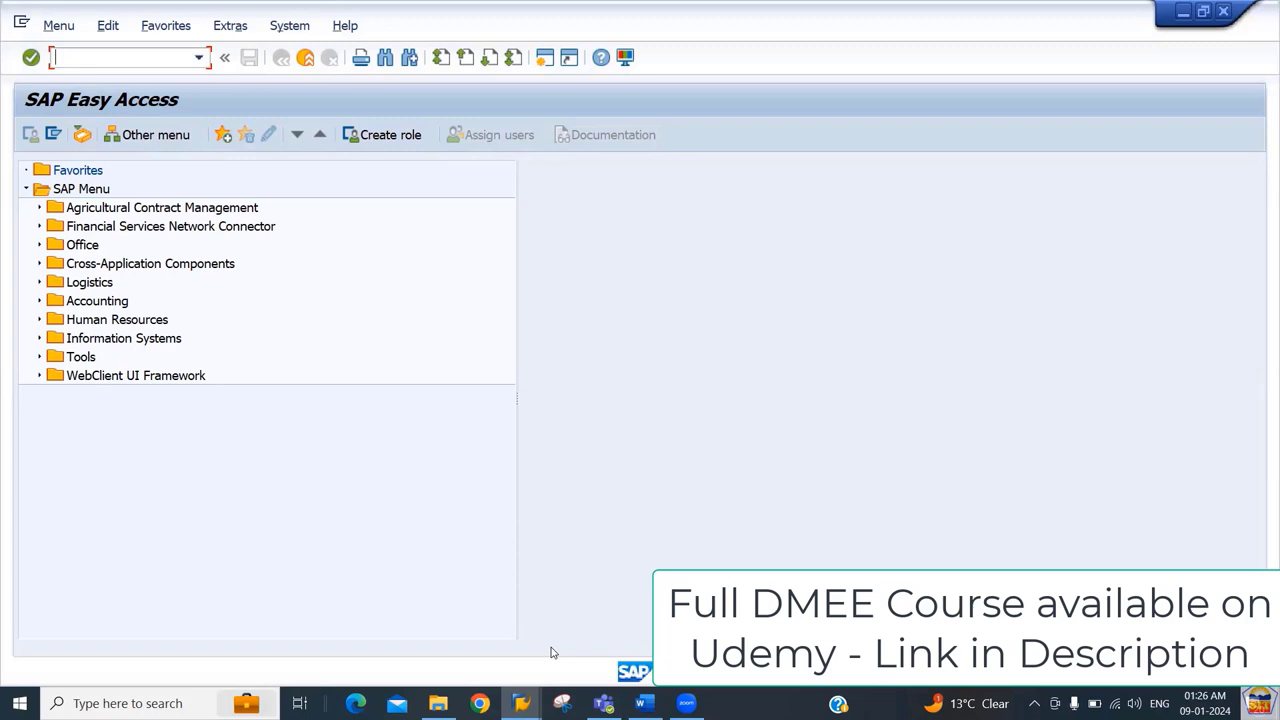
Step: Start transaction DMEE and open format tree SEPA_CT_00100103 of tree type PAYM in change mode
{"action": "type", "text": "dmee"}
{"action": "key", "text": "Return"}
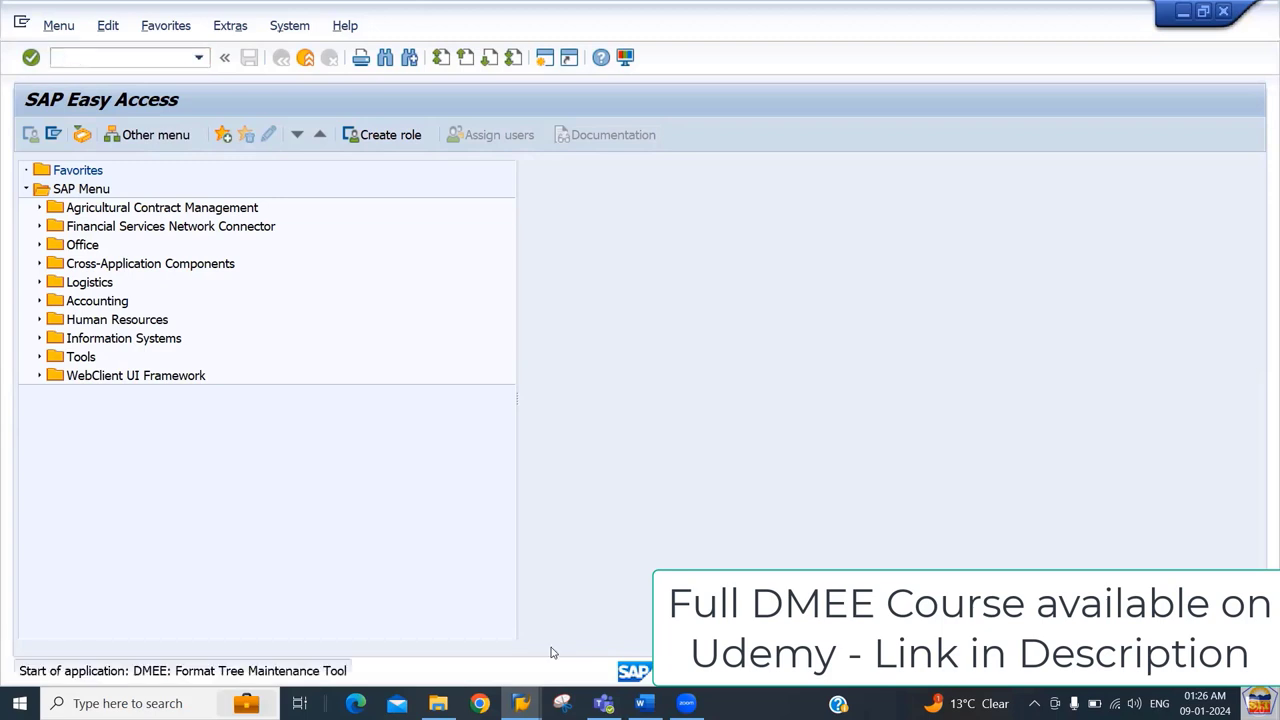
{"action": "key", "text": "Down"}
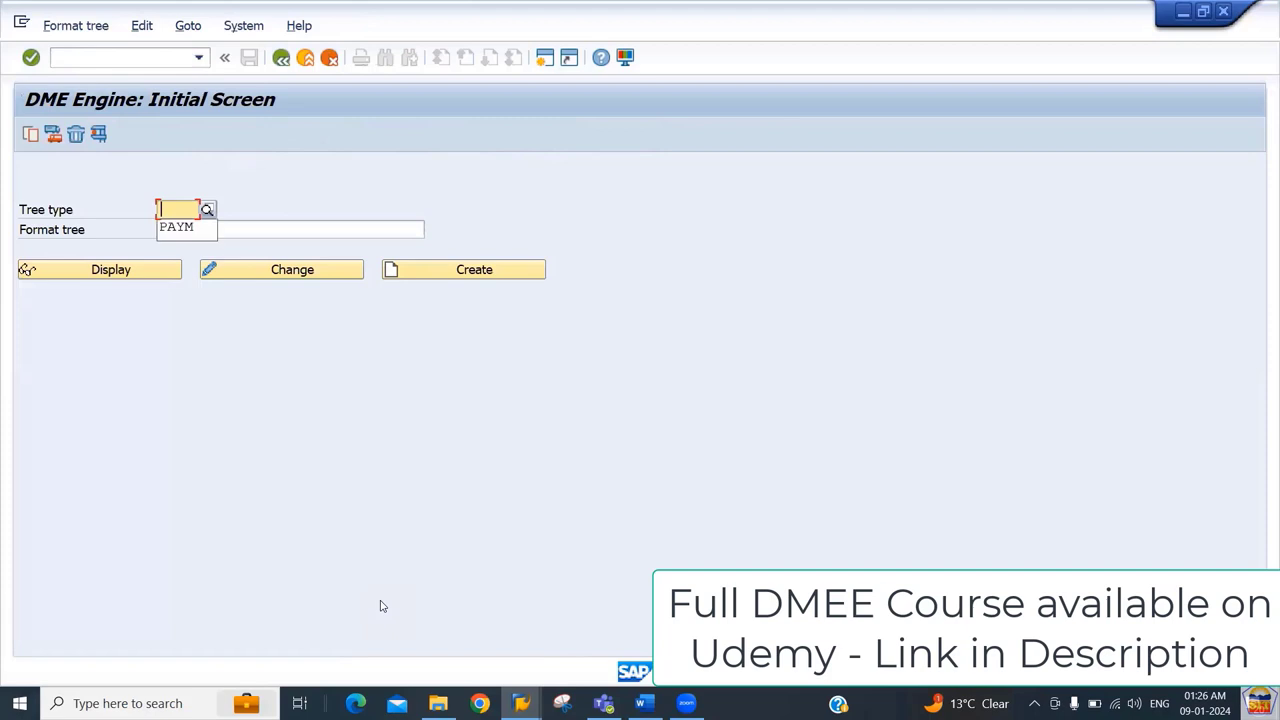
{"action": "key", "text": "Down"}
{"action": "key", "text": "Return"}
{"action": "key", "text": "Down"}
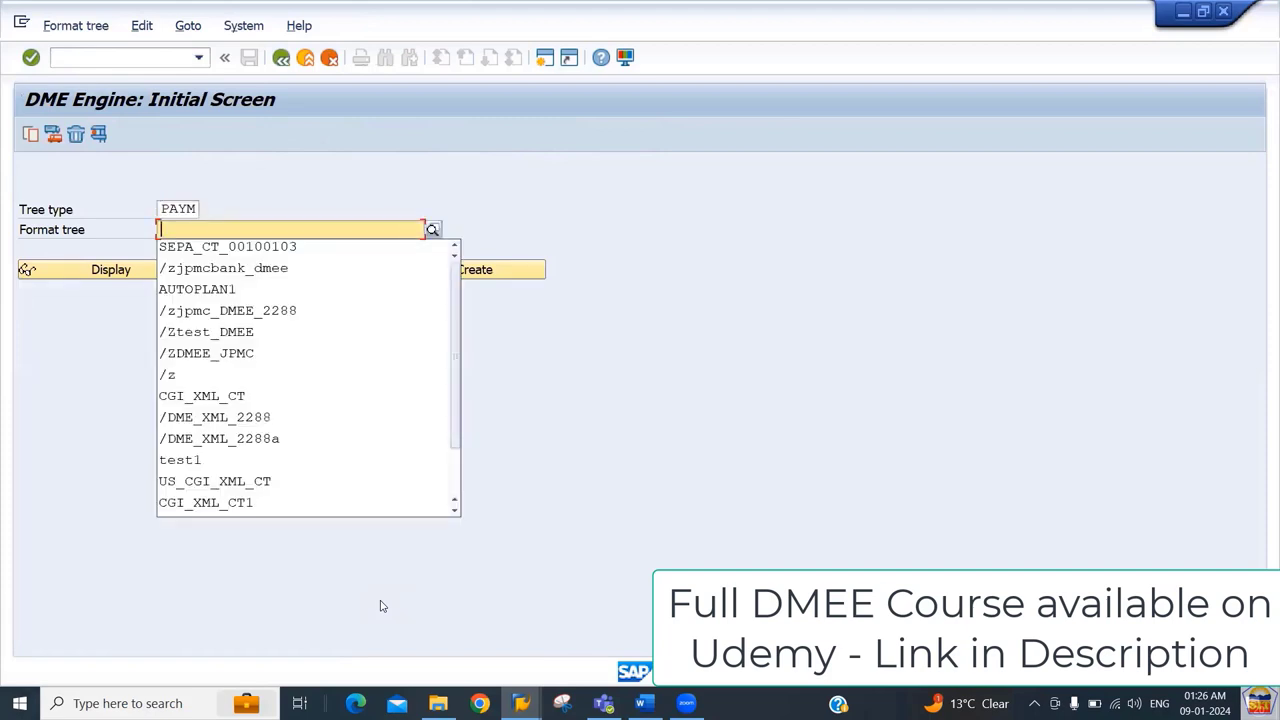
{"action": "key", "text": "Down"}
{"action": "key", "text": "Return"}
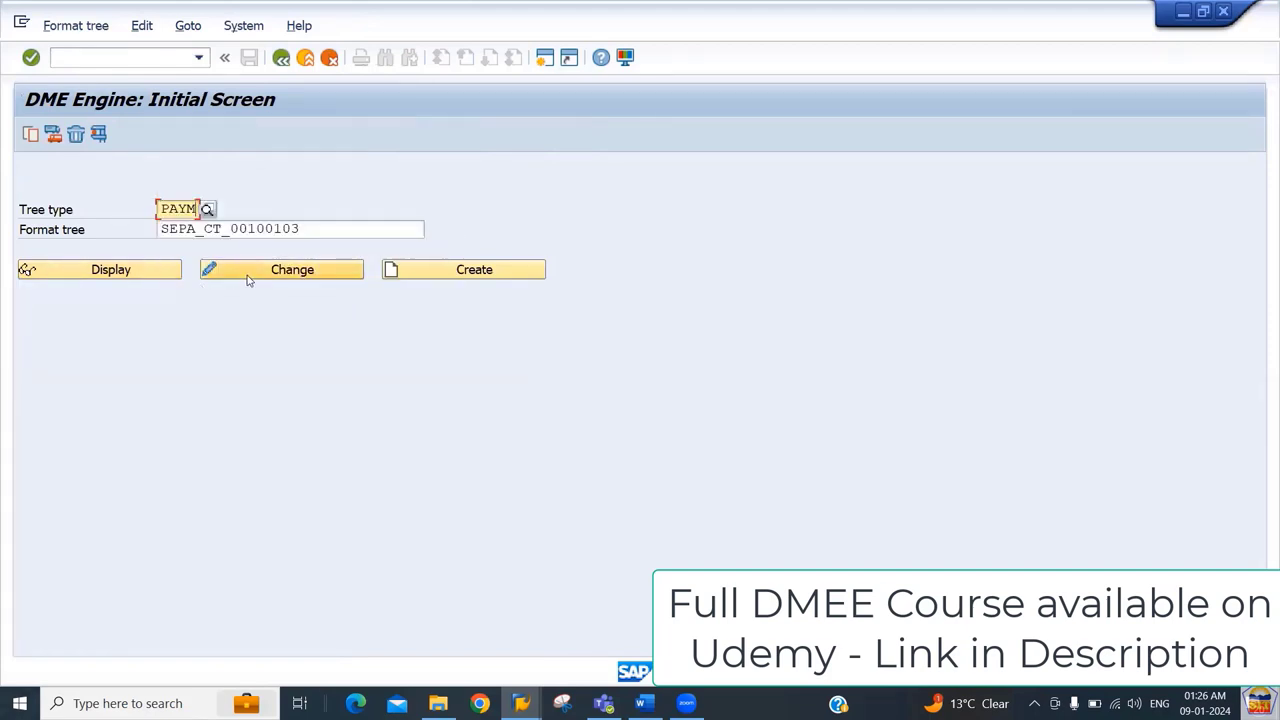
{"action": "left_click", "coordinate": [249, 280]}
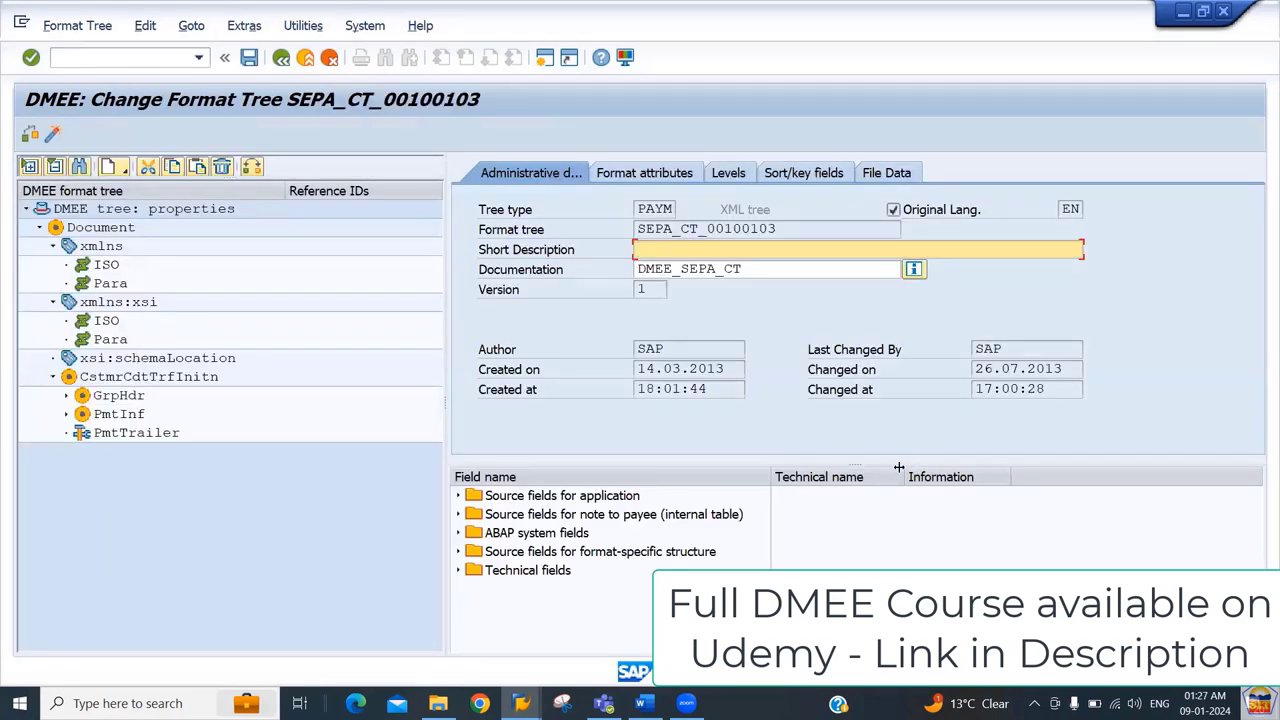
Step: Leave the change view without saving, view SEPA_CT_00100103 in display mode, and return to the DME Engine initial screen
{"action": "left_click_drag", "start_coordinate": [900, 463], "coordinate": [906, 520]}
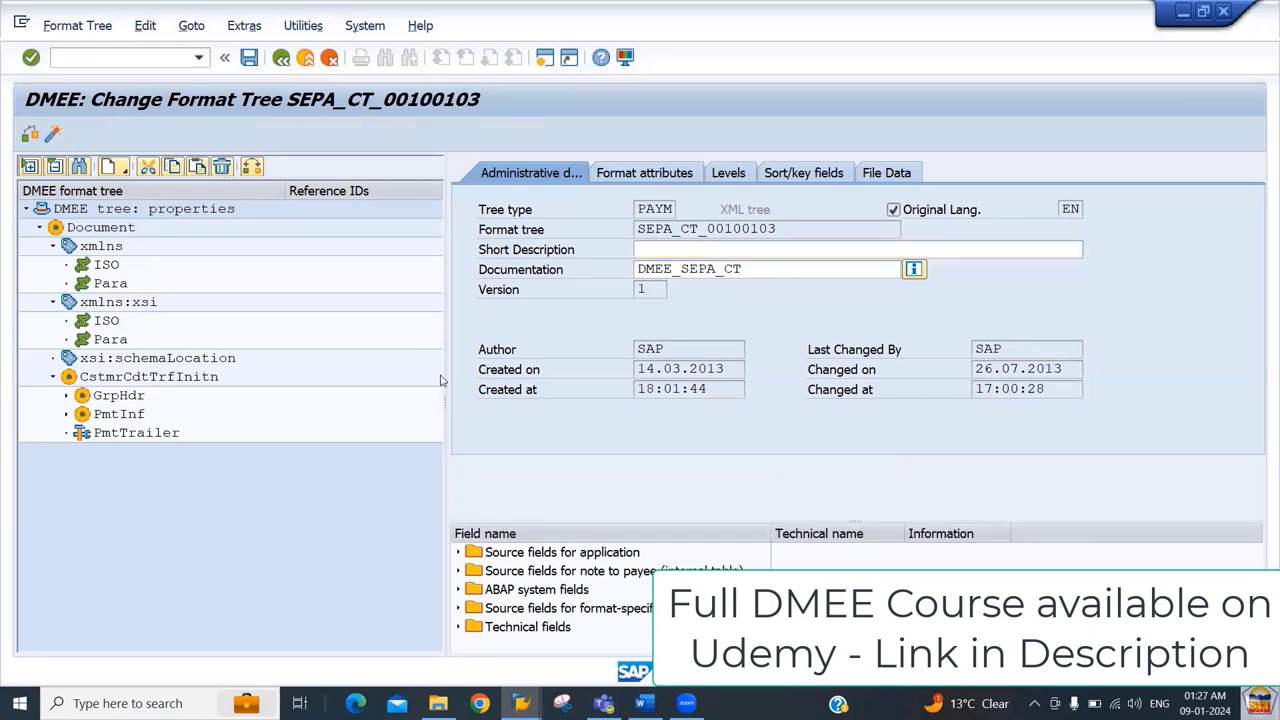
{"action": "left_click", "coordinate": [281, 58]}
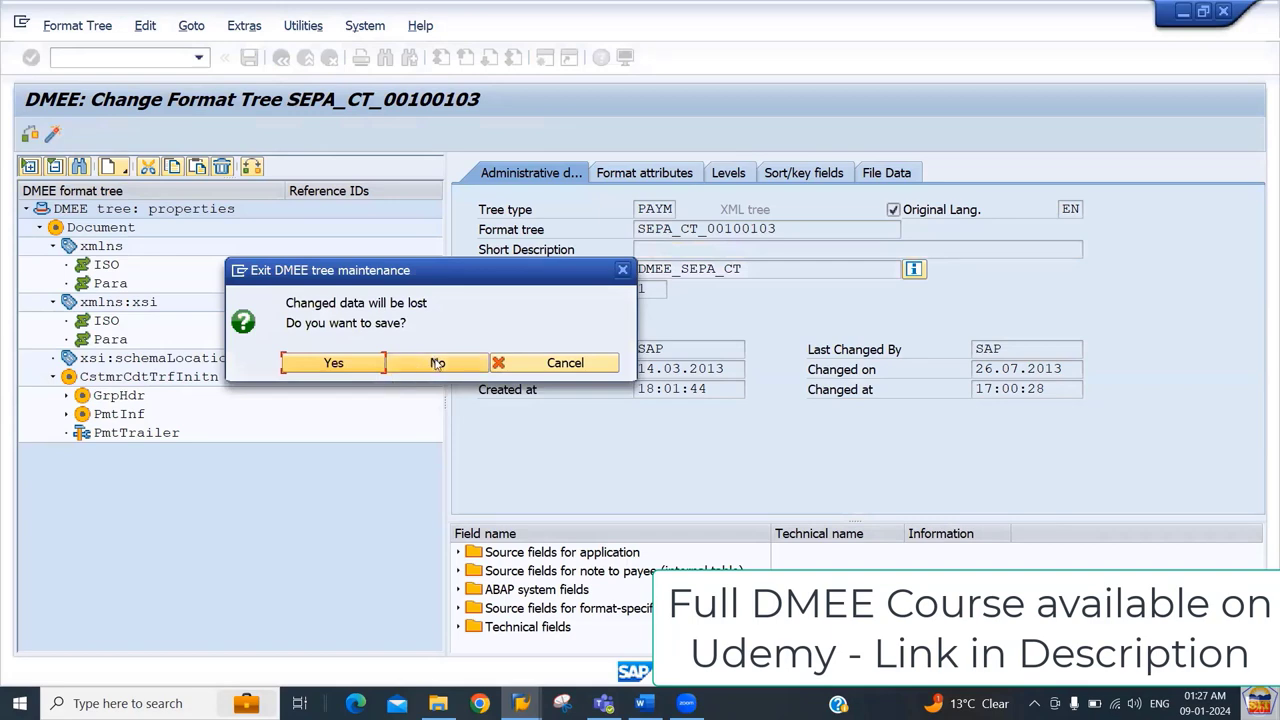
{"action": "left_click", "coordinate": [435, 363]}
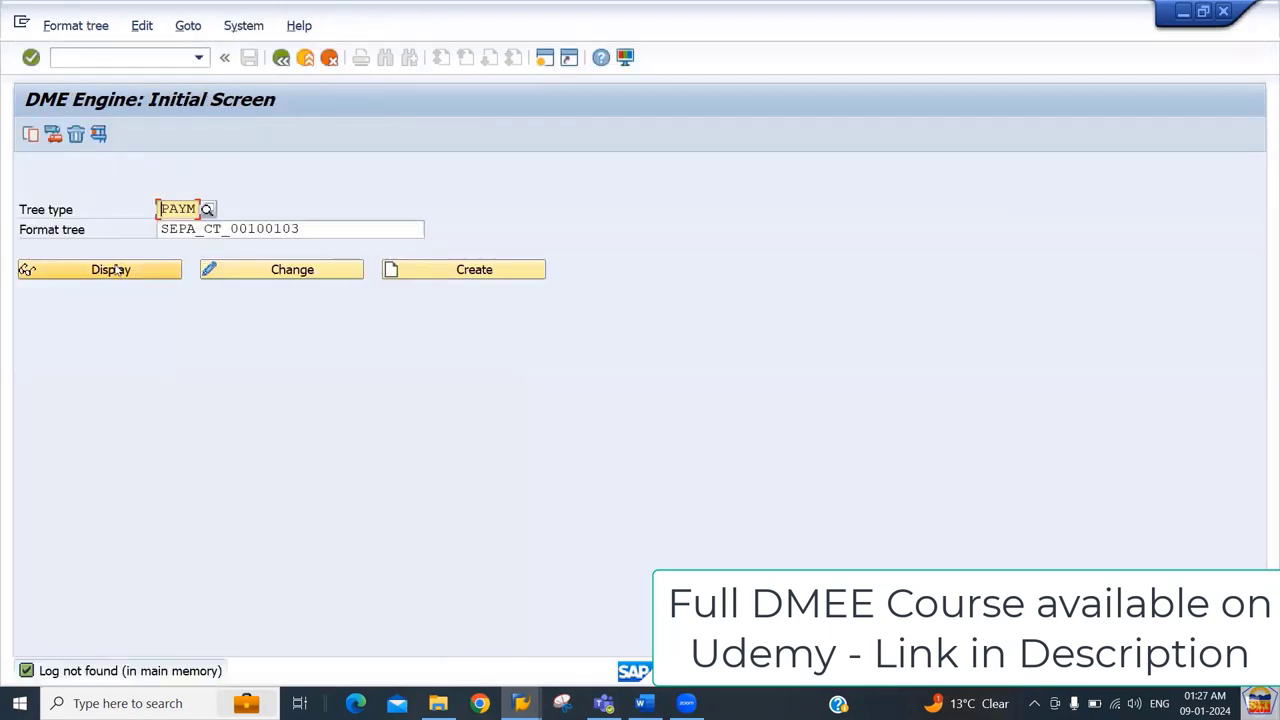
{"action": "left_click", "coordinate": [118, 272]}
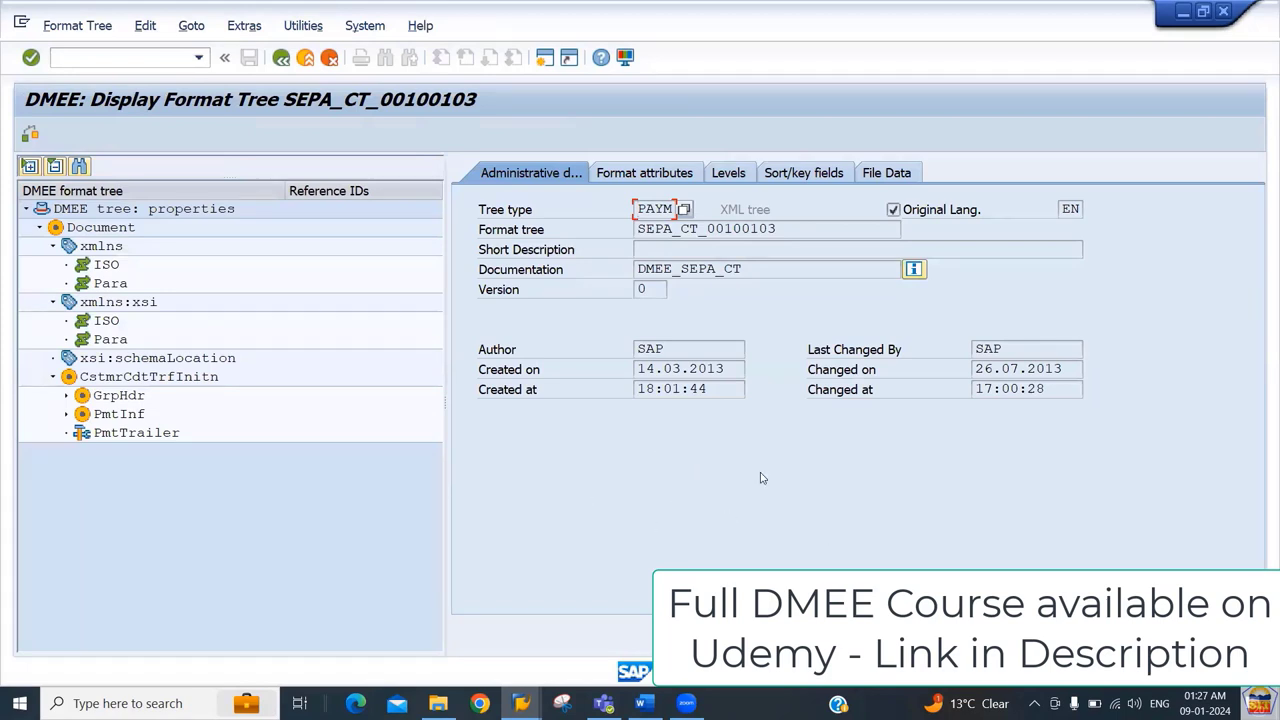
{"action": "left_click", "coordinate": [281, 57]}
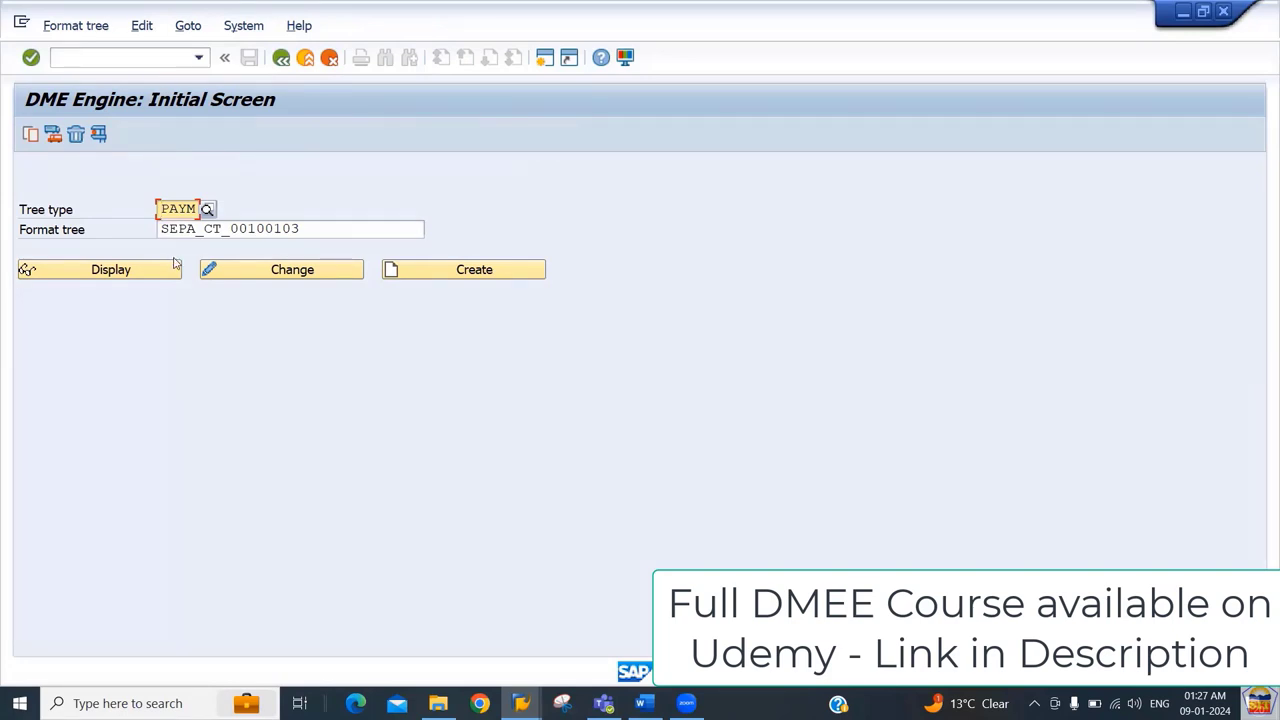
Step: Reopen the format tree in change mode, examine structure FPAYH under the source fields for application, and exit without saving
{"action": "left_click", "coordinate": [270, 276]}
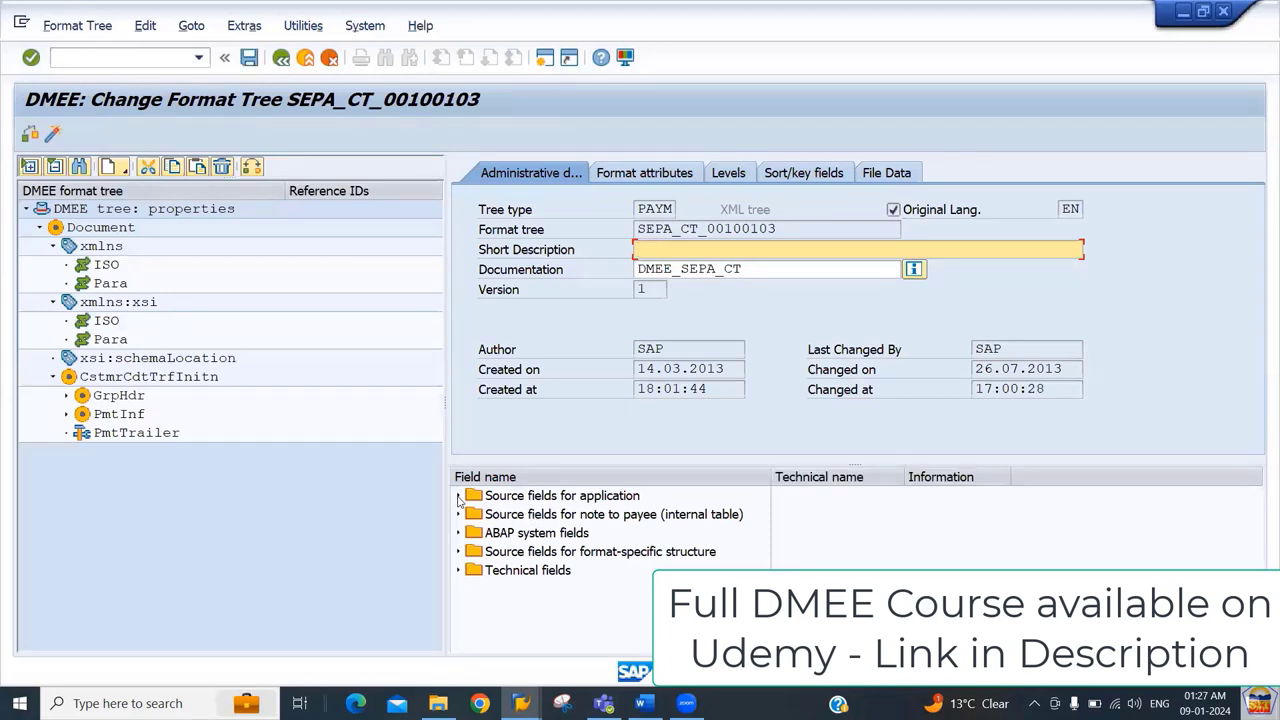
{"action": "left_click", "coordinate": [459, 496]}
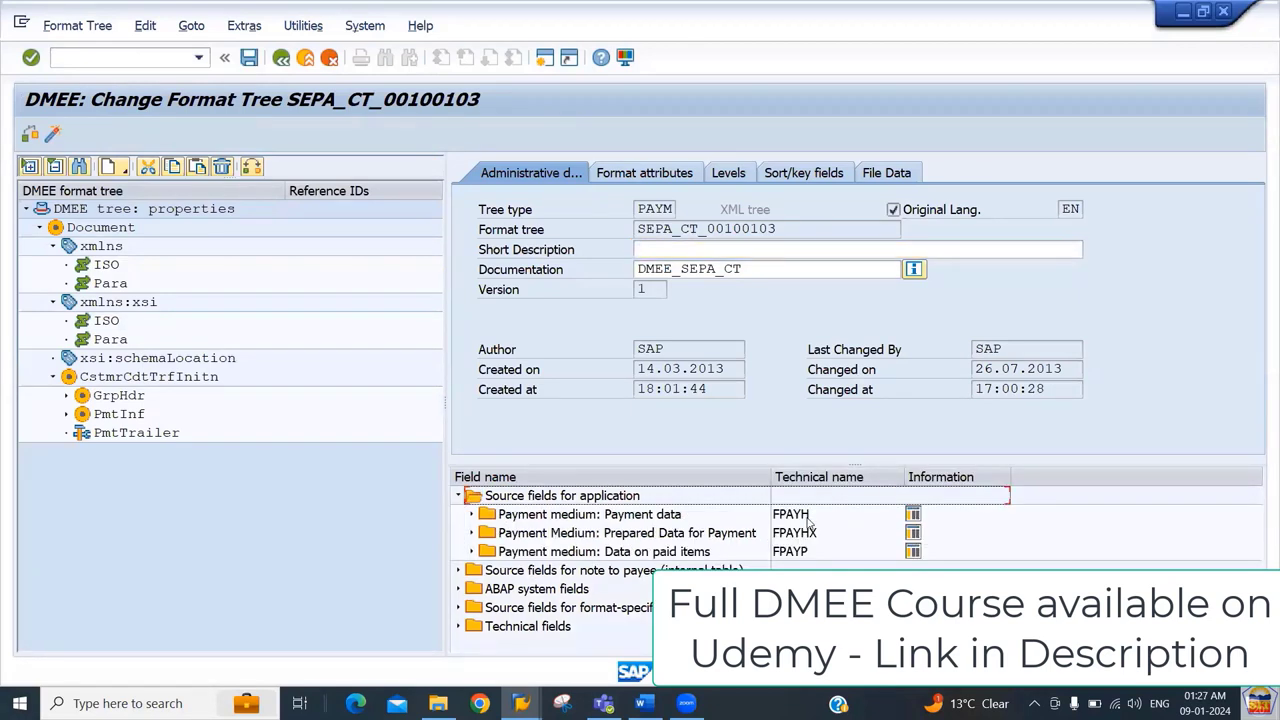
{"action": "left_click", "coordinate": [912, 516]}
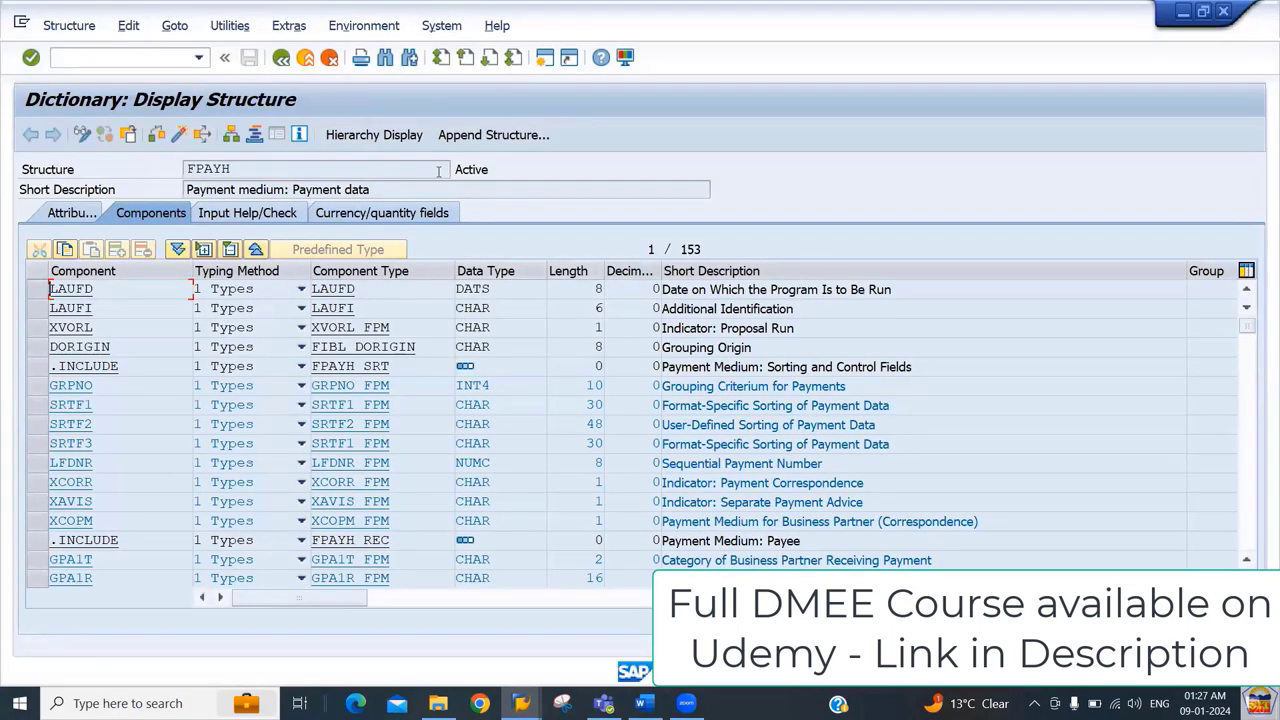
{"action": "left_click", "coordinate": [283, 59]}
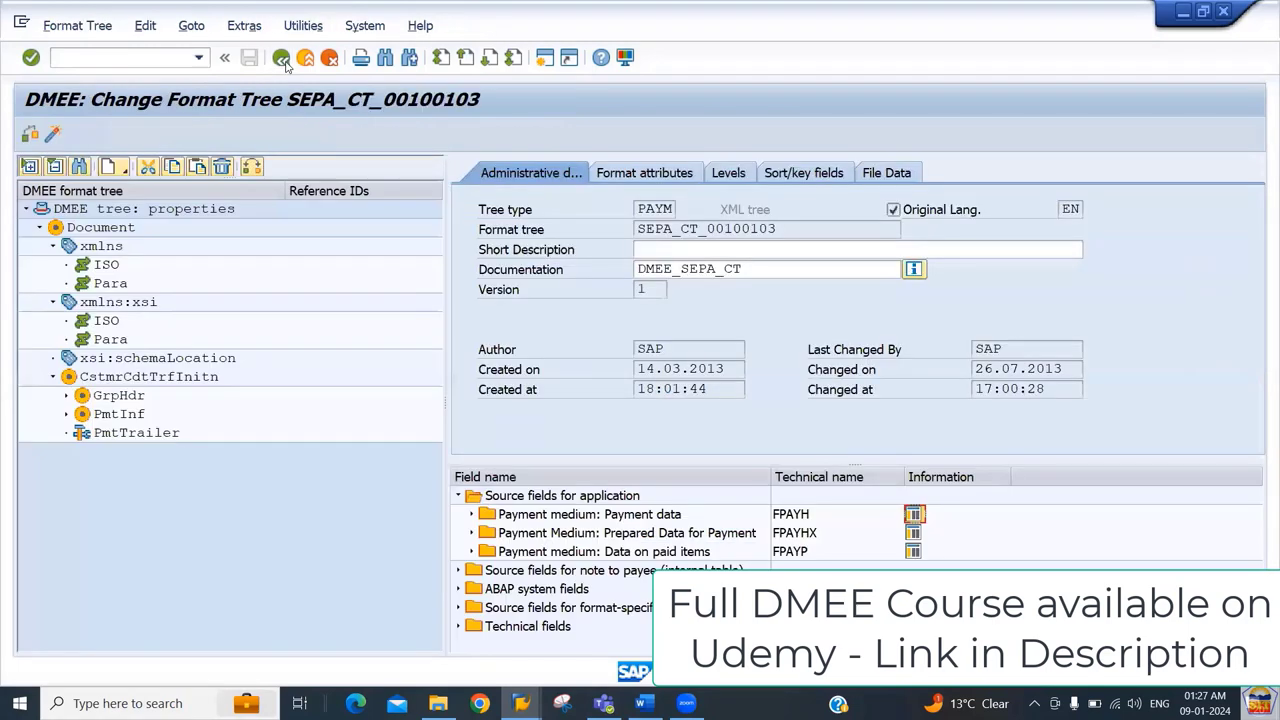
{"action": "left_click", "coordinate": [283, 59]}
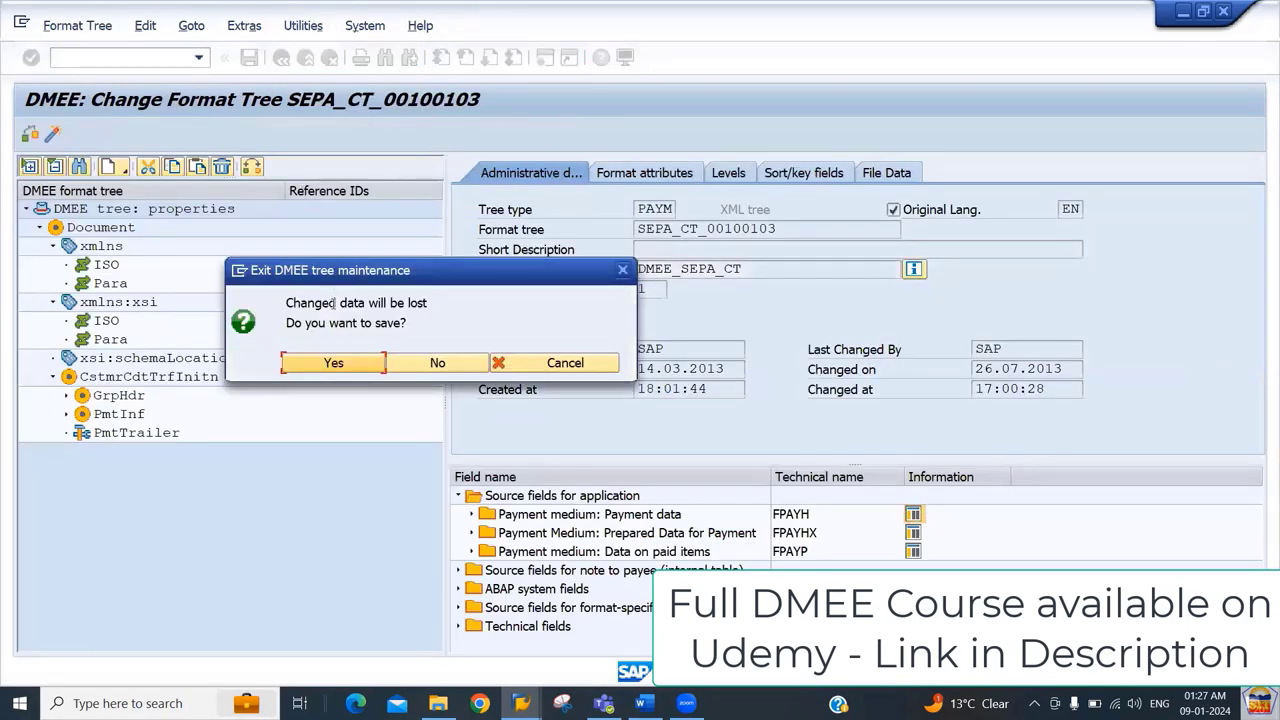
{"action": "left_click", "coordinate": [436, 365]}
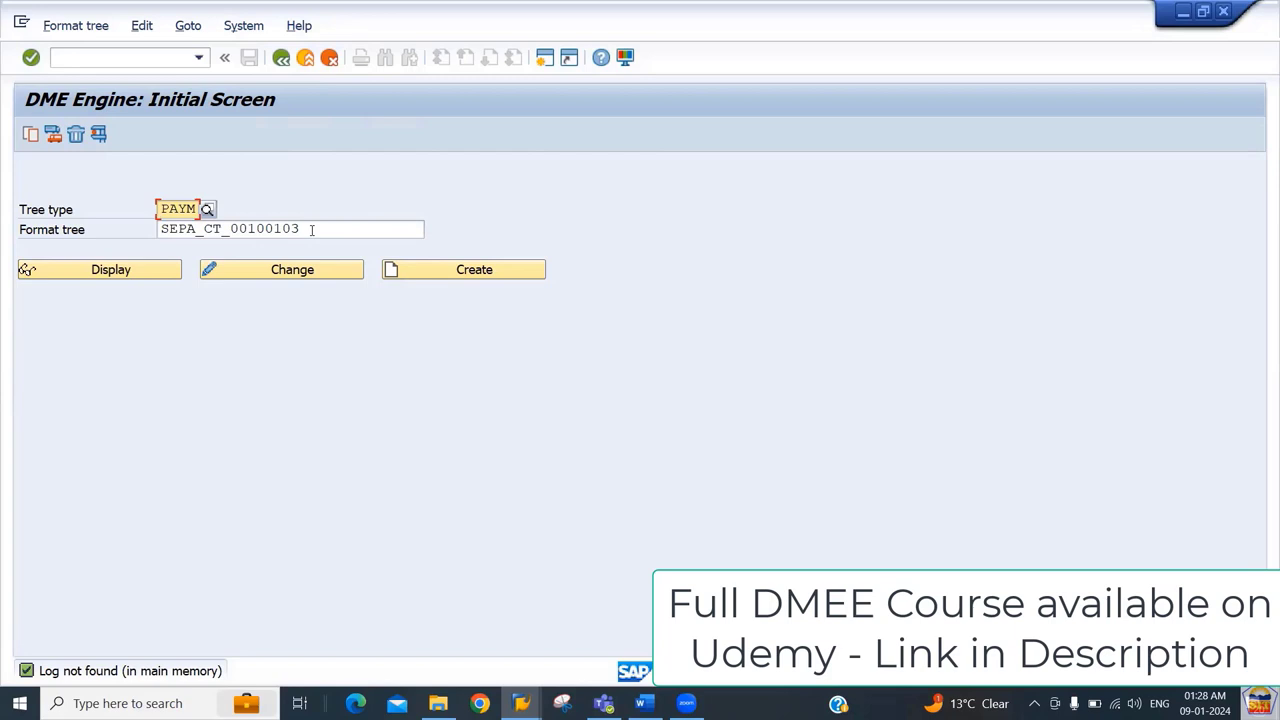
Step: View the DMEE test data screen with the FPAYHX, FPAYH and FPAYP tables, and return to the initial screen
{"action": "left_click", "coordinate": [100, 137]}
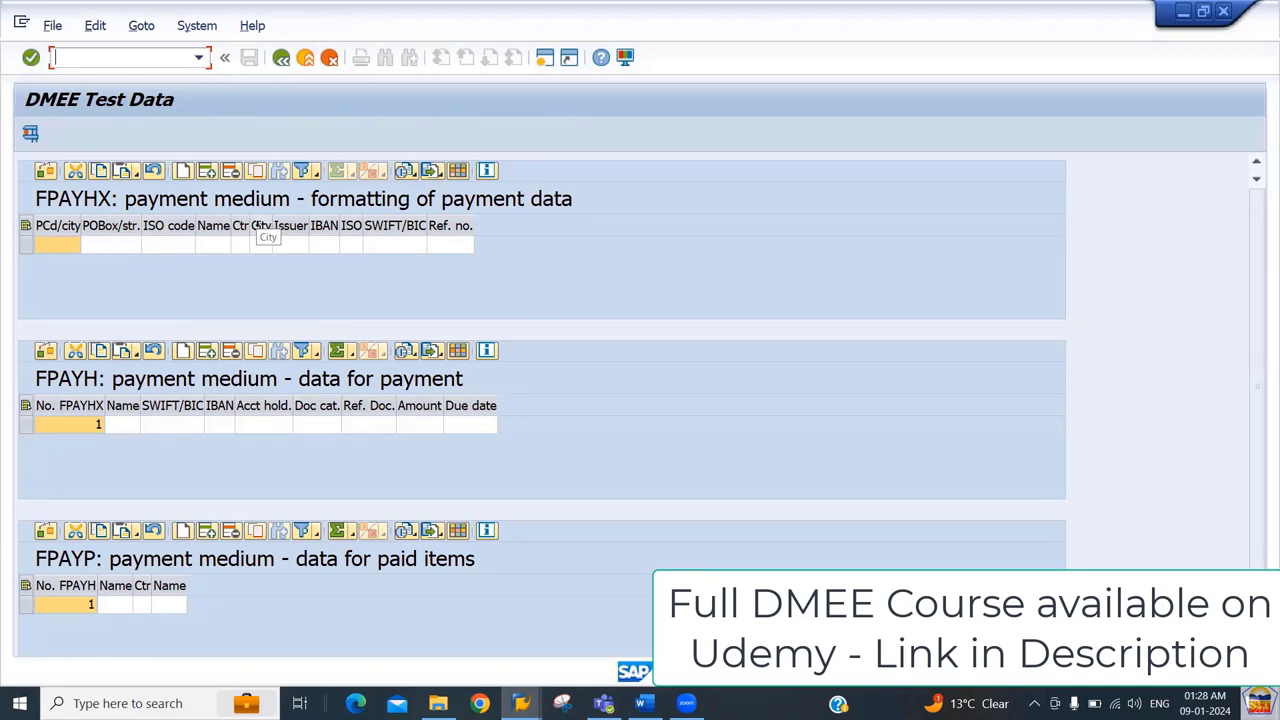
{"action": "left_click", "coordinate": [281, 58]}
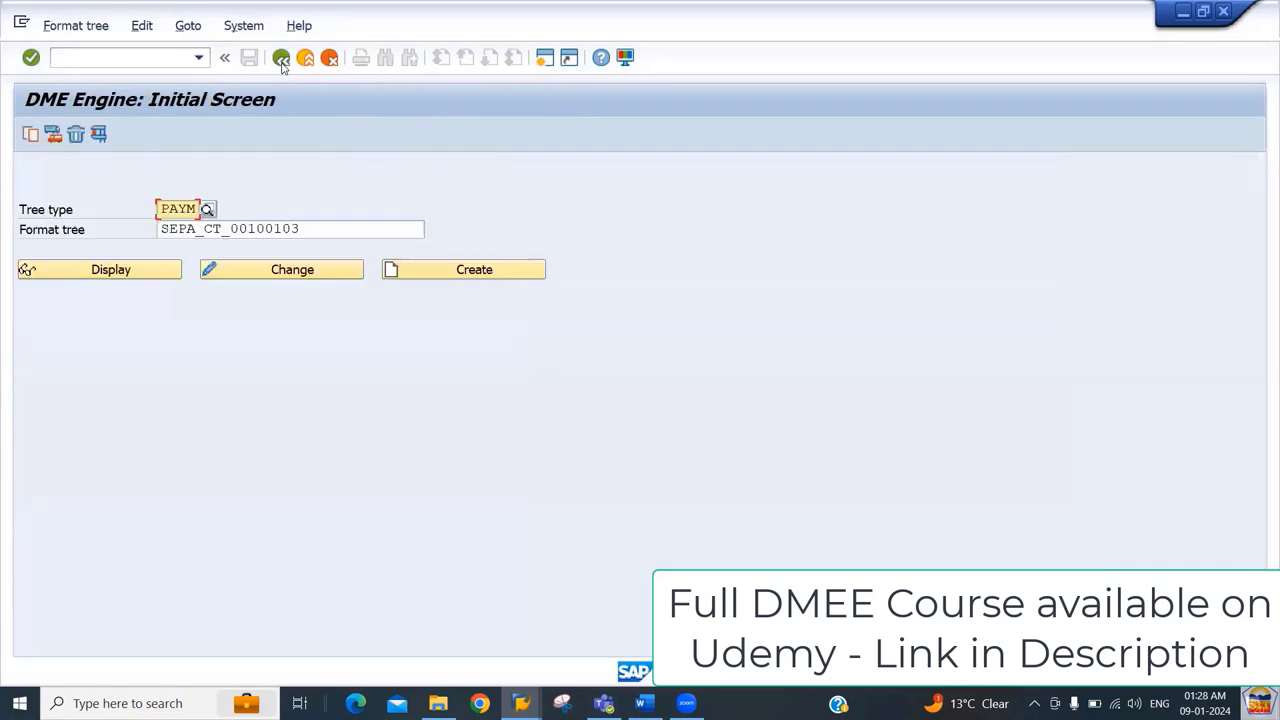
Step: Open format tree SEPA_CT_00100103 in change mode and expand all of its nodes
{"action": "left_click", "coordinate": [315, 277]}
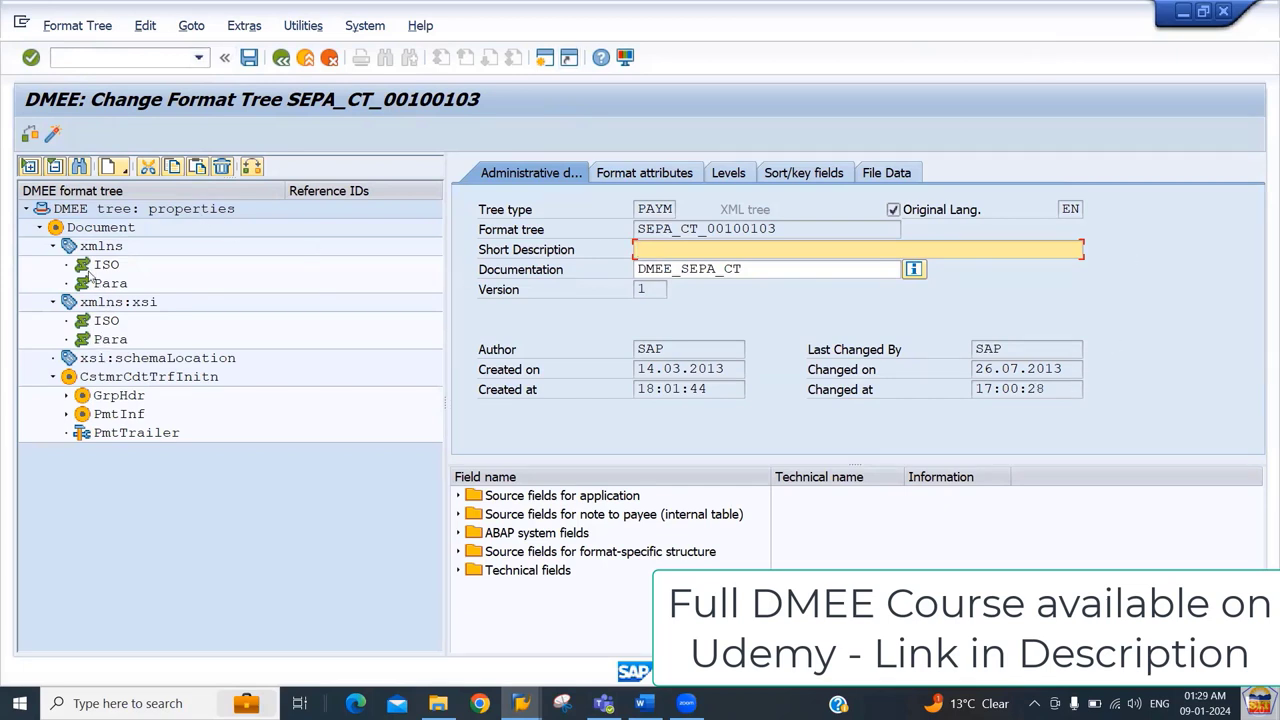
{"action": "left_click", "coordinate": [29, 167]}
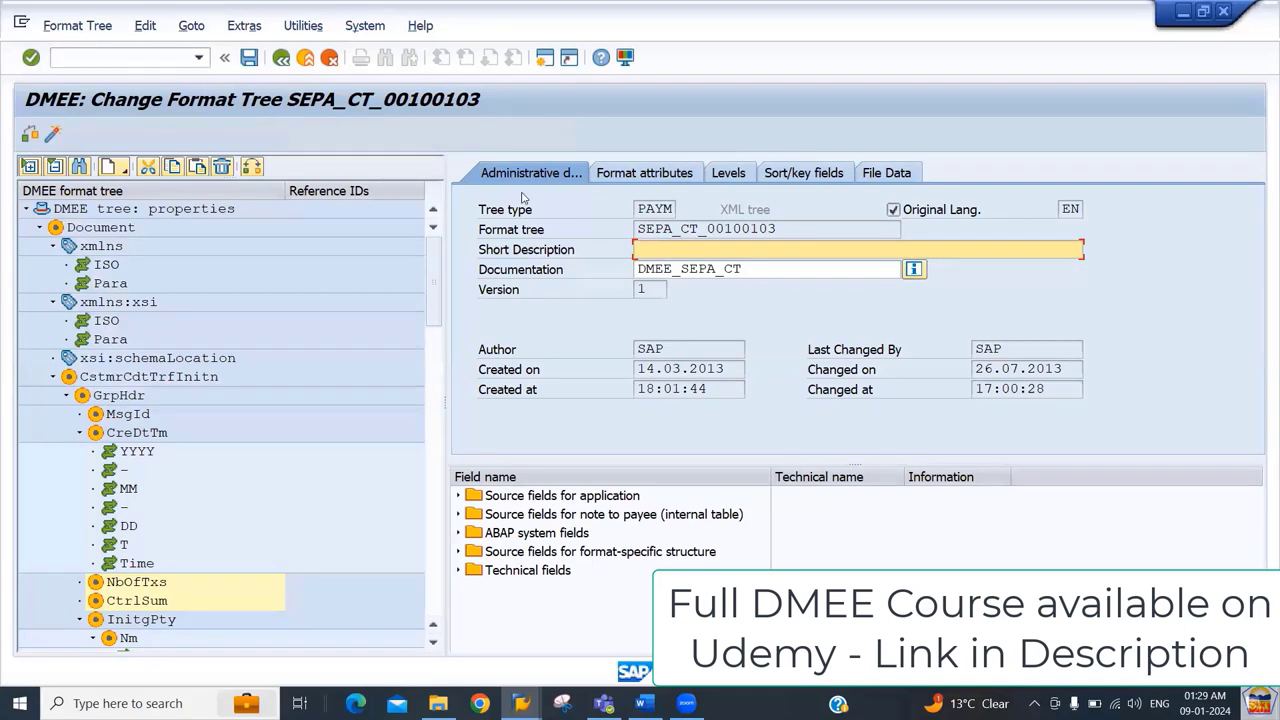
Step: Examine the tree type, XML tree indicator, format tree name and documentation entry in the administrative data
{"action": "left_click", "coordinate": [668, 211]}
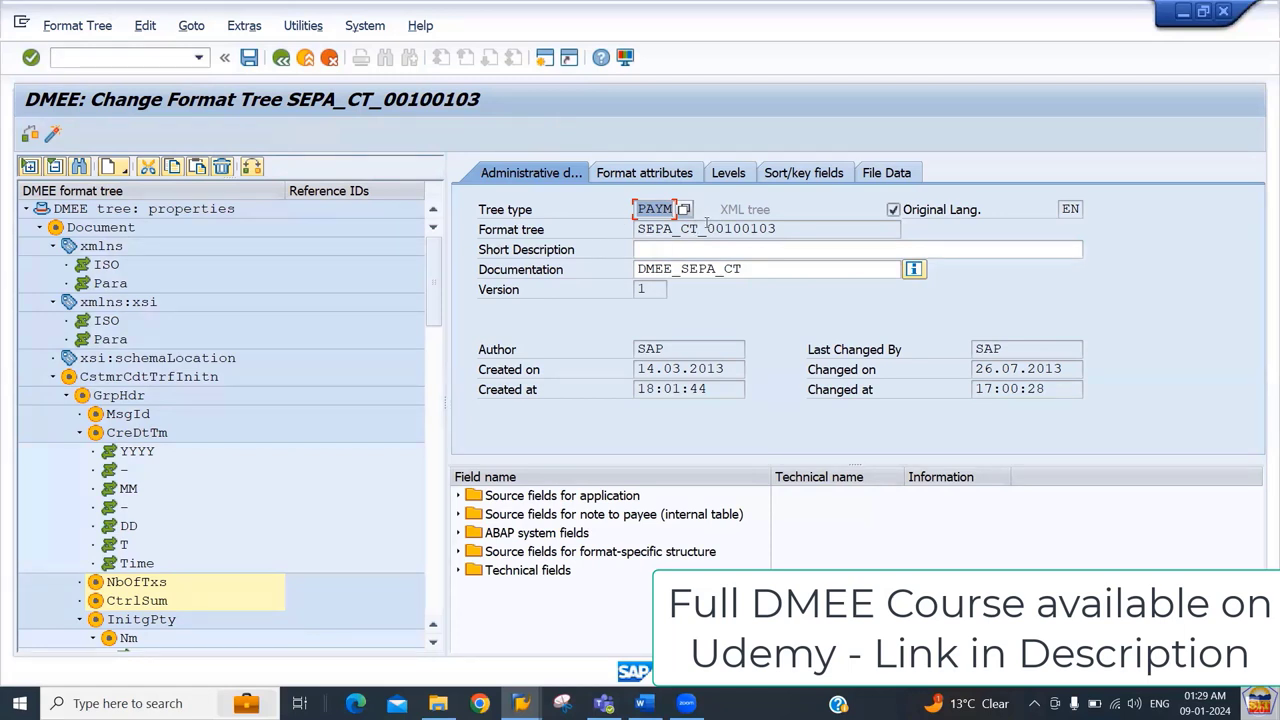
{"action": "left_click", "coordinate": [724, 216]}
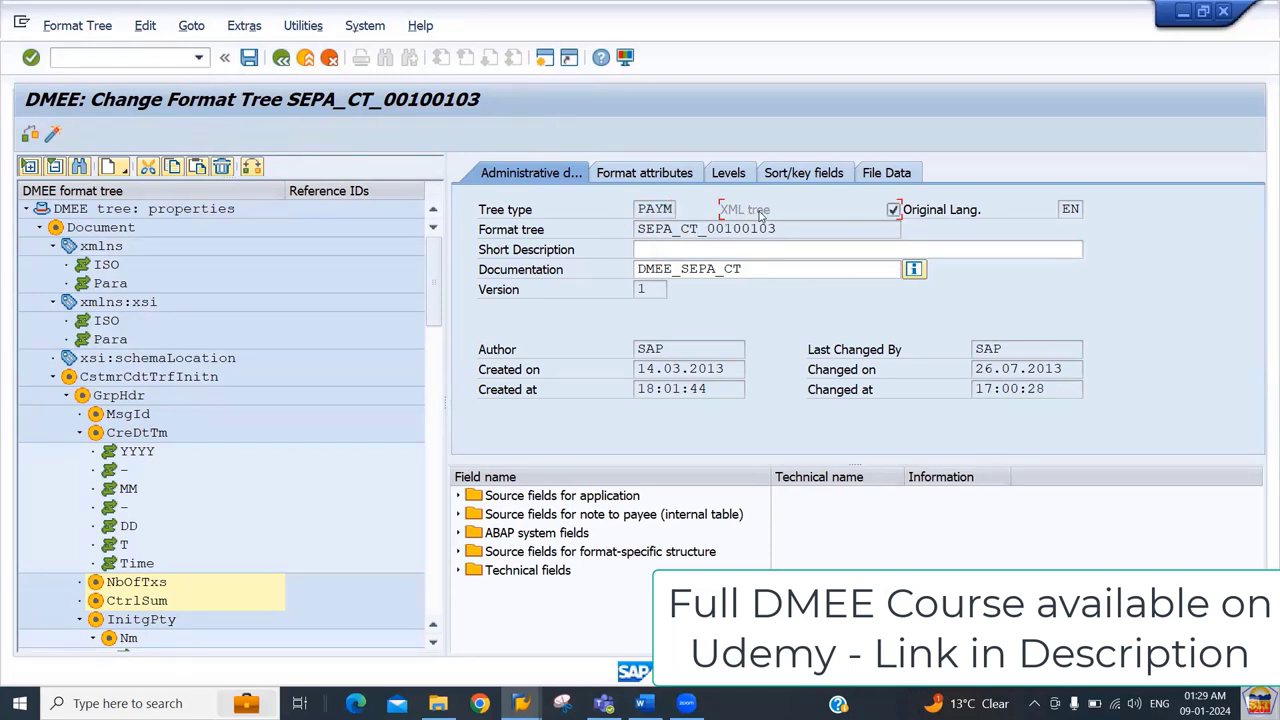
{"action": "left_click", "coordinate": [829, 231]}
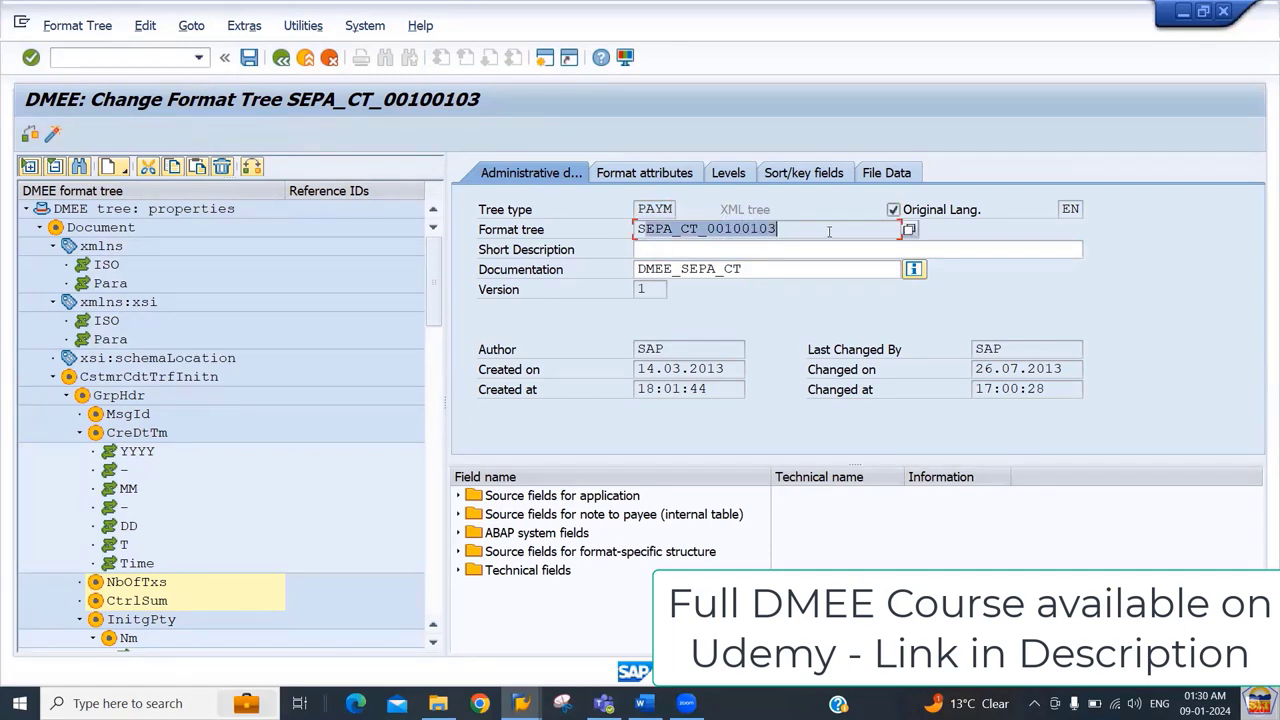
{"action": "left_click_drag", "start_coordinate": [640, 230], "coordinate": [803, 227]}
{"action": "left_click_drag", "start_coordinate": [762, 267], "coordinate": [634, 268]}
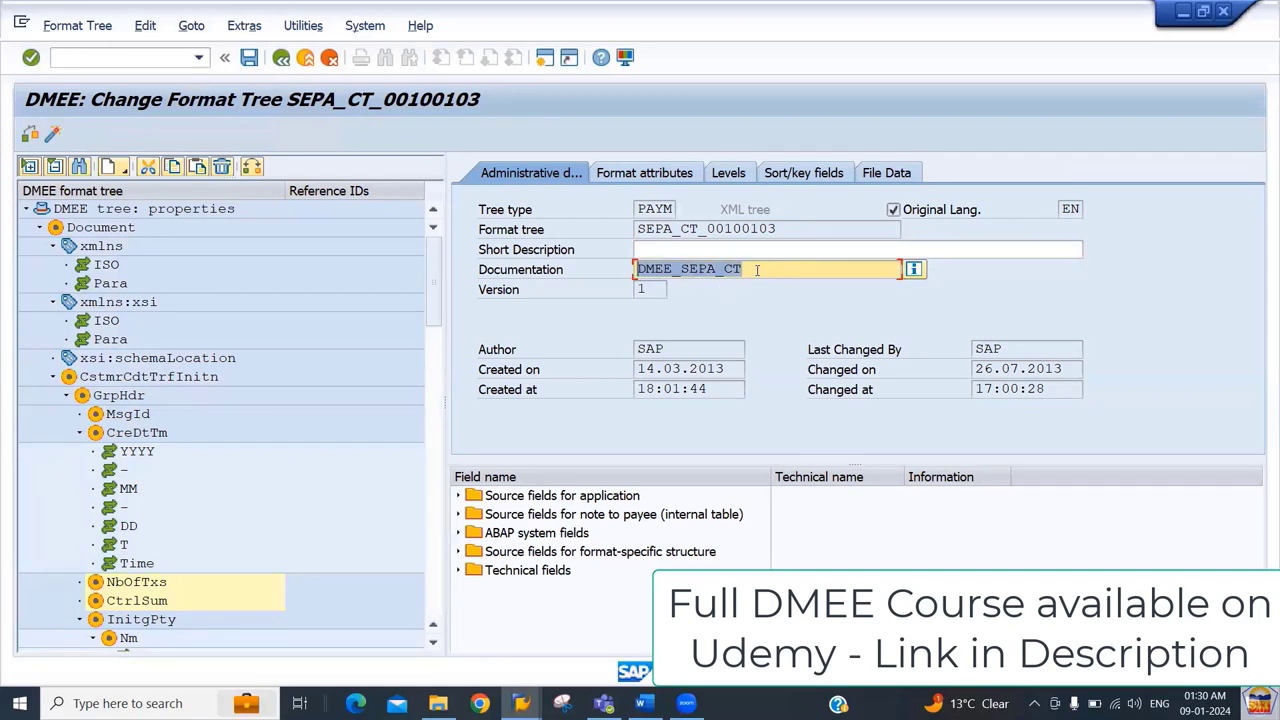
{"action": "left_click_drag", "start_coordinate": [758, 268], "coordinate": [716, 268]}
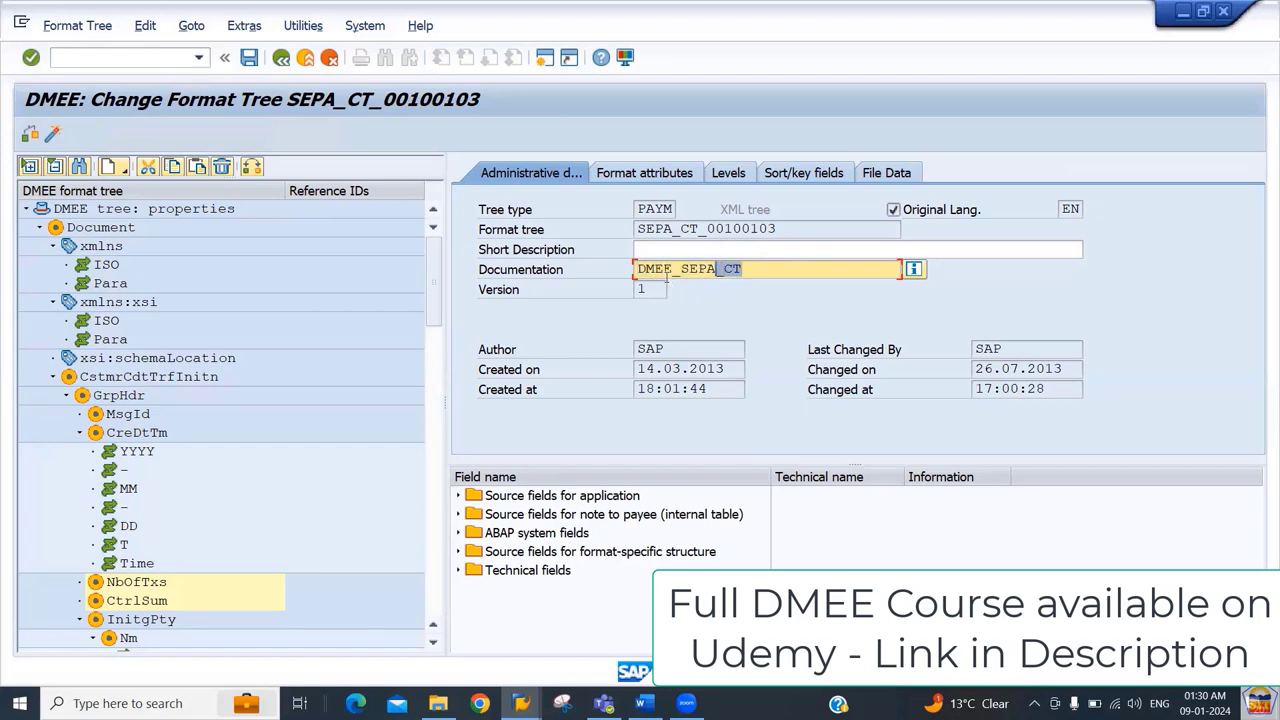
{"action": "left_click_drag", "start_coordinate": [664, 270], "coordinate": [758, 282]}
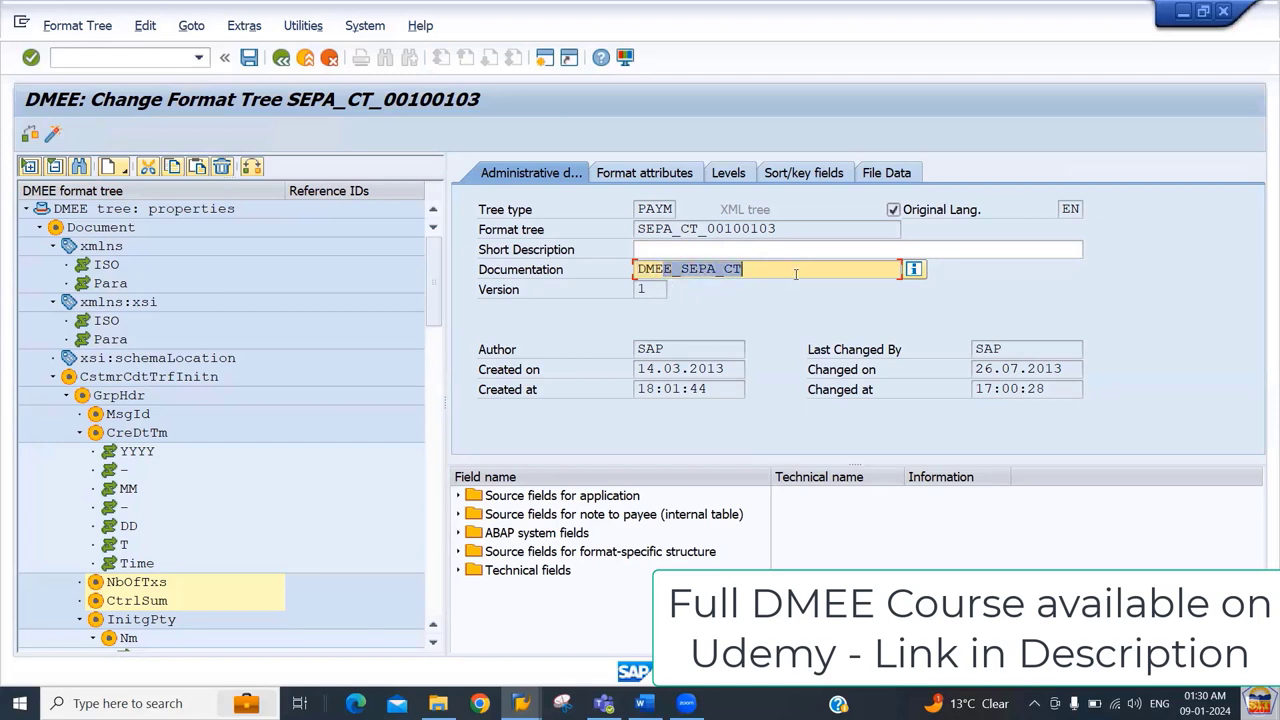
{"action": "left_click", "coordinate": [796, 273]}
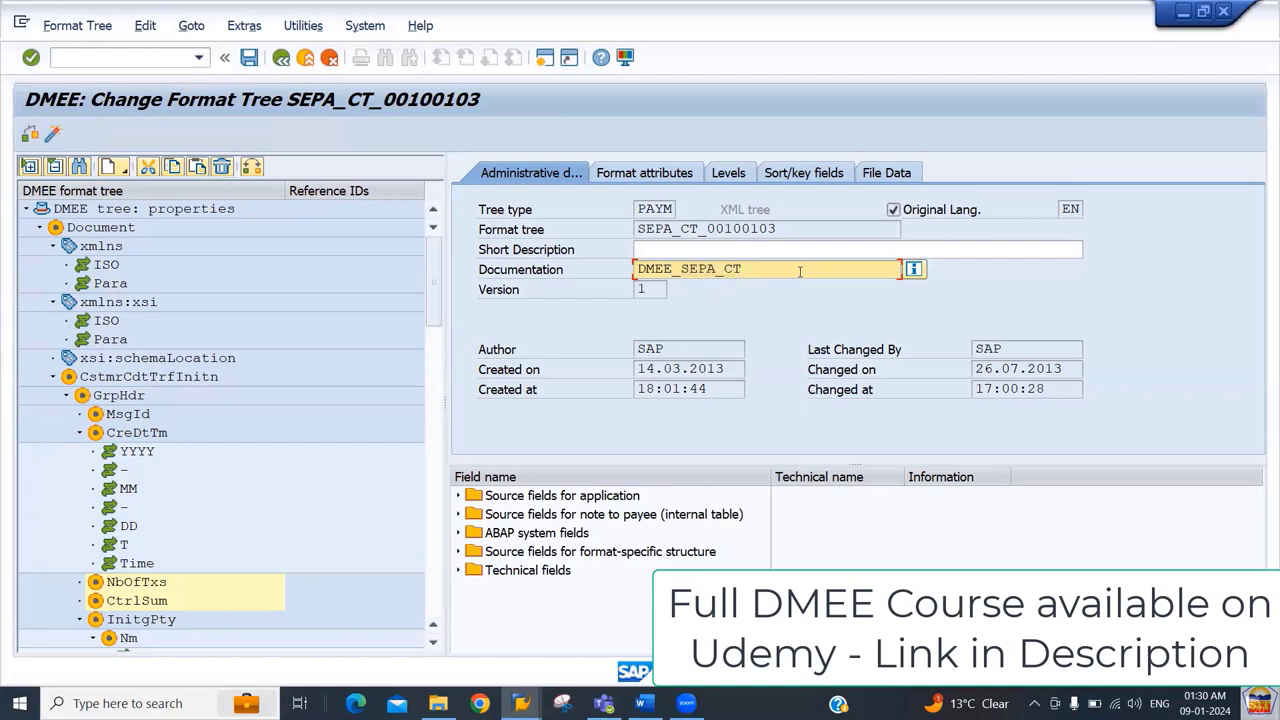
{"action": "mouse_move", "coordinate": [652, 270]}
{"action": "left_mouse_down"}
{"action": "mouse_move", "coordinate": [770, 270]}
{"action": "mouse_move", "coordinate": [675, 270]}
{"action": "left_mouse_up"}
{"action": "left_click", "coordinate": [675, 270]}
{"action": "left_click_drag", "start_coordinate": [756, 268], "coordinate": [708, 268]}
{"action": "left_click_drag", "start_coordinate": [790, 274], "coordinate": [697, 269]}
{"action": "key", "text": "Up"}
Step: Examine the version, author, creation date and time, and last-change details of the format tree
{"action": "left_click", "coordinate": [643, 289]}
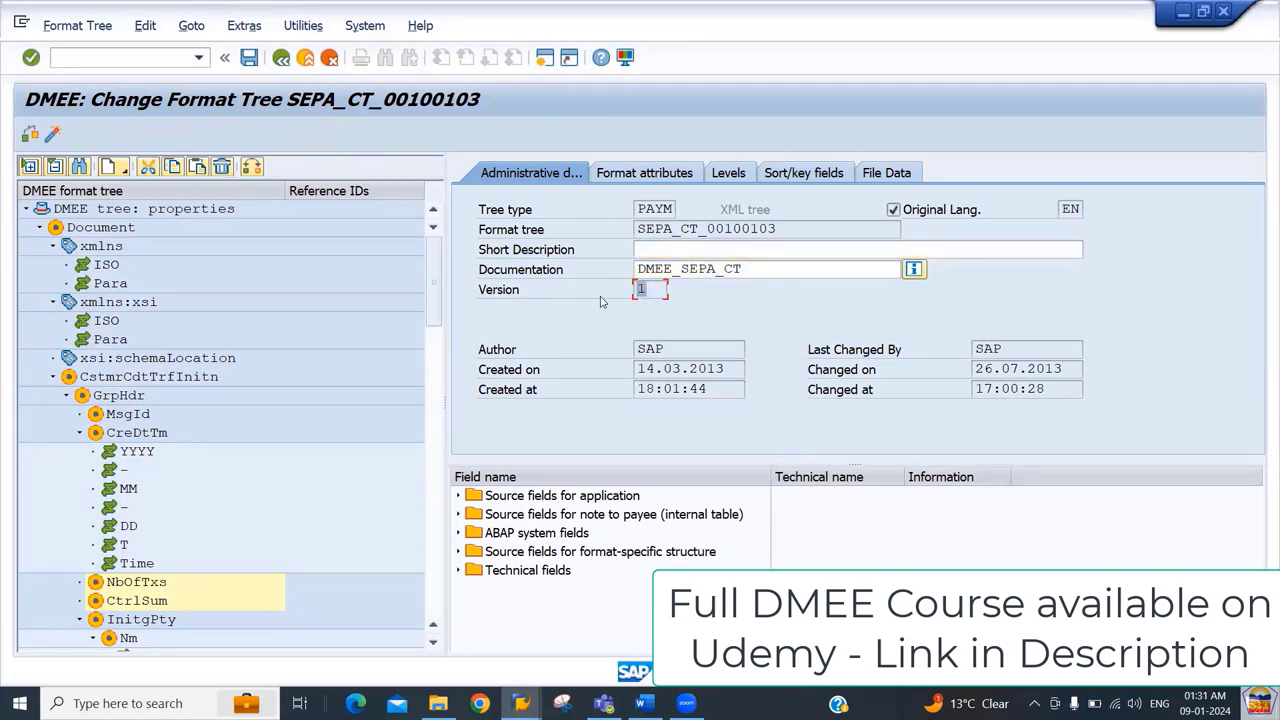
{"action": "left_click_drag", "start_coordinate": [634, 349], "coordinate": [700, 389]}
{"action": "left_click", "coordinate": [662, 389]}
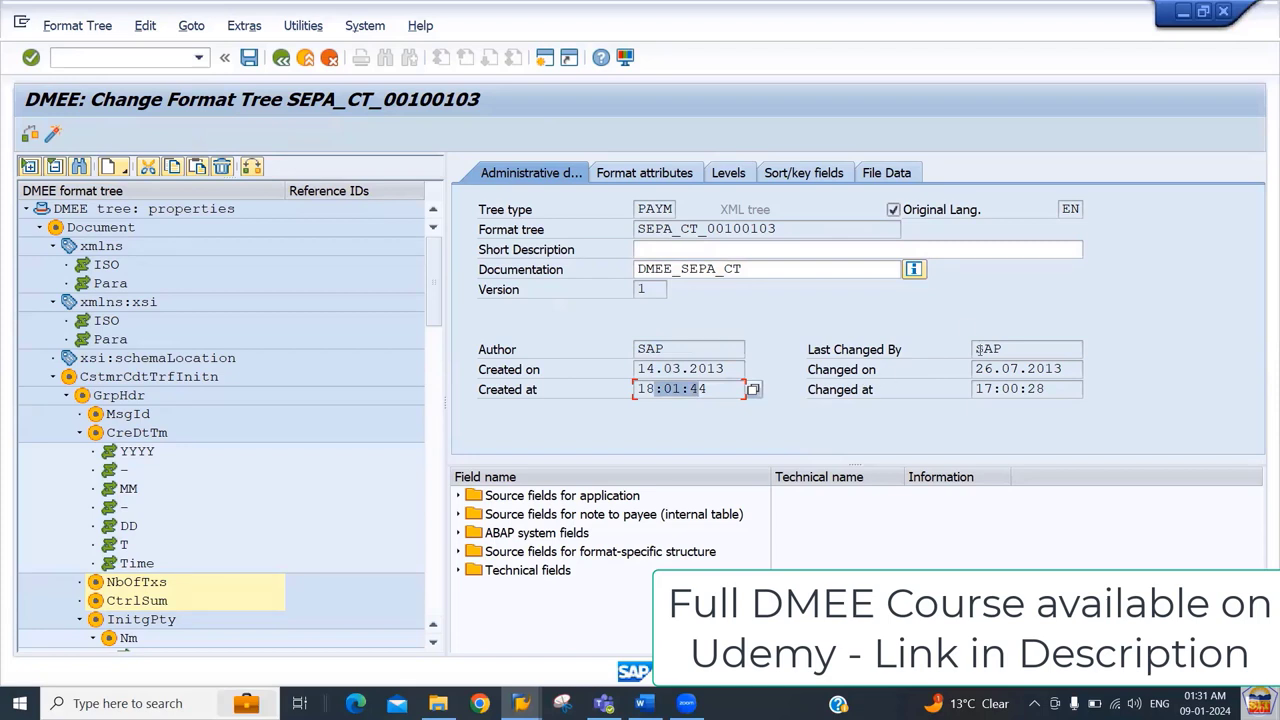
{"action": "left_click_drag", "start_coordinate": [976, 349], "coordinate": [1008, 389]}
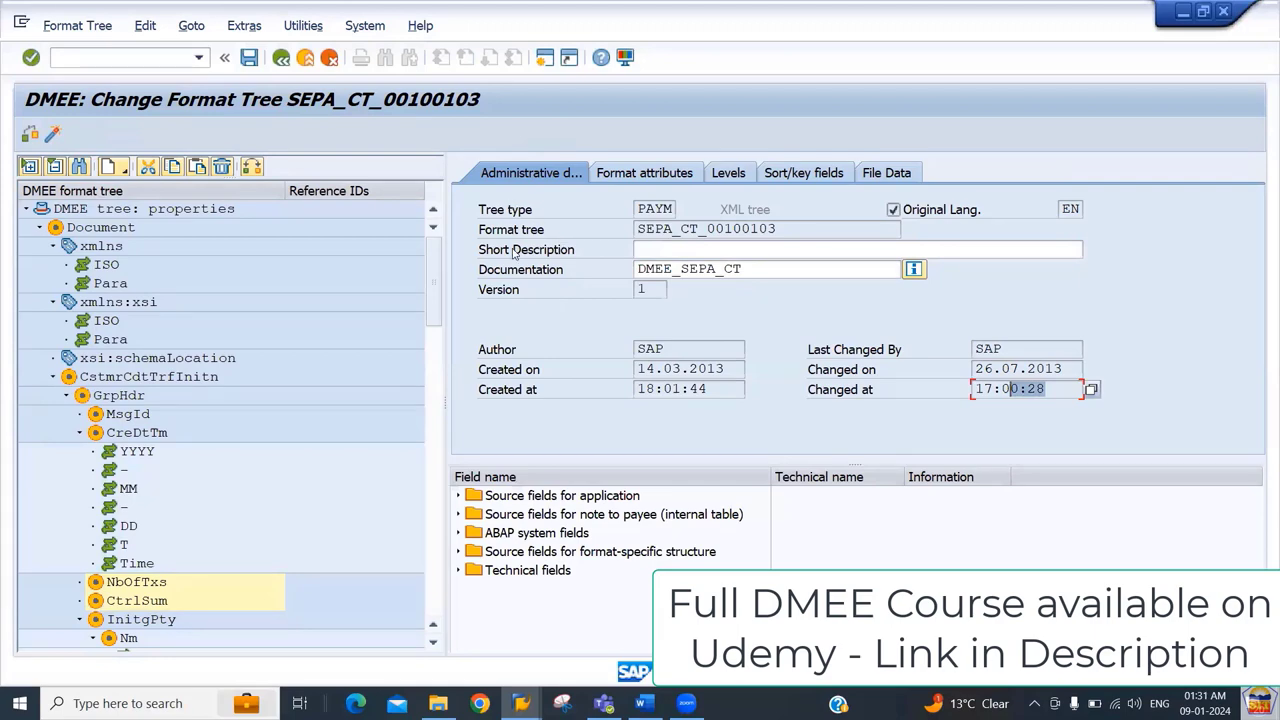
Step: Copy the format-specific structure name FPM_SEPA from the format attributes and exit to the SAP Easy Access screen
{"action": "left_click", "coordinate": [646, 175]}
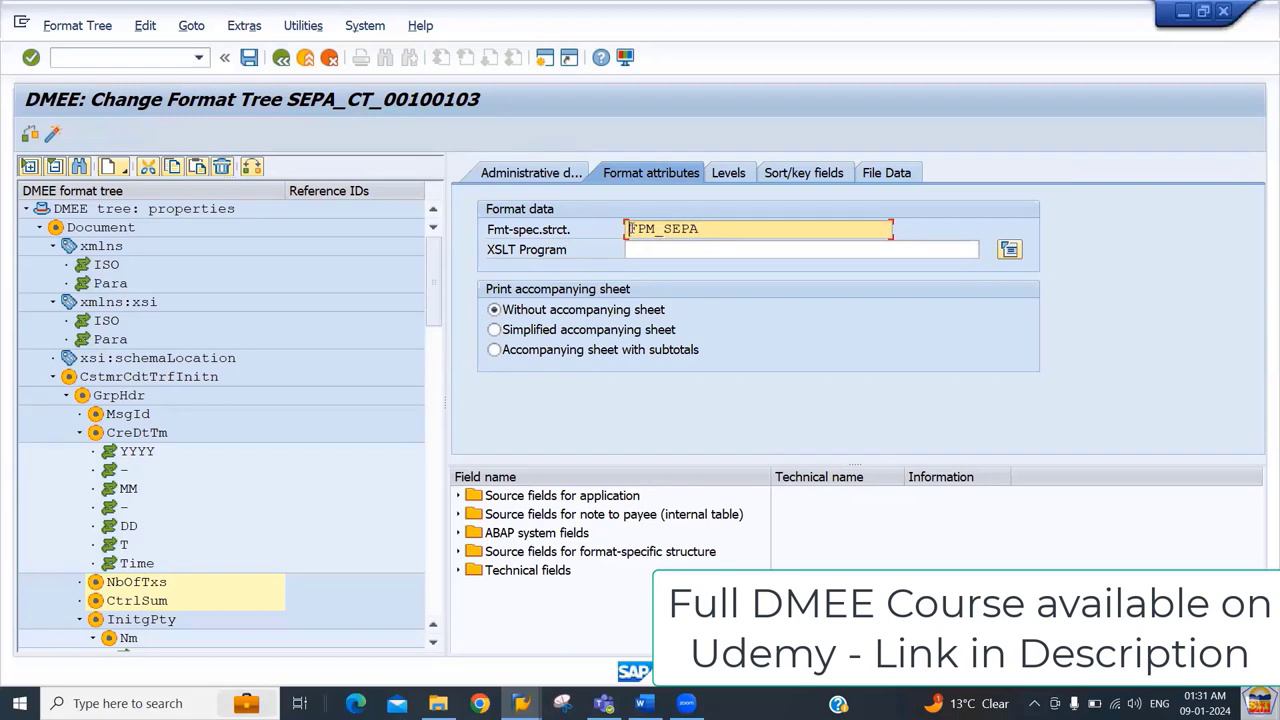
{"action": "left_click_drag", "start_coordinate": [629, 229], "coordinate": [738, 230]}
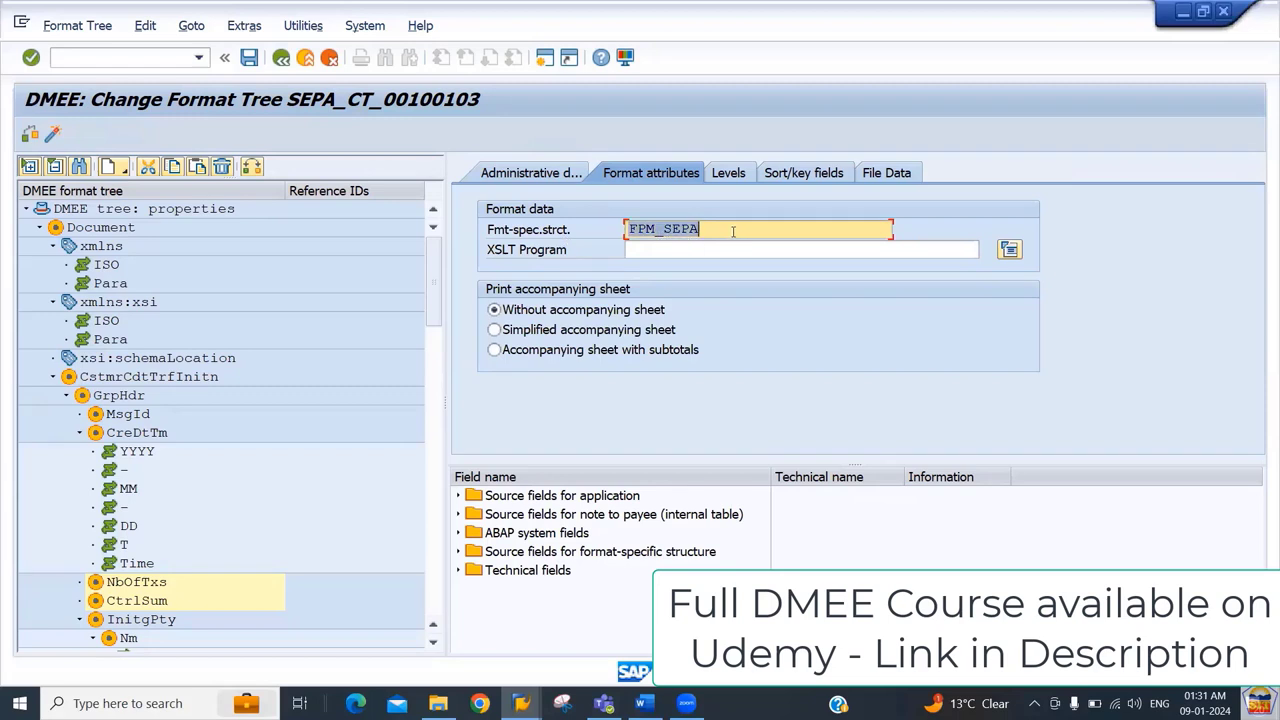
{"action": "left_click_drag", "start_coordinate": [628, 230], "coordinate": [602, 237]}
{"action": "key", "text": "ctrl+c"}
{"action": "key", "text": "Home"}
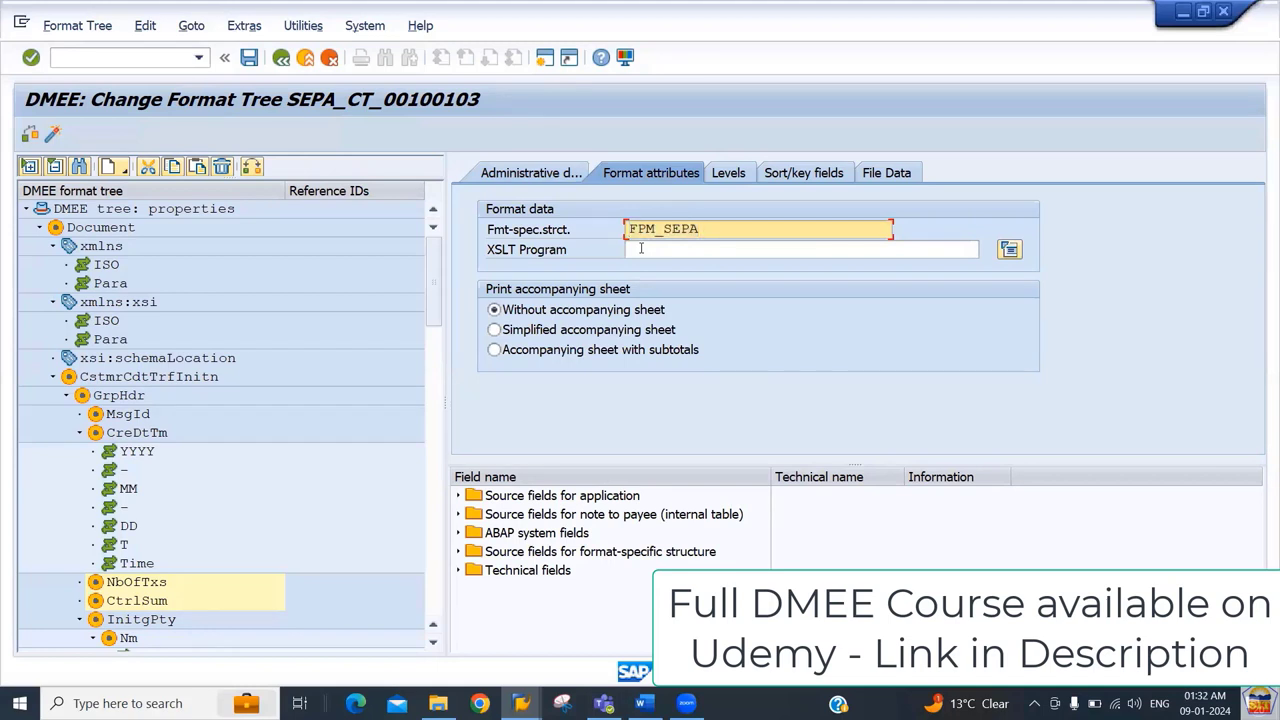
{"action": "left_click", "coordinate": [641, 249]}
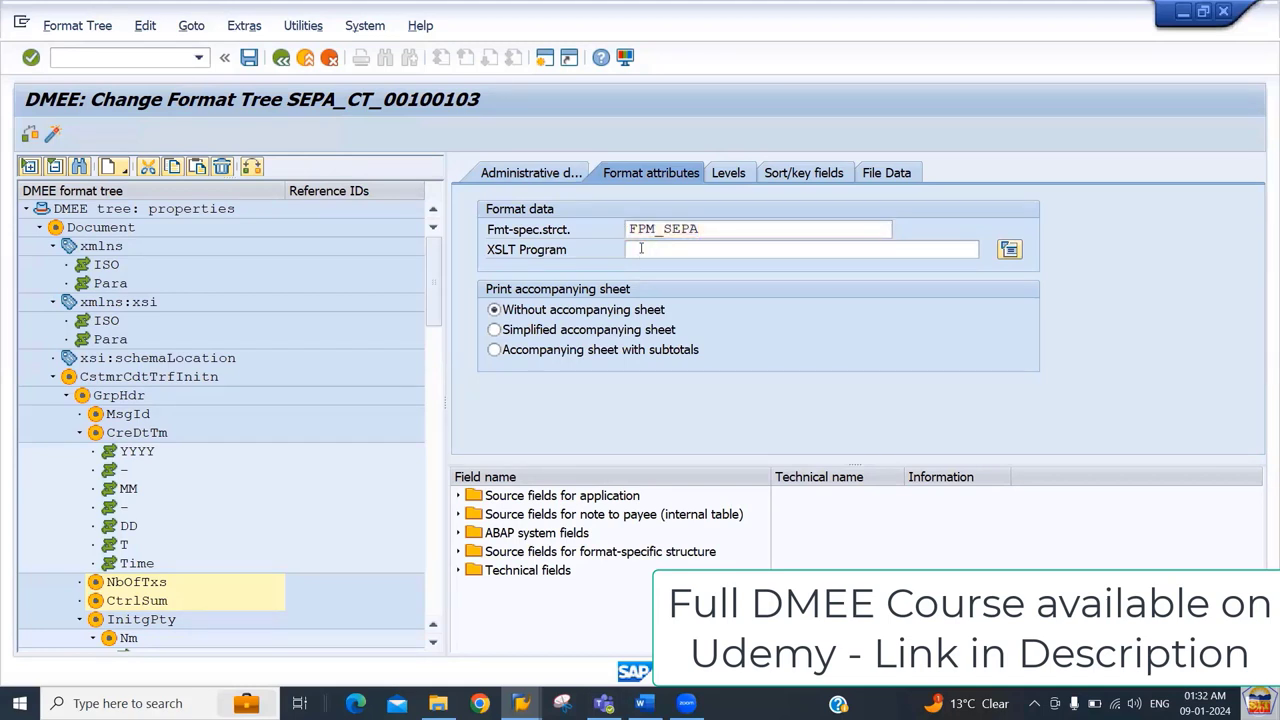
{"action": "key", "text": "shift+F3"}
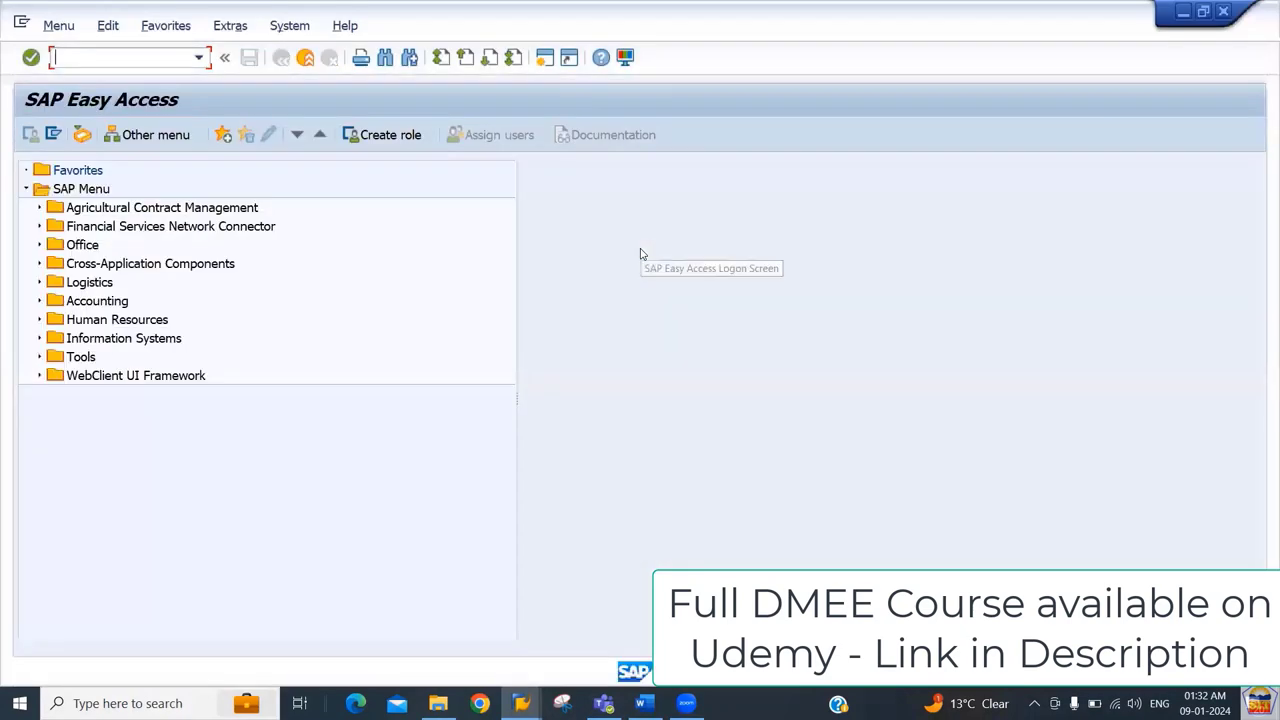
Step: Display structure FPM_SEPA in the ABAP Dictionary (transaction SE11) and examine its name and short description
{"action": "type", "text": "se11"}
{"action": "key", "text": "Return"}
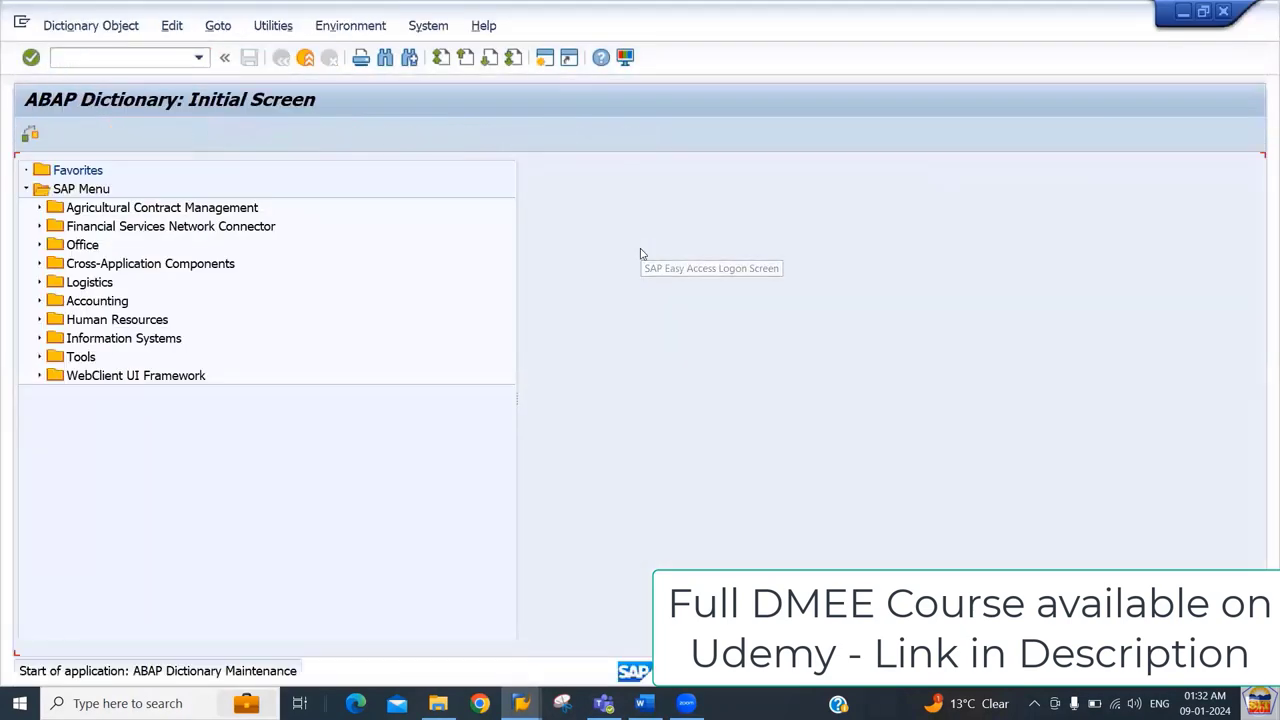
{"action": "key", "text": "ctrl+v"}
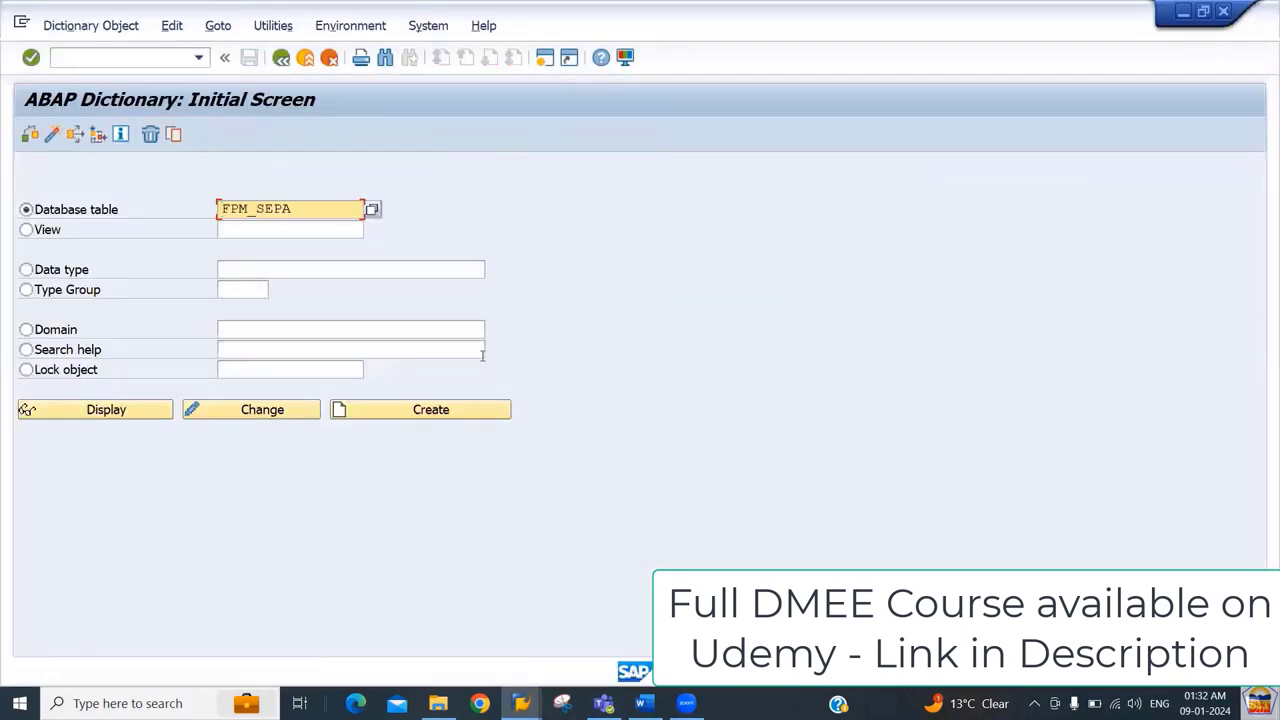
{"action": "left_click", "coordinate": [104, 408]}
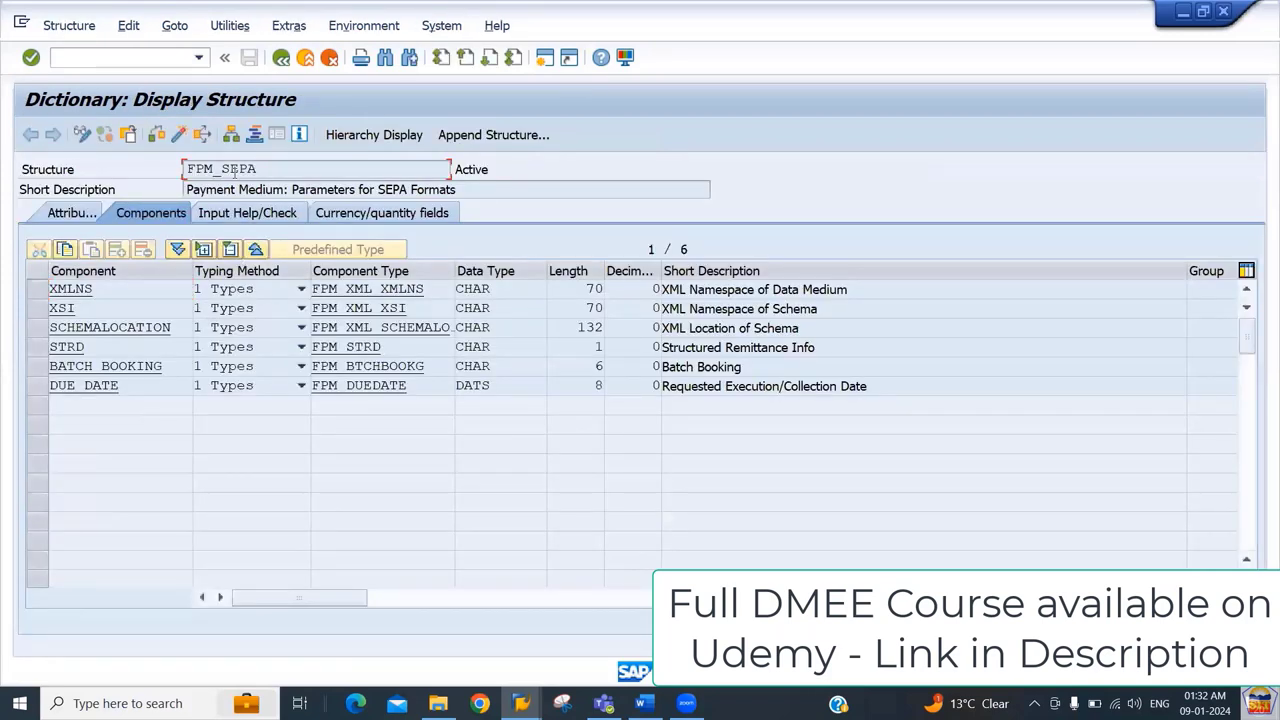
{"action": "double_click", "coordinate": [235, 171]}
{"action": "left_click_drag", "start_coordinate": [220, 190], "coordinate": [505, 178]}
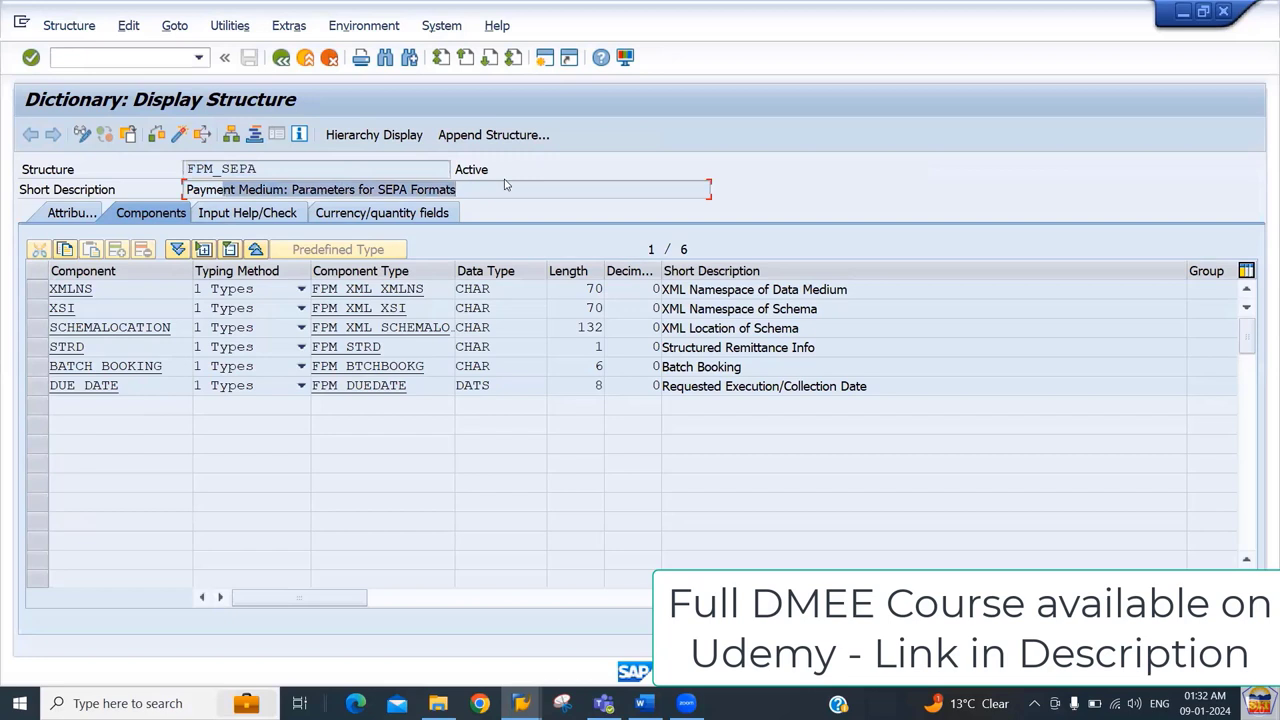
Step: Examine the components XMLNS, XSI, SCHEMALOCATION and STRD of structure FPM_SEPA
{"action": "left_click", "coordinate": [73, 288]}
{"action": "left_click_drag", "start_coordinate": [50, 308], "coordinate": [95, 307]}
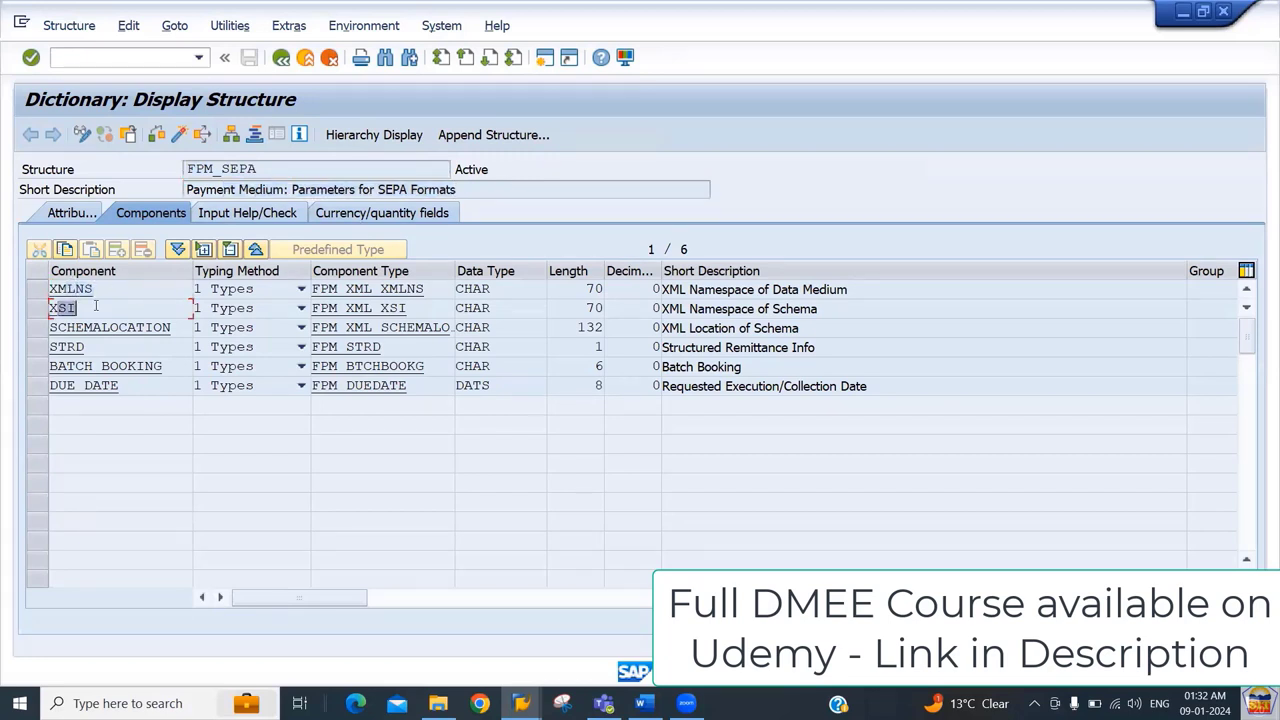
{"action": "double_click", "coordinate": [74, 327]}
{"action": "left_click_drag", "start_coordinate": [50, 346], "coordinate": [108, 346]}
{"action": "left_click_drag", "start_coordinate": [61, 289], "coordinate": [112, 289]}
{"action": "left_click", "coordinate": [61, 307]}
{"action": "left_click", "coordinate": [105, 327]}
{"action": "key", "text": "shift+End"}
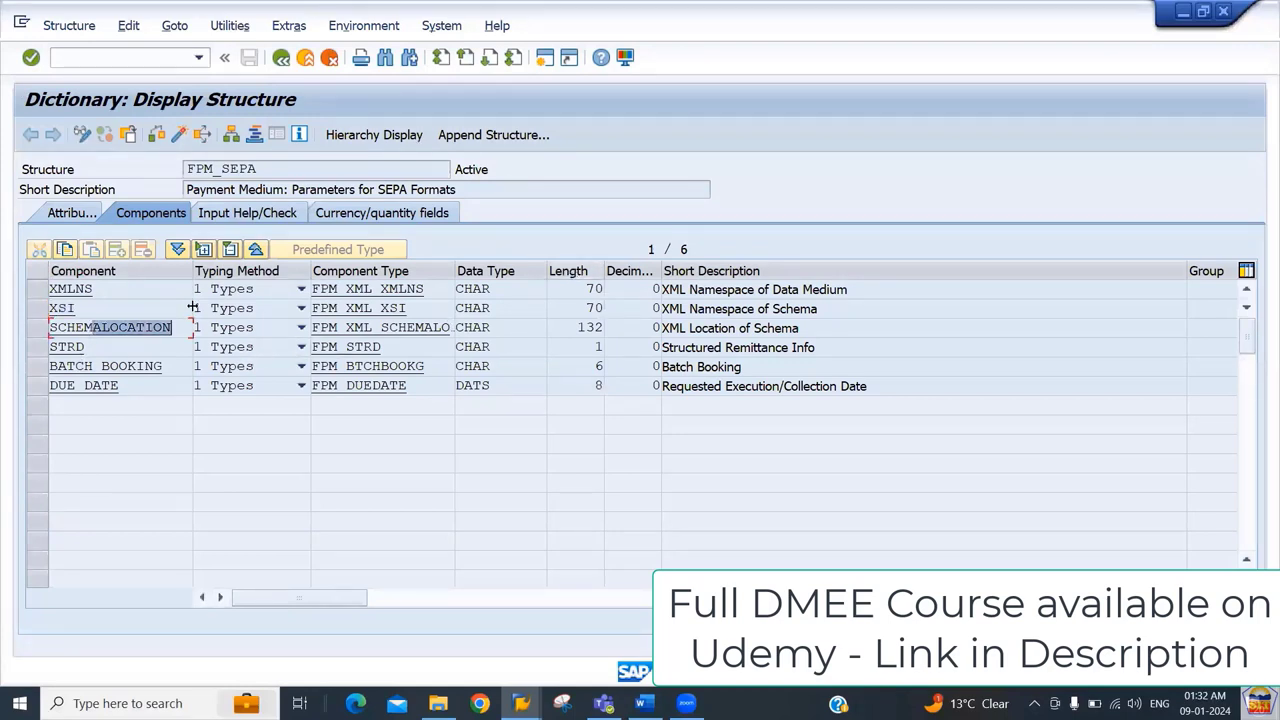
Step: Examine the lengths and short descriptions of the components in structure FPM_SEPA
{"action": "left_click", "coordinate": [577, 289]}
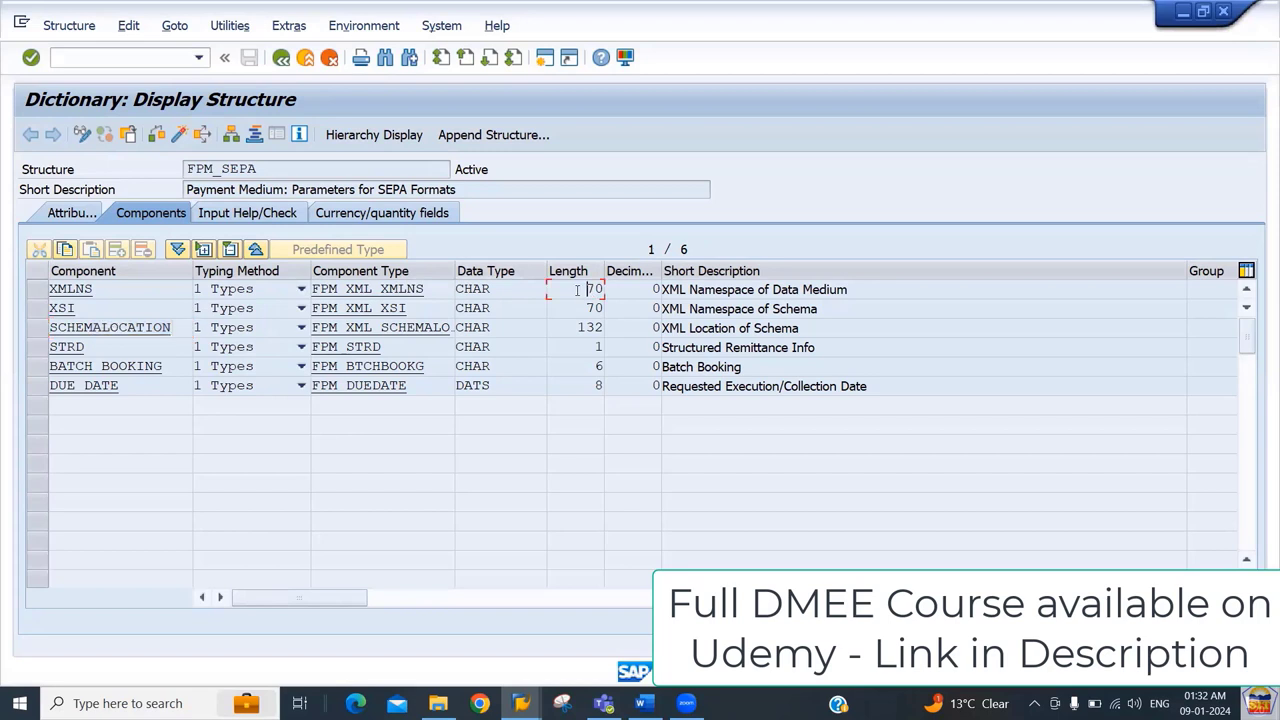
{"action": "left_click_drag", "start_coordinate": [576, 328], "coordinate": [645, 330]}
{"action": "left_click_drag", "start_coordinate": [712, 290], "coordinate": [838, 290]}
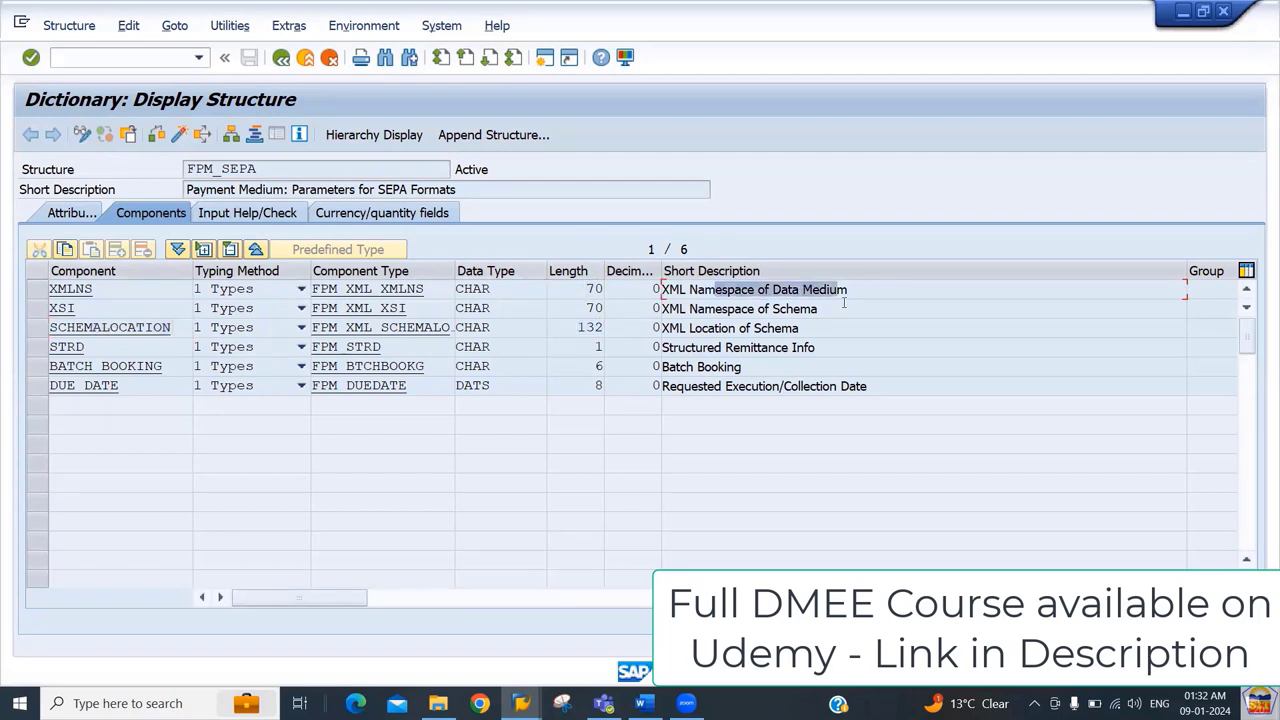
{"action": "left_click", "coordinate": [777, 386]}
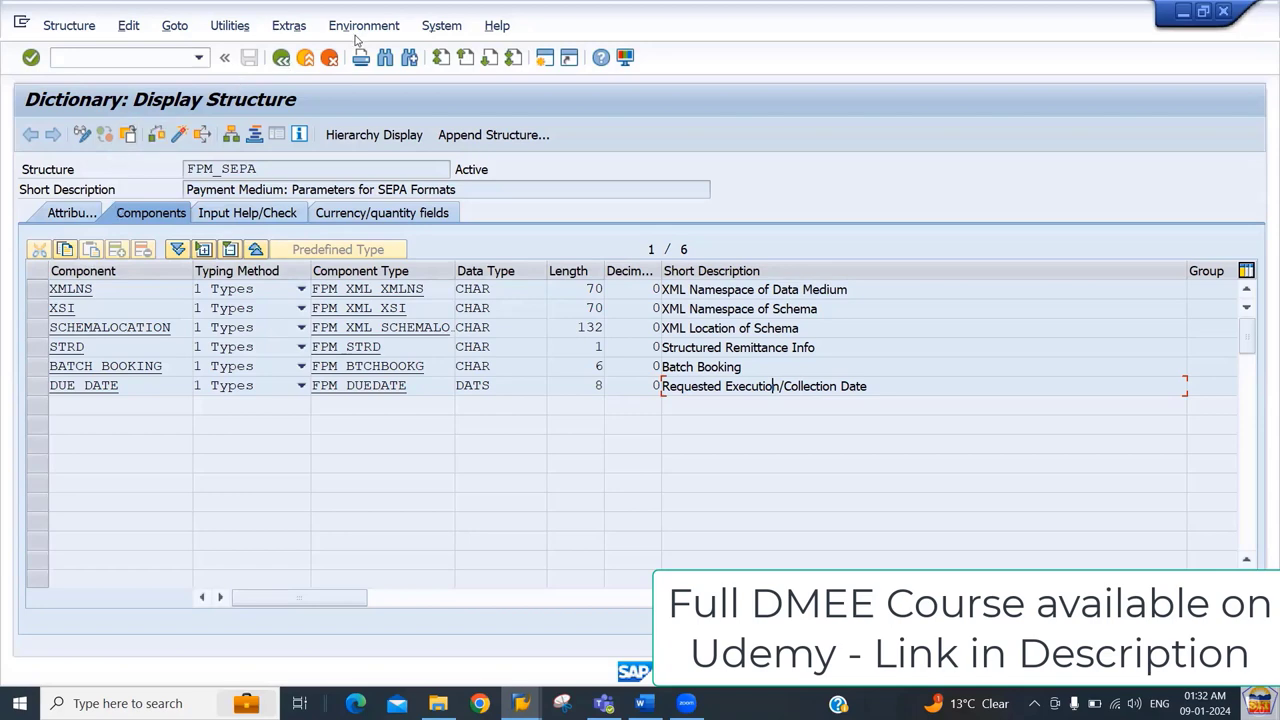
Step: Return to the format attributes of format tree SEPA_CT_00100103 and display its levels and repetition factors
{"action": "left_click", "coordinate": [282, 58]}
{"action": "left_click_drag", "start_coordinate": [735, 229], "coordinate": [658, 232]}
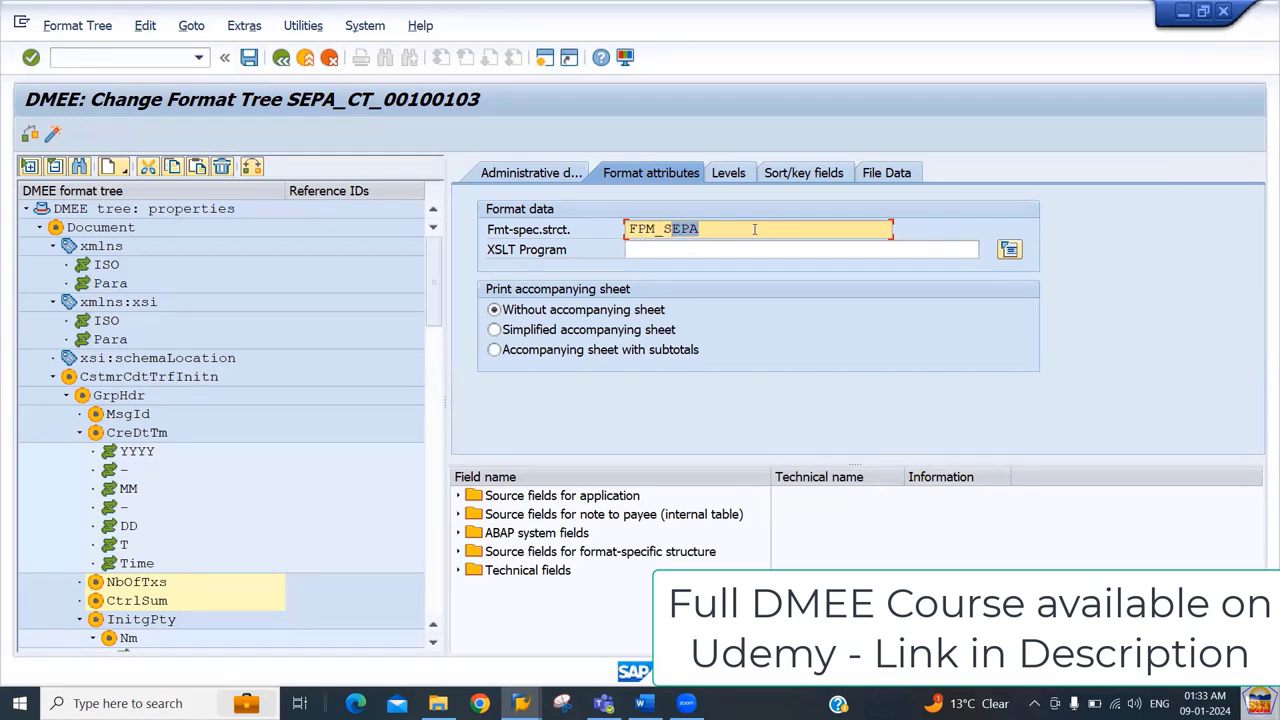
{"action": "key", "text": "shift+Home"}
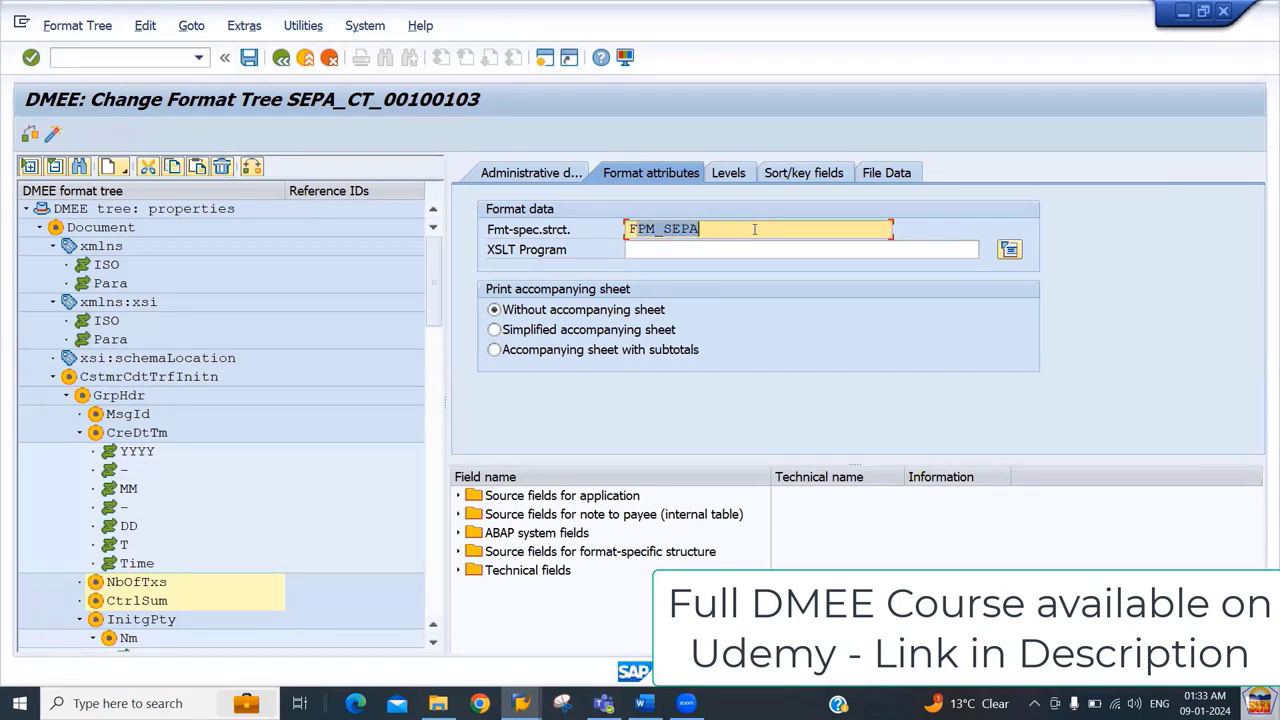
{"action": "left_click", "coordinate": [729, 177]}
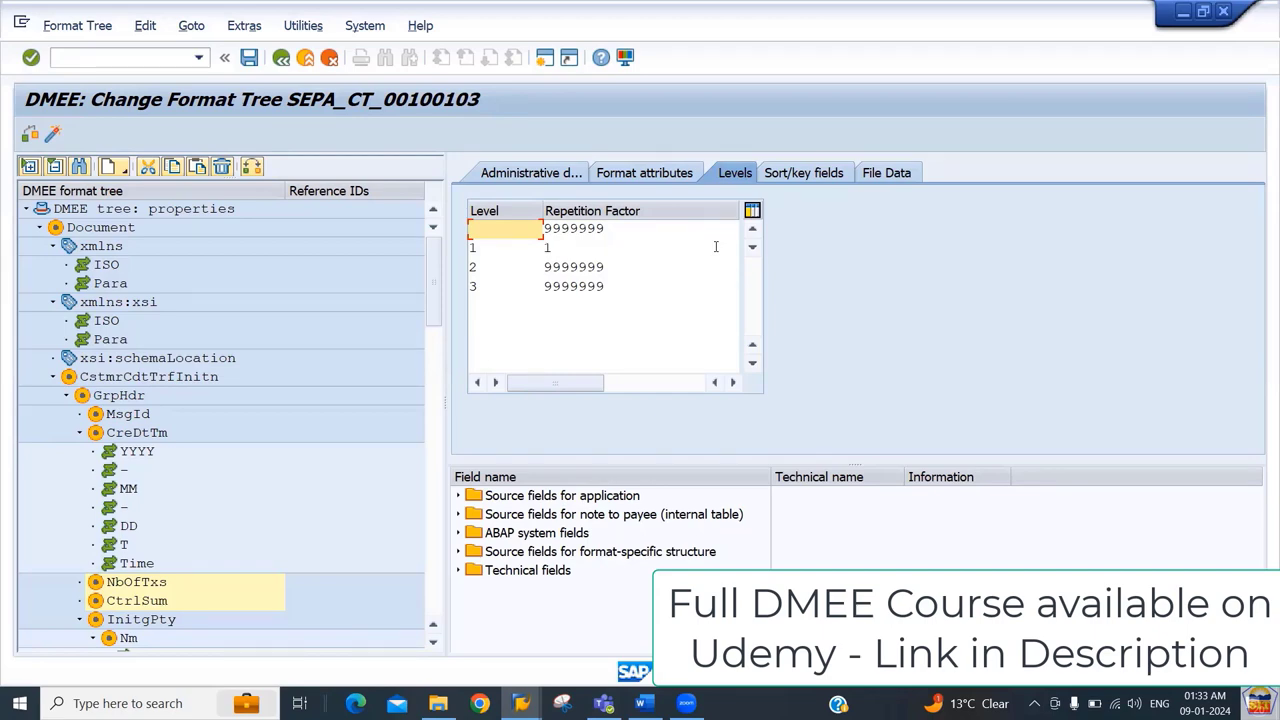
Step: Switch to the Word document on ISO V3 XML samples for SEPA payments and examine the GrpHdr and PmtInf sections
{"action": "key", "text": "alt+Tab"}
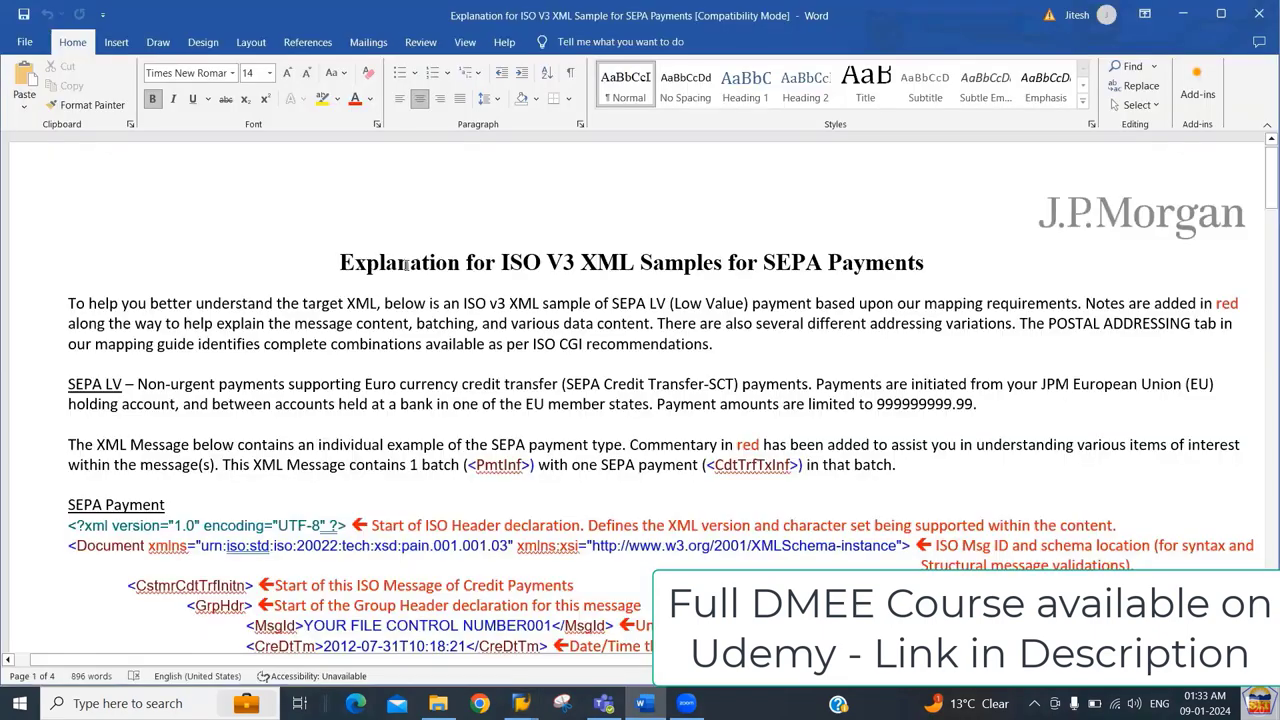
{"action": "left_click_drag", "start_coordinate": [340, 262], "coordinate": [637, 262]}
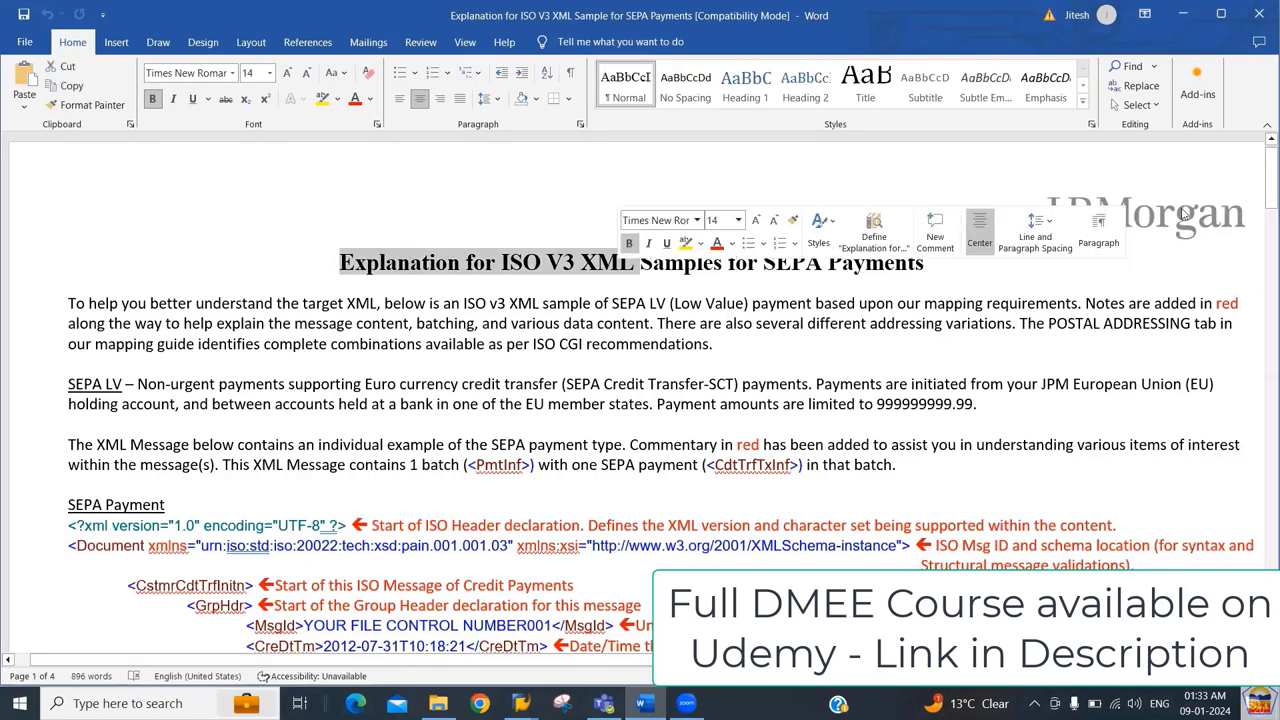
{"action": "left_click", "coordinate": [1097, 218]}
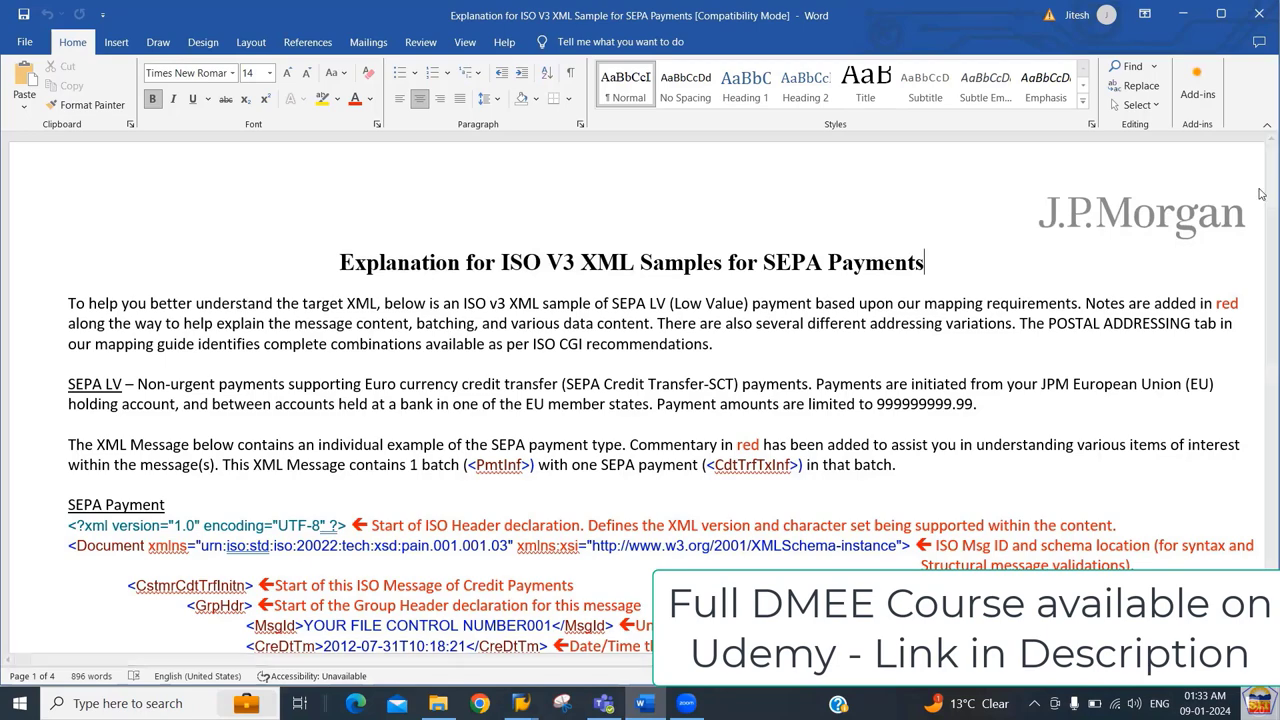
{"action": "scroll", "coordinate": [1254, 226], "scroll_direction": "down", "scroll_amount": 5}
{"action": "left_click_drag", "start_coordinate": [187, 270], "coordinate": [173, 387]}
{"action": "left_click", "coordinate": [130, 397]}
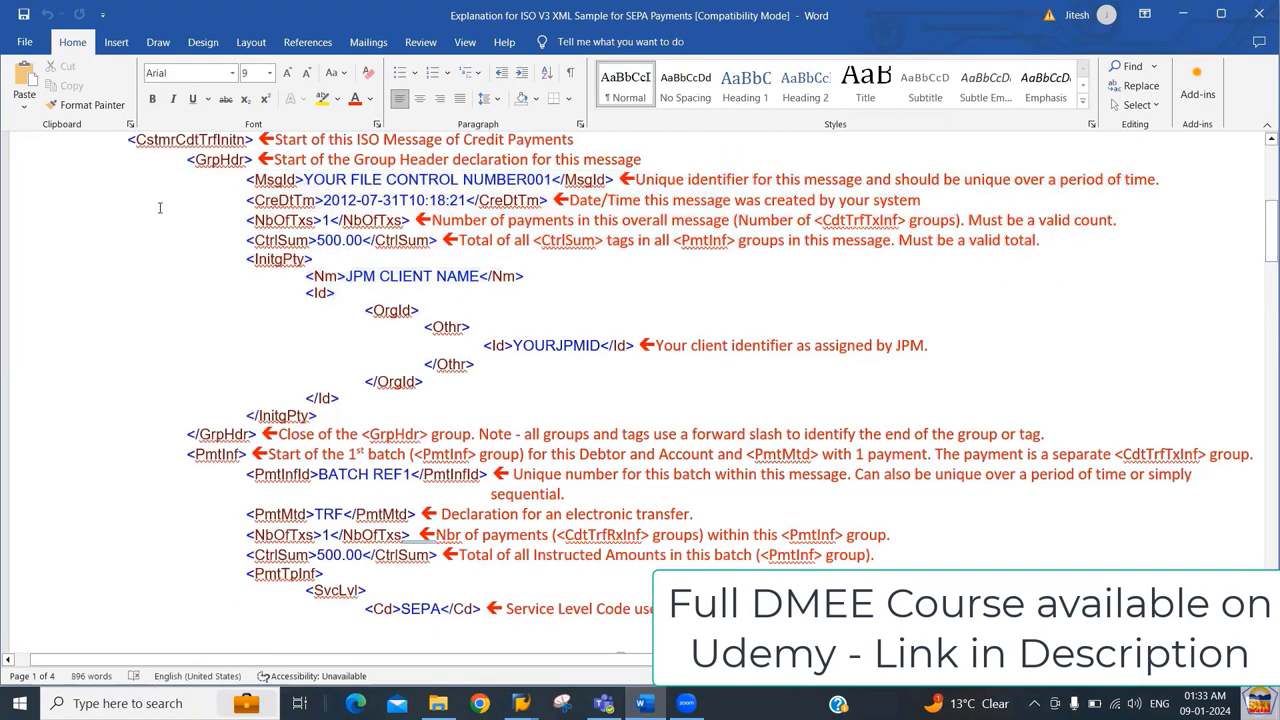
{"action": "left_click_drag", "start_coordinate": [246, 172], "coordinate": [604, 556]}
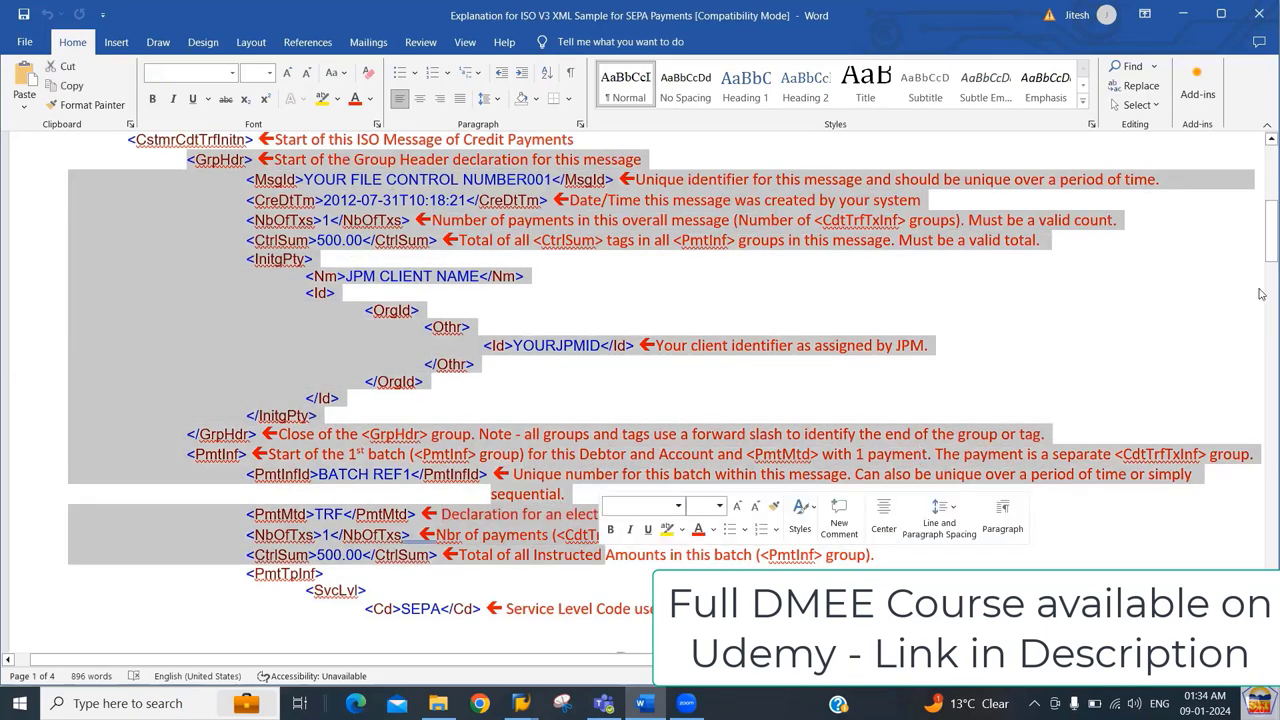
{"action": "mouse_move", "coordinate": [1262, 240]}
{"action": "left_mouse_down"}
{"action": "mouse_move", "coordinate": [1262, 336]}
{"action": "mouse_move", "coordinate": [1262, 182]}
{"action": "mouse_move", "coordinate": [1266, 562]}
{"action": "mouse_move", "coordinate": [1262, 195]}
{"action": "mouse_move", "coordinate": [1262, 226]}
{"action": "left_mouse_up"}
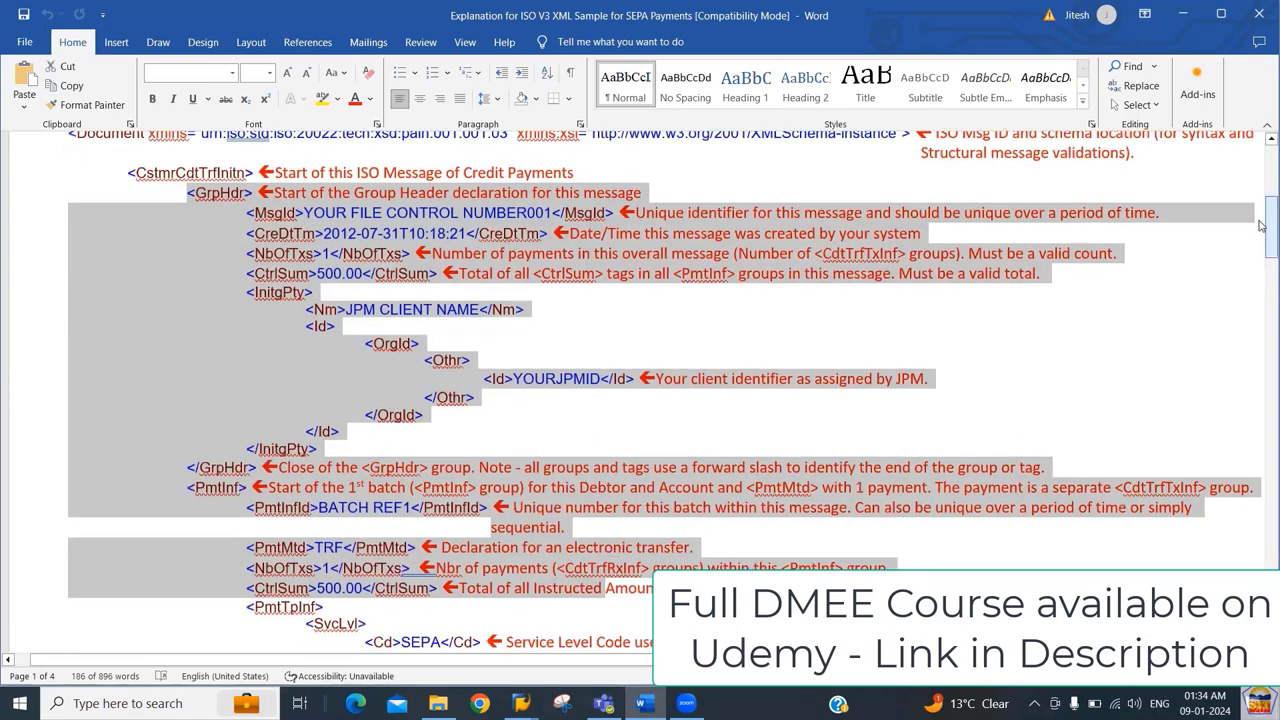
{"action": "left_click", "coordinate": [1070, 345]}
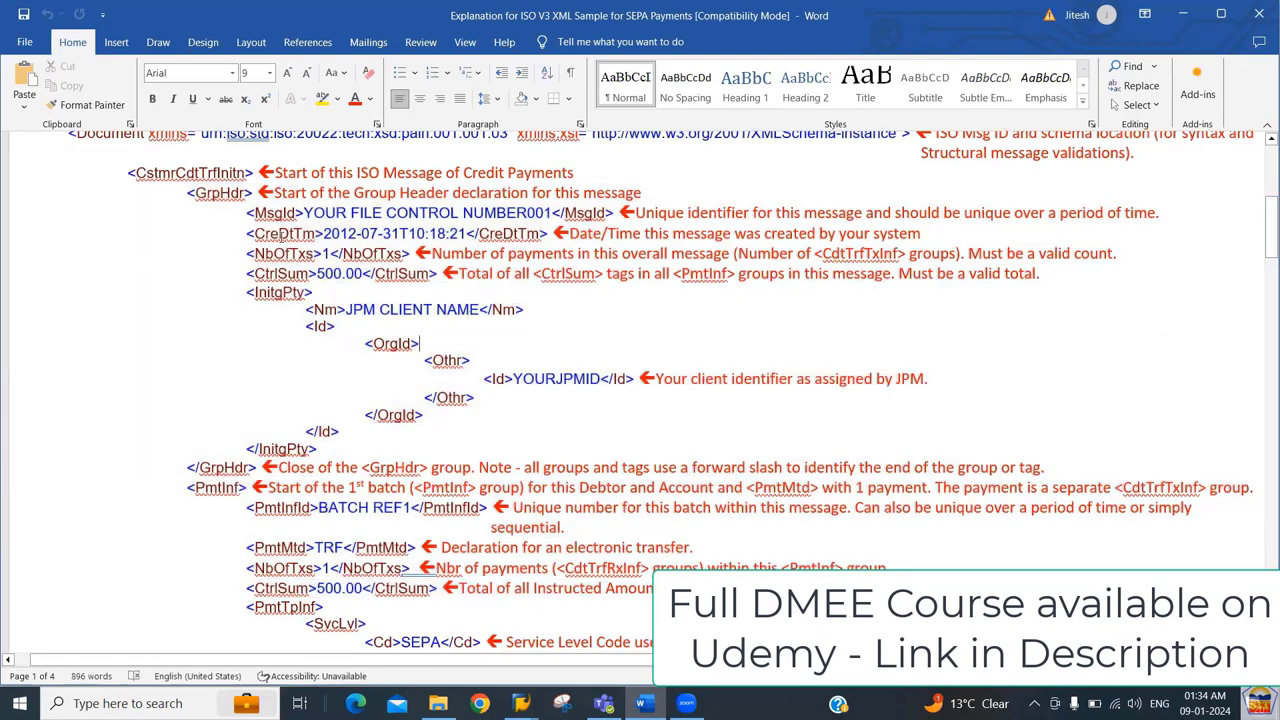
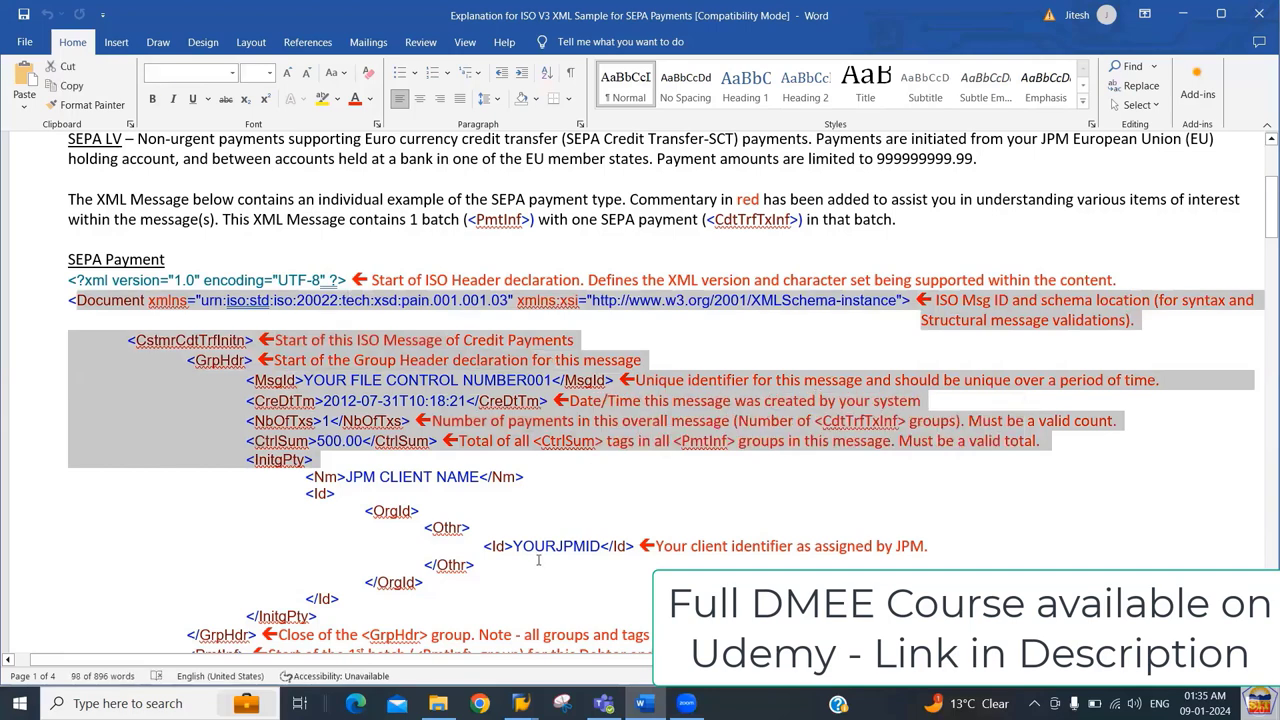
Step: Examine level 1 and its repetition factor in the DMEE format tree, comparing it with the group header in the Word XML sample
{"action": "key", "text": "alt+Tab"}
{"action": "left_click", "coordinate": [480, 266]}
{"action": "key", "text": "Up"}
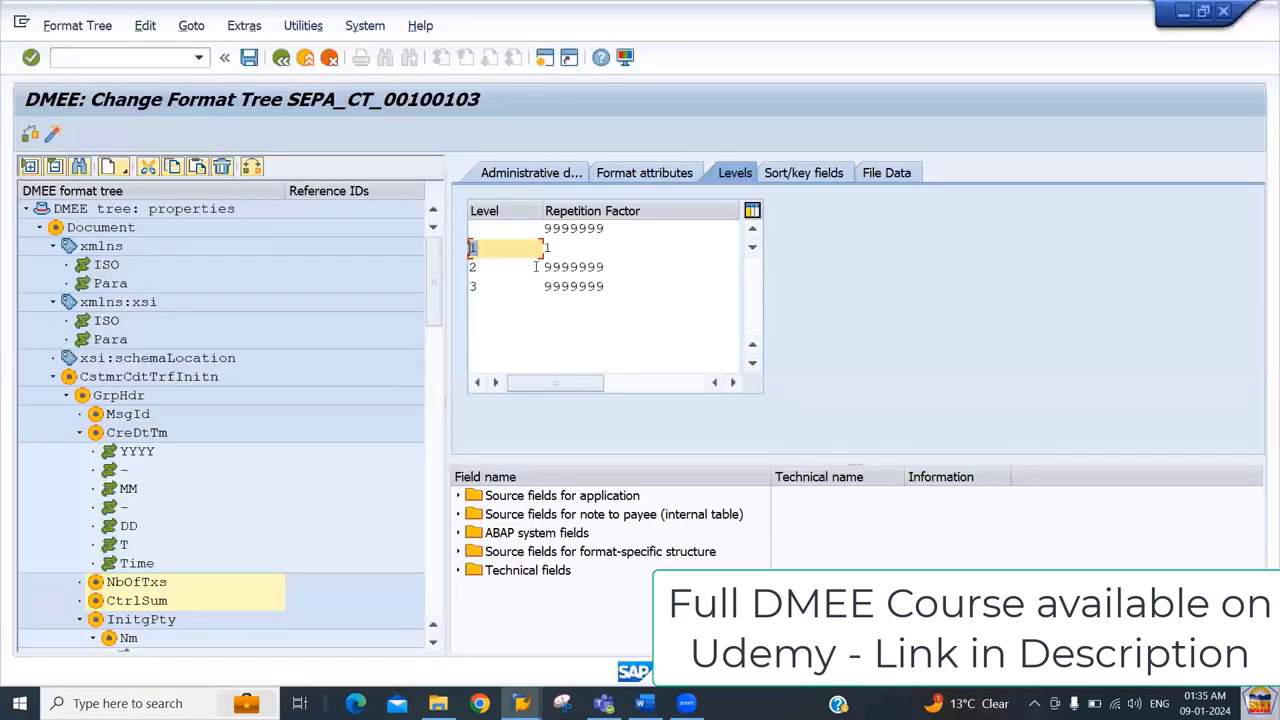
{"action": "left_click", "coordinate": [546, 247]}
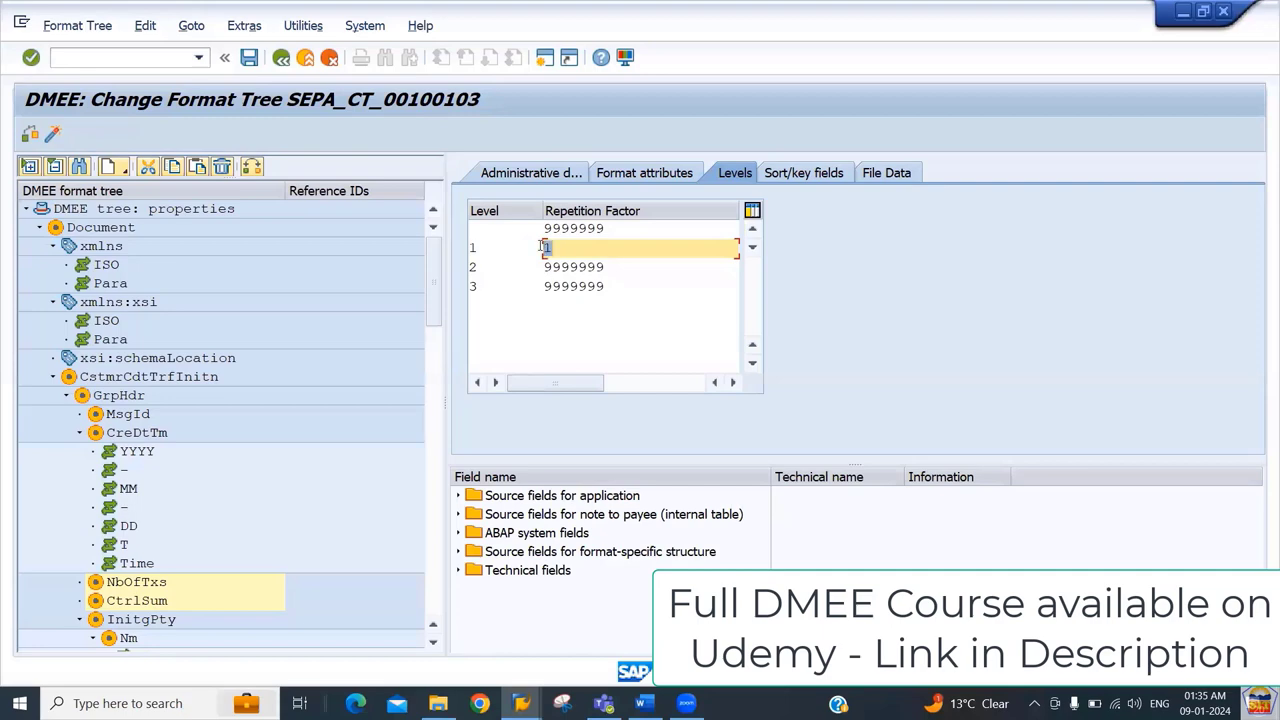
{"action": "left_click", "coordinate": [499, 248]}
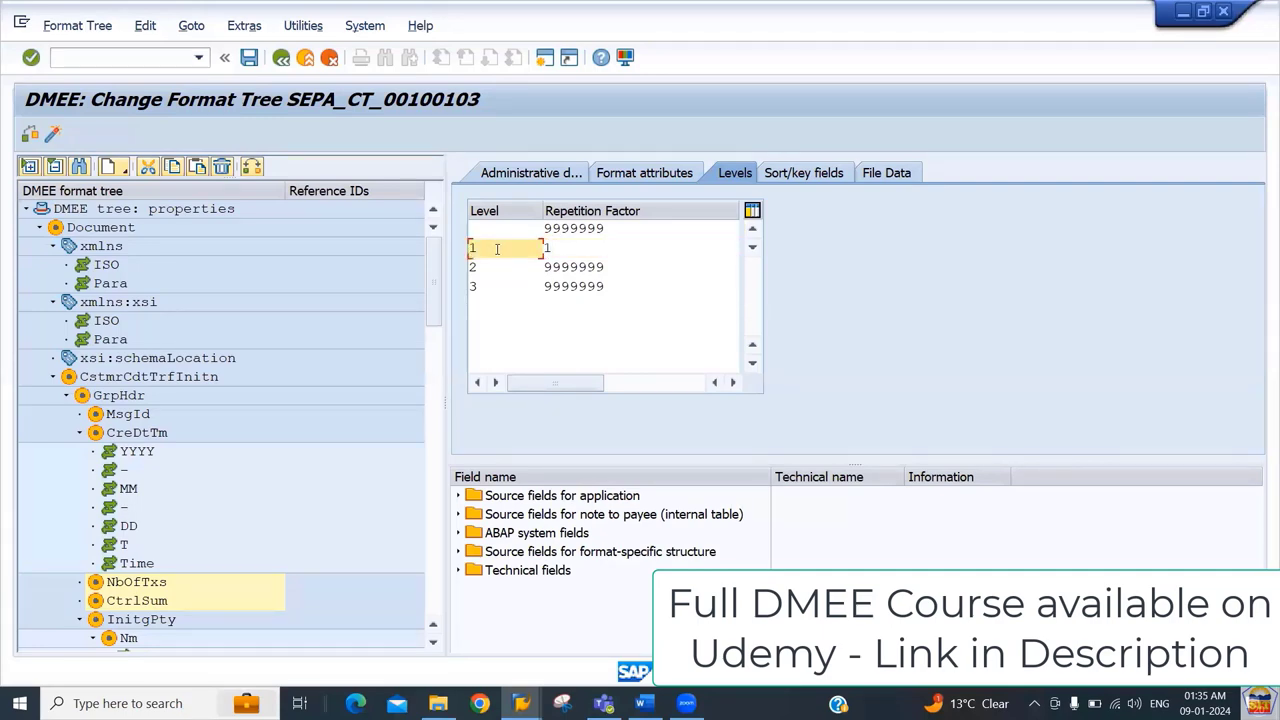
{"action": "key", "text": "alt+Tab"}
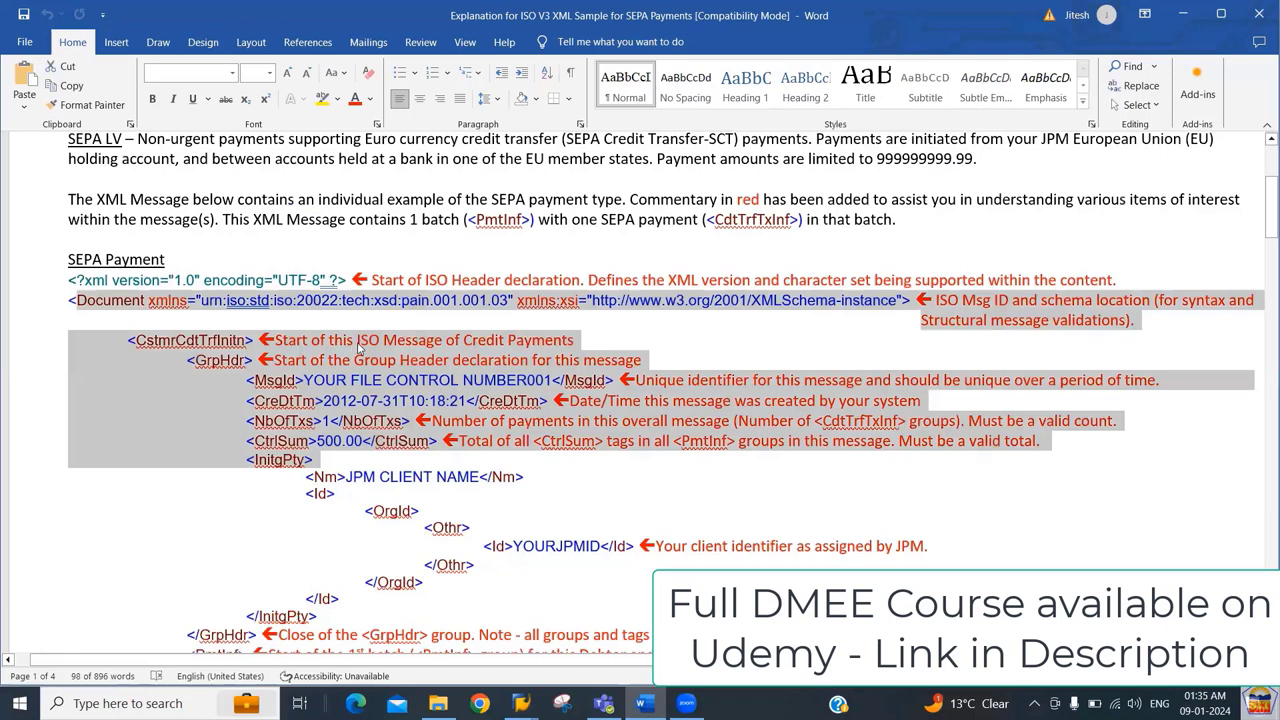
{"action": "key", "text": "alt+Tab"}
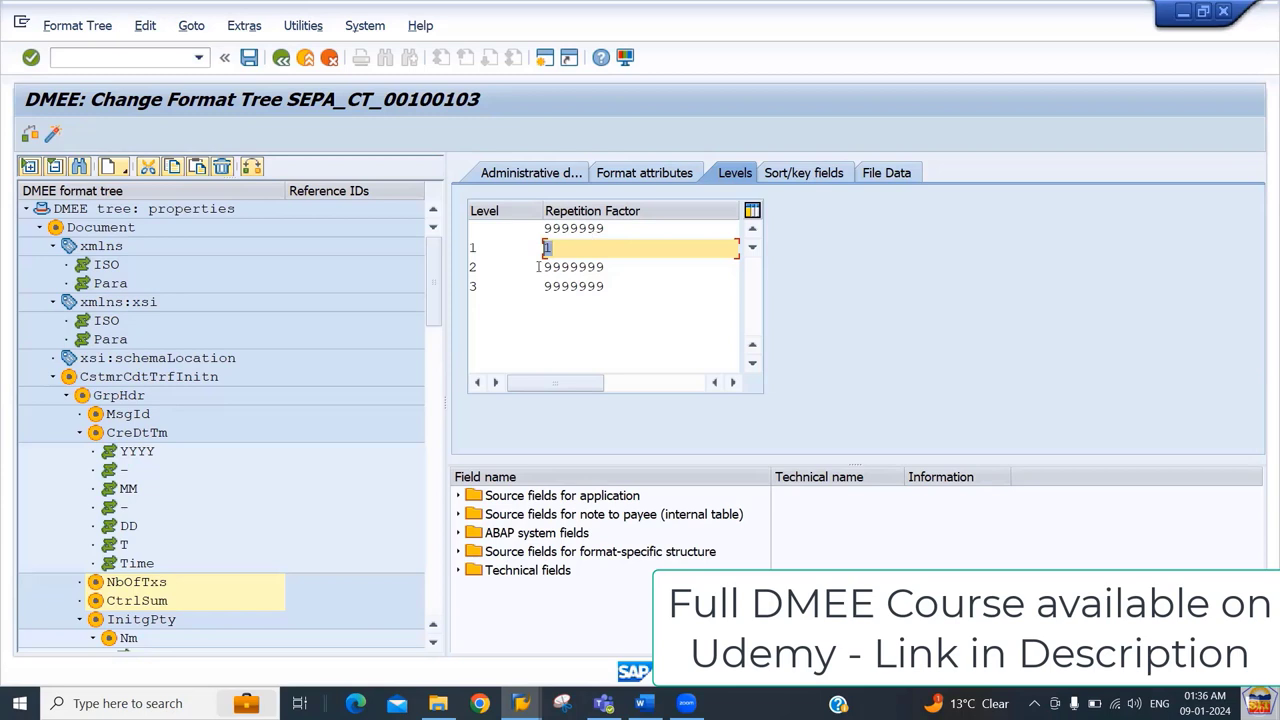
Step: Examine the repetition factor of level 2 in the format tree, comparing it with the payment sections of the Word XML sample
{"action": "left_click", "coordinate": [500, 267]}
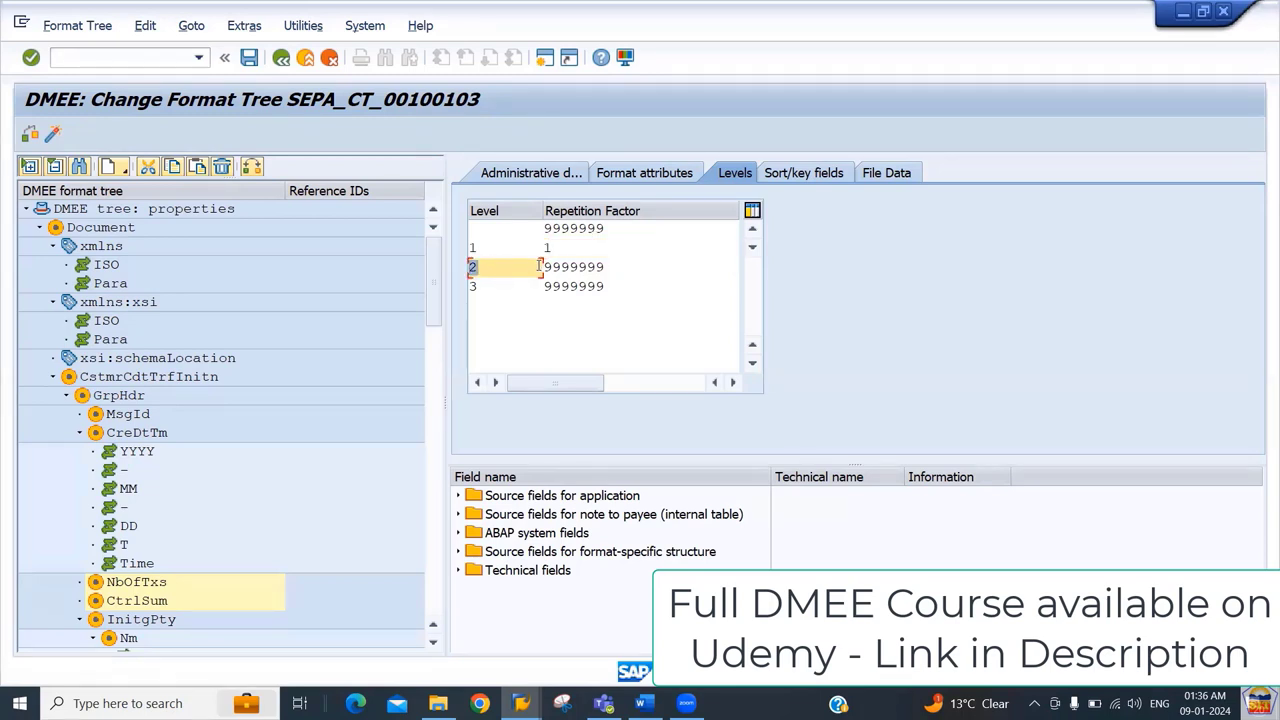
{"action": "left_click_drag", "start_coordinate": [546, 267], "coordinate": [645, 265]}
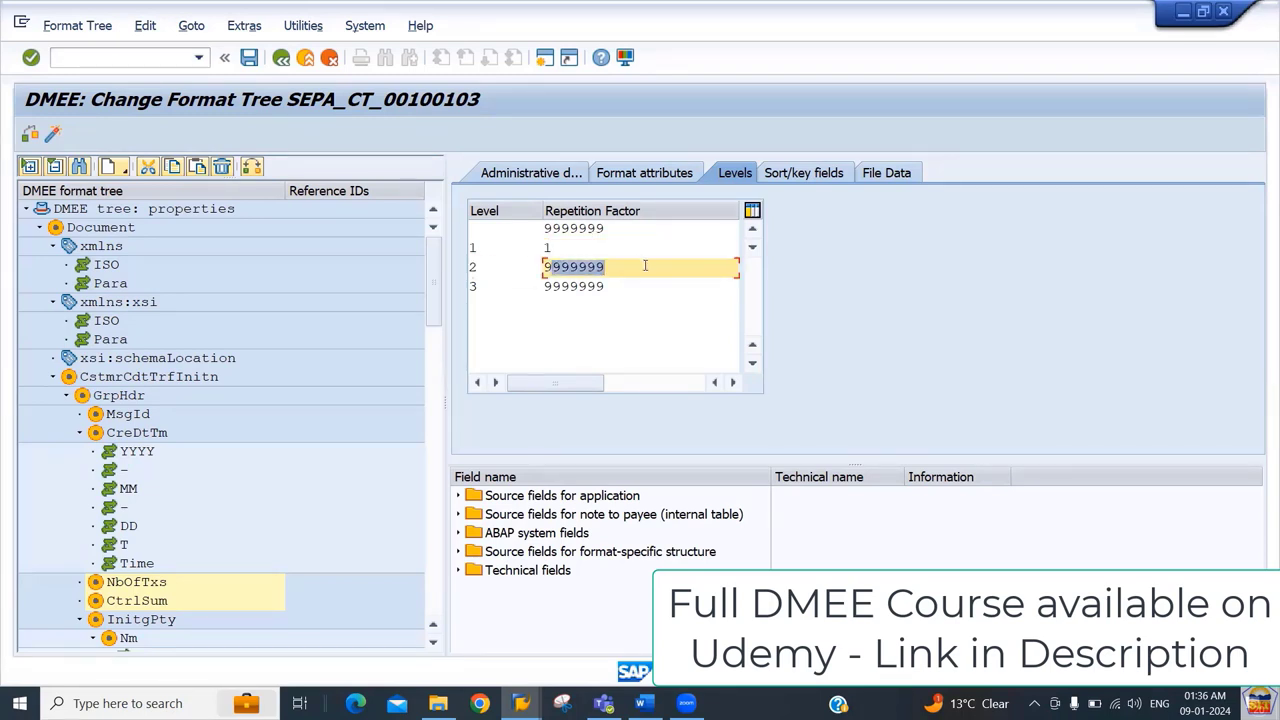
{"action": "key", "text": "alt+Tab"}
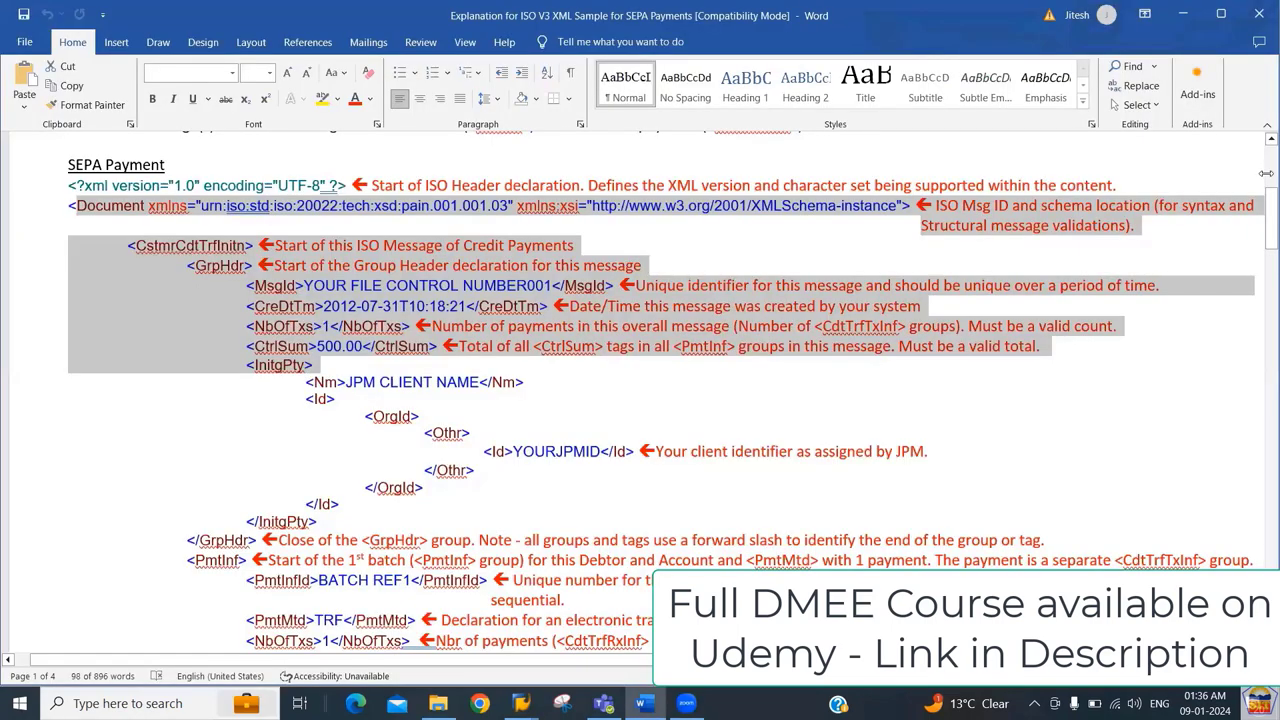
{"action": "left_click_drag", "start_coordinate": [1262, 218], "coordinate": [1262, 315]}
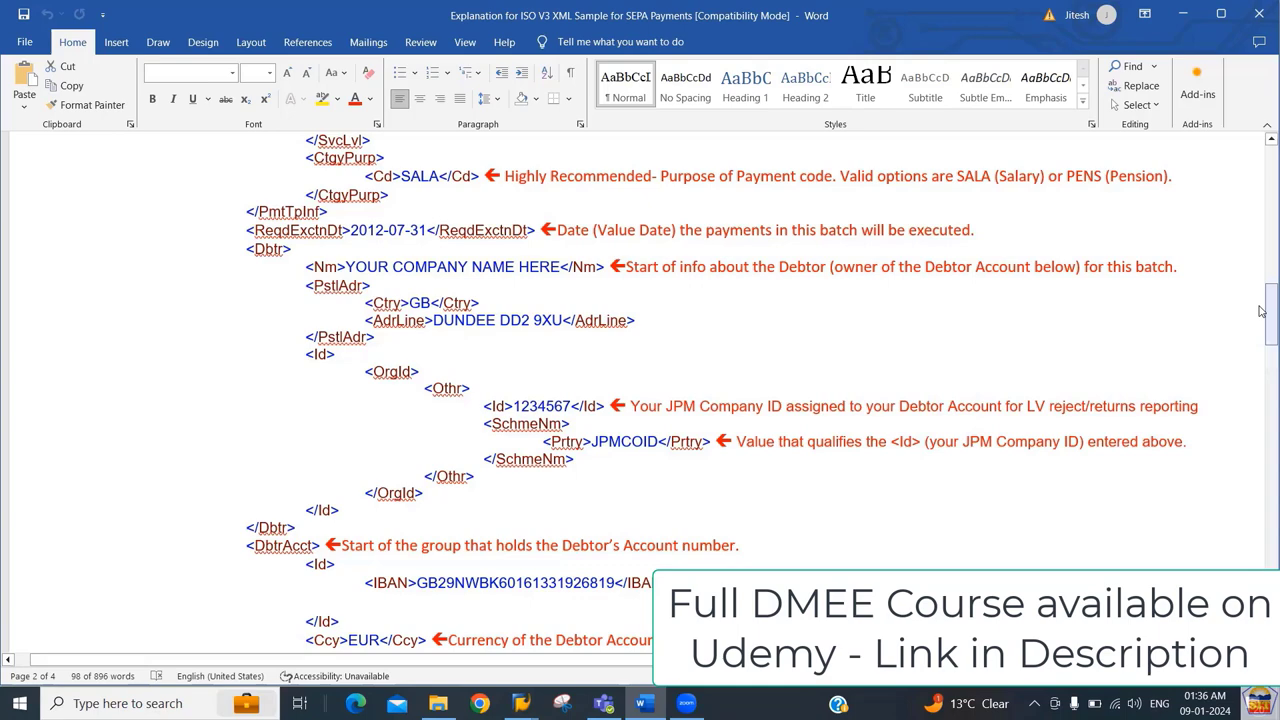
{"action": "left_click_drag", "start_coordinate": [1261, 311], "coordinate": [1261, 401]}
{"action": "key", "text": "alt+Tab"}
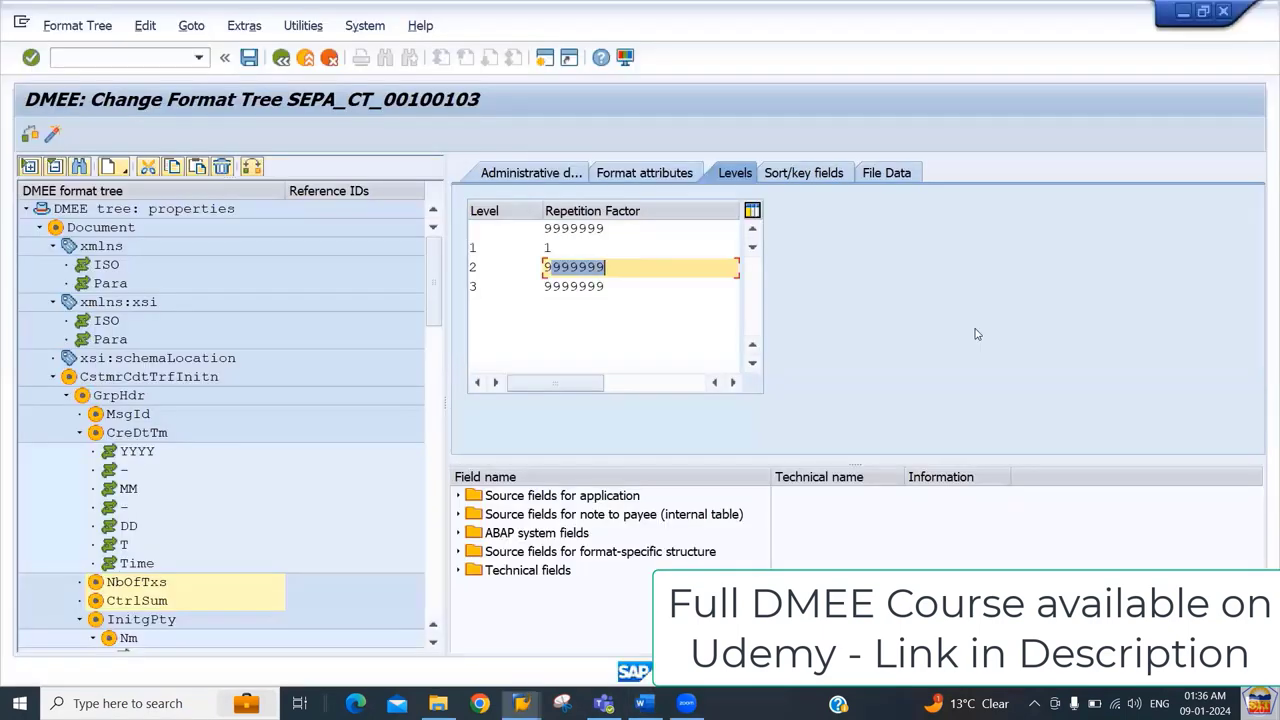
{"action": "left_click_drag", "start_coordinate": [547, 269], "coordinate": [633, 272]}
Step: Examine level 3 and its repetition factor in the format tree's levels
{"action": "left_click", "coordinate": [478, 287]}
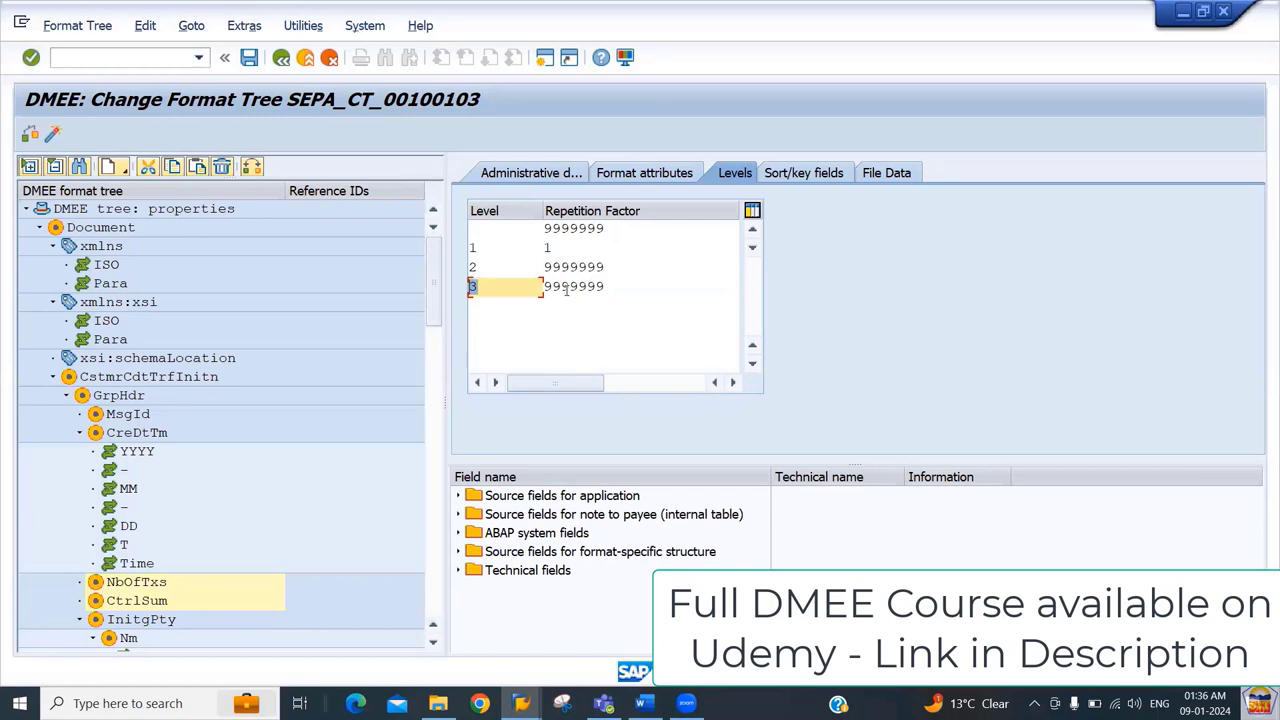
{"action": "left_click_drag", "start_coordinate": [567, 287], "coordinate": [620, 289]}
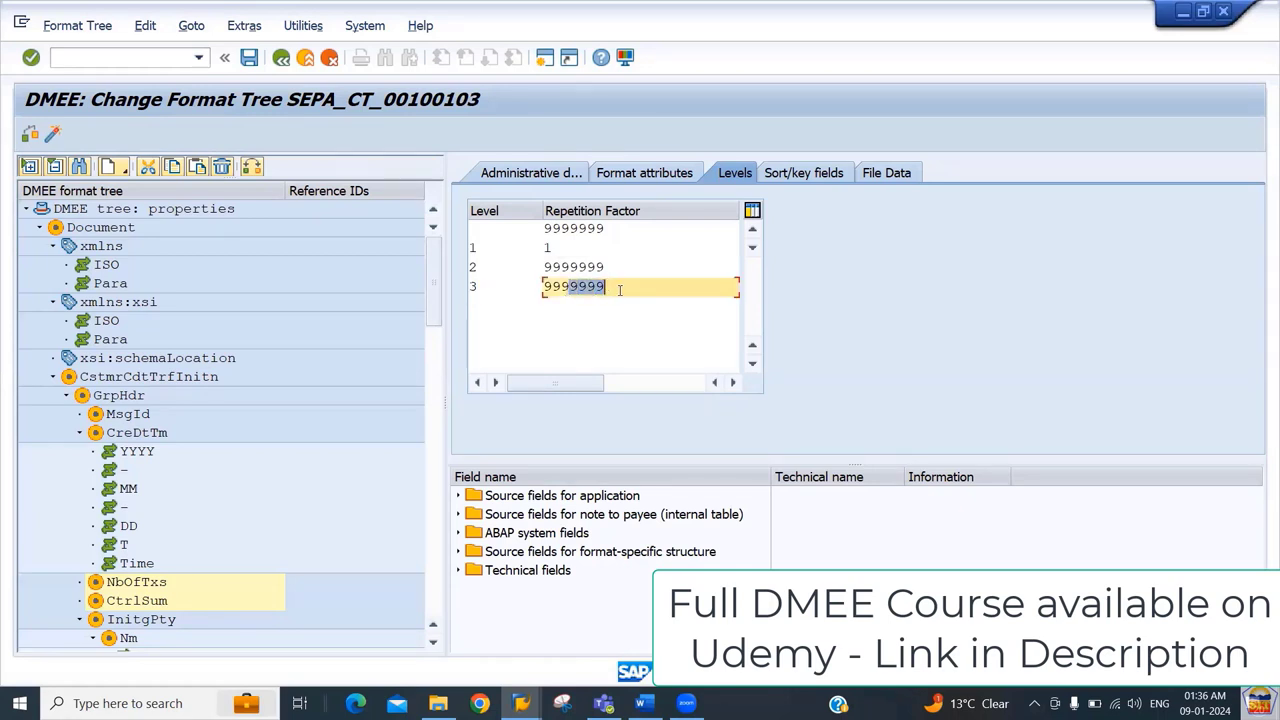
{"action": "left_click", "coordinate": [495, 291]}
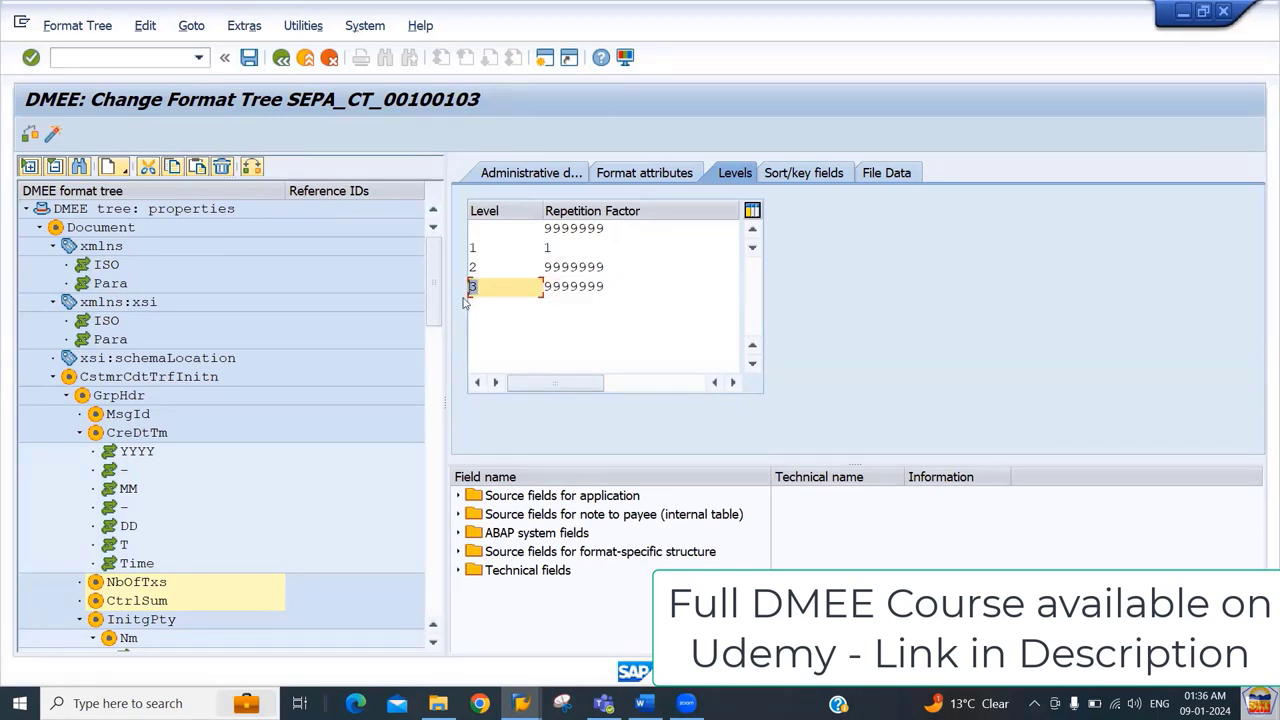
{"action": "left_click", "coordinate": [552, 289]}
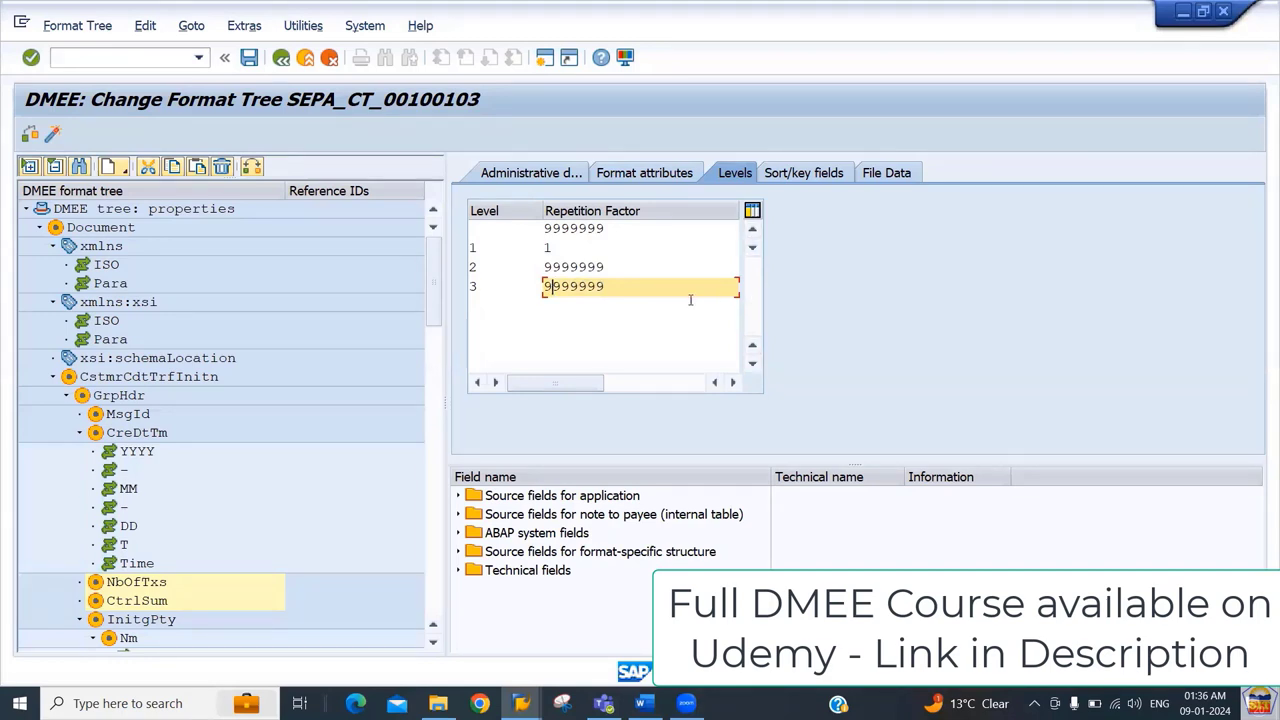
{"action": "left_click", "coordinate": [533, 290]}
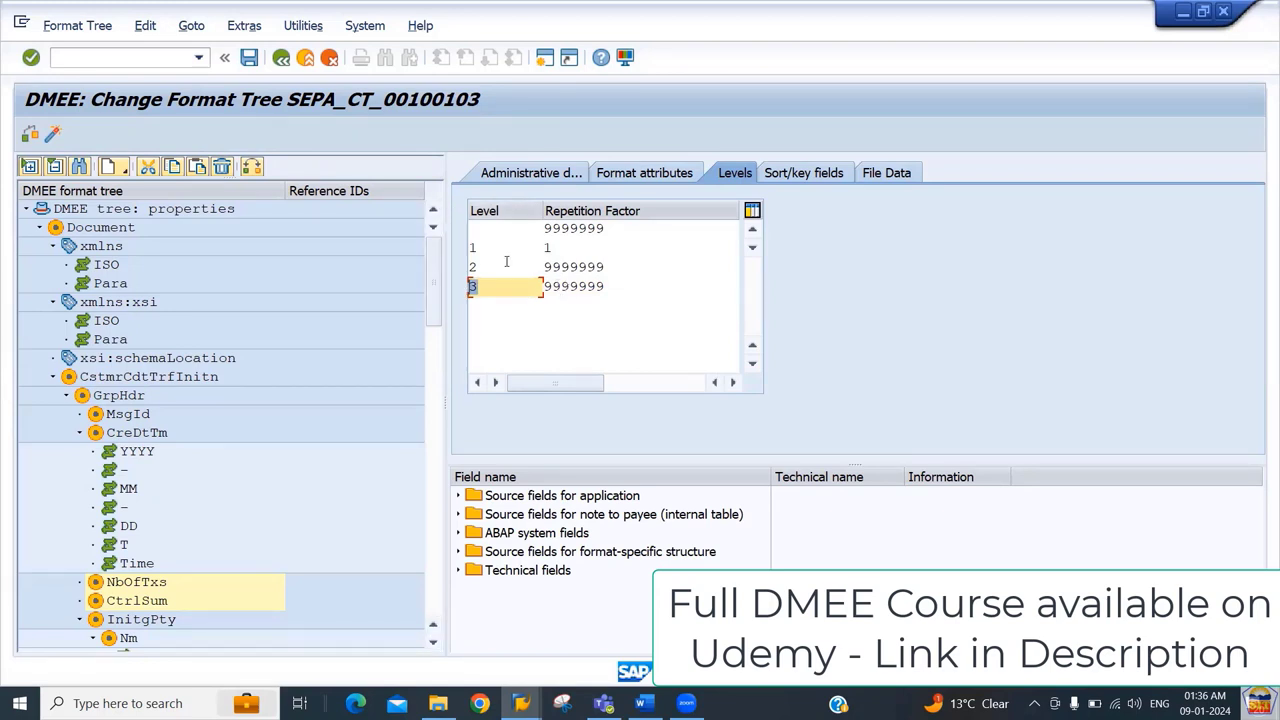
Step: Switch to the Word XML sample to compare level 3 with the creditor payment details, and return to the format tree's levels
{"action": "key", "text": "alt+Tab"}
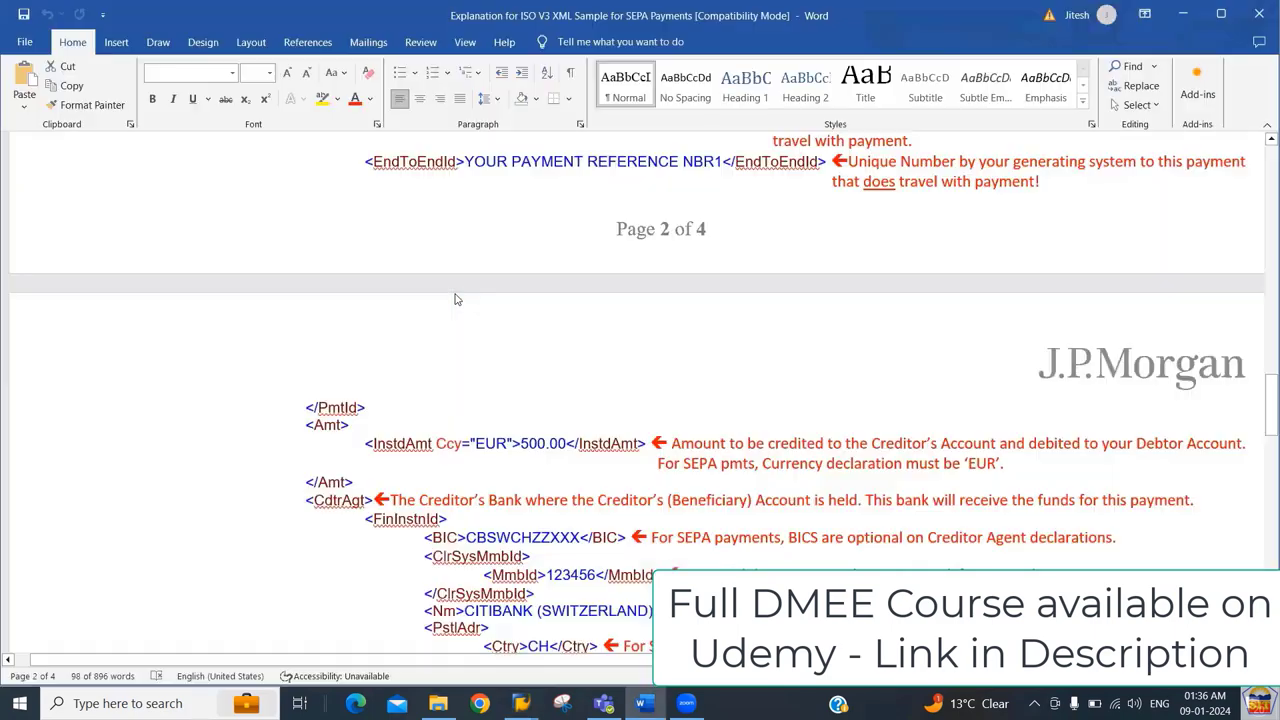
{"action": "left_click_drag", "start_coordinate": [1262, 406], "coordinate": [1266, 451]}
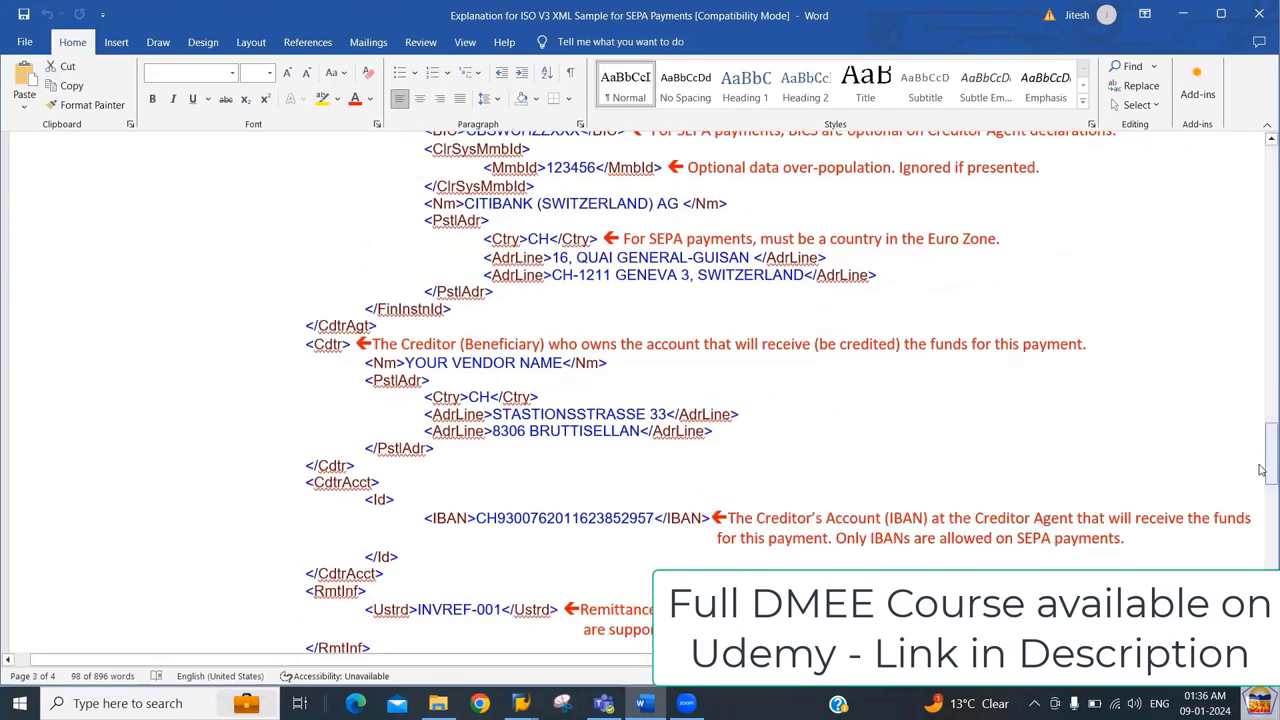
{"action": "left_click", "coordinate": [521, 703]}
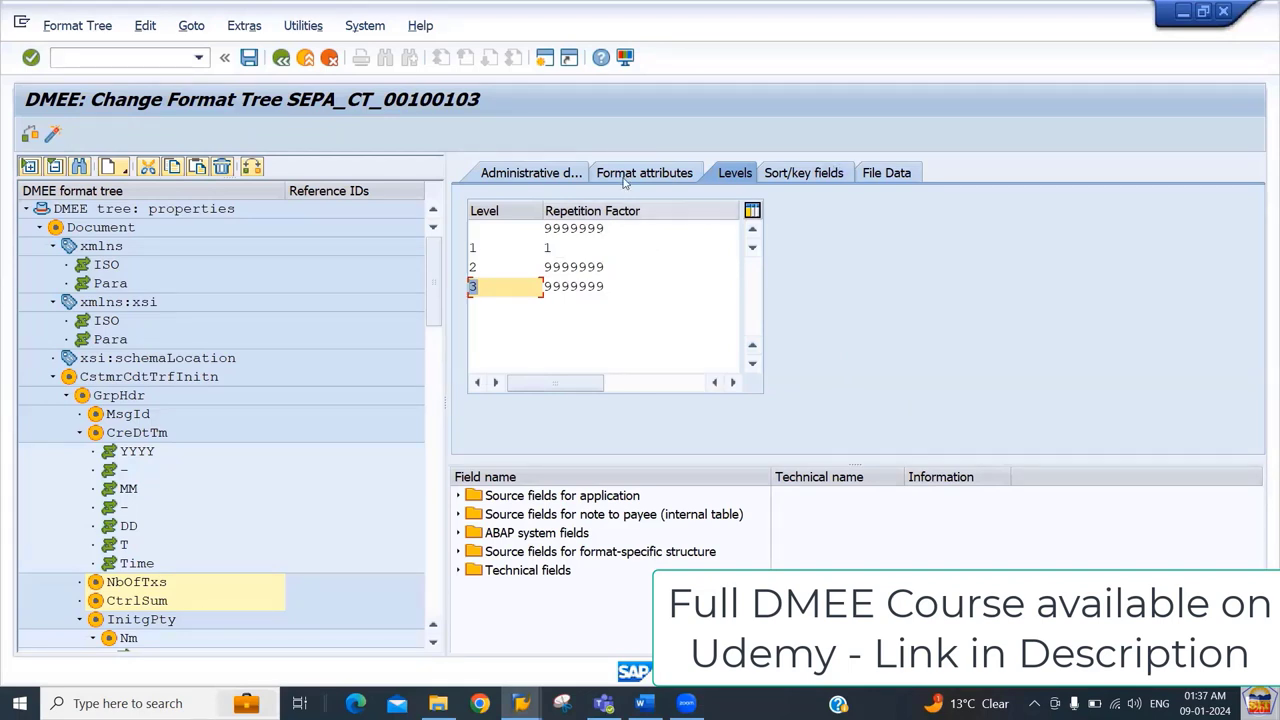
{"action": "key", "text": "Return"}
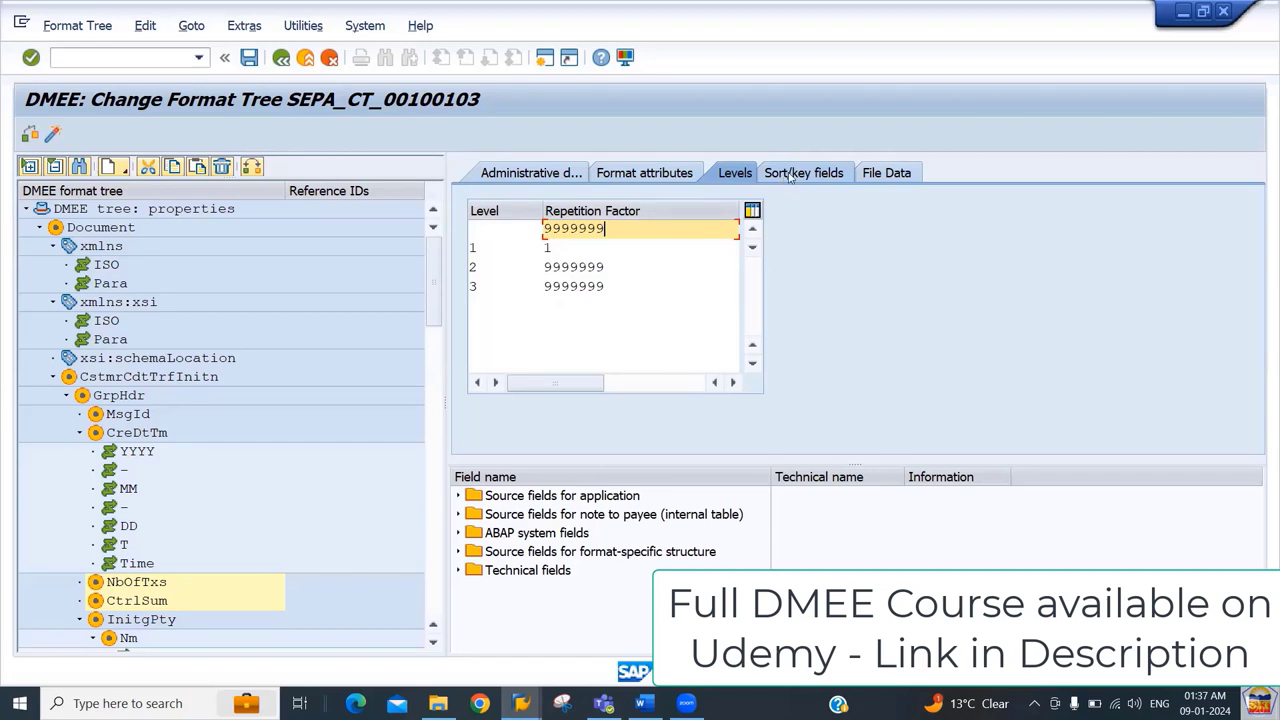
Step: Examine the format tree's sort/key fields ZBUKR, AUSFD, HKTID and DOC1R
{"action": "left_click", "coordinate": [790, 175]}
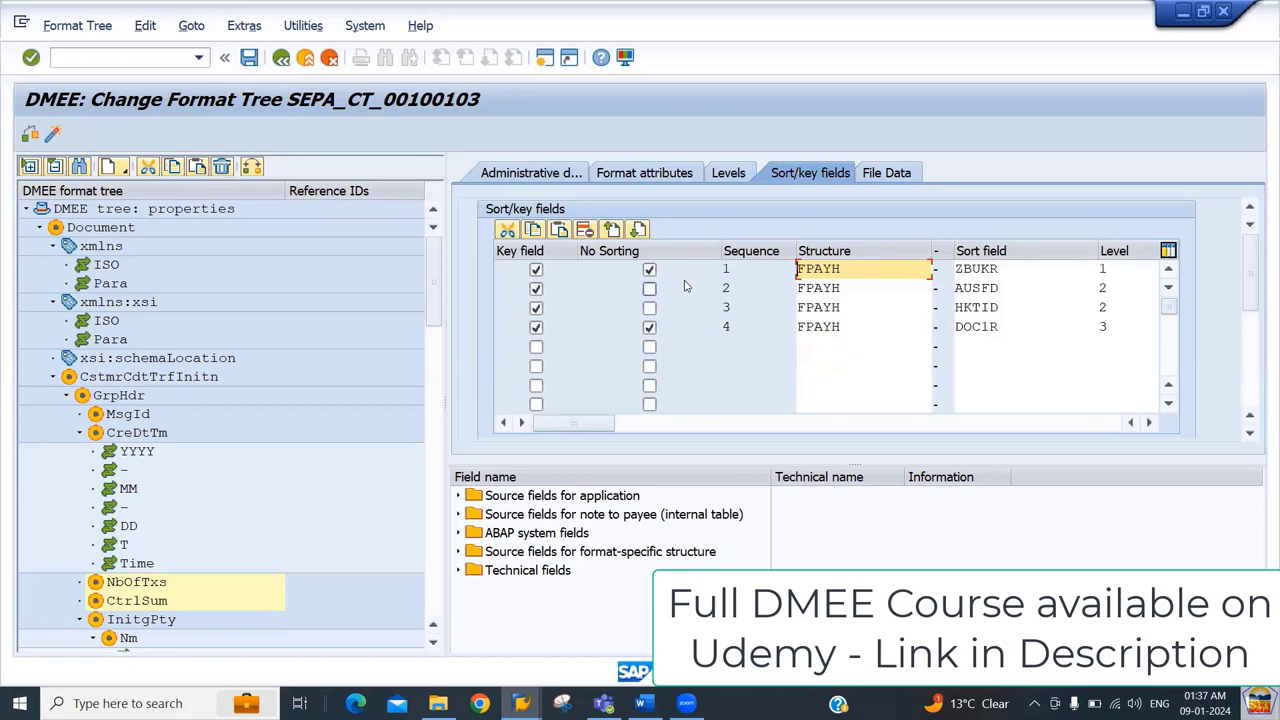
{"action": "left_click_drag", "start_coordinate": [1026, 268], "coordinate": [970, 270]}
{"action": "left_click", "coordinate": [958, 309]}
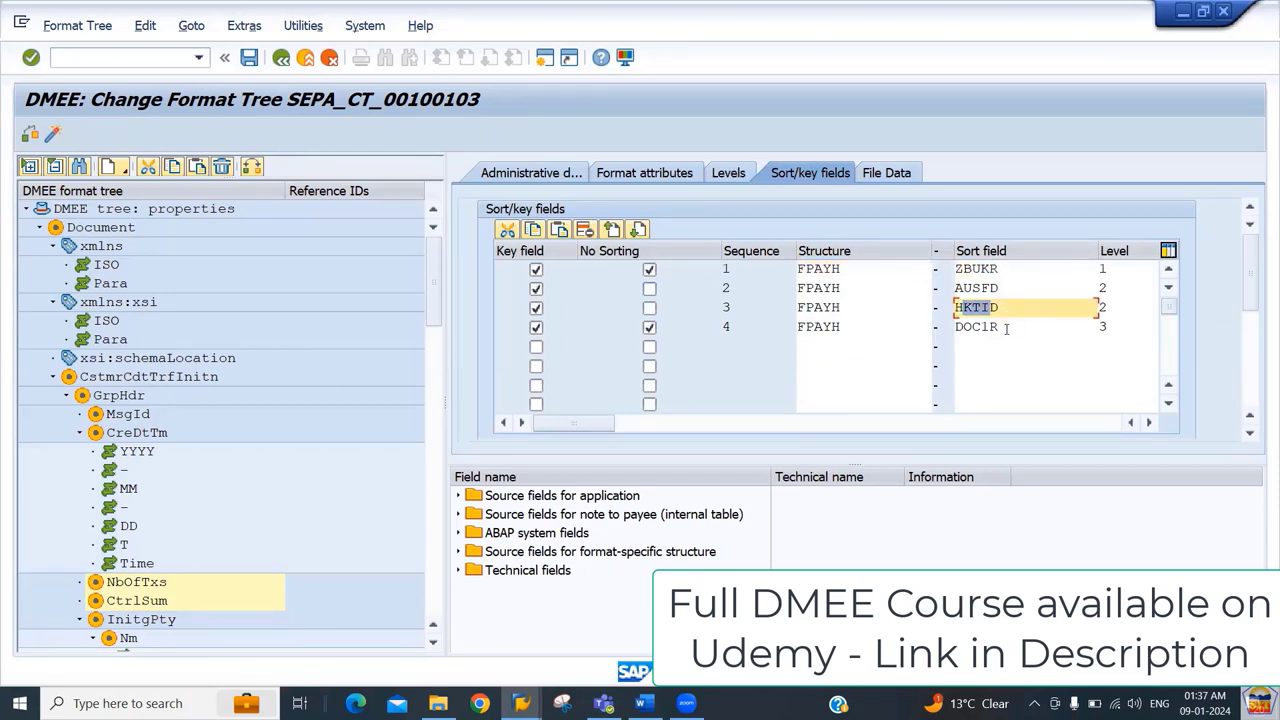
{"action": "left_click_drag", "start_coordinate": [1006, 328], "coordinate": [958, 328]}
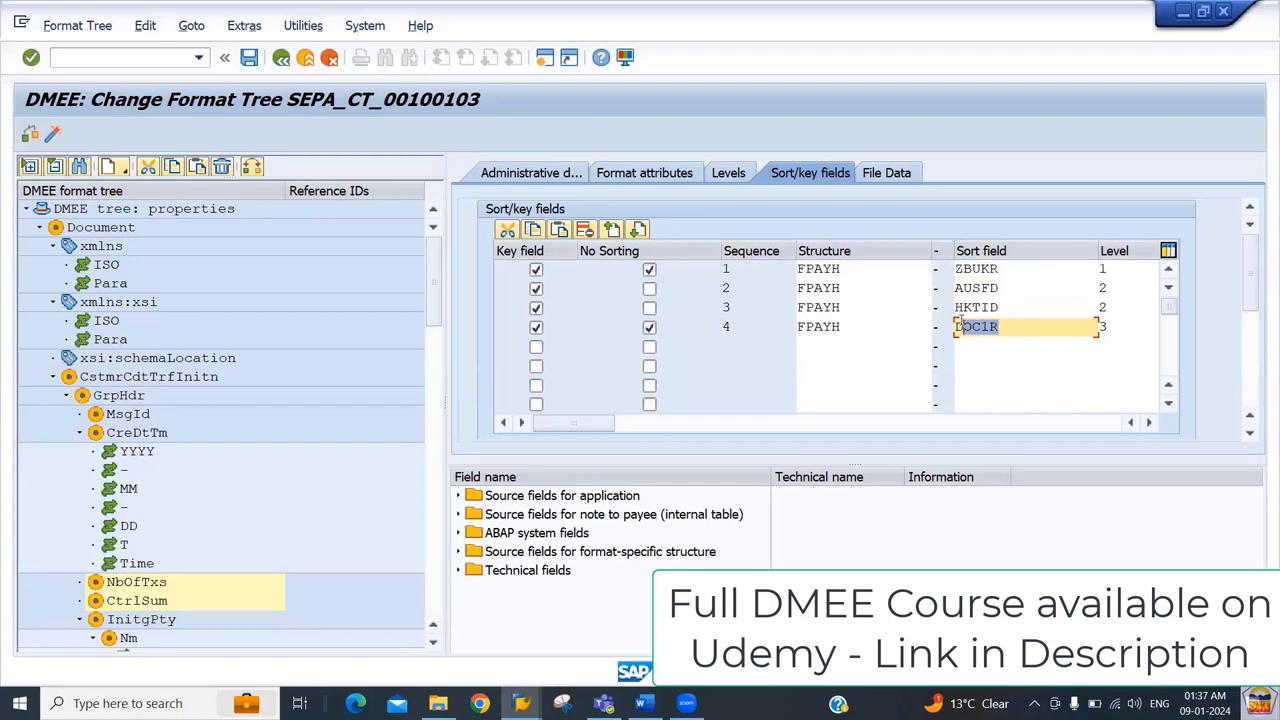
{"action": "left_click", "coordinate": [997, 268]}
{"action": "left_click_drag", "start_coordinate": [1006, 289], "coordinate": [955, 268]}
{"action": "left_click", "coordinate": [958, 288]}
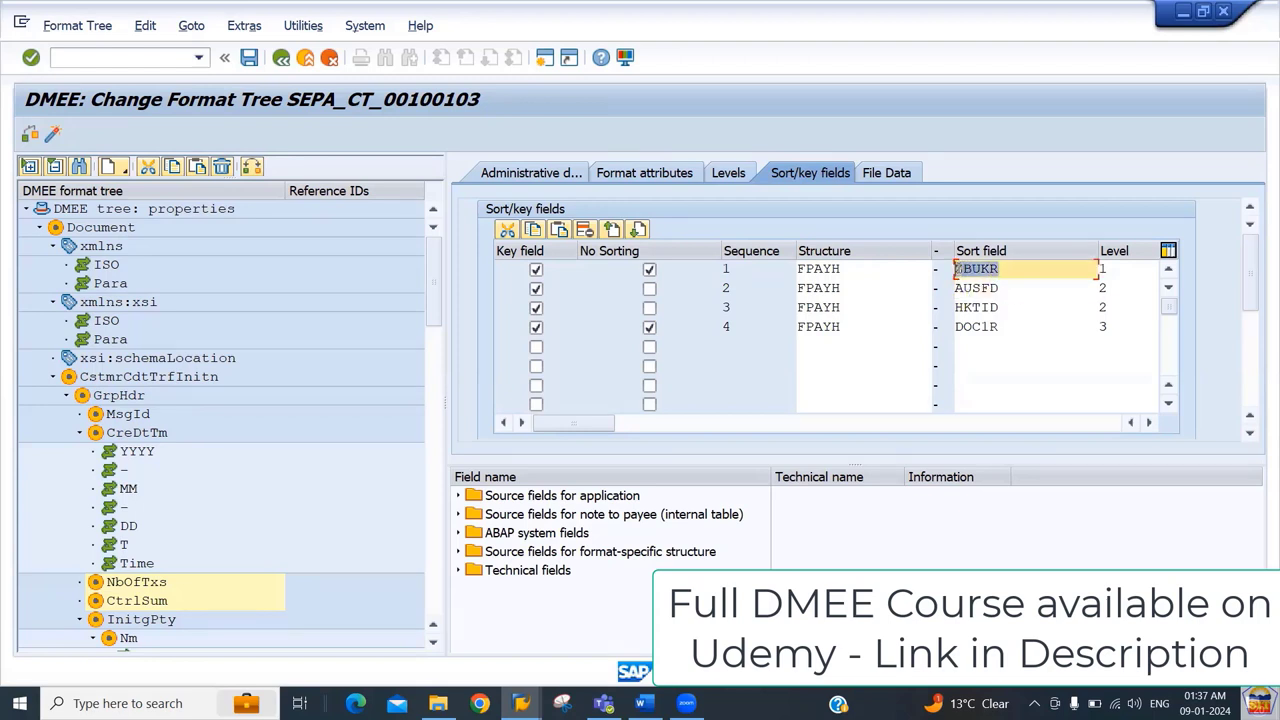
Step: Examine the level assigned to sort field ZBUKR, comparing it with the GrpHdr section of the Word XML sample
{"action": "left_click", "coordinate": [1120, 273]}
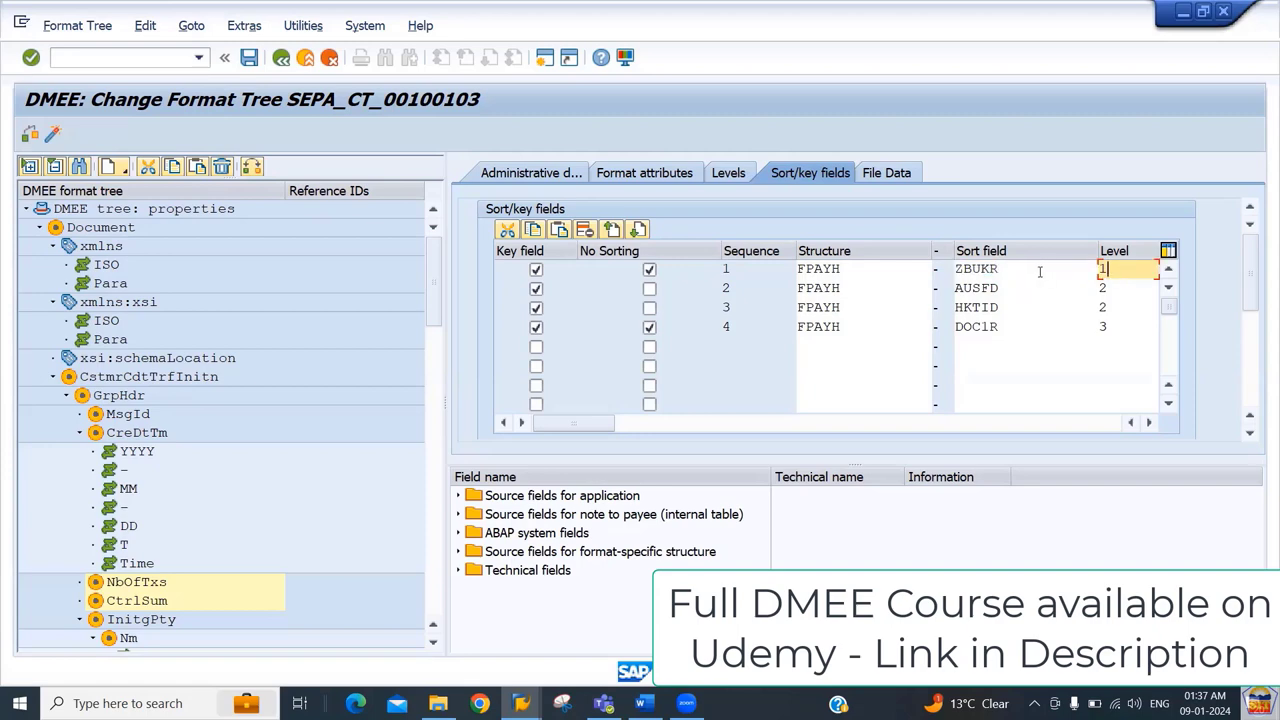
{"action": "key", "text": "alt+Tab"}
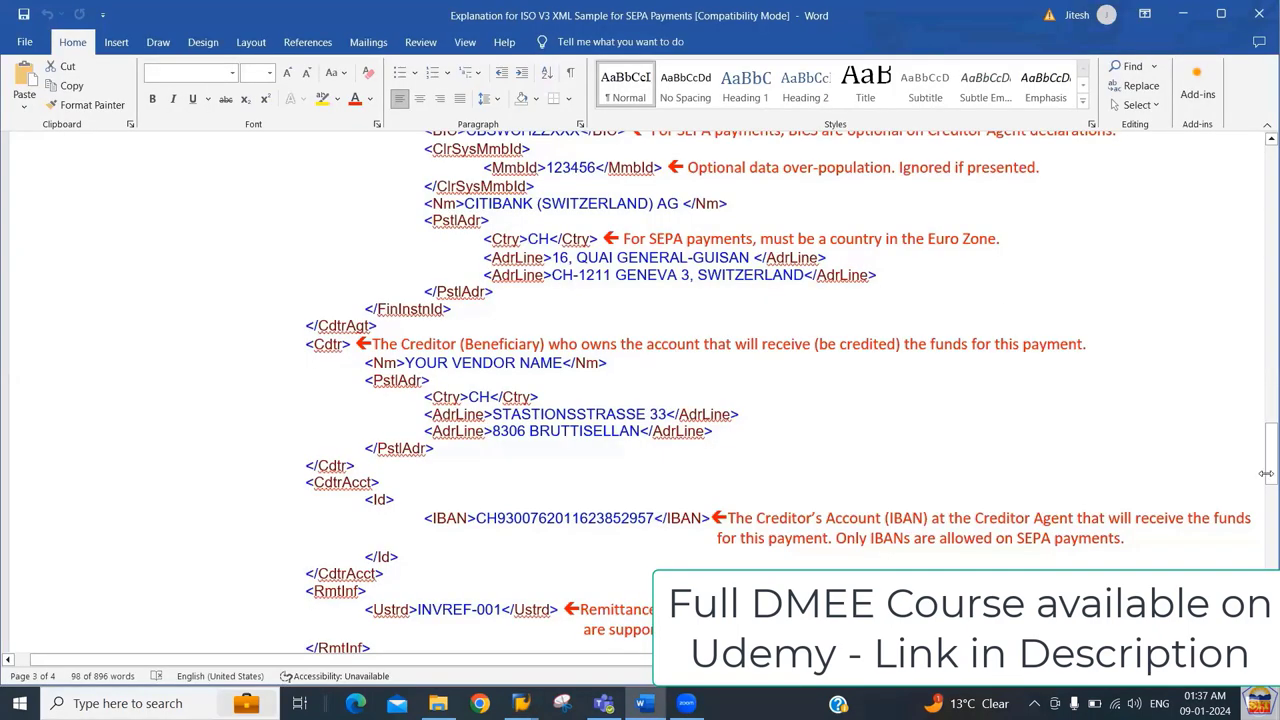
{"action": "left_click_drag", "start_coordinate": [1262, 476], "coordinate": [1262, 214]}
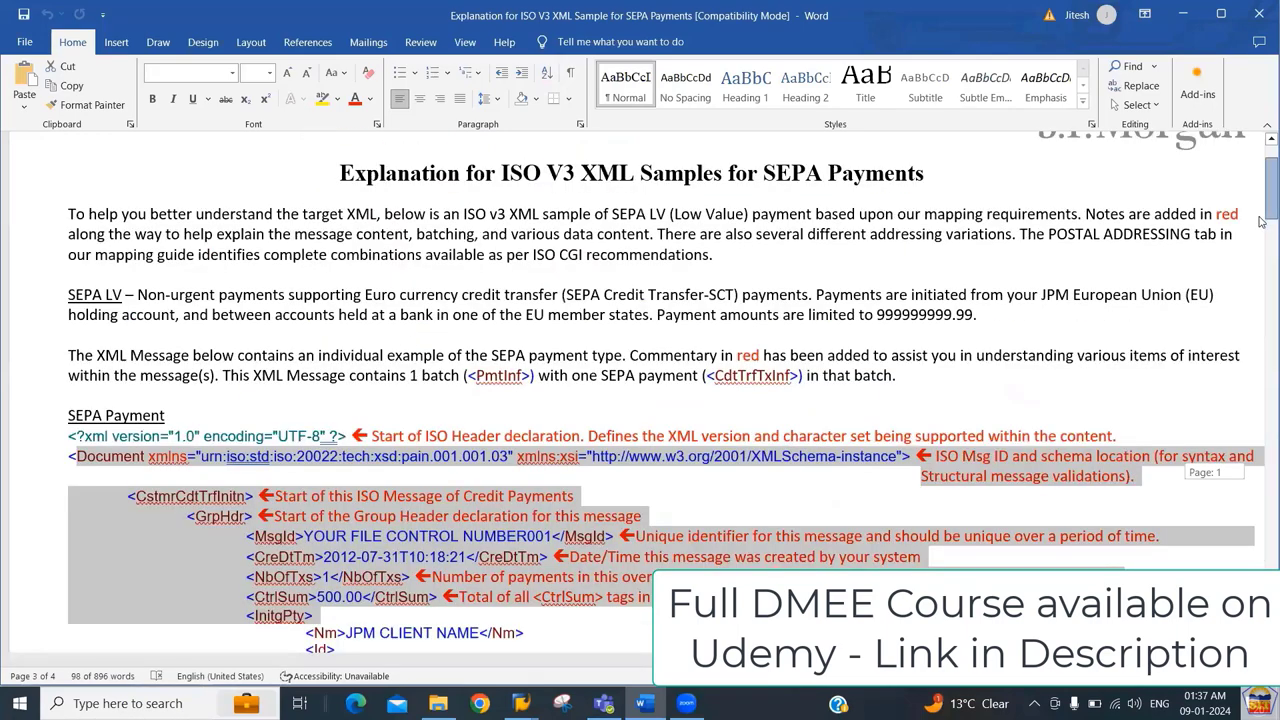
{"action": "scroll", "coordinate": [745, 365], "scroll_direction": "down", "scroll_amount": 1}
{"action": "left_click_drag", "start_coordinate": [260, 398], "coordinate": [453, 440]}
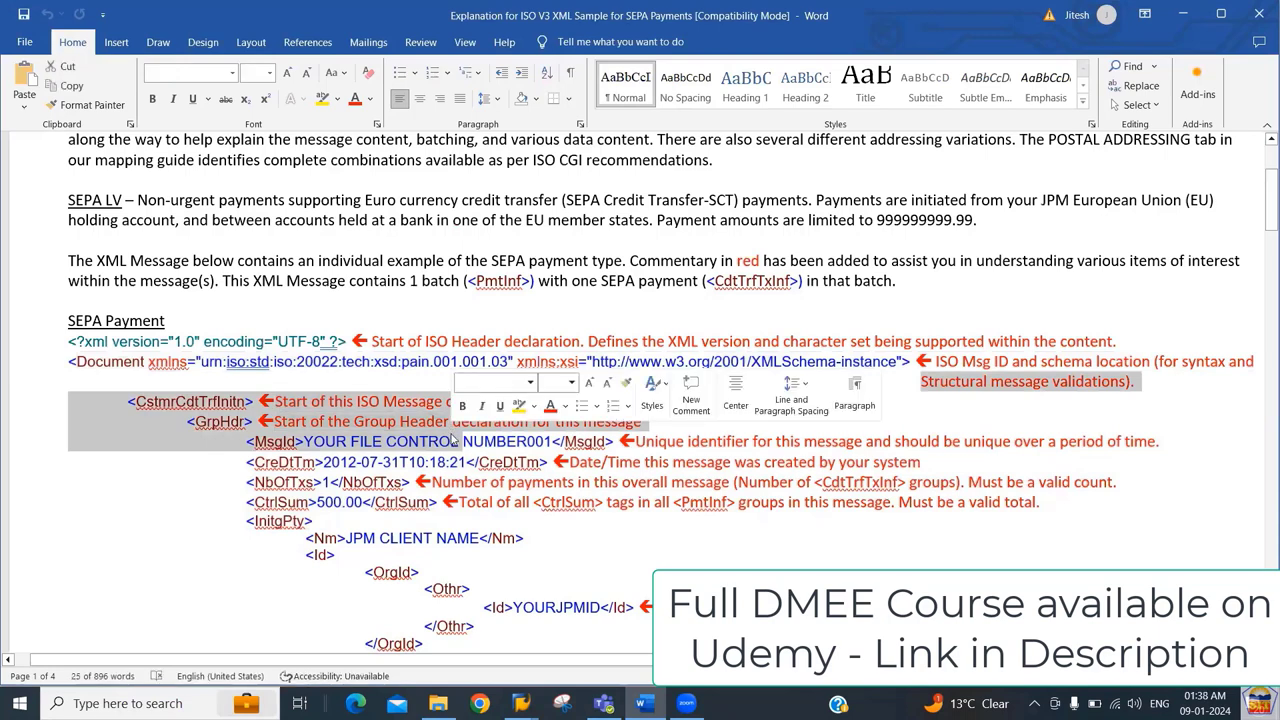
{"action": "key", "text": "alt+Tab"}
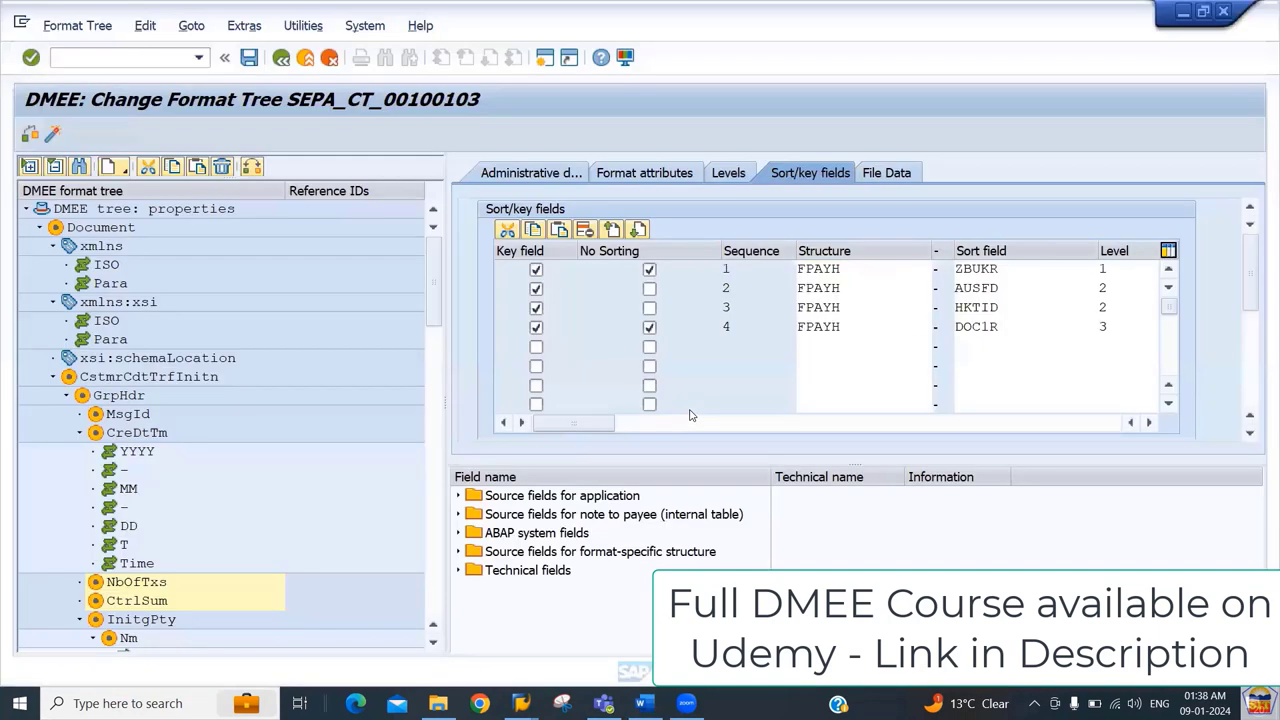
Step: Examine the sort fields AUSFD and HKTID and their assigned level in the sort/key fields table
{"action": "left_click", "coordinate": [690, 421]}
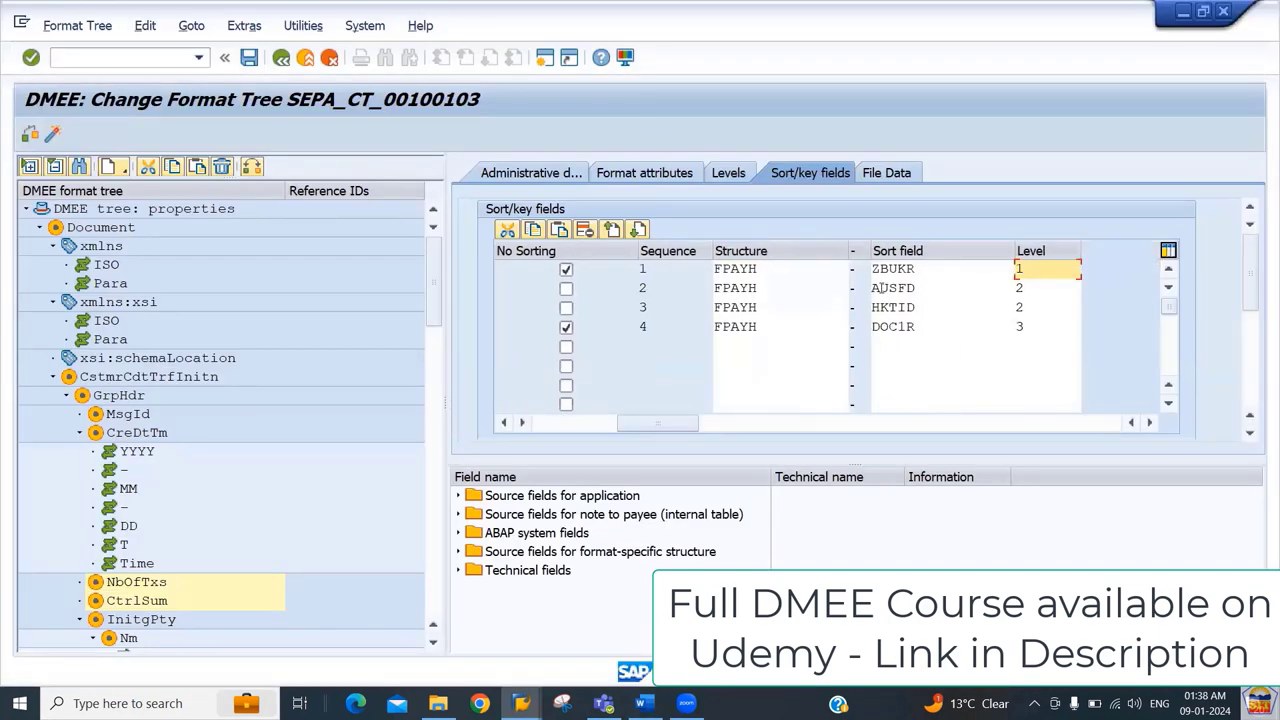
{"action": "double_click", "coordinate": [888, 288]}
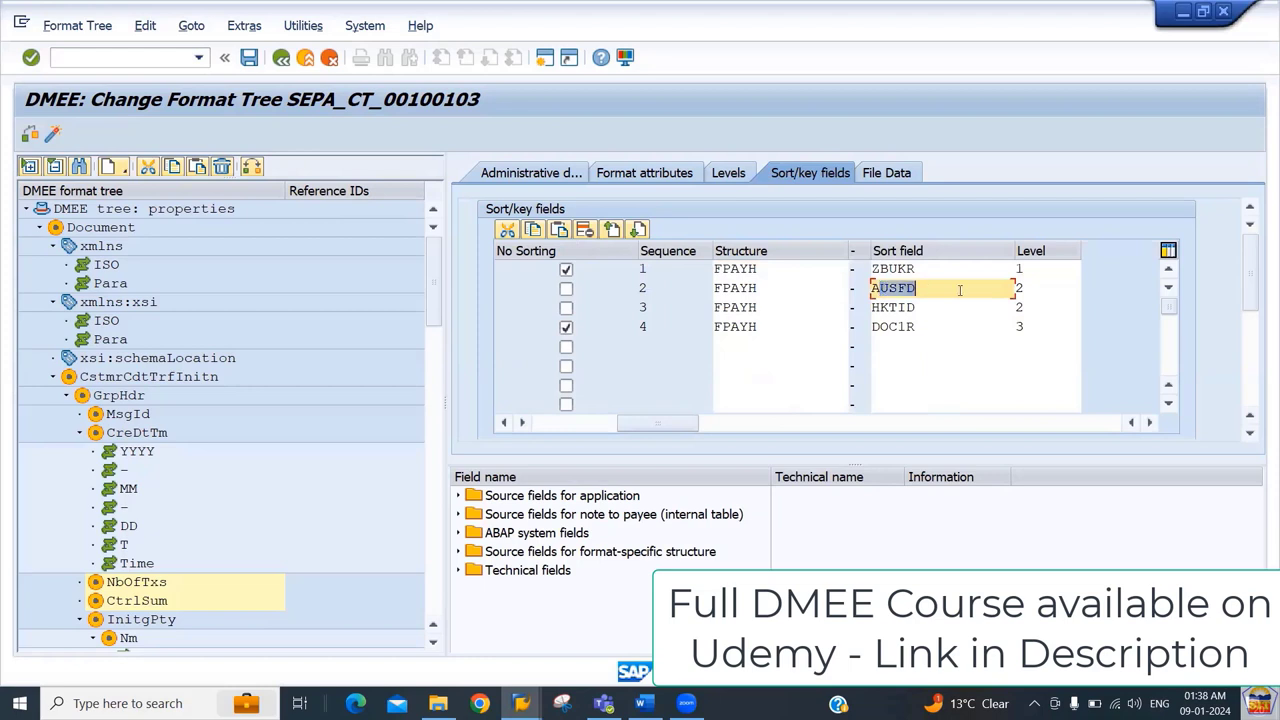
{"action": "left_click", "coordinate": [1023, 306]}
{"action": "left_click", "coordinate": [1025, 288]}
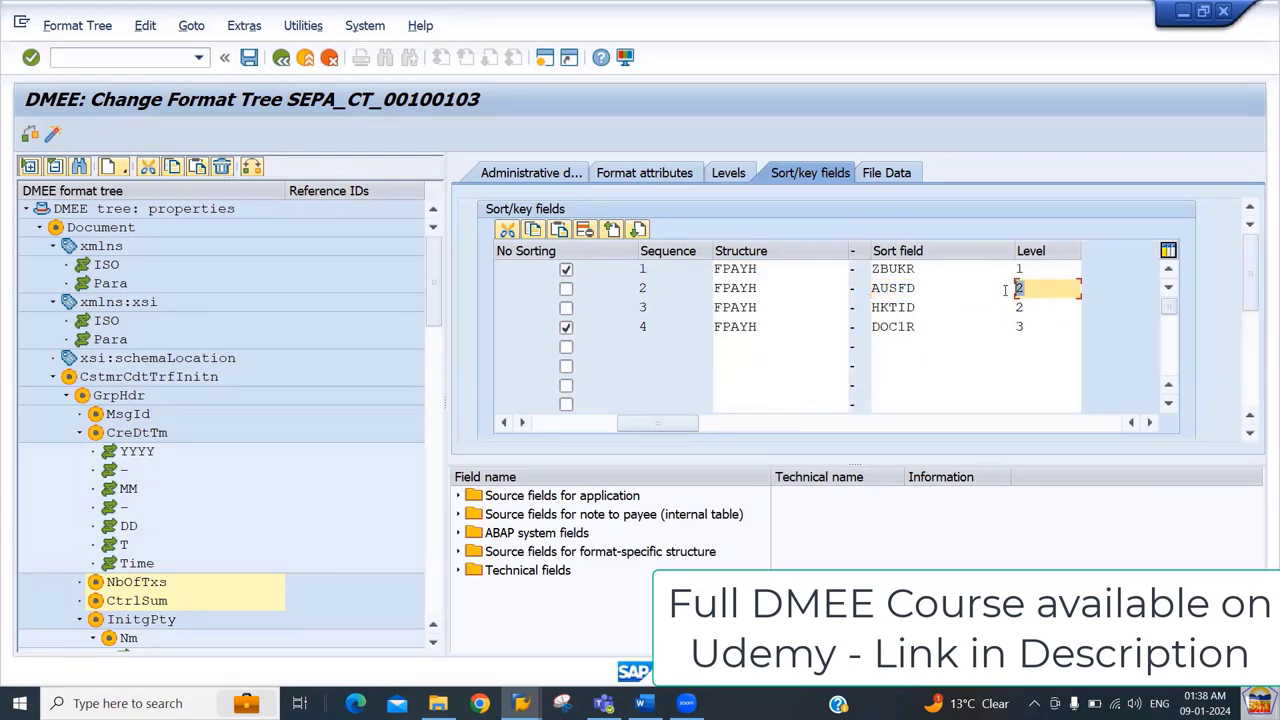
{"action": "double_click", "coordinate": [889, 310]}
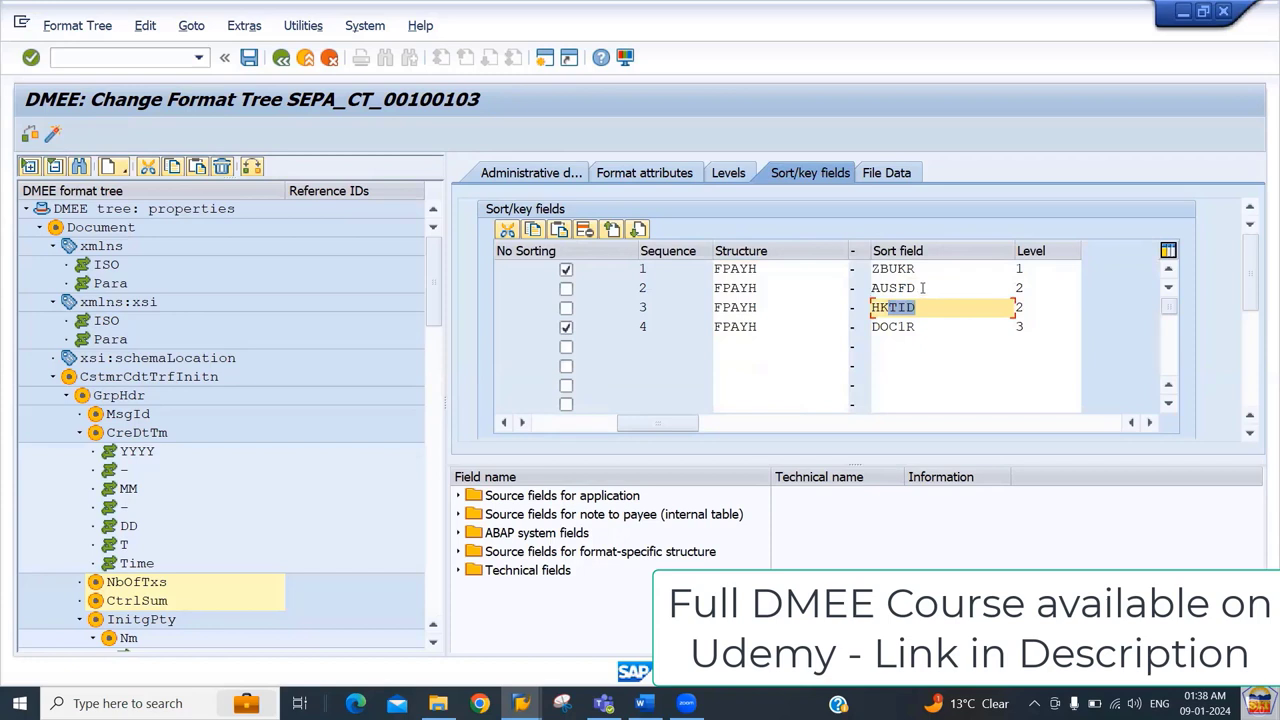
{"action": "double_click", "coordinate": [922, 288]}
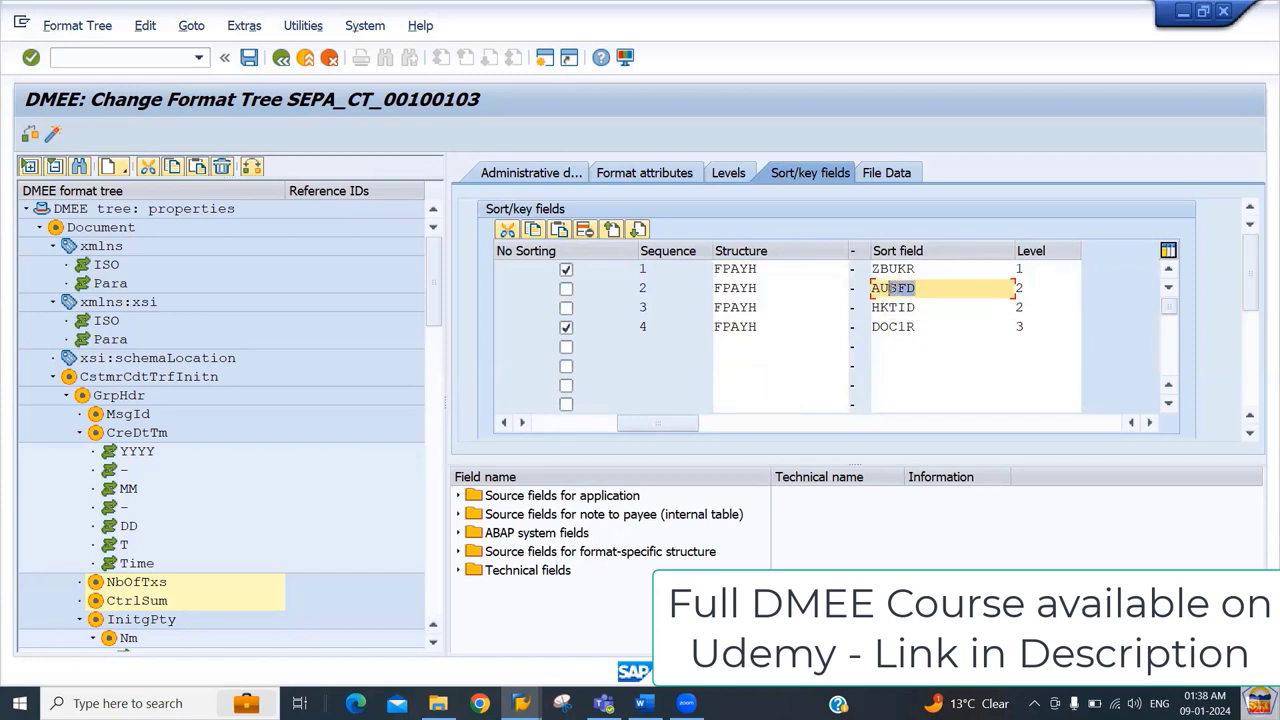
{"action": "double_click", "coordinate": [889, 309]}
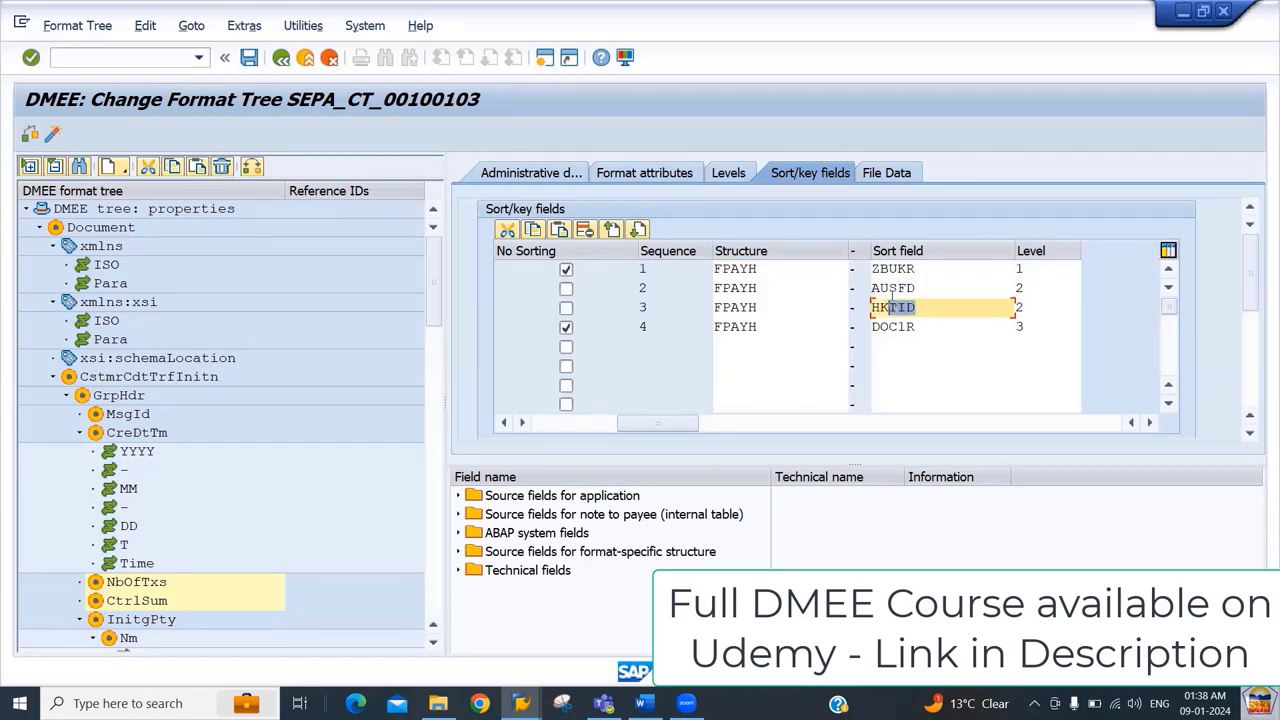
Step: Examine the sort field DOC1R and its assigned level in the sort/key fields table
{"action": "left_click_drag", "start_coordinate": [876, 309], "coordinate": [912, 333]}
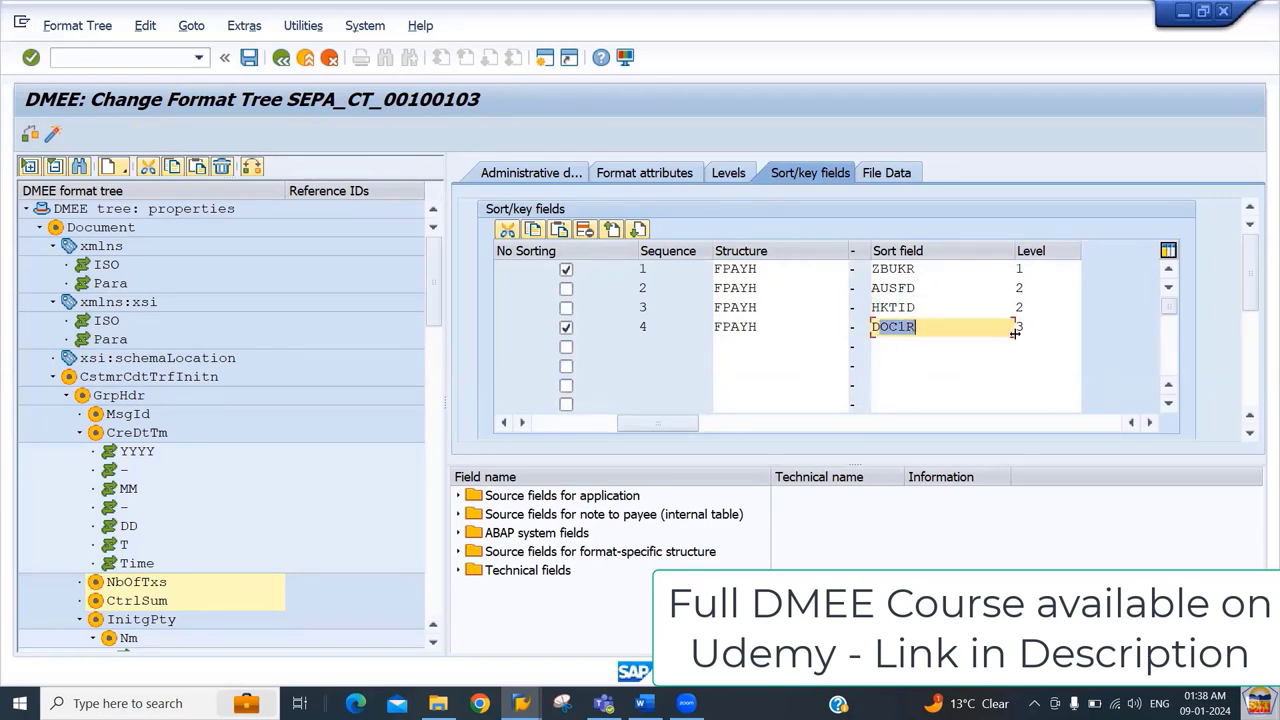
{"action": "left_click_drag", "start_coordinate": [1030, 329], "coordinate": [1004, 328]}
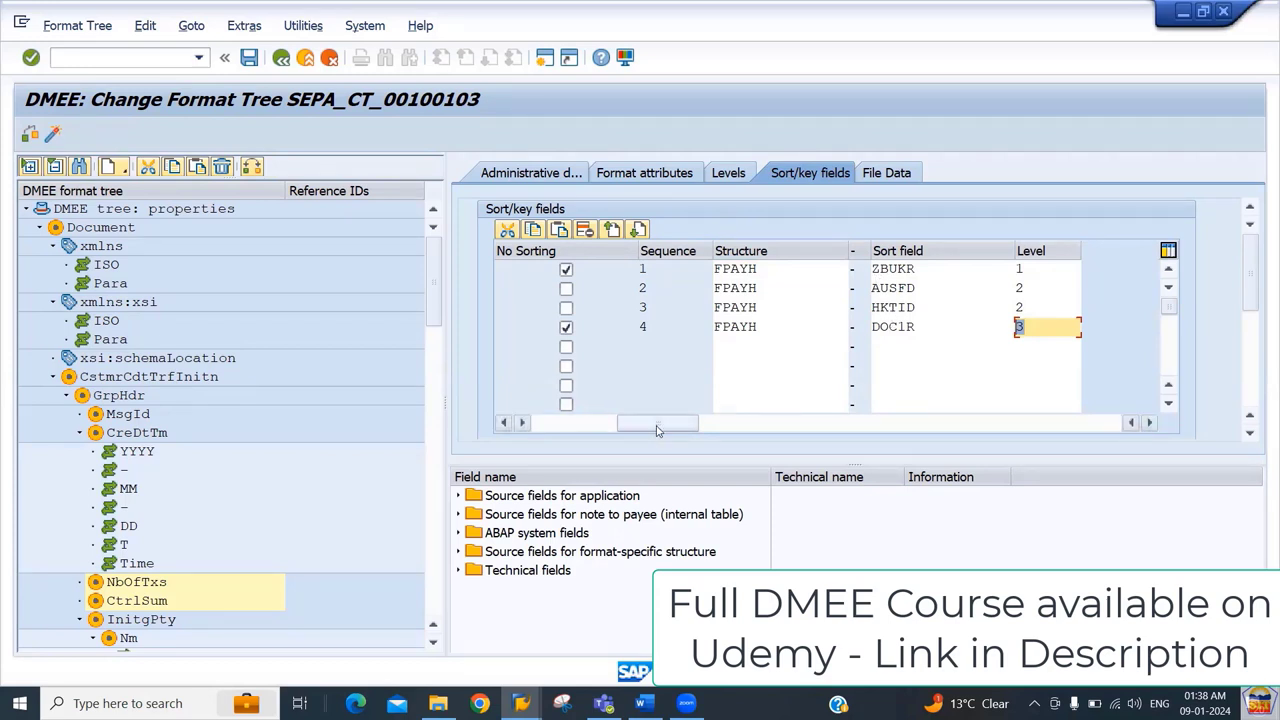
{"action": "left_click_drag", "start_coordinate": [656, 424], "coordinate": [592, 436]}
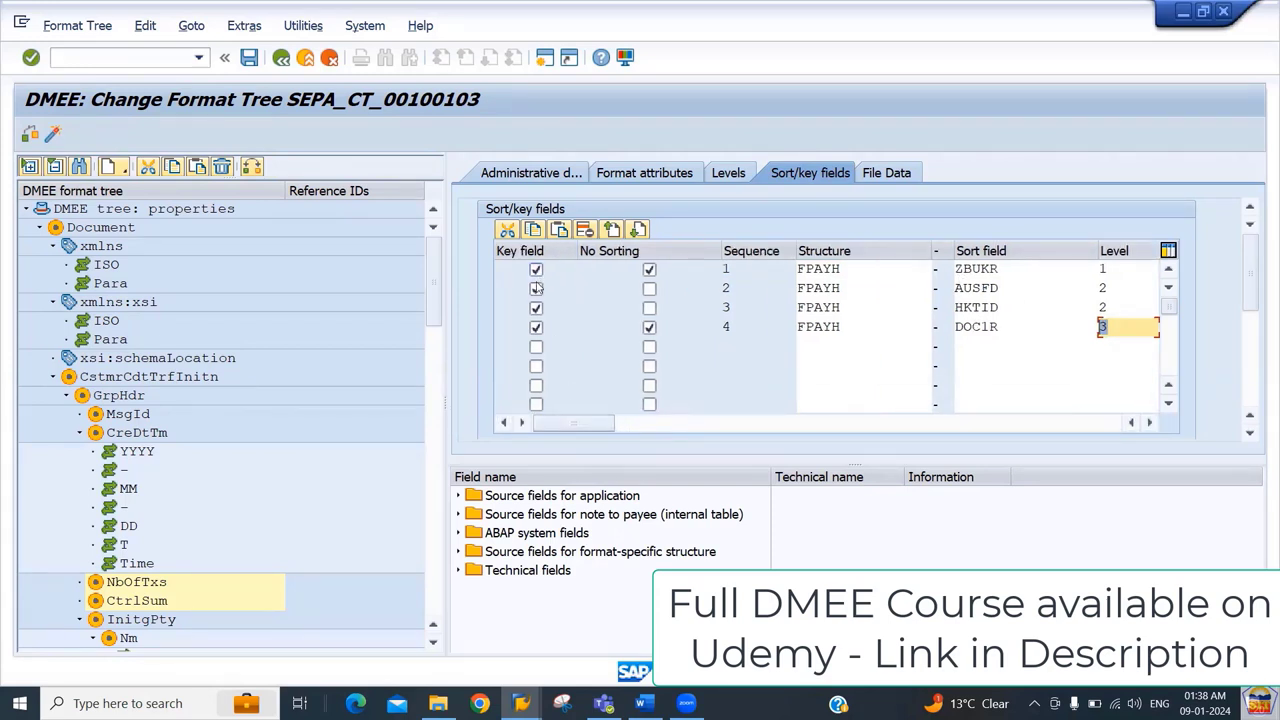
Step: Examine the key field flags, the FPAYH structure entries and their matching sort fields in the sort/key fields table
{"action": "left_click", "coordinate": [536, 327]}
{"action": "left_click", "coordinate": [535, 307]}
{"action": "left_click", "coordinate": [536, 307]}
{"action": "left_click", "coordinate": [806, 272]}
{"action": "left_click", "coordinate": [824, 306]}
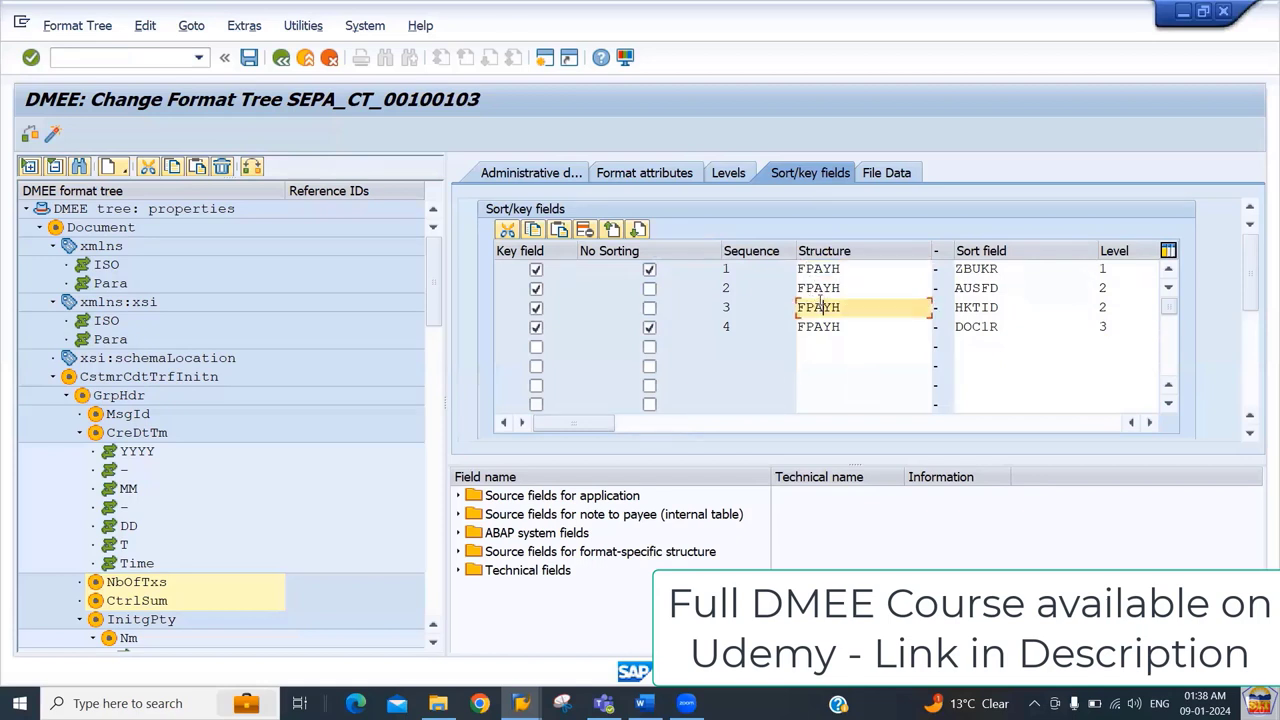
{"action": "left_click", "coordinate": [812, 330]}
{"action": "left_click_drag", "start_coordinate": [812, 330], "coordinate": [868, 324]}
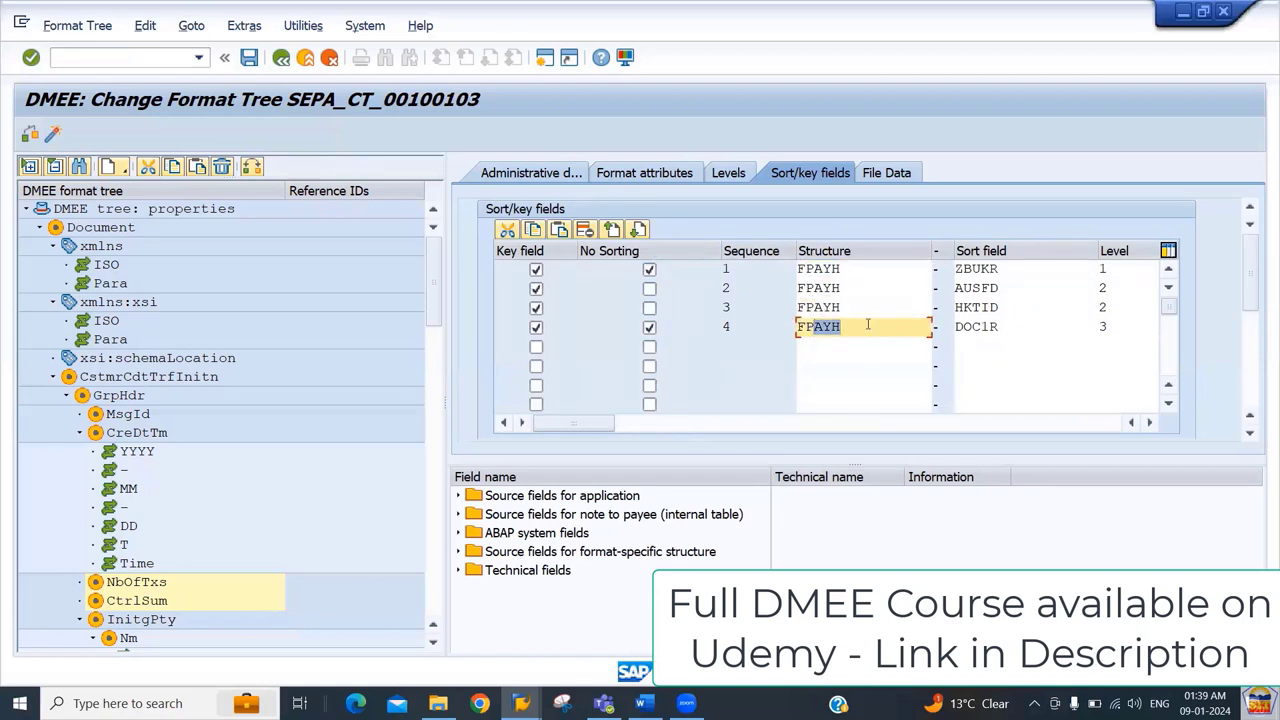
{"action": "left_click", "coordinate": [972, 272]}
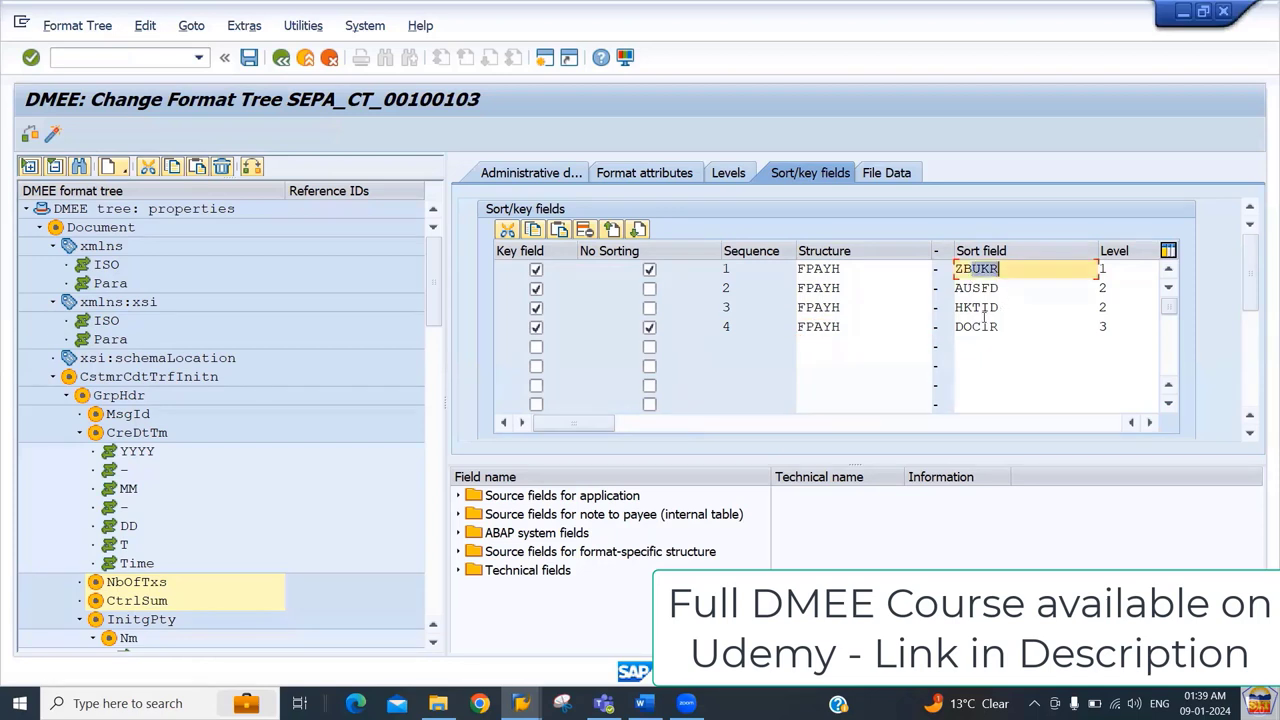
{"action": "left_click", "coordinate": [972, 312]}
{"action": "left_click_drag", "start_coordinate": [972, 312], "coordinate": [1000, 322]}
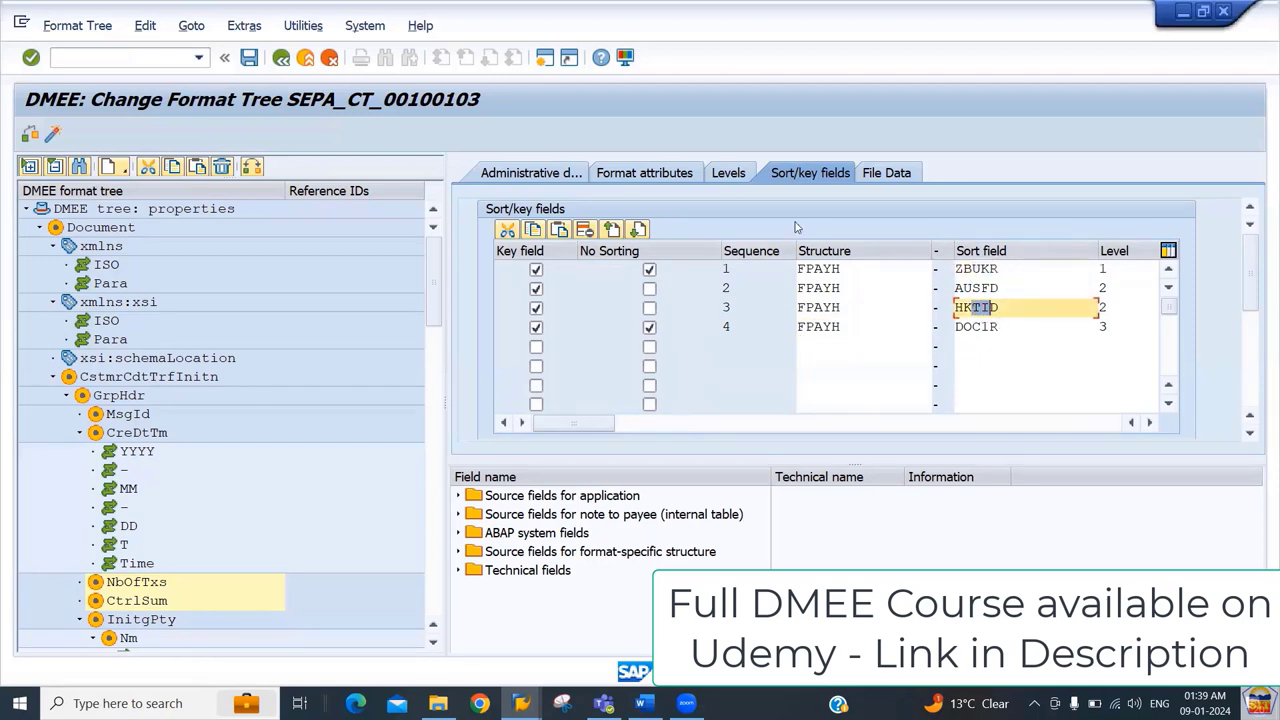
Step: Examine the character definition in the format tree's file data, comparing the options Allow Only These Charact. and Do Not Allow These Charact
{"action": "left_click", "coordinate": [893, 175]}
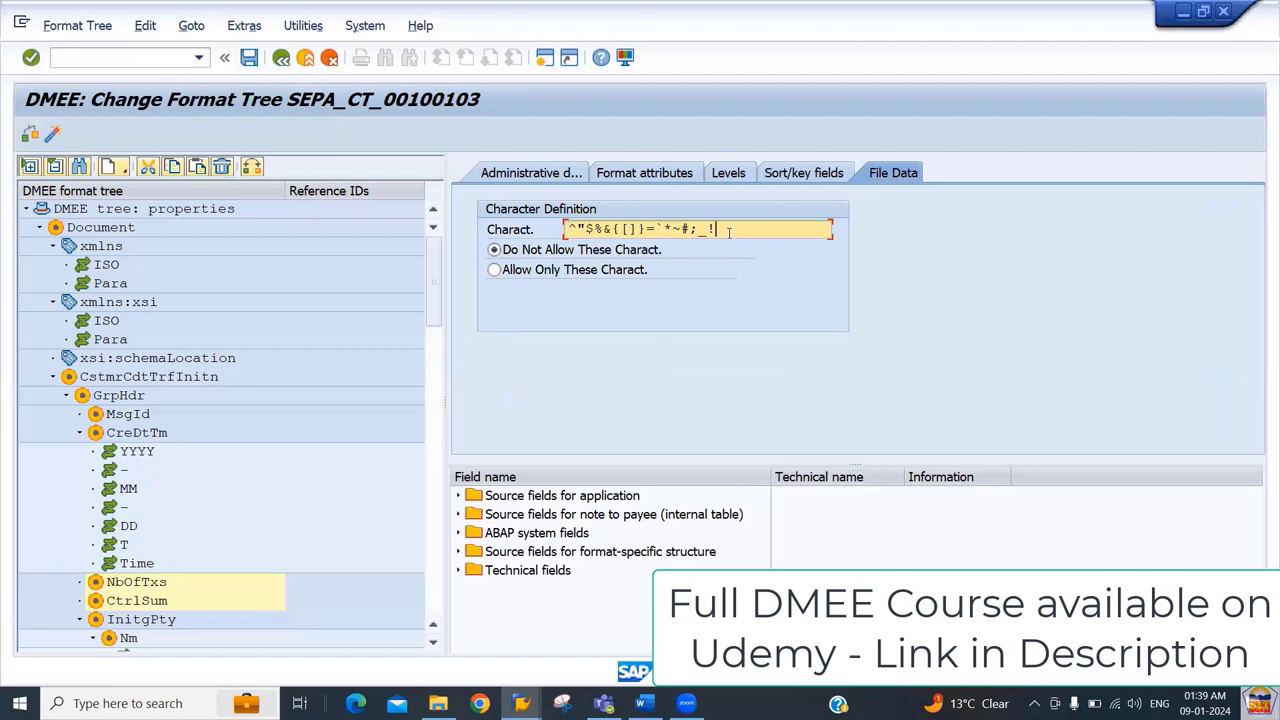
{"action": "left_click_drag", "start_coordinate": [727, 232], "coordinate": [655, 233]}
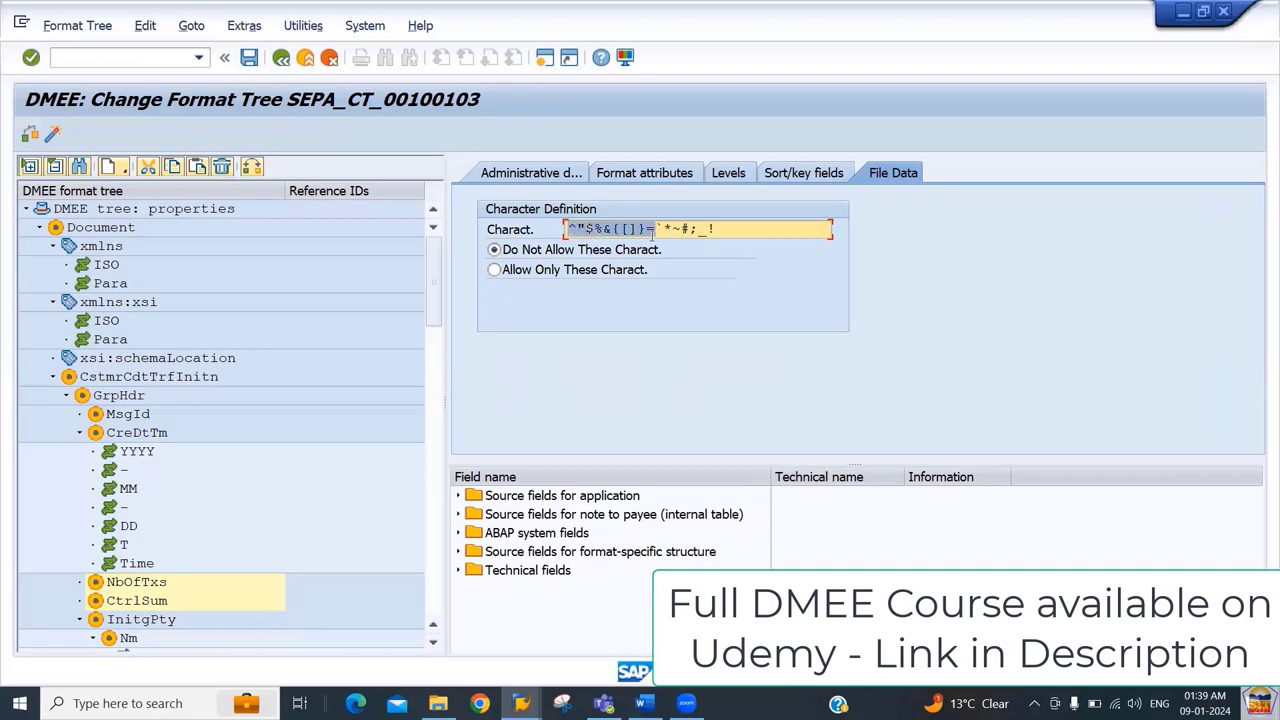
{"action": "left_click", "coordinate": [494, 270]}
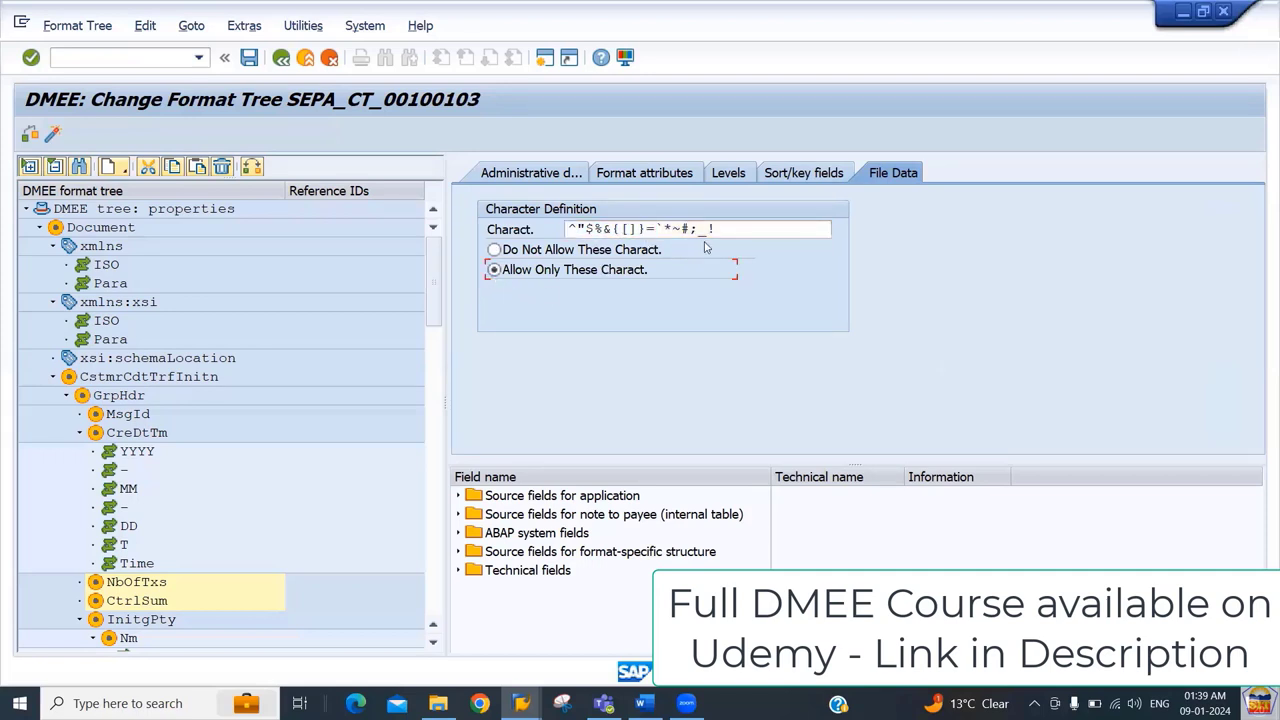
{"action": "left_click_drag", "start_coordinate": [730, 232], "coordinate": [566, 229]}
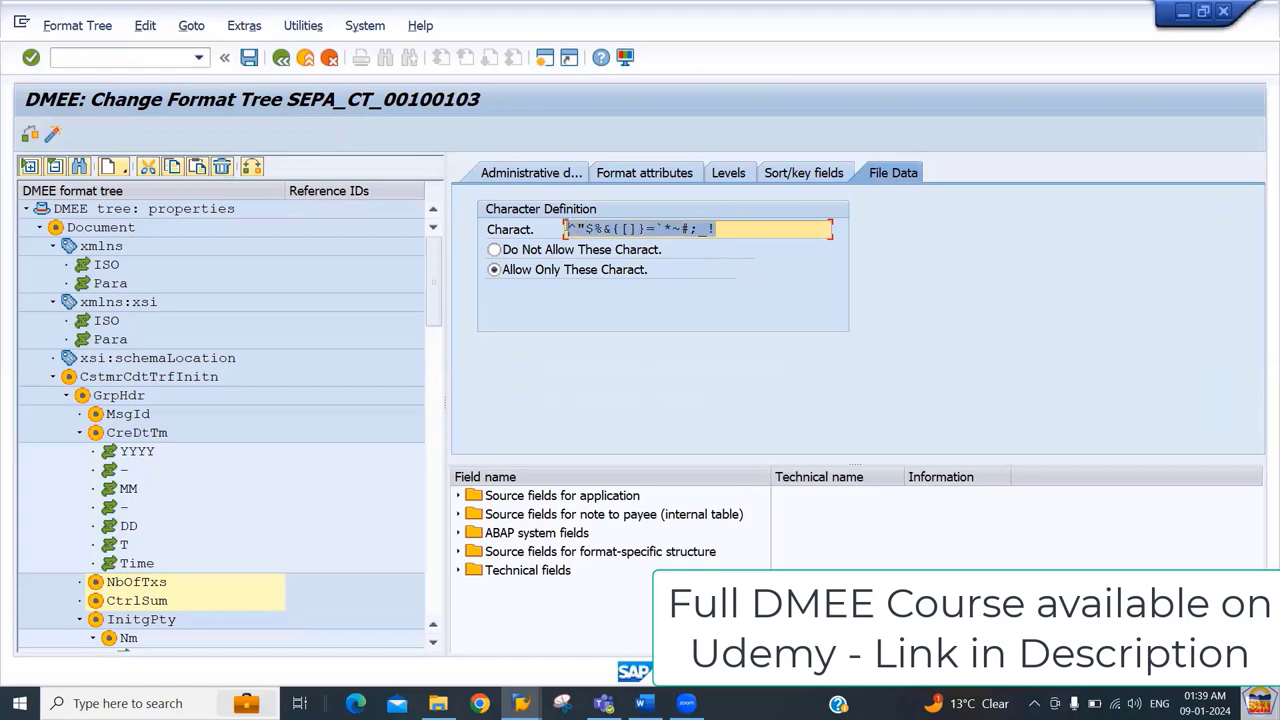
{"action": "left_click", "coordinate": [494, 250]}
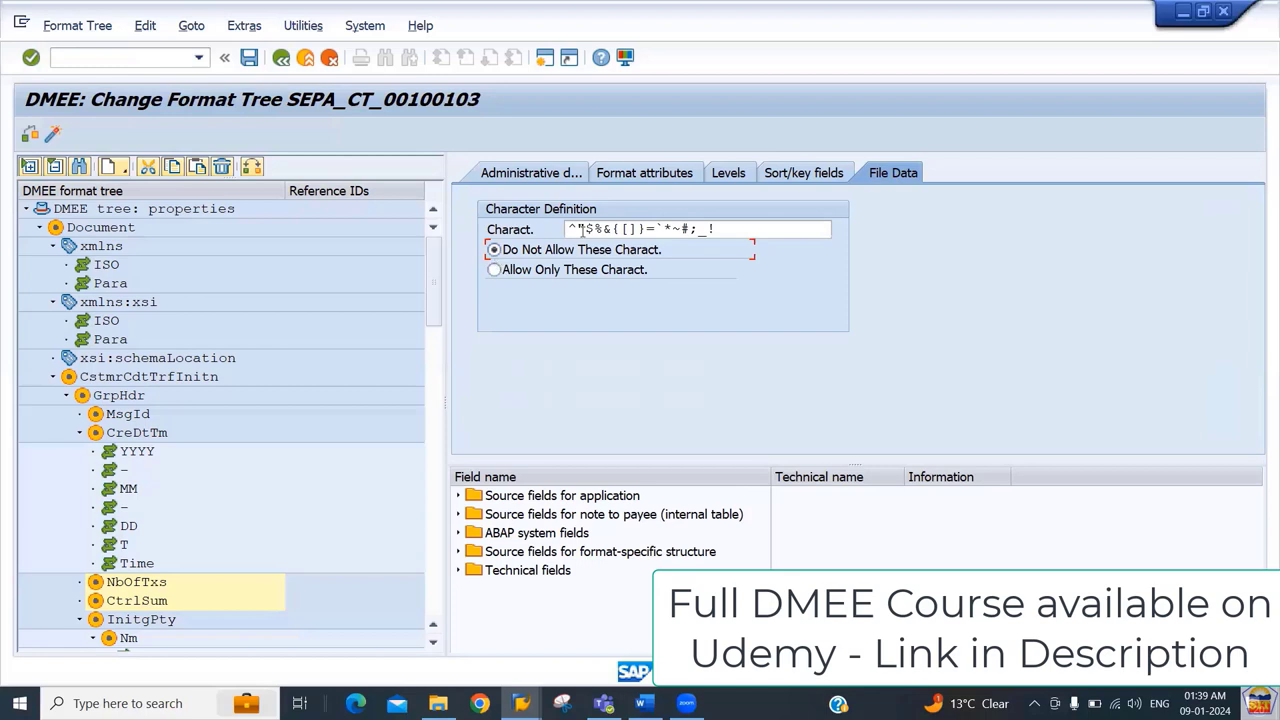
{"action": "left_click_drag", "start_coordinate": [582, 229], "coordinate": [716, 229]}
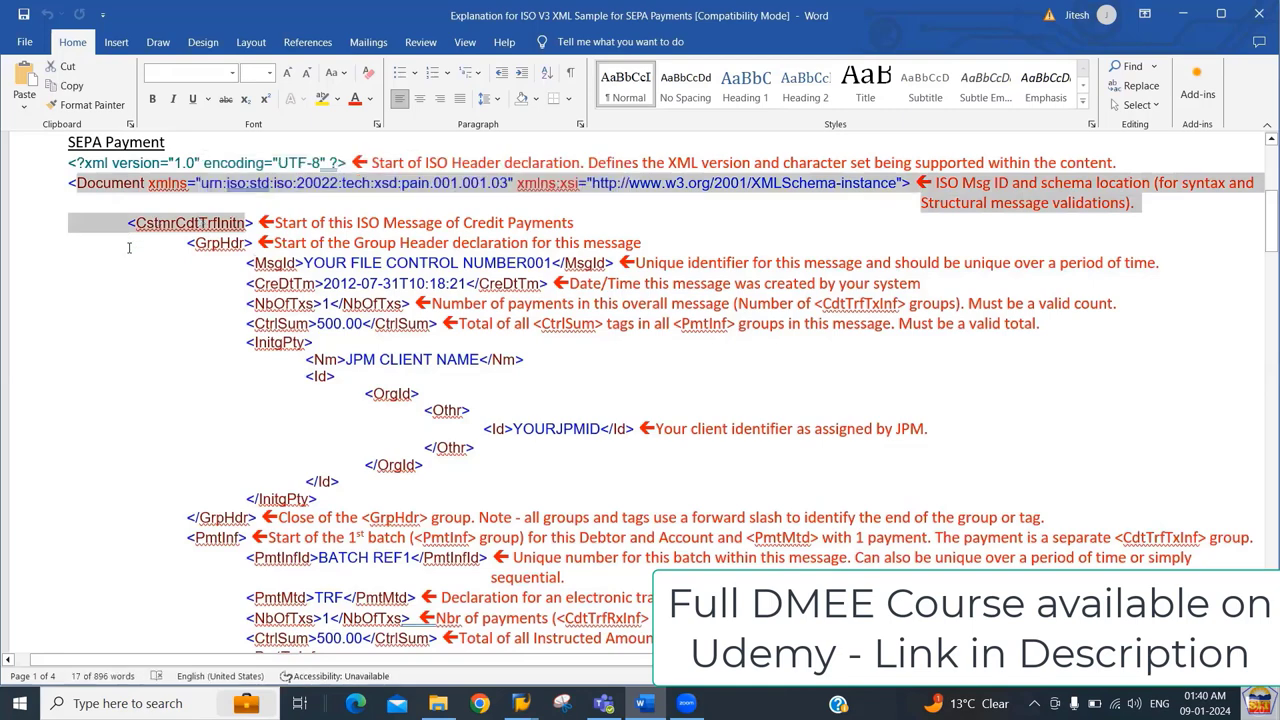
Step: Examine the CstmrCdtTrfInitn, GrpHdr and MsgId tags in the Word XML sample, and switch back to the DMEE format tree
{"action": "left_click", "coordinate": [133, 242]}
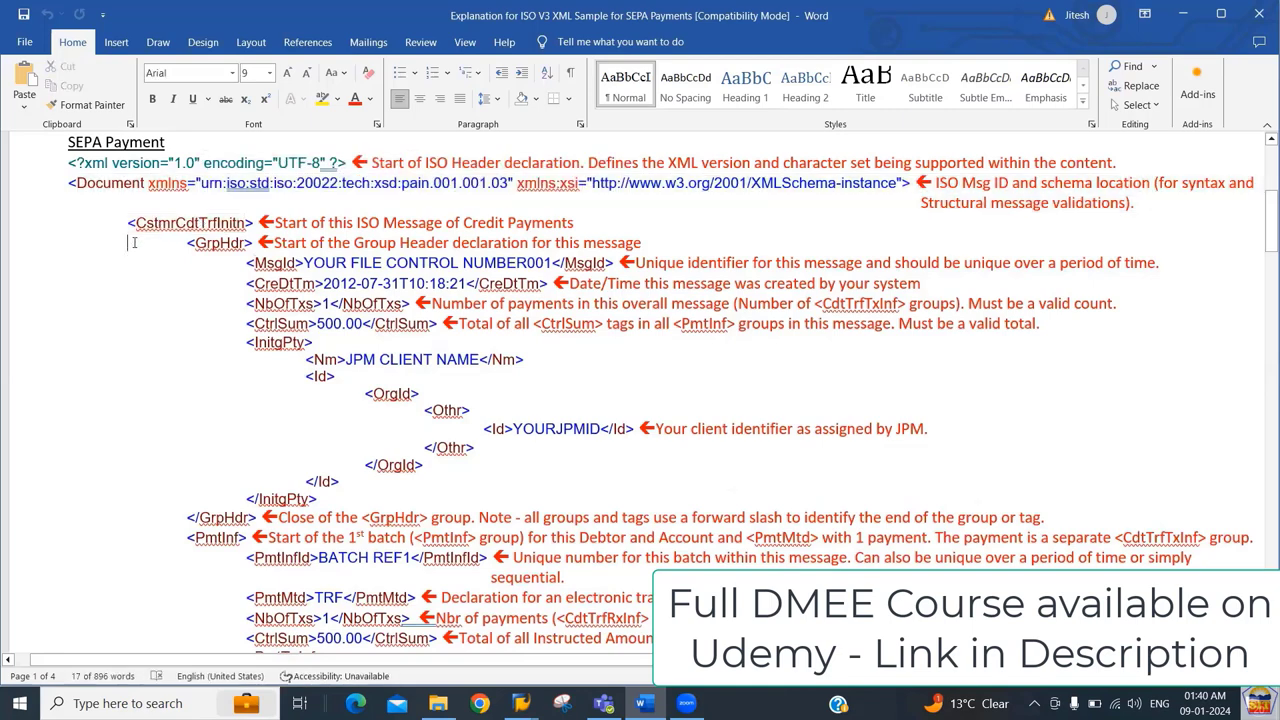
{"action": "left_click_drag", "start_coordinate": [136, 223], "coordinate": [296, 266]}
{"action": "left_click", "coordinate": [260, 250]}
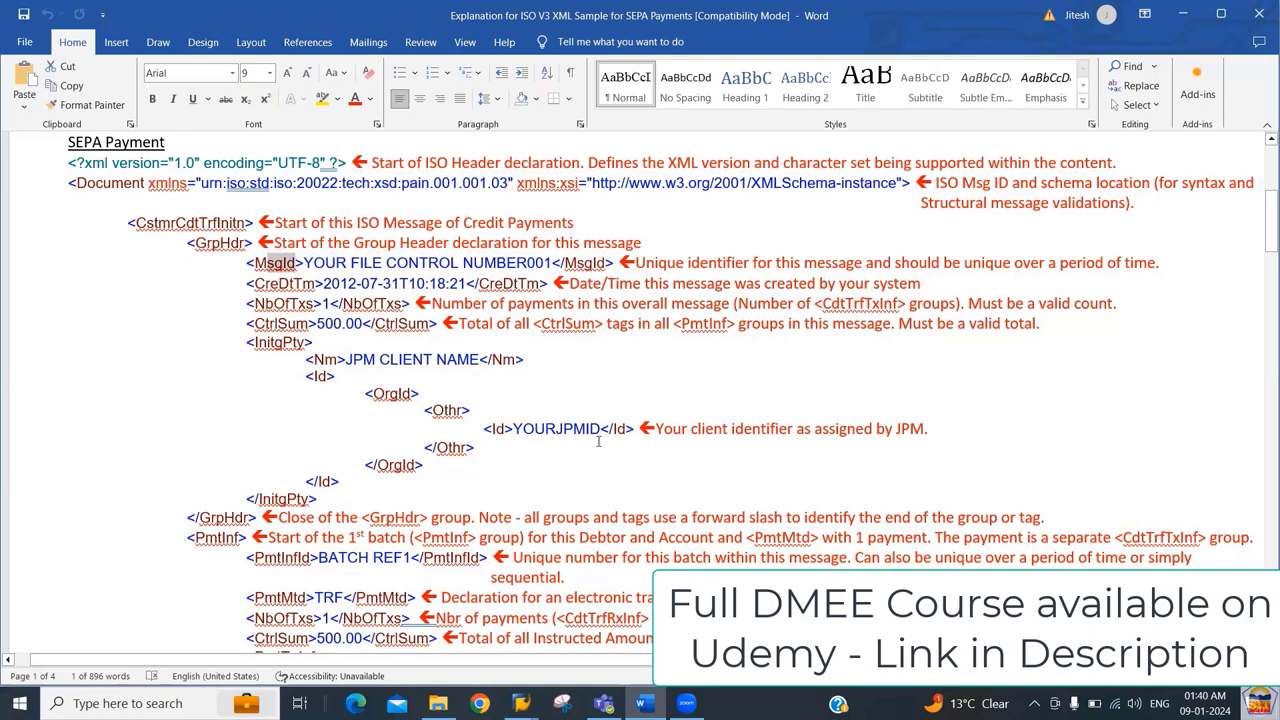
{"action": "key", "text": "alt+Tab"}
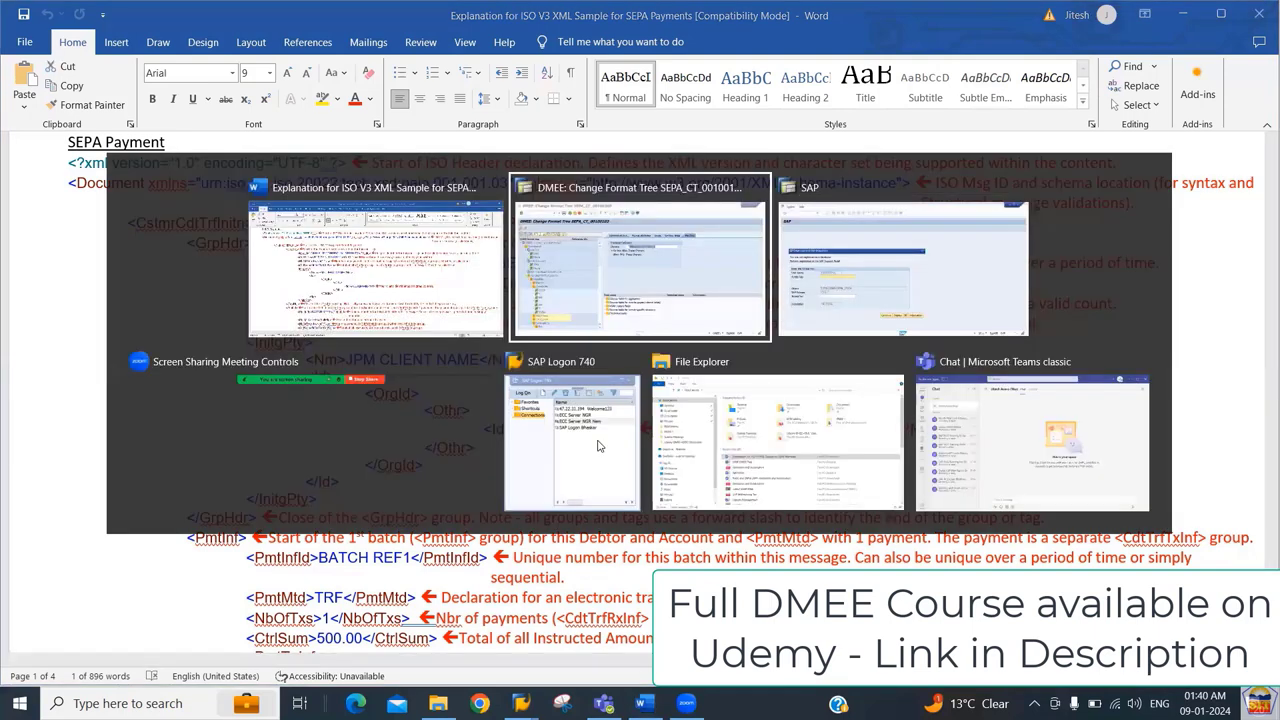
Step: Switch to the other SAP session, decline another developer access key attempt, dismiss the error, and return to the DMEE format tree
{"action": "key", "text": "alt+Tab"}
{"action": "key", "text": "Return"}
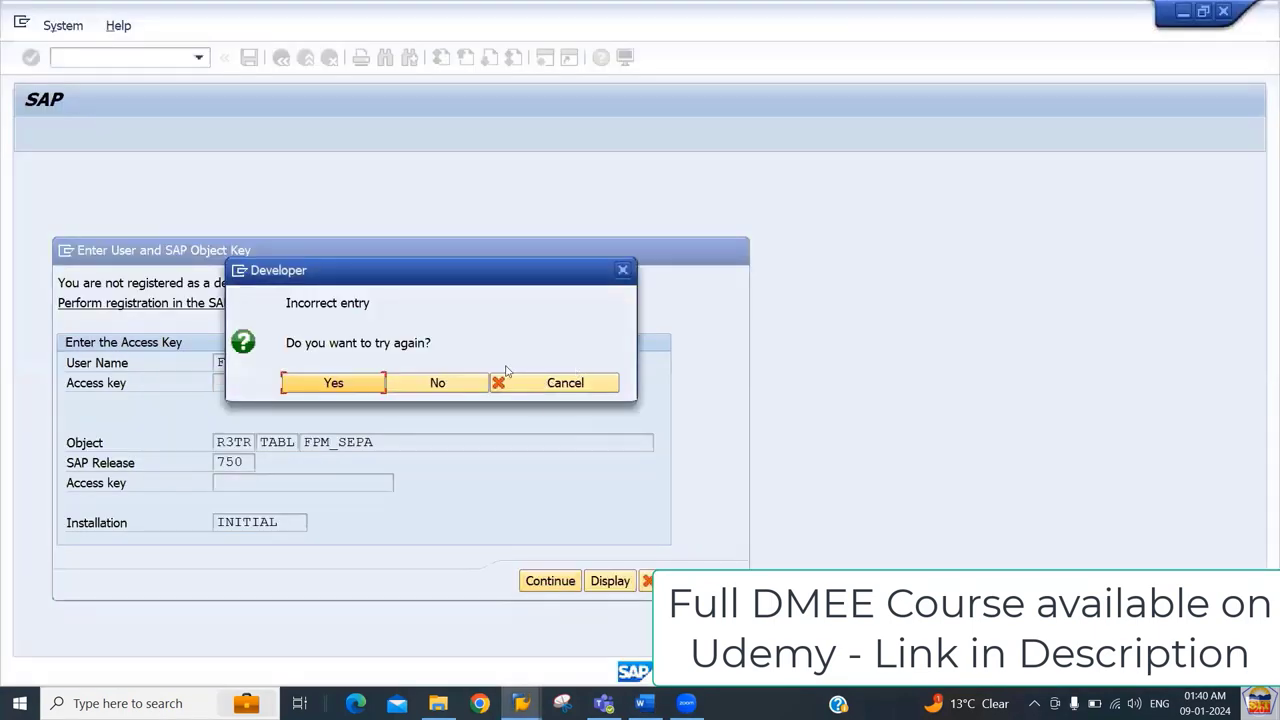
{"action": "left_click", "coordinate": [448, 383]}
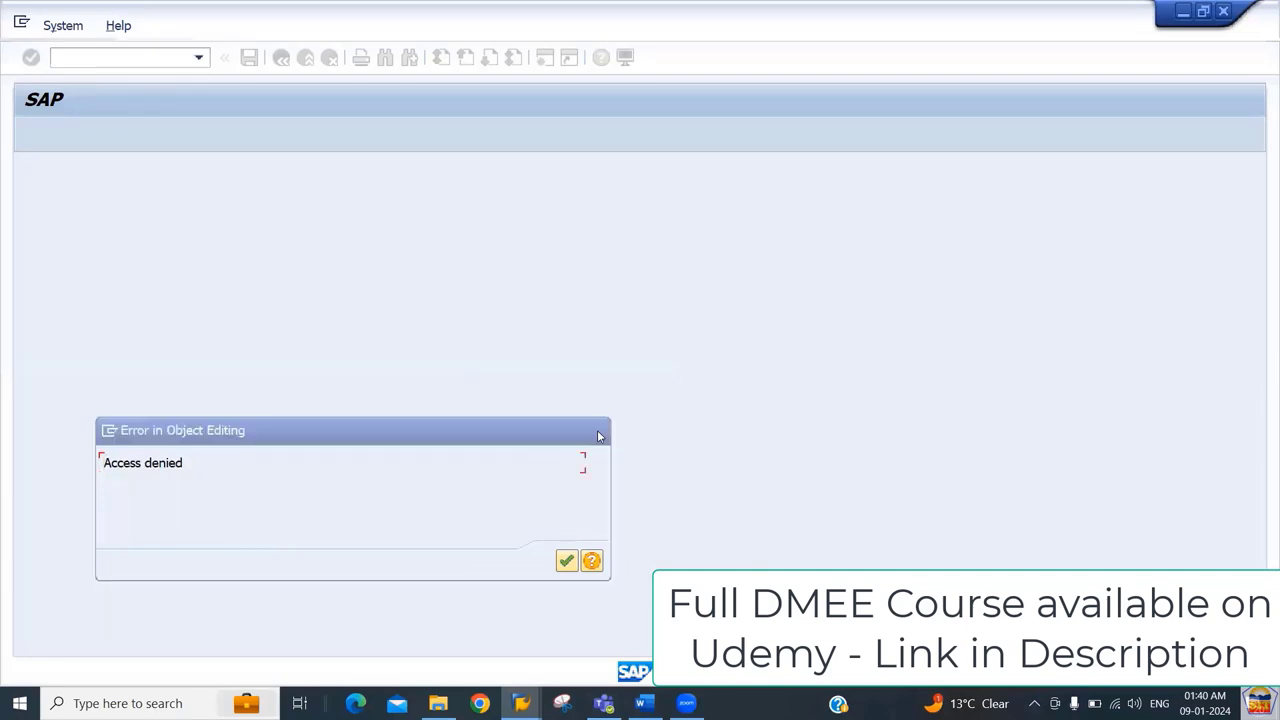
{"action": "key", "text": "Return"}
{"action": "left_click", "coordinate": [103, 56]}
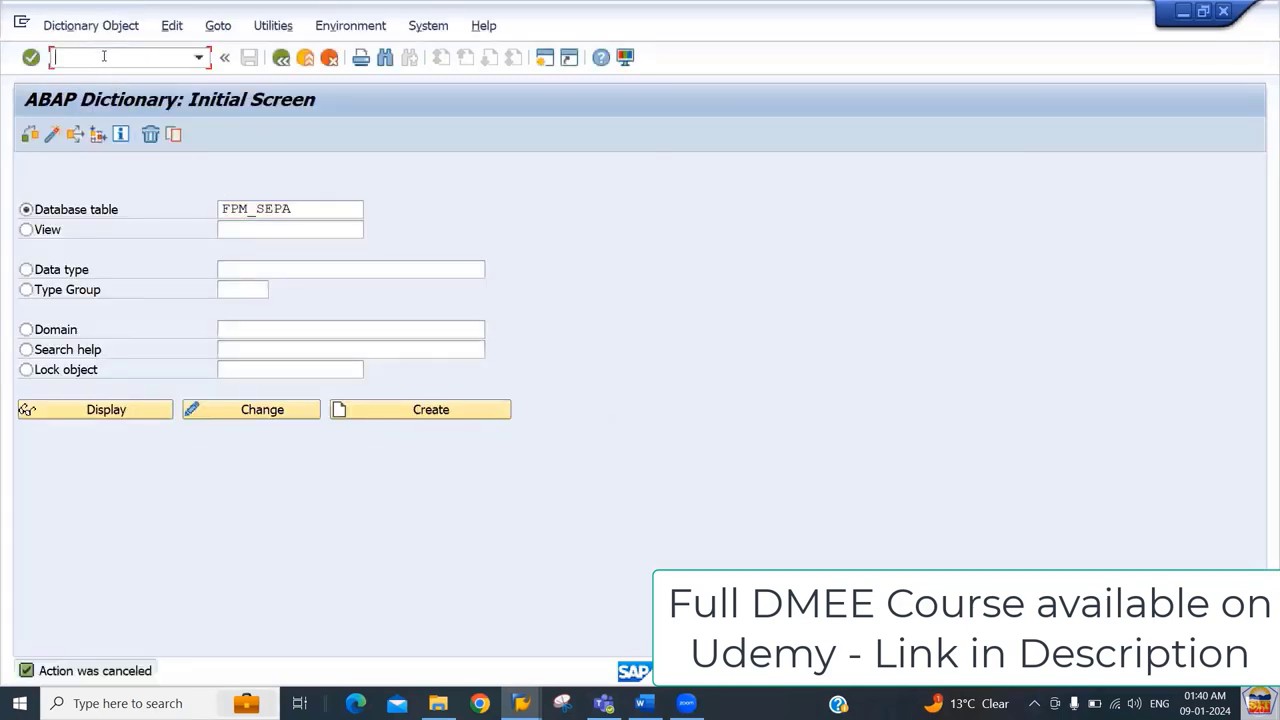
{"action": "type", "text": "/n"}
{"action": "key", "text": "alt+Tab"}
{"action": "key", "text": "alt+Tab"}
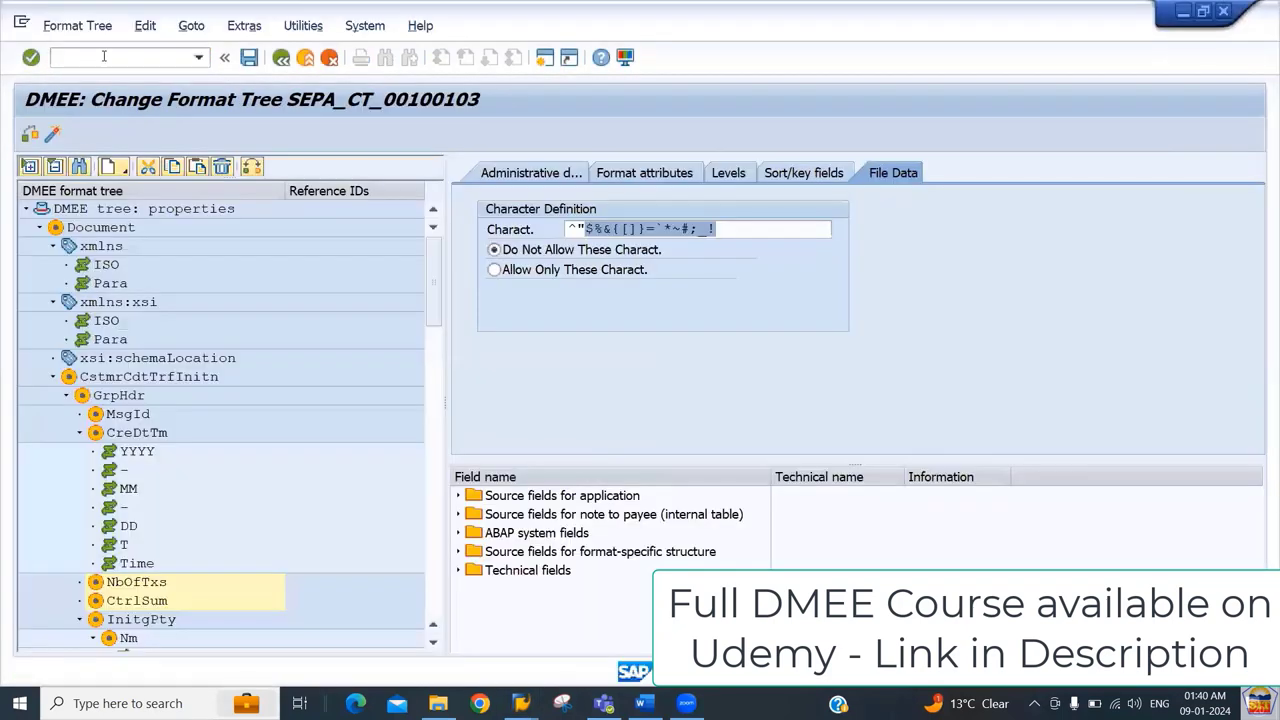
Step: Leave the SEPA_CT_00100103 tree and create the PAYM format tree /ZJPMORGAN_DMEE as an XML file
{"action": "left_click", "coordinate": [281, 59]}
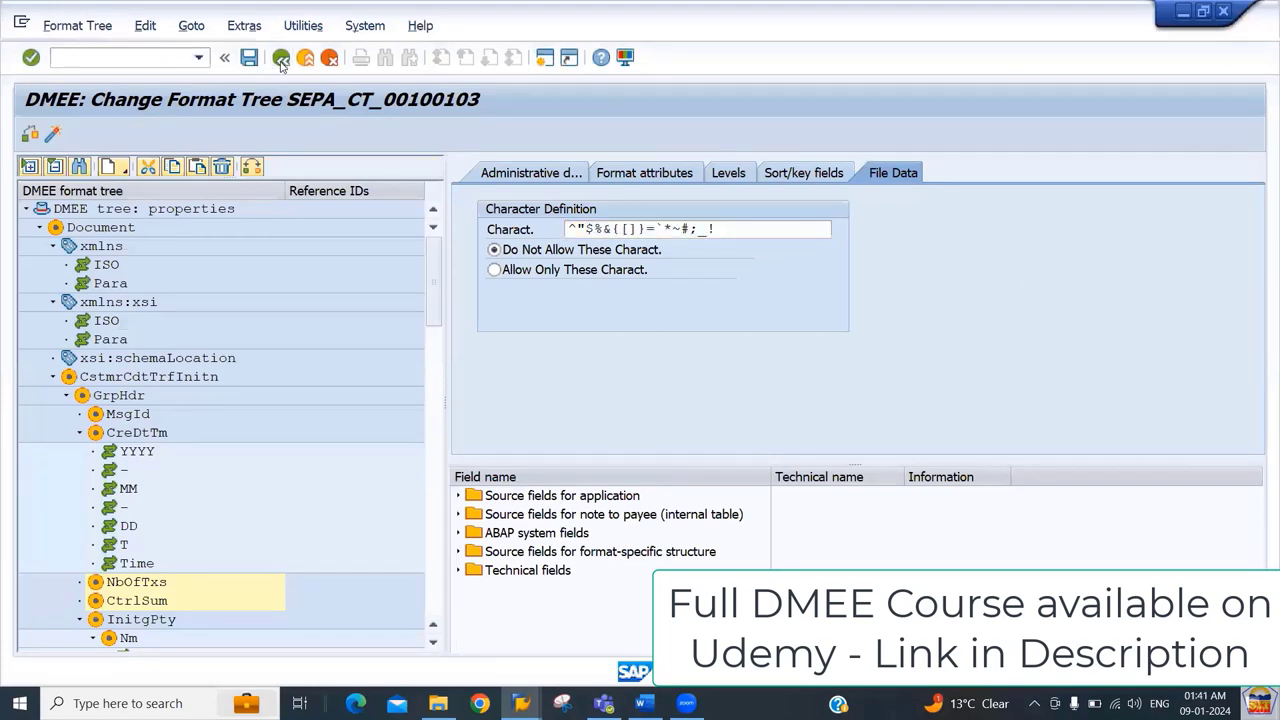
{"action": "left_click_drag", "start_coordinate": [323, 229], "coordinate": [127, 216]}
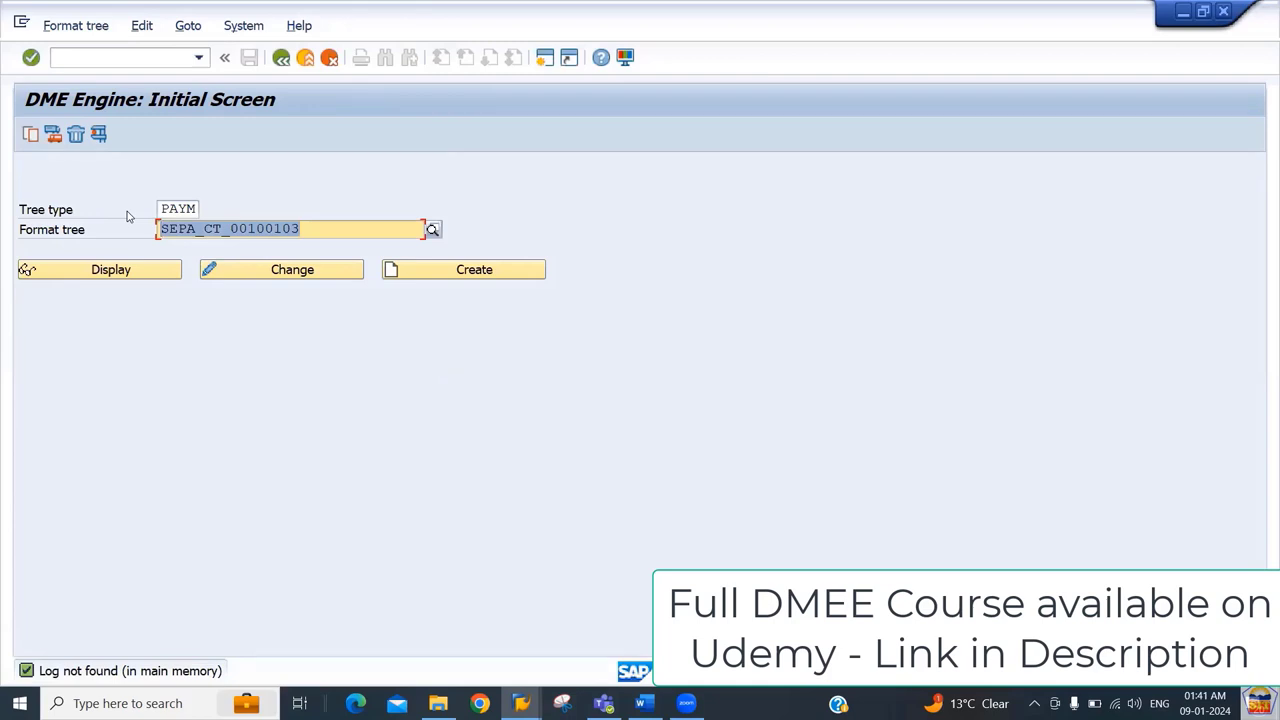
{"action": "type", "text": "/z"}
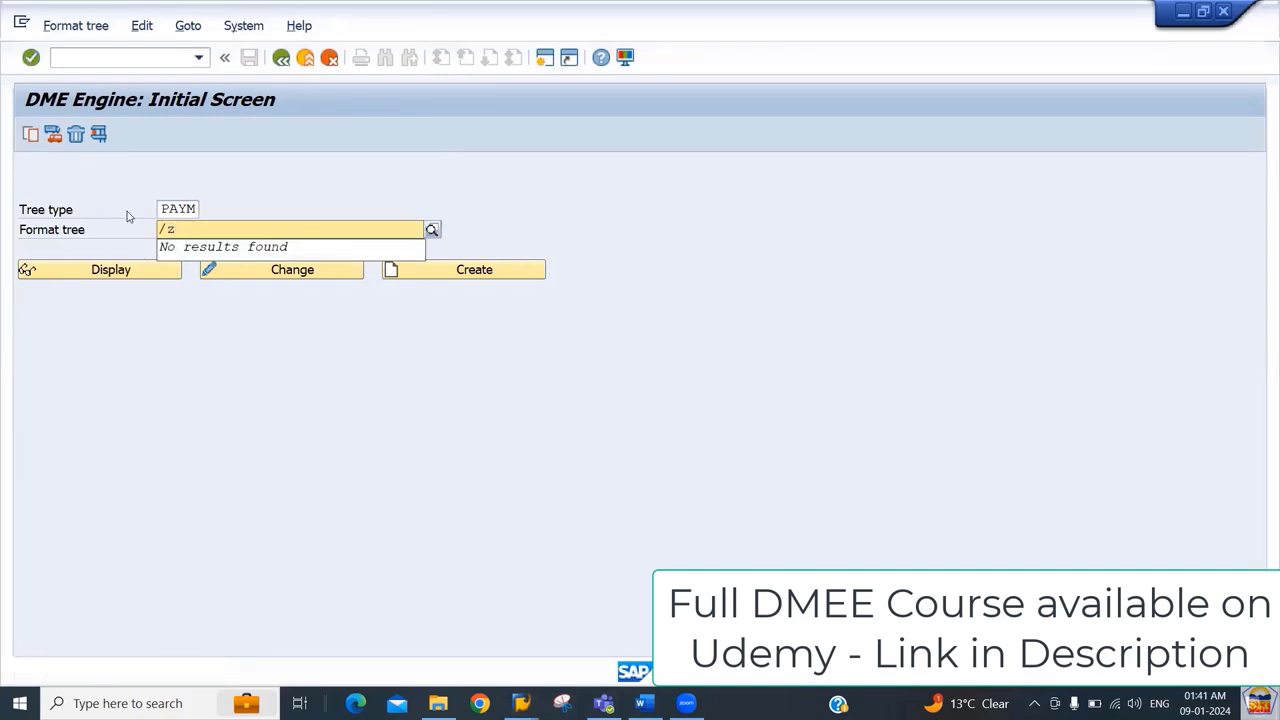
{"action": "type", "text": "jpmorgan_dmee"}
{"action": "left_click", "coordinate": [481, 277]}
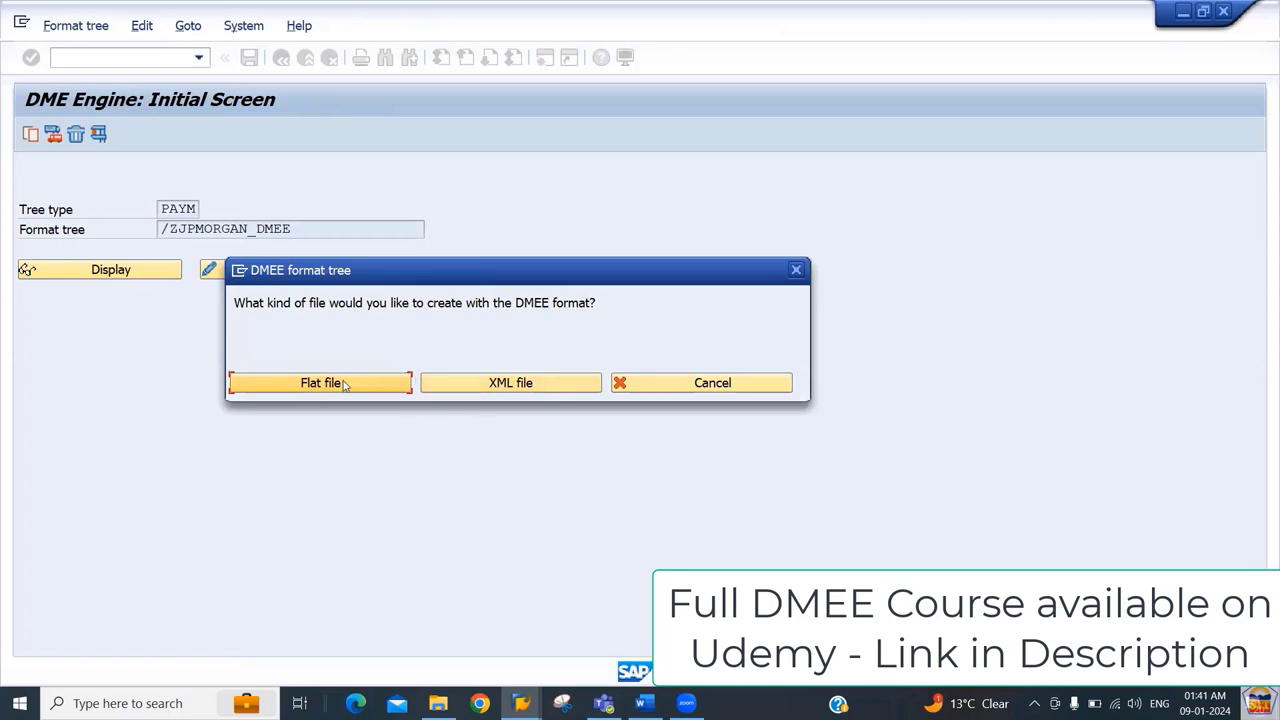
{"action": "left_click", "coordinate": [525, 386]}
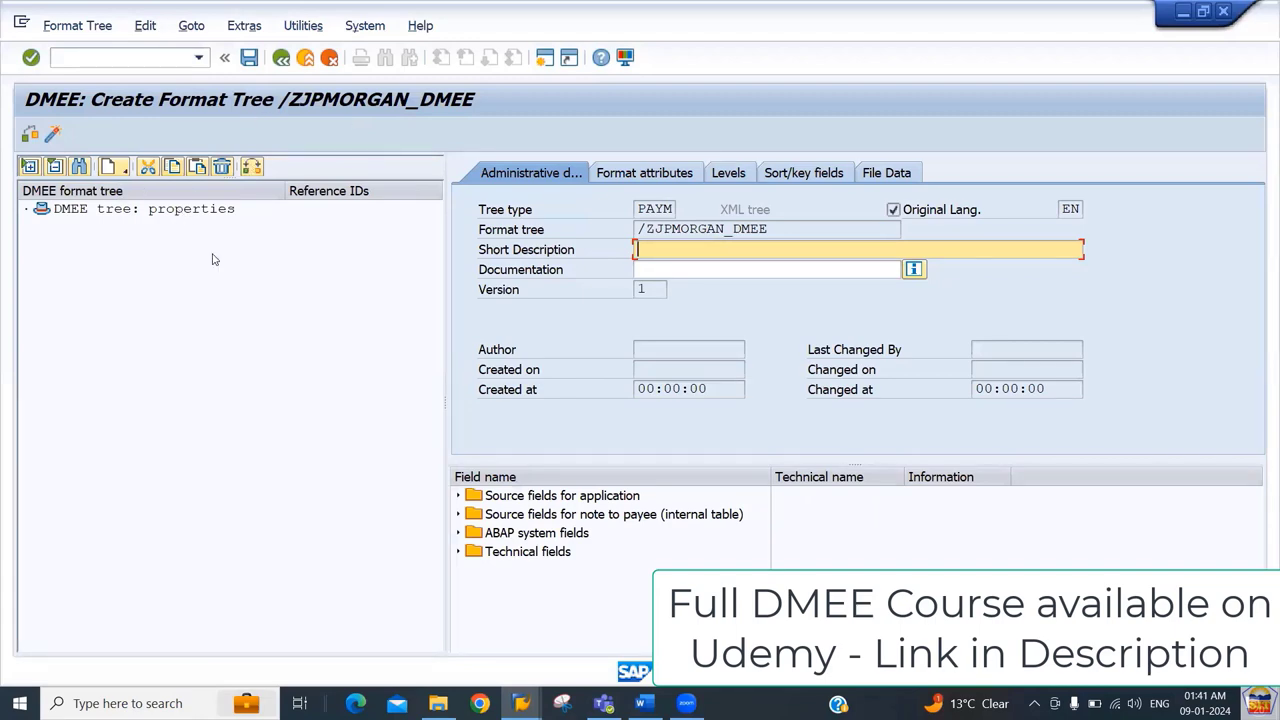
Step: Examine the XML header declaration in the Word sample, and return to DMEE to review the new tree's type and name
{"action": "key", "text": "alt+Tab"}
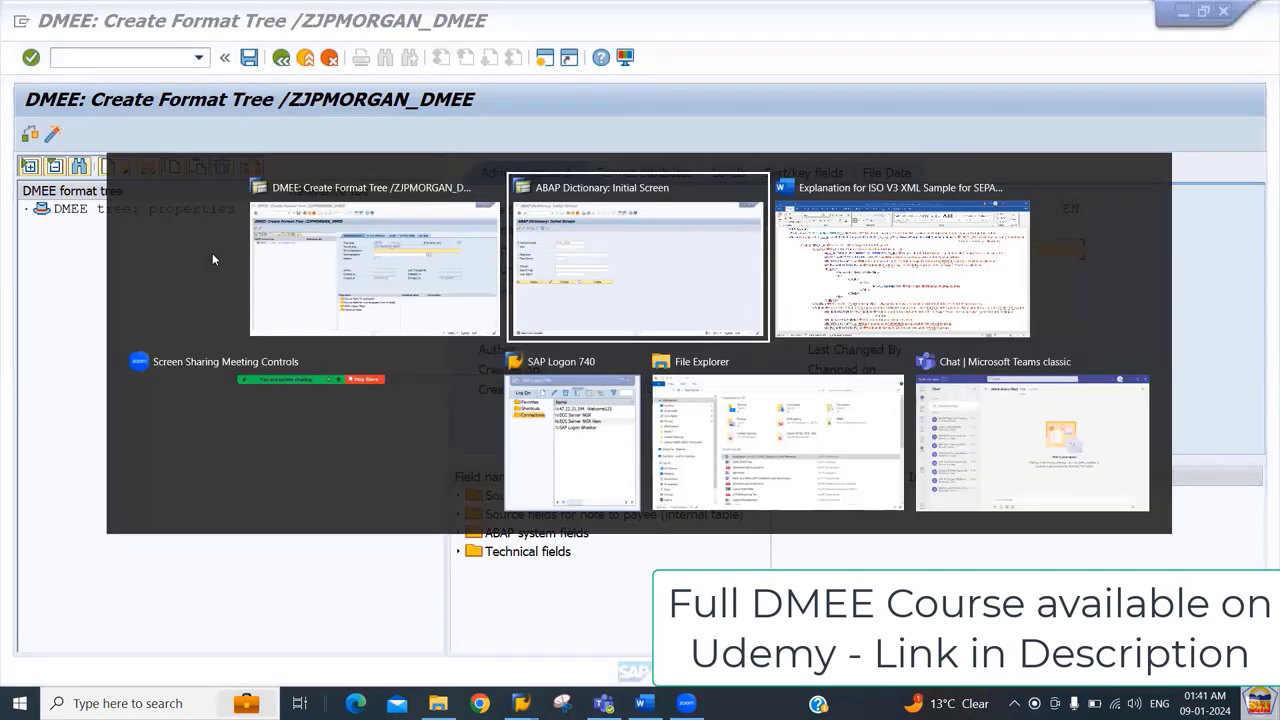
{"action": "key", "text": "alt+Tab"}
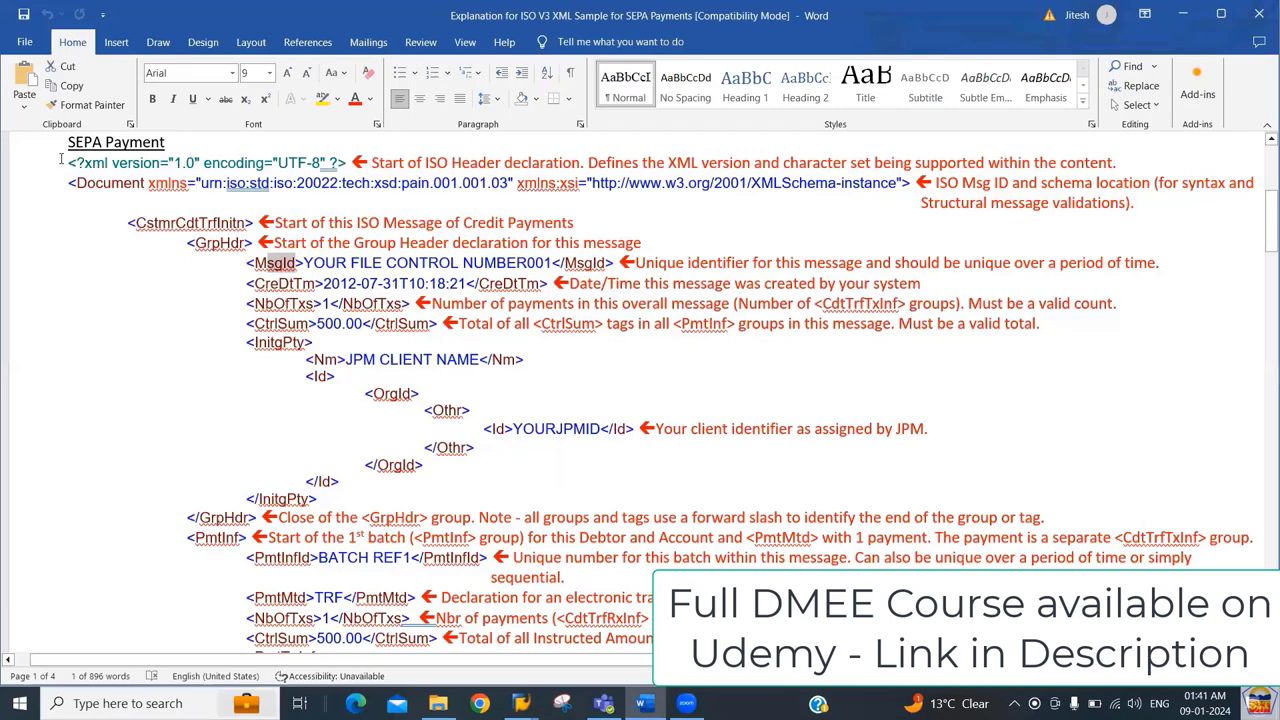
{"action": "left_click_drag", "start_coordinate": [64, 162], "coordinate": [516, 162]}
{"action": "key", "text": "alt+Tab"}
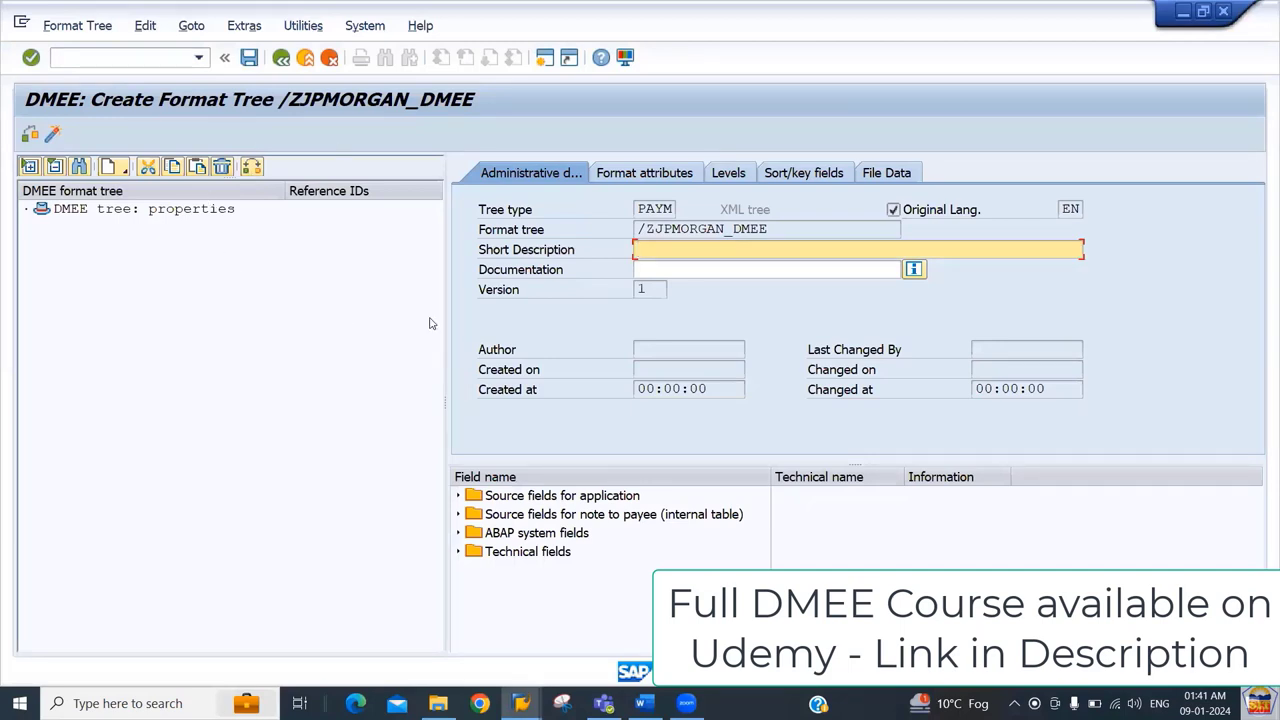
{"action": "left_click", "coordinate": [641, 209]}
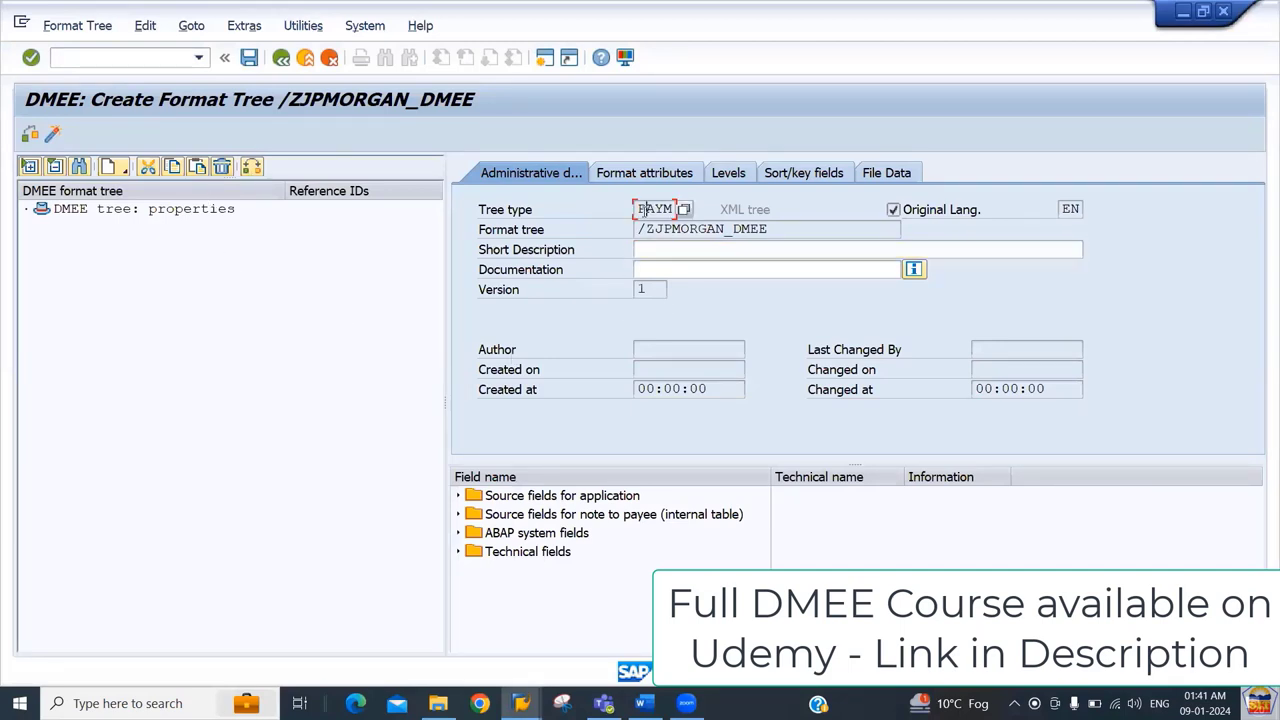
{"action": "left_click_drag", "start_coordinate": [641, 209], "coordinate": [771, 230]}
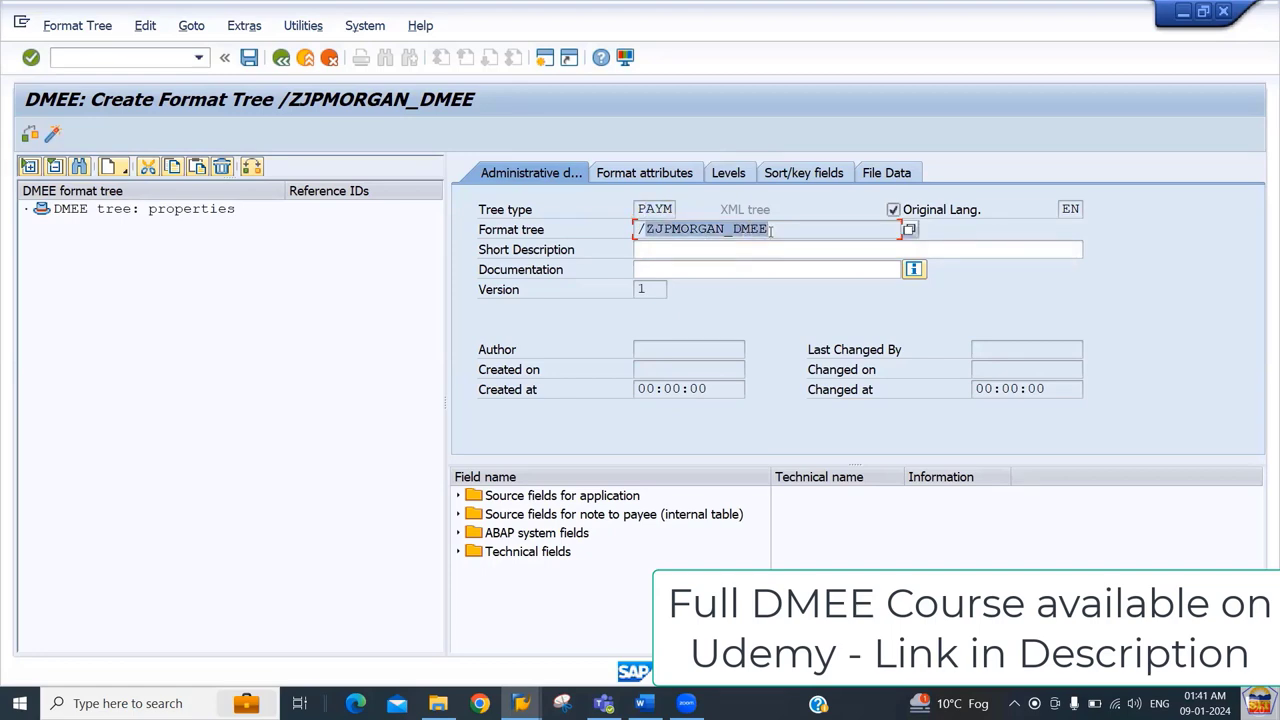
Step: Enter "JP Morgan Bank DMEE Format Tree" as the new format tree's short description
{"action": "left_click", "coordinate": [666, 255]}
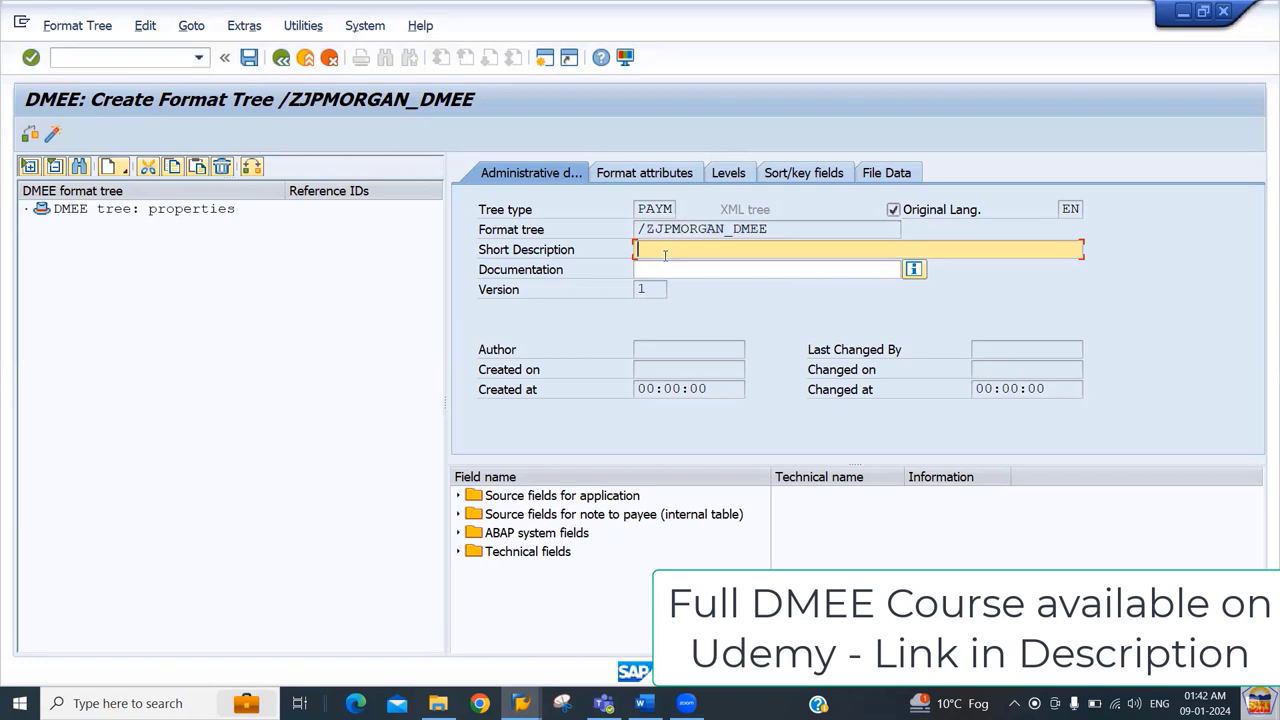
{"action": "type", "text": "JP"}
{"action": "key", "text": "BackSpace"}
{"action": "key", "text": "BackSpace"}
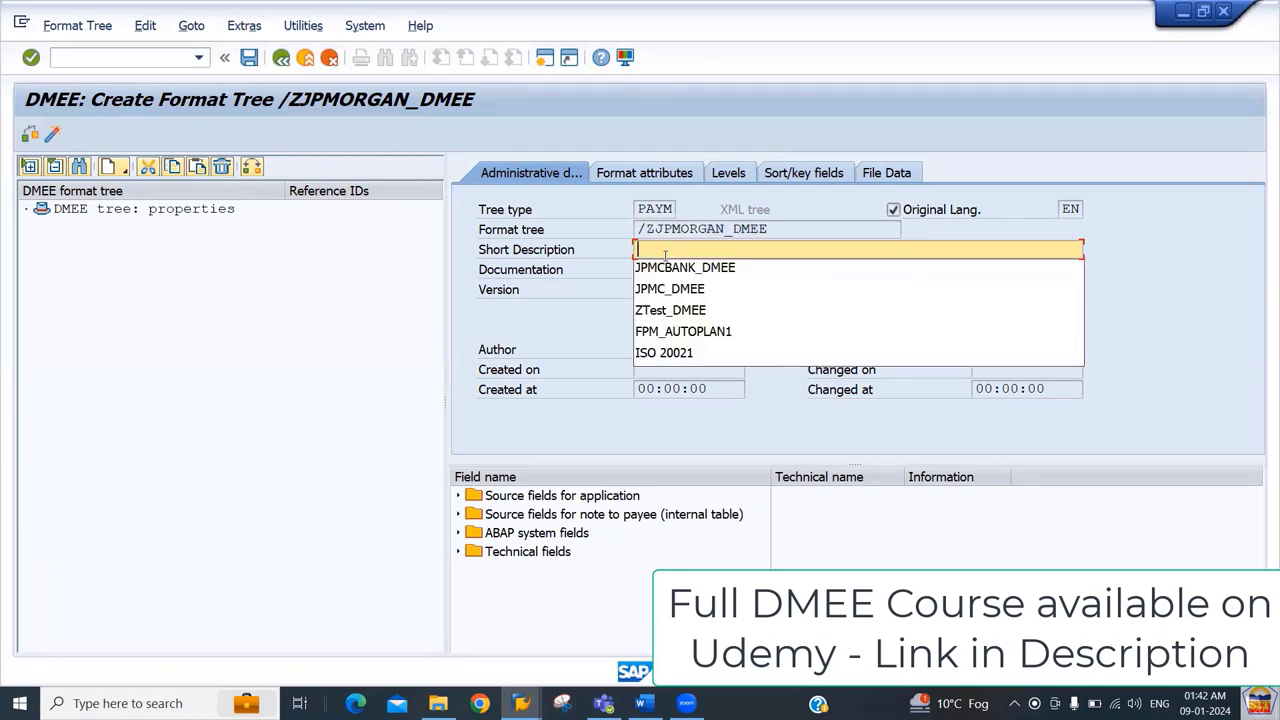
{"action": "type", "text": "JP "}
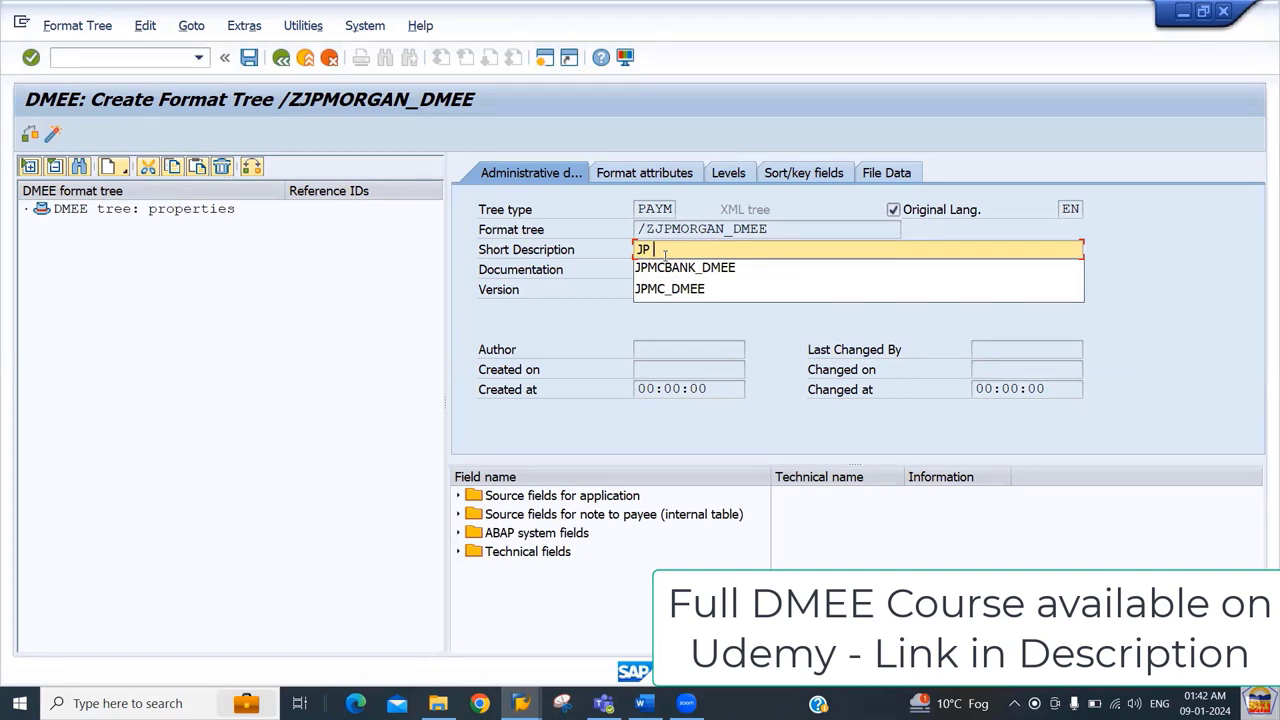
{"action": "type", "text": "Morgan"}
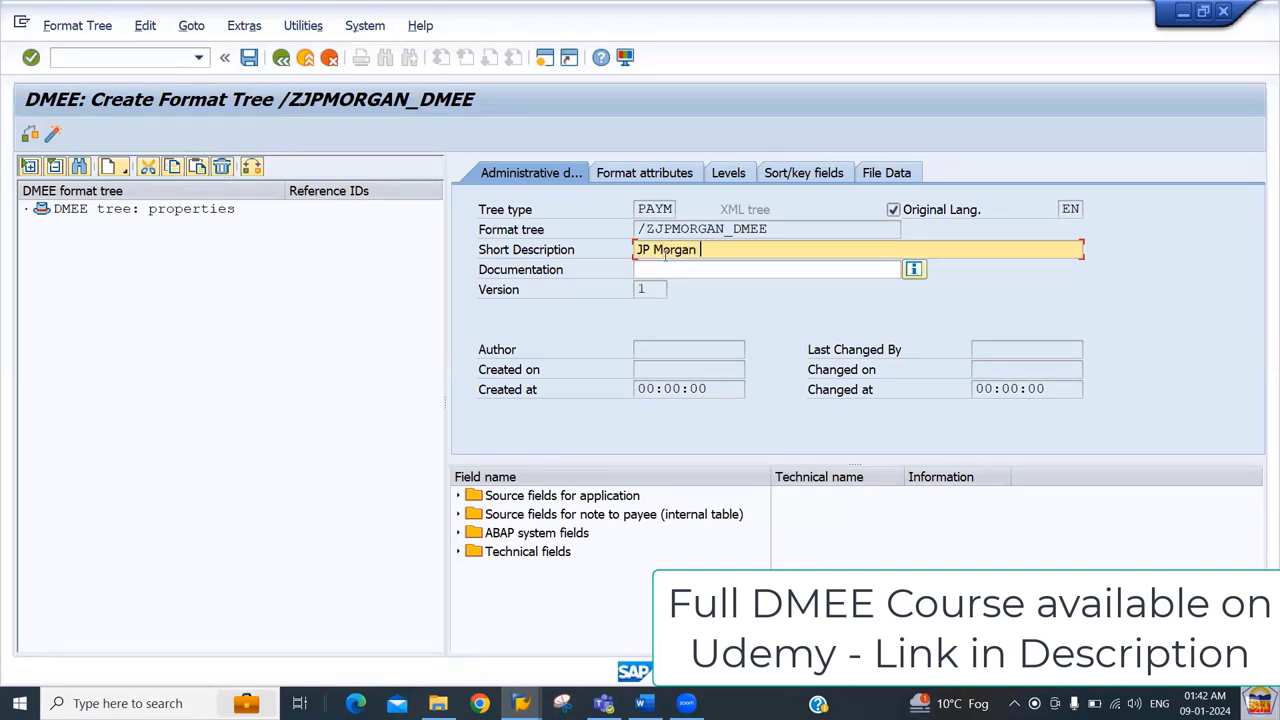
{"action": "type", "text": " Bank DMEE Tree"}
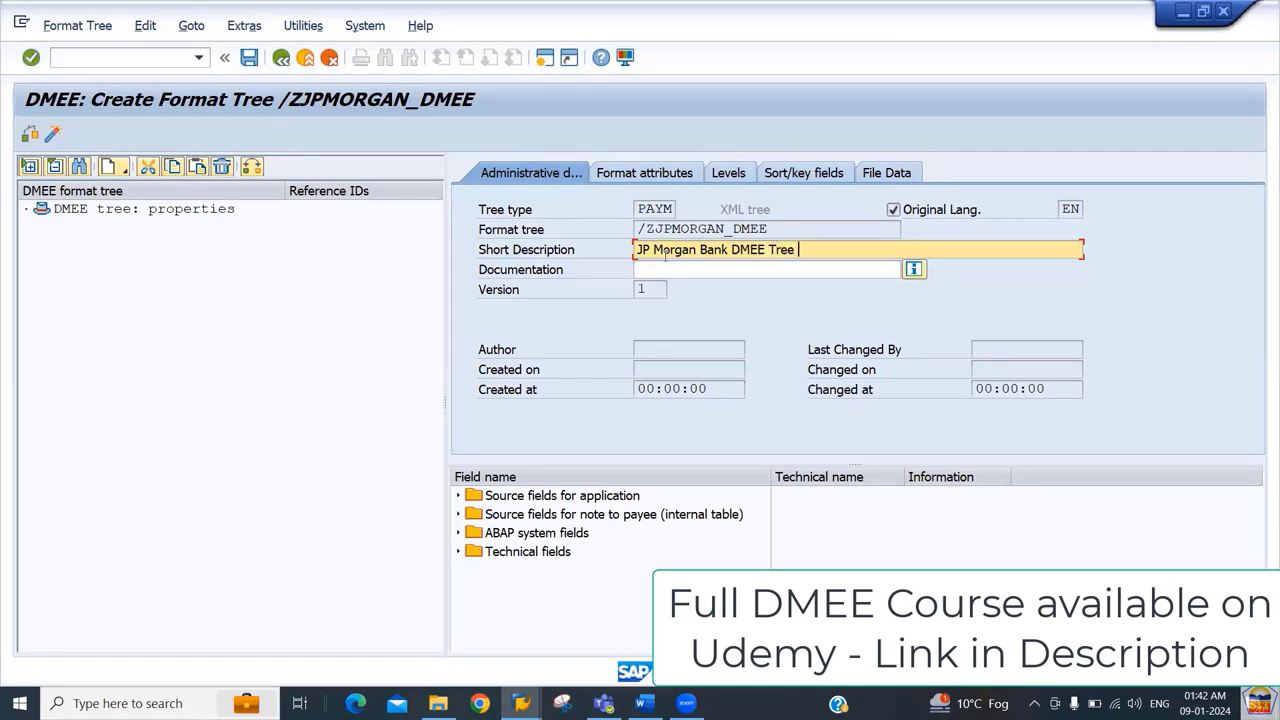
{"action": "key", "text": "BackSpace"}
{"action": "key", "text": "BackSpace"}
{"action": "key", "text": "BackSpace"}
{"action": "key", "text": "BackSpace"}
{"action": "key", "text": "BackSpace"}
{"action": "type", "text": "Format Tree"}
{"action": "key", "text": "Tab"}
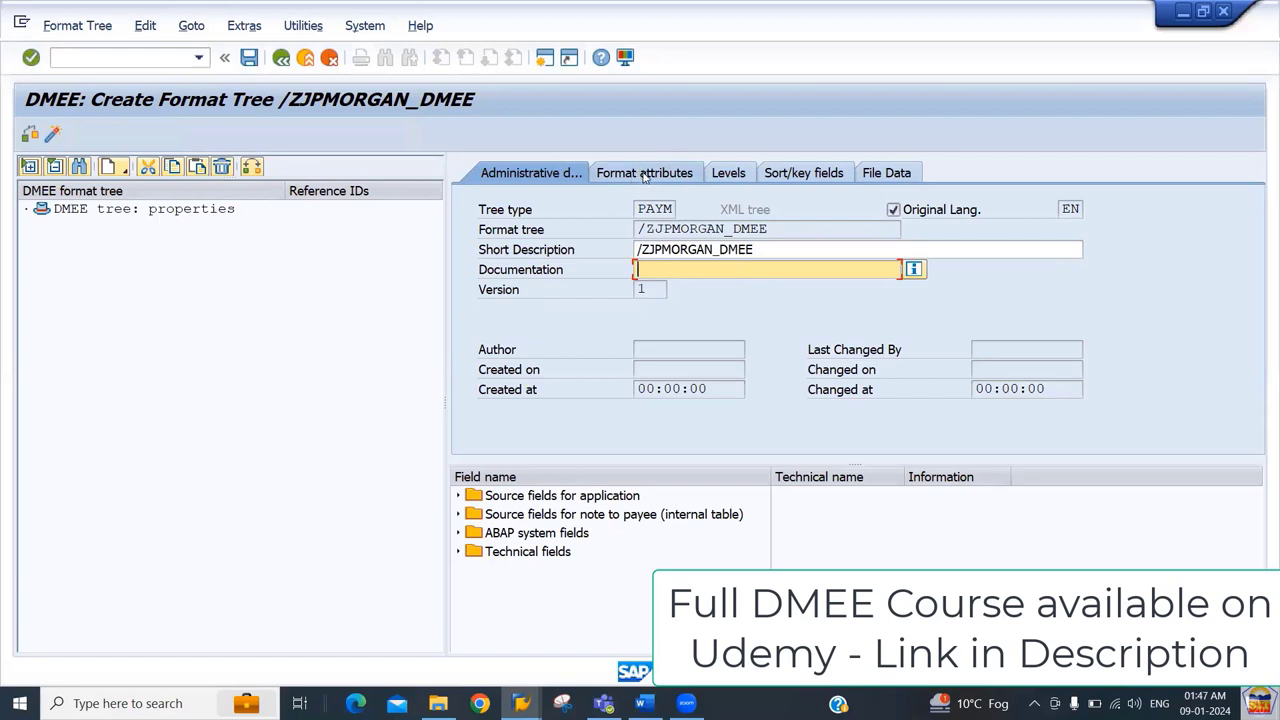
Step: Set the format-specific structure to FPM_SEPA in the new tree's format attributes
{"action": "left_click", "coordinate": [645, 174]}
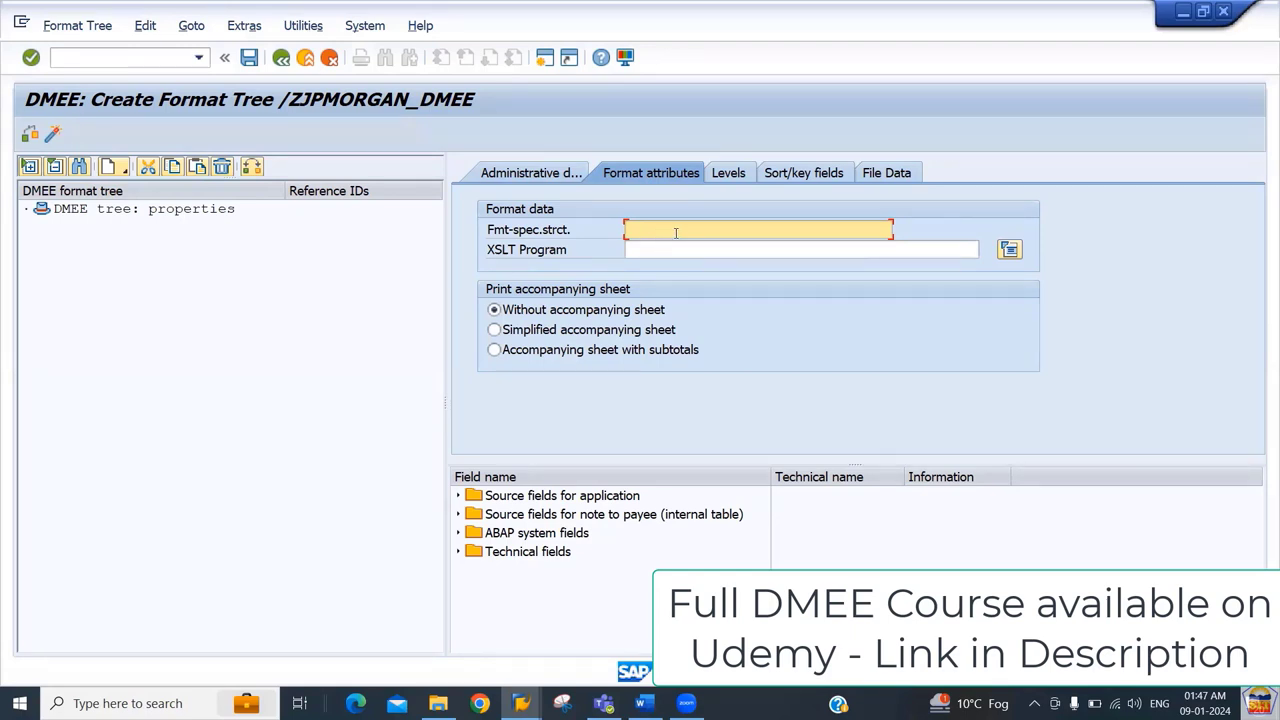
{"action": "left_click", "coordinate": [676, 233]}
{"action": "key", "text": "Down"}
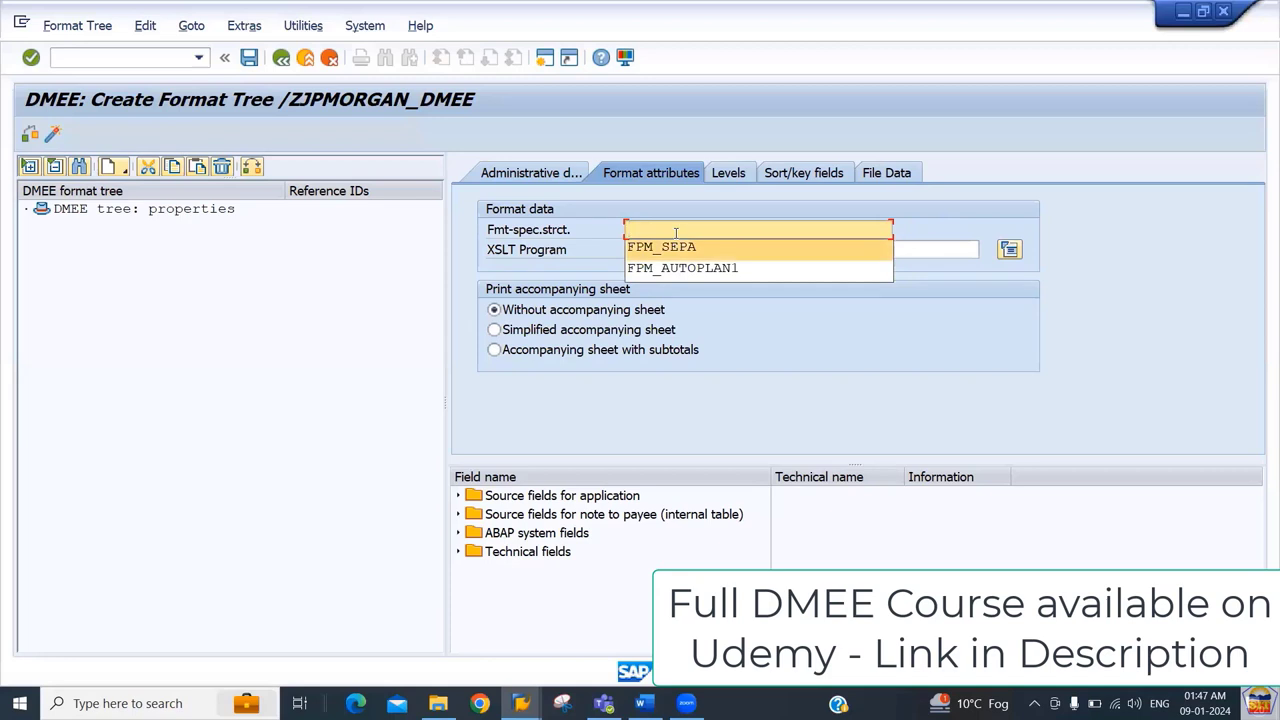
{"action": "key", "text": "Return"}
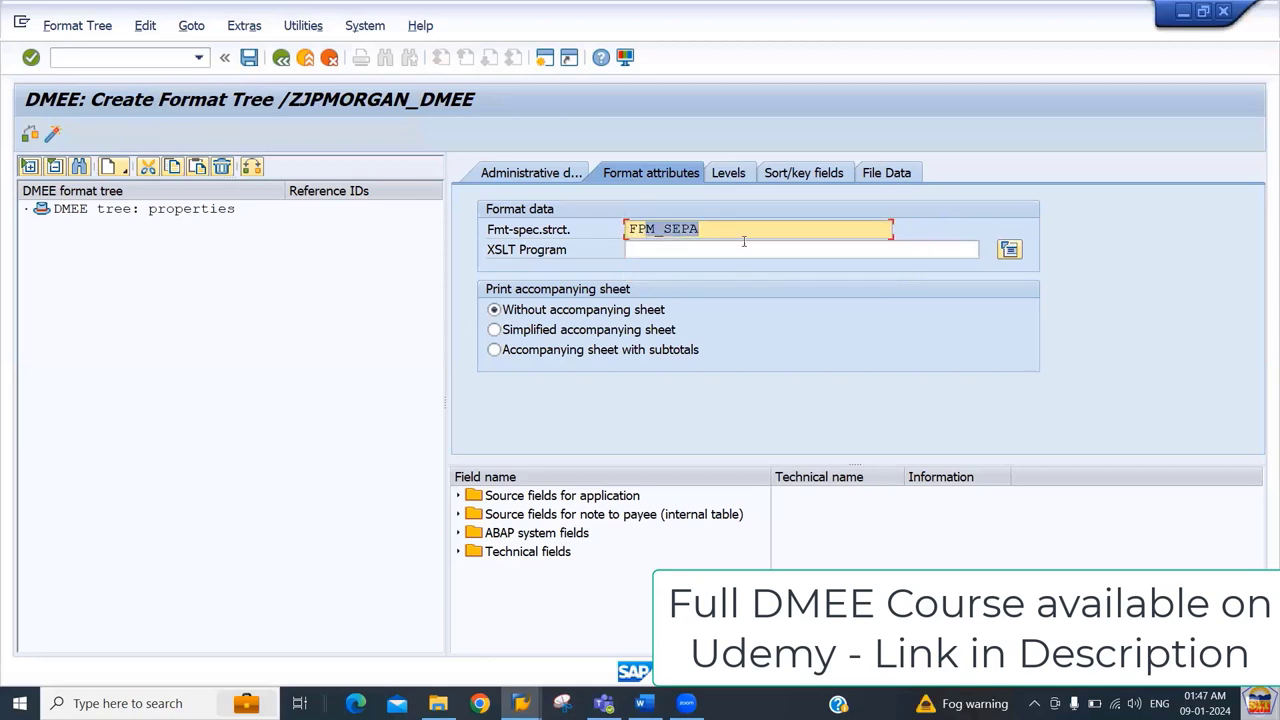
{"action": "left_click_drag", "start_coordinate": [725, 229], "coordinate": [625, 229]}
Step: Examine the Document tag with its xmlns and xmlns:xsi attributes in the Word XML sample, and return to the new DMEE tree
{"action": "key", "text": "alt+Tab"}
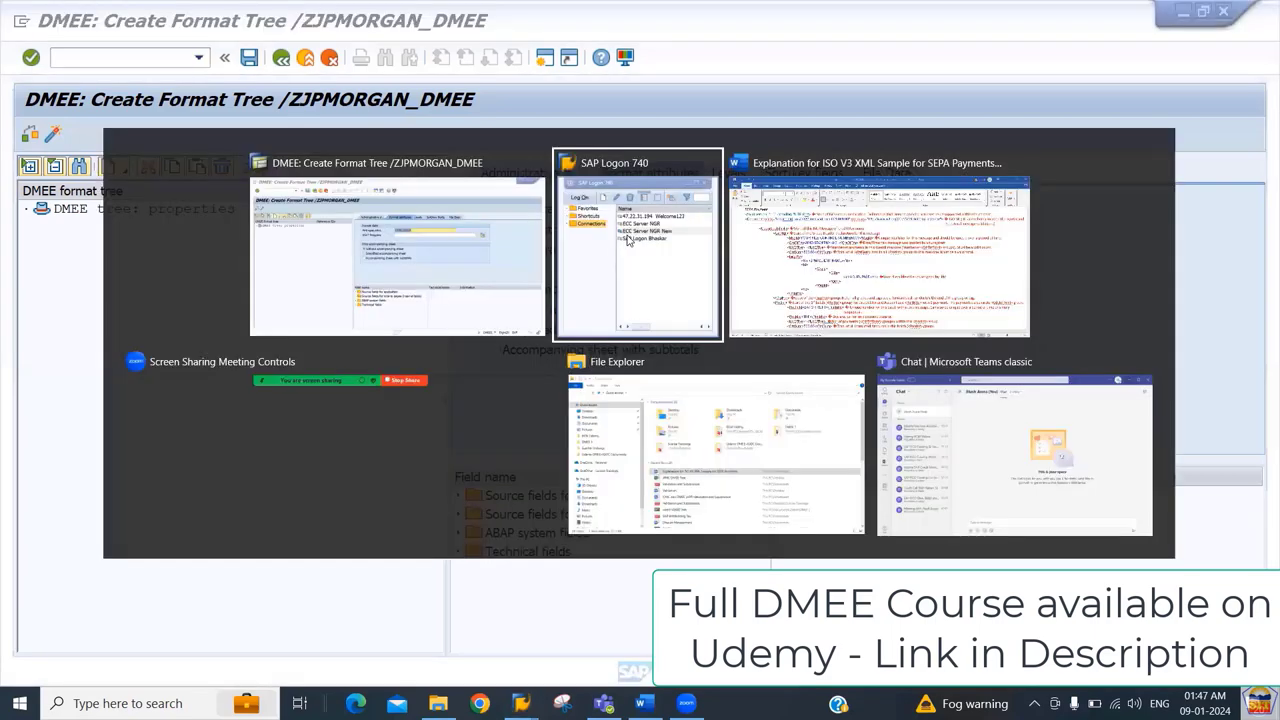
{"action": "key", "text": "Tab"}
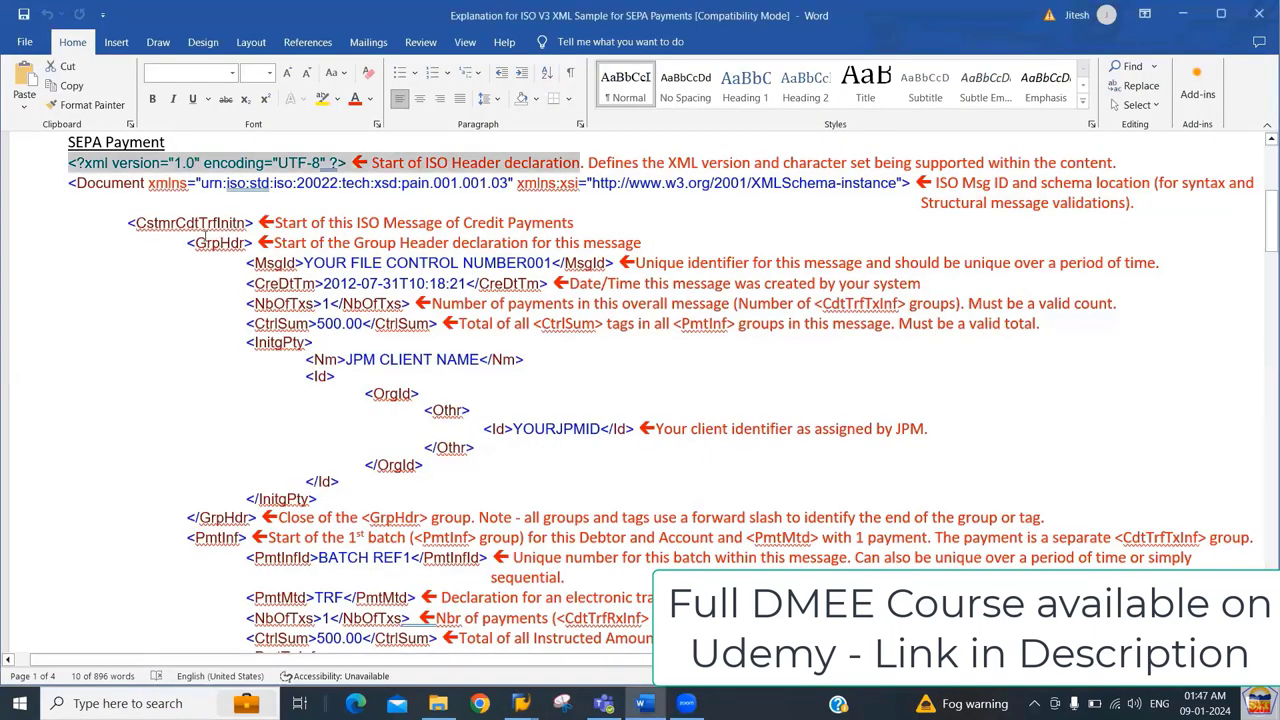
{"action": "double_click", "coordinate": [125, 185]}
{"action": "left_click_drag", "start_coordinate": [157, 188], "coordinate": [213, 186]}
{"action": "left_click", "coordinate": [175, 194]}
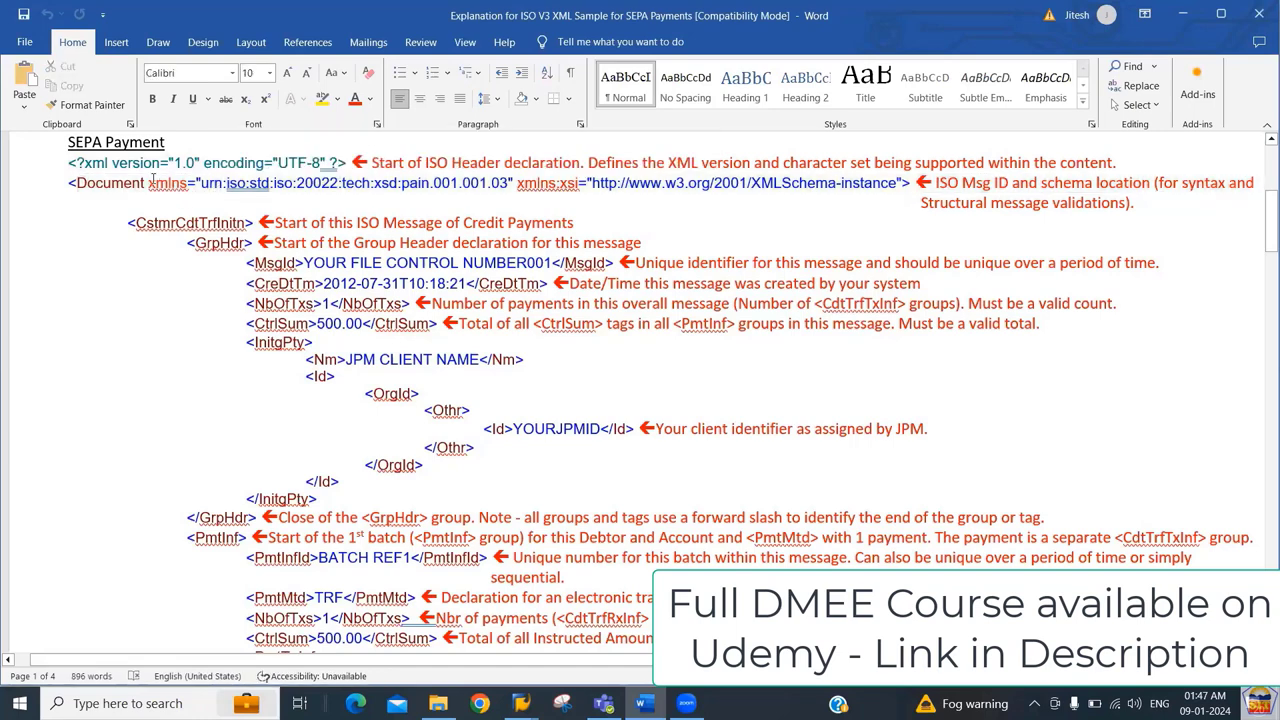
{"action": "double_click", "coordinate": [162, 184]}
{"action": "left_click", "coordinate": [527, 187]}
{"action": "double_click", "coordinate": [527, 187]}
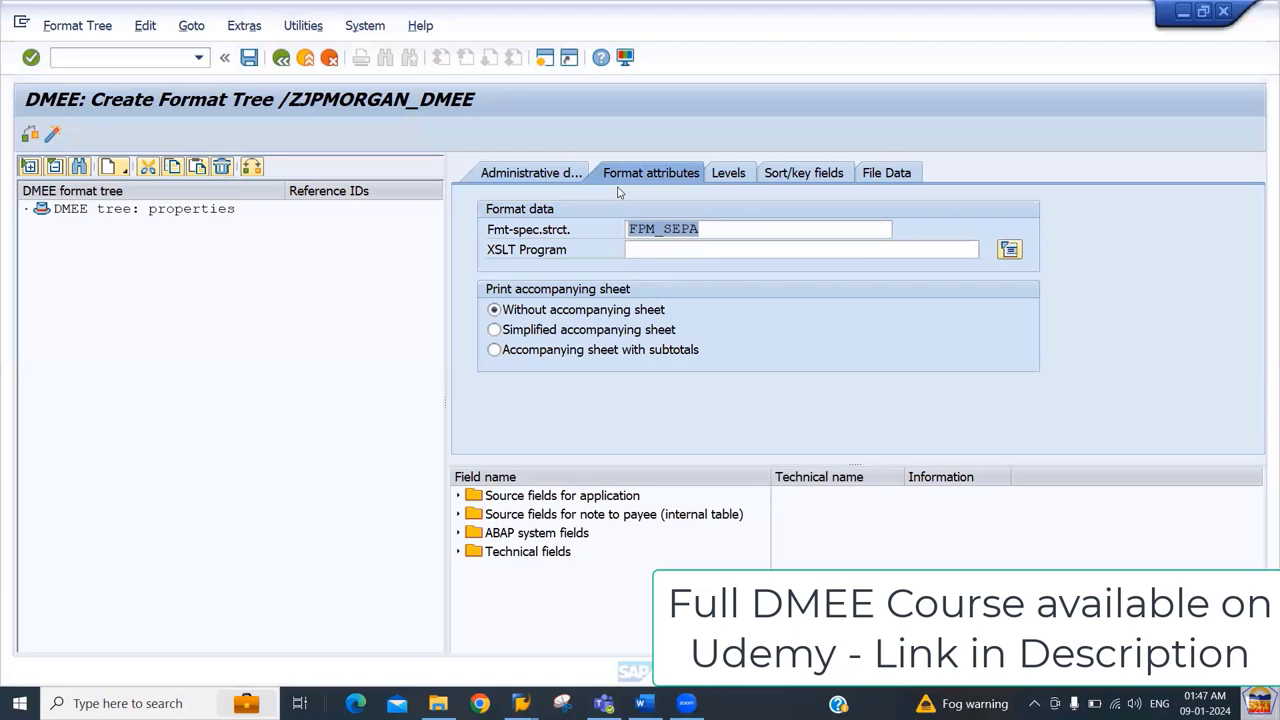
{"action": "left_click", "coordinate": [712, 199]}
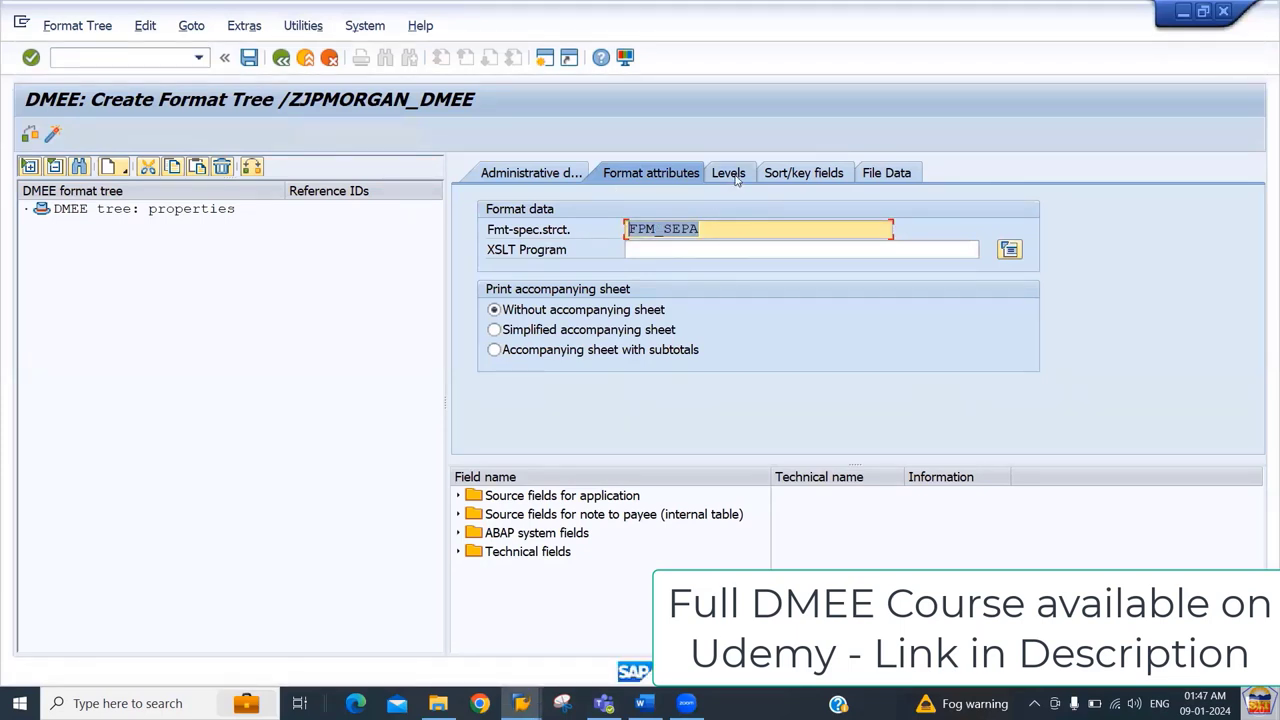
Step: Add levels 1, 2 and 3 below the blank level in the new tree's levels table
{"action": "left_click", "coordinate": [731, 174]}
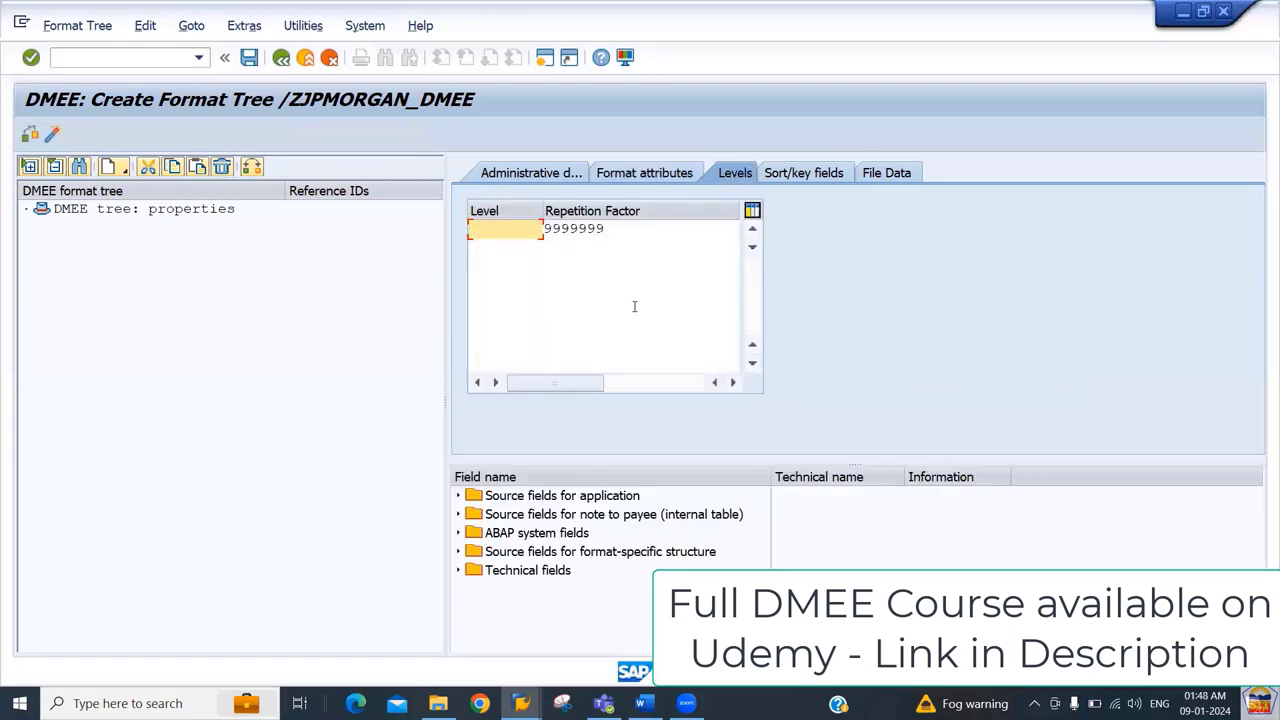
{"action": "left_click", "coordinate": [500, 247]}
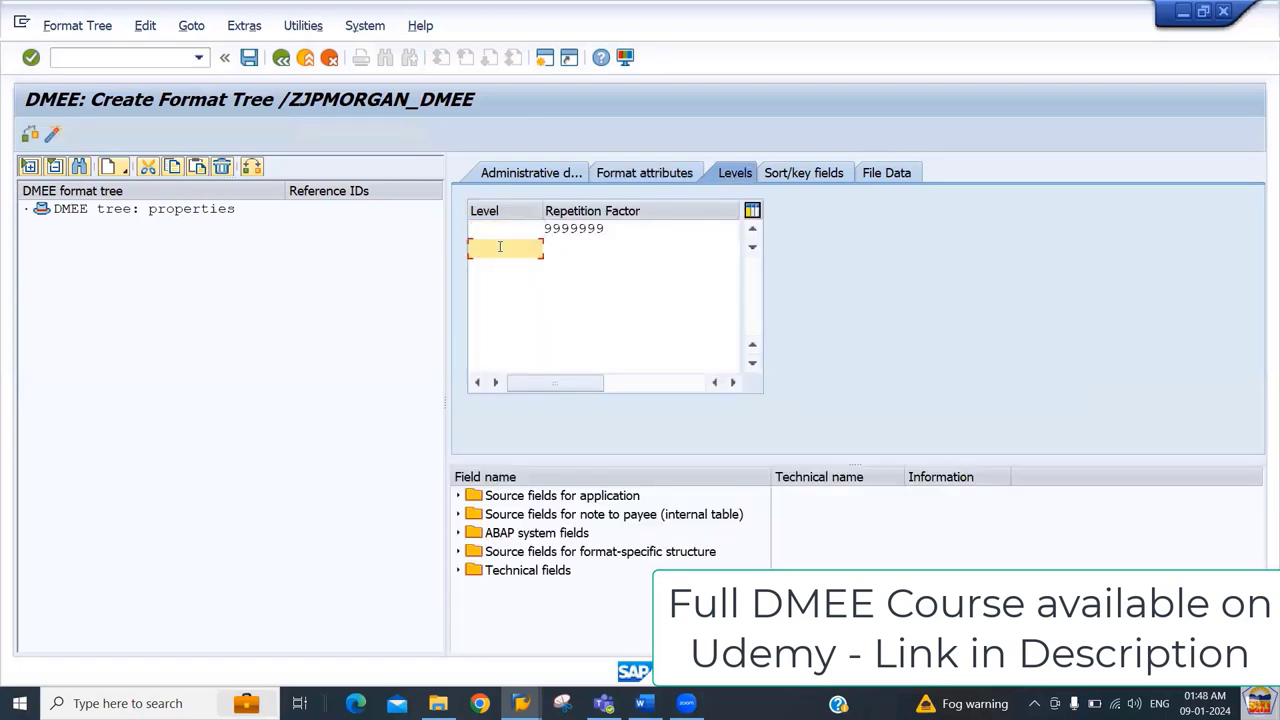
{"action": "type", "text": "1"}
{"action": "key", "text": "Down"}
{"action": "type", "text": "2"}
{"action": "key", "text": "Down"}
{"action": "type", "text": "3"}
{"action": "key", "text": "Down"}
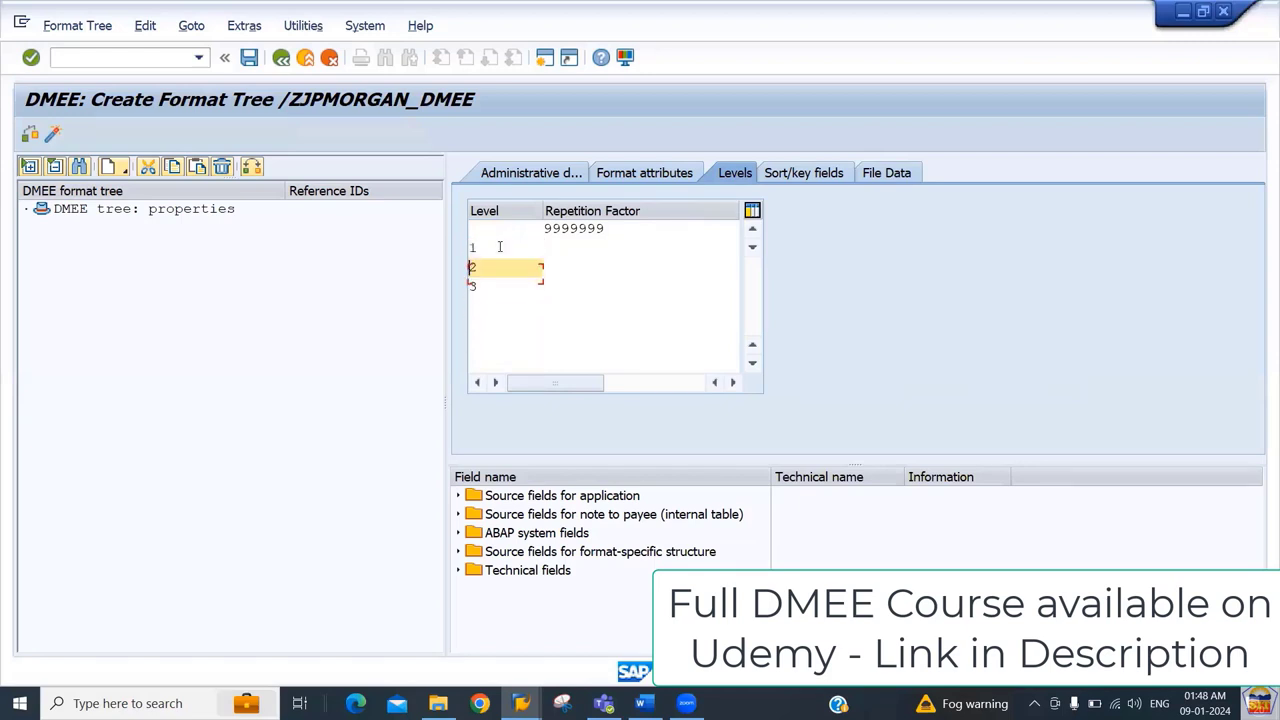
Step: Set the repetition factor to 1 for level 1 and to 9999999 for levels 2 and 3
{"action": "left_click", "coordinate": [500, 247]}
{"action": "key", "text": "Tab"}
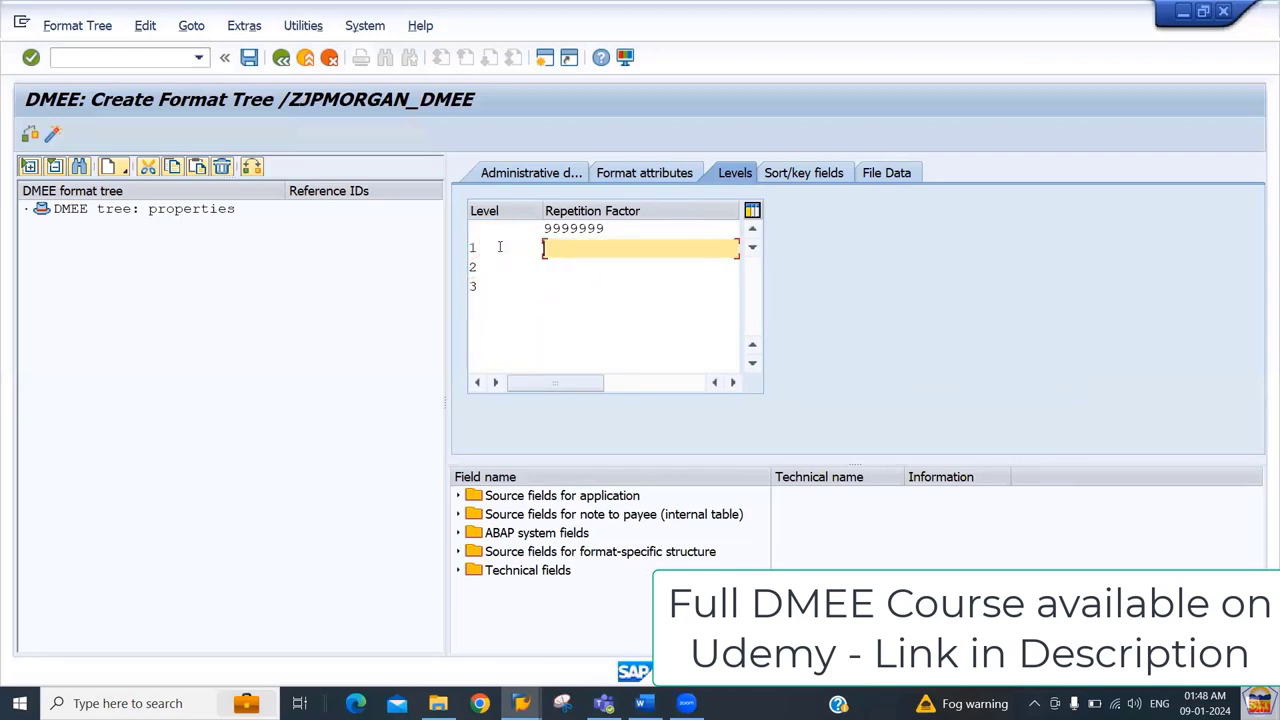
{"action": "type", "text": "1"}
{"action": "key", "text": "Down"}
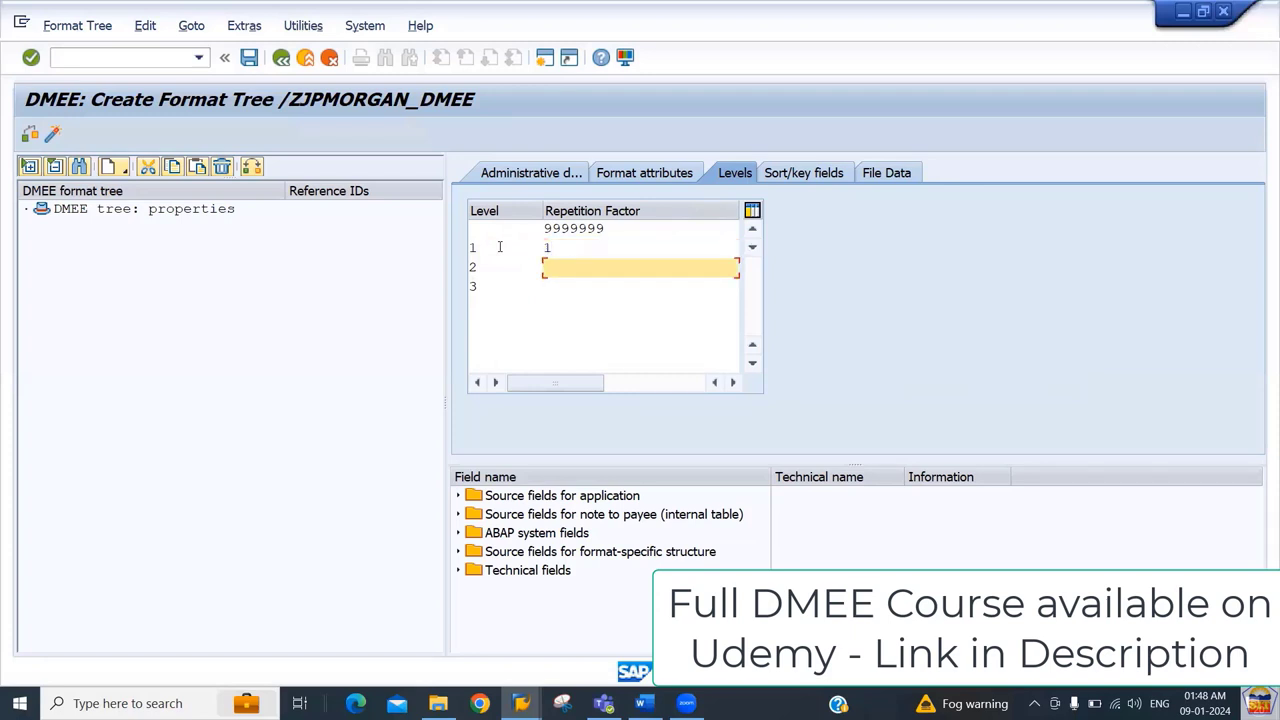
{"action": "type", "text": "9999999"}
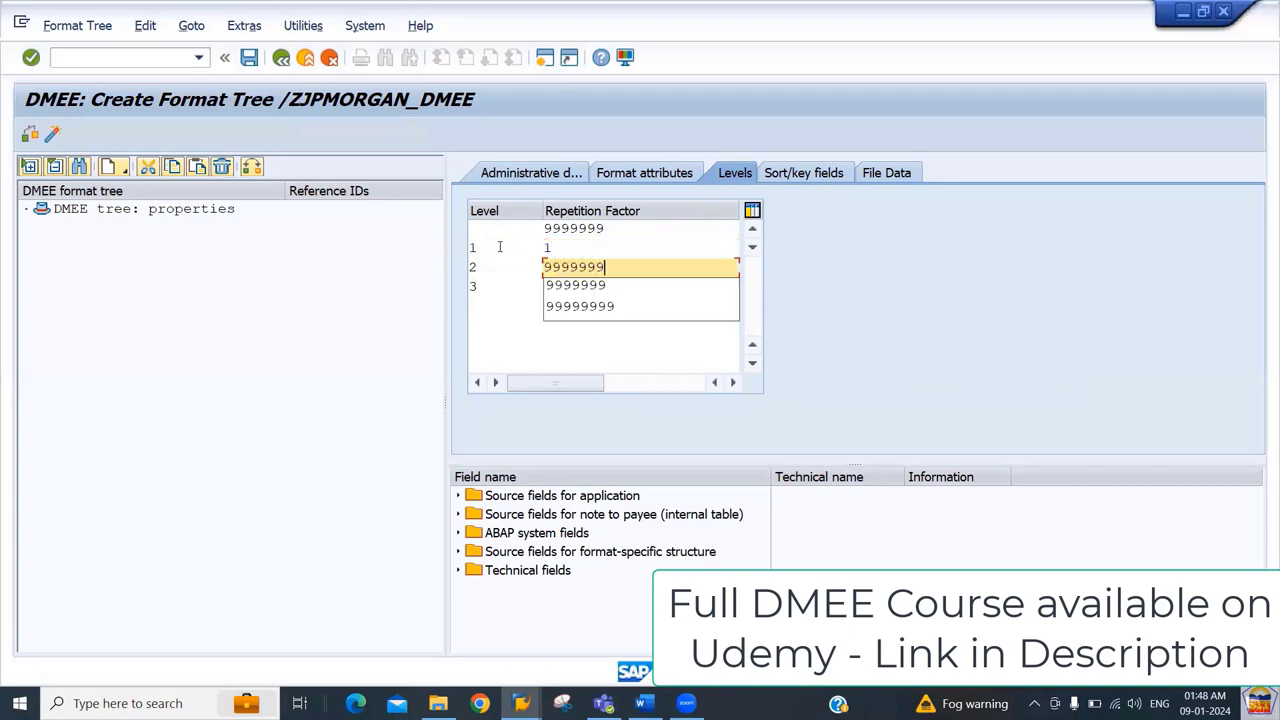
{"action": "key", "text": "Down"}
{"action": "key", "text": "Return"}
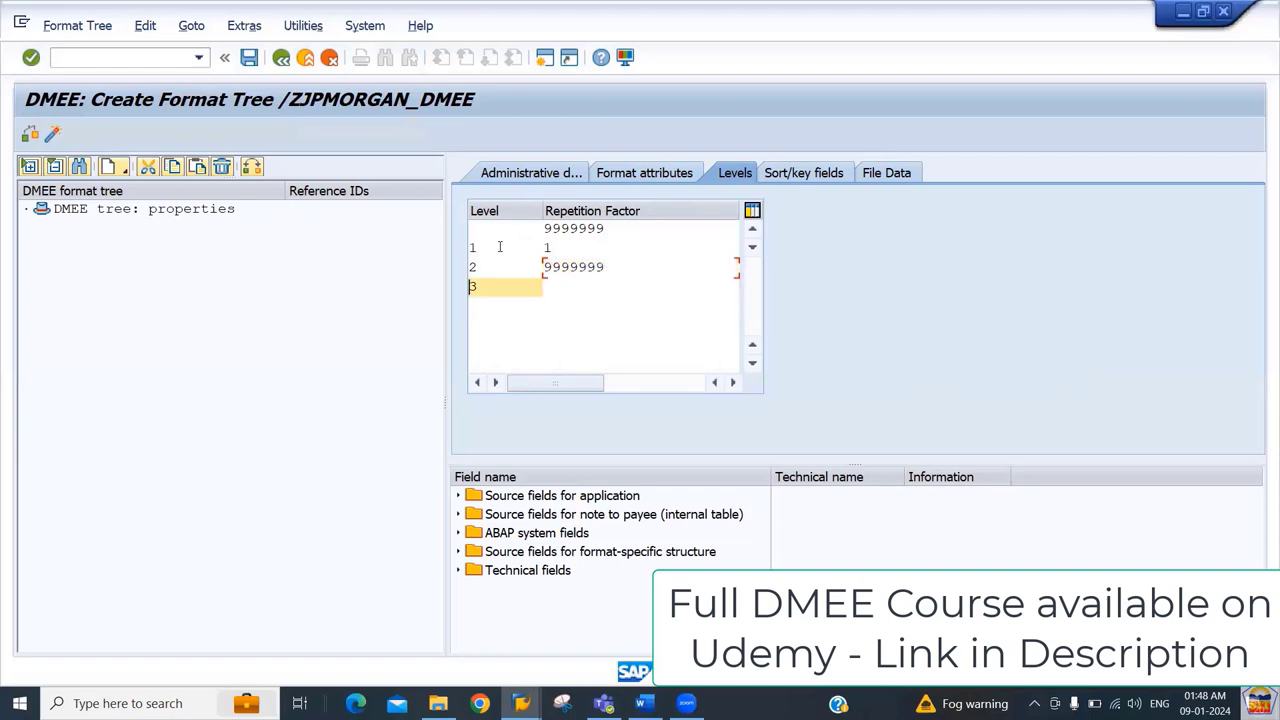
{"action": "key", "text": "Down"}
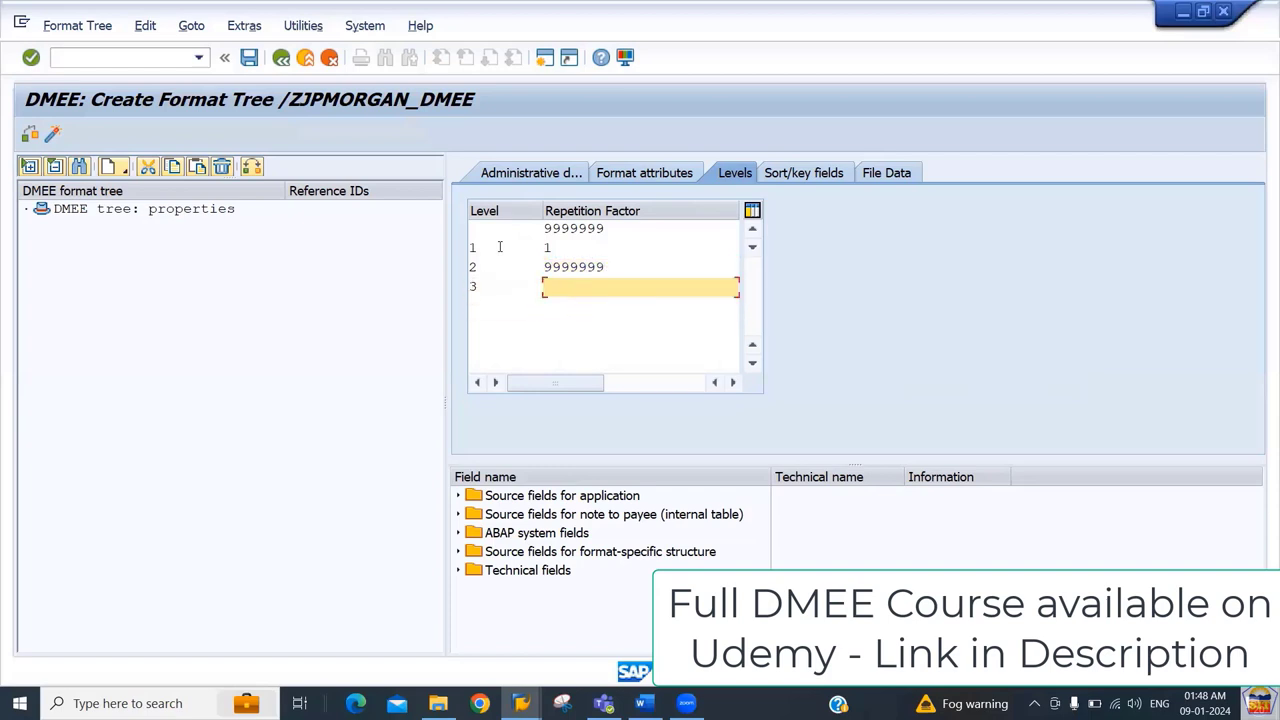
{"action": "type", "text": "9999999"}
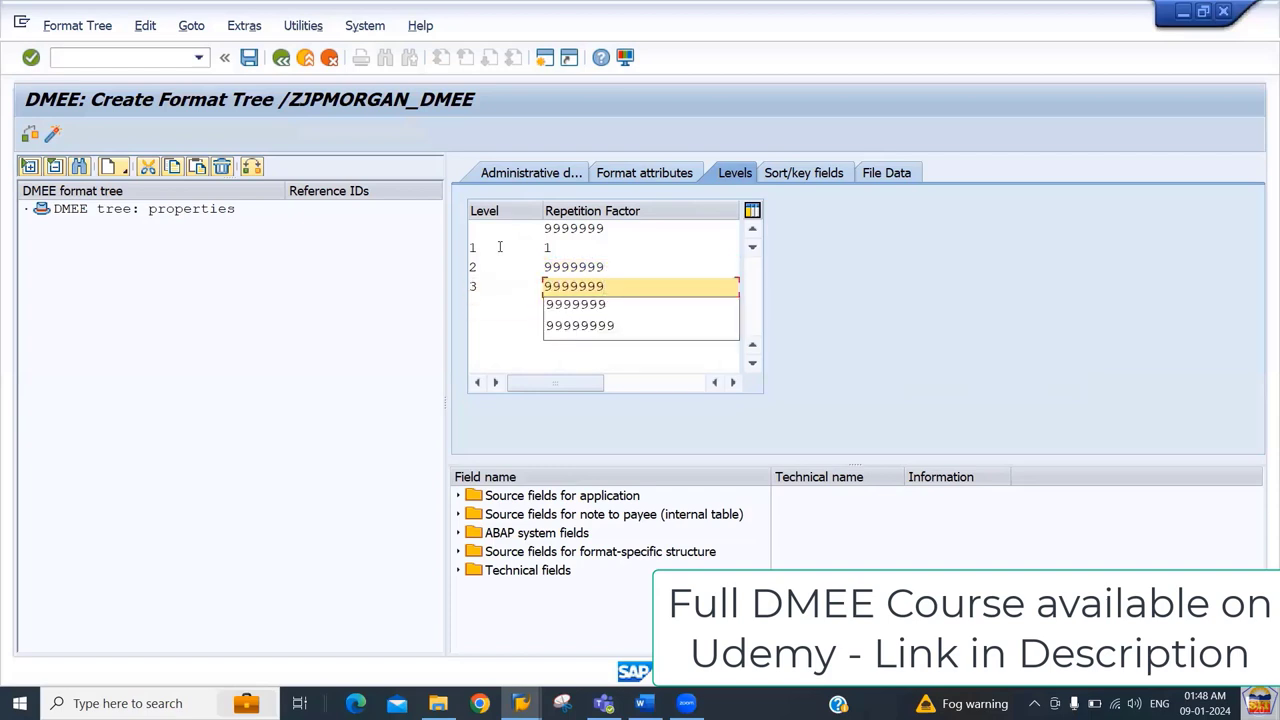
{"action": "key", "text": "Escape"}
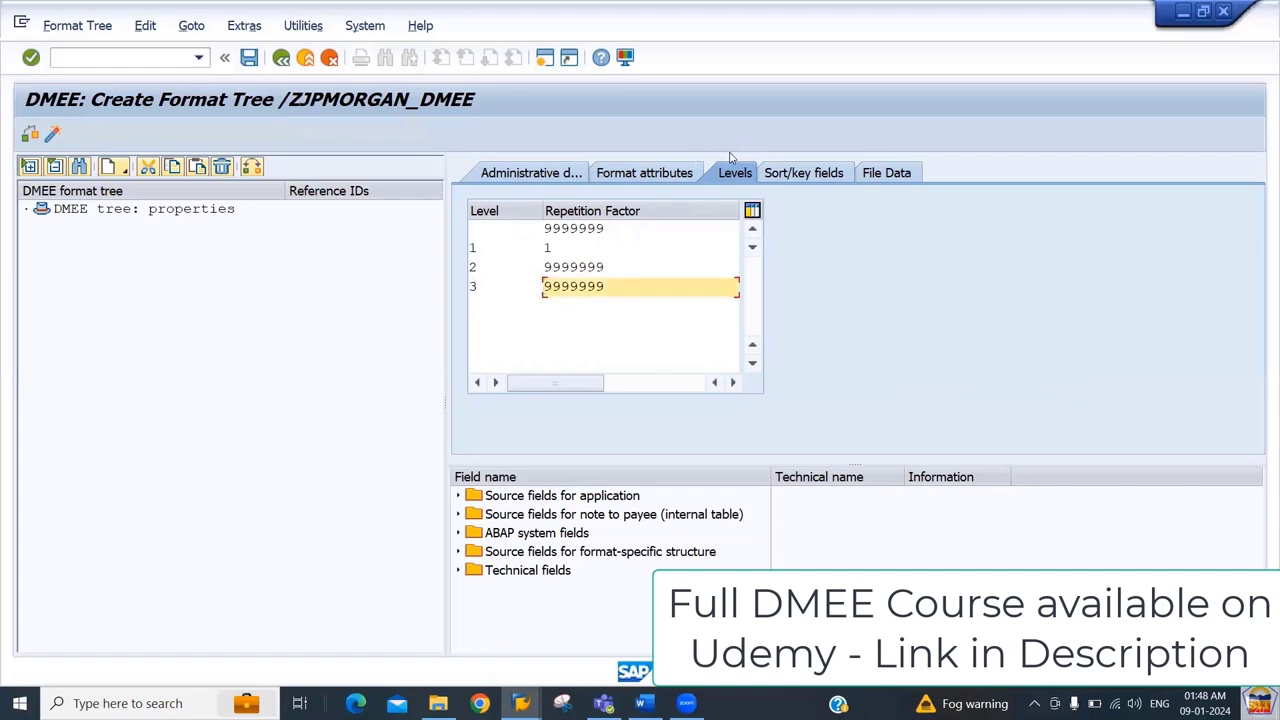
Step: Open the tree's sort/key fields, and examine the sort fields and their field names in the JPMC DMEE Tree Excel workbook
{"action": "left_click", "coordinate": [797, 175]}
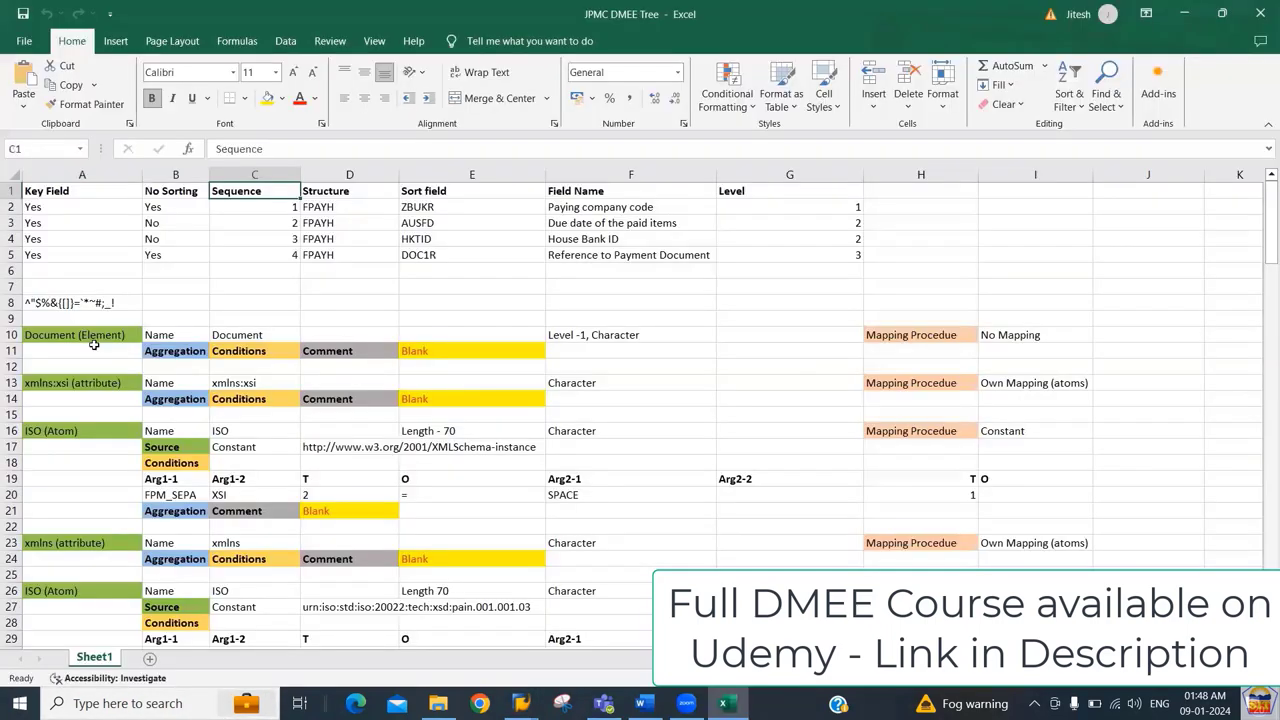
{"action": "key", "text": "Down"}
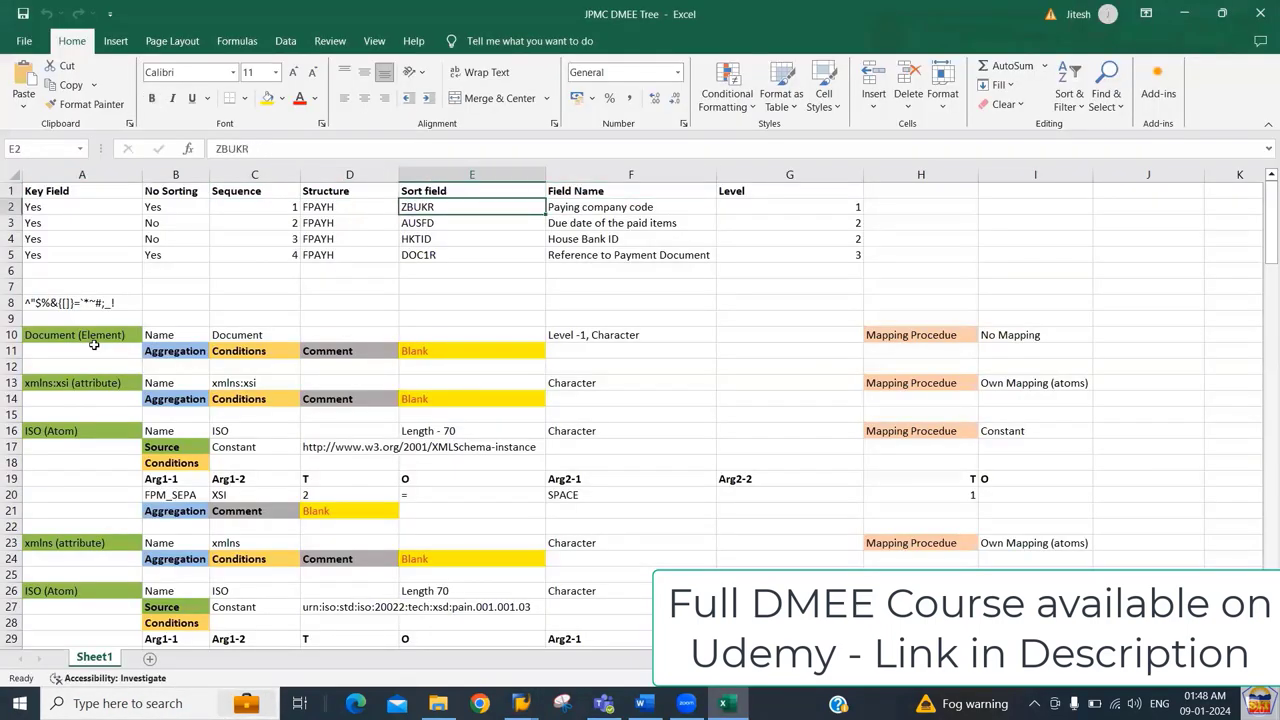
{"action": "key", "text": "shift+Down"}
{"action": "key", "text": "shift+Down"}
{"action": "key", "text": "shift+Down"}
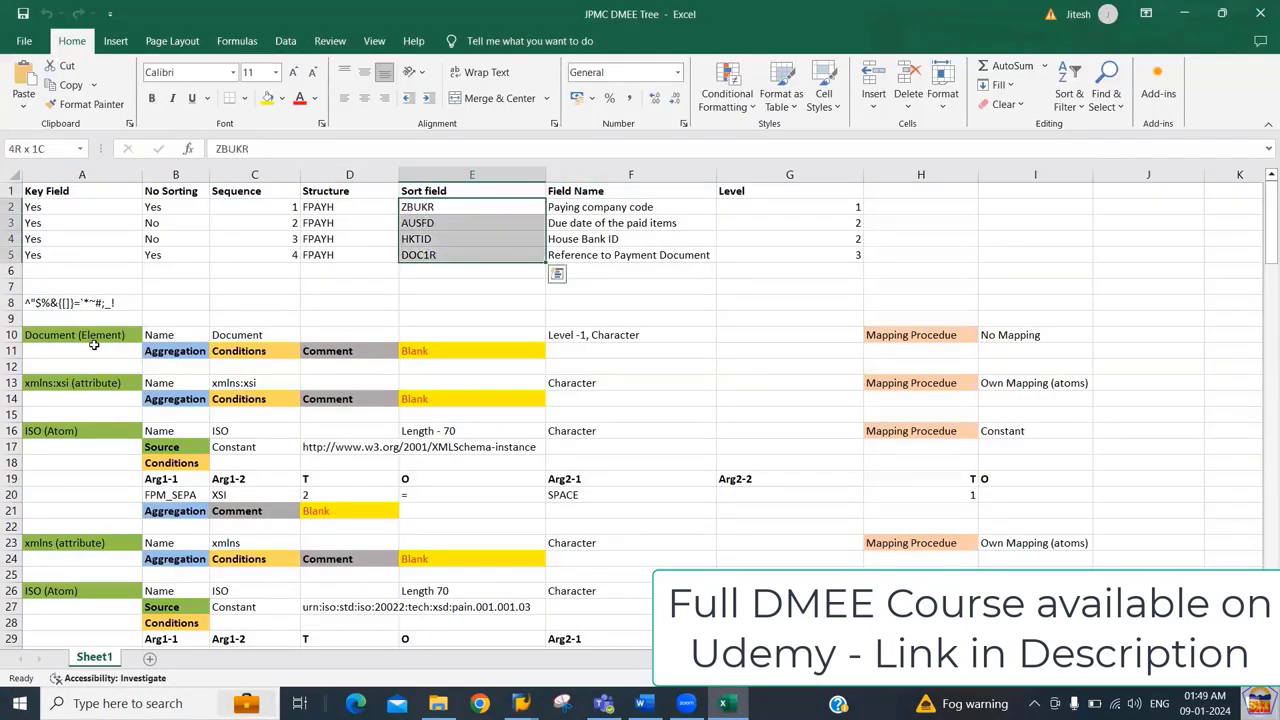
{"action": "key", "text": "ctrl+c"}
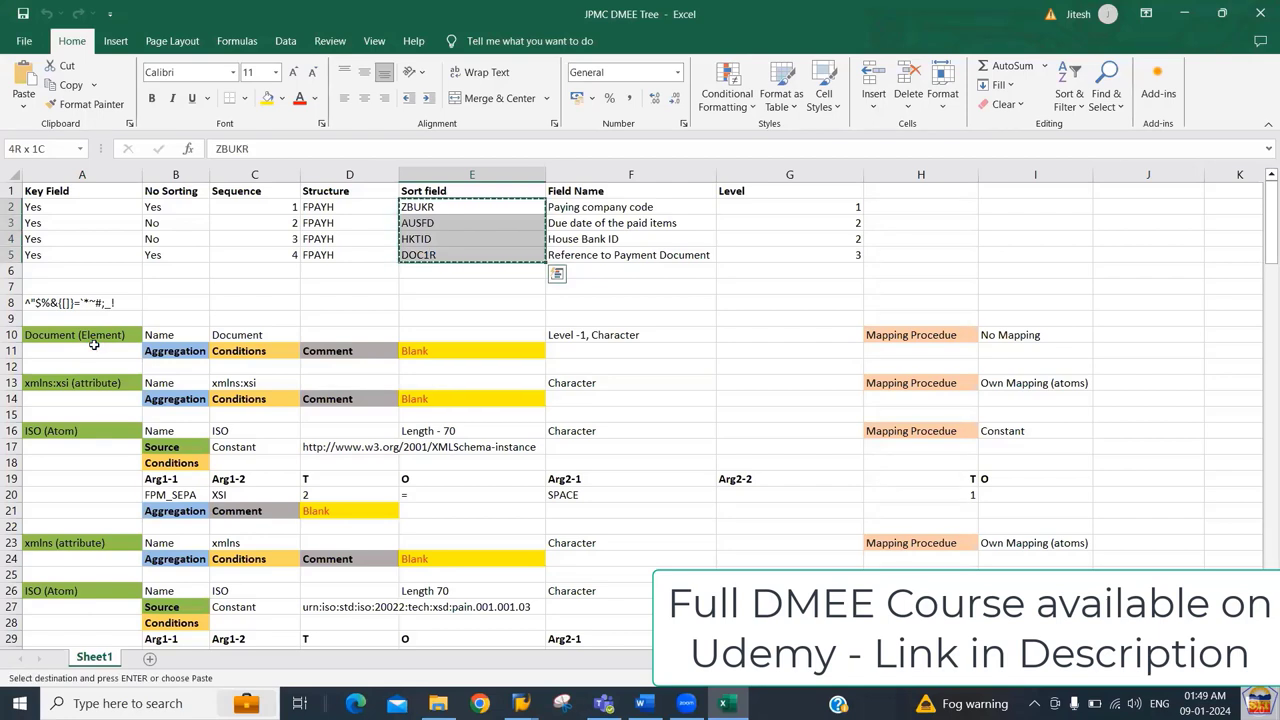
{"action": "key", "text": "Right"}
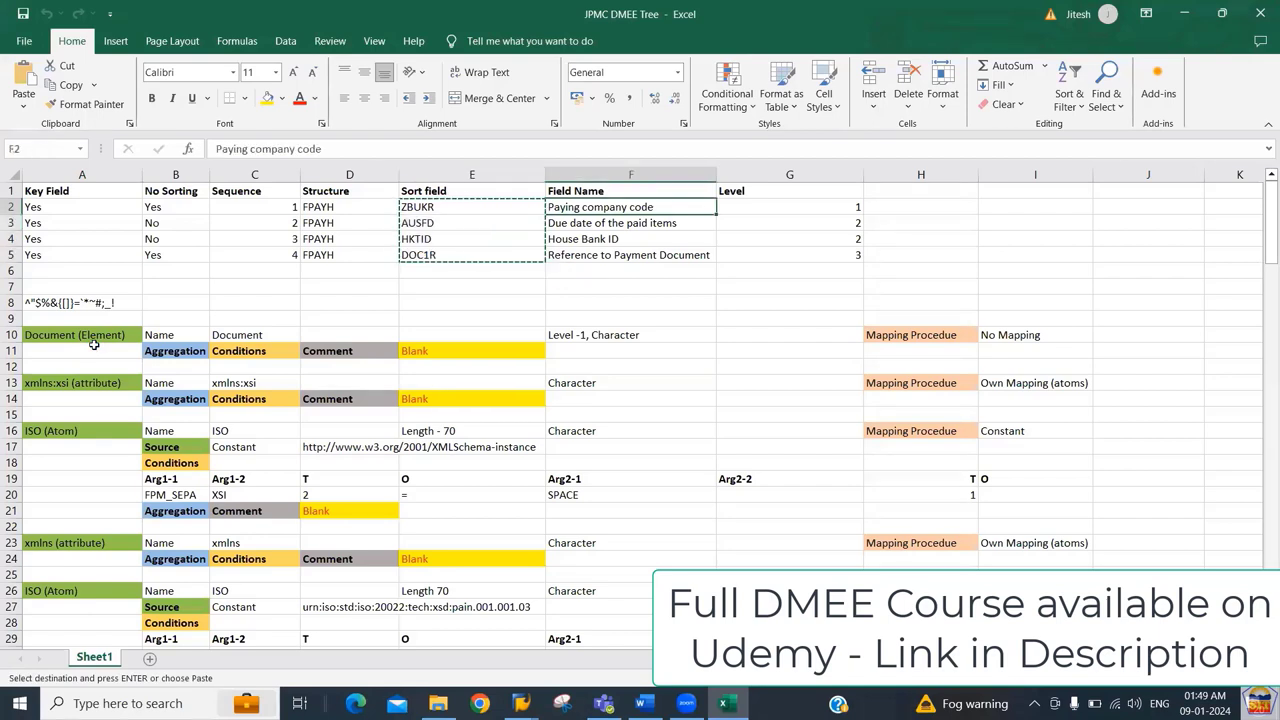
{"action": "key", "text": "Down"}
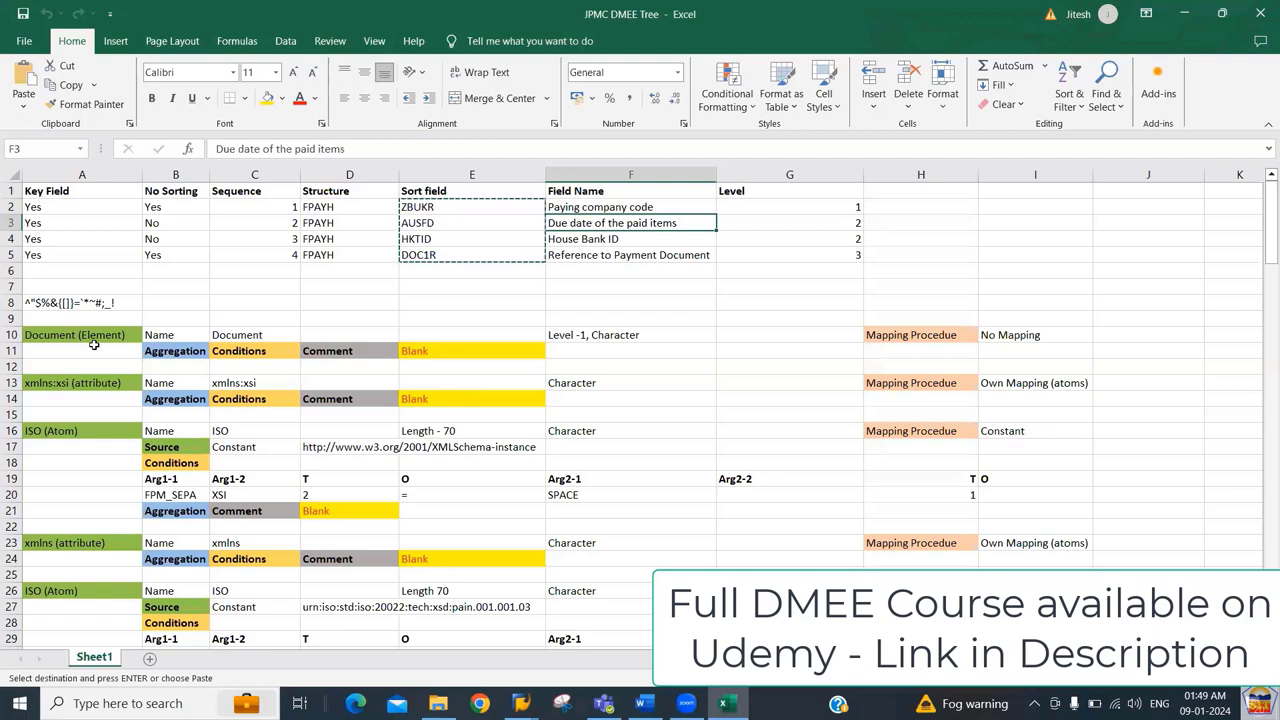
{"action": "key", "text": "Down"}
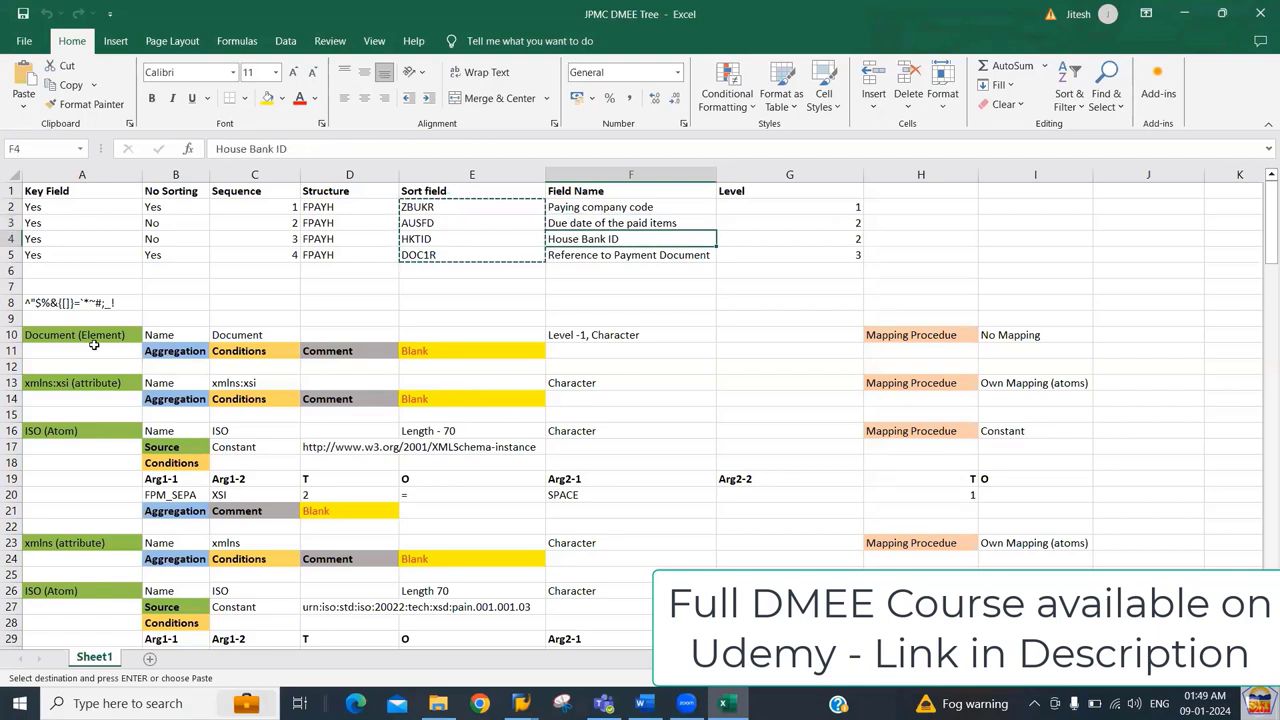
{"action": "key", "text": "Down"}
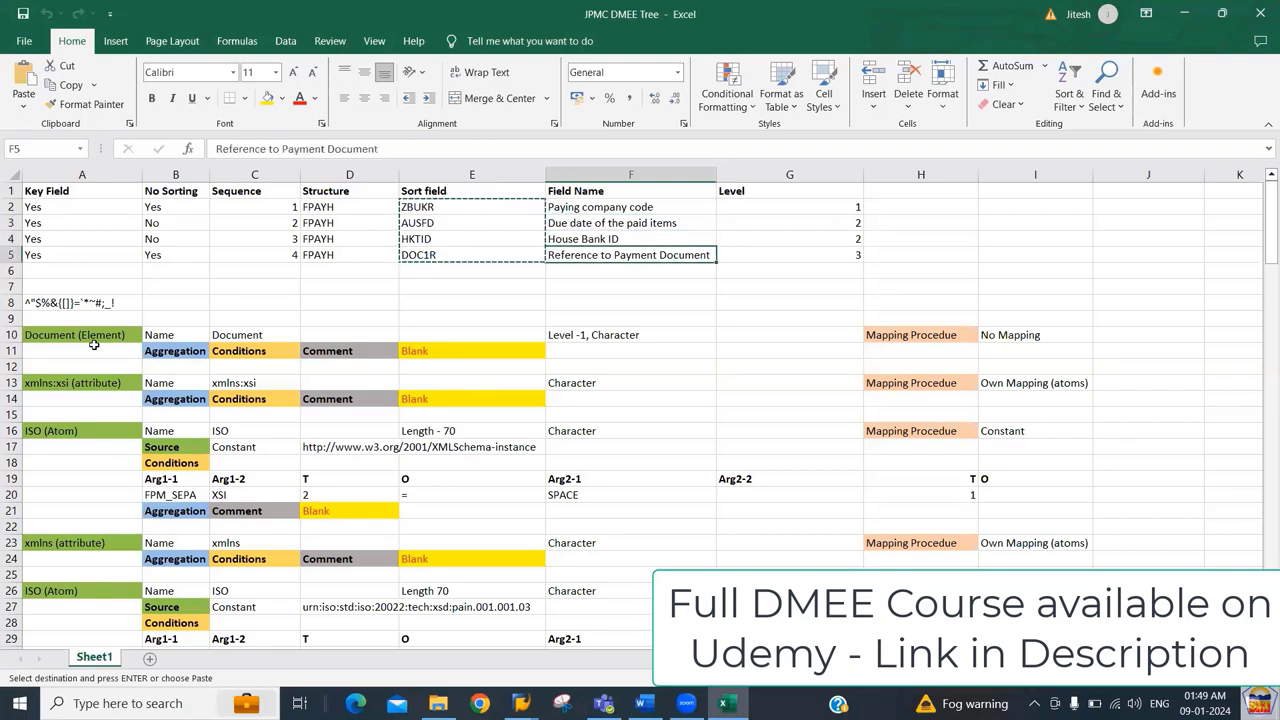
{"action": "key", "text": "alt+Tab"}
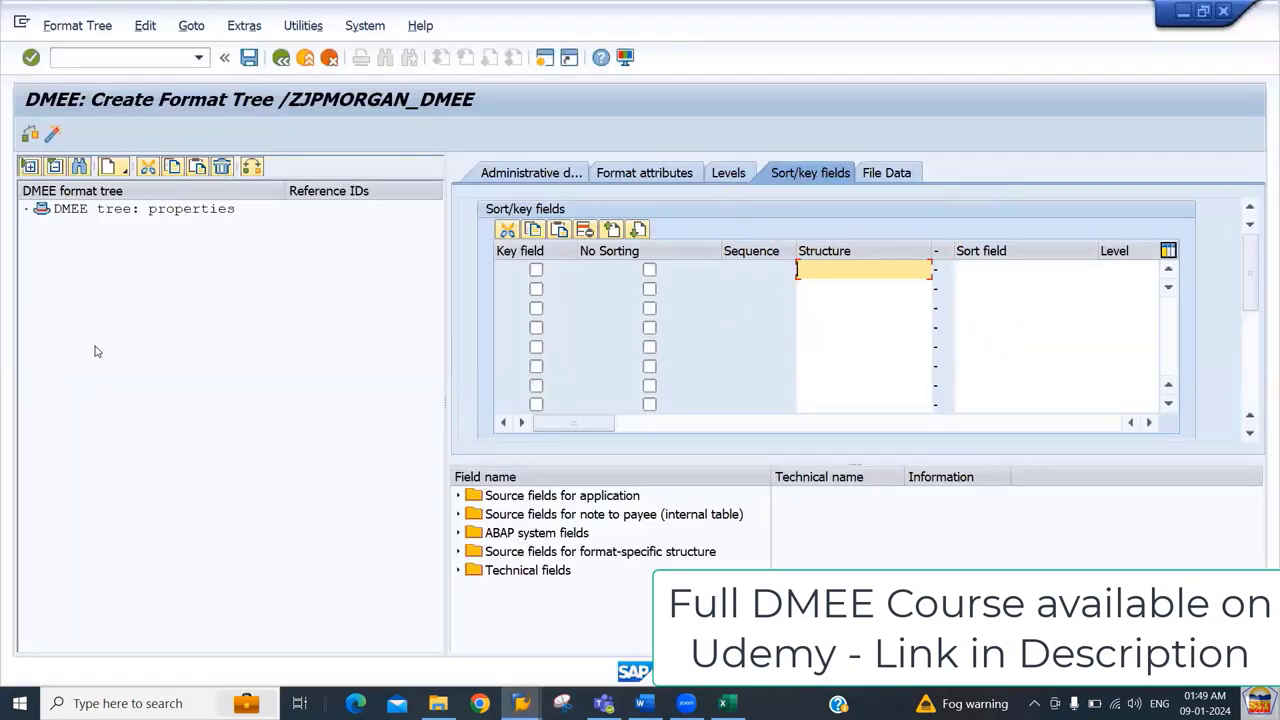
Step: Copy the four FPAYH structure entries from the Excel workbook into the Structure column of the SAP sort/key fields table
{"action": "key", "text": "alt+Tab"}
{"action": "key", "text": "Left"}
{"action": "key", "text": "Left"}
{"action": "key", "text": "Up"}
{"action": "key", "text": "Up"}
{"action": "key", "text": "Up"}
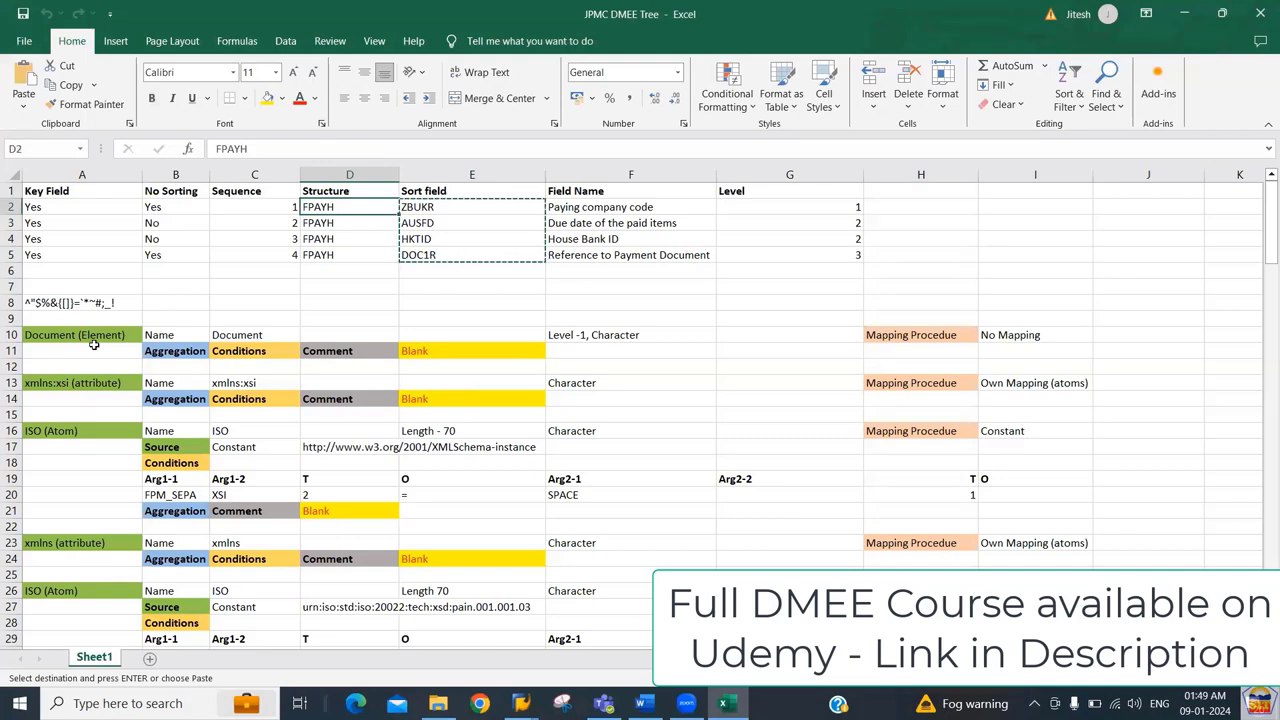
{"action": "key", "text": "alt+Tab"}
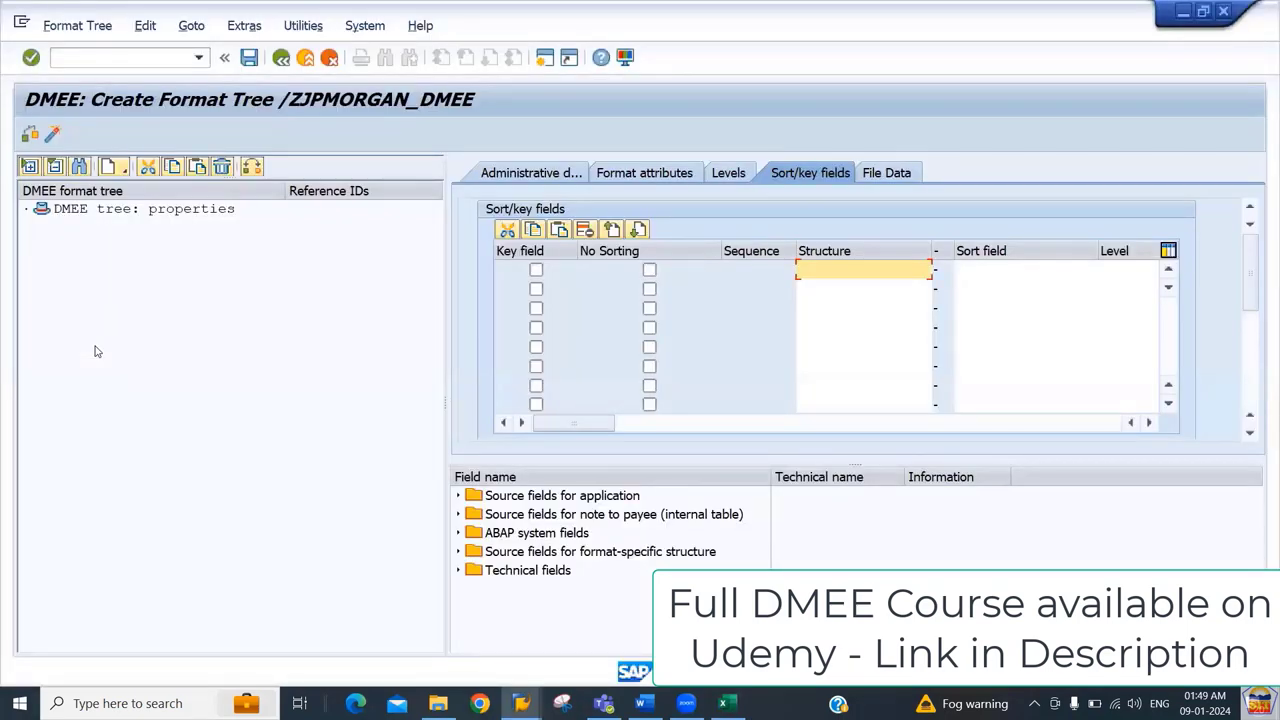
{"action": "key", "text": "alt+Tab"}
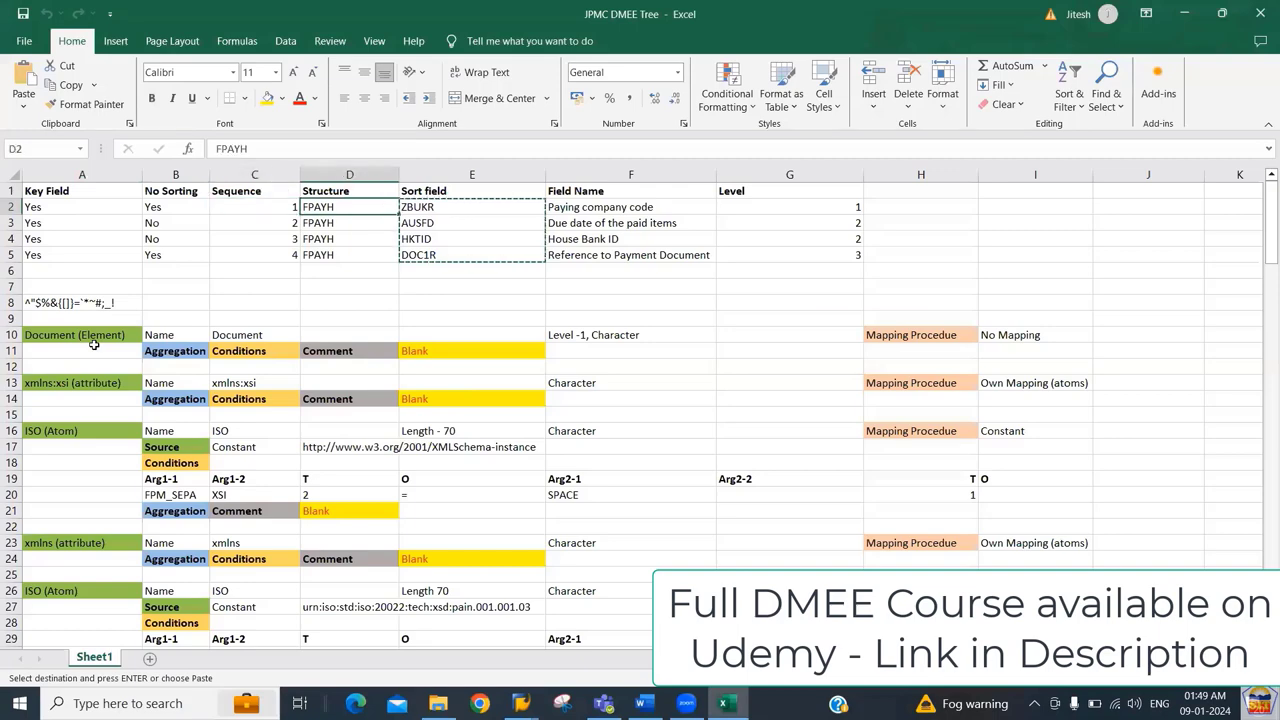
{"action": "key", "text": "shift+Down"}
{"action": "key", "text": "shift+Down"}
{"action": "key", "text": "shift+Down"}
{"action": "key", "text": "ctrl+c"}
{"action": "key", "text": "alt+Tab"}
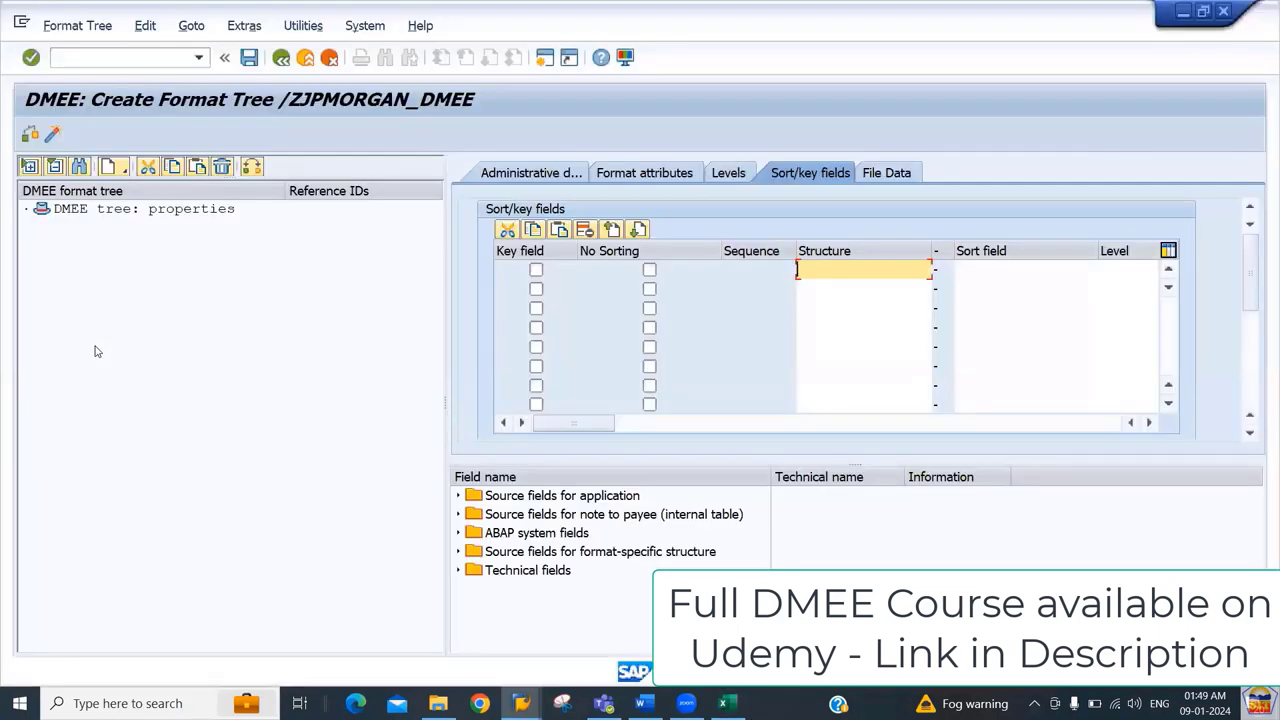
{"action": "key", "text": "ctrl+v"}
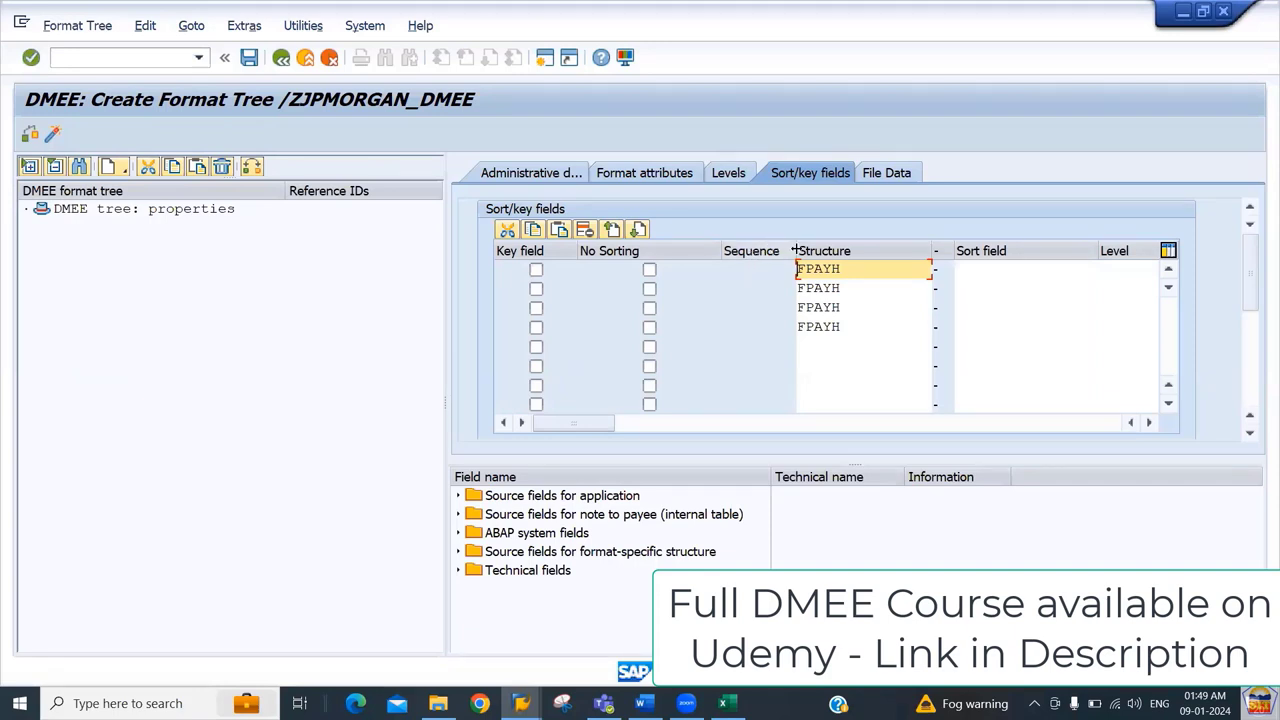
Step: Copy the sort fields ZBUKR, AUSFD, HKTID and DOC1R from the Excel workbook into the FPAYH rows of the SAP tree
{"action": "key", "text": "Tab"}
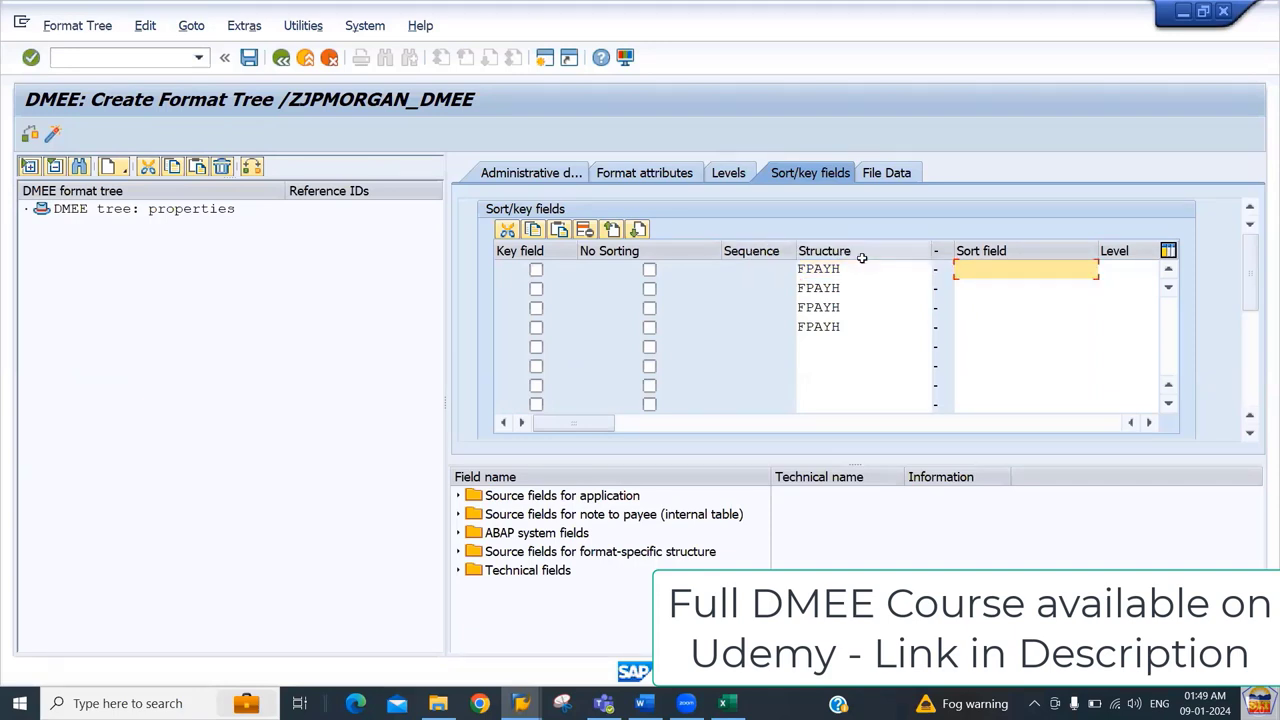
{"action": "key", "text": "alt+Tab"}
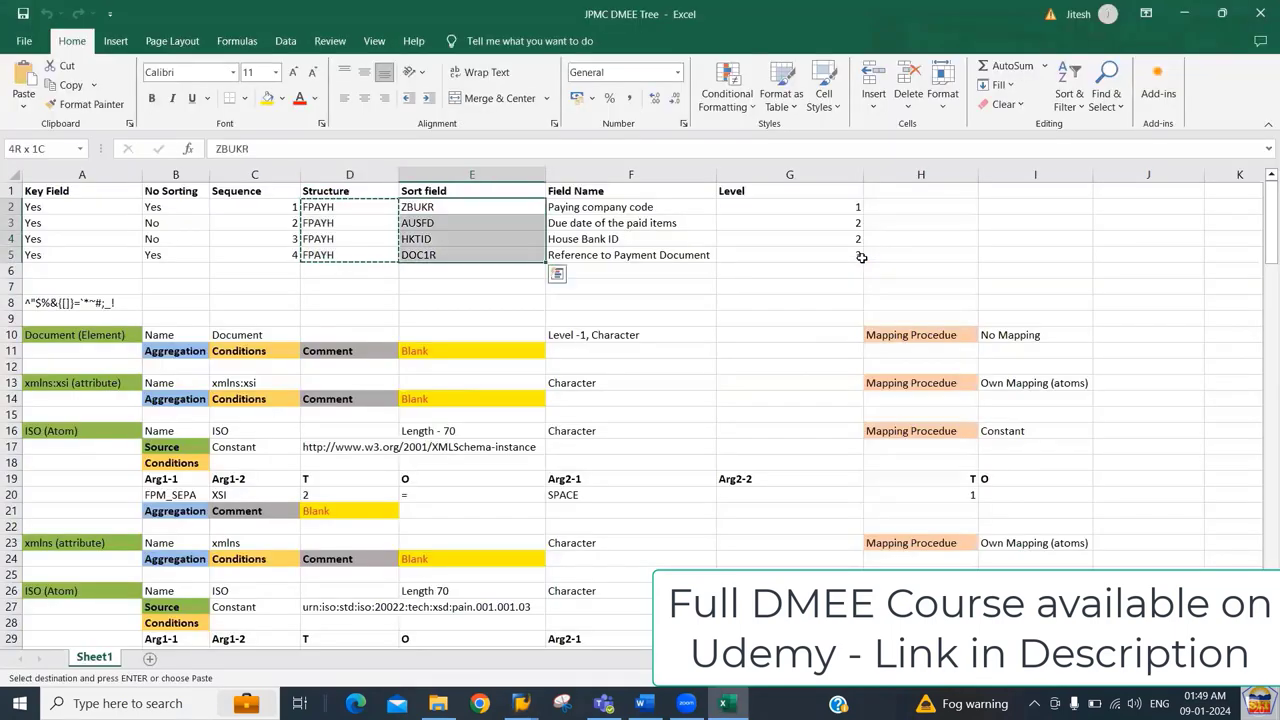
{"action": "key", "text": "alt+Tab"}
{"action": "key", "text": "ctrl+v"}
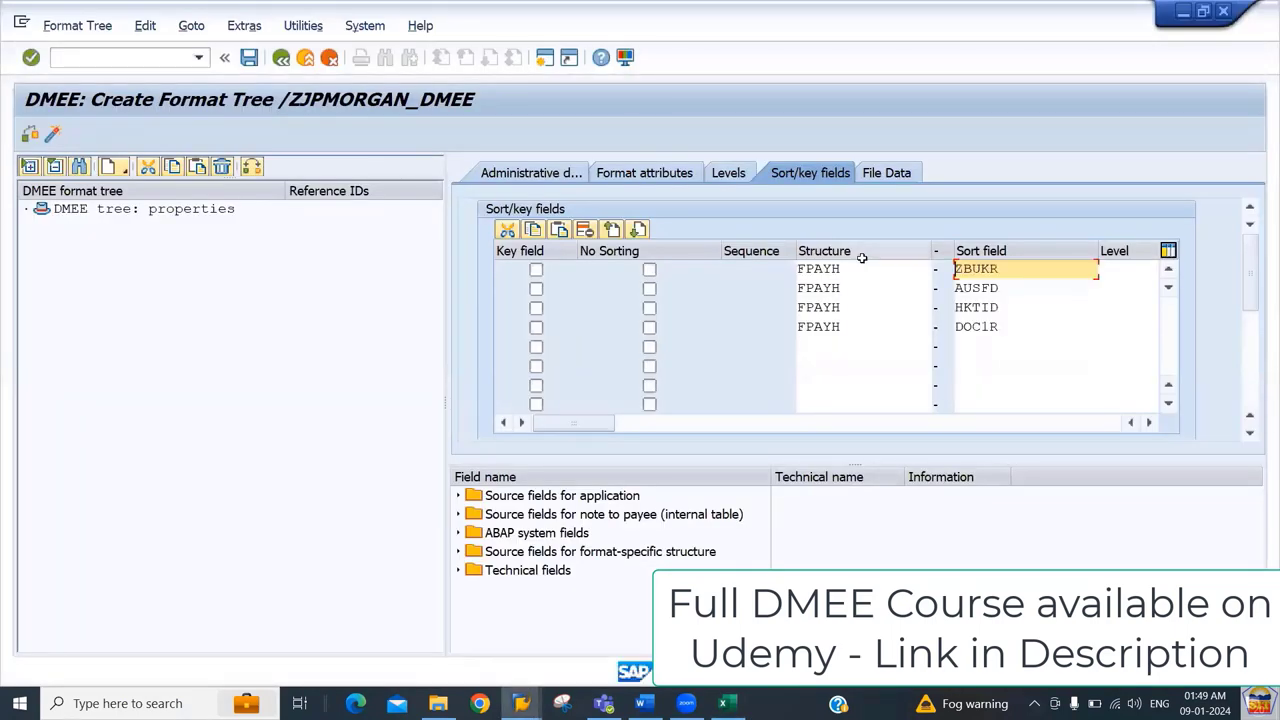
Step: Assign level 1 to ZBUKR, level 2 to AUSFD and HKTID, and level 3 to DOC1R
{"action": "key", "text": "Tab"}
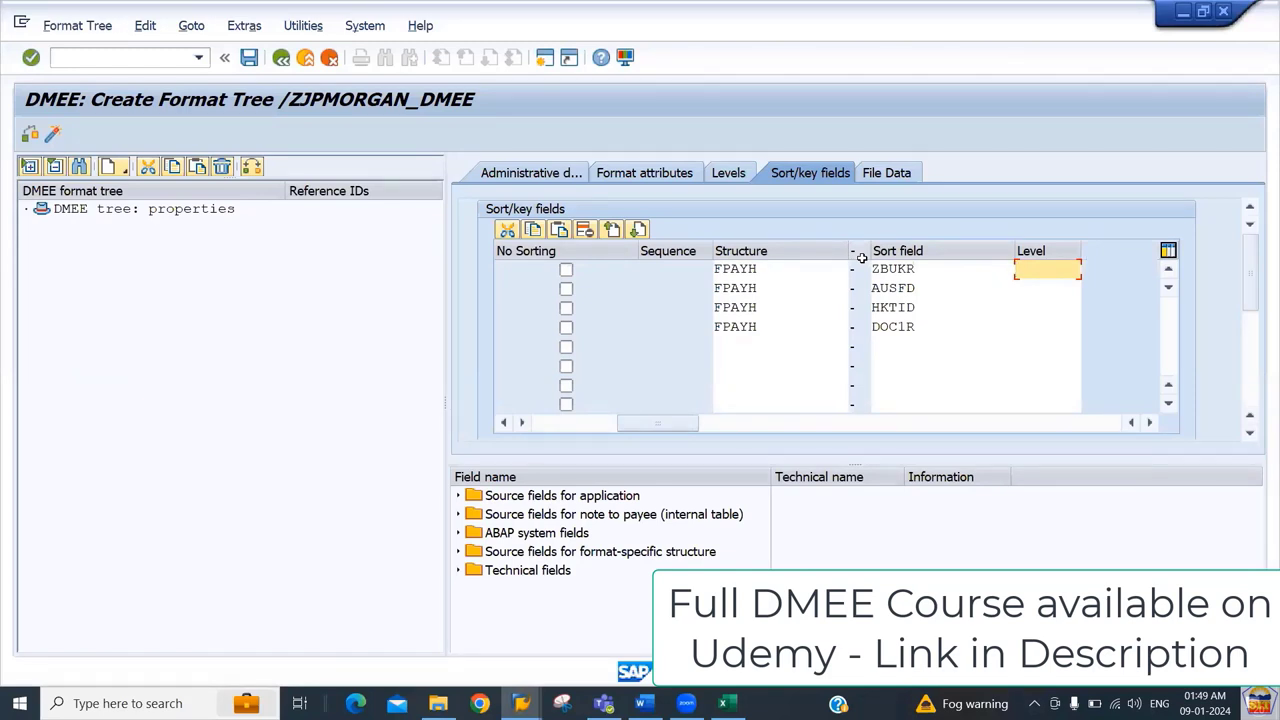
{"action": "type", "text": "1"}
{"action": "key", "text": "Down"}
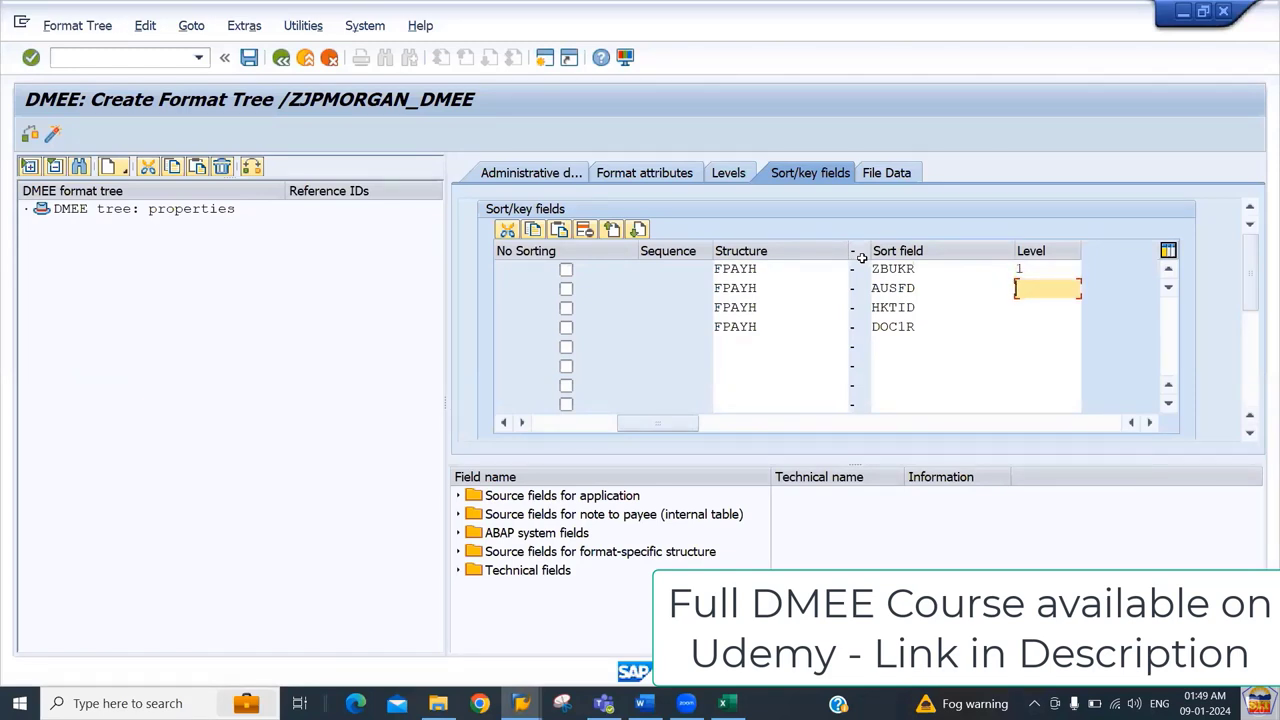
{"action": "type", "text": "2"}
{"action": "key", "text": "Down"}
{"action": "type", "text": "2"}
{"action": "key", "text": "Down"}
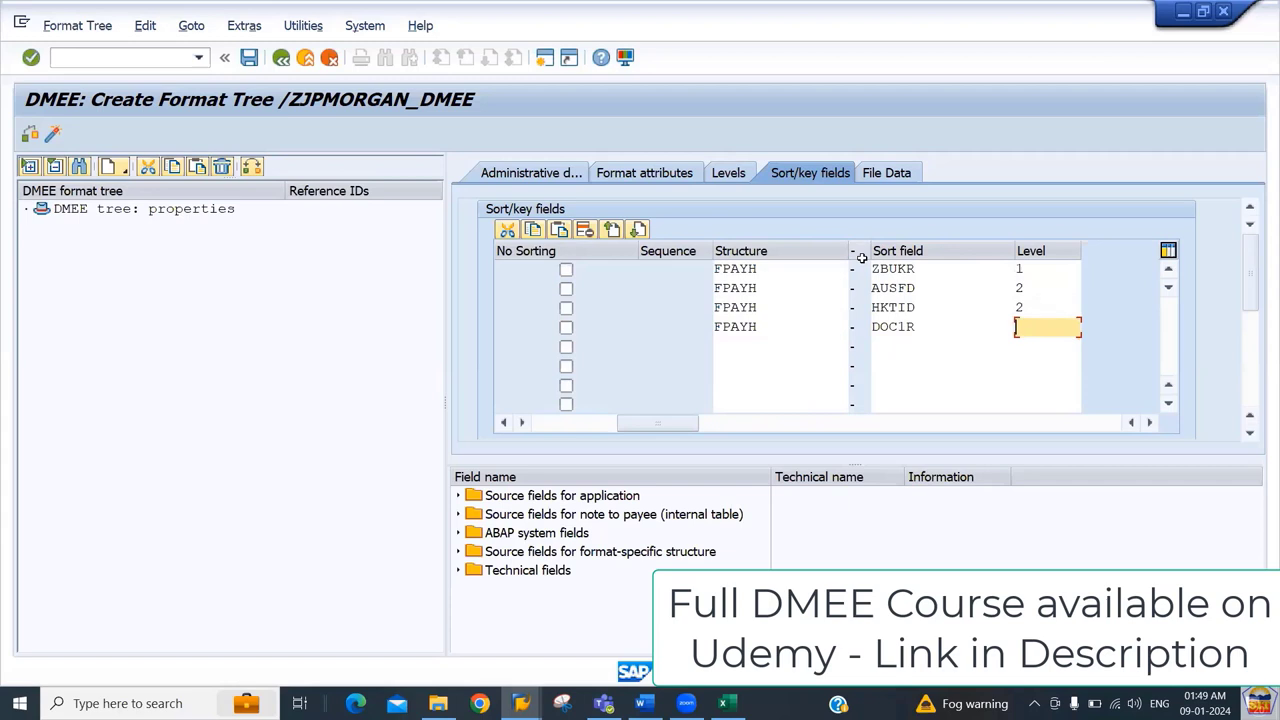
{"action": "type", "text": "3"}
{"action": "key", "text": "Return"}
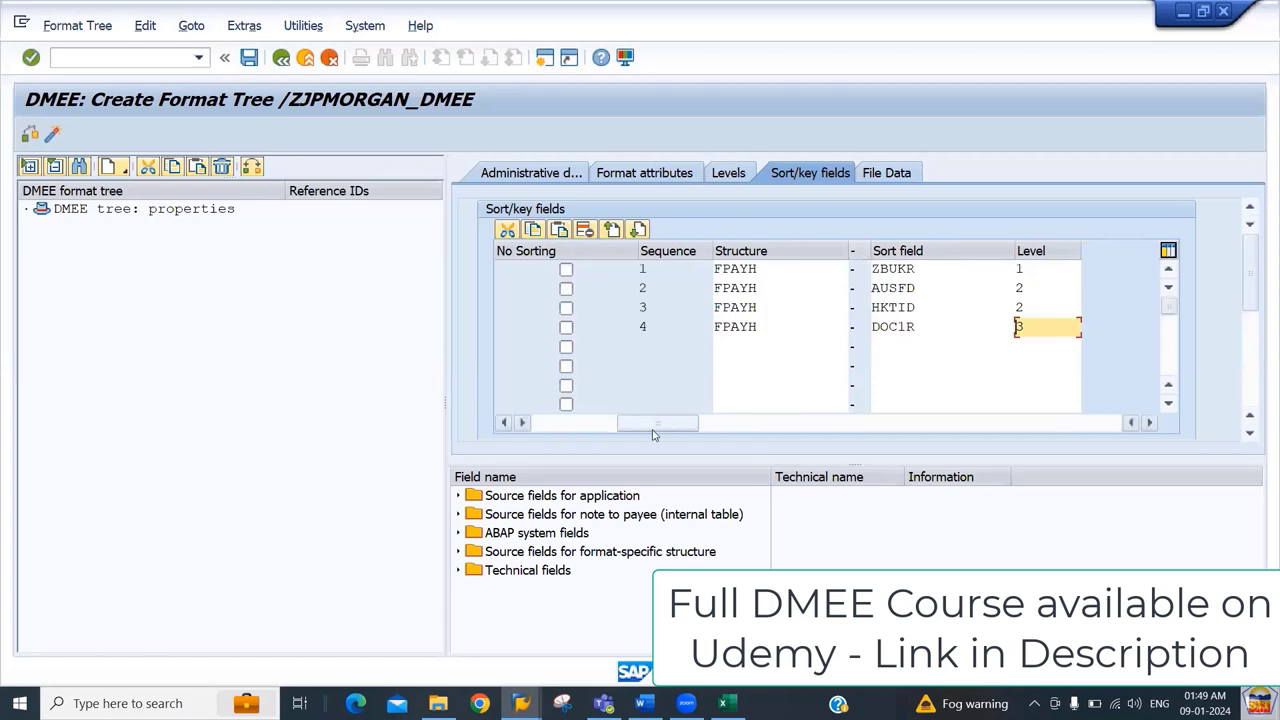
Step: Mark all four sort fields, ZBUKR, AUSFD, HKTID and DOC1R, as key fields
{"action": "left_click_drag", "start_coordinate": [652, 434], "coordinate": [569, 429]}
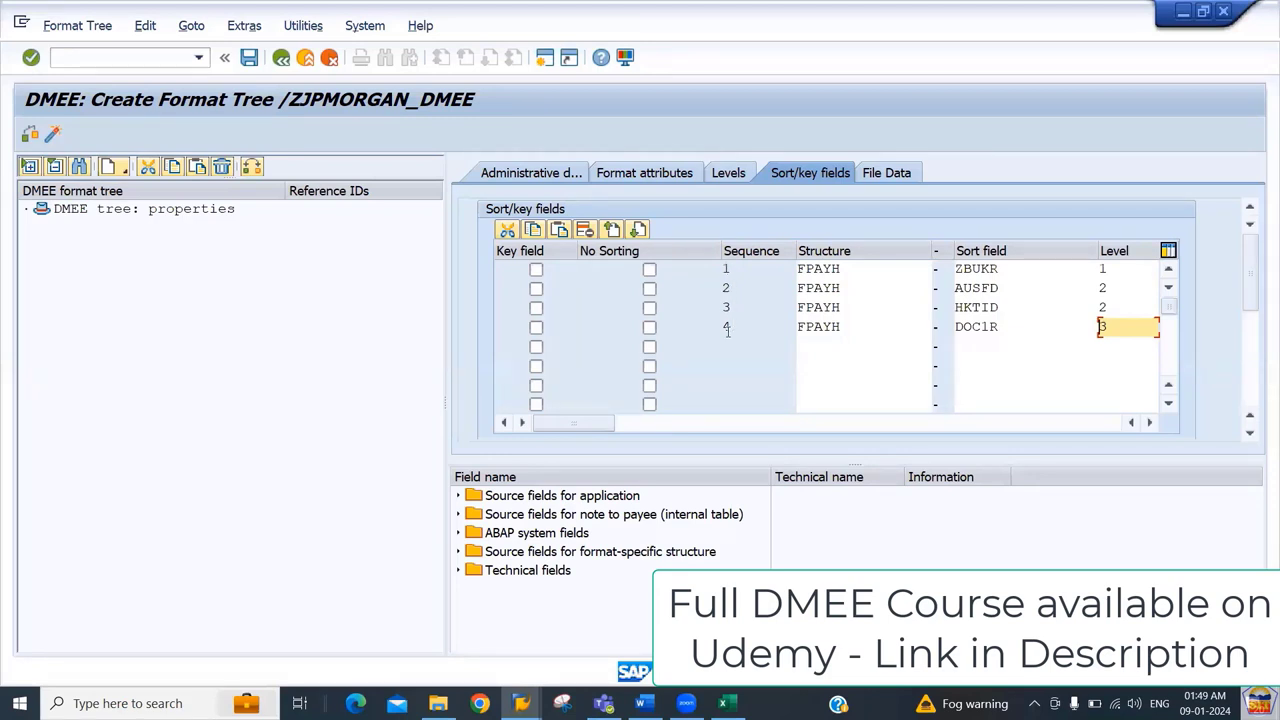
{"action": "left_click", "coordinate": [536, 270]}
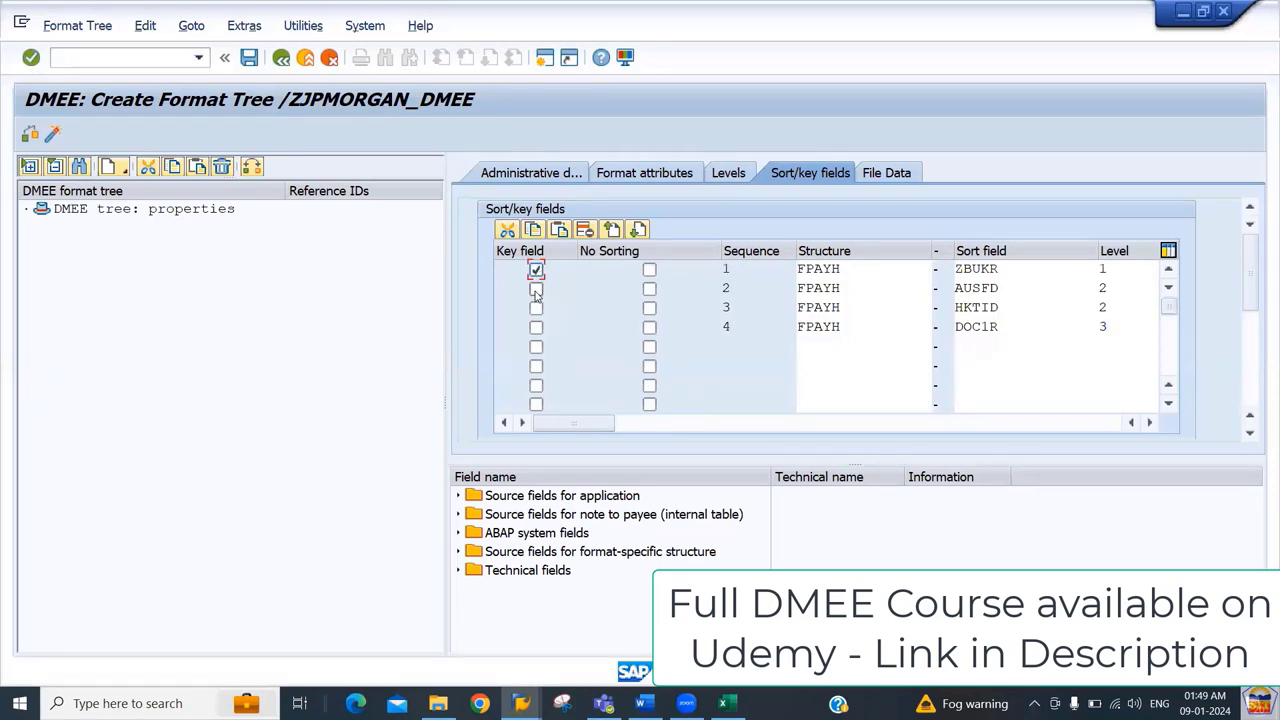
{"action": "left_click", "coordinate": [536, 289]}
{"action": "left_click", "coordinate": [536, 308]}
{"action": "left_click", "coordinate": [537, 328]}
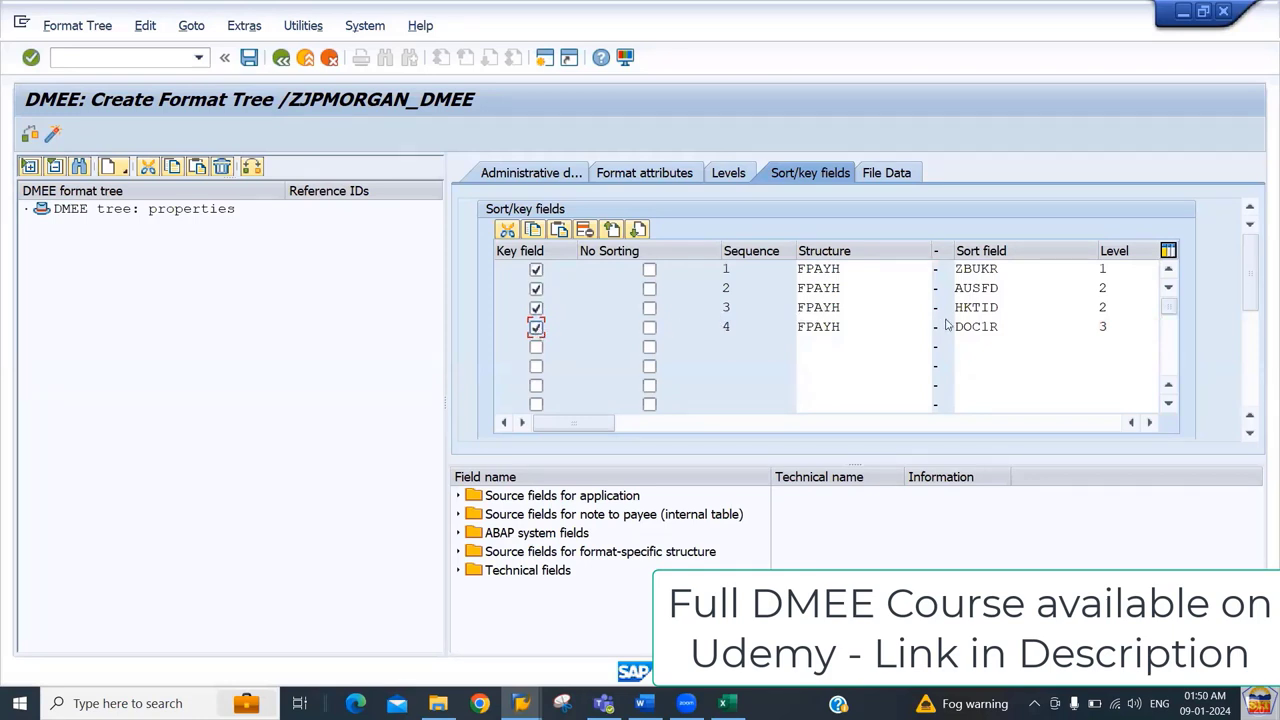
Step: Turn on No Sorting for the DOC1R and AUSFD sort fields
{"action": "double_click", "coordinate": [976, 307]}
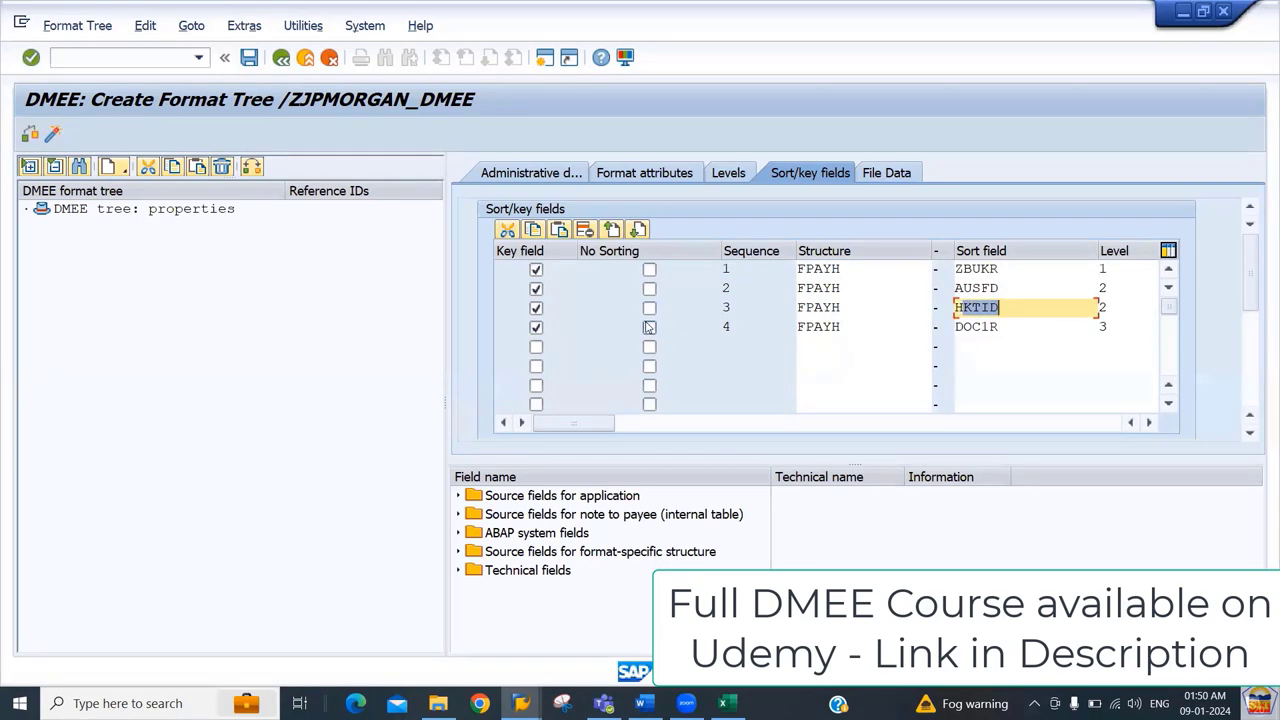
{"action": "left_click", "coordinate": [649, 328]}
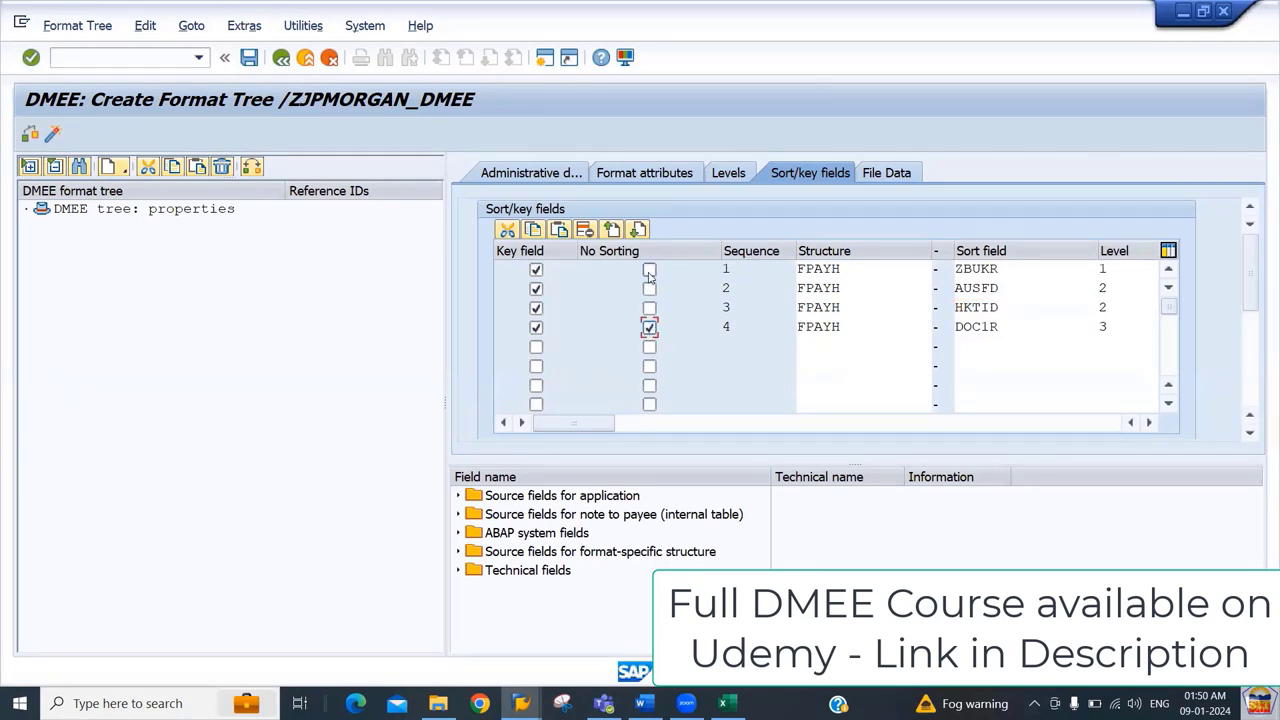
{"action": "left_click", "coordinate": [649, 288]}
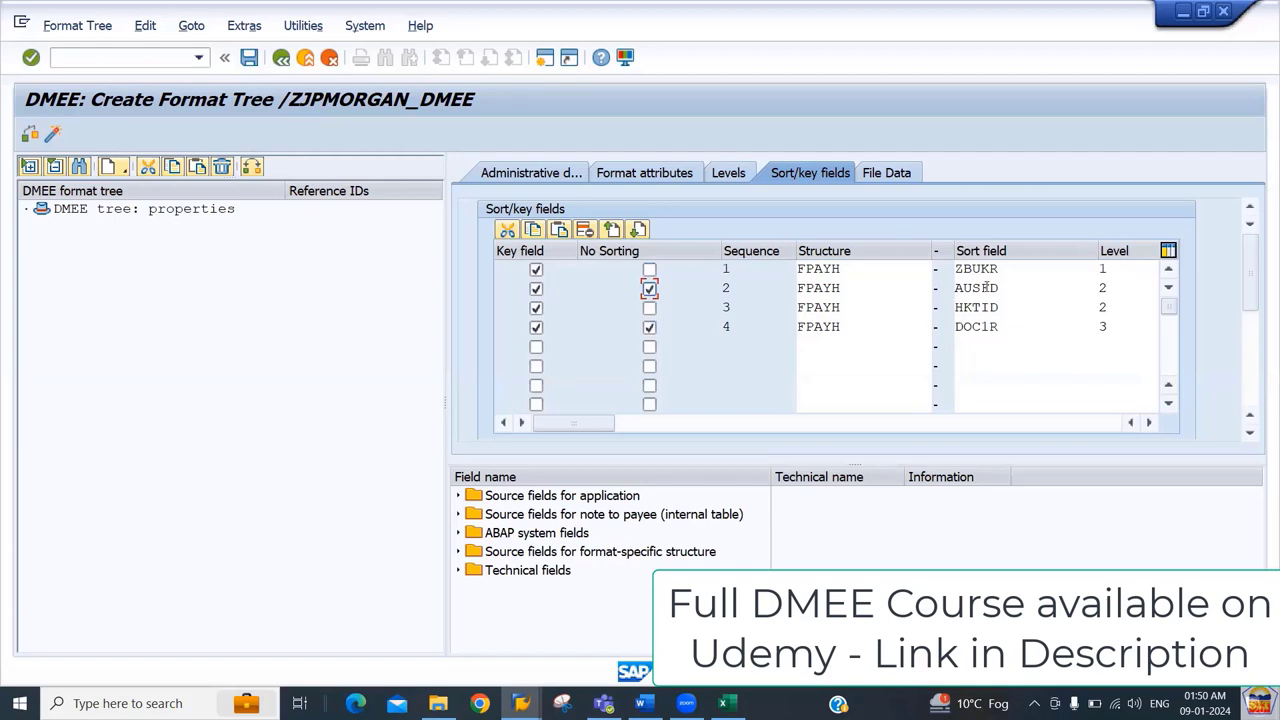
{"action": "left_click", "coordinate": [985, 287]}
{"action": "left_click_drag", "start_coordinate": [972, 288], "coordinate": [1000, 288]}
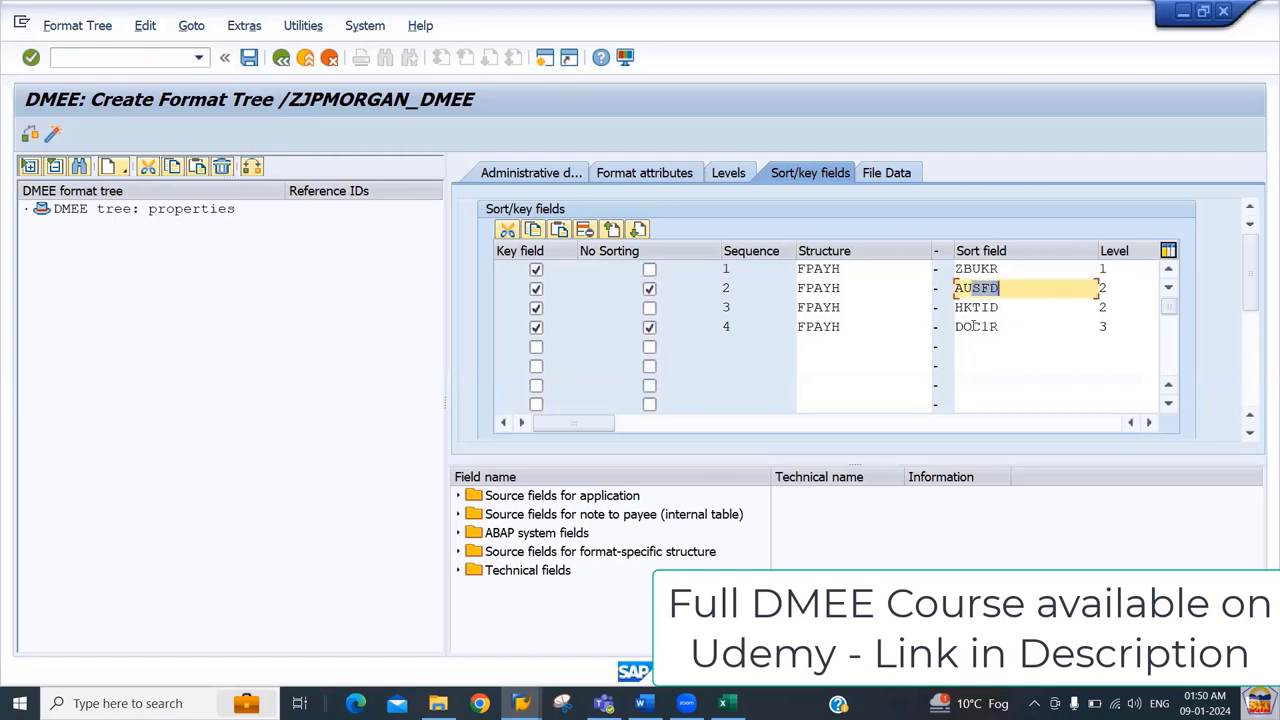
Step: Copy the special characters ^"$%&{[]}=`*~#;_! from the Excel workbook into the SAP tree's file data and set them as not allowed
{"action": "left_click_drag", "start_coordinate": [966, 329], "coordinate": [1017, 333]}
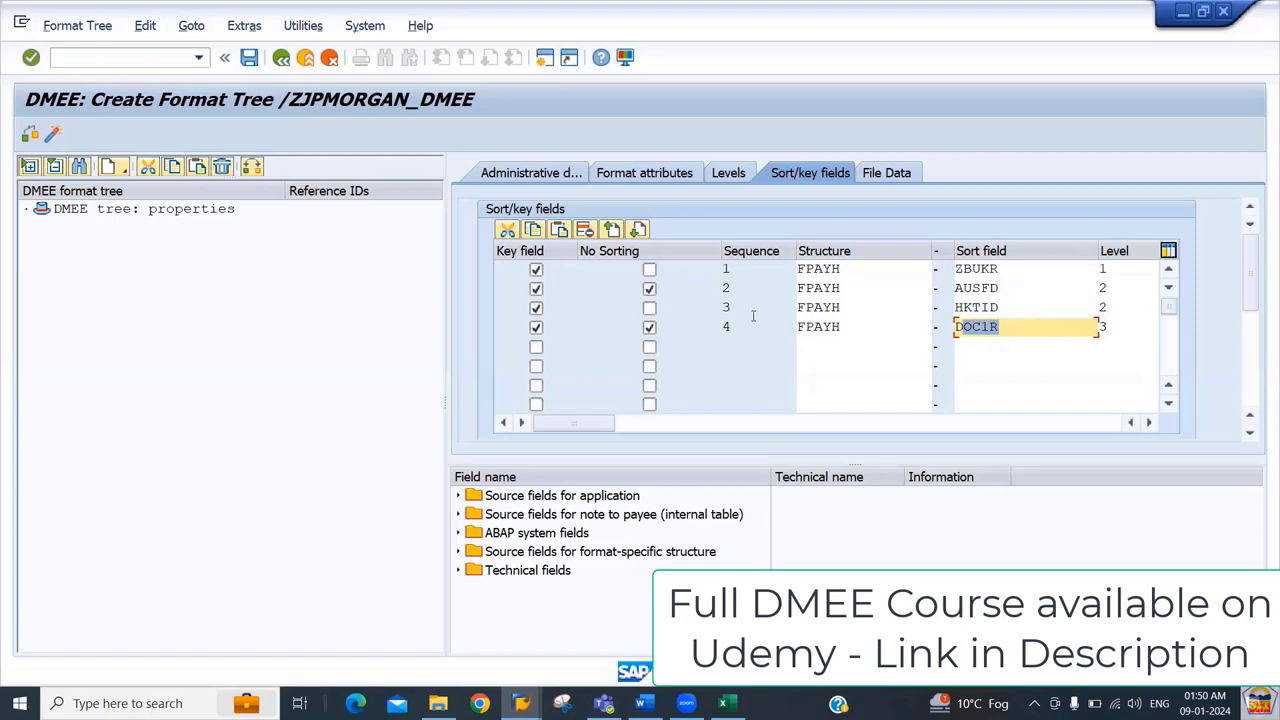
{"action": "left_click", "coordinate": [889, 177]}
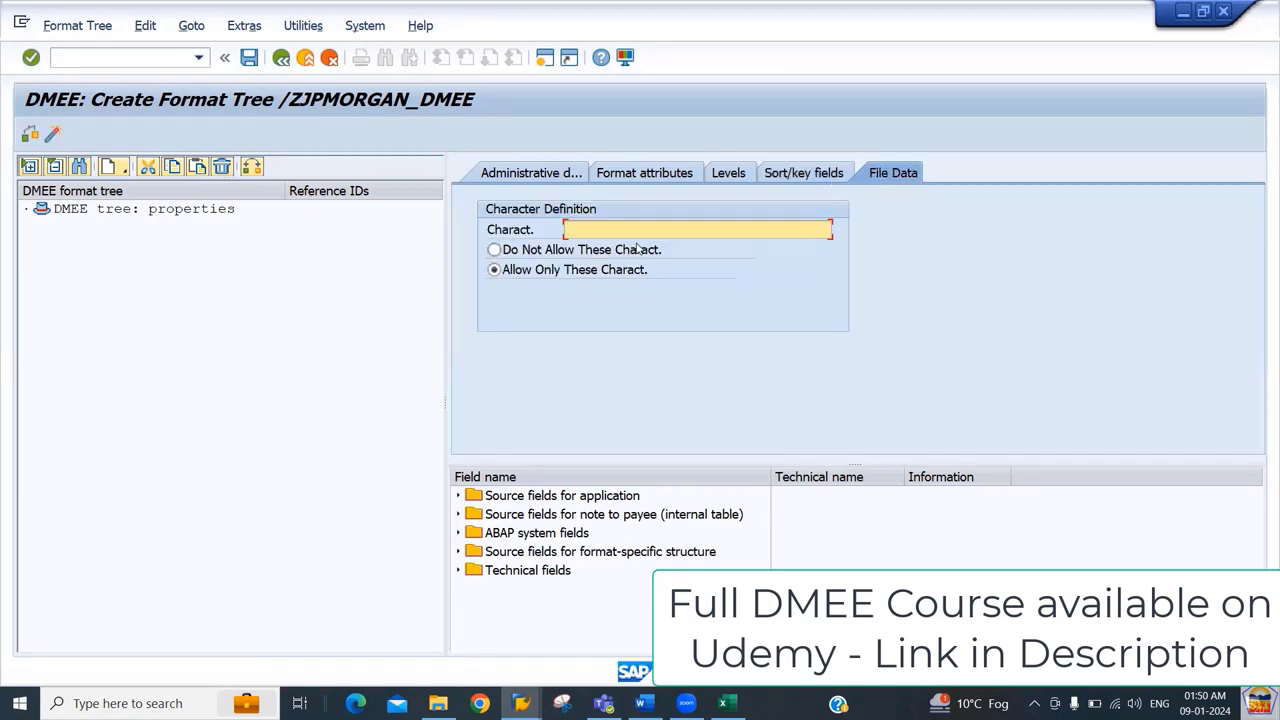
{"action": "key", "text": "alt+Tab"}
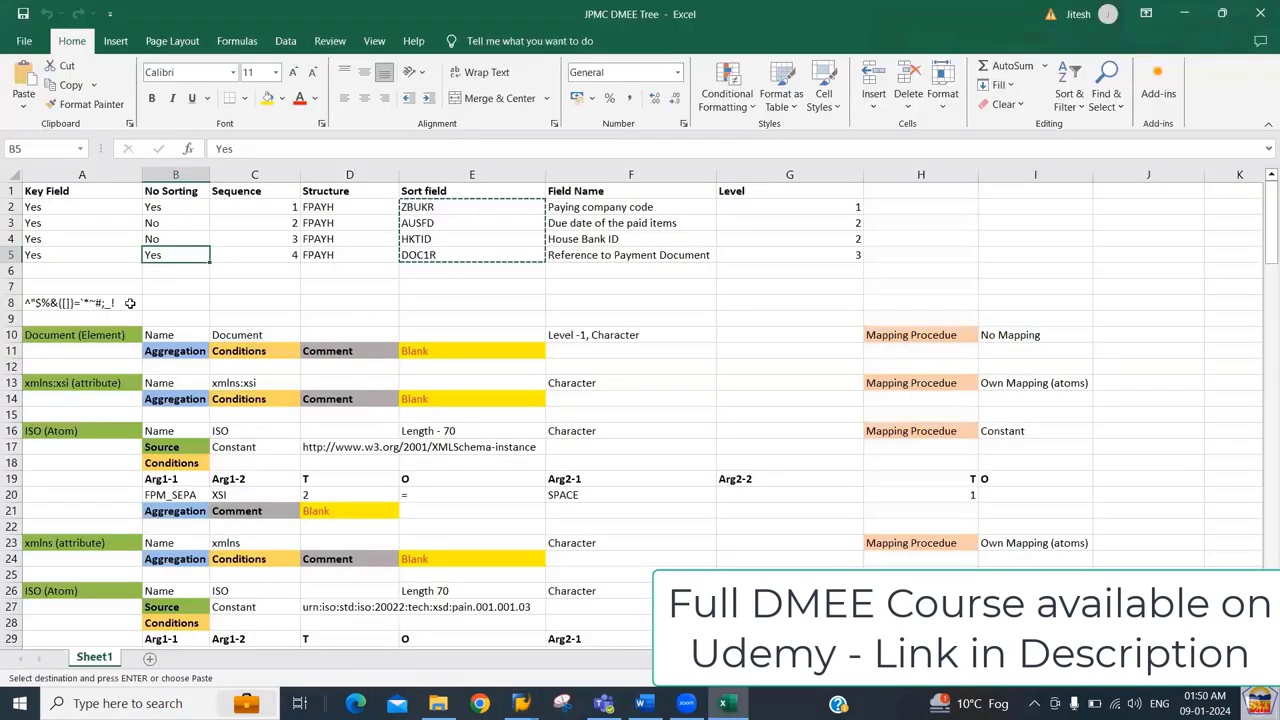
{"action": "left_click", "coordinate": [99, 303]}
{"action": "key", "text": "ctrl+c"}
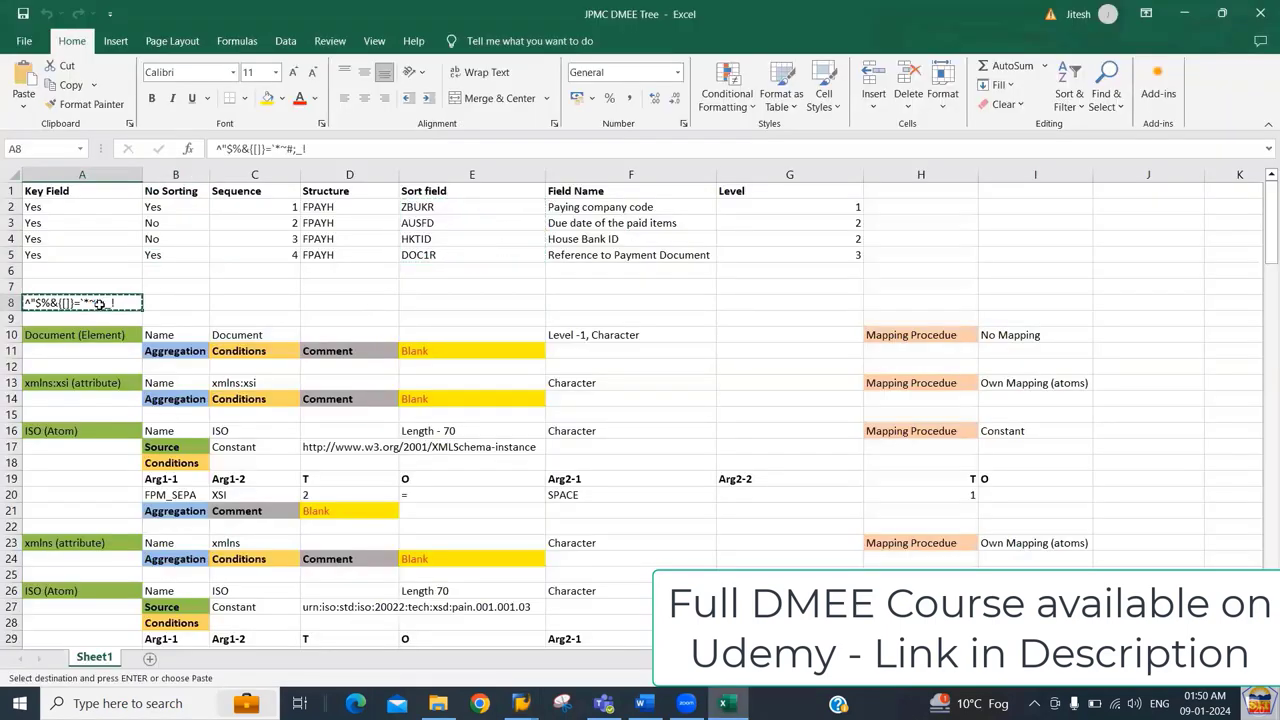
{"action": "key", "text": "alt+Tab"}
{"action": "key", "text": "ctrl+v"}
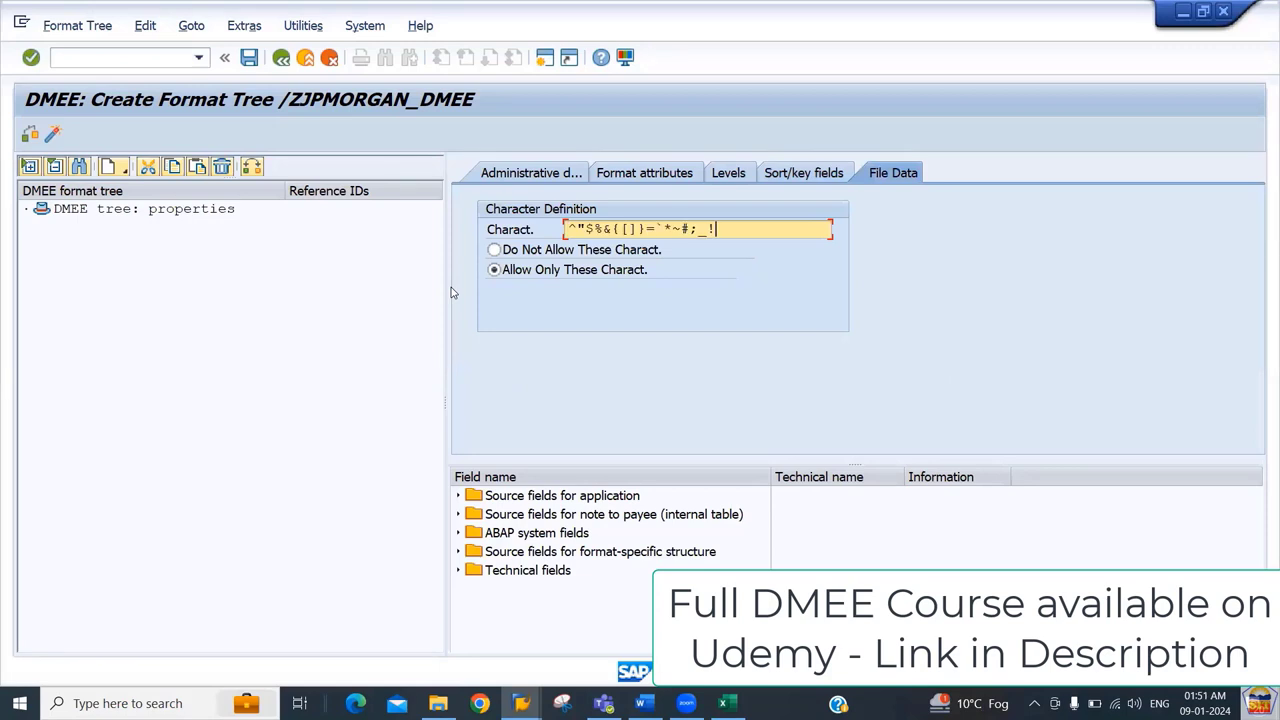
{"action": "left_click", "coordinate": [514, 256]}
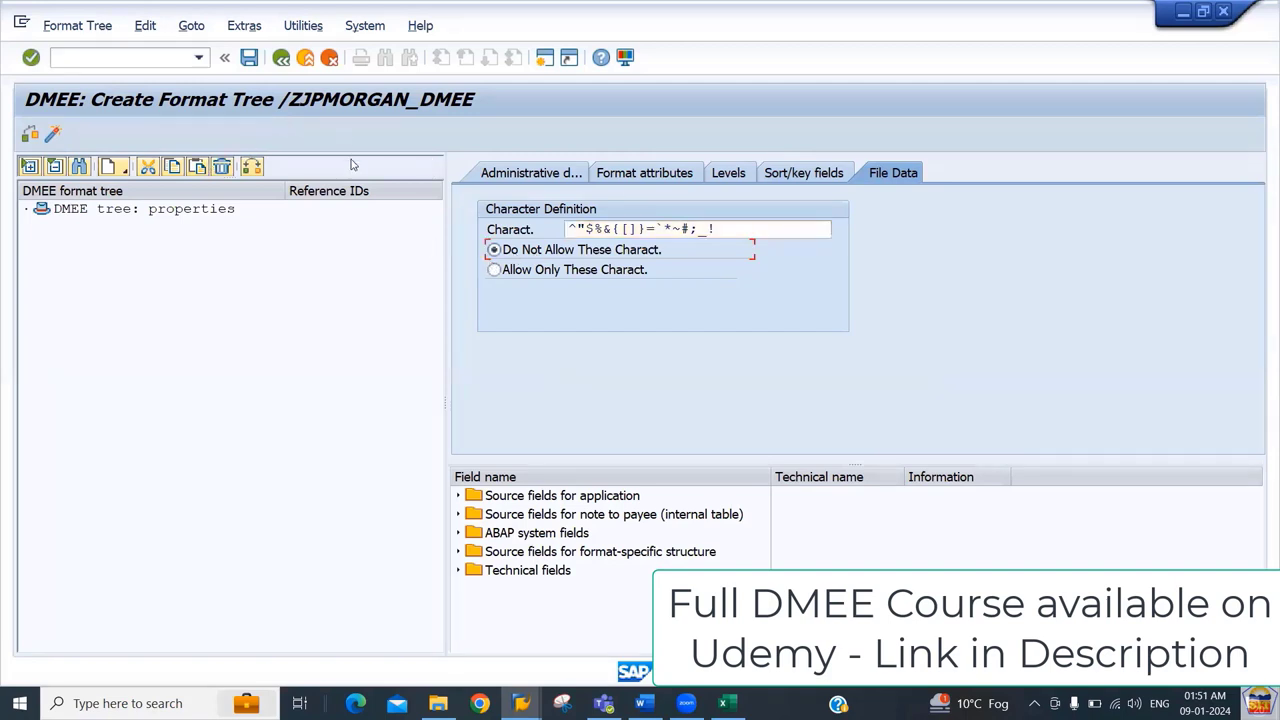
Step: Save the format tree /ZJPMORGAN_DMEE and reopen it in change mode
{"action": "left_click", "coordinate": [249, 60]}
{"action": "key", "text": "Return"}
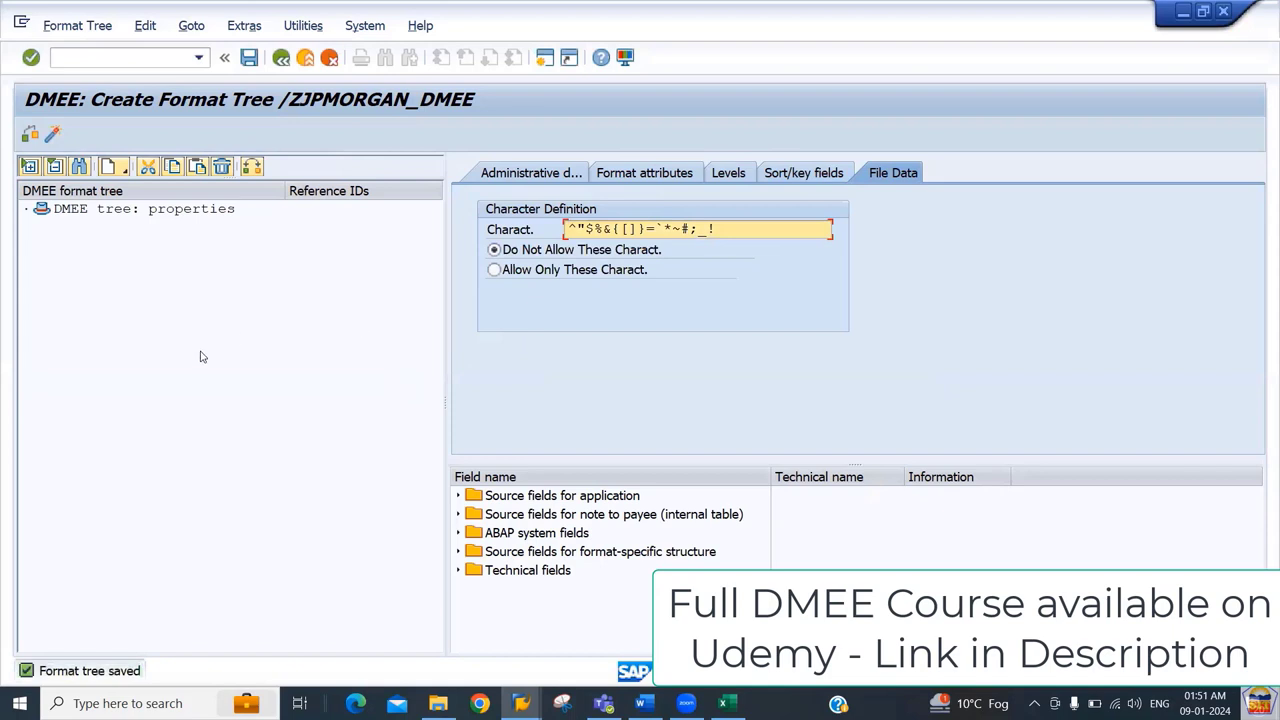
{"action": "left_click", "coordinate": [282, 60]}
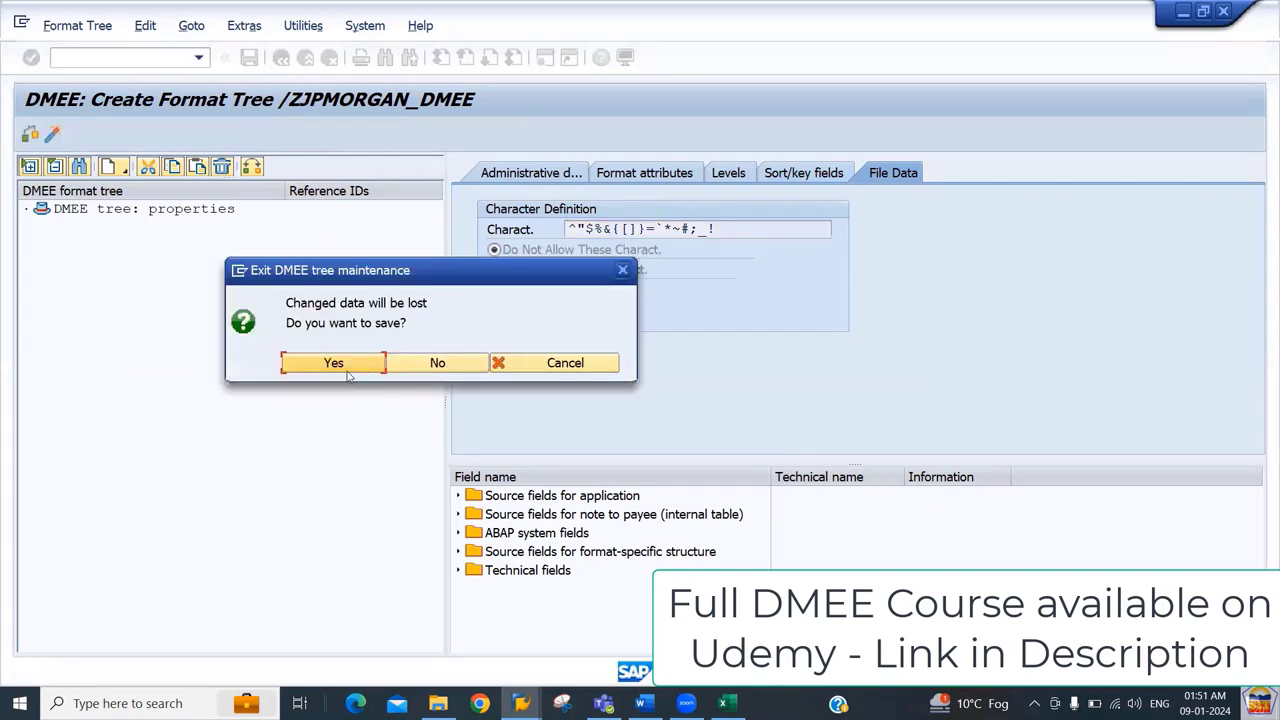
{"action": "left_click", "coordinate": [334, 364]}
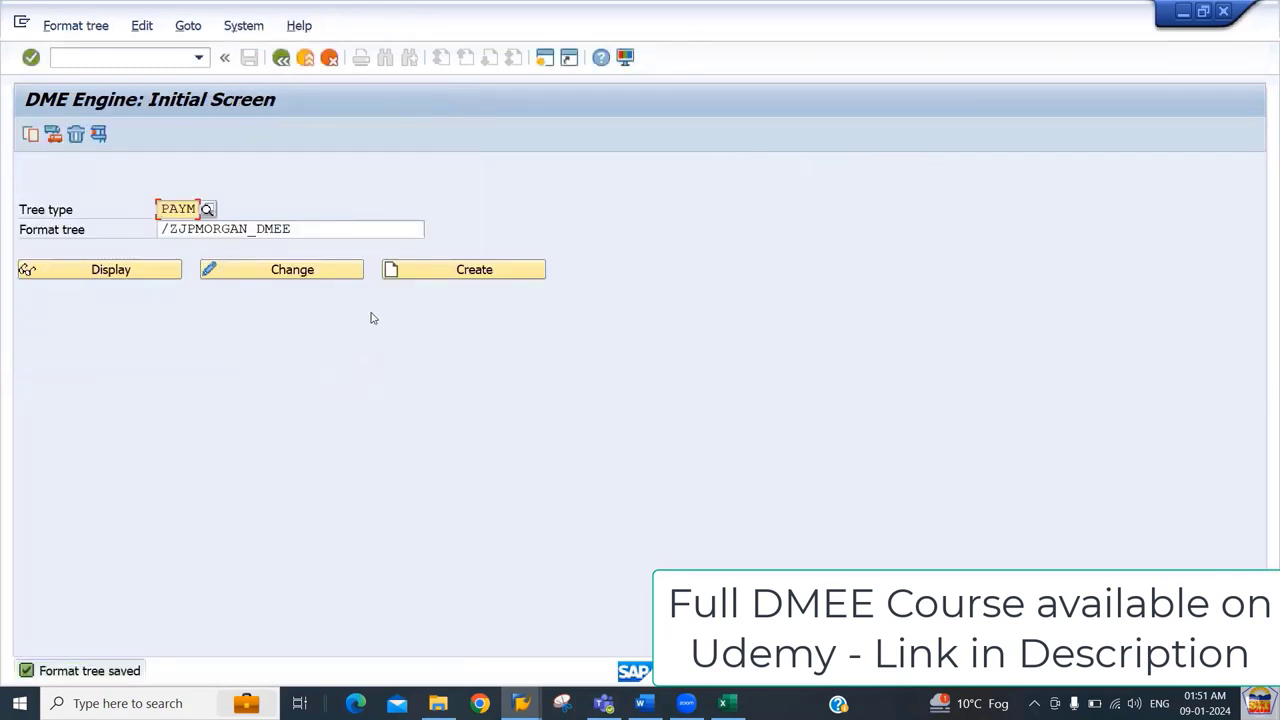
{"action": "left_click", "coordinate": [329, 278]}
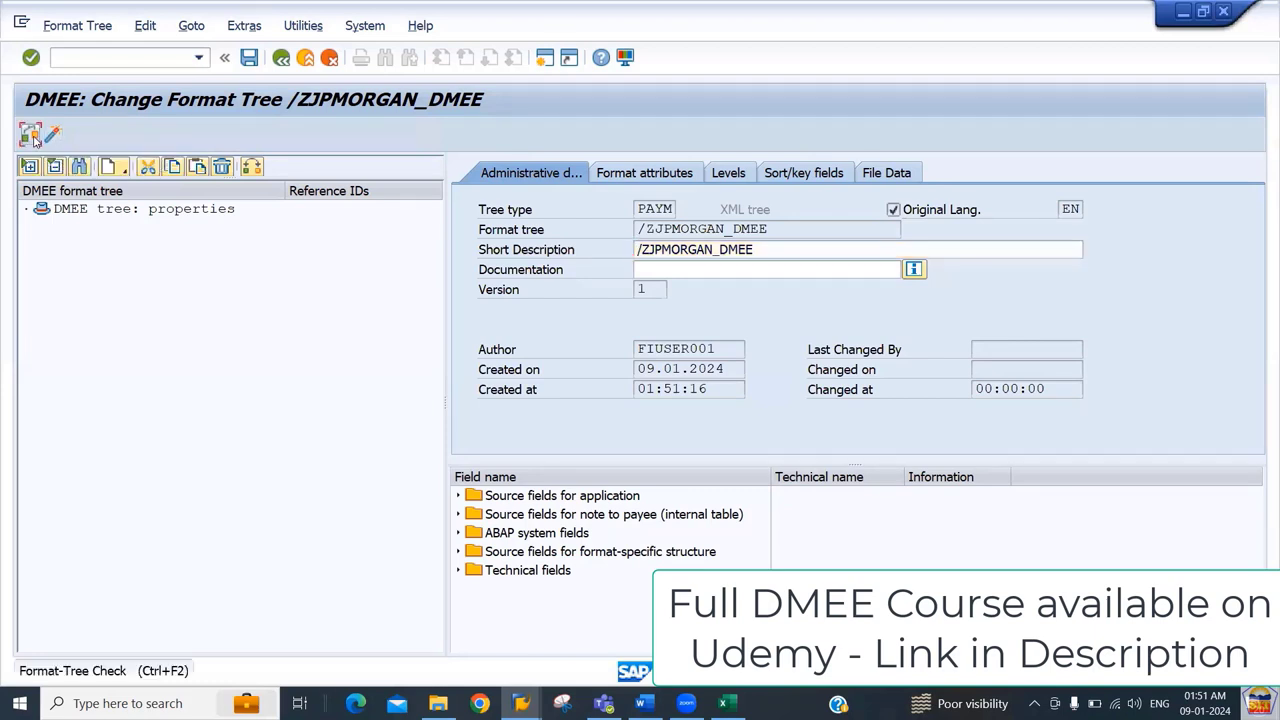
Step: Run the format-tree check on /ZJPMORGAN_DMEE and review its log
{"action": "left_click", "coordinate": [32, 138]}
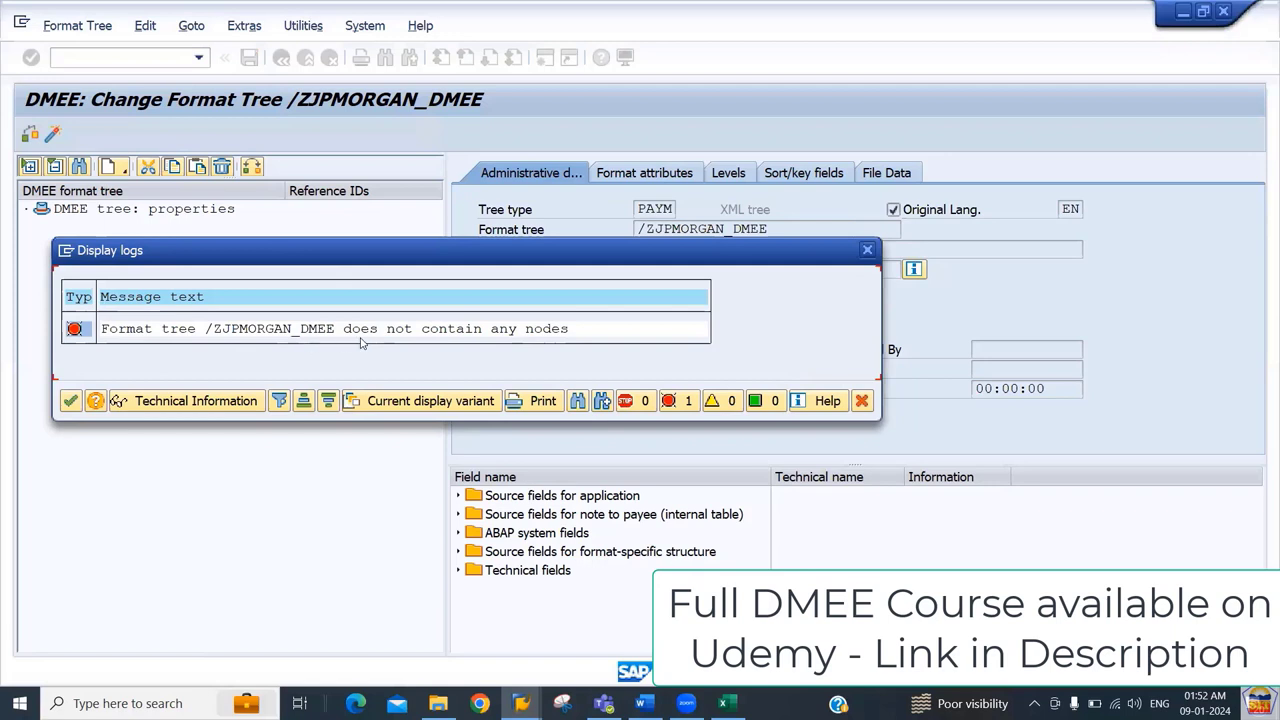
{"action": "left_click", "coordinate": [861, 401]}
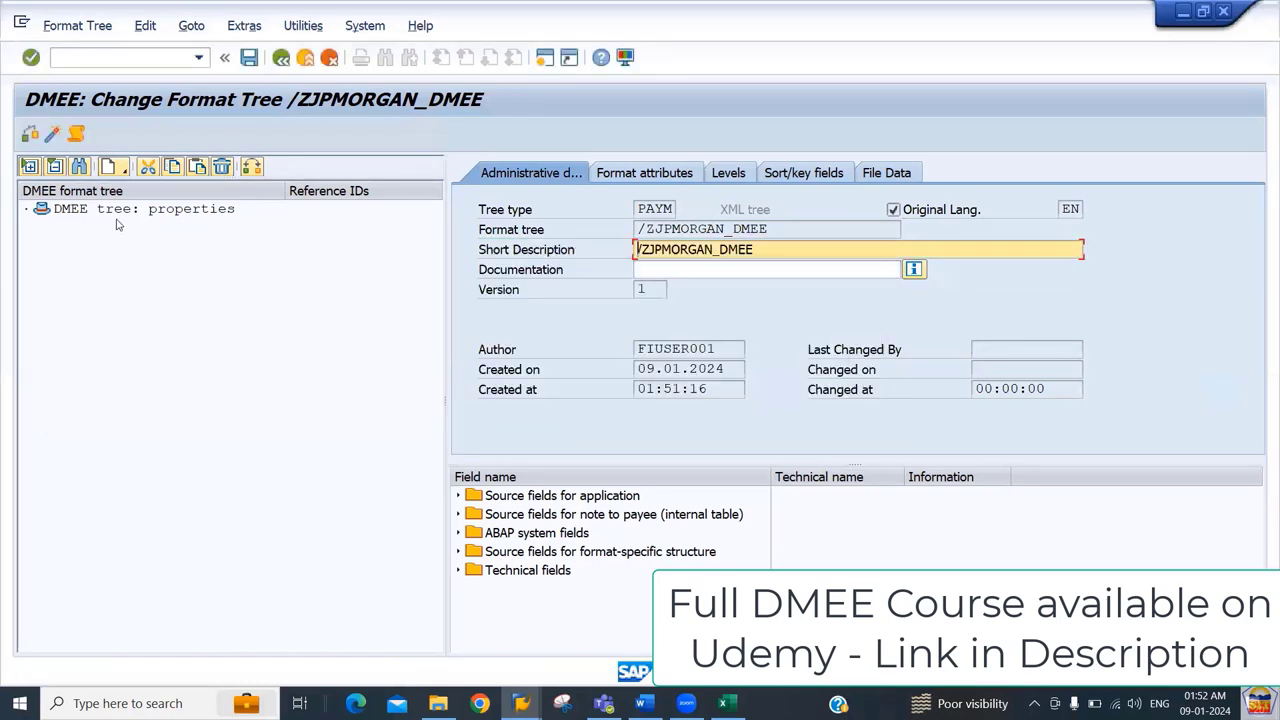
{"action": "left_click", "coordinate": [76, 135]}
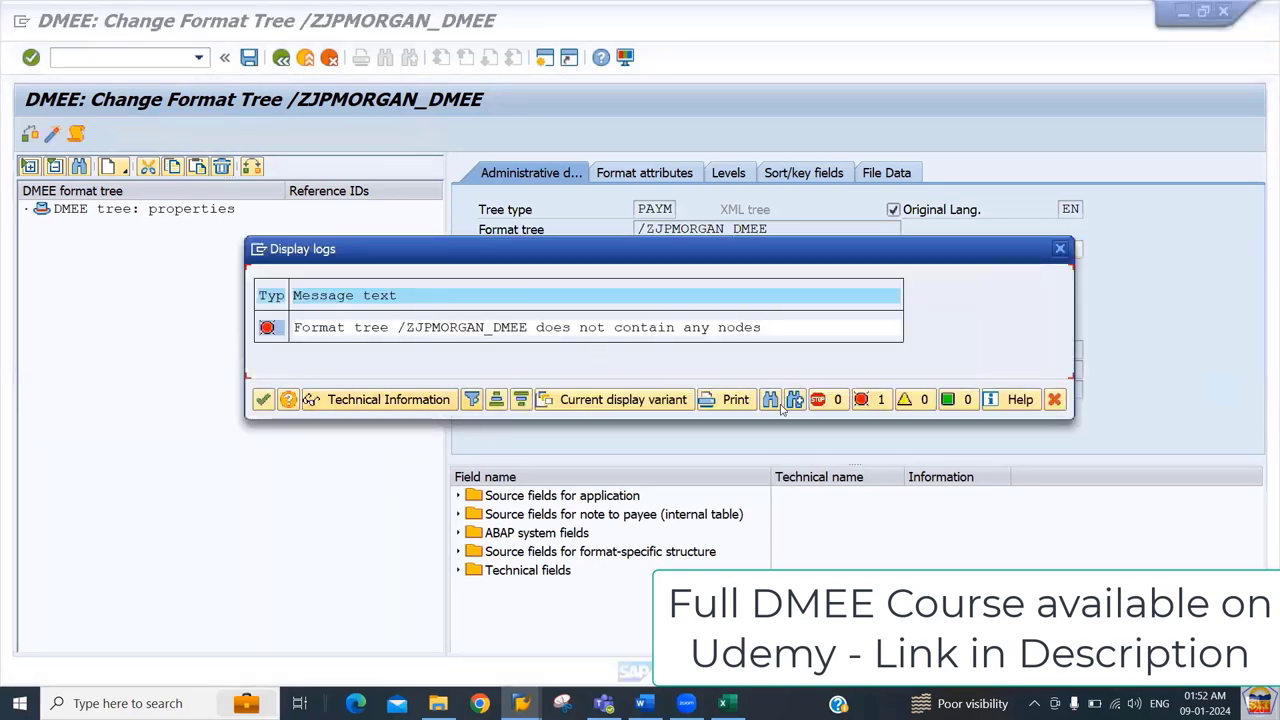
{"action": "left_click", "coordinate": [1054, 399]}
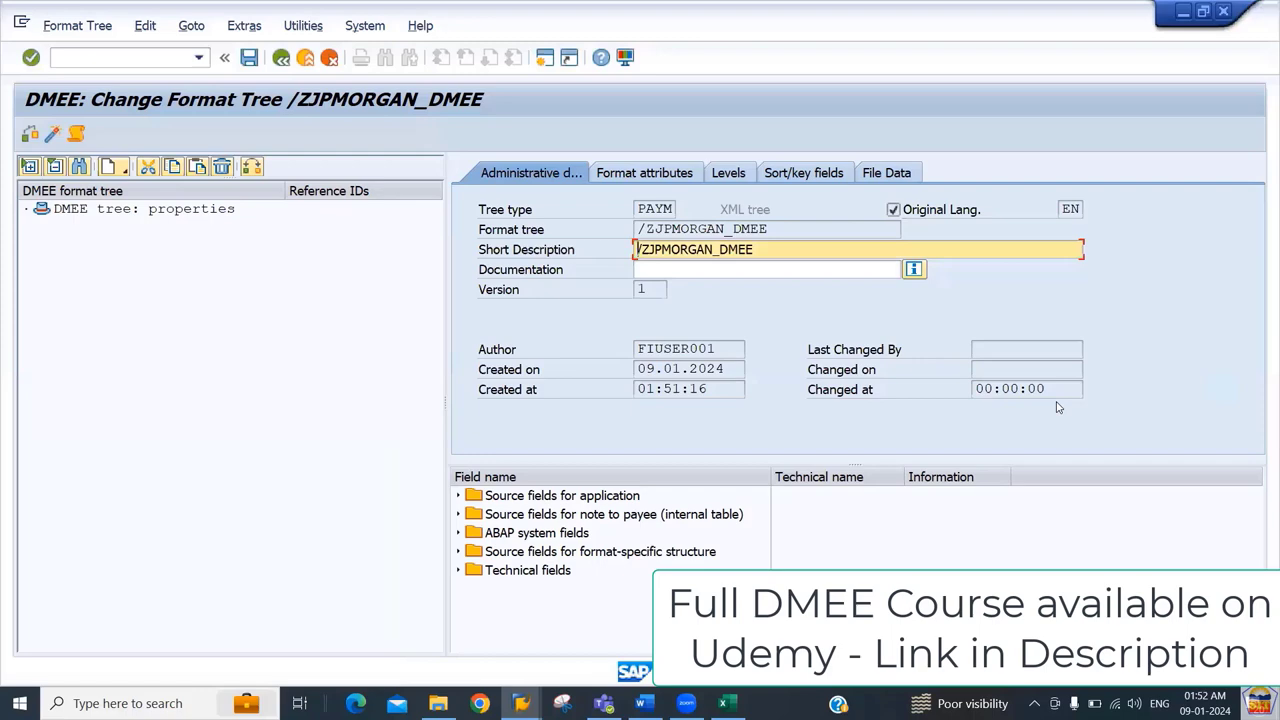
Step: Review the tag structure from Document through the group header tags in the Word SEPA payment XML sample, then return to SAP
{"action": "key", "text": "alt+Tab"}
{"action": "key", "text": "alt+Tab"}
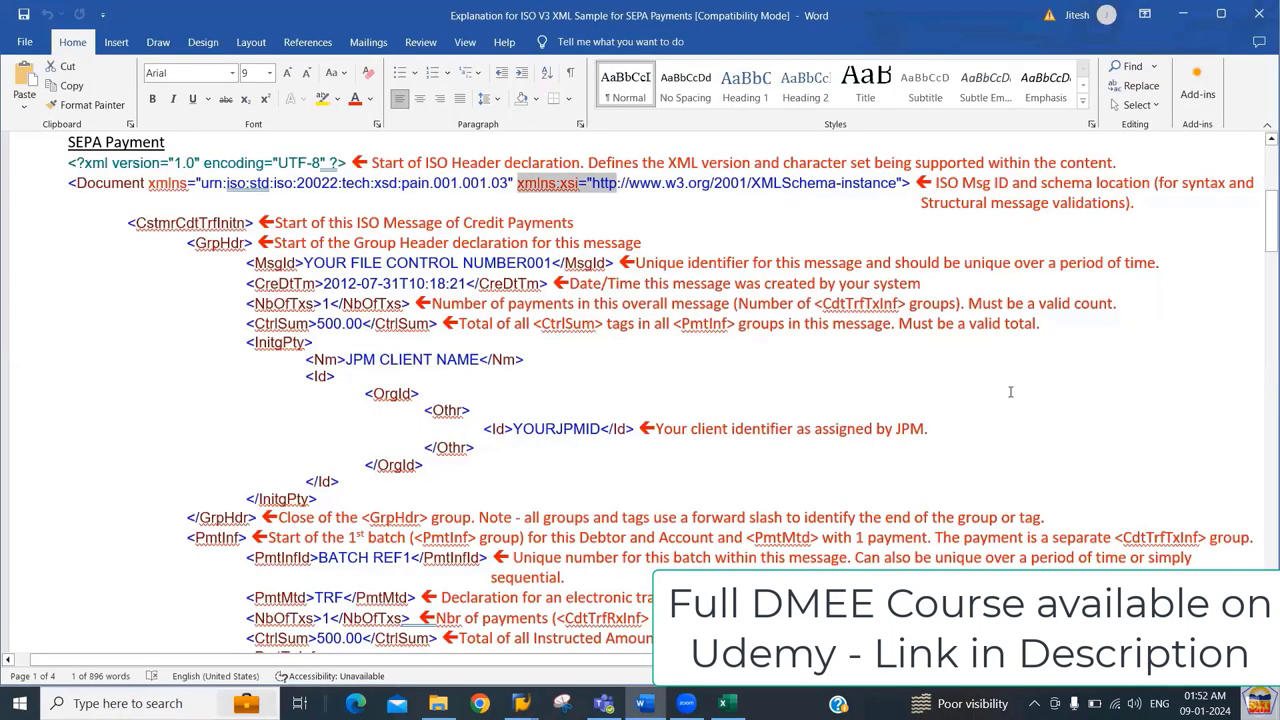
{"action": "left_click_drag", "start_coordinate": [68, 186], "coordinate": [188, 186]}
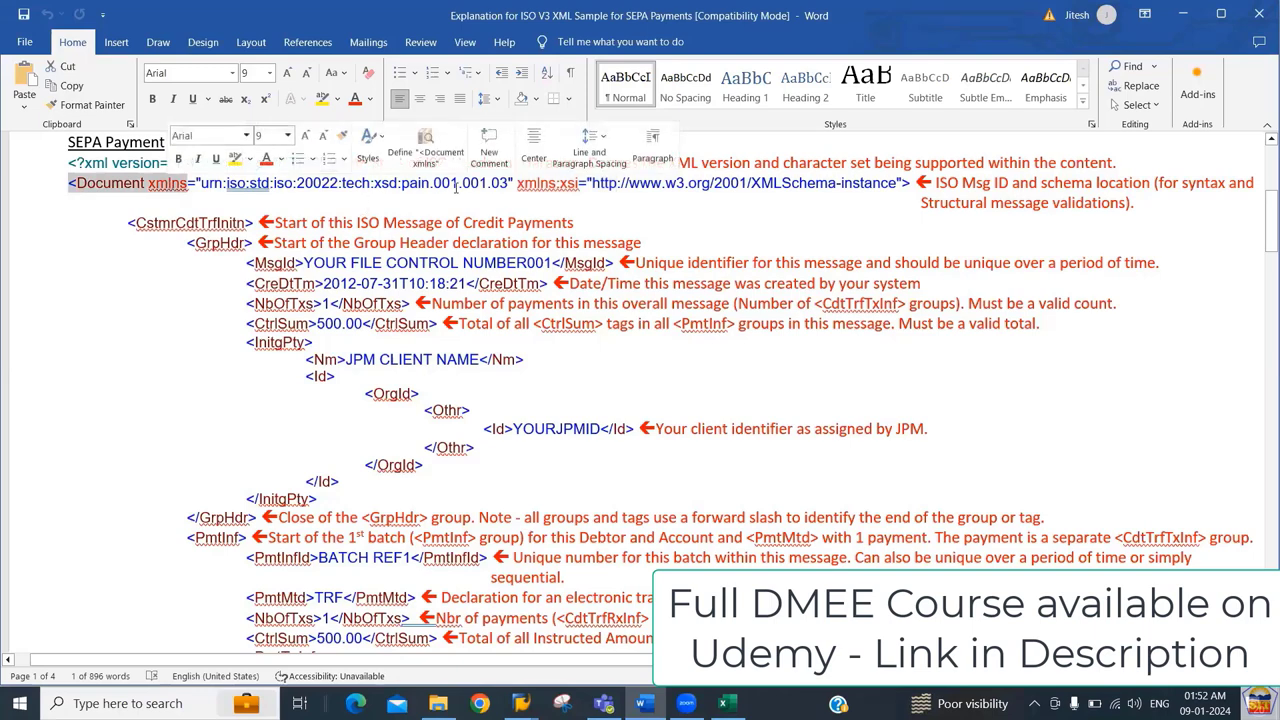
{"action": "left_click_drag", "start_coordinate": [127, 222], "coordinate": [308, 312]}
{"action": "left_click_drag", "start_coordinate": [68, 183], "coordinate": [282, 305]}
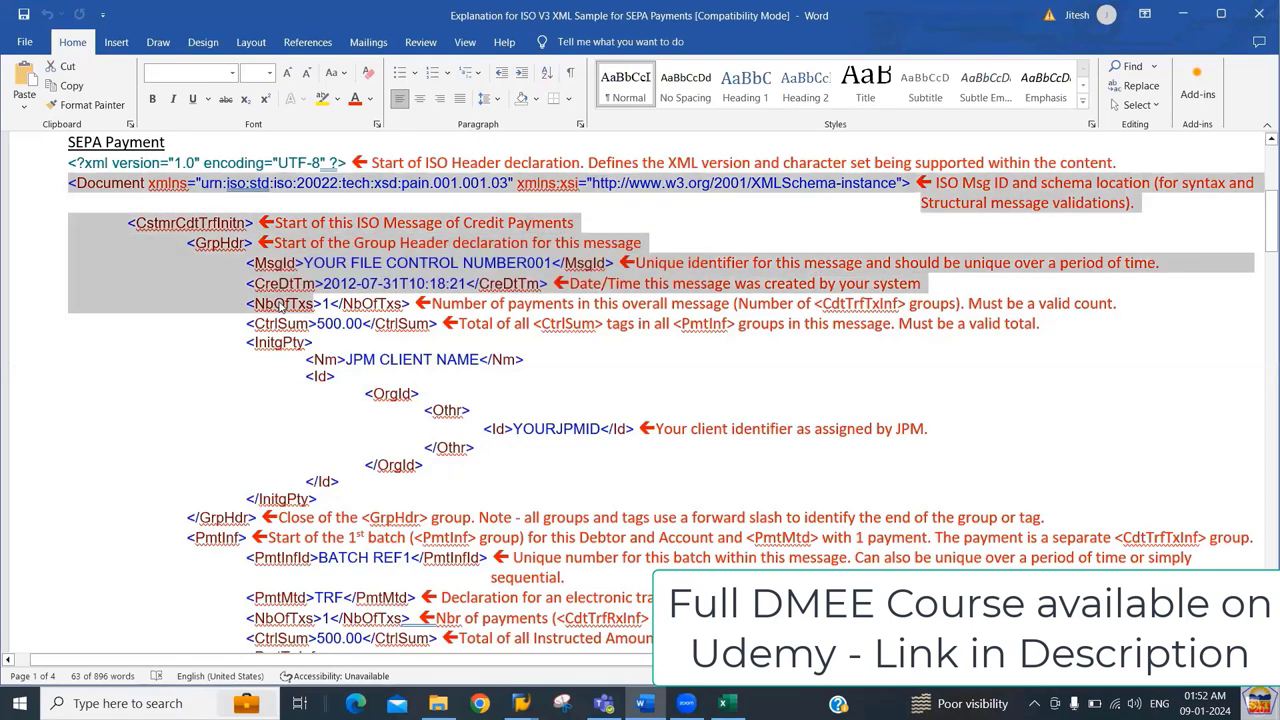
{"action": "key", "text": "alt+Tab"}
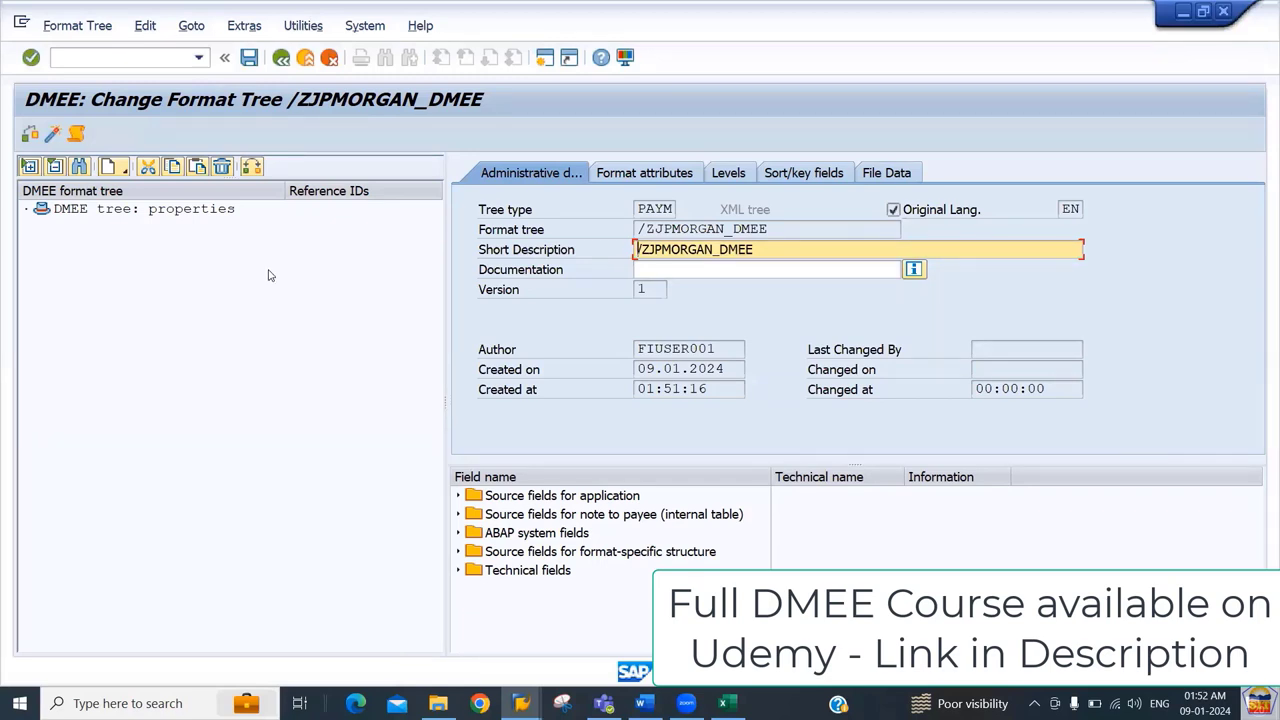
Step: Open the node legend and go through its node types, from Element to Reference to another node exists
{"action": "left_click", "coordinate": [245, 33]}
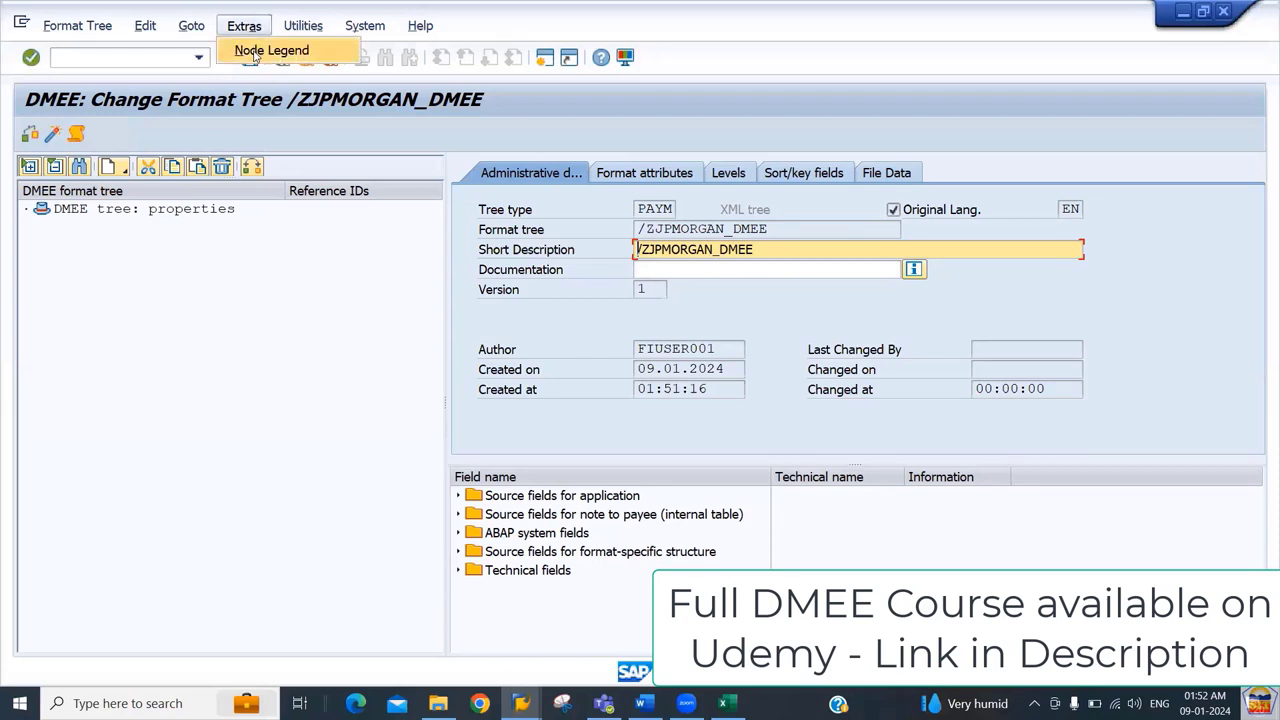
{"action": "left_click", "coordinate": [262, 50]}
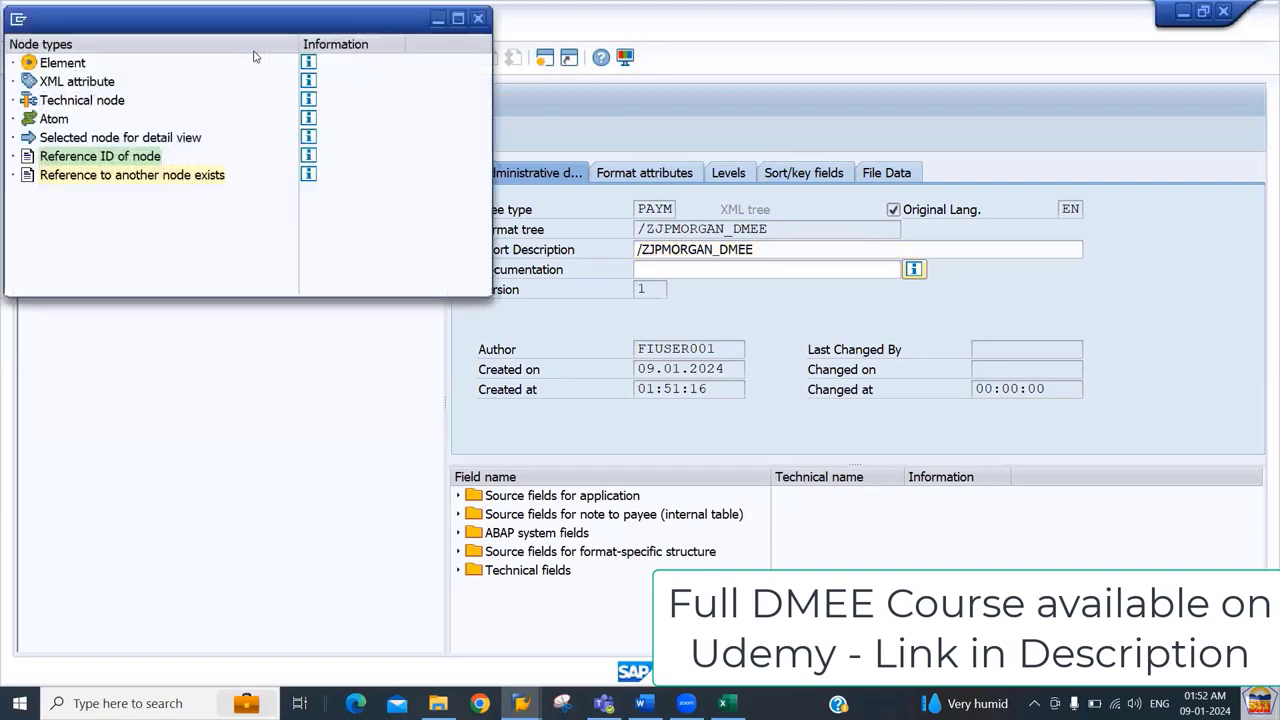
{"action": "left_click", "coordinate": [206, 20]}
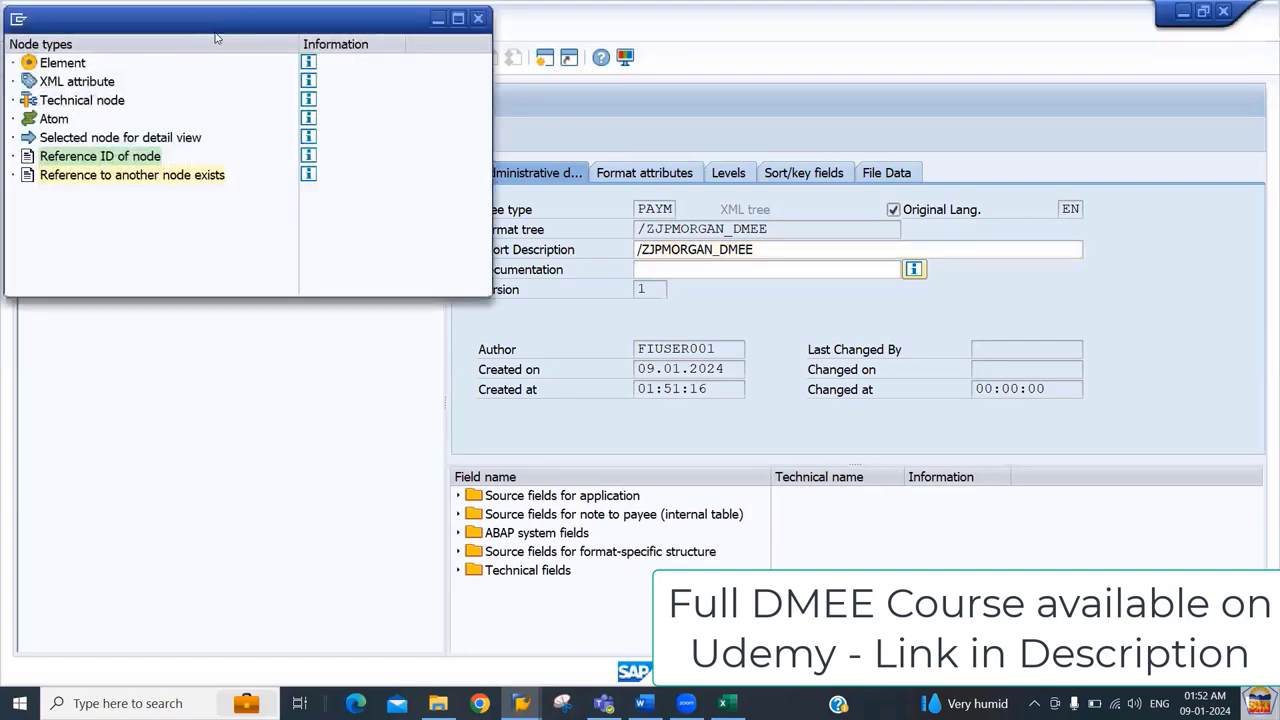
{"action": "left_click_drag", "start_coordinate": [214, 33], "coordinate": [745, 66]}
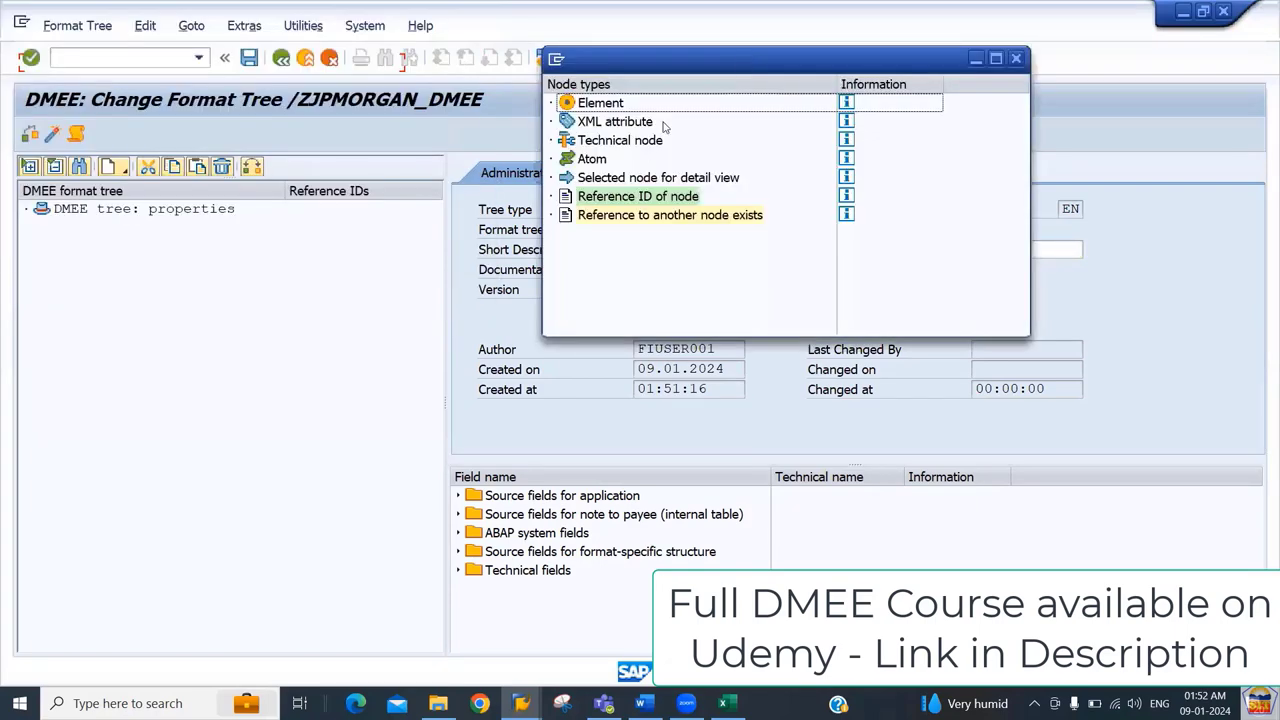
{"action": "left_click", "coordinate": [607, 108]}
{"action": "left_click", "coordinate": [568, 106]}
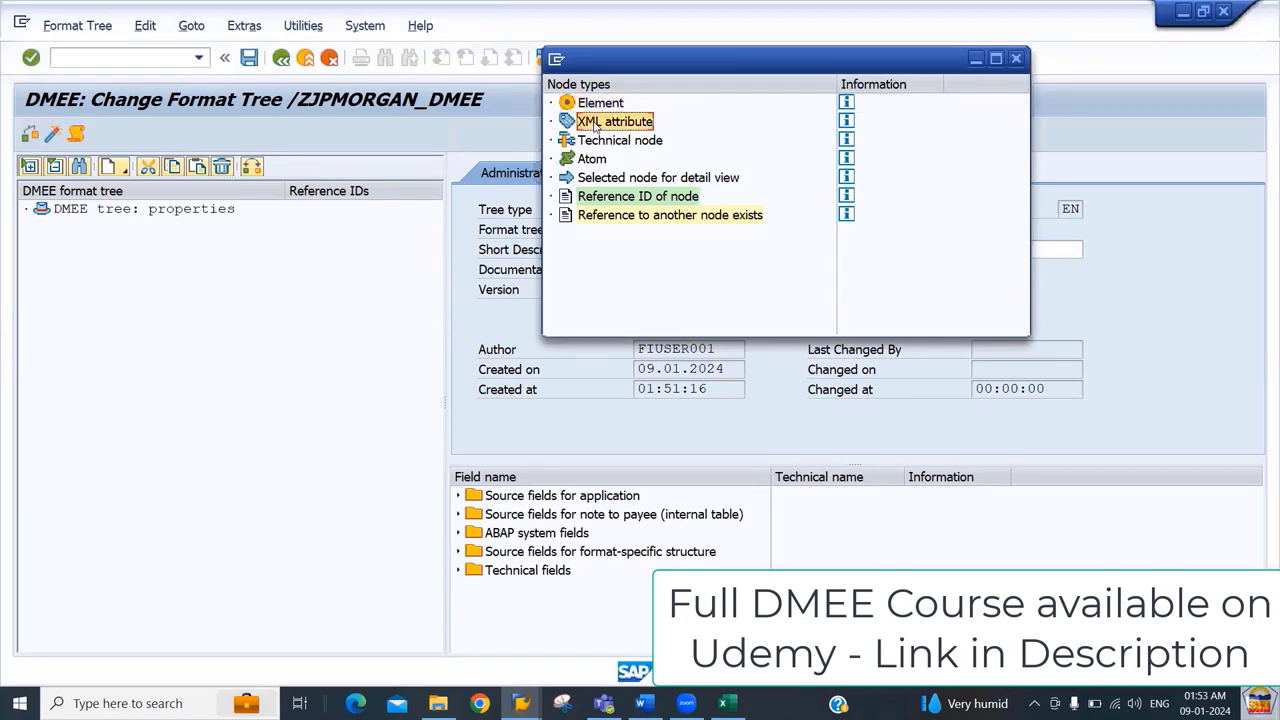
{"action": "left_click", "coordinate": [569, 129]}
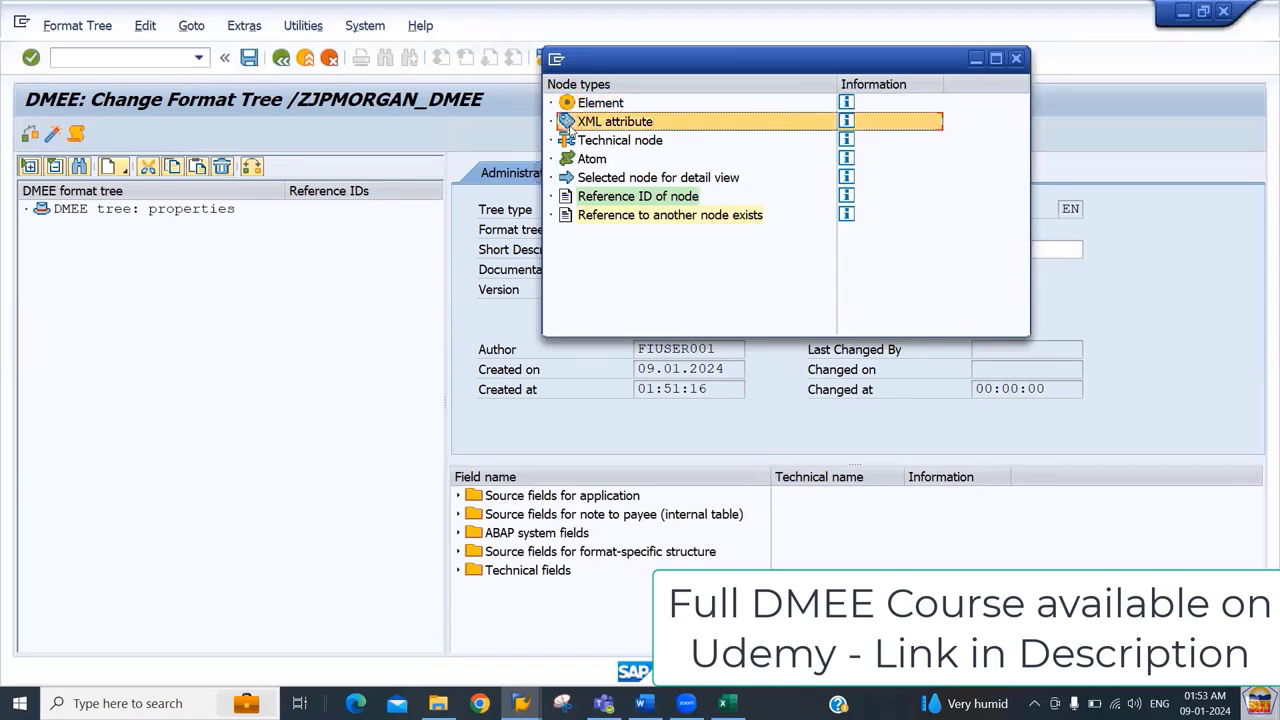
{"action": "left_click", "coordinate": [571, 146]}
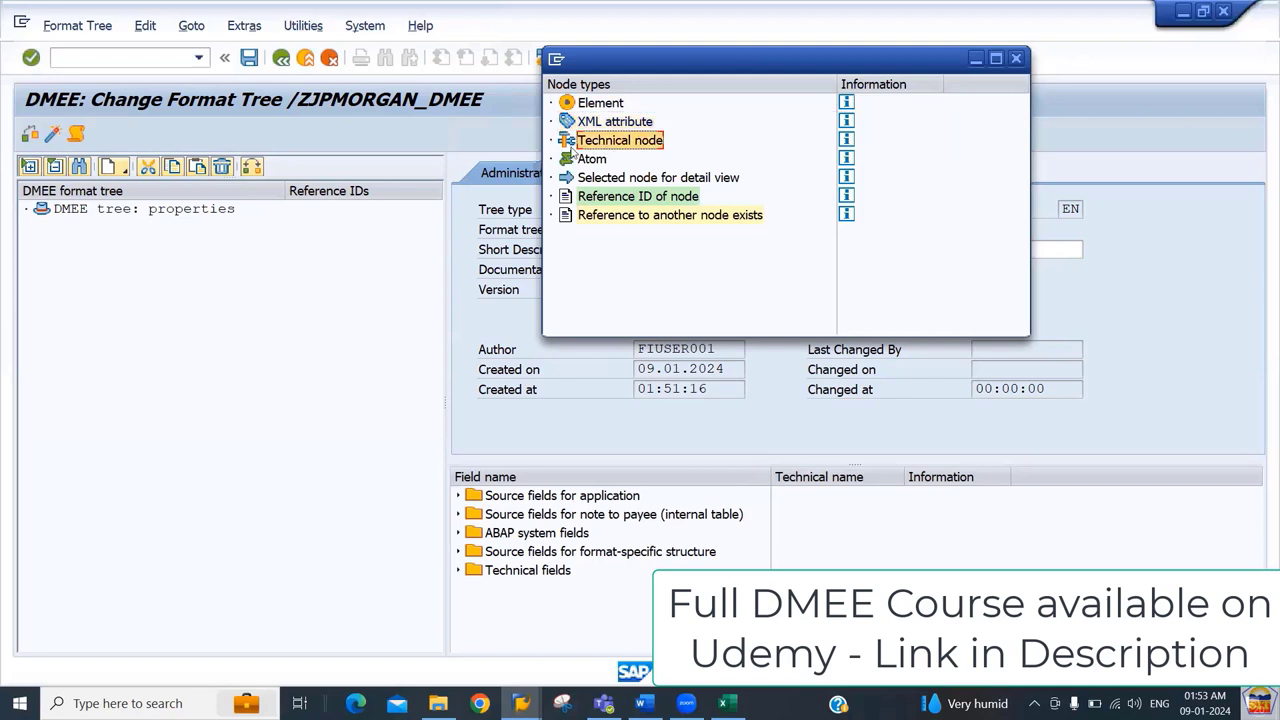
{"action": "left_click", "coordinate": [580, 164]}
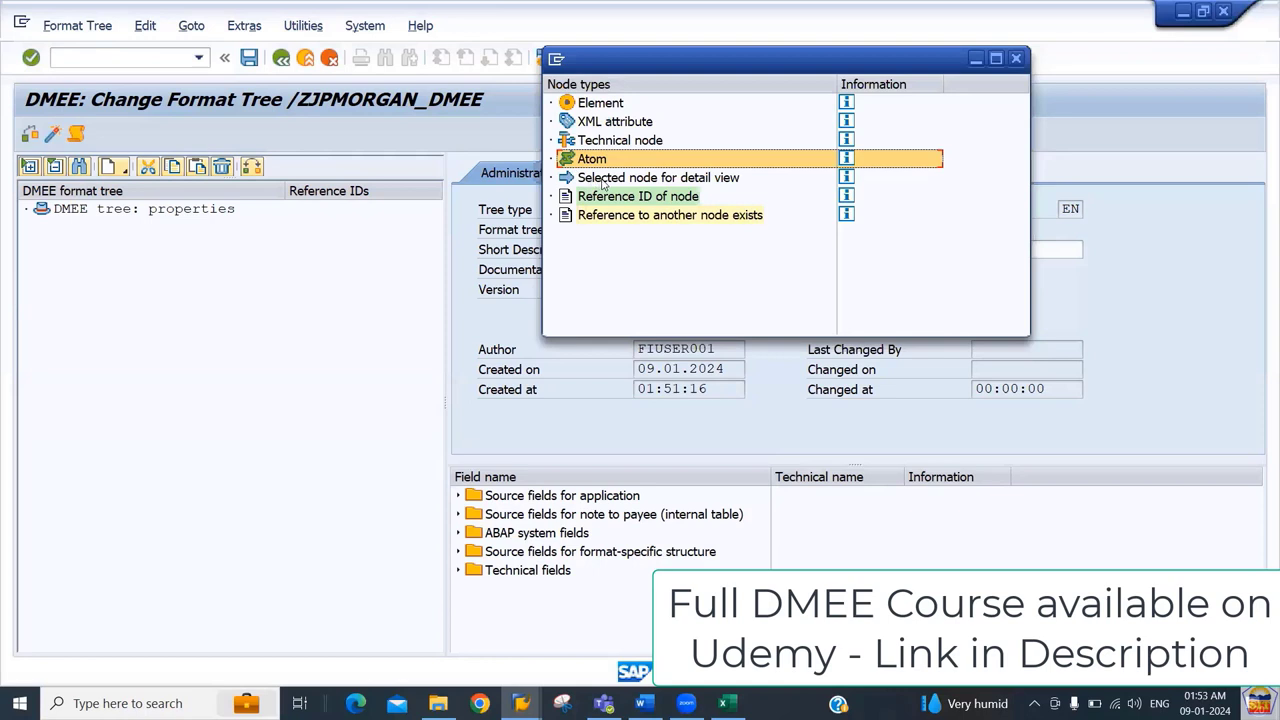
{"action": "left_click", "coordinate": [602, 180]}
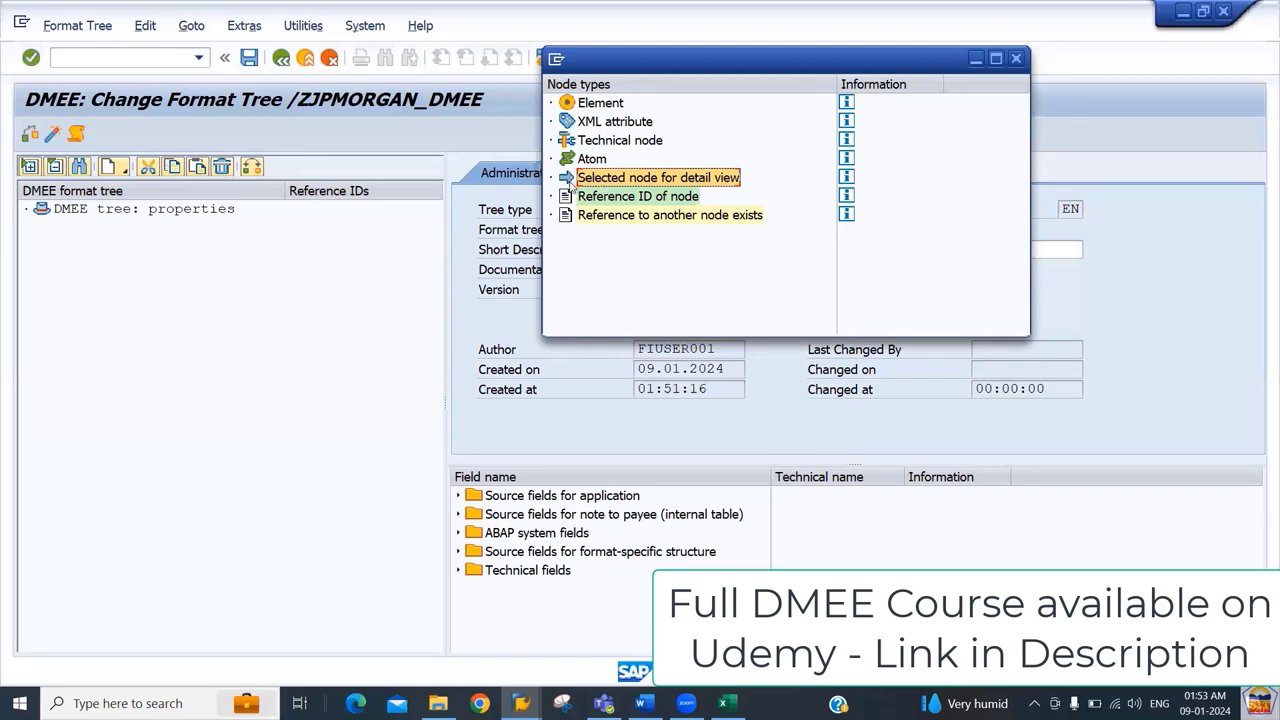
{"action": "left_click", "coordinate": [595, 203]}
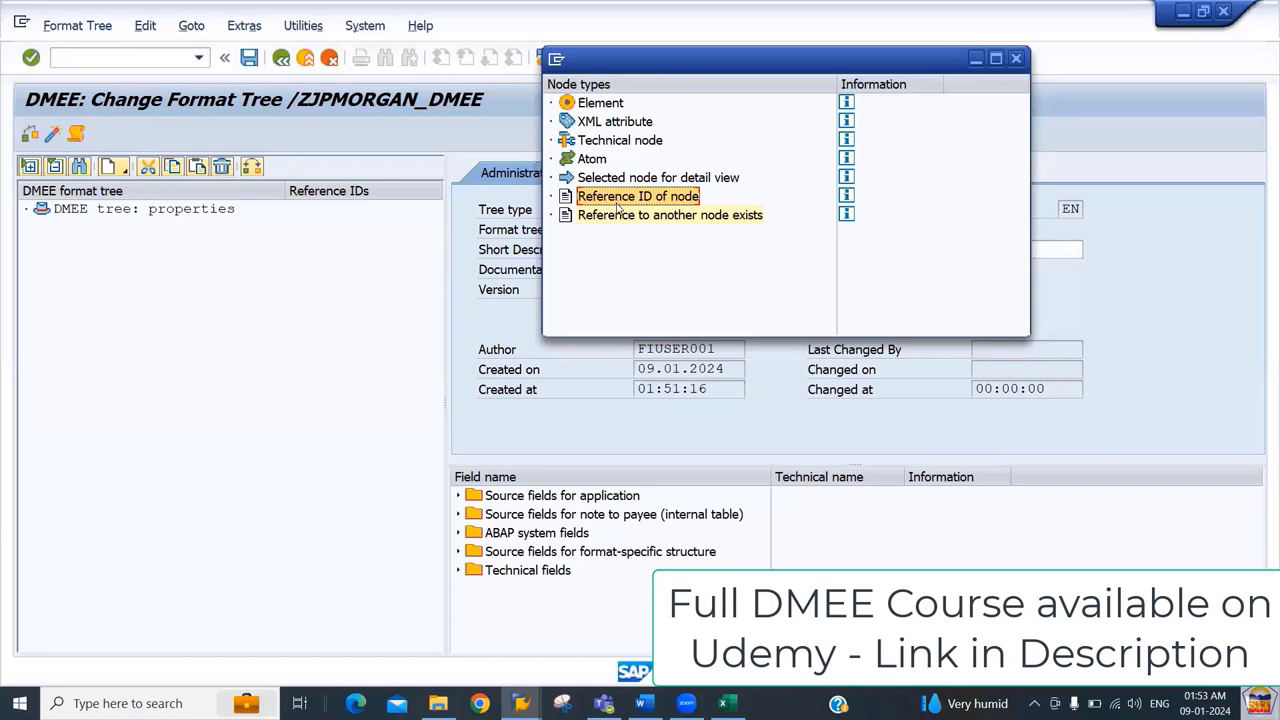
{"action": "left_click", "coordinate": [632, 220]}
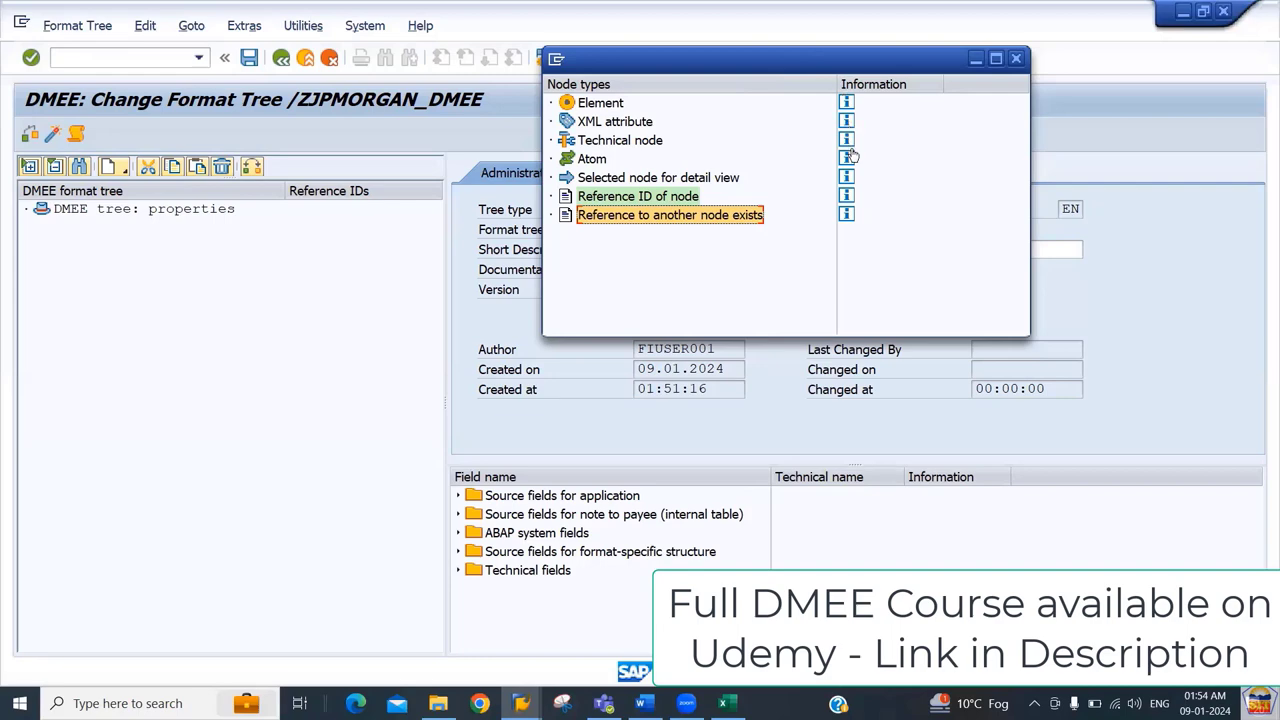
Step: Read the detailed information about the Element node type and close the node legend
{"action": "left_click", "coordinate": [846, 103]}
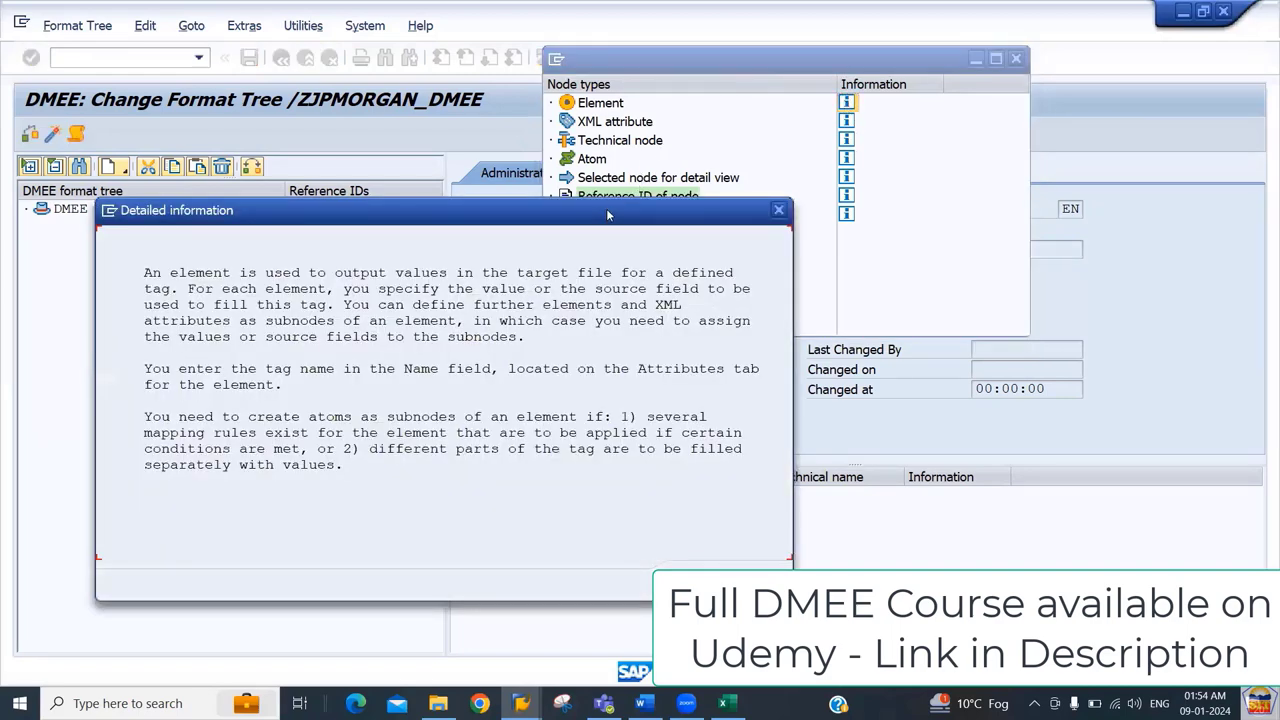
{"action": "left_click_drag", "start_coordinate": [607, 215], "coordinate": [1012, 159]}
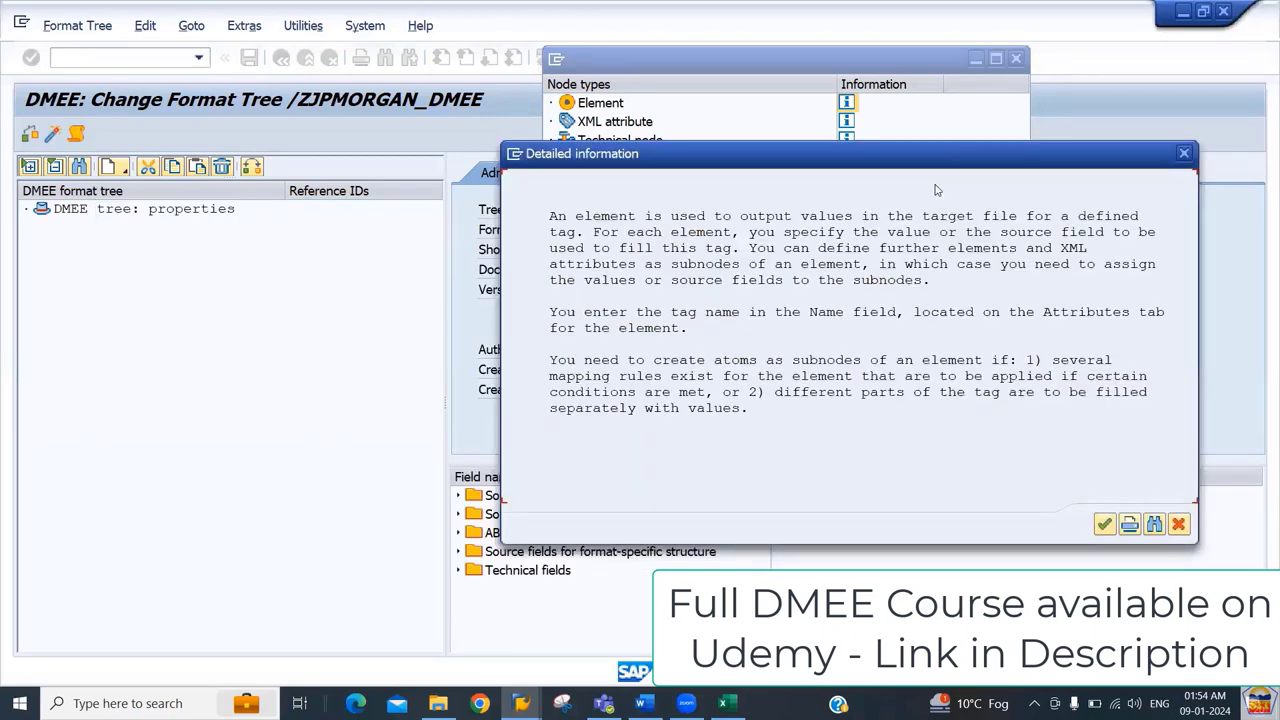
{"action": "key", "text": "Escape"}
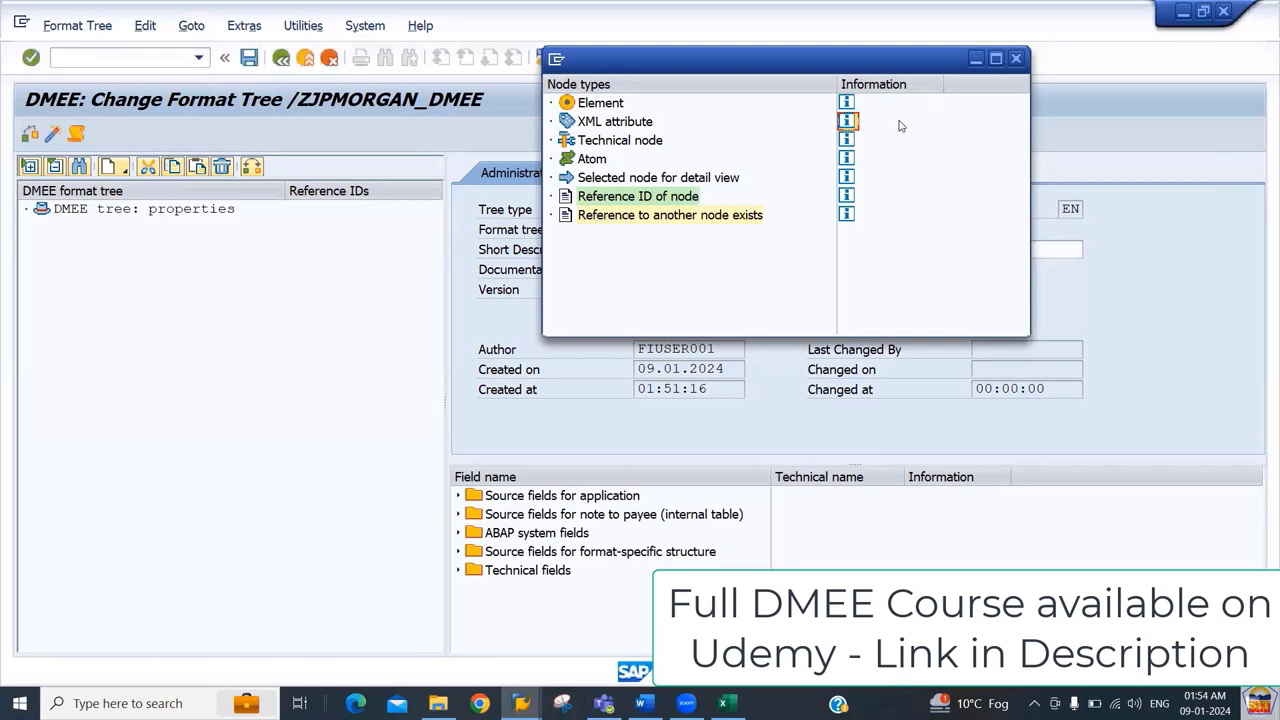
{"action": "left_click", "coordinate": [601, 105]}
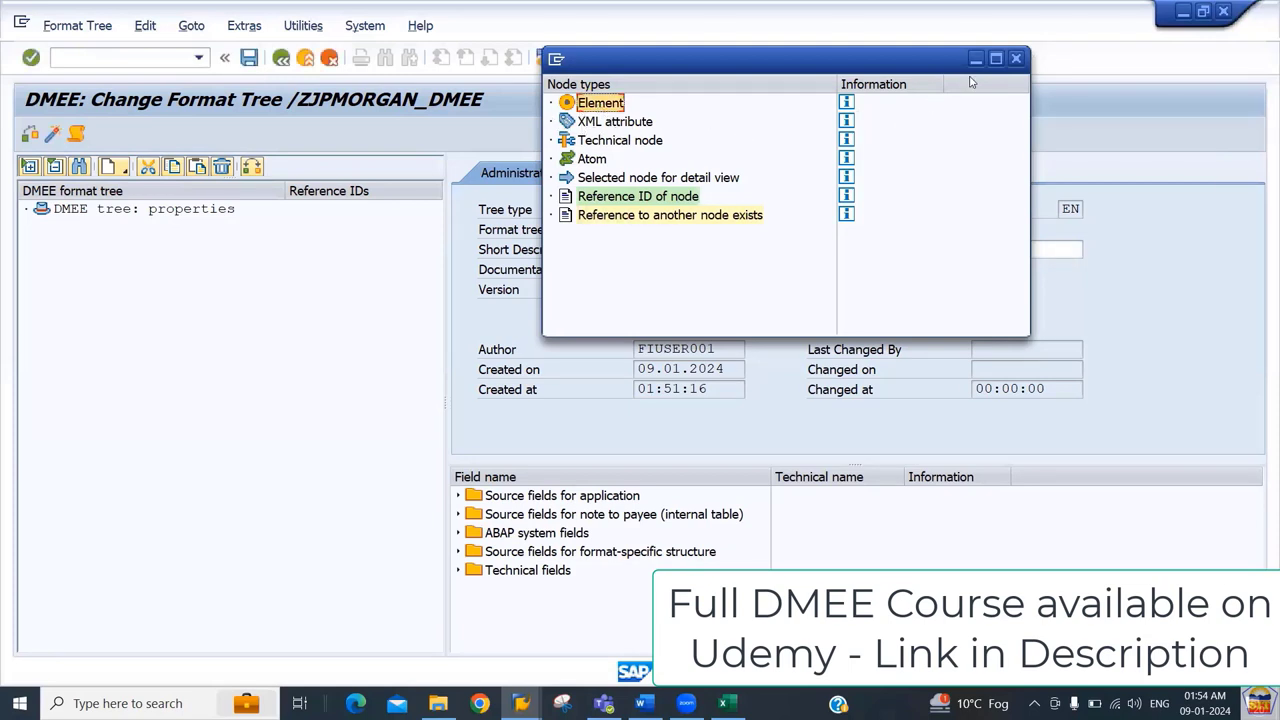
{"action": "left_click", "coordinate": [1016, 59]}
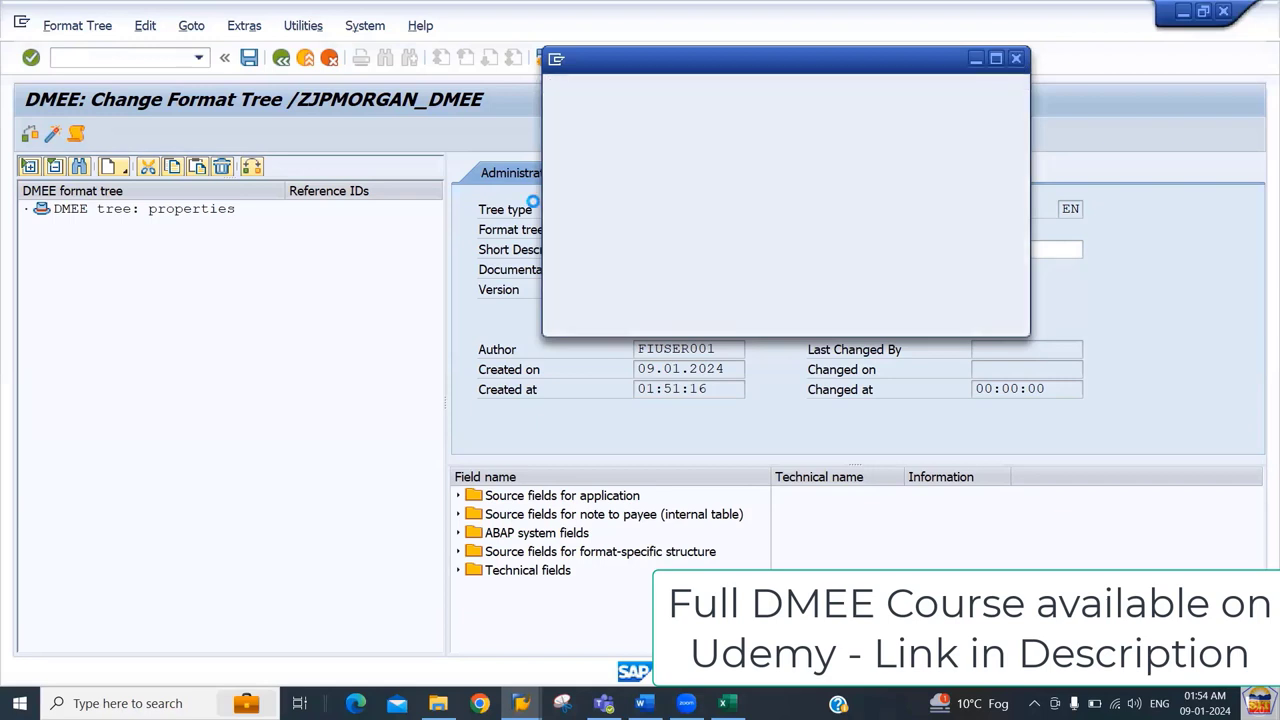
Step: Create a new element directly under the DMEE tree root and enlarge the area showing its attributes
{"action": "left_click", "coordinate": [99, 212]}
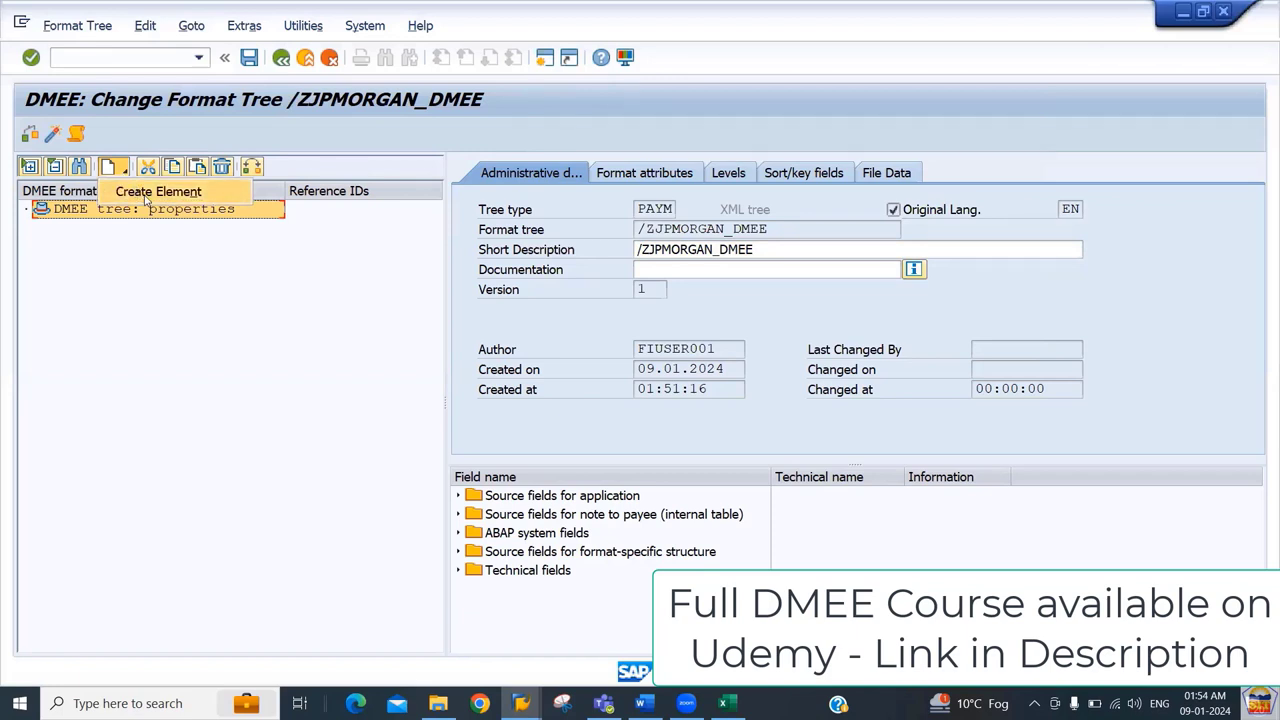
{"action": "left_click", "coordinate": [137, 195]}
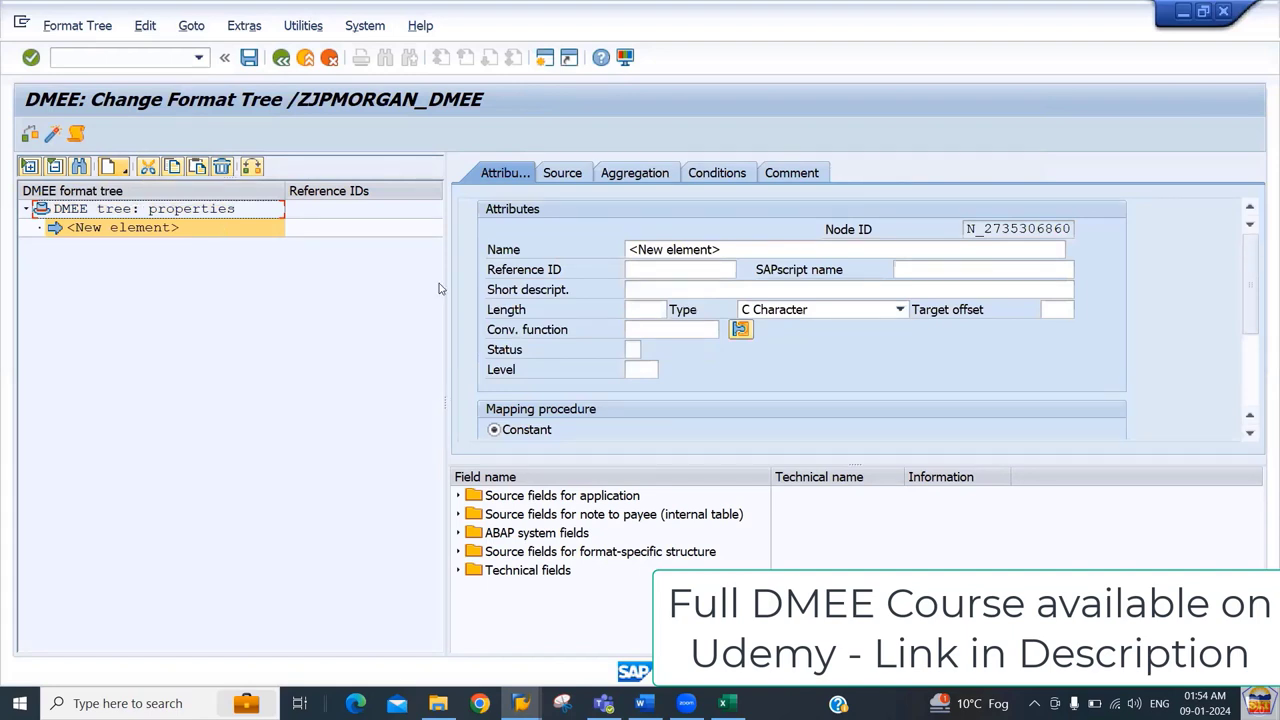
{"action": "left_click", "coordinate": [737, 248]}
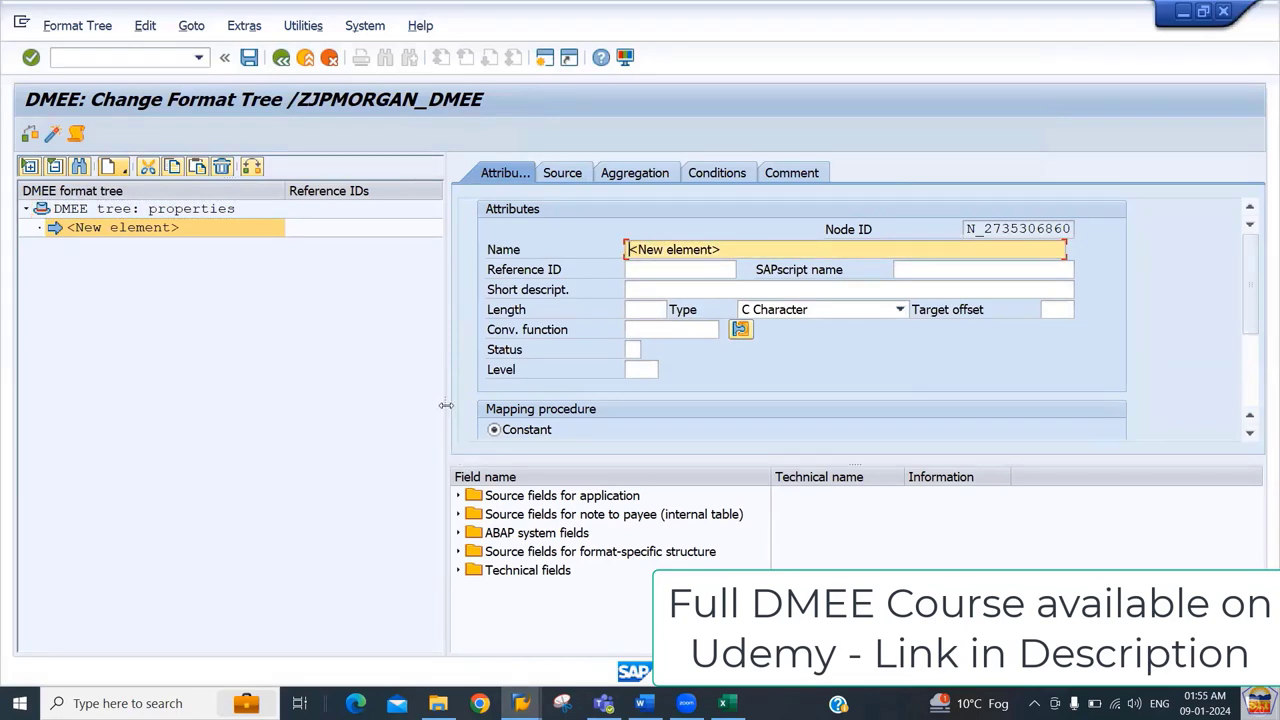
{"action": "left_click_drag", "start_coordinate": [446, 405], "coordinate": [296, 404]}
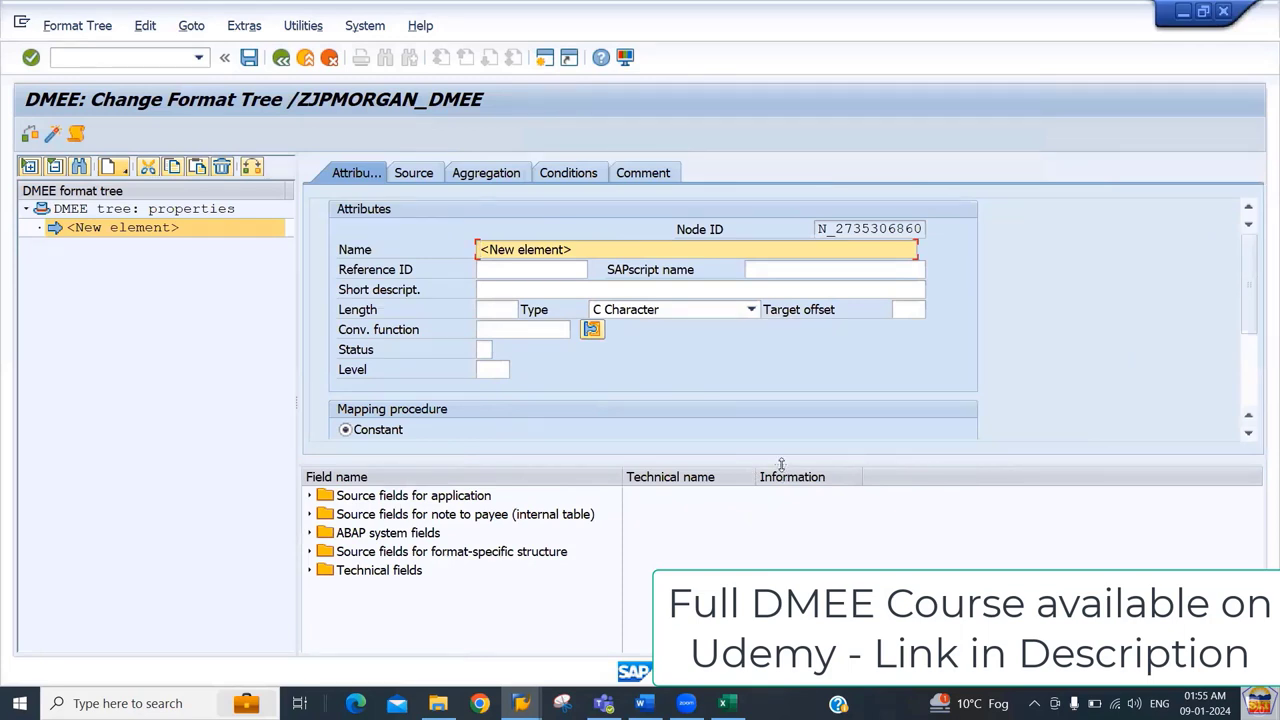
{"action": "left_click_drag", "start_coordinate": [782, 464], "coordinate": [800, 560]}
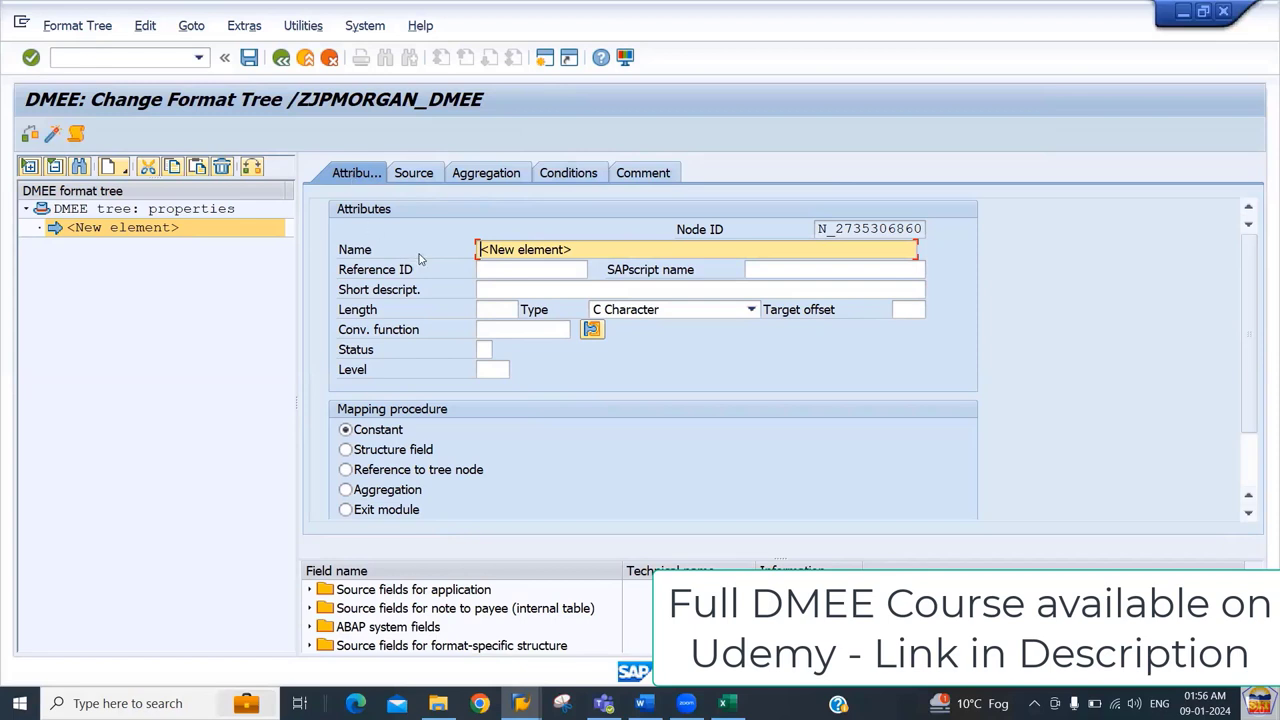
Step: Compare the new element's Name attribute with the tag names from Document to MsgId in the Word SEPA payment sample
{"action": "left_click_drag", "start_coordinate": [572, 249], "coordinate": [475, 253]}
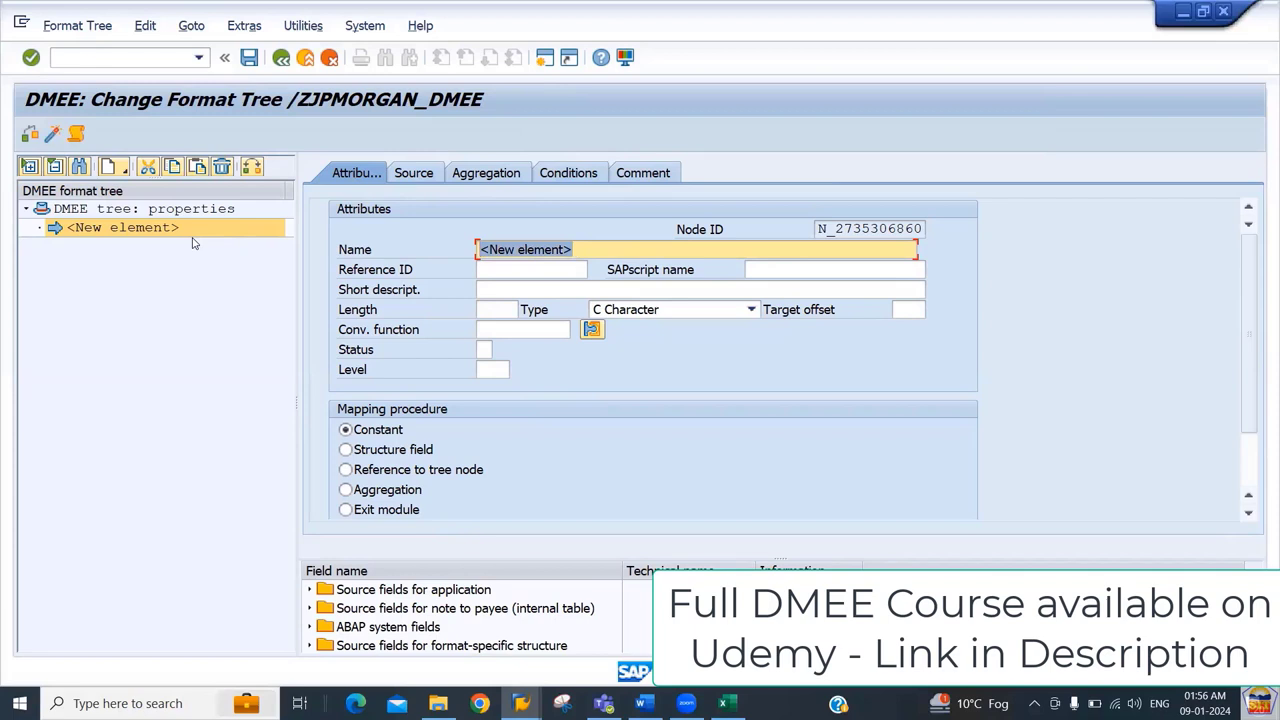
{"action": "left_click_drag", "start_coordinate": [489, 252], "coordinate": [581, 249]}
{"action": "left_click", "coordinate": [521, 270]}
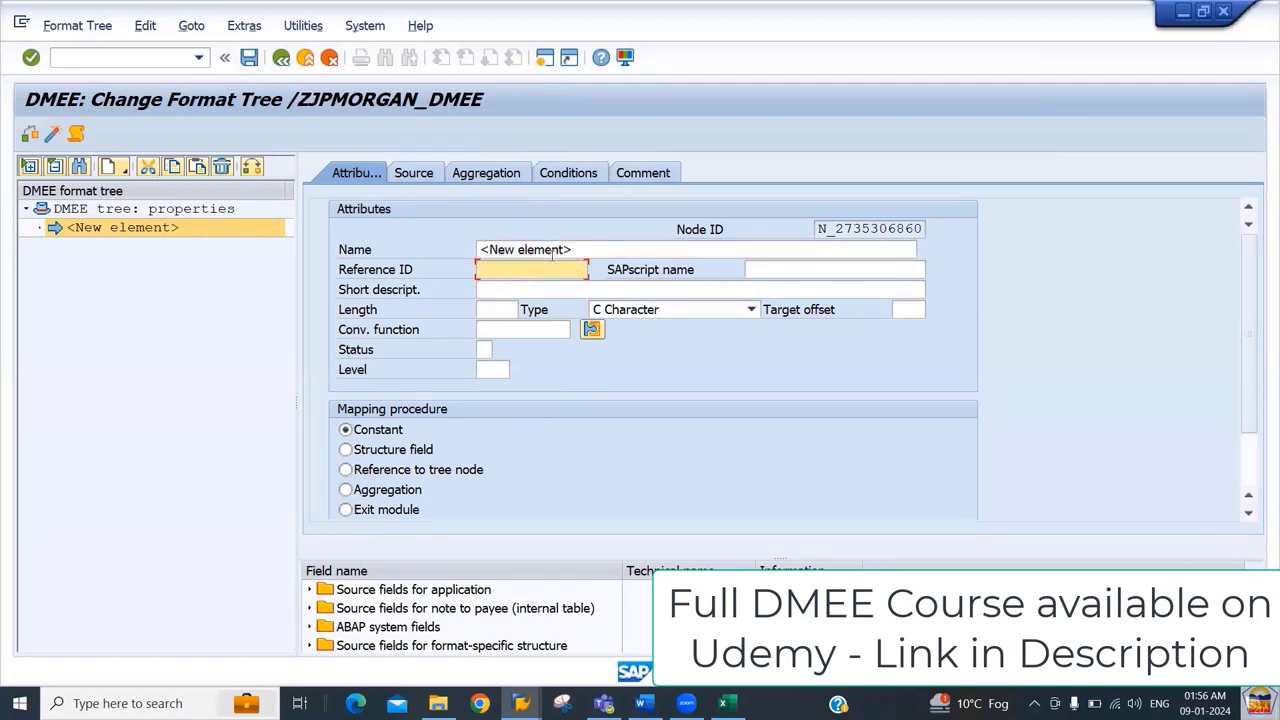
{"action": "left_click_drag", "start_coordinate": [593, 246], "coordinate": [474, 265]}
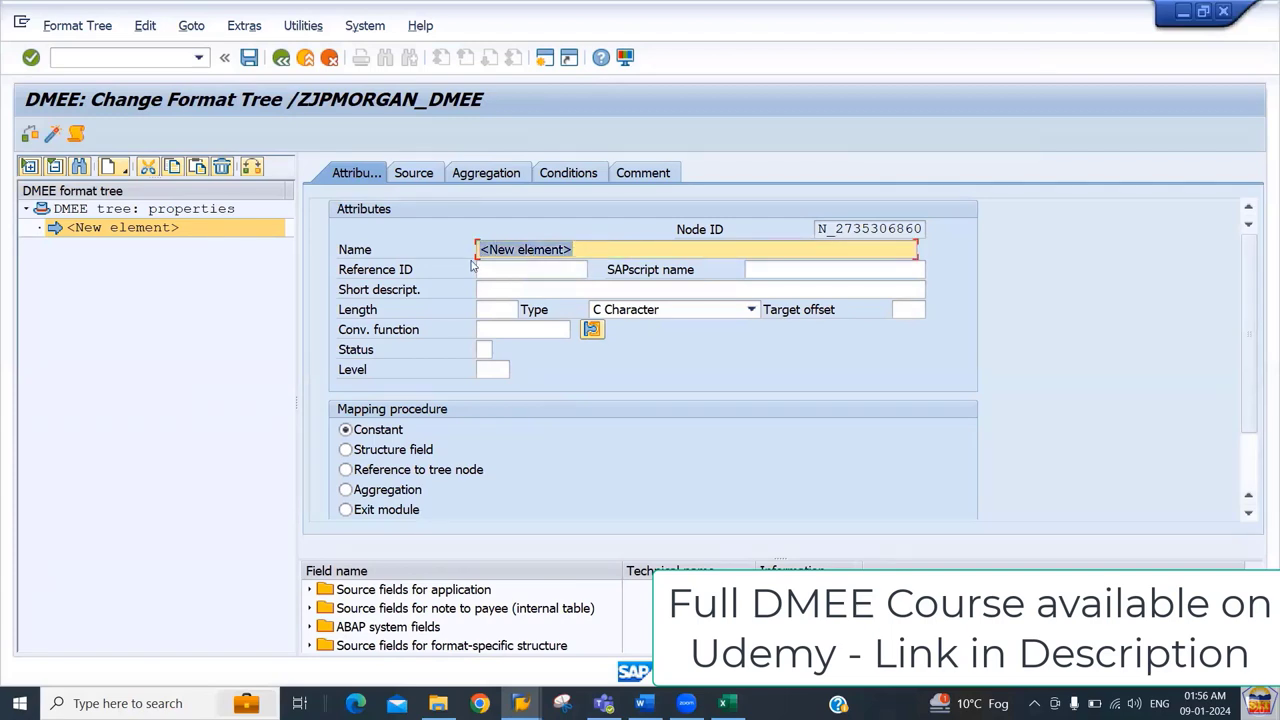
{"action": "key", "text": "alt+Tab"}
{"action": "key", "text": "alt+Tab"}
{"action": "key", "text": "alt+Tab"}
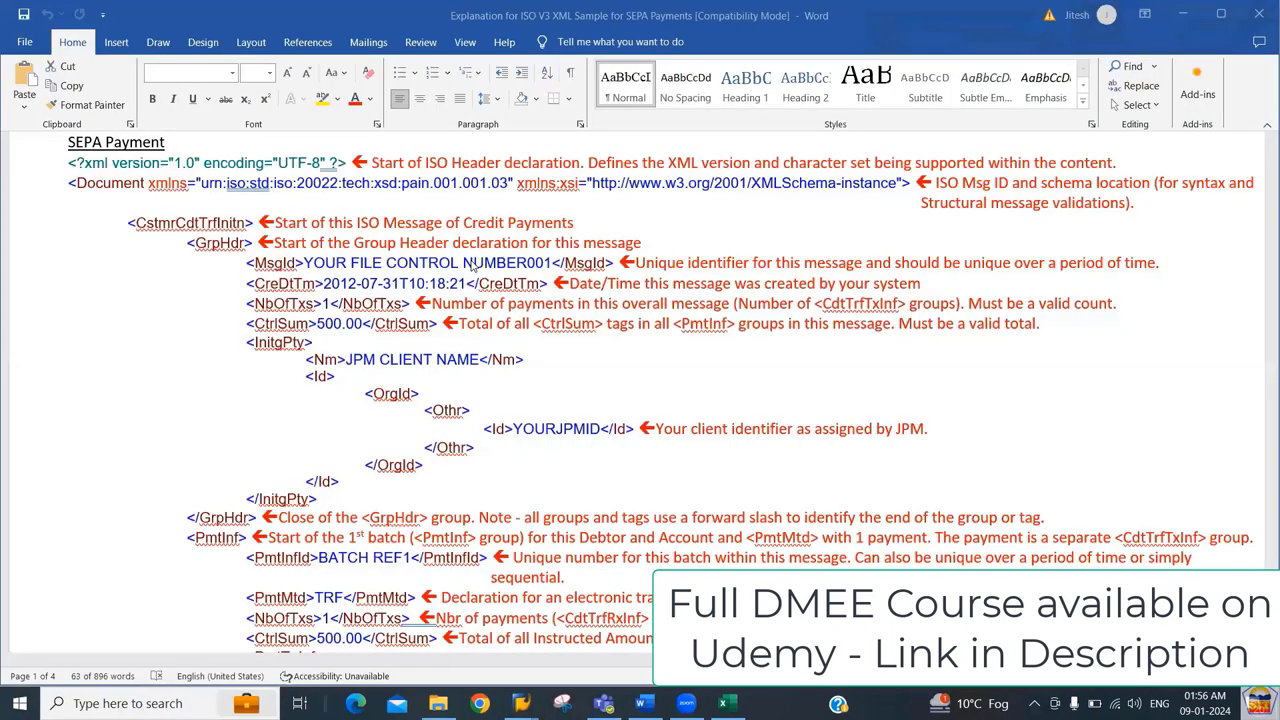
{"action": "left_click", "coordinate": [127, 211]}
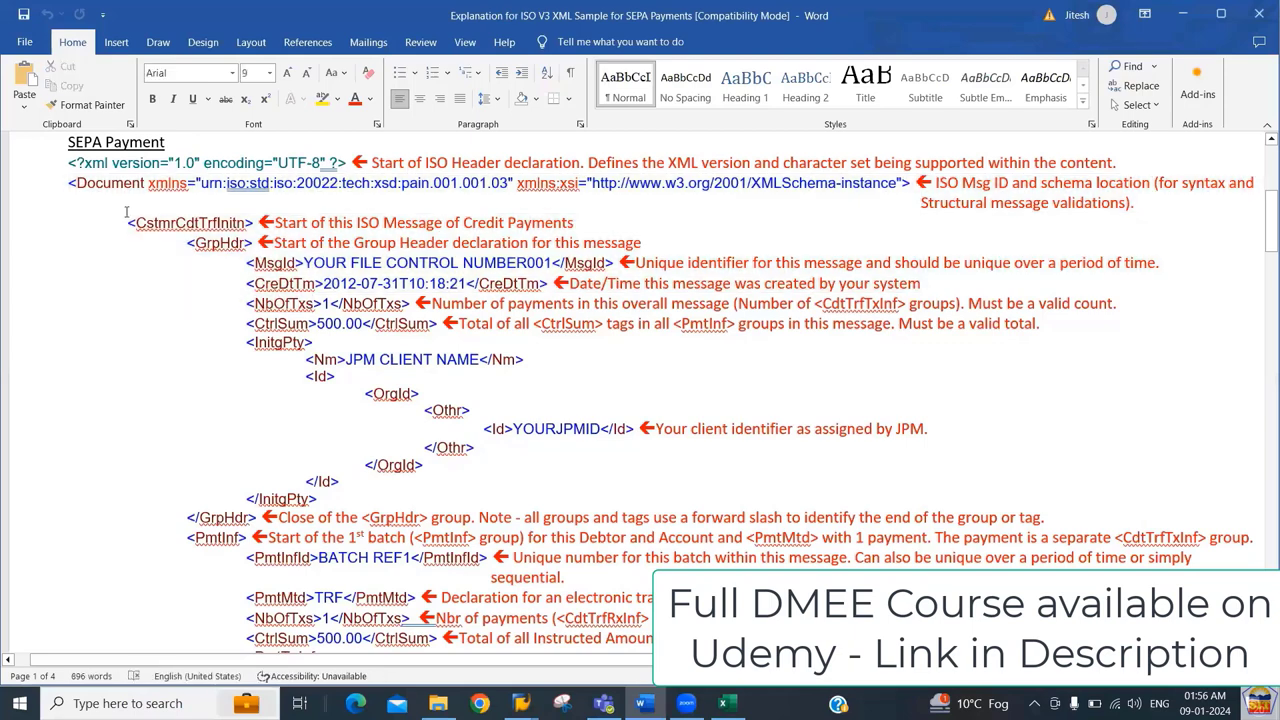
{"action": "left_click_drag", "start_coordinate": [84, 184], "coordinate": [298, 265]}
{"action": "left_click", "coordinate": [230, 294]}
{"action": "key", "text": "alt+Tab"}
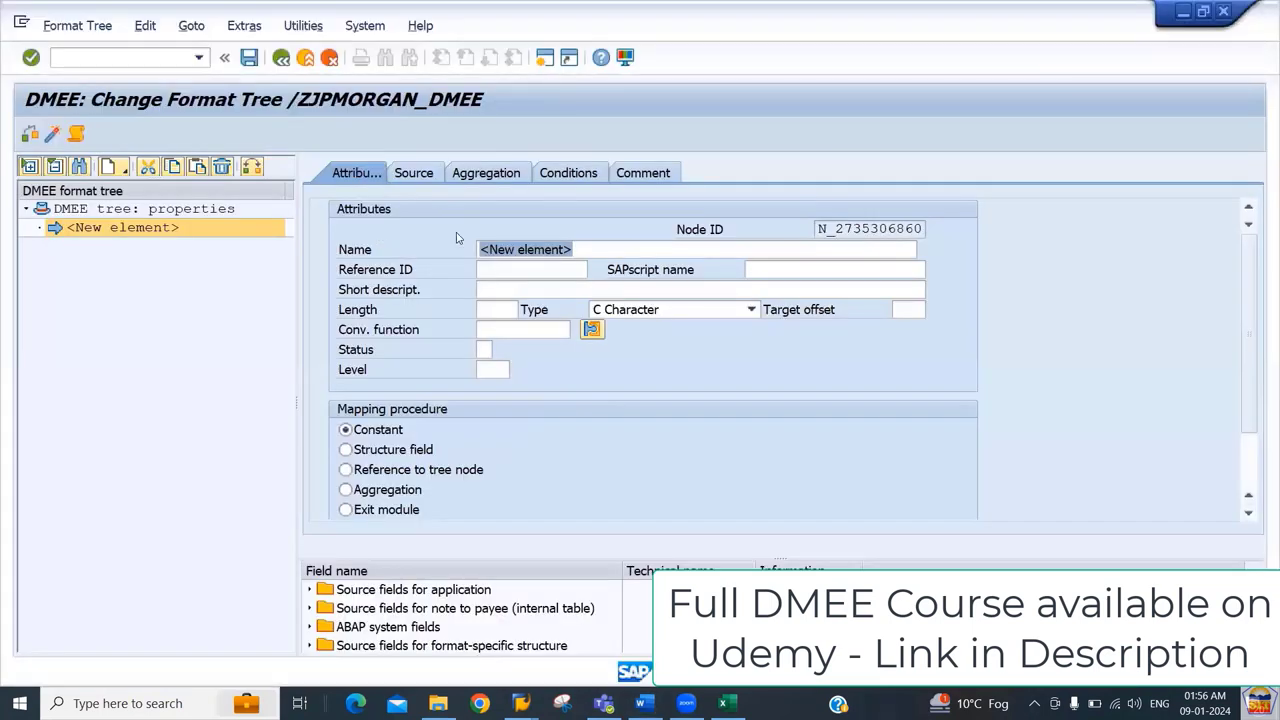
{"action": "key", "text": "alt+Tab"}
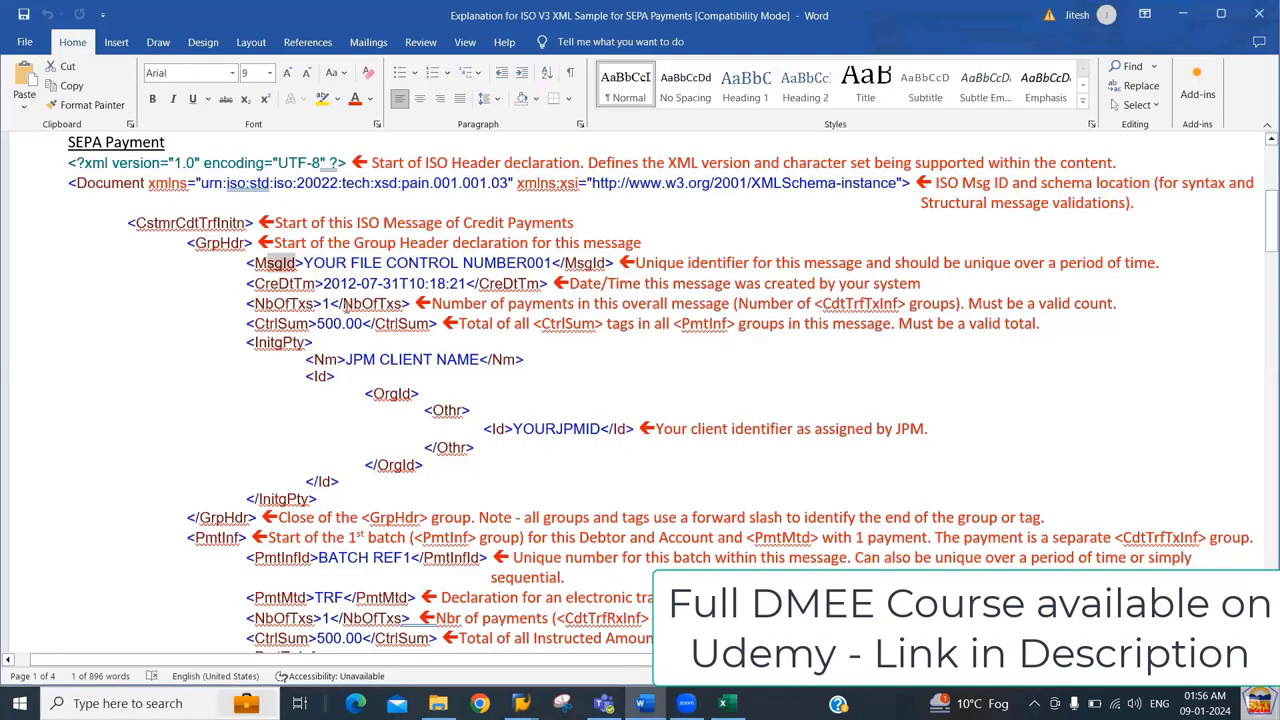
{"action": "left_click", "coordinate": [276, 300]}
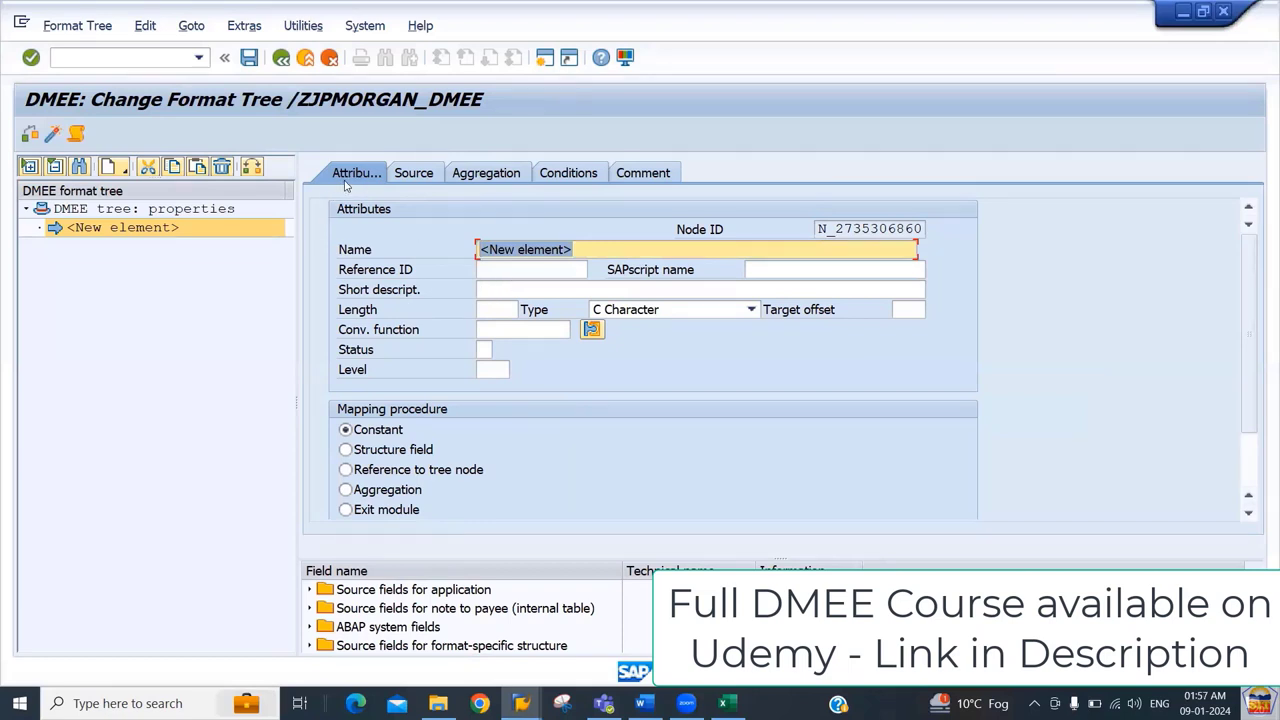
Step: Review the new element's Reference ID and Length attributes against the group header tags in the Word sample, then return to SAP
{"action": "left_click", "coordinate": [493, 271]}
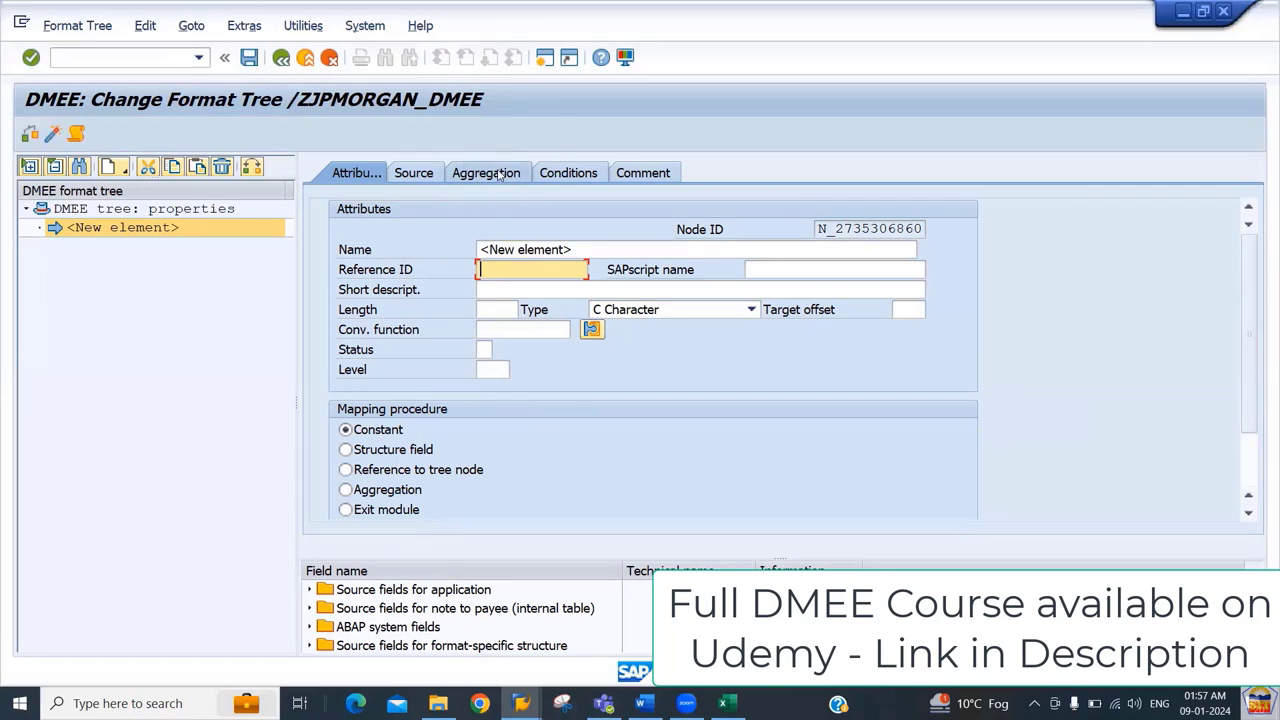
{"action": "left_click", "coordinate": [500, 309]}
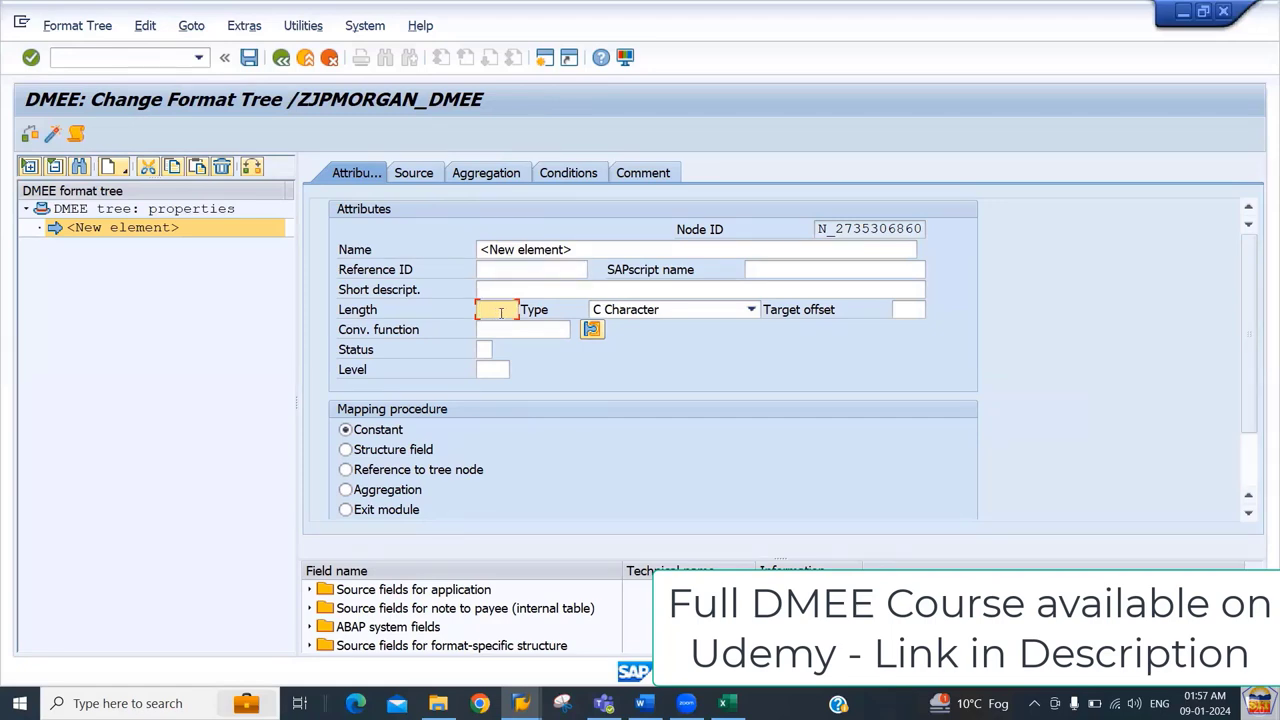
{"action": "key", "text": "alt+Tab"}
{"action": "left_click_drag", "start_coordinate": [311, 244], "coordinate": [250, 283]}
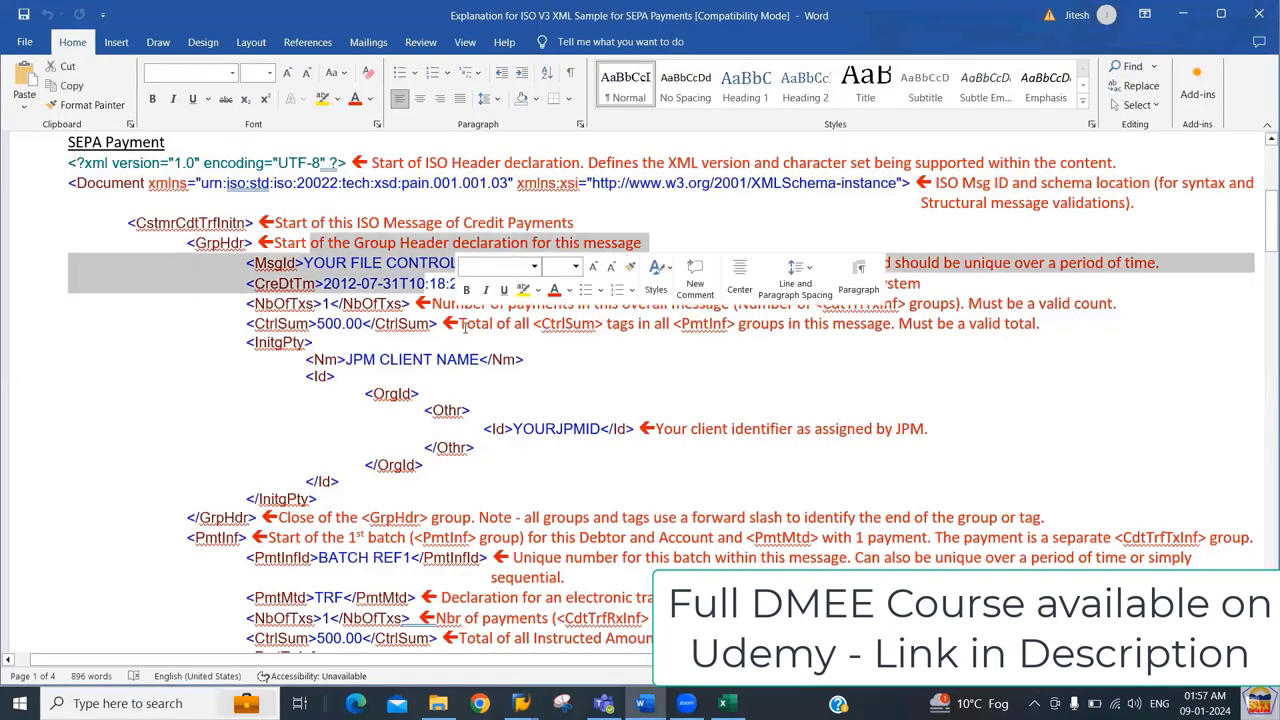
{"action": "key", "text": "alt+Tab"}
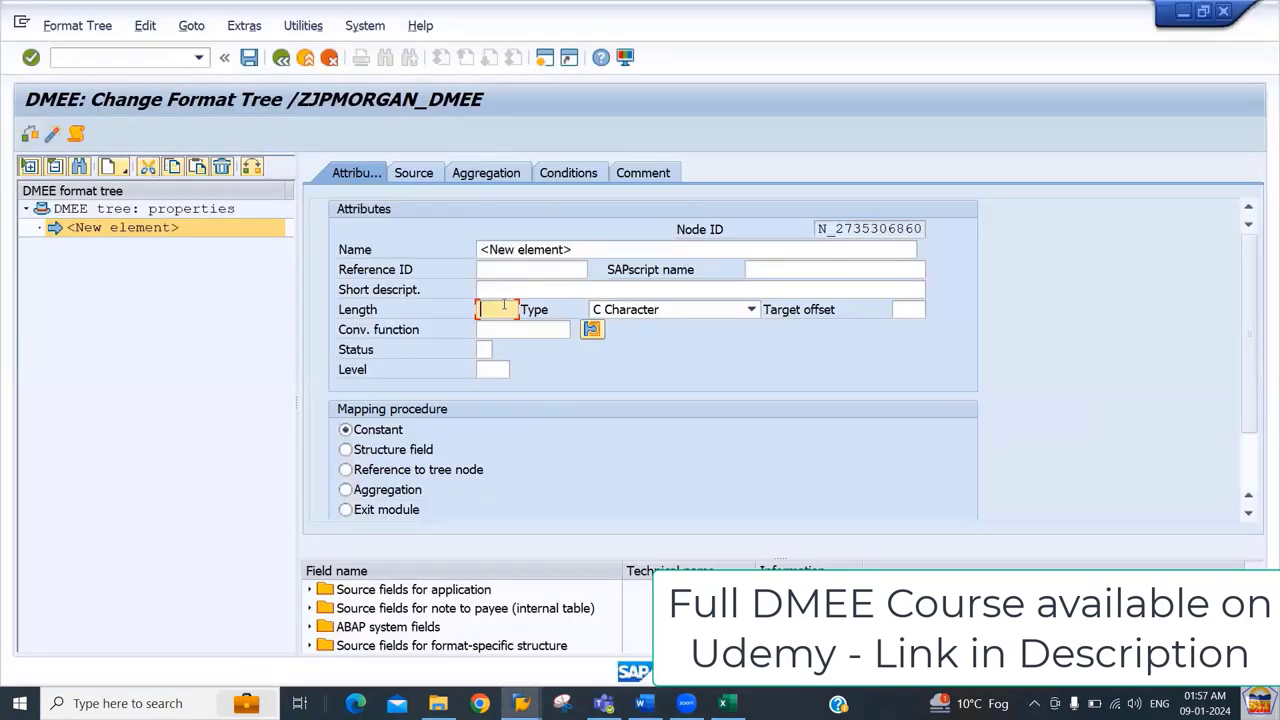
Step: Review the data types offered for the new element's Type attribute, leaving C Character selected
{"action": "left_click", "coordinate": [633, 311]}
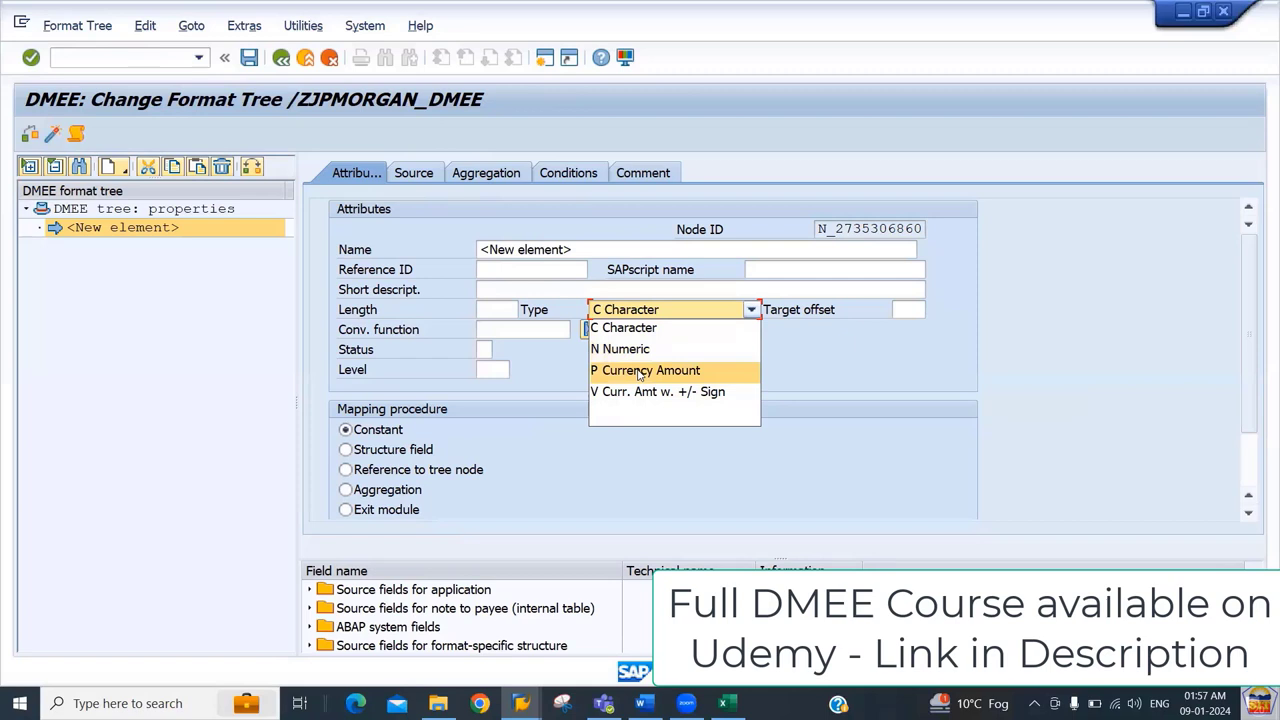
{"action": "left_click", "coordinate": [751, 310]}
{"action": "left_click", "coordinate": [751, 310]}
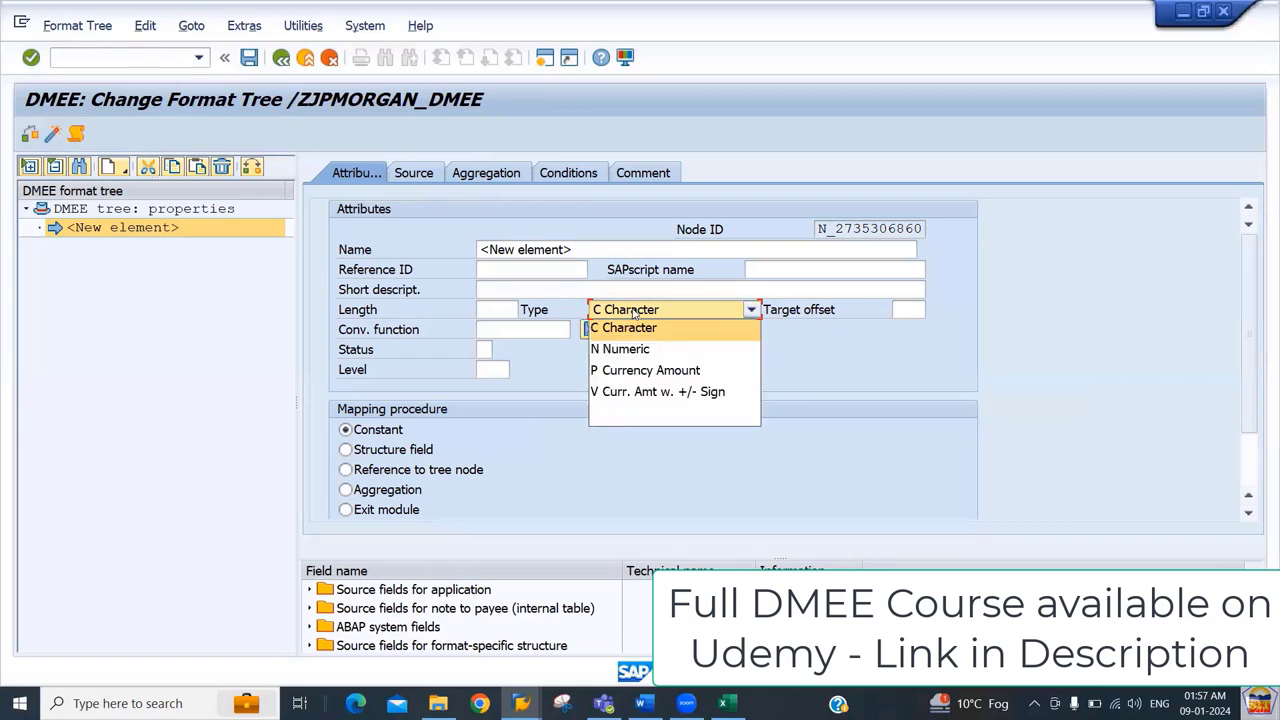
{"action": "left_click", "coordinate": [808, 341]}
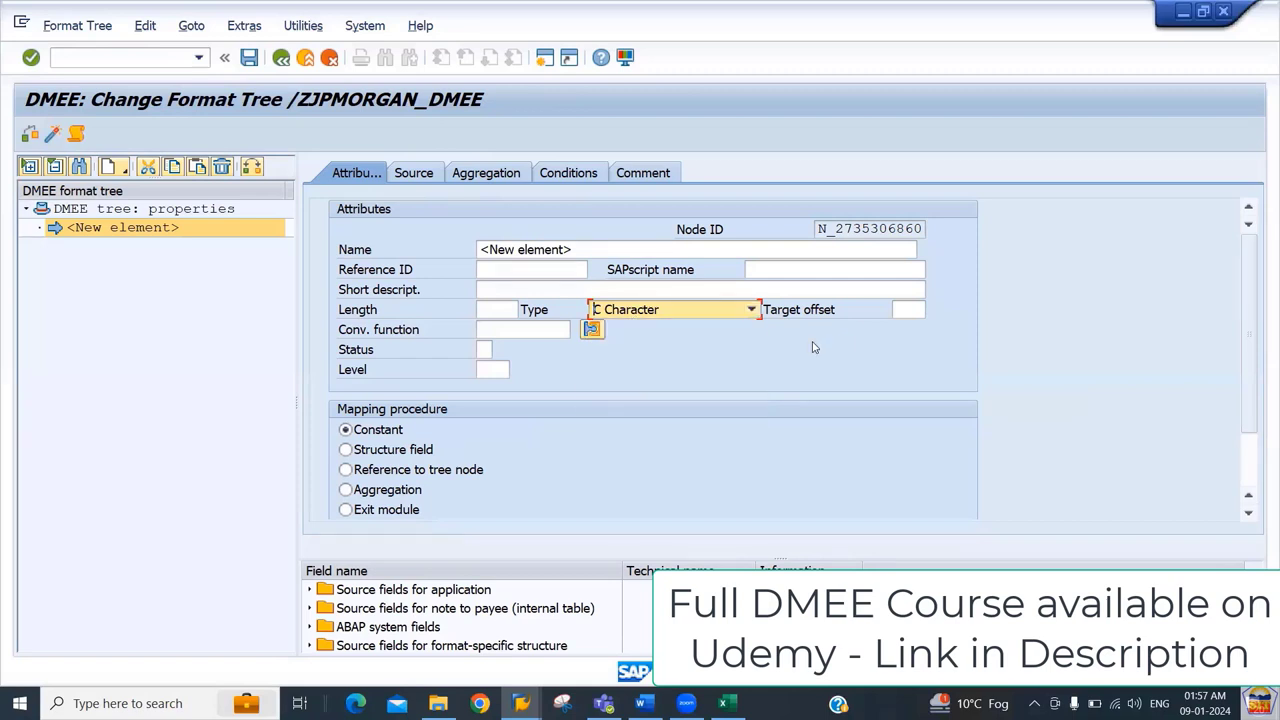
Step: For the Conv. function attribute, examine the date format of the CreDtTm tag in the Word sample, then return to SAP
{"action": "left_click", "coordinate": [509, 329]}
{"action": "key", "text": "alt+Tab"}
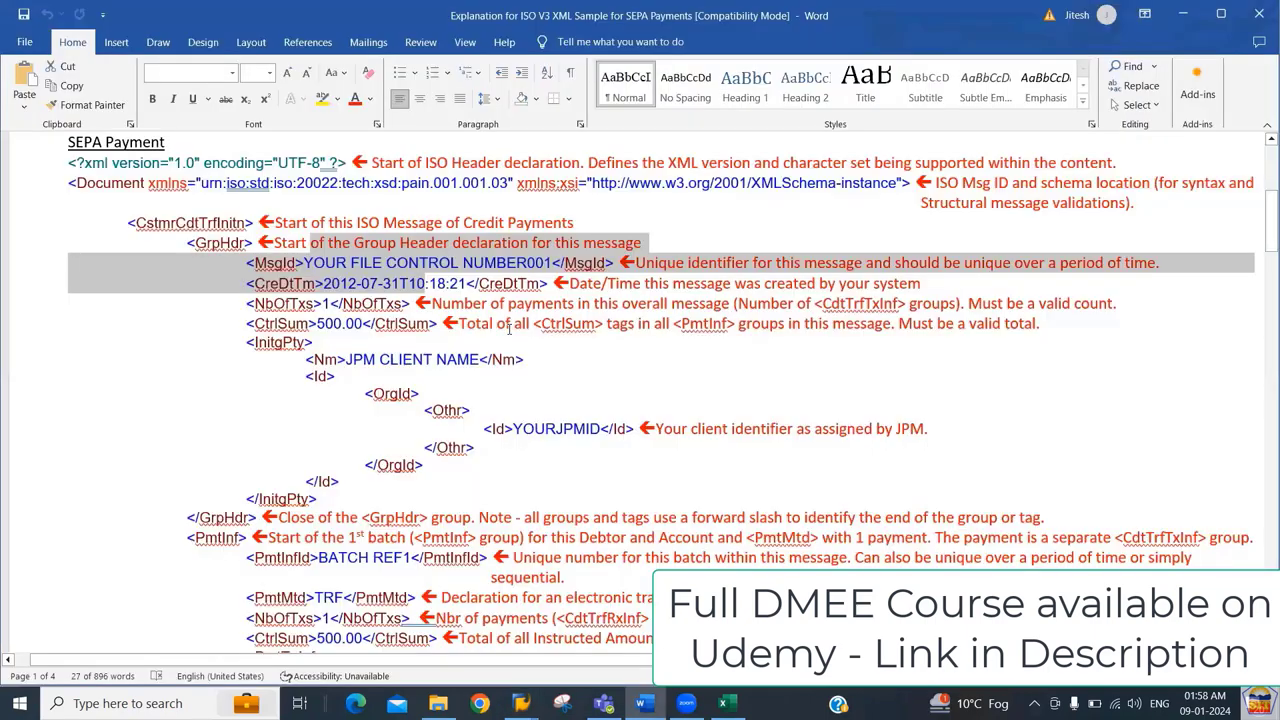
{"action": "left_click", "coordinate": [323, 284]}
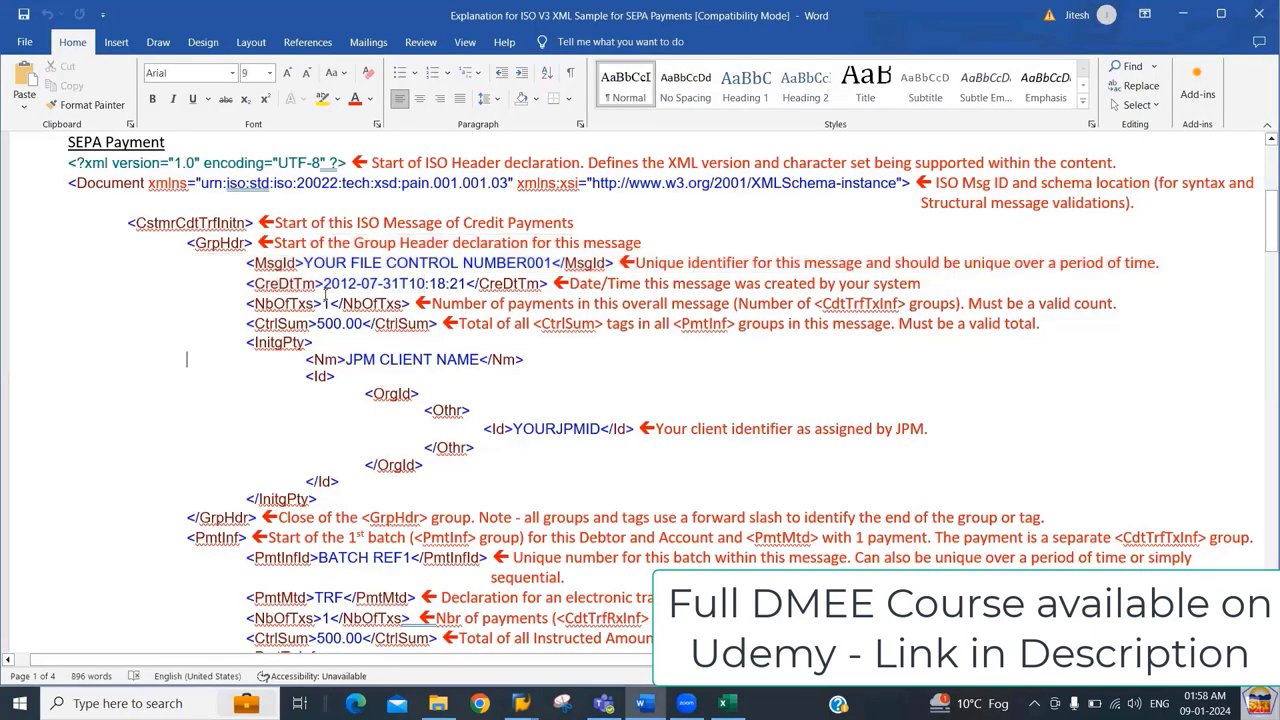
{"action": "left_click_drag", "start_coordinate": [323, 284], "coordinate": [362, 284]}
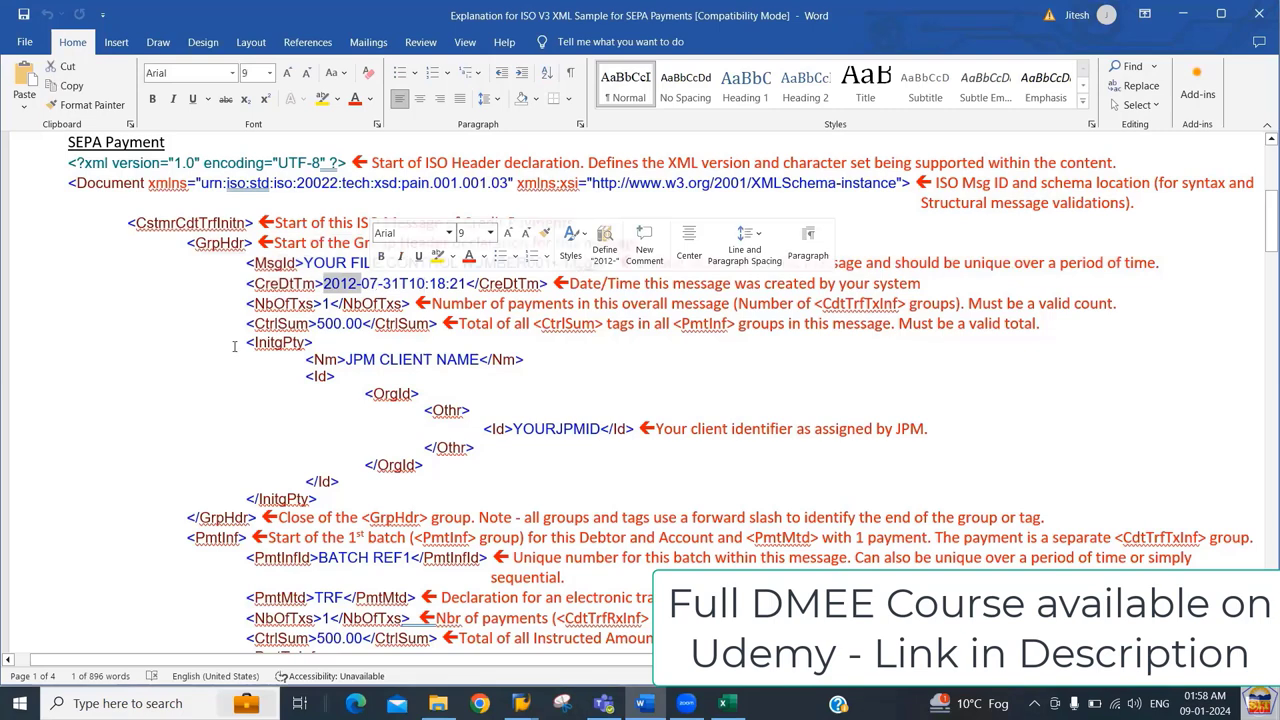
{"action": "left_click", "coordinate": [172, 374]}
{"action": "key", "text": "alt+Tab"}
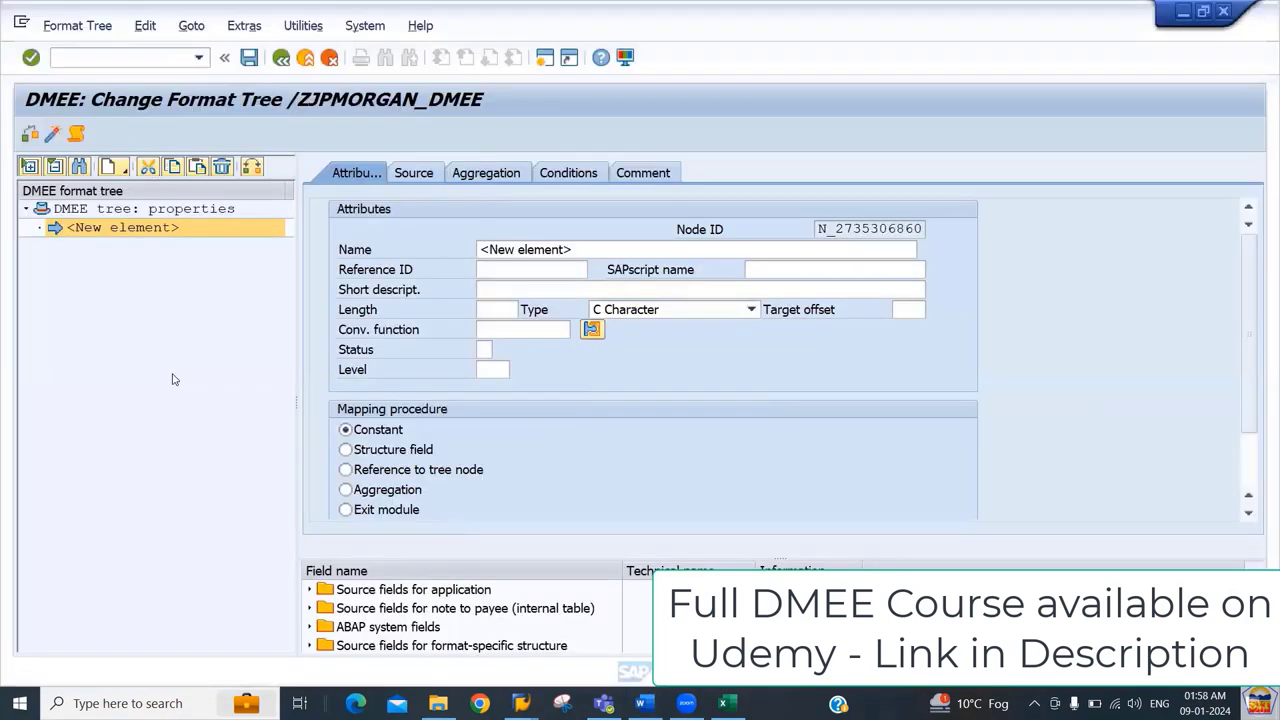
Step: For the new element's Conv. function attribute, list the internal conversion functions and examine the date formats without separators
{"action": "left_click", "coordinate": [589, 330]}
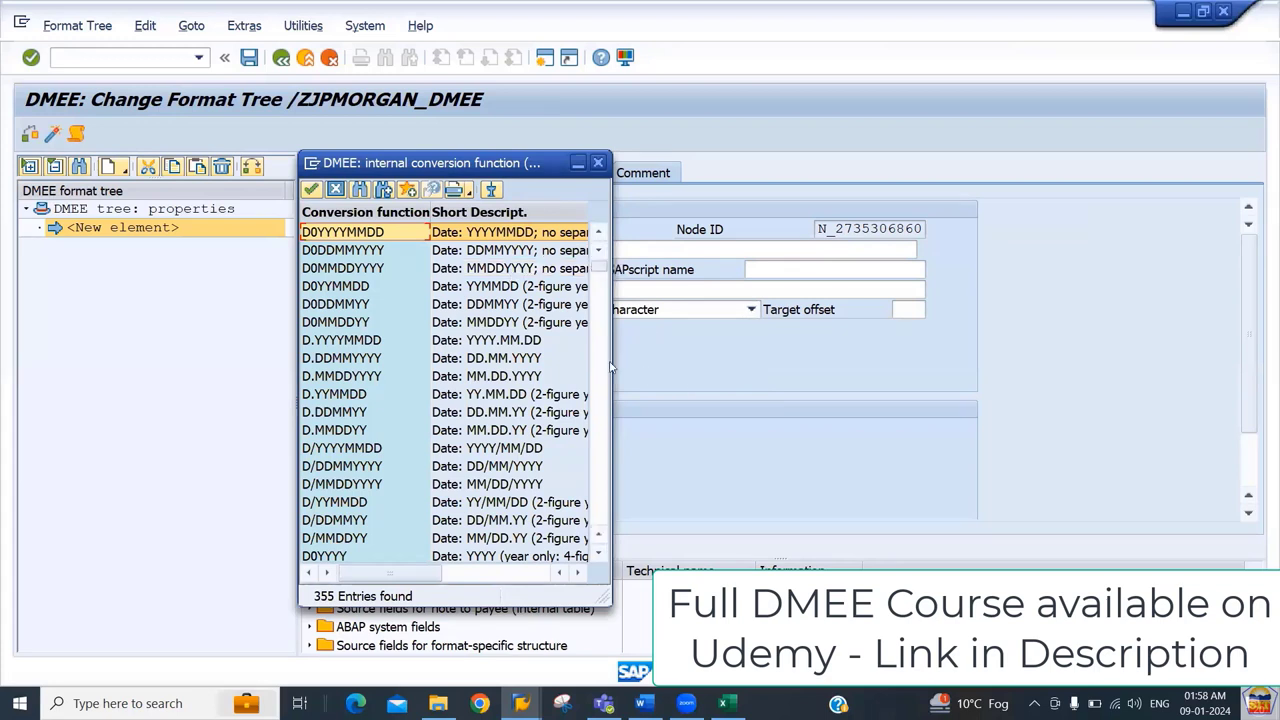
{"action": "left_click_drag", "start_coordinate": [615, 372], "coordinate": [850, 372]}
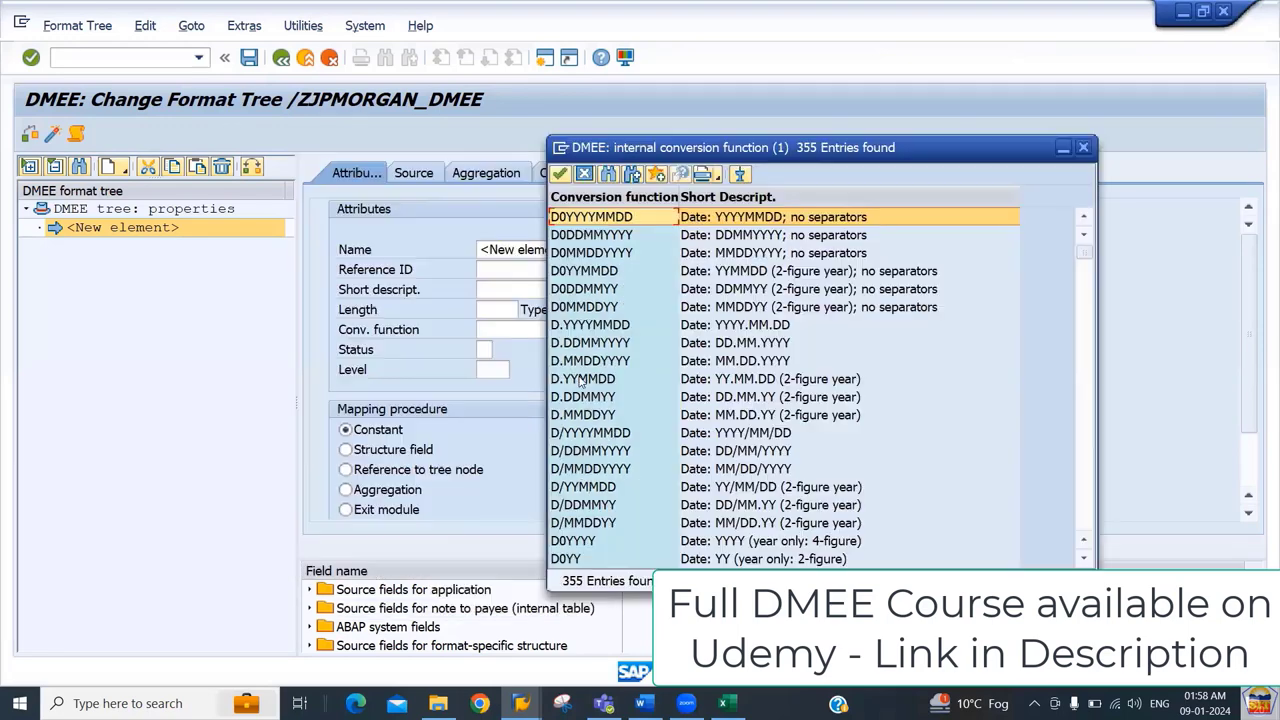
{"action": "left_click", "coordinate": [583, 379]}
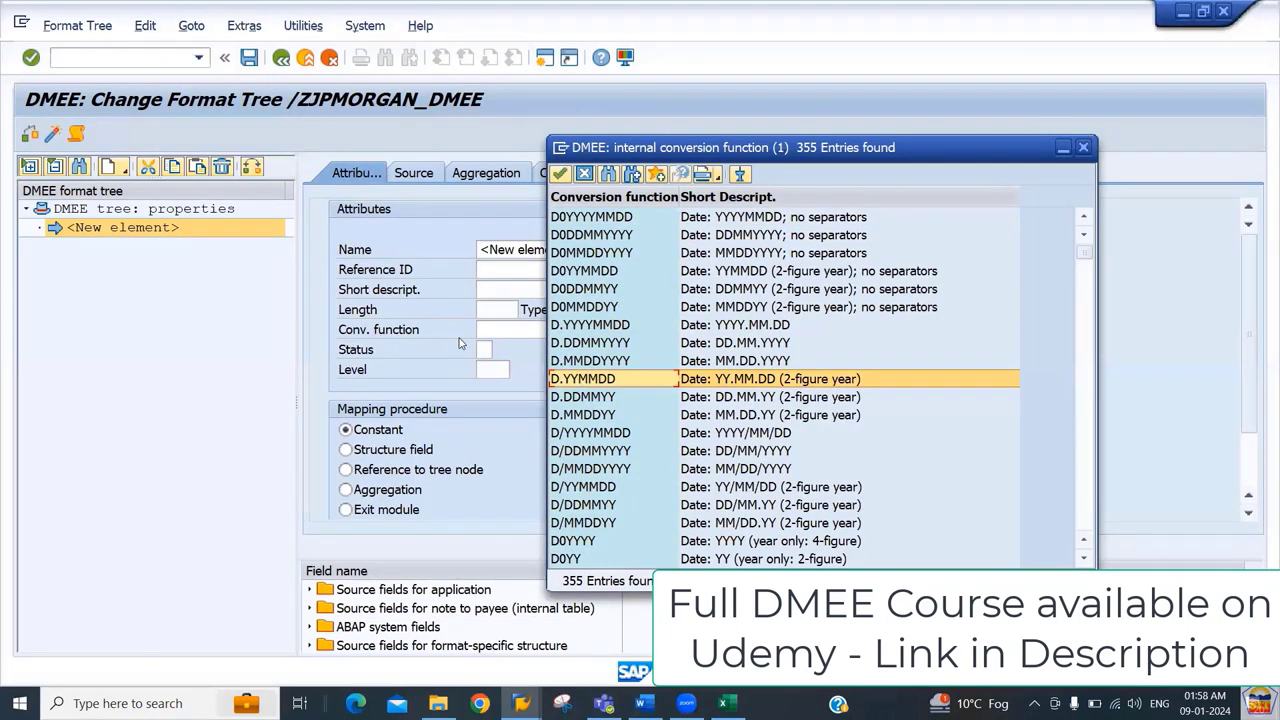
{"action": "left_click", "coordinate": [611, 218]}
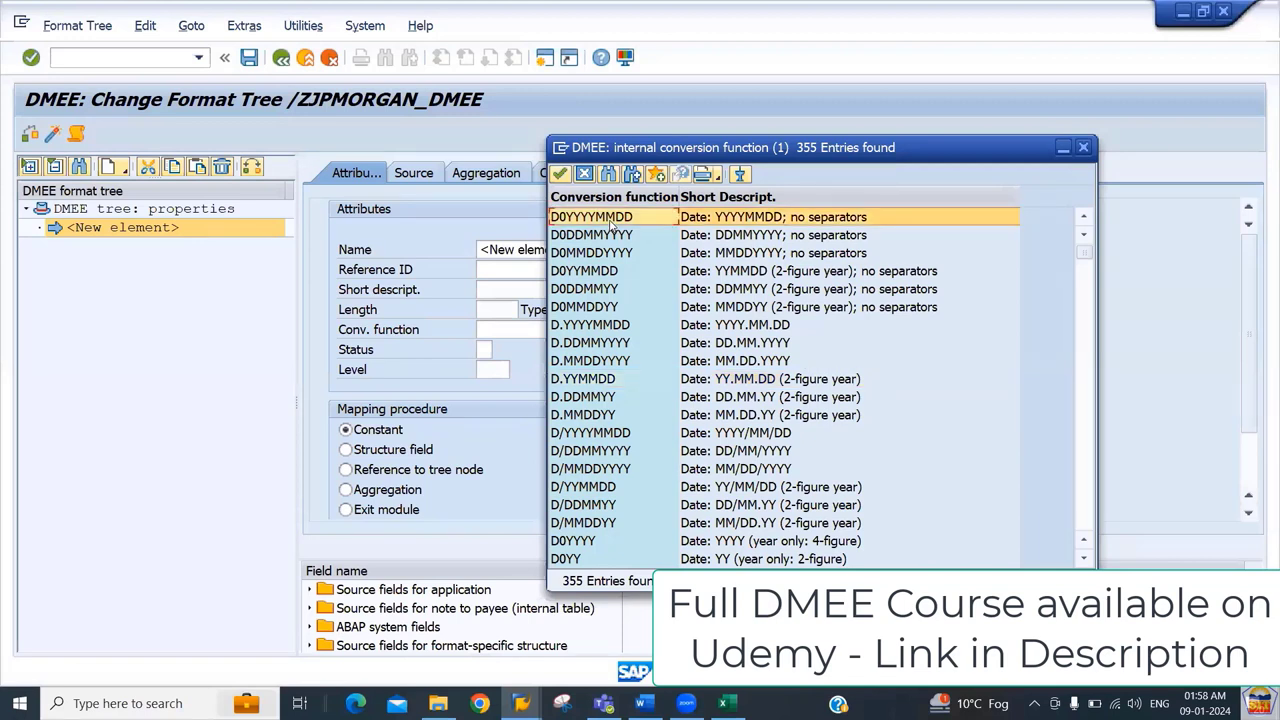
{"action": "key", "text": "Down"}
{"action": "key", "text": "Down"}
{"action": "key", "text": "Down"}
{"action": "key", "text": "Up"}
{"action": "key", "text": "Up"}
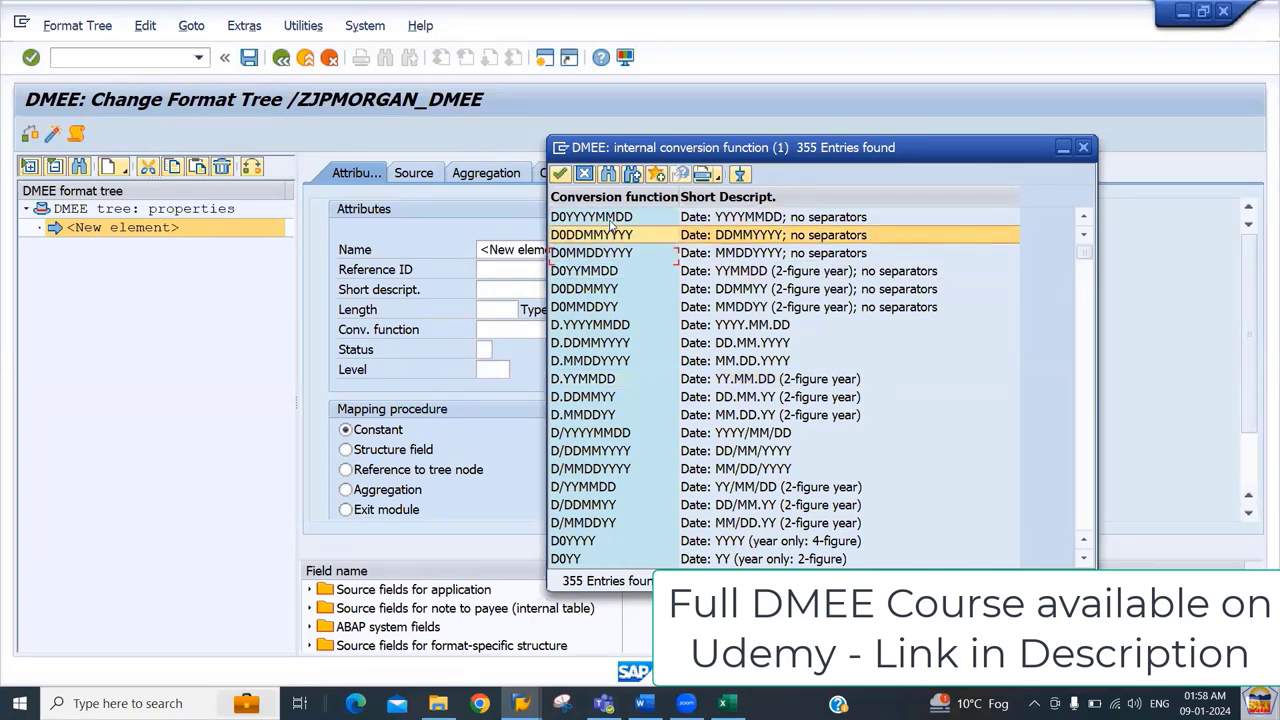
{"action": "key", "text": "Up"}
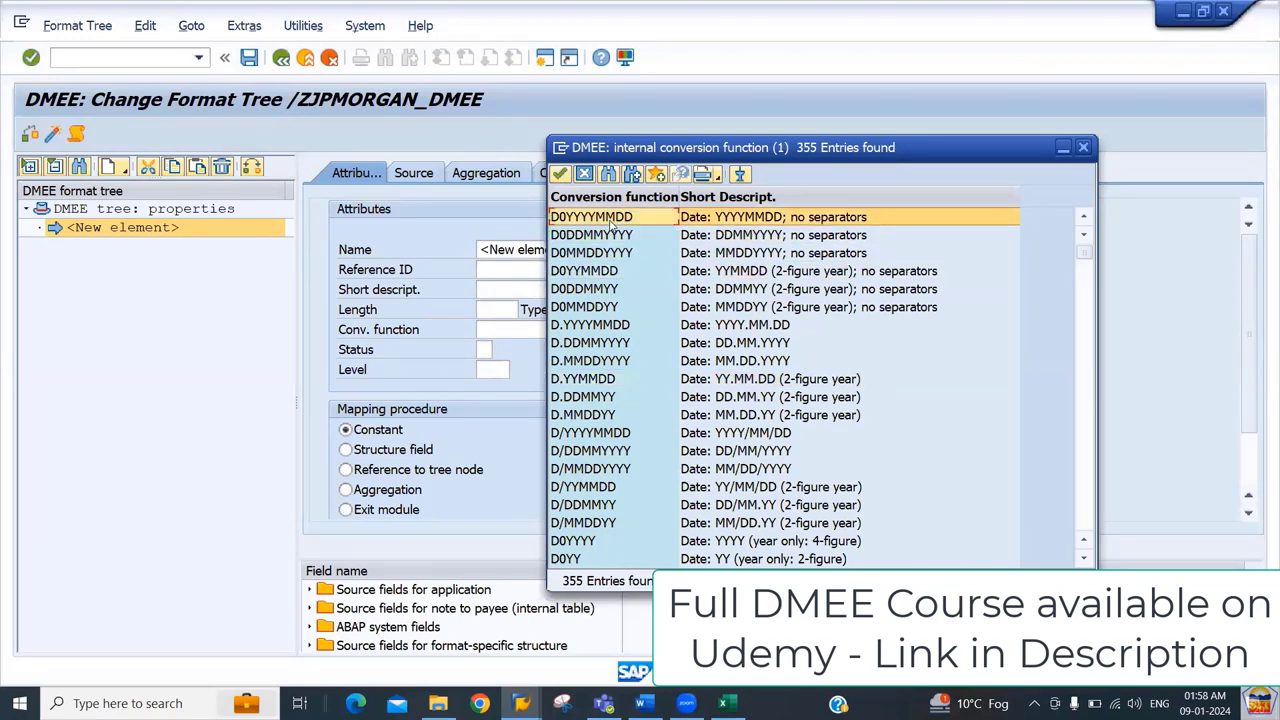
{"action": "key", "text": "Down"}
{"action": "key", "text": "Down"}
{"action": "key", "text": "Up"}
{"action": "key", "text": "Up"}
{"action": "key", "text": "Down"}
{"action": "key", "text": "Down"}
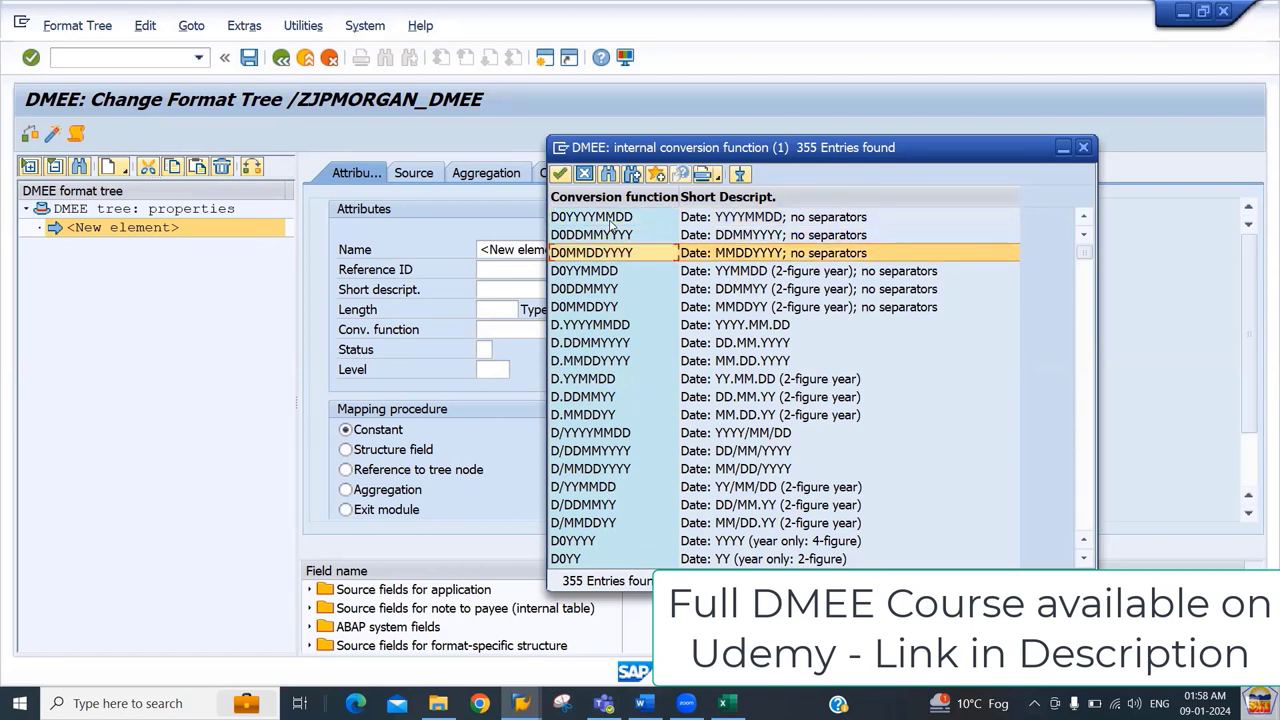
{"action": "key", "text": "Down"}
{"action": "key", "text": "Down"}
{"action": "key", "text": "Up"}
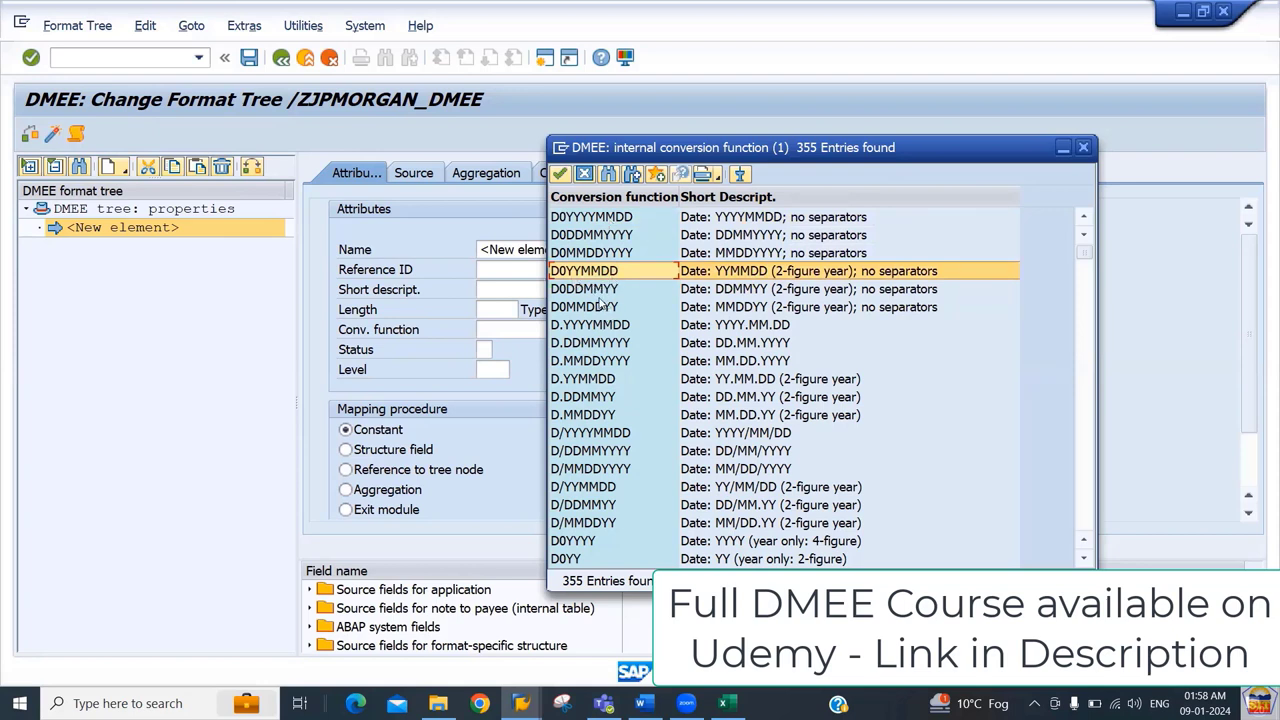
{"action": "left_click", "coordinate": [598, 293]}
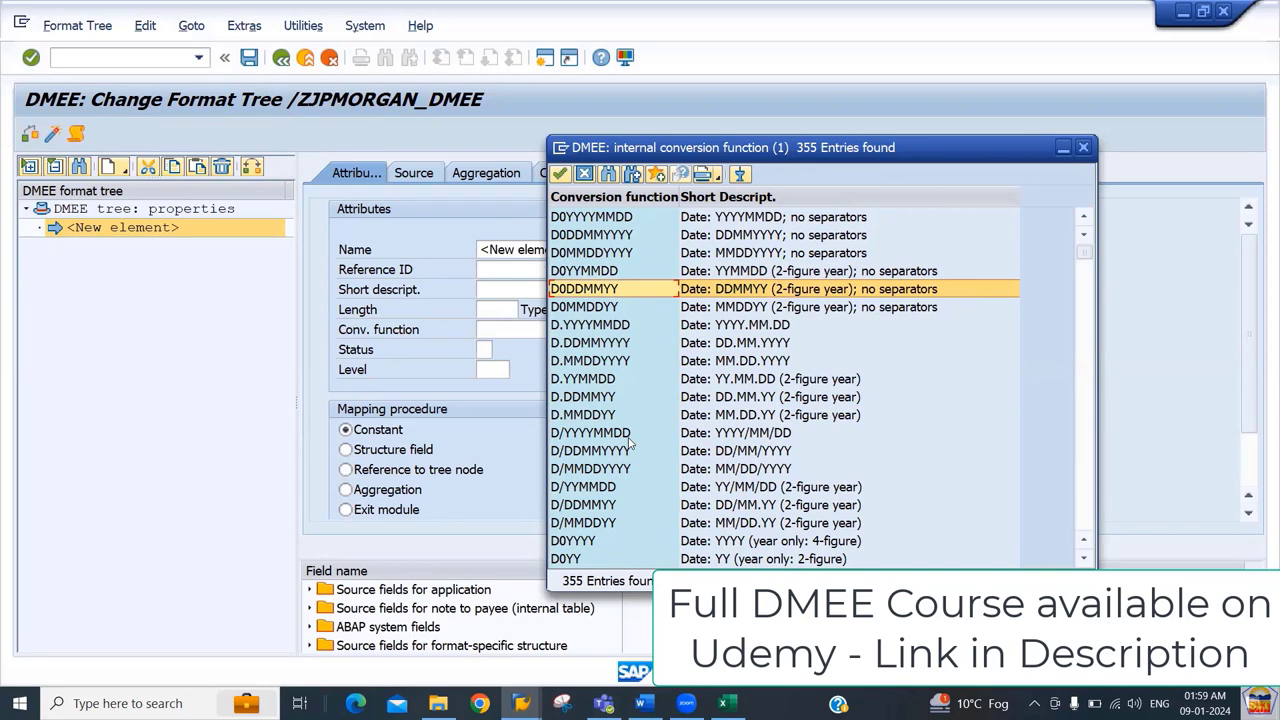
Step: Review the time, currency amount and character string conversion functions, then close the list without choosing one
{"action": "scroll", "coordinate": [630, 443], "scroll_direction": "down", "scroll_amount": 5}
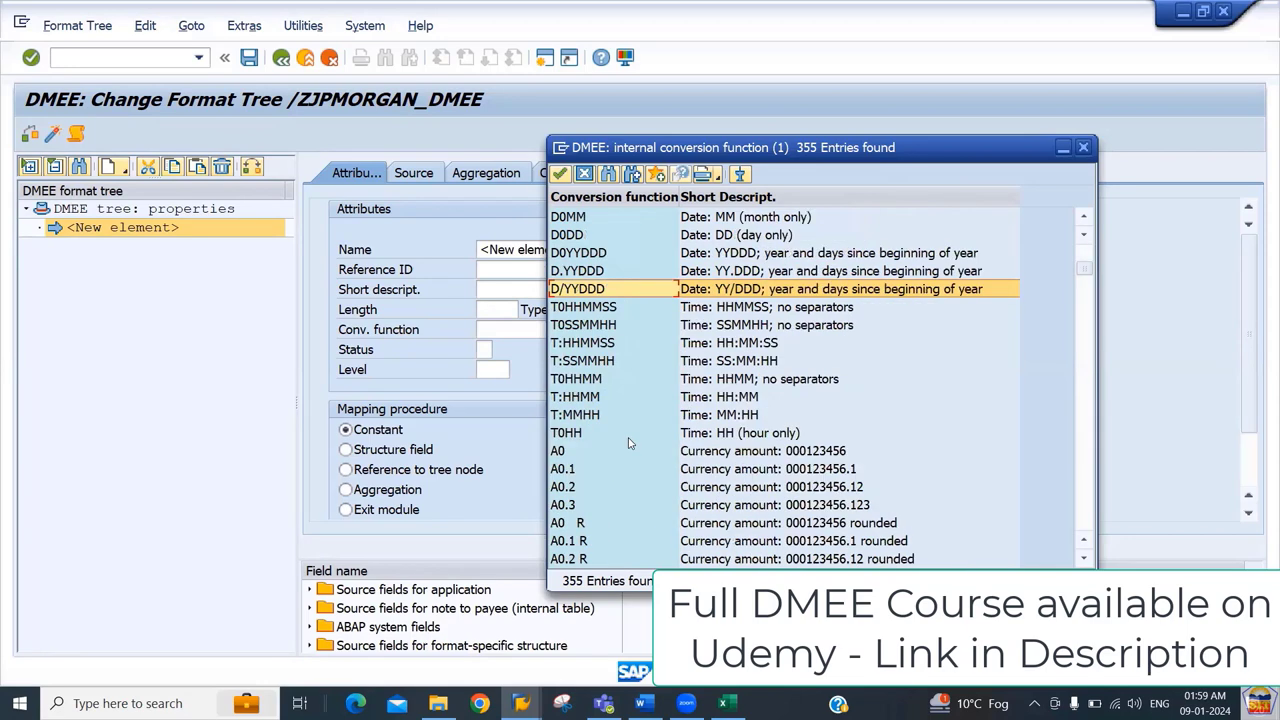
{"action": "left_click", "coordinate": [600, 380]}
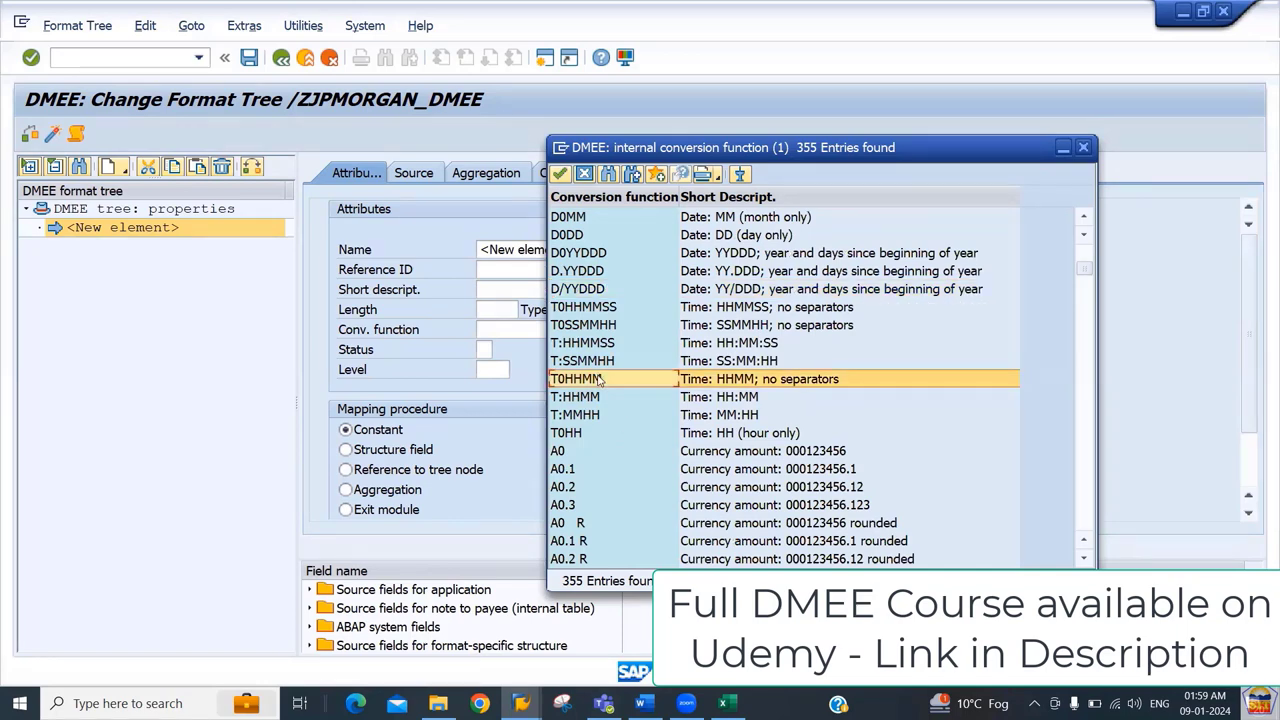
{"action": "scroll", "coordinate": [600, 380], "scroll_direction": "down", "scroll_amount": 20}
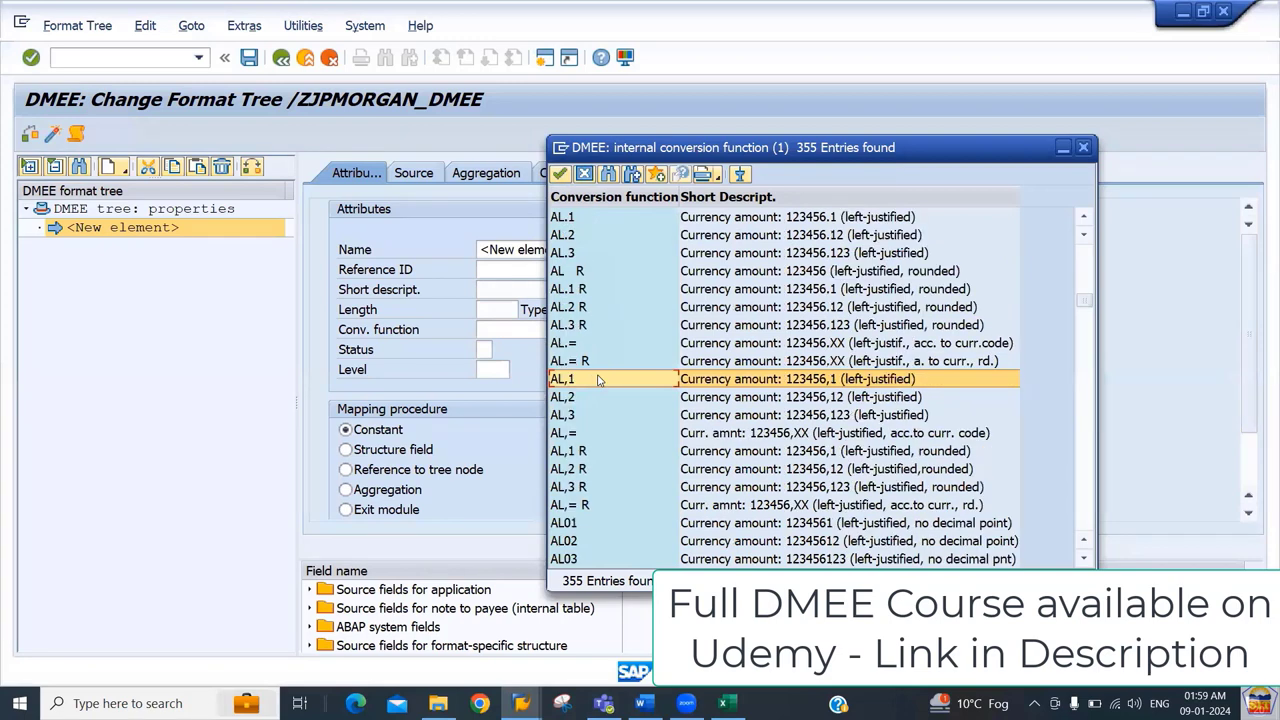
{"action": "scroll", "coordinate": [600, 380], "scroll_direction": "down", "scroll_amount": 15}
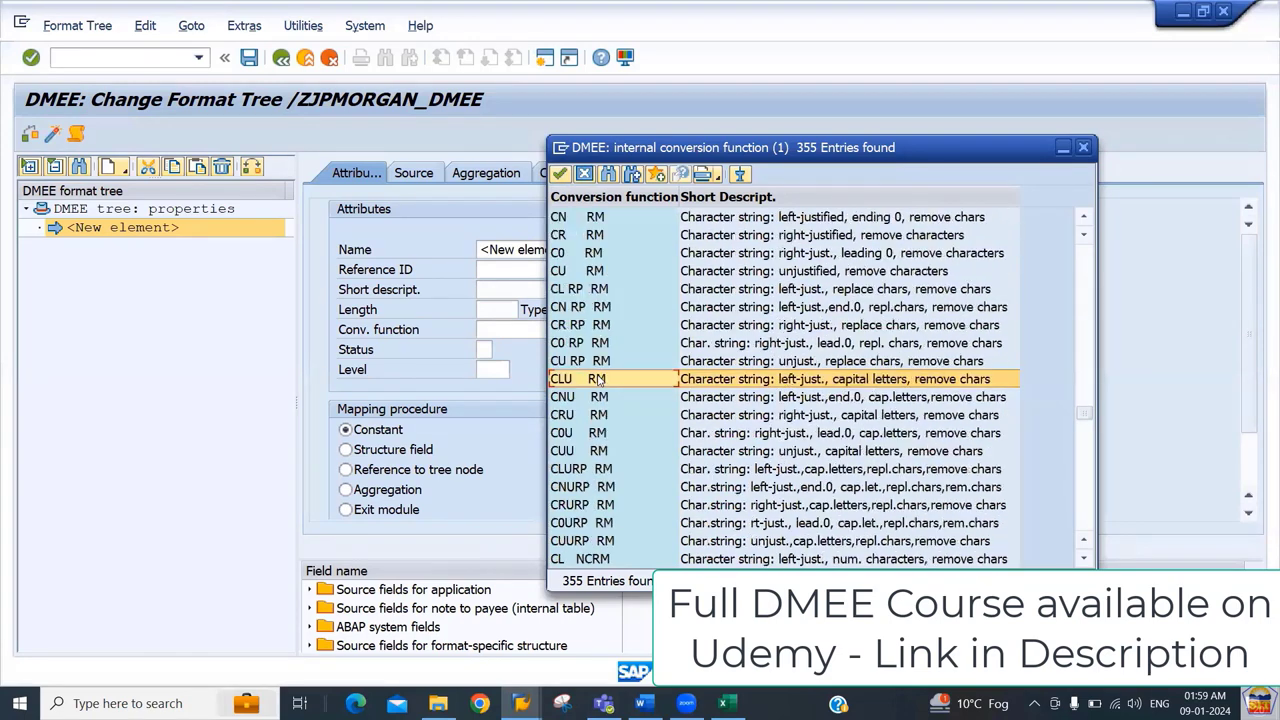
{"action": "scroll", "coordinate": [590, 379], "scroll_direction": "down", "scroll_amount": 10}
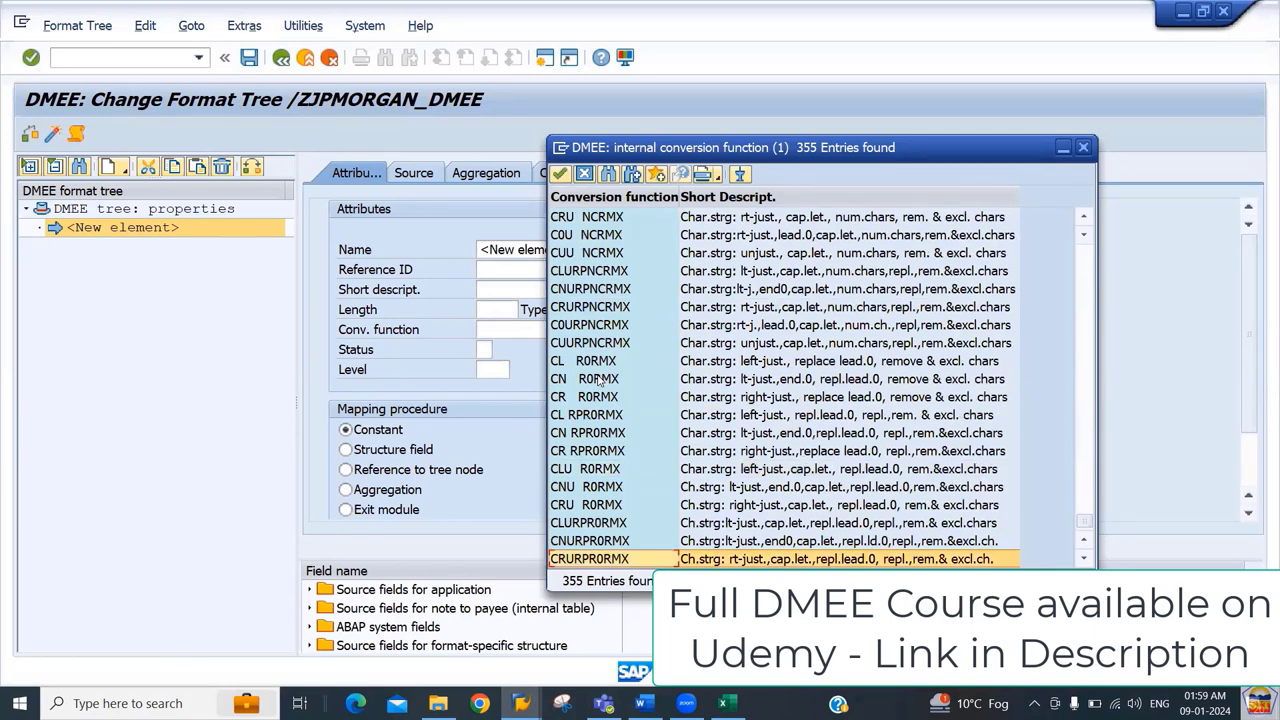
{"action": "scroll", "coordinate": [598, 380], "scroll_direction": "up", "scroll_amount": 12}
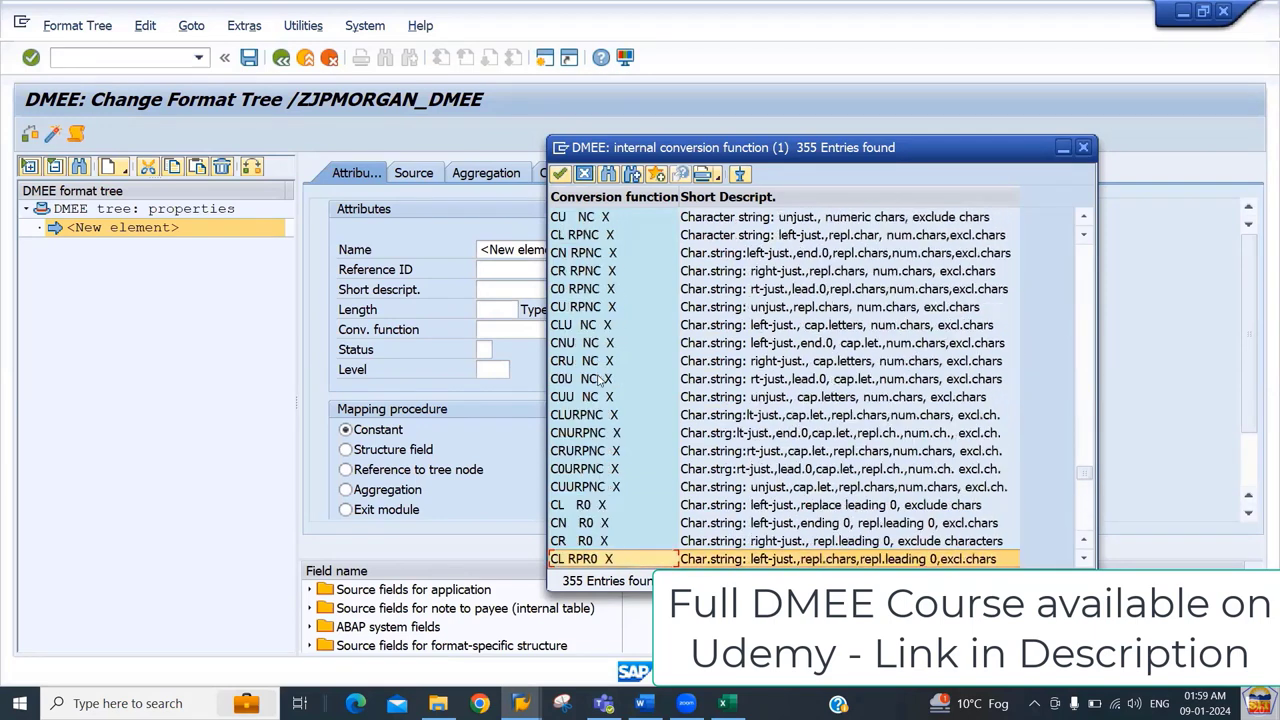
{"action": "scroll", "coordinate": [598, 380], "scroll_direction": "up", "scroll_amount": 10}
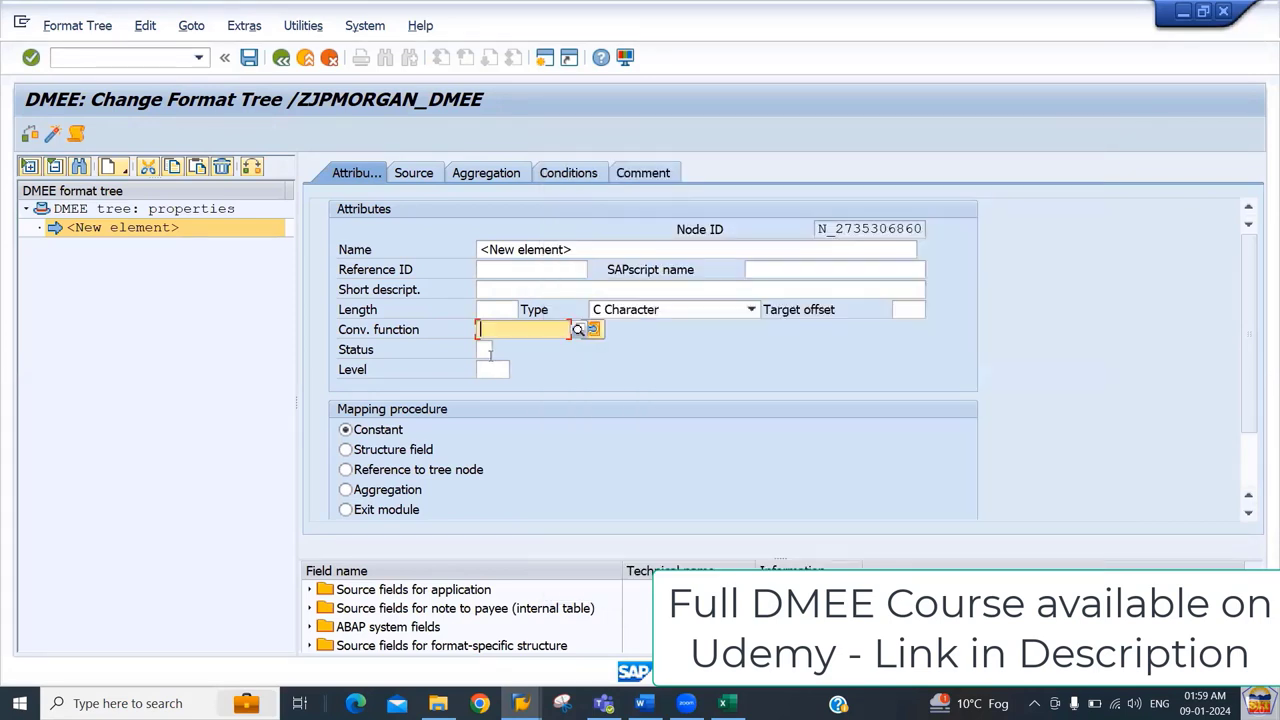
{"action": "left_click", "coordinate": [1083, 147]}
Step: For the Level attribute, compare the group header block with the PmtInf block in the Word SEPA payment sample, then return to SAP
{"action": "left_click", "coordinate": [495, 368]}
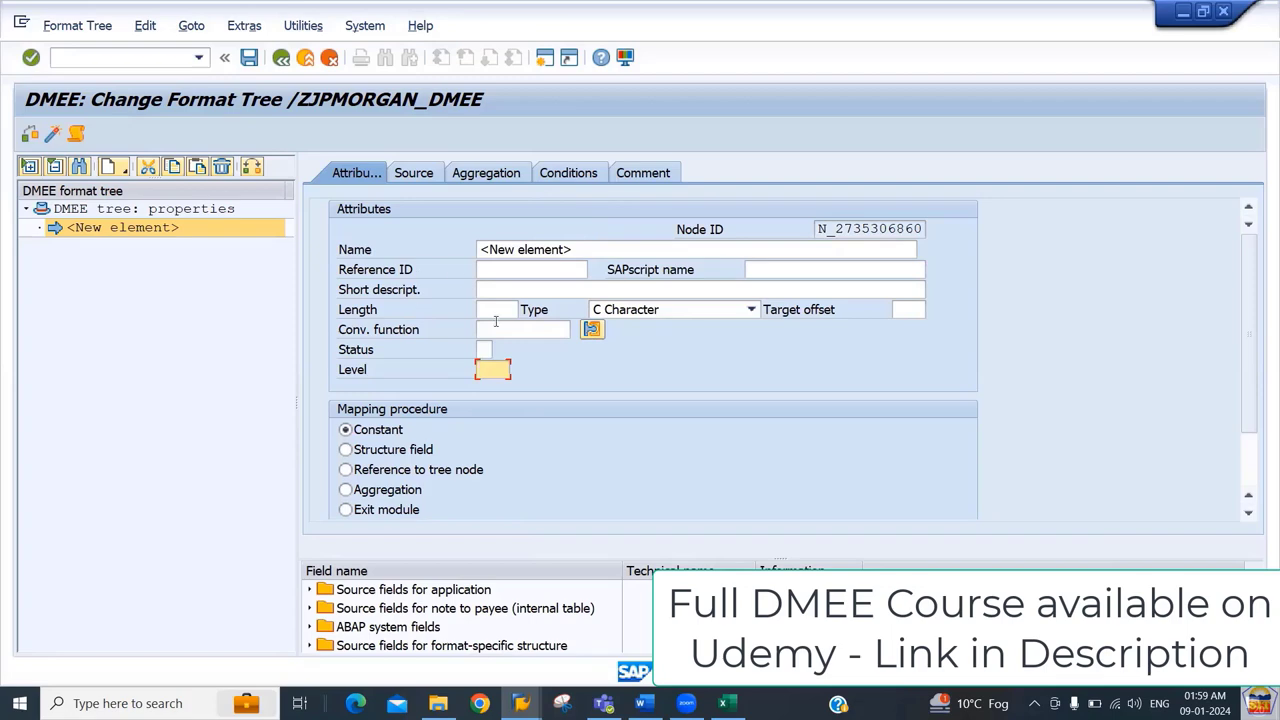
{"action": "key", "text": "alt+Tab"}
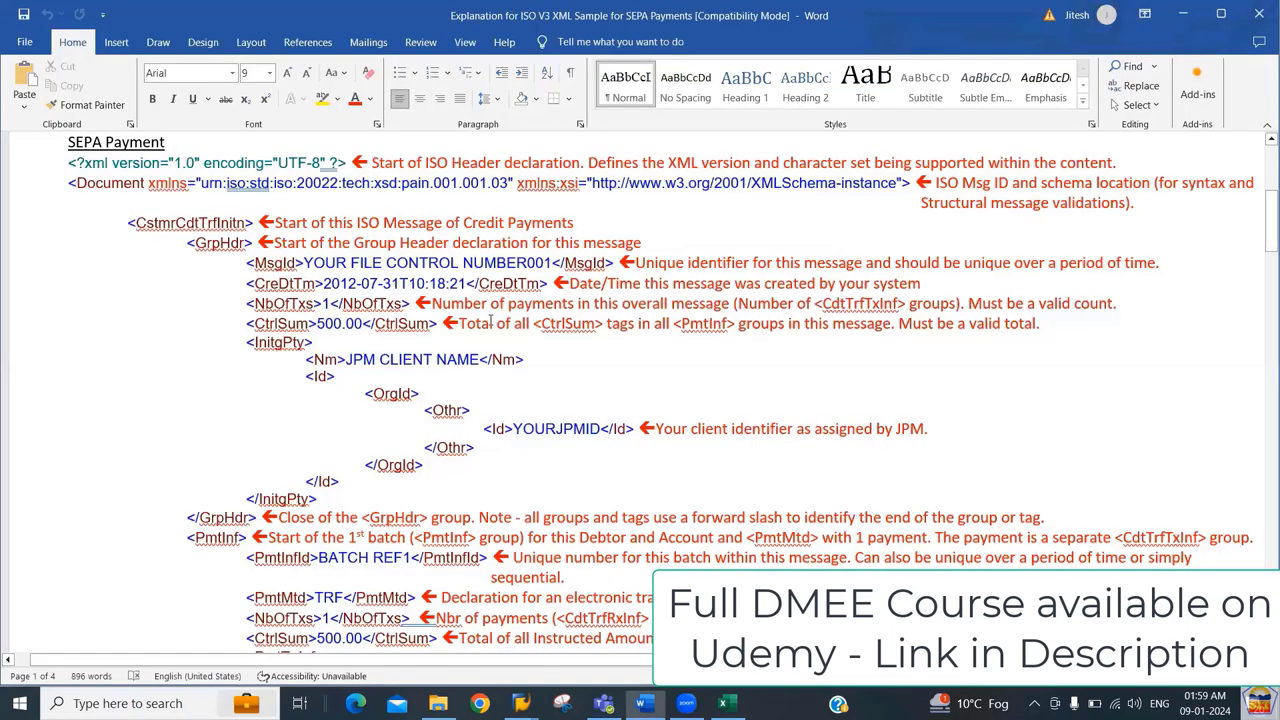
{"action": "left_click_drag", "start_coordinate": [431, 268], "coordinate": [128, 222]}
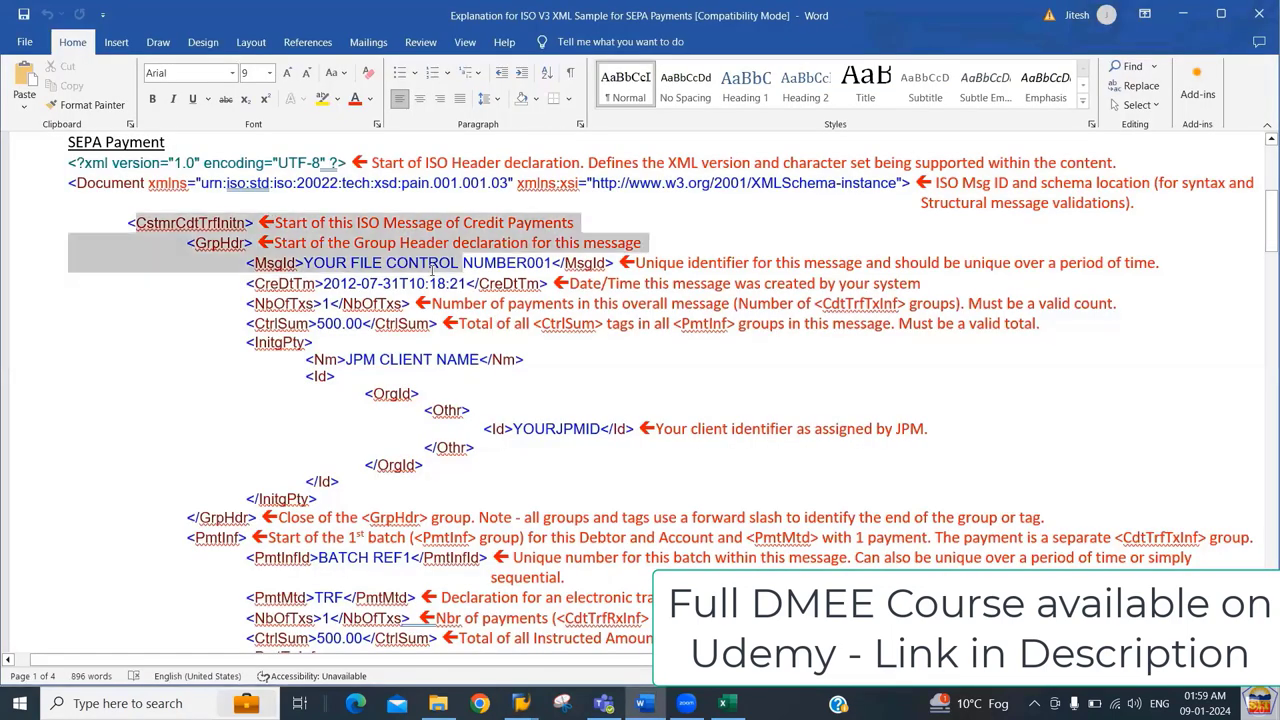
{"action": "left_click_drag", "start_coordinate": [196, 538], "coordinate": [436, 594]}
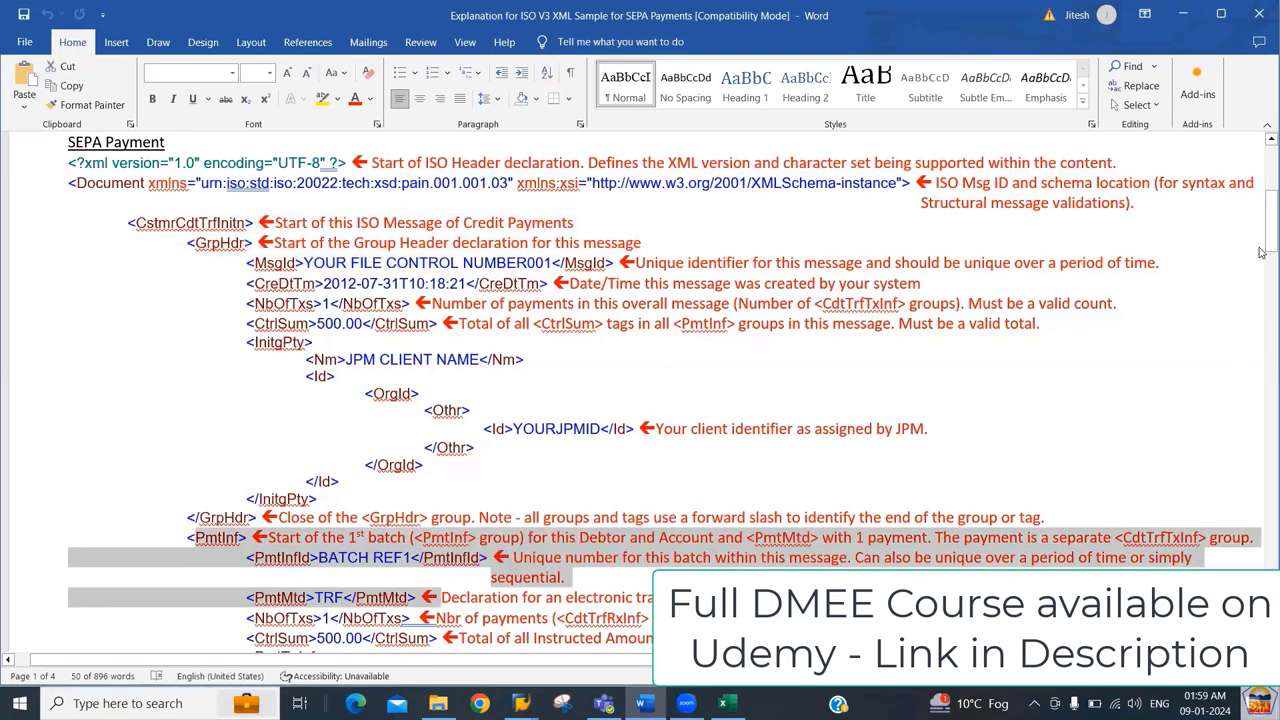
{"action": "mouse_move", "coordinate": [1262, 238]}
{"action": "left_mouse_down"}
{"action": "mouse_move", "coordinate": [1262, 252]}
{"action": "mouse_move", "coordinate": [1262, 234]}
{"action": "left_mouse_up"}
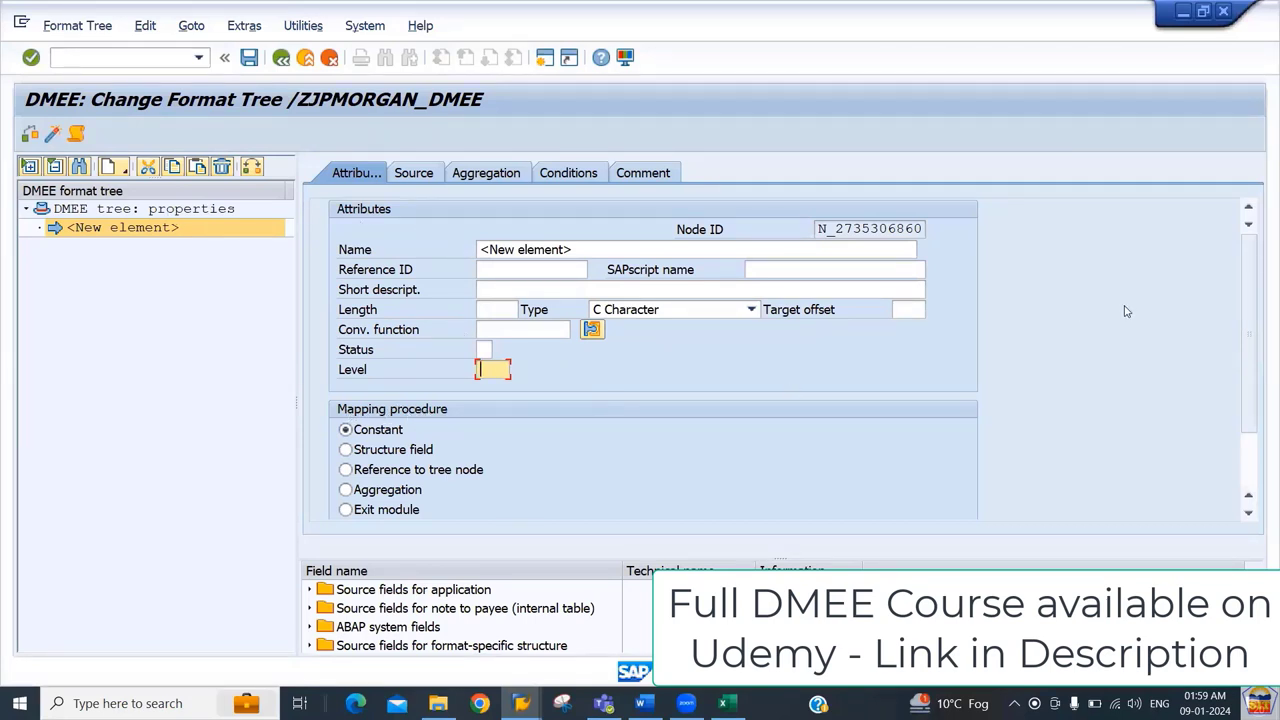
Step: Go through the new element's mapping procedures, including Constant, Aggregation and Exit module, and select Own mapping (atoms)
{"action": "scroll", "coordinate": [1250, 320], "scroll_direction": "down", "scroll_amount": 1}
{"action": "scroll", "coordinate": [1250, 320], "scroll_direction": "down", "scroll_amount": 1}
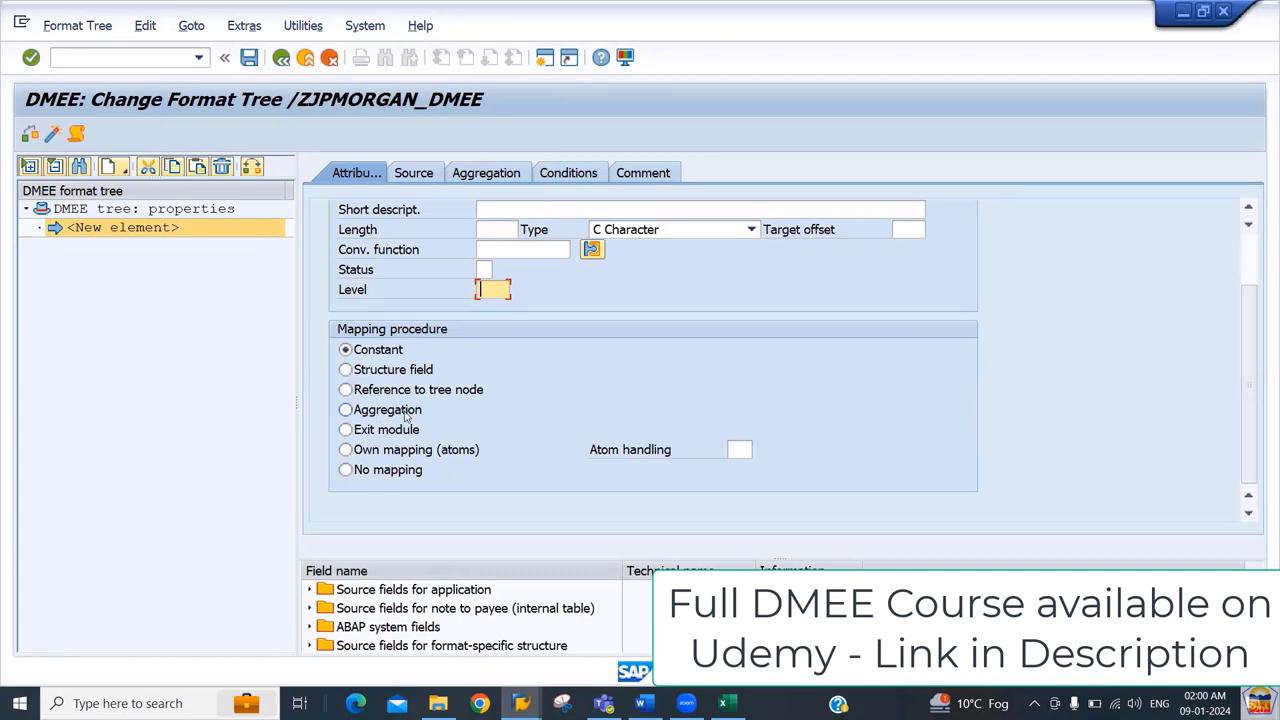
{"action": "left_click", "coordinate": [380, 431]}
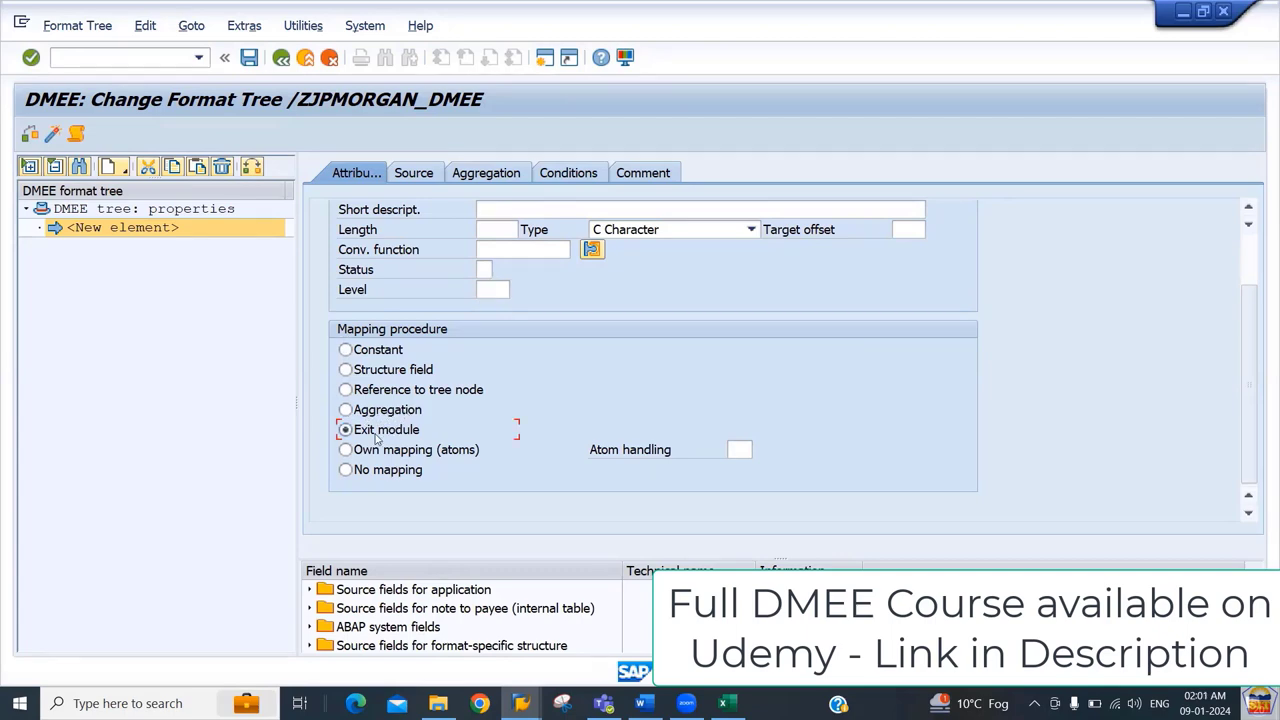
{"action": "left_click", "coordinate": [373, 355]}
{"action": "left_click", "coordinate": [375, 412]}
{"action": "left_click", "coordinate": [378, 432]}
{"action": "left_click", "coordinate": [373, 457]}
{"action": "left_click", "coordinate": [509, 209]}
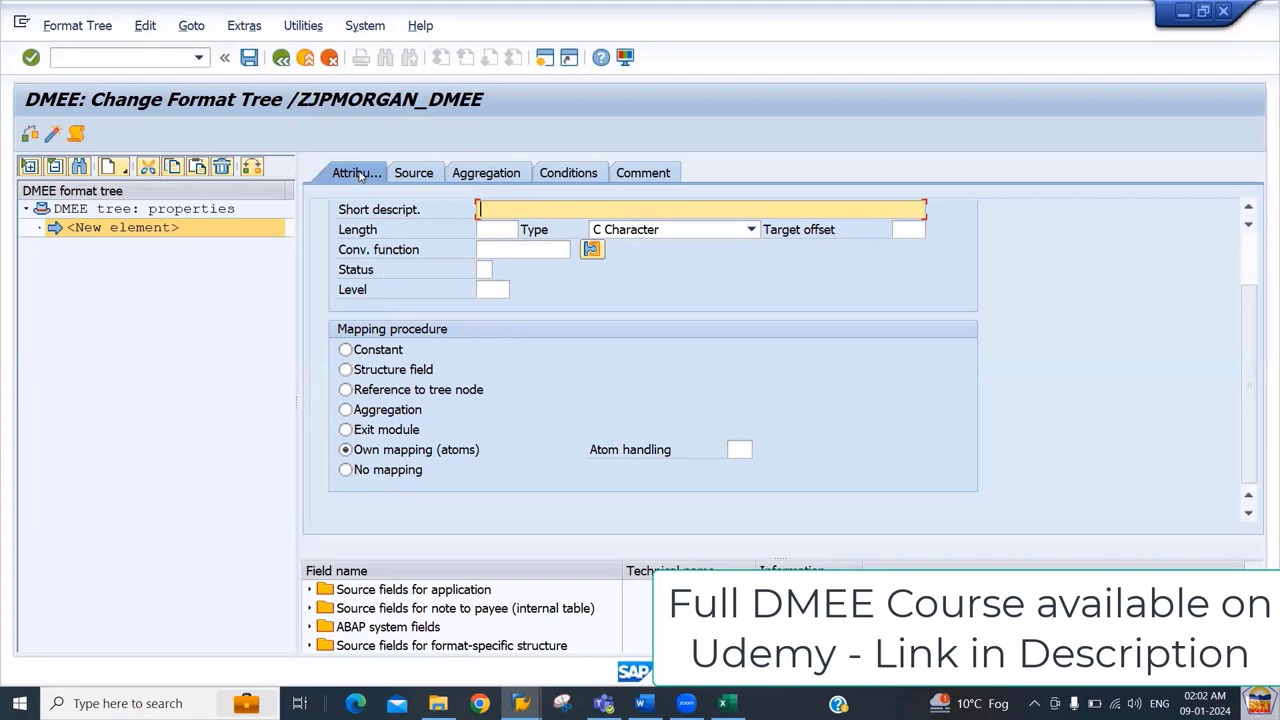
Step: Review the new element's source settings for the constant, structure, field name and exit function
{"action": "left_click", "coordinate": [428, 175]}
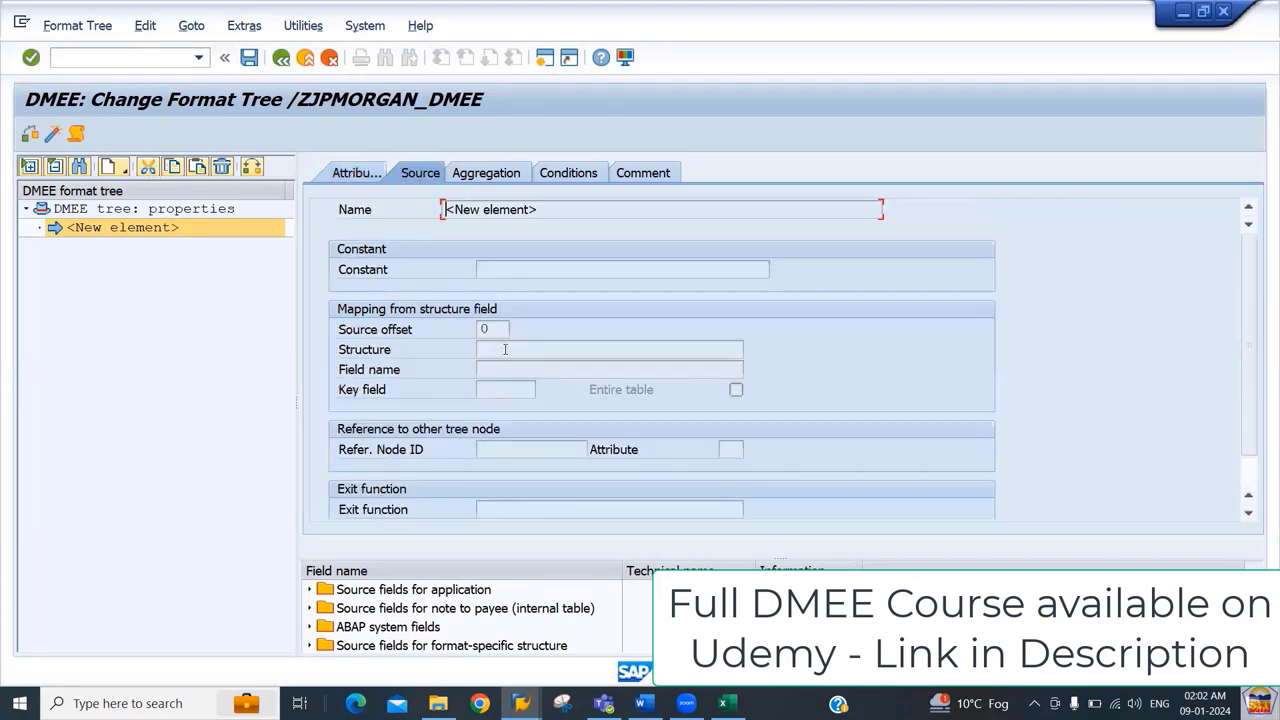
{"action": "left_click", "coordinate": [505, 349]}
{"action": "left_click", "coordinate": [494, 269]}
{"action": "left_click", "coordinate": [508, 354]}
{"action": "left_click", "coordinate": [506, 370]}
{"action": "scroll", "coordinate": [666, 407], "scroll_direction": "down", "scroll_amount": 1}
{"action": "left_click", "coordinate": [506, 465]}
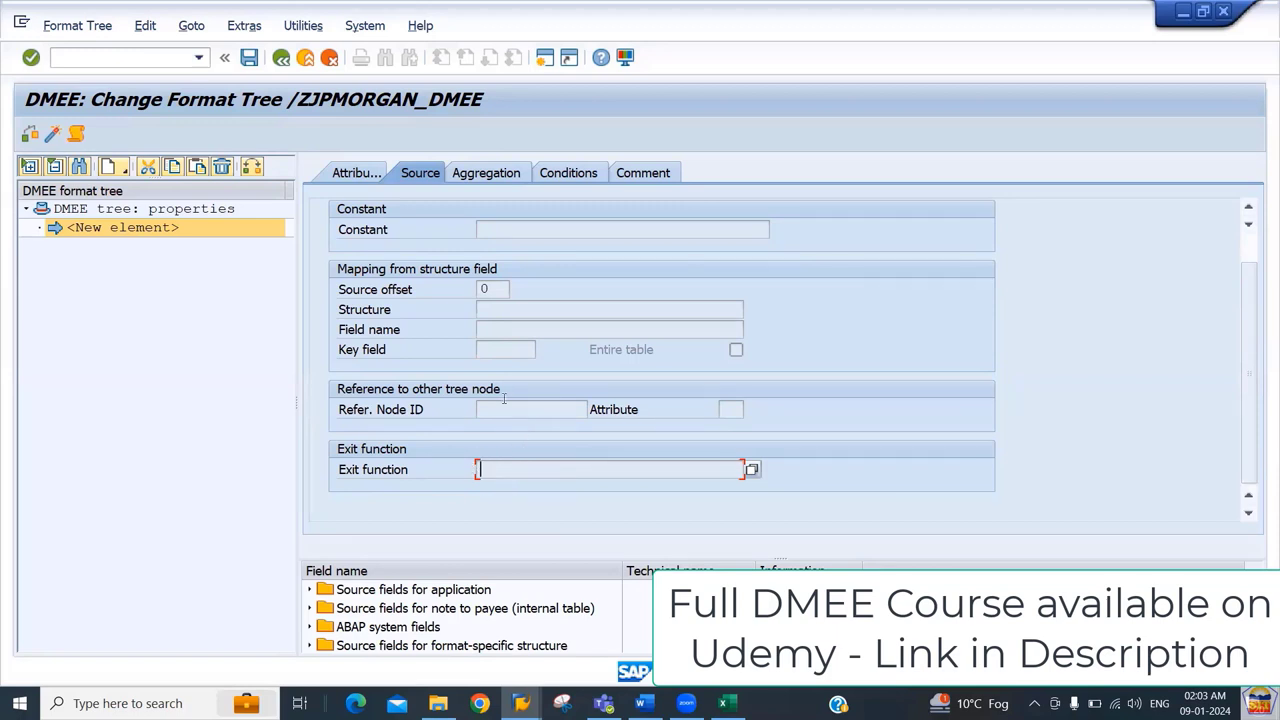
Step: Review the new element's aggregation, conditions and comment settings, then return to its attributes
{"action": "left_click", "coordinate": [507, 178]}
{"action": "left_click", "coordinate": [404, 294]}
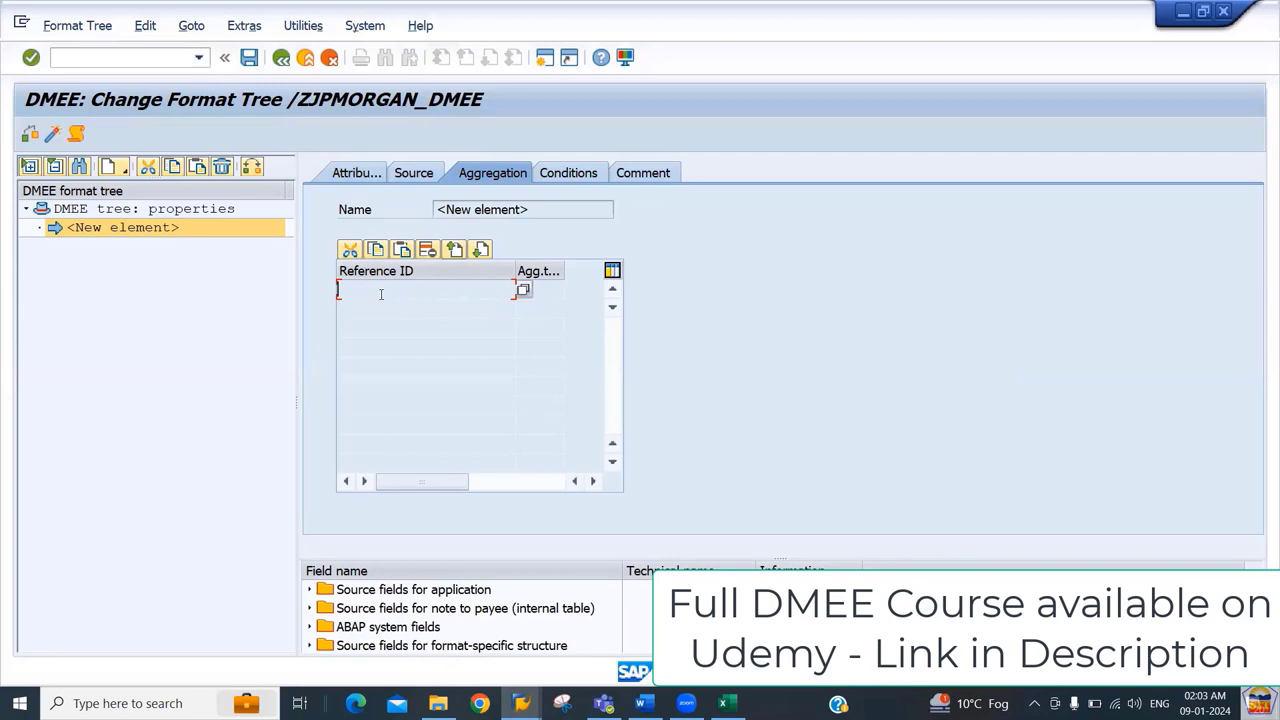
{"action": "left_click", "coordinate": [578, 177]}
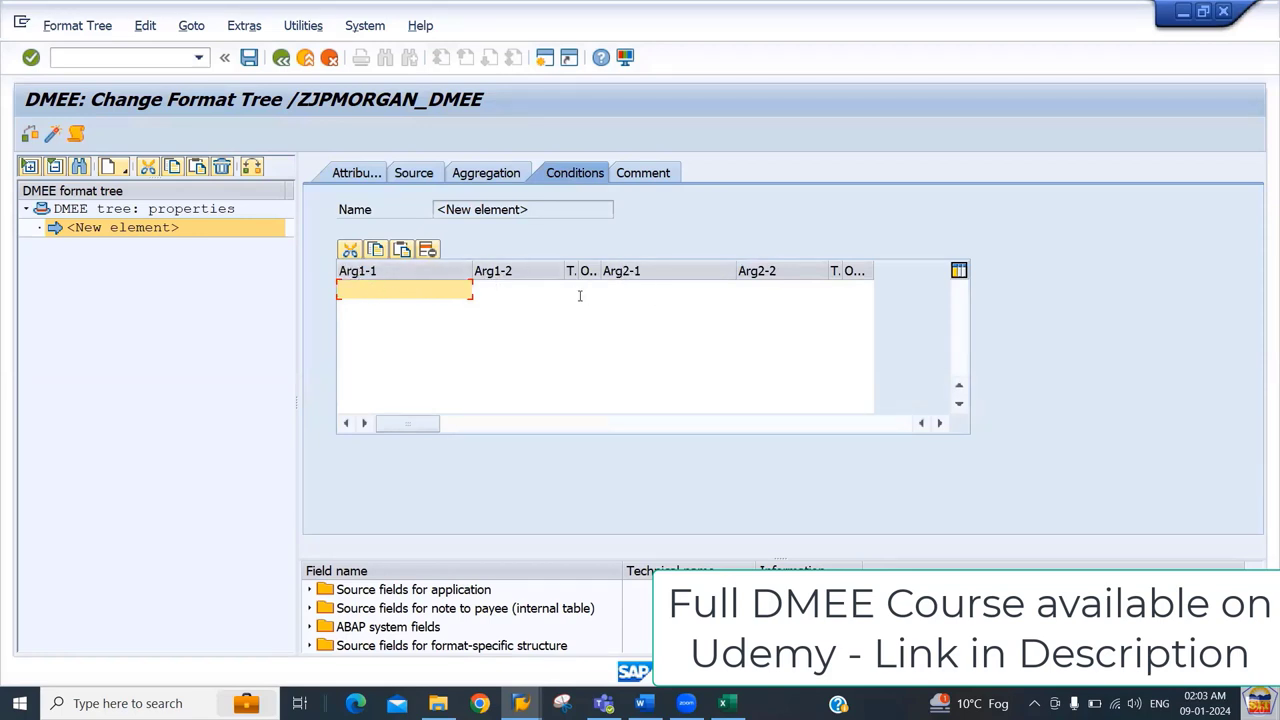
{"action": "left_click", "coordinate": [835, 293]}
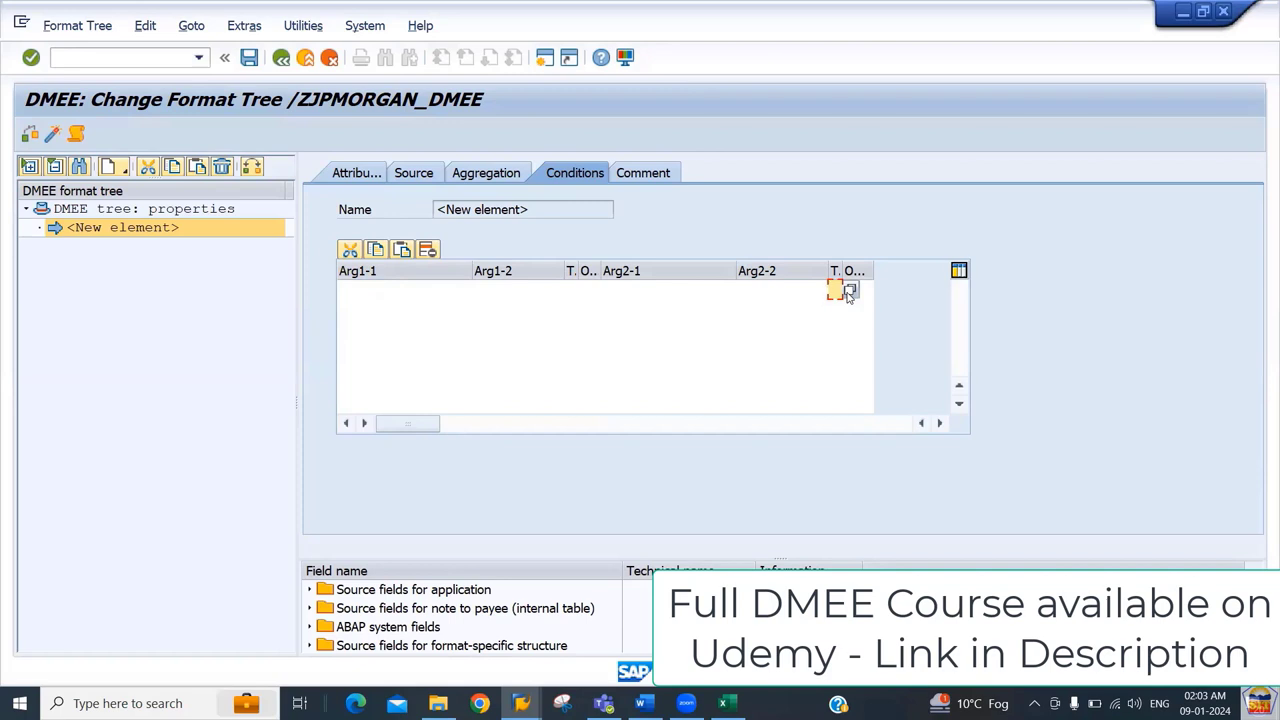
{"action": "left_click", "coordinate": [493, 295]}
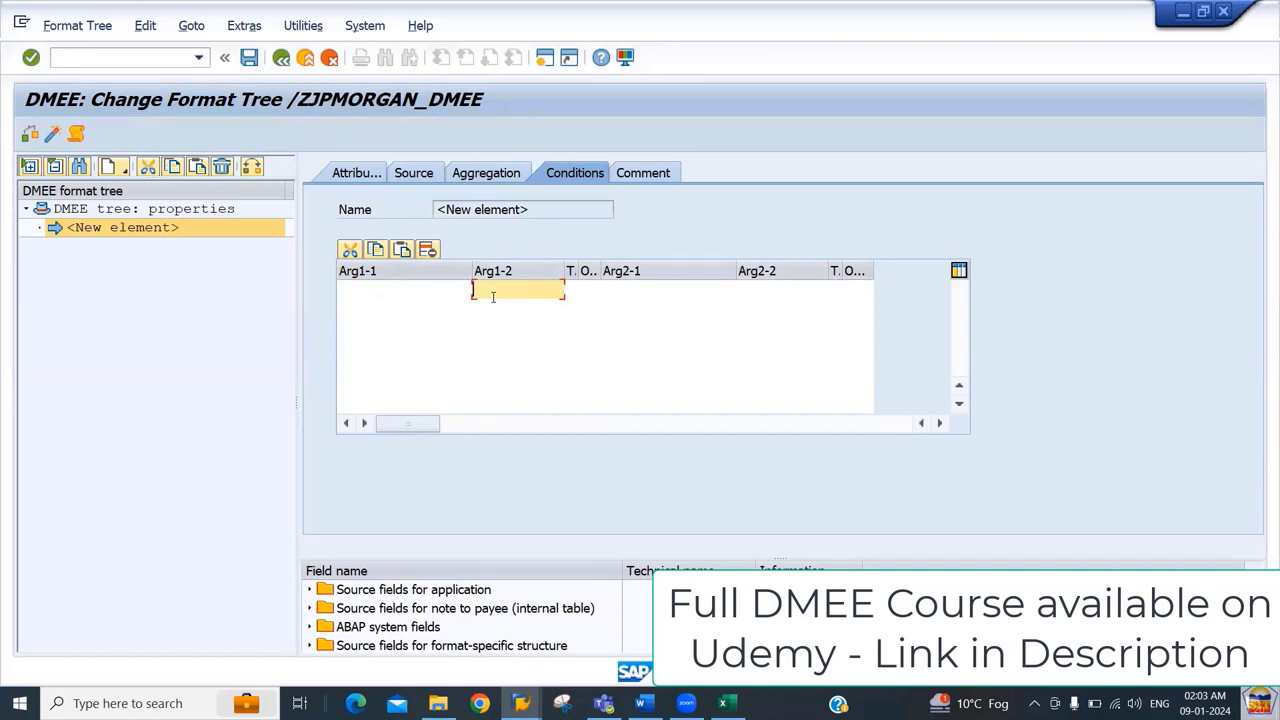
{"action": "left_click", "coordinate": [645, 174]}
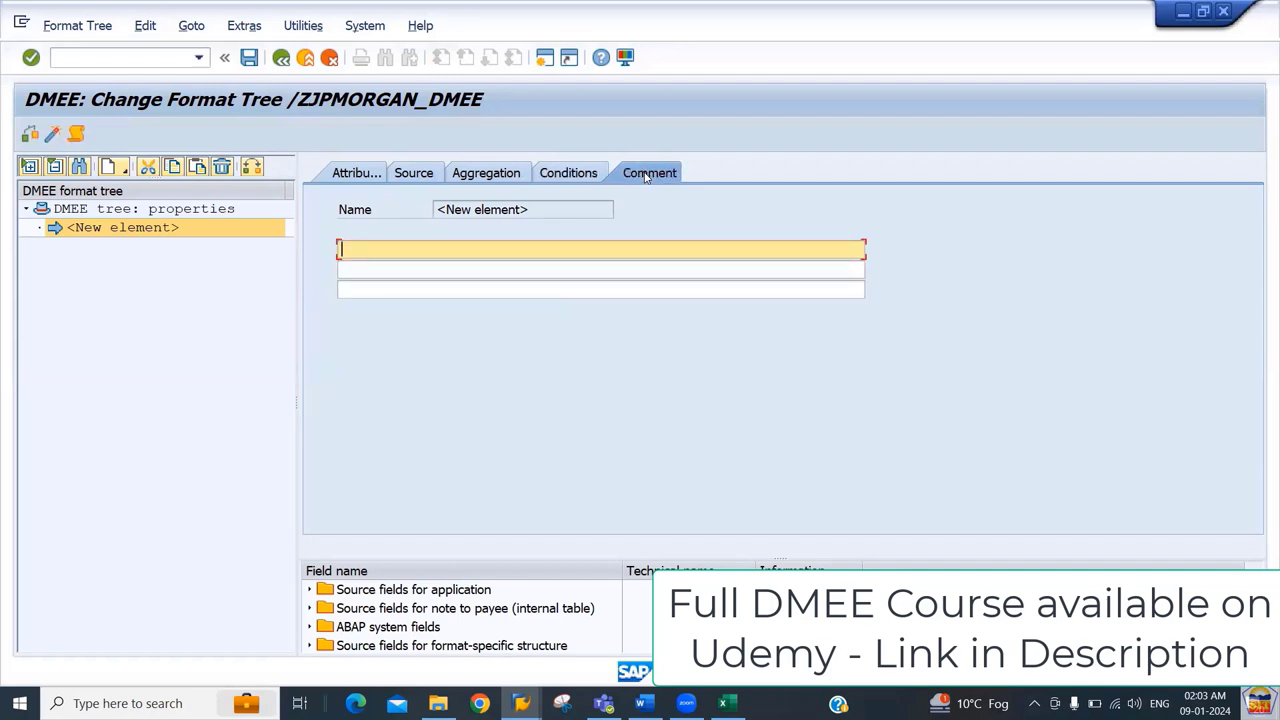
{"action": "left_click", "coordinate": [350, 177]}
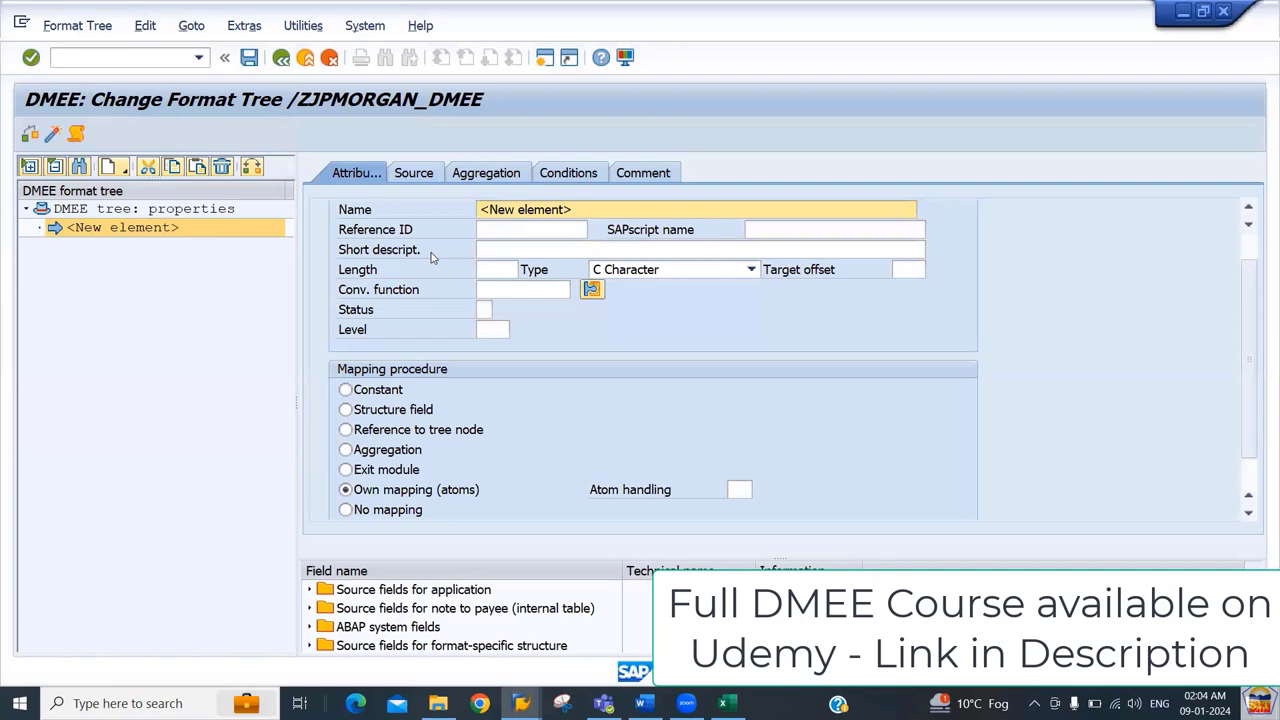
Step: Switch to the JPMC DMEE Tree workbook in Excel and locate the Name value for the Document (Element) node
{"action": "key", "text": "alt+Tab"}
{"action": "key", "text": "alt+Tab"}
{"action": "key", "text": "alt+Tab"}
{"action": "key", "text": "alt+Tab"}
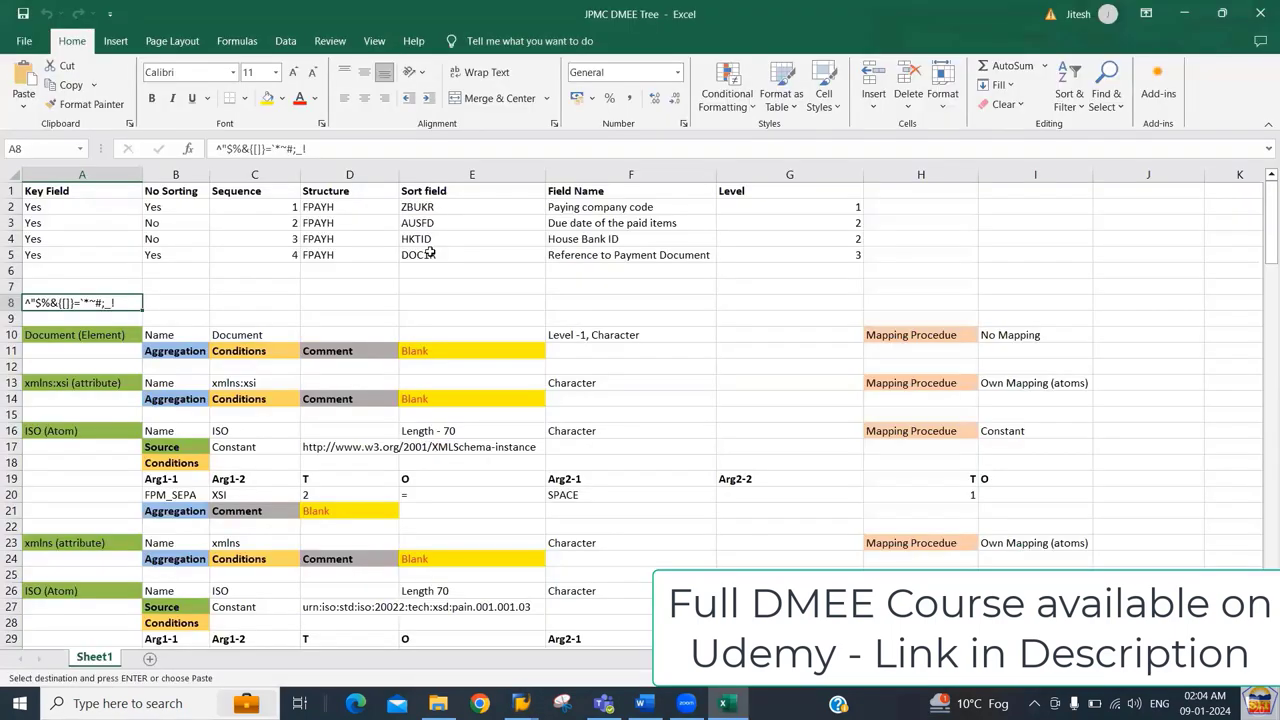
{"action": "key", "text": "Down"}
{"action": "key", "text": "Down"}
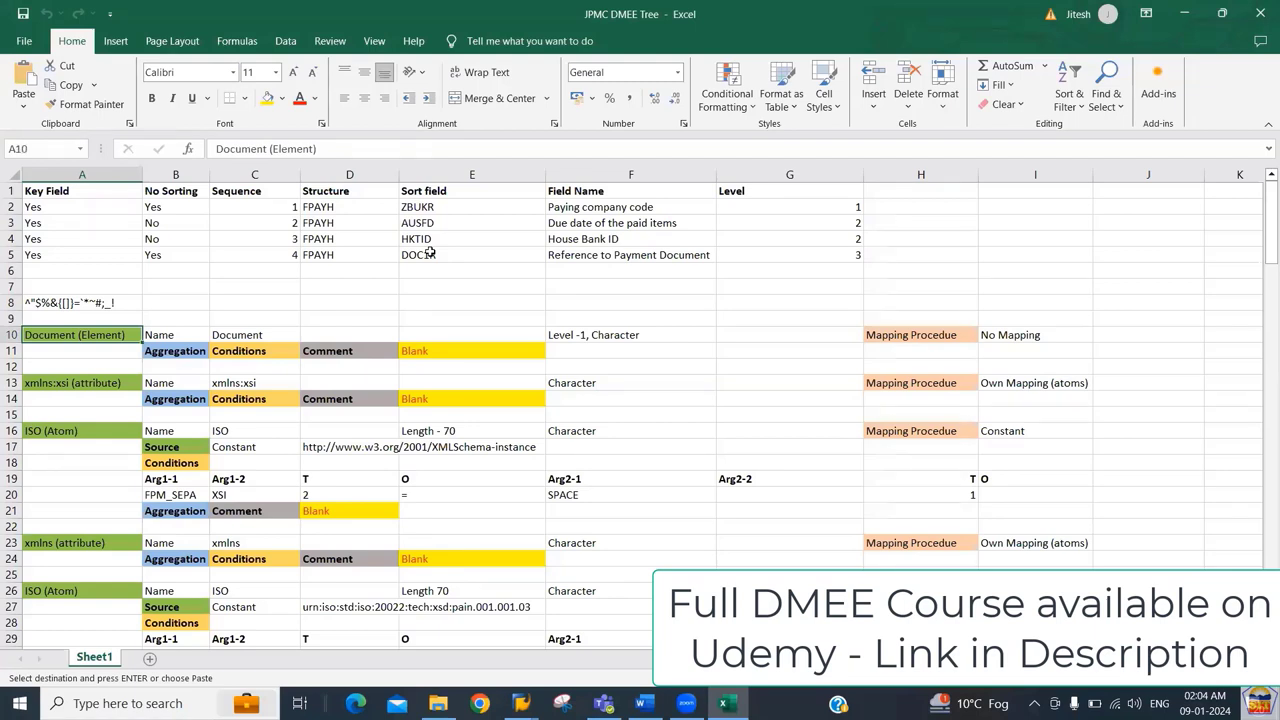
{"action": "key", "text": "Right"}
{"action": "key", "text": "Right"}
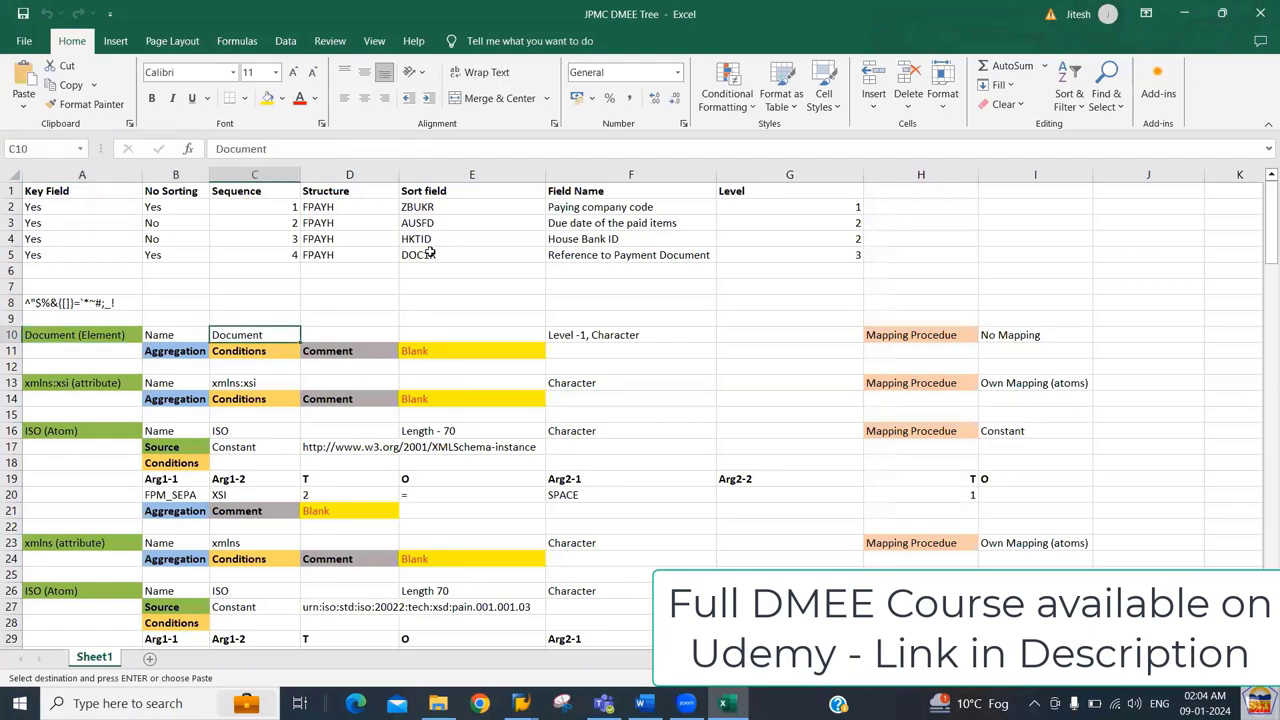
Step: Switch back to SAP and name the new element Document
{"action": "key", "text": "alt+Tab"}
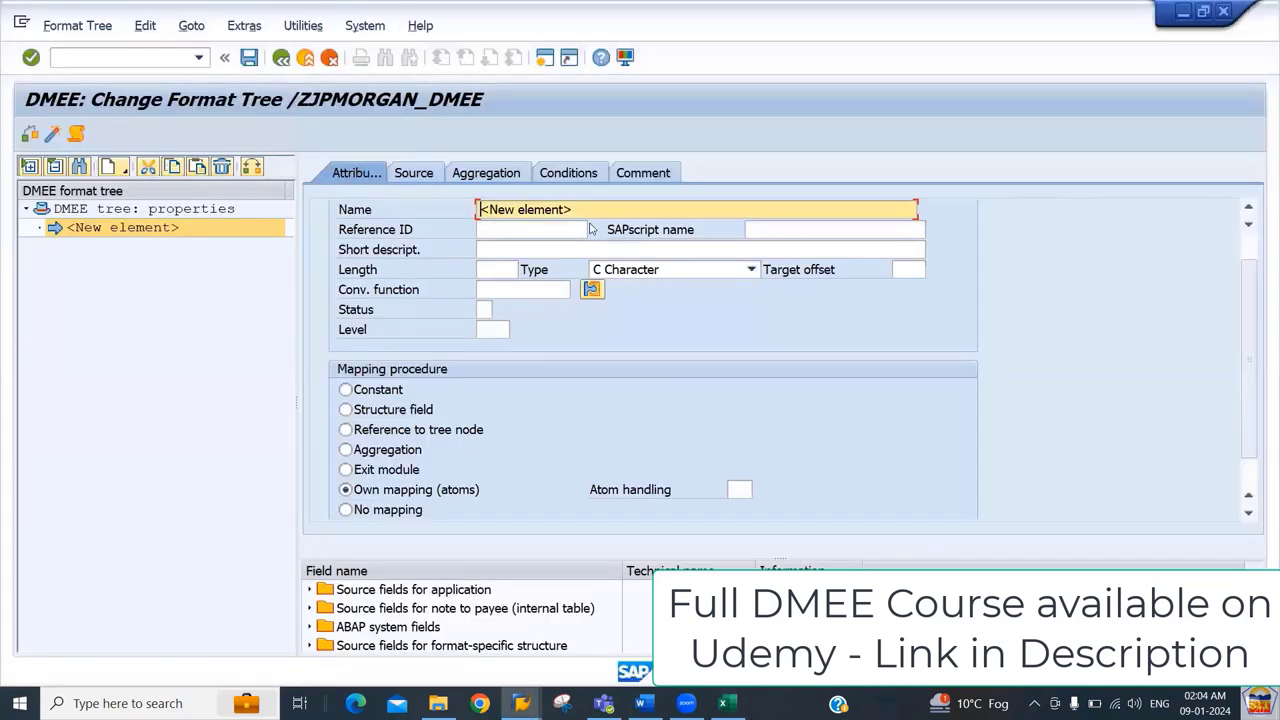
{"action": "left_click_drag", "start_coordinate": [605, 209], "coordinate": [373, 203]}
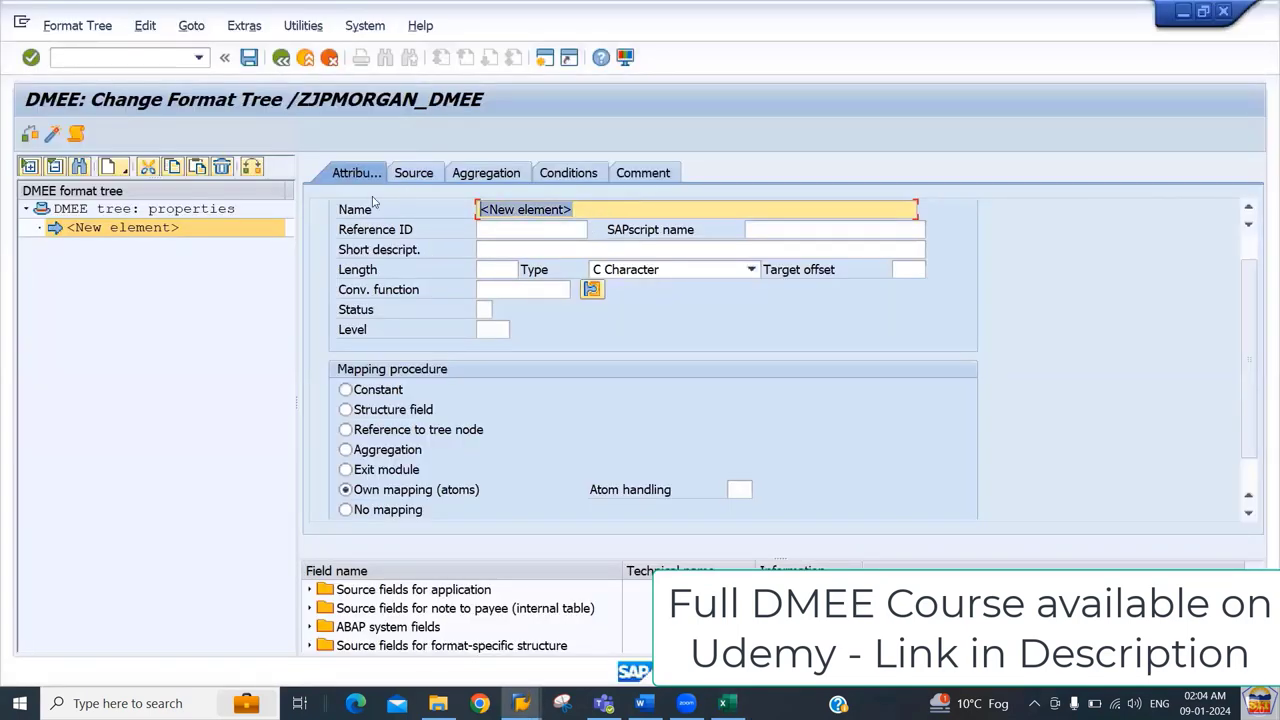
{"action": "type", "text": "Document"}
{"action": "key", "text": "Tab"}
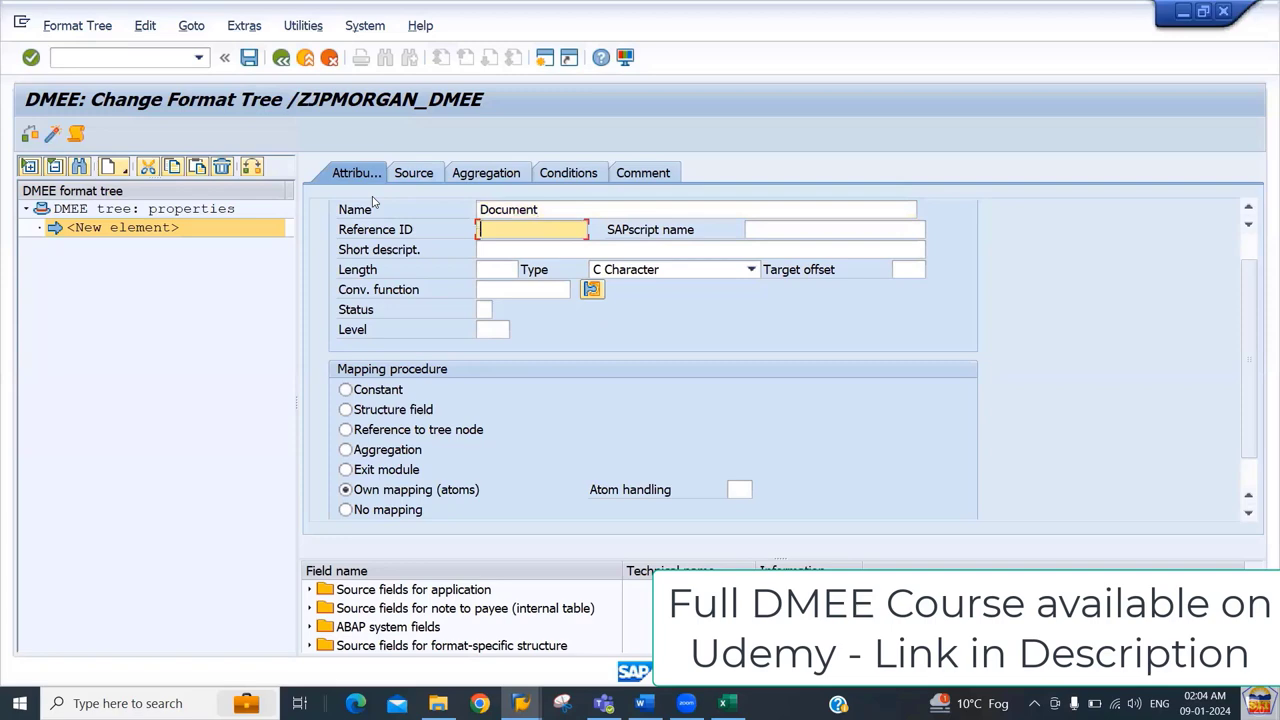
Step: Switch to the SEPA sample in Word and examine the Document tag and its xmlns attribute
{"action": "key", "text": "alt+Tab"}
{"action": "key", "text": "Tab"}
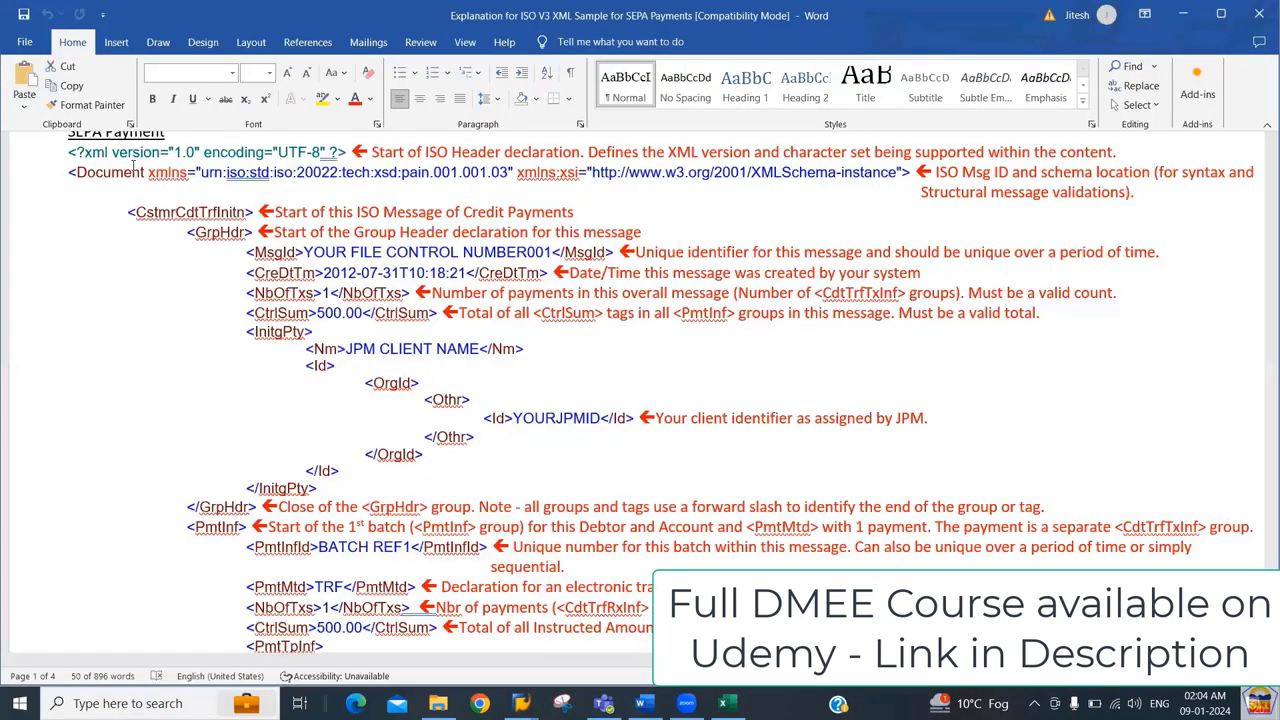
{"action": "triple_click", "coordinate": [175, 176]}
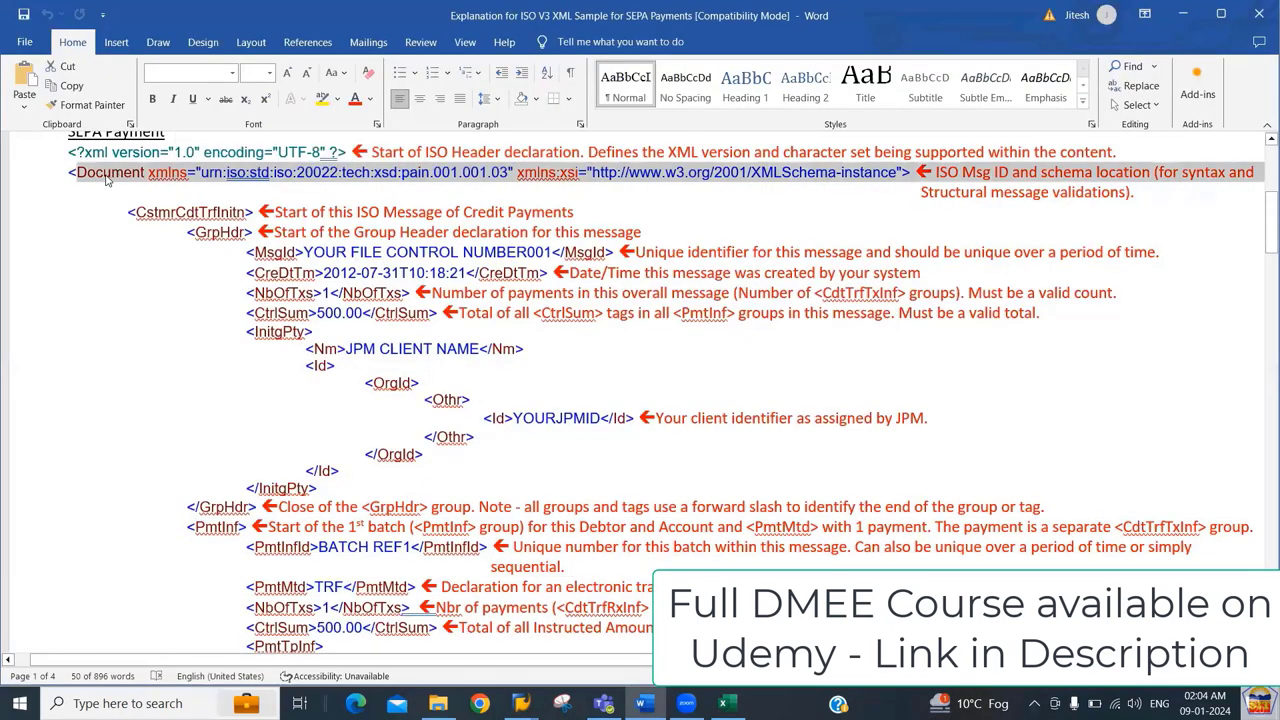
{"action": "left_click", "coordinate": [90, 172]}
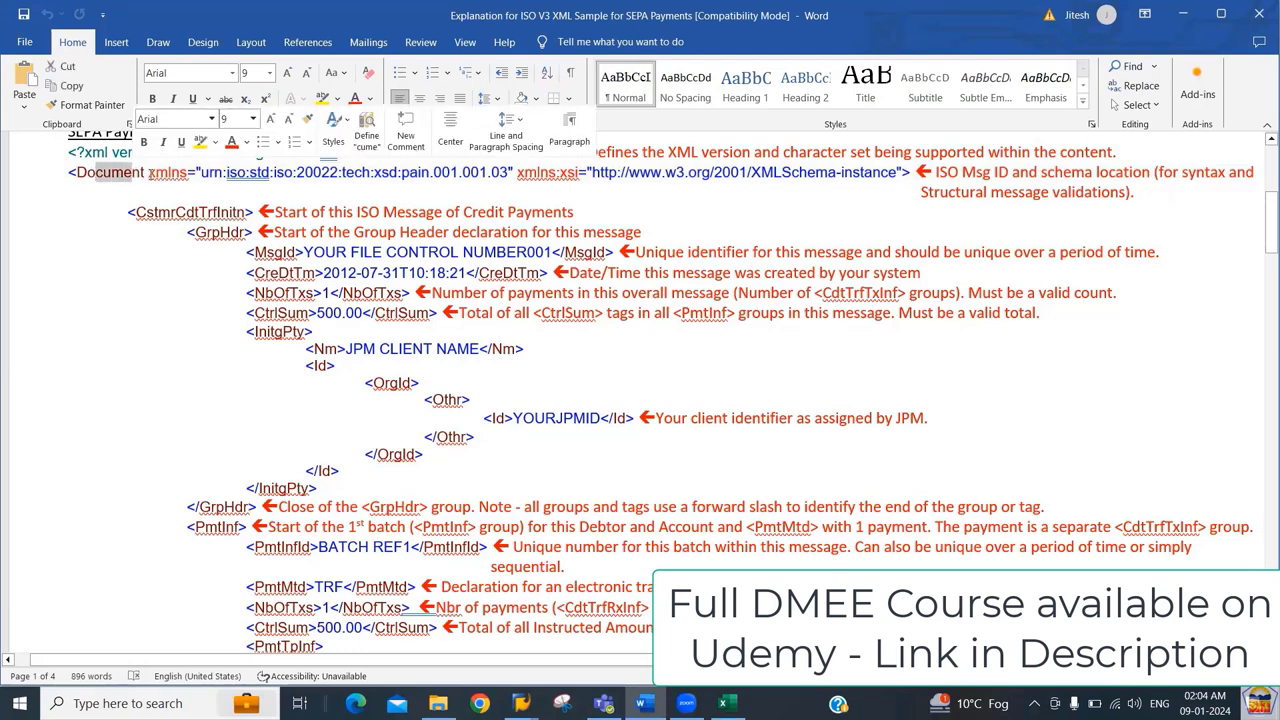
{"action": "left_click_drag", "start_coordinate": [148, 174], "coordinate": [210, 177]}
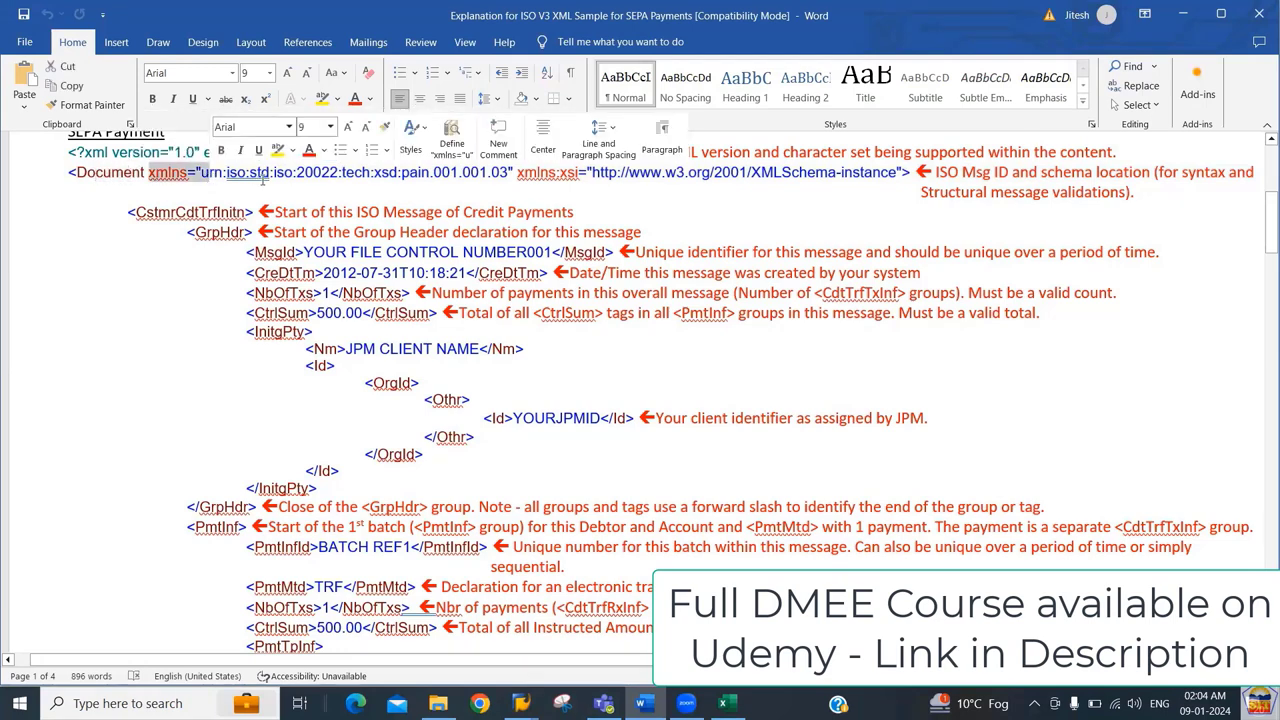
{"action": "left_click", "coordinate": [263, 176]}
Step: Return to SAP, set the Document element's level to 1 and apply the attributes
{"action": "key", "text": "alt+Tab"}
{"action": "left_click", "coordinate": [501, 246]}
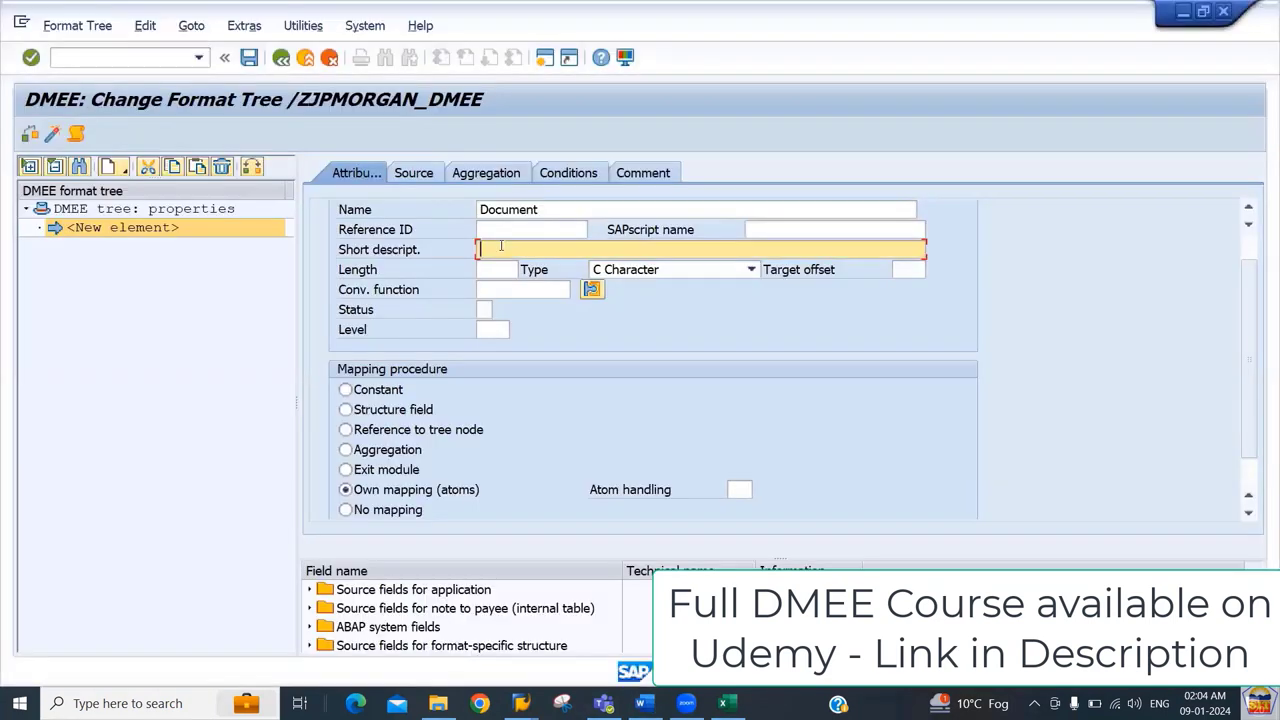
{"action": "key", "text": "Down"}
{"action": "key", "text": "Down"}
{"action": "key", "text": "Down"}
{"action": "key", "text": "Down"}
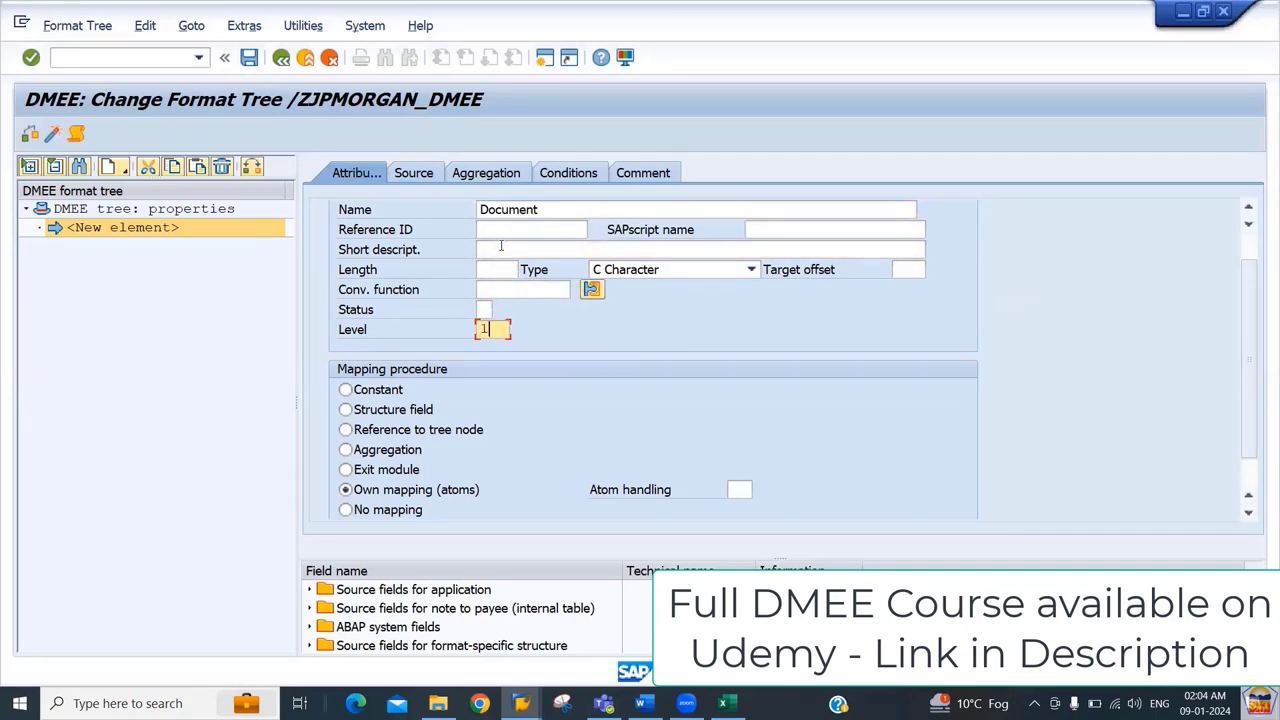
{"action": "key", "text": "Return"}
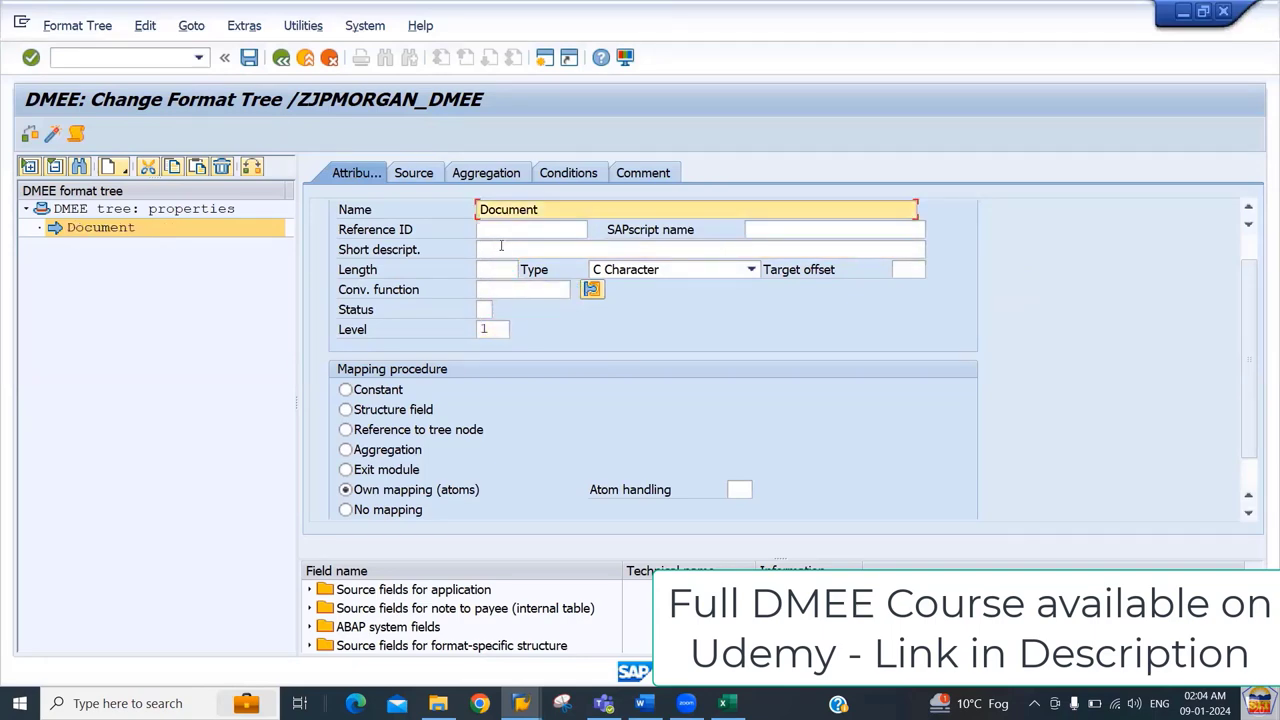
Step: Look up the Document element's mapping procedure in the Excel workbook and set it to No mapping in SAP
{"action": "key", "text": "alt+Tab"}
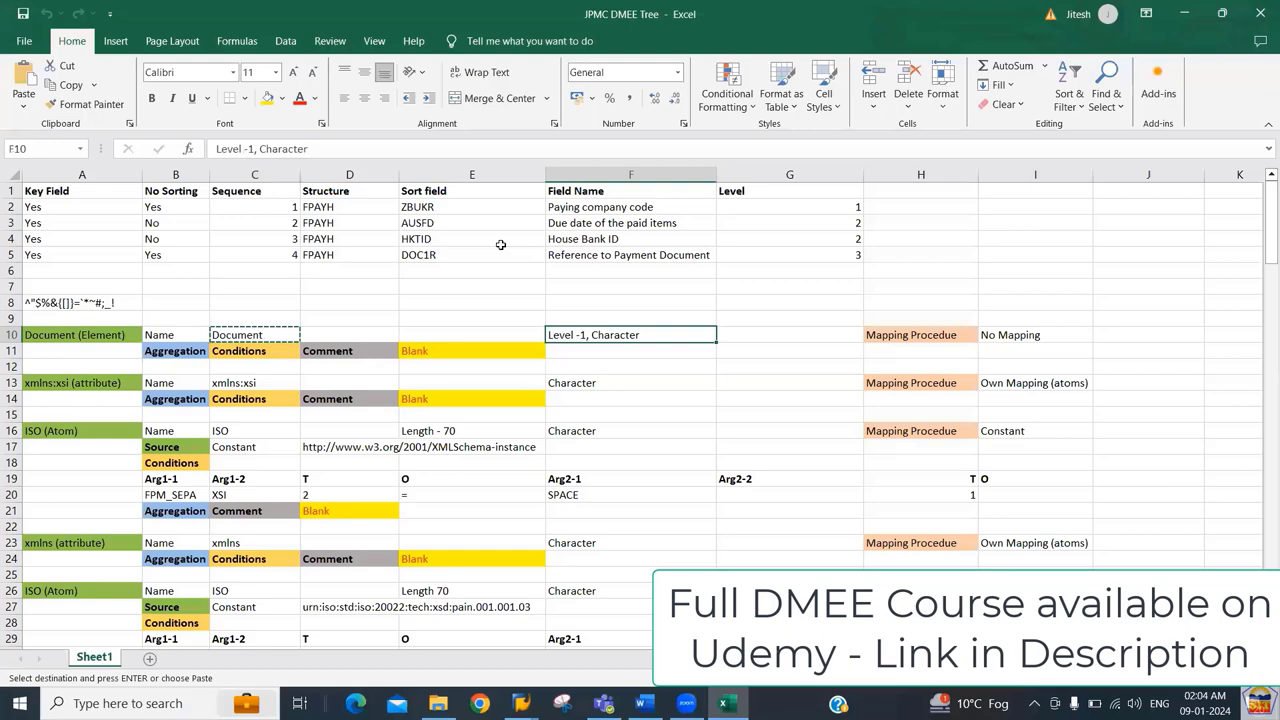
{"action": "key", "text": "Right"}
{"action": "key", "text": "Right"}
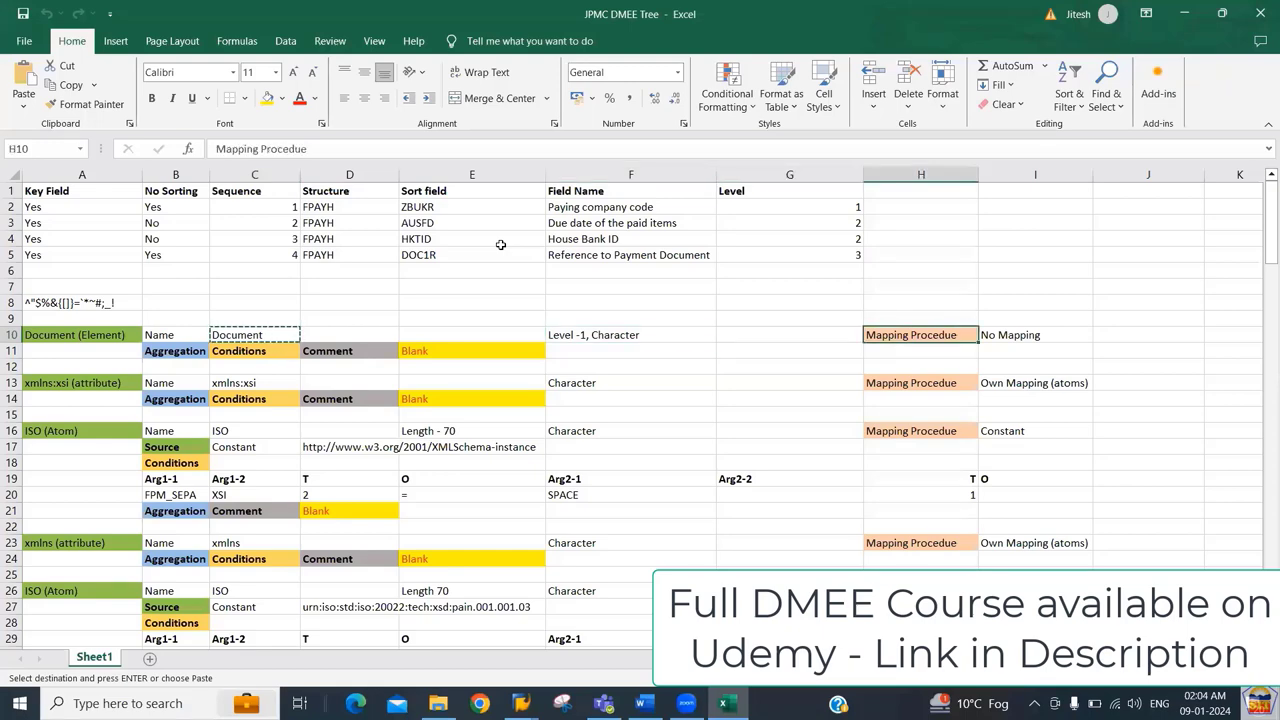
{"action": "key", "text": "Right"}
{"action": "key", "text": "alt+Tab"}
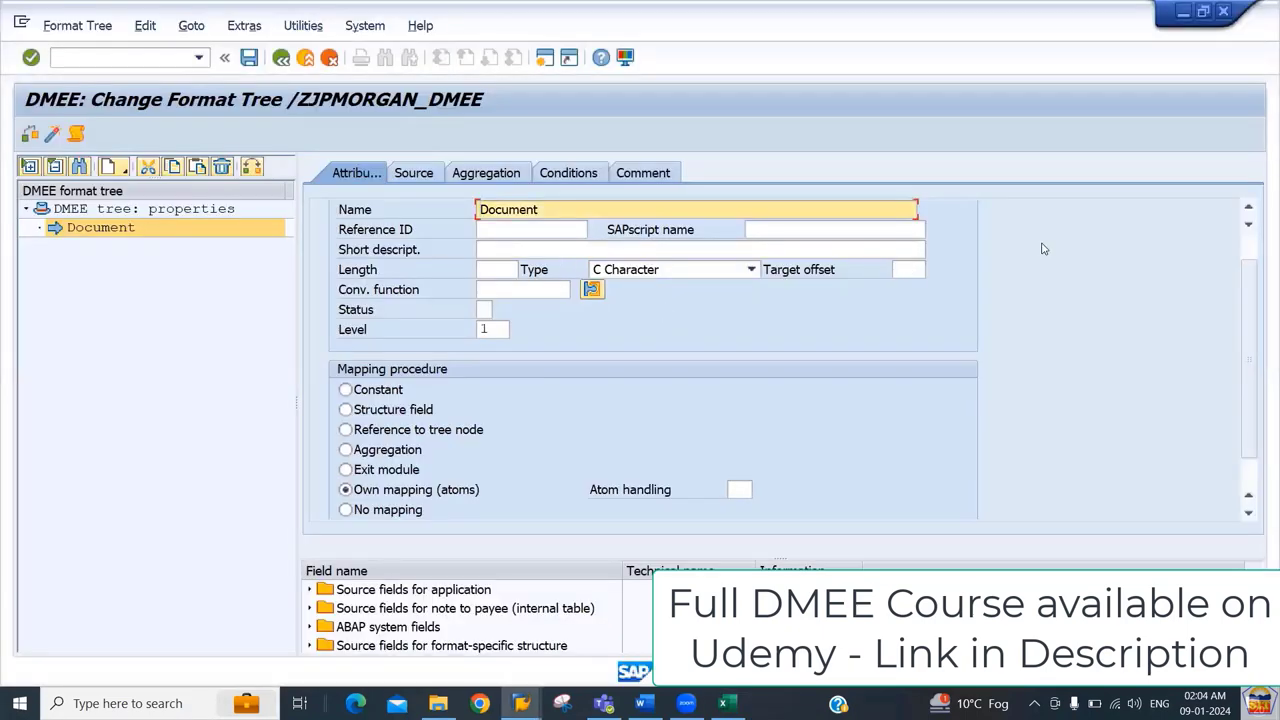
{"action": "left_click", "coordinate": [345, 510]}
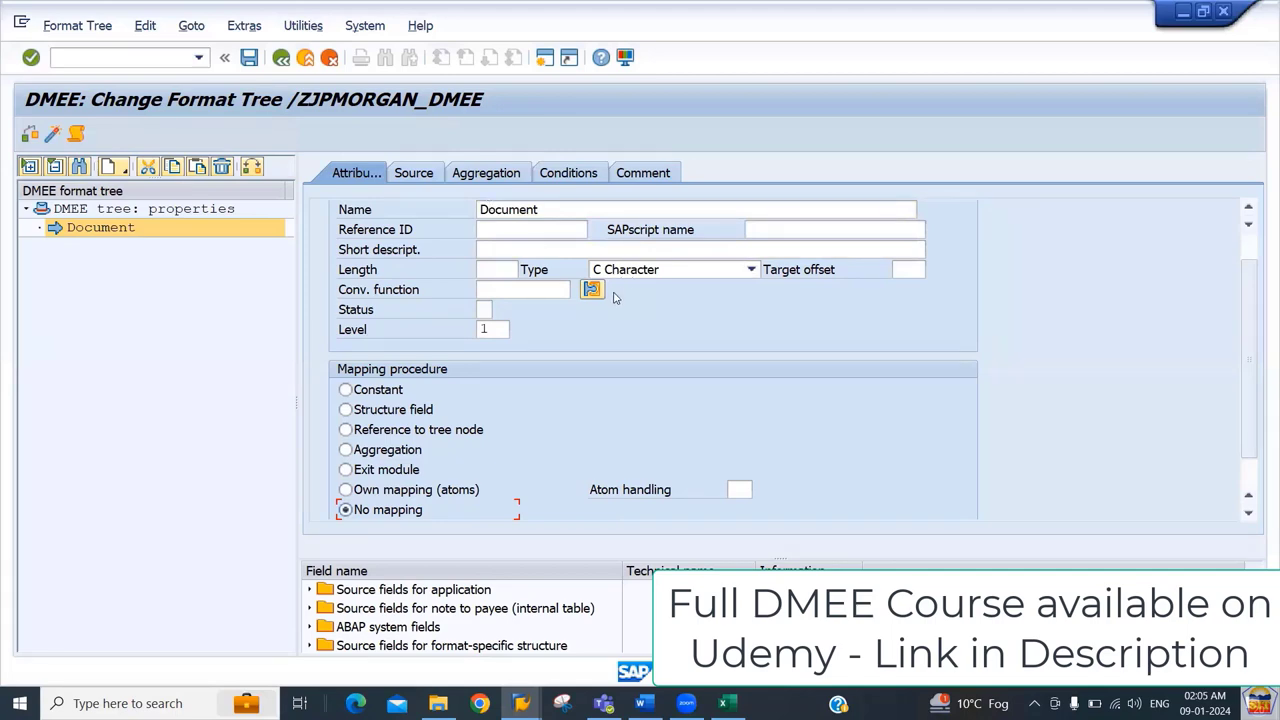
Step: Switch to the Excel workbook and review the Document element's Aggregation, Conditions and Comment entries in row 11
{"action": "key", "text": "alt+Tab"}
{"action": "key", "text": "Down"}
{"action": "key", "text": "Left"}
{"action": "key", "text": "Home"}
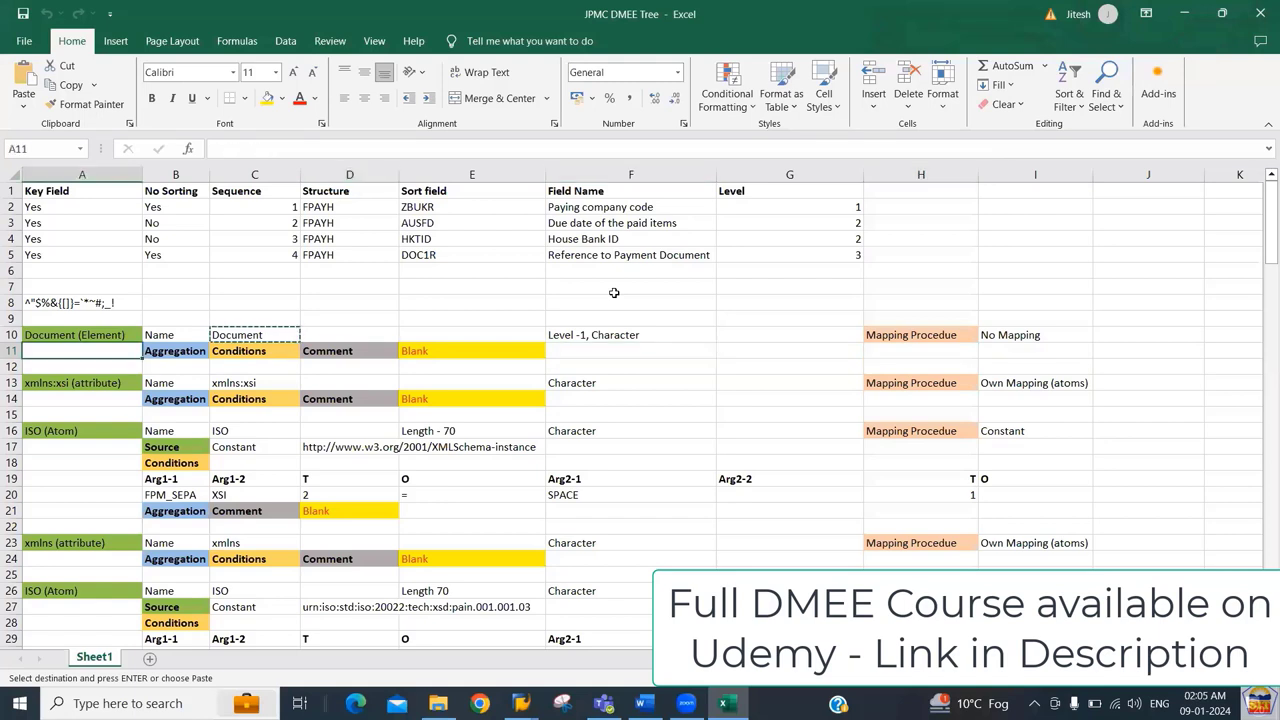
{"action": "key", "text": "Right"}
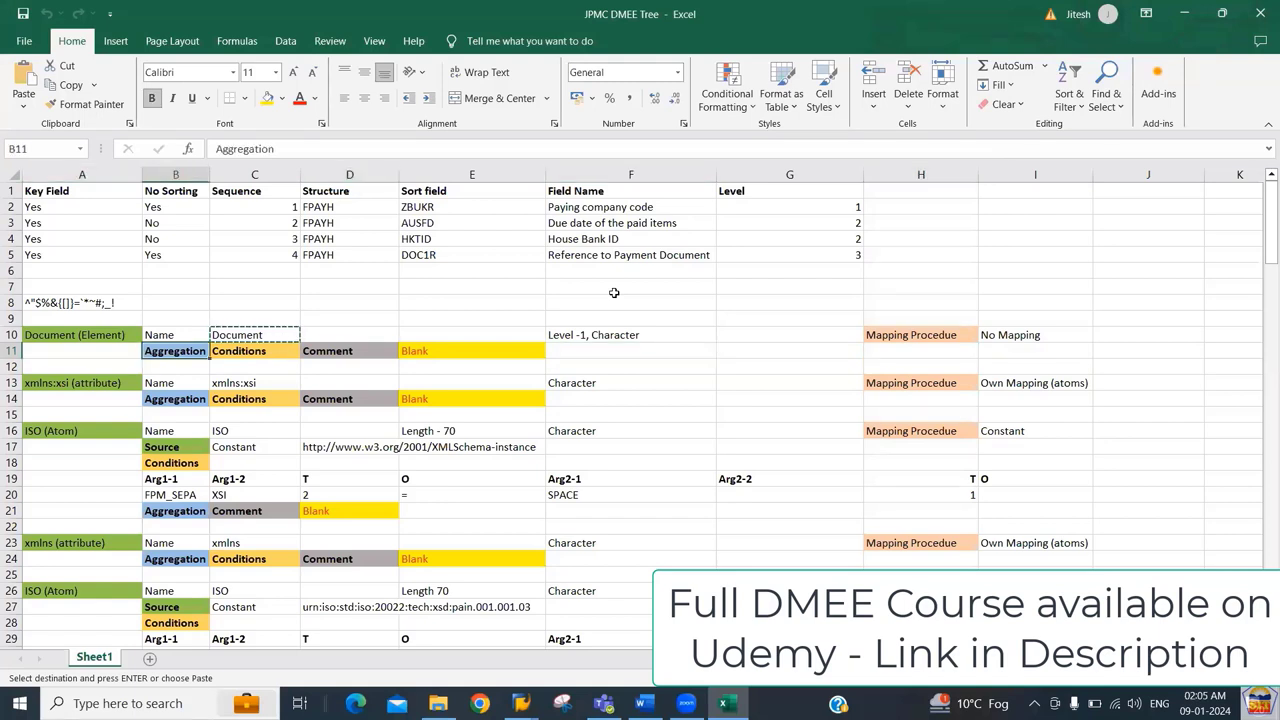
{"action": "key", "text": "shift+Right"}
{"action": "key", "text": "shift+Right"}
{"action": "key", "text": "shift+Right"}
{"action": "key", "text": "shift+Left"}
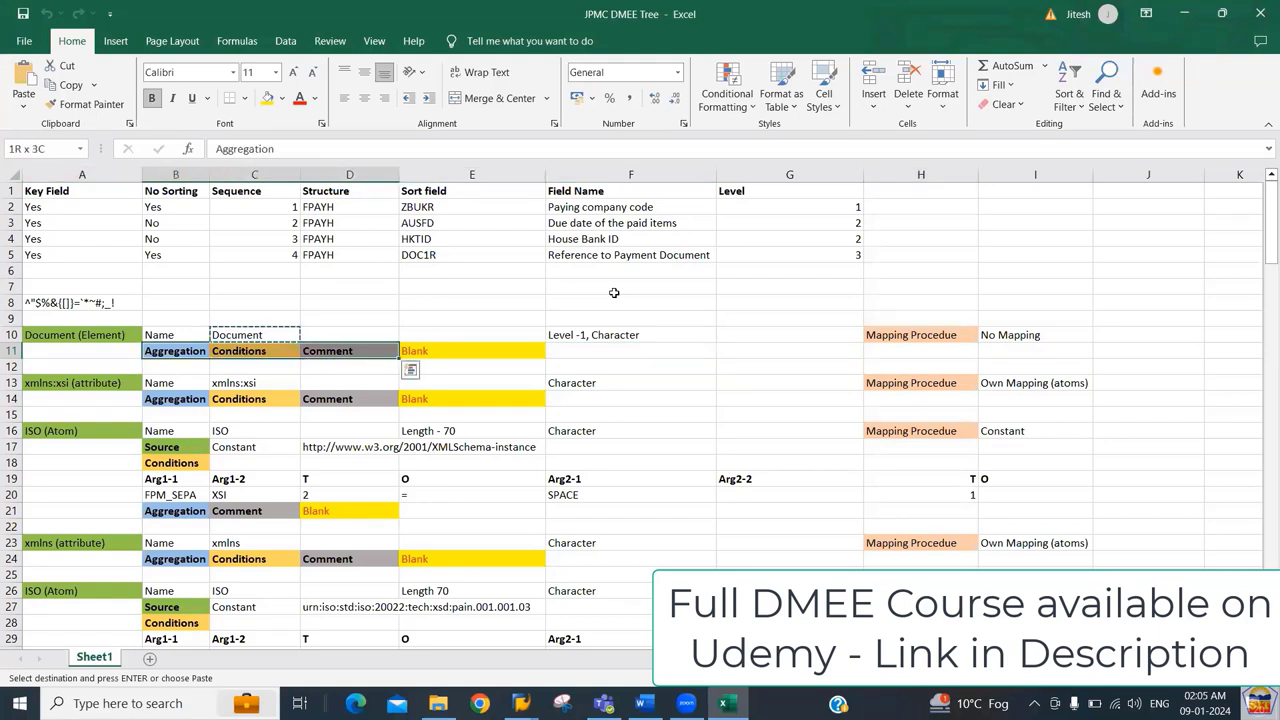
{"action": "key", "text": "shift+Left"}
{"action": "key", "text": "shift+Left"}
{"action": "key", "text": "Right"}
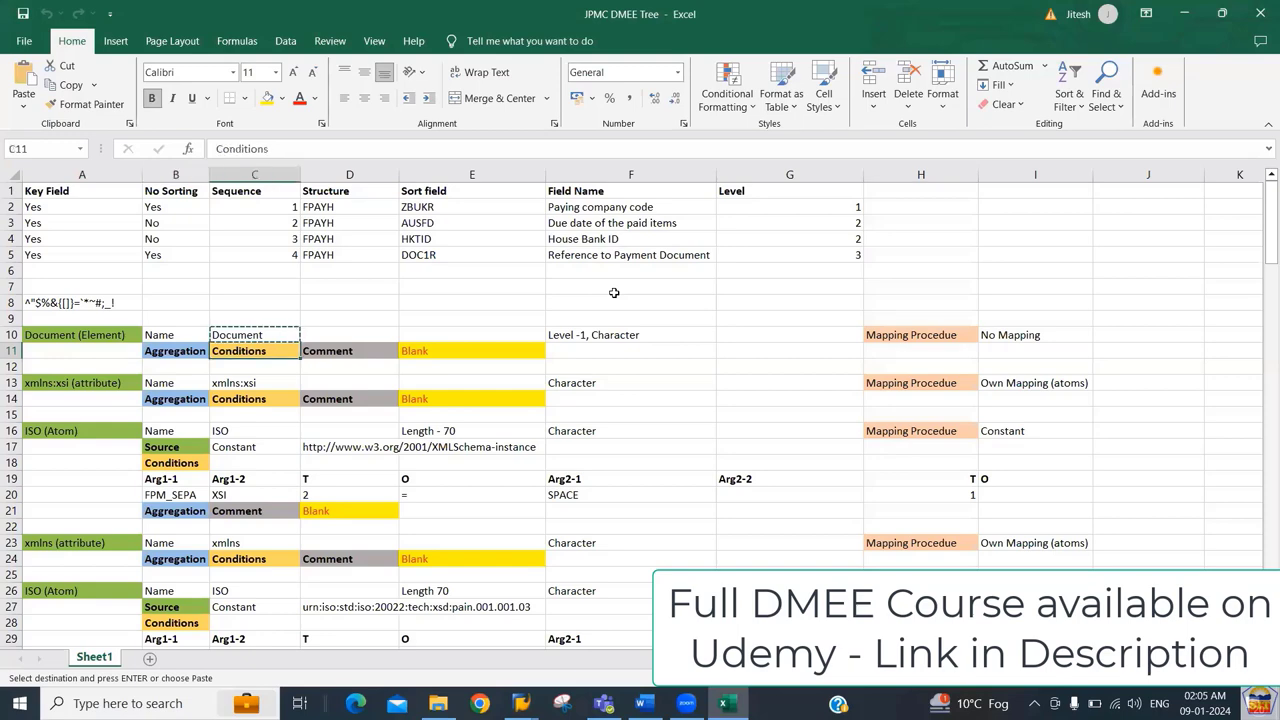
{"action": "key", "text": "Right"}
{"action": "key", "text": "alt+Tab"}
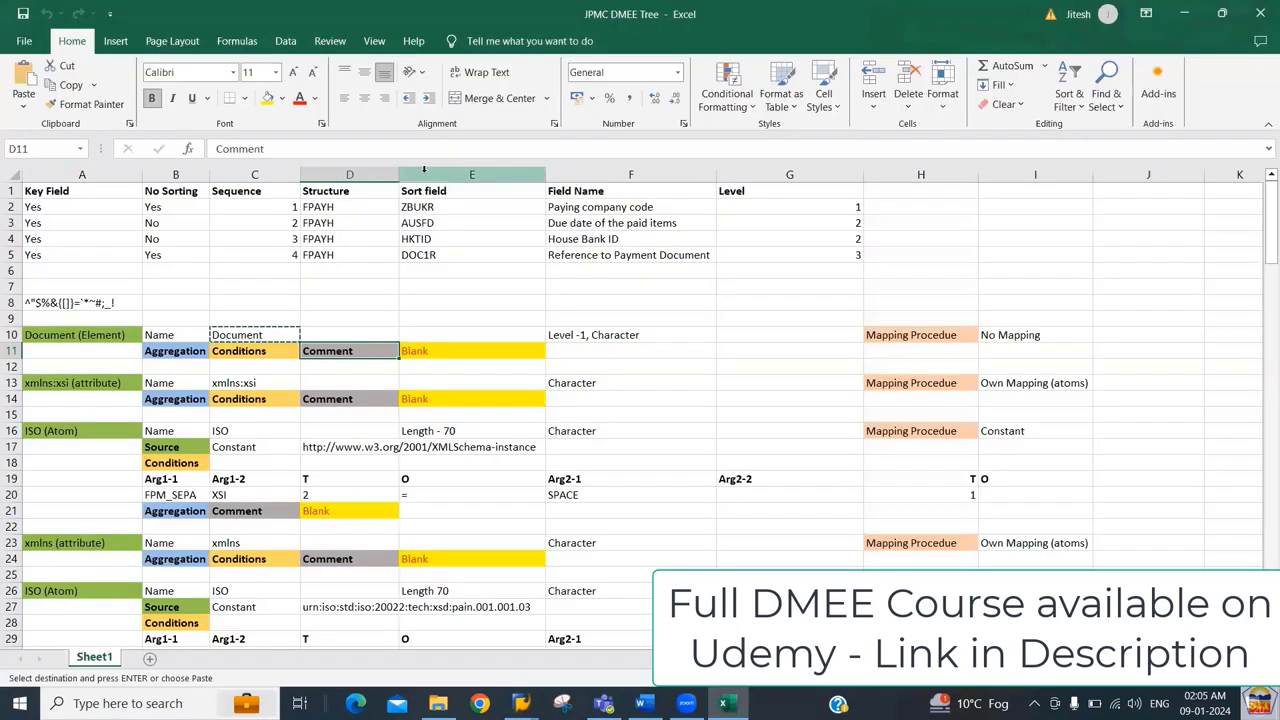
Step: Enter Source in cell A11, ahead of the Document element's Aggregation label
{"action": "key", "text": "alt+Tab"}
{"action": "key", "text": "Left"}
{"action": "key", "text": "Left"}
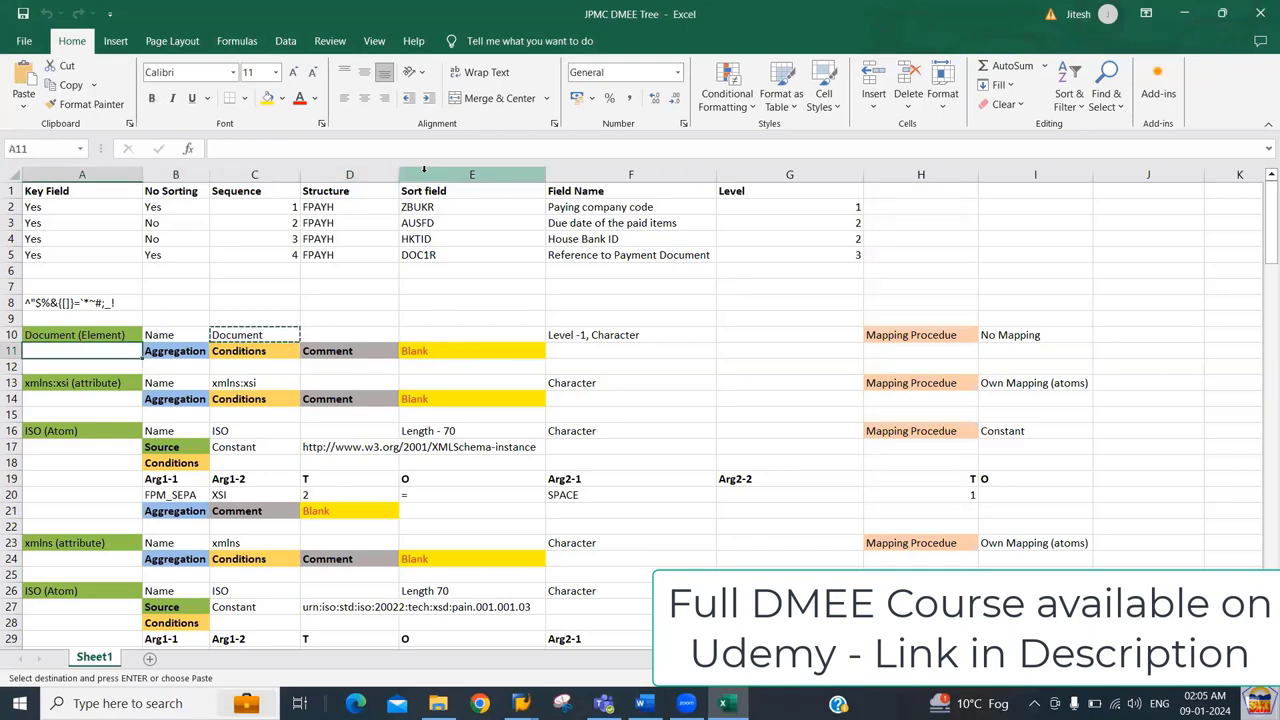
{"action": "key", "text": "Left"}
{"action": "type", "text": "S"}
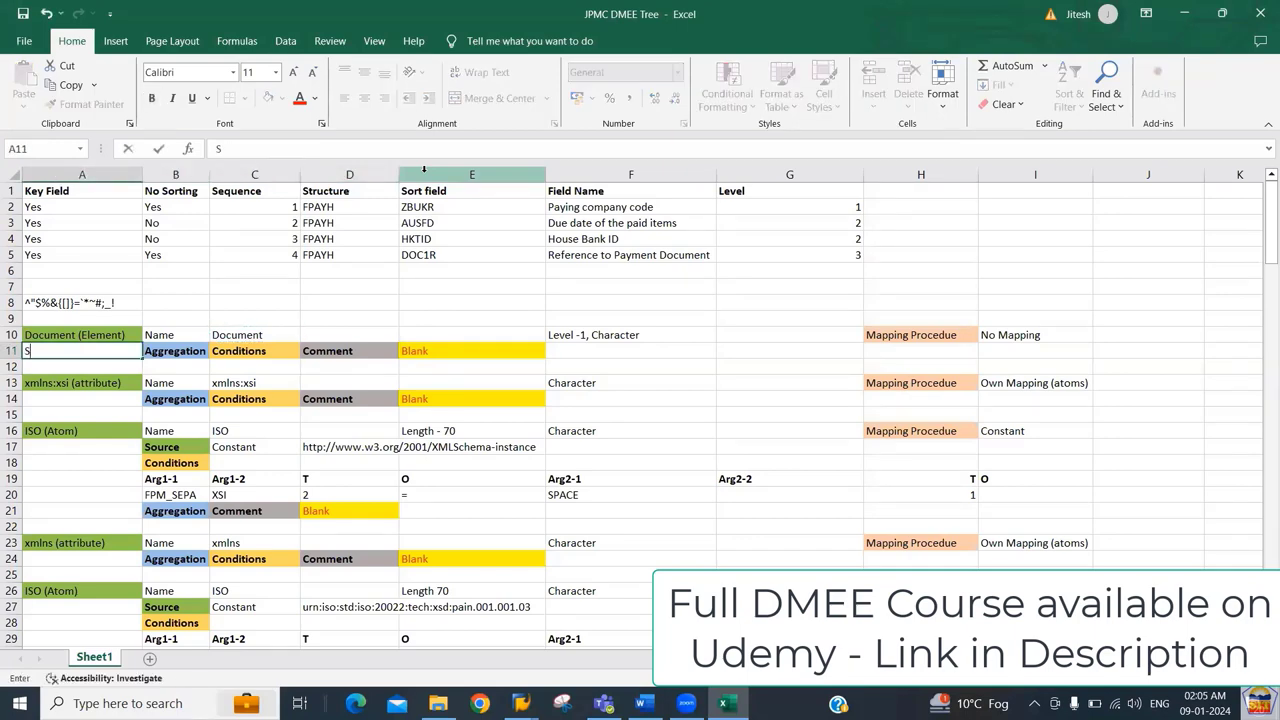
{"action": "type", "text": "ource"}
{"action": "key", "text": "Return"}
Step: Copy the formatted Source label from cell B17 over the plain Source entry in A11
{"action": "key", "text": "Down"}
{"action": "key", "text": "Down"}
{"action": "key", "text": "Down"}
{"action": "key", "text": "Down"}
{"action": "key", "text": "Down"}
{"action": "key", "text": "Right"}
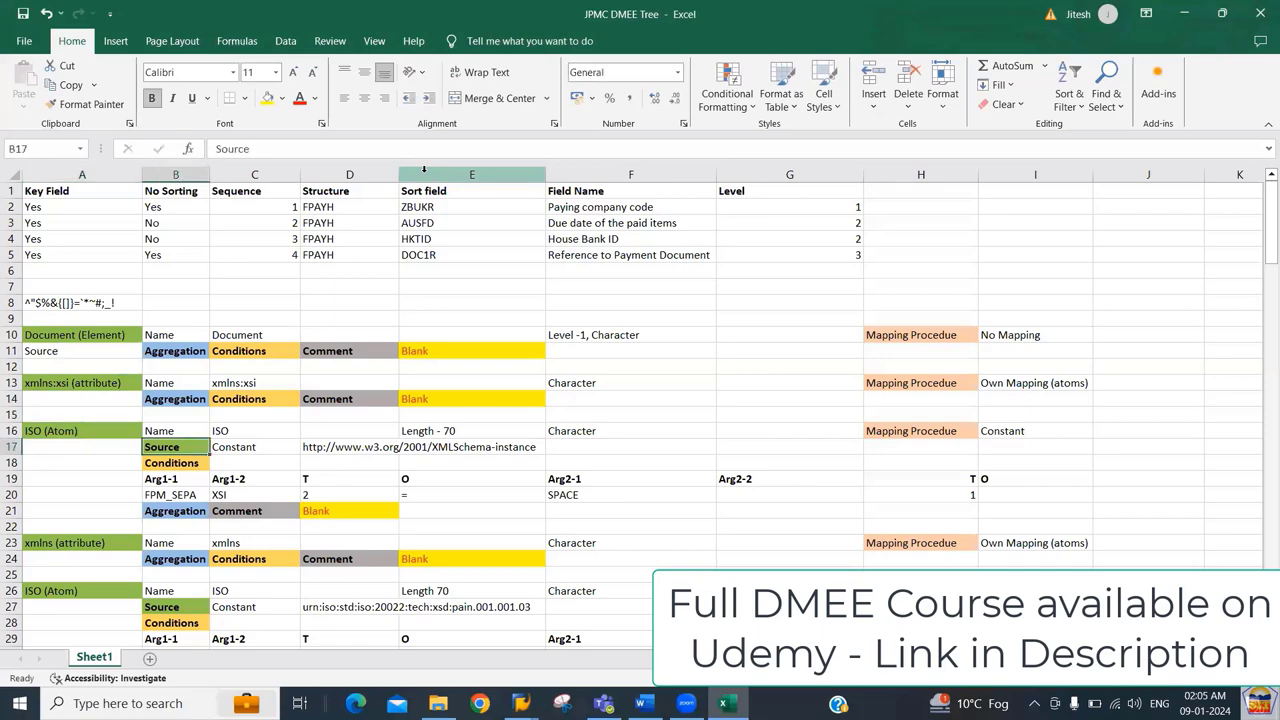
{"action": "key", "text": "ctrl+c"}
{"action": "key", "text": "Left"}
{"action": "key", "text": "Up"}
{"action": "key", "text": "Up"}
{"action": "key", "text": "Up"}
{"action": "key", "text": "Up"}
{"action": "key", "text": "Up"}
{"action": "key", "text": "Up"}
Step: Shift the row 11 entries from Source through Blank one column over, so that they start in column B
{"action": "key", "text": "Right"}
{"action": "key", "text": "Right"}
{"action": "key", "text": "Left"}
{"action": "key", "text": "Left"}
{"action": "key", "text": "shift+Right"}
{"action": "key", "text": "shift+Right"}
{"action": "key", "text": "shift+Right"}
{"action": "key", "text": "shift+Right"}
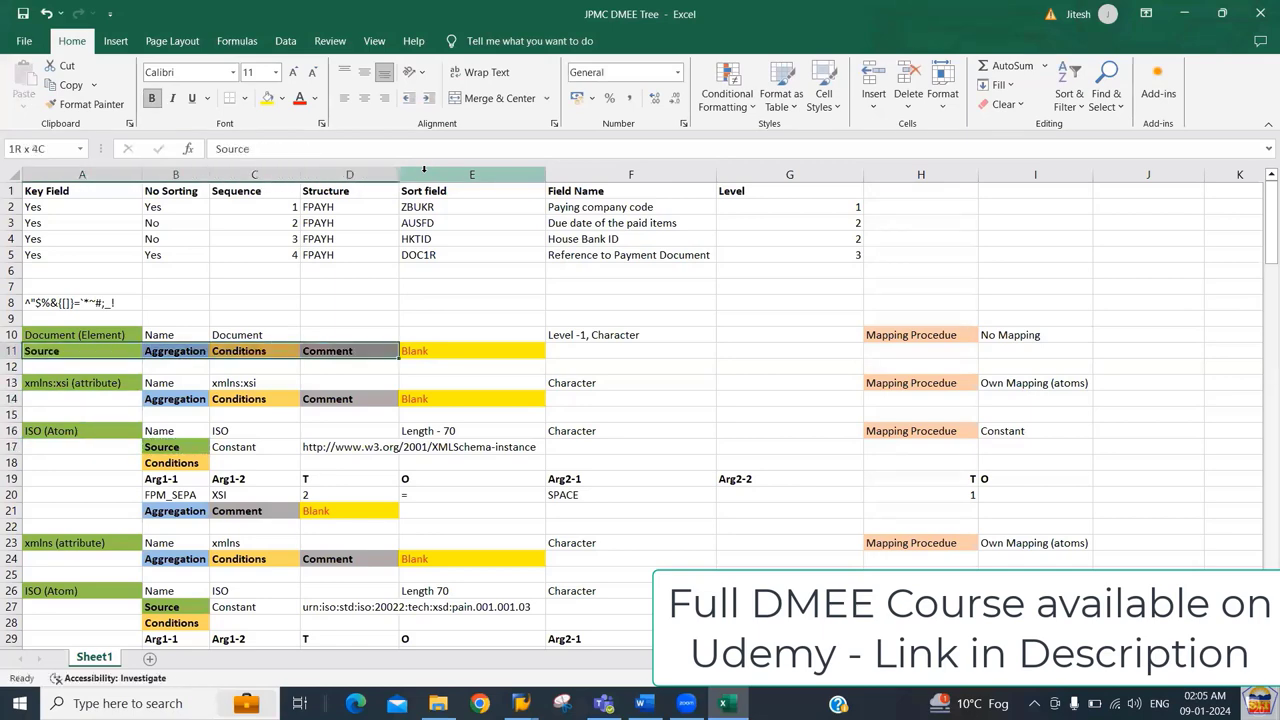
{"action": "key", "text": "ctrl+c"}
Step: Switch to SAP and save the format tree, accepting the proposed workbench request
{"action": "key", "text": "alt+Tab"}
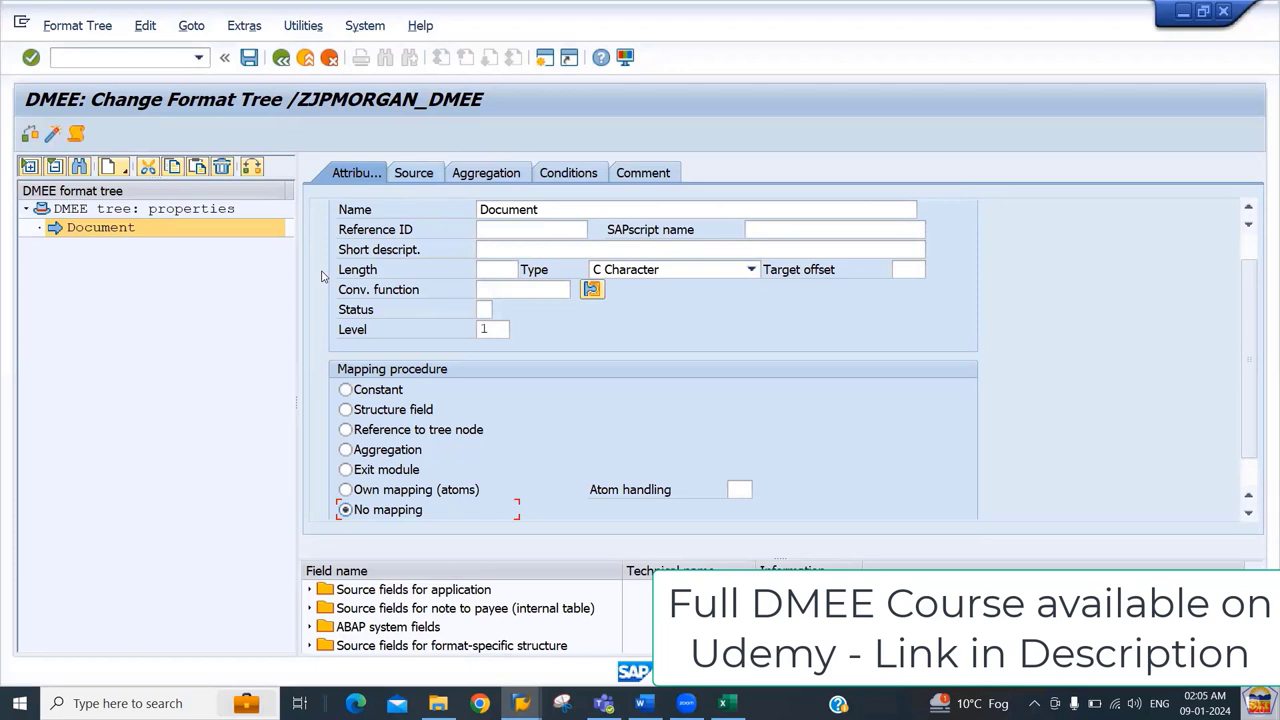
{"action": "key", "text": "ctrl+s"}
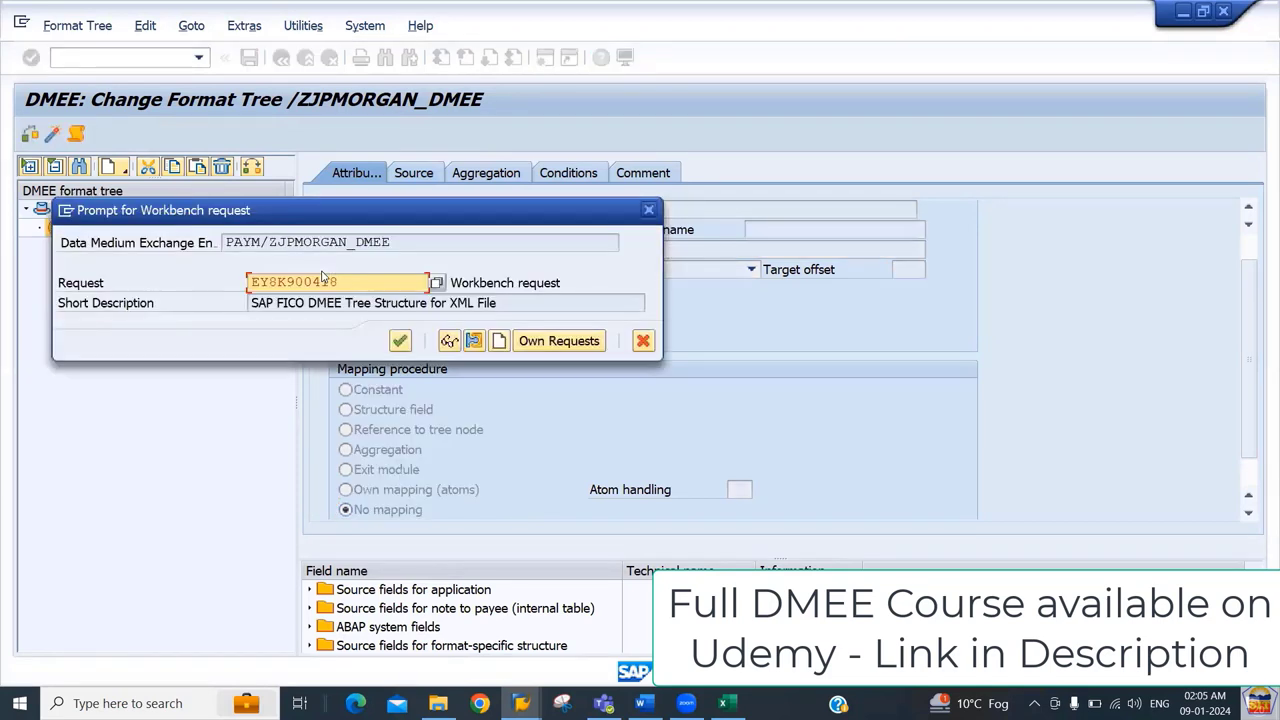
{"action": "key", "text": "Return"}
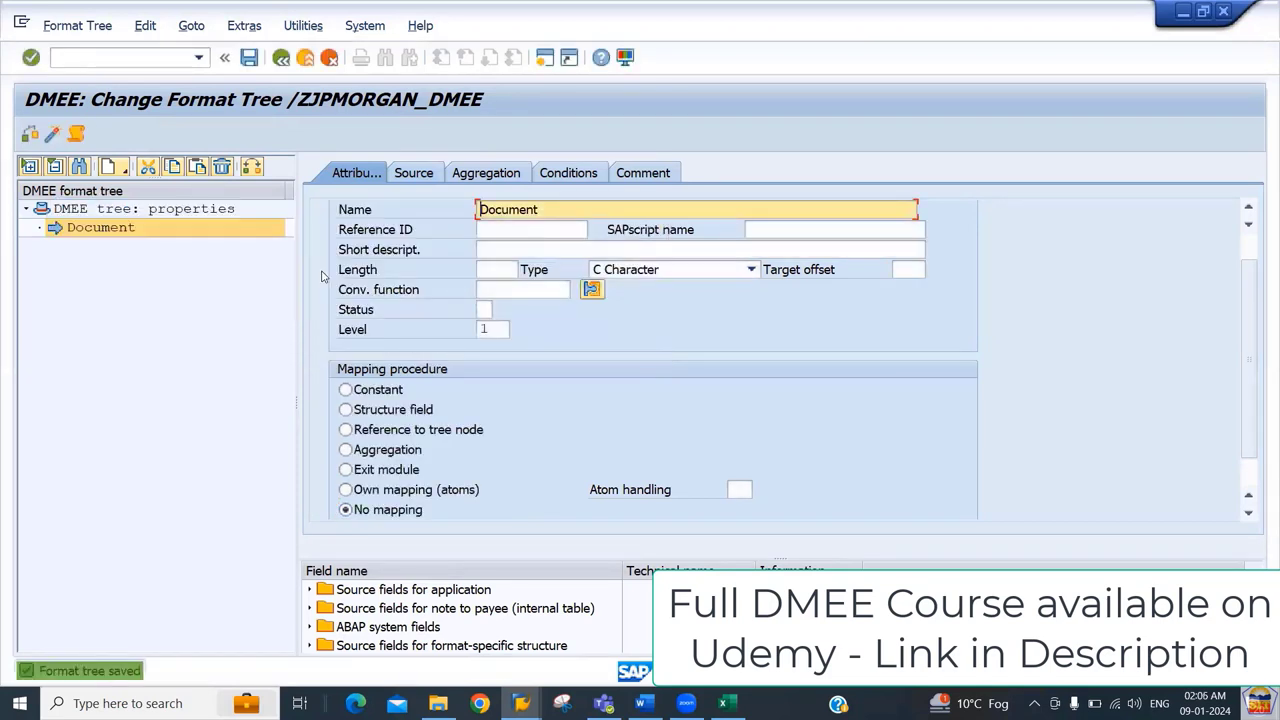
Step: Switch to the Excel workbook and locate the xmlns:xsi (attribute) row
{"action": "key", "text": "alt+Tab"}
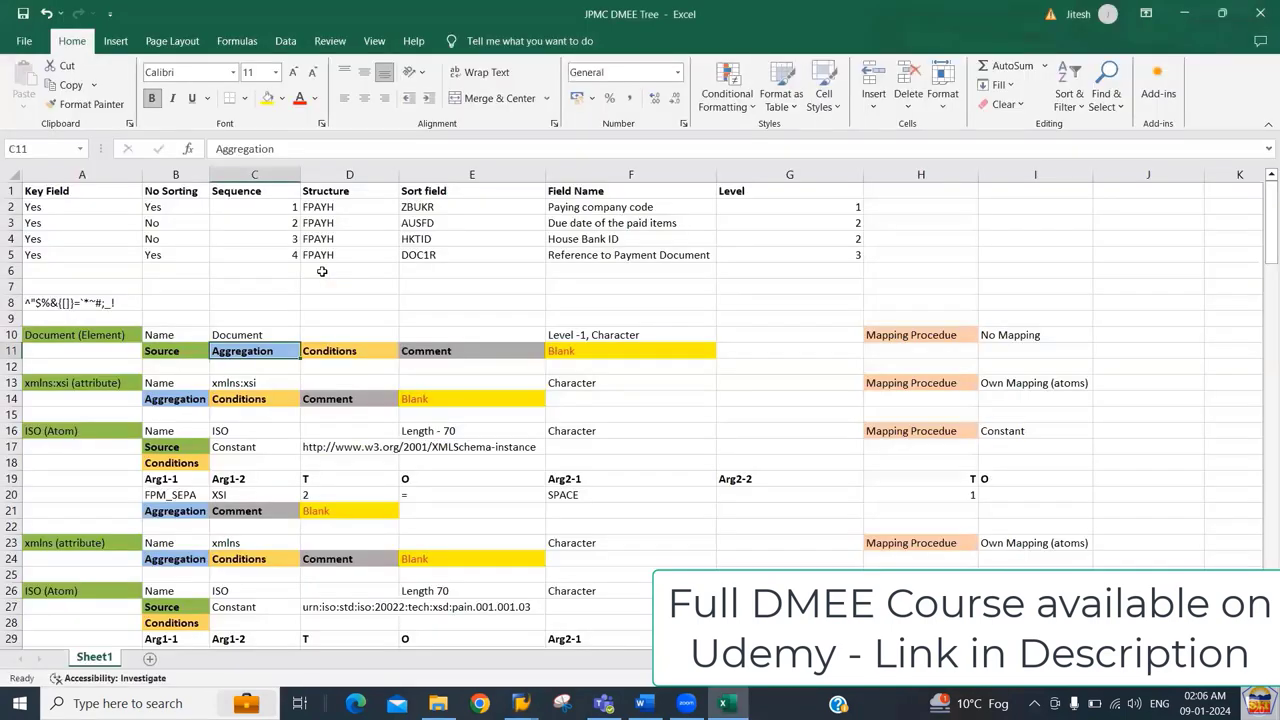
{"action": "key", "text": "Down"}
{"action": "key", "text": "Down"}
{"action": "key", "text": "Home"}
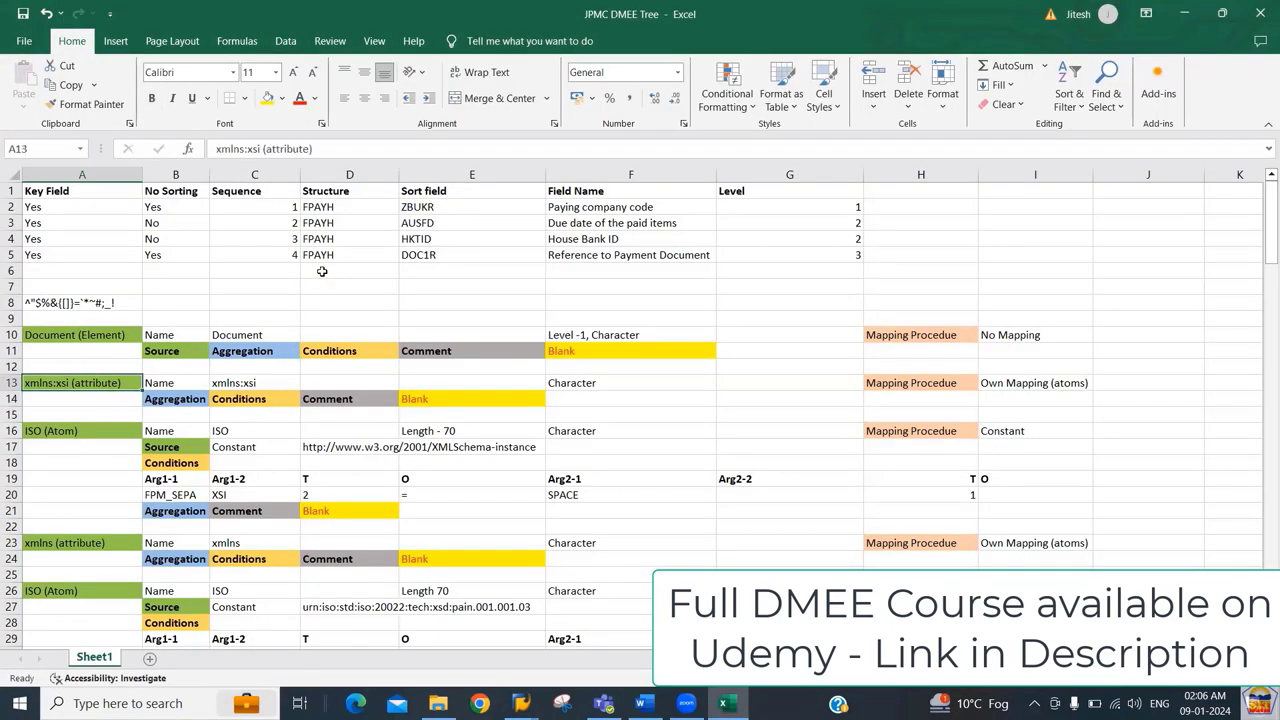
Step: Switch to the Word sample and examine the xmlns and xmlns:xsi attributes of the Document tag and their values
{"action": "key", "text": "alt+Tab"}
{"action": "key", "text": "alt+Tab"}
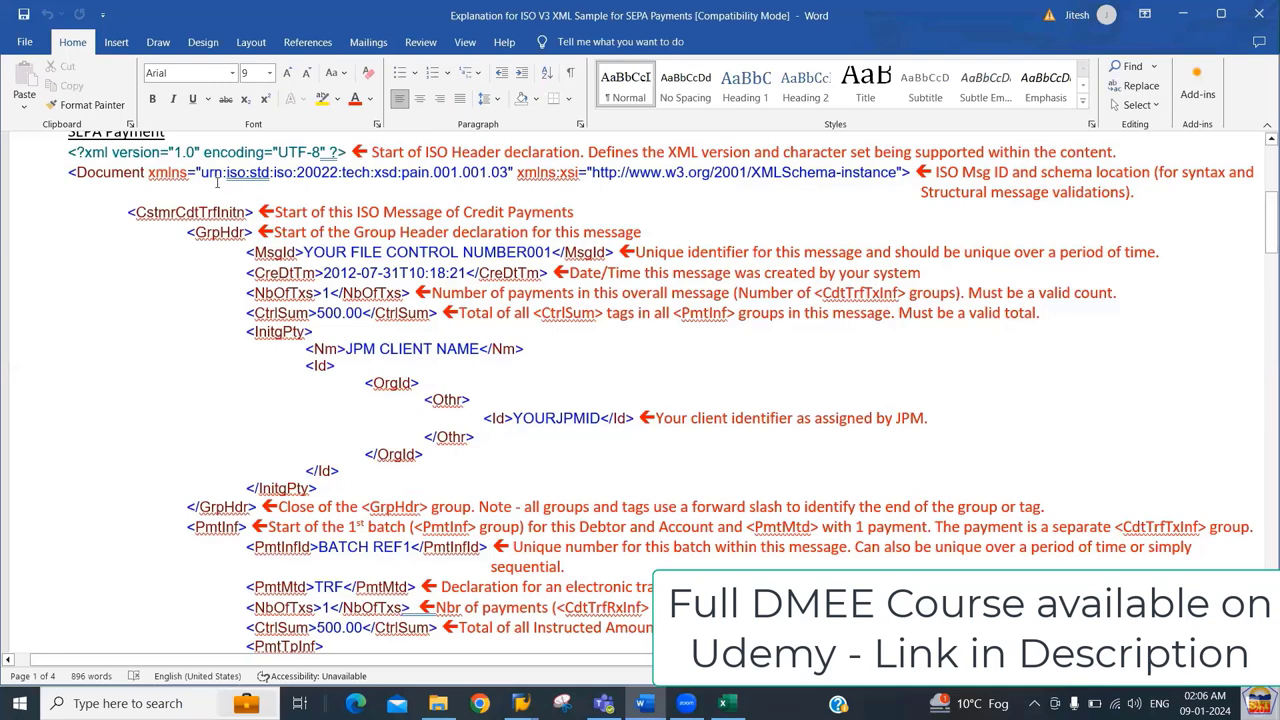
{"action": "left_click_drag", "start_coordinate": [252, 172], "coordinate": [148, 172]}
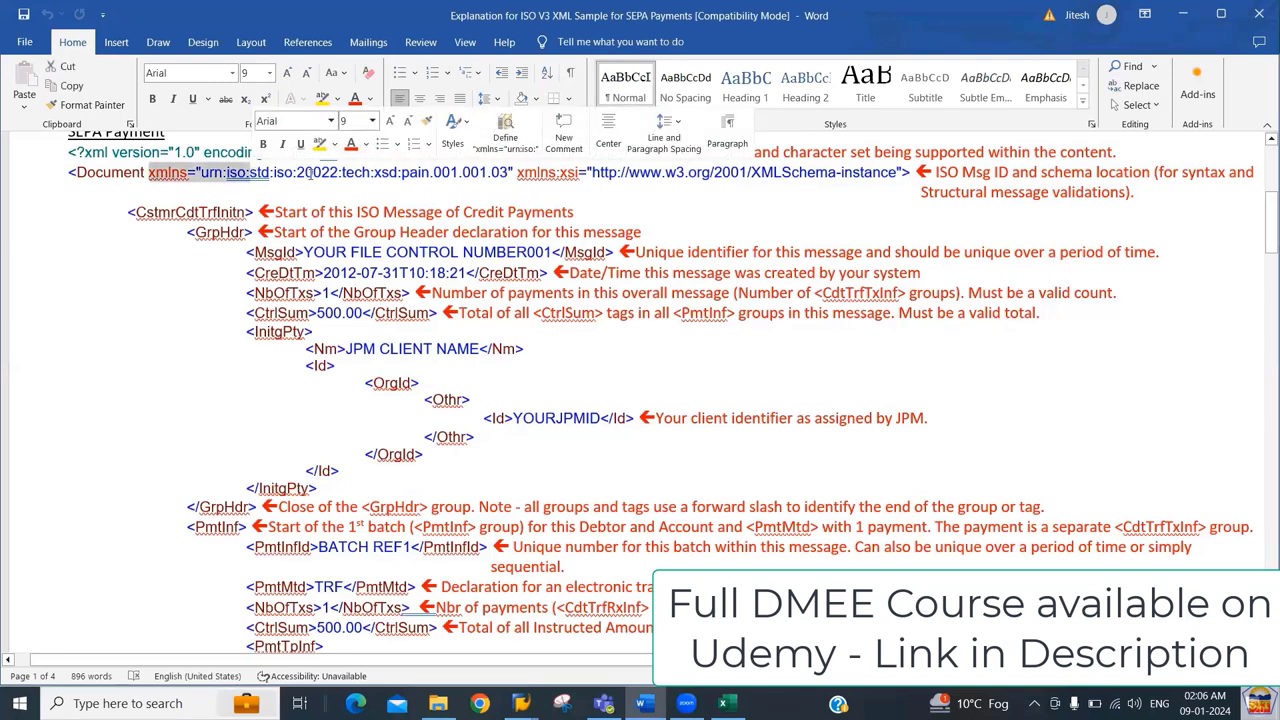
{"action": "left_click_drag", "start_coordinate": [296, 172], "coordinate": [432, 180]}
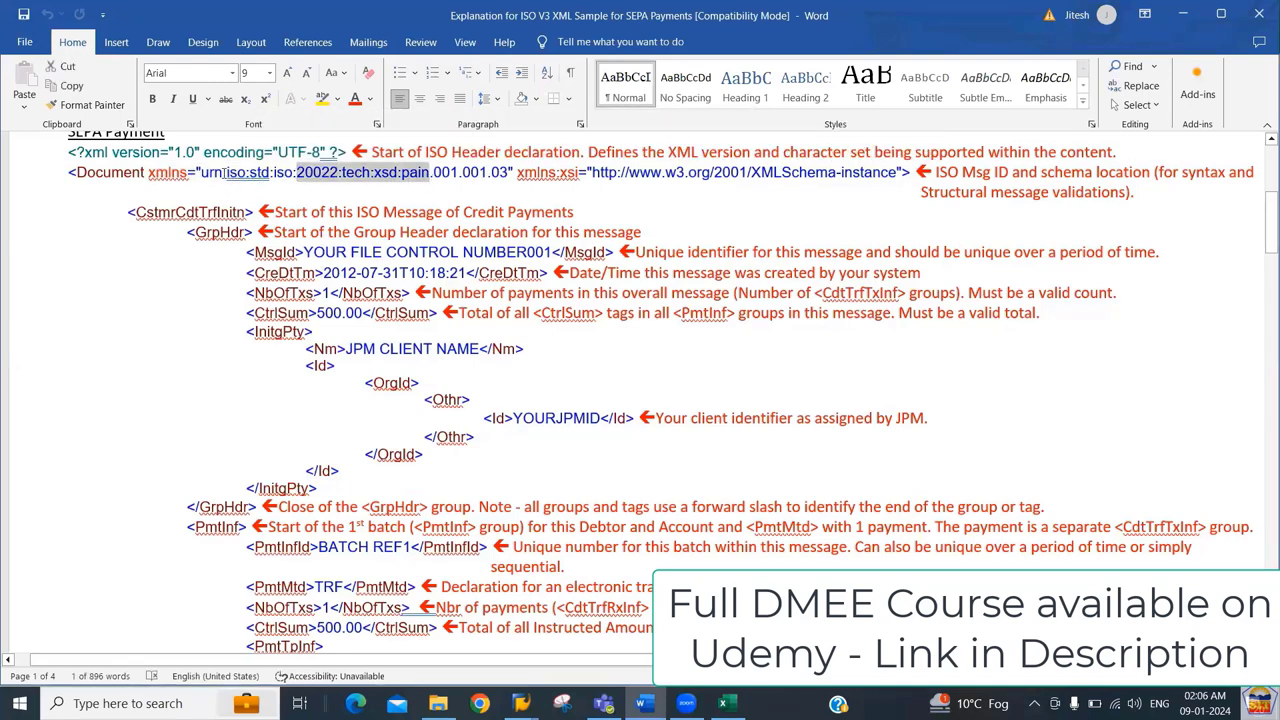
{"action": "left_click_drag", "start_coordinate": [225, 172], "coordinate": [430, 176]}
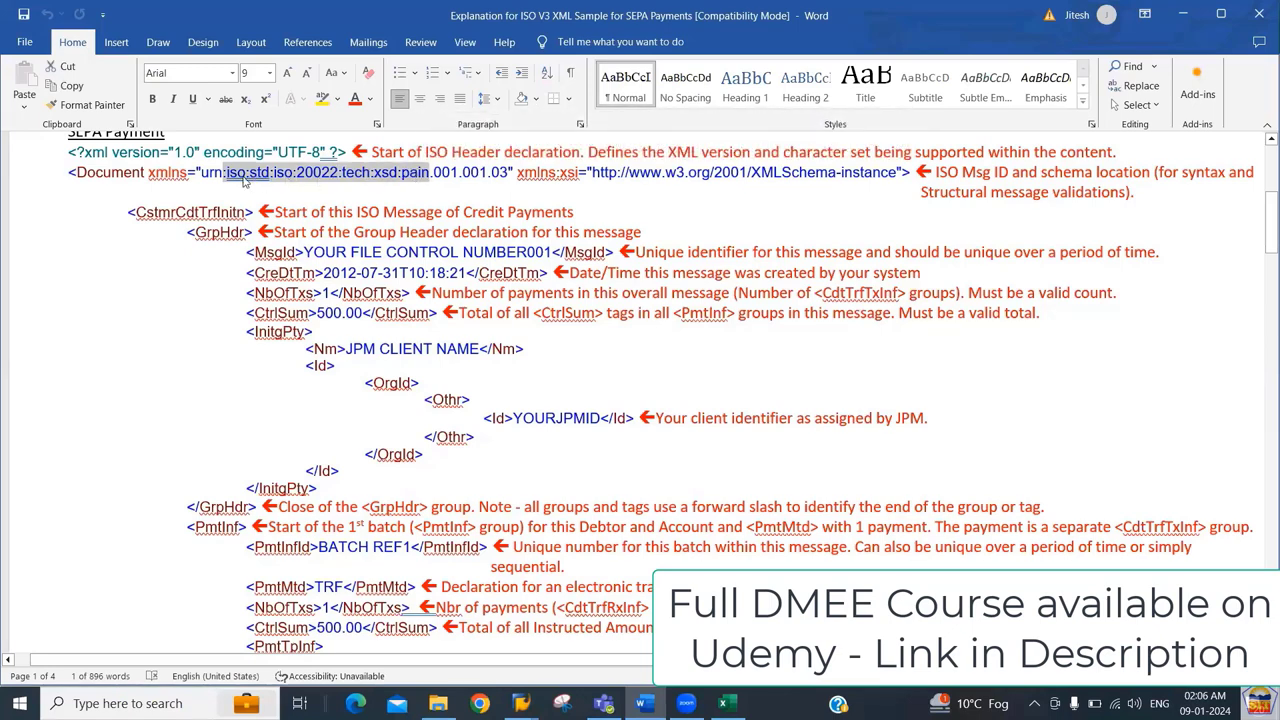
{"action": "left_click_drag", "start_coordinate": [200, 174], "coordinate": [372, 176]}
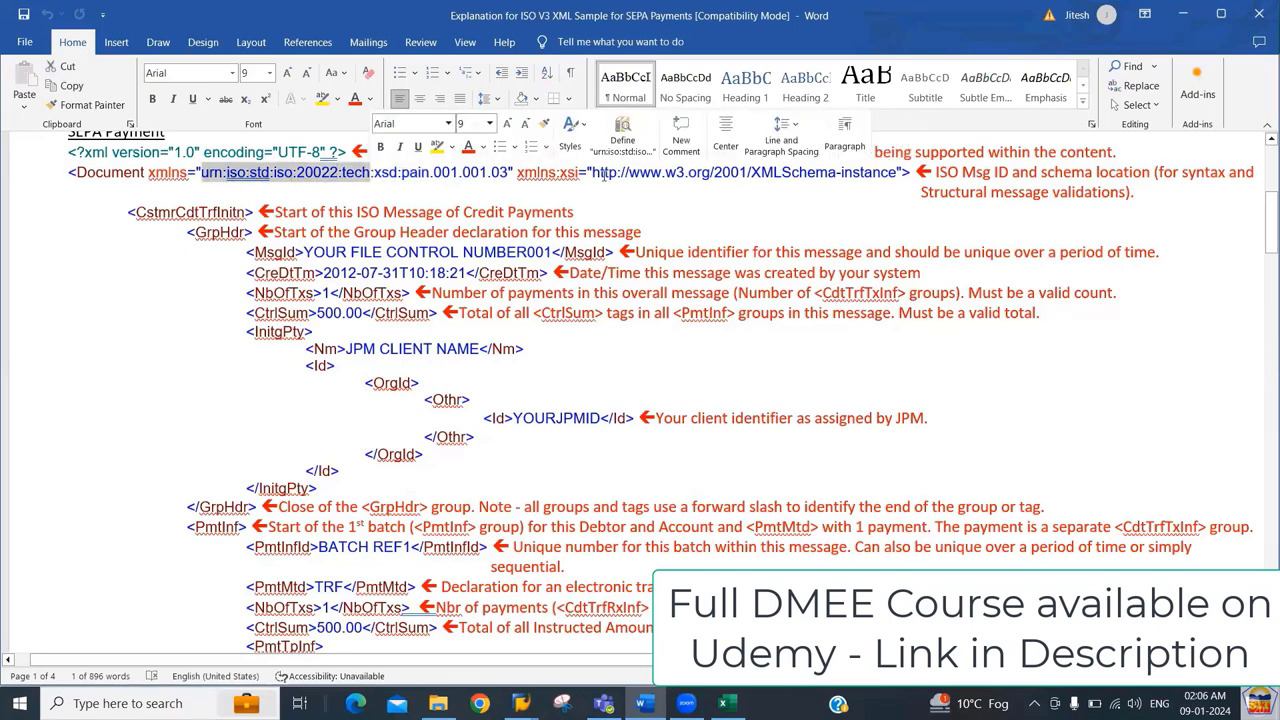
{"action": "left_click_drag", "start_coordinate": [592, 174], "coordinate": [734, 183]}
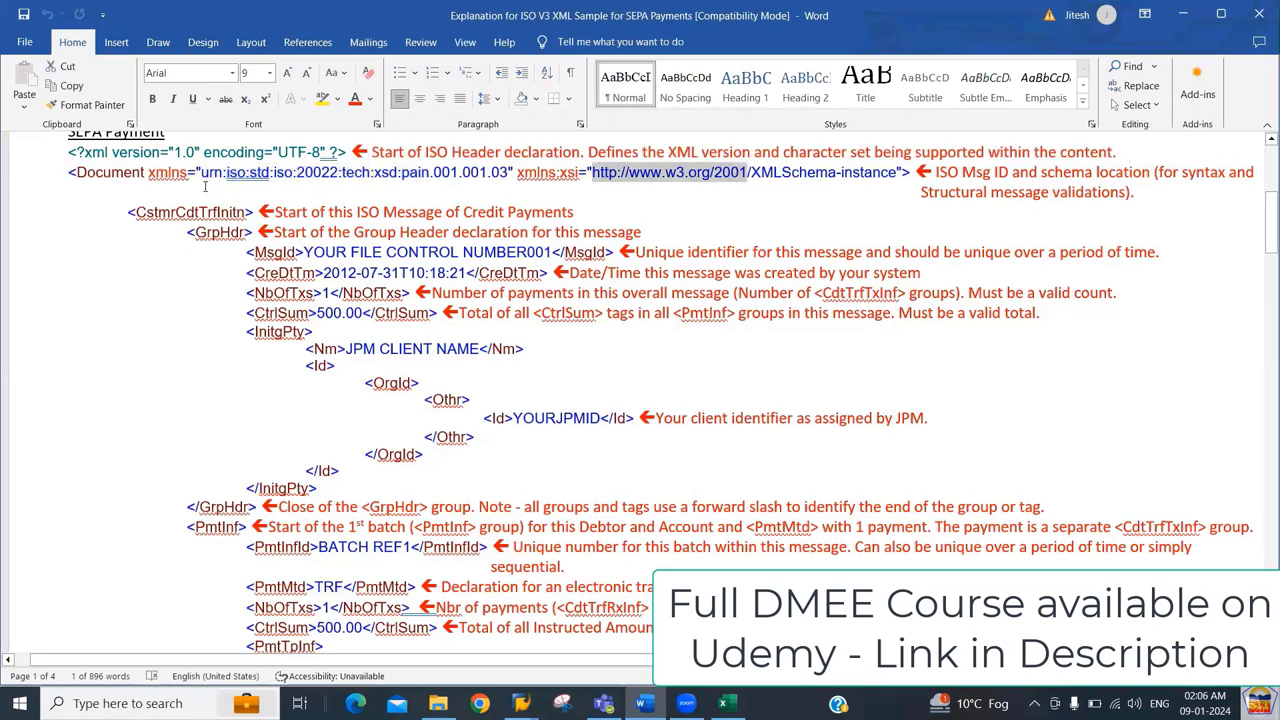
{"action": "left_click_drag", "start_coordinate": [150, 174], "coordinate": [188, 174]}
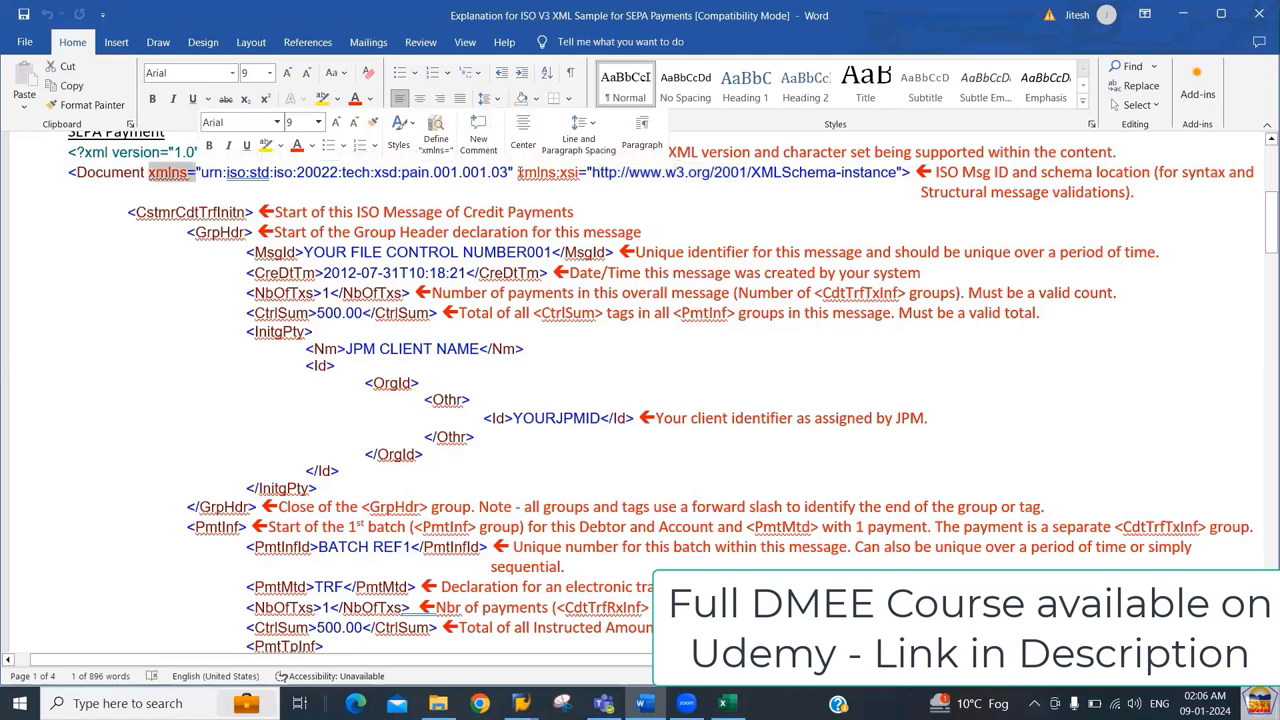
Step: Compare the two attribute names xmlns and xmlns:xsi within the opening Document tag of the Word sample
{"action": "left_click_drag", "start_coordinate": [517, 174], "coordinate": [592, 175]}
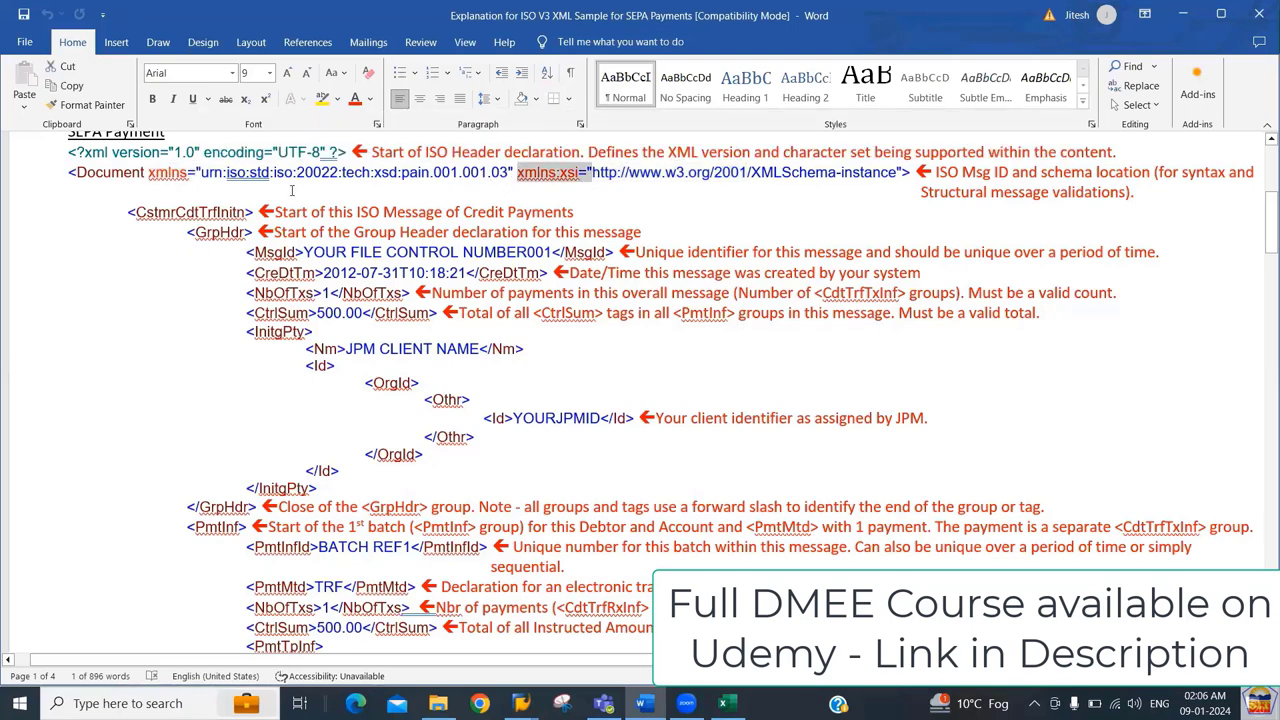
{"action": "double_click", "coordinate": [165, 173]}
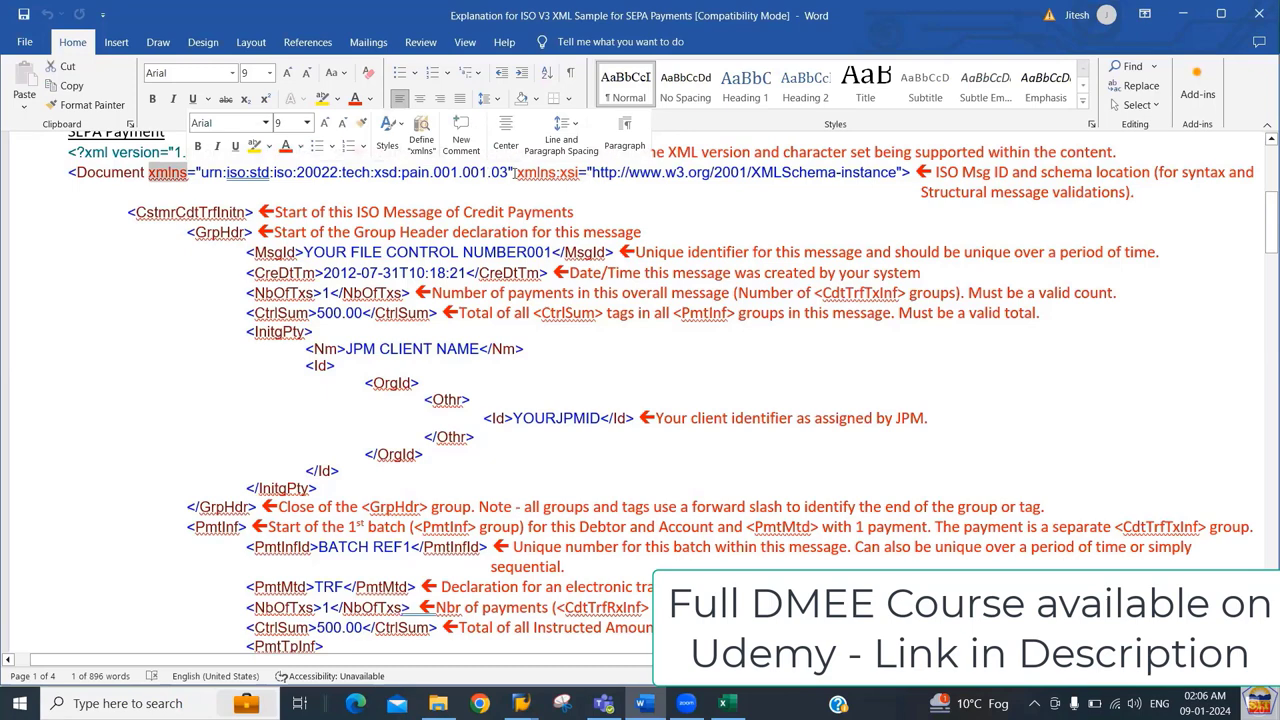
{"action": "left_click_drag", "start_coordinate": [515, 173], "coordinate": [588, 172]}
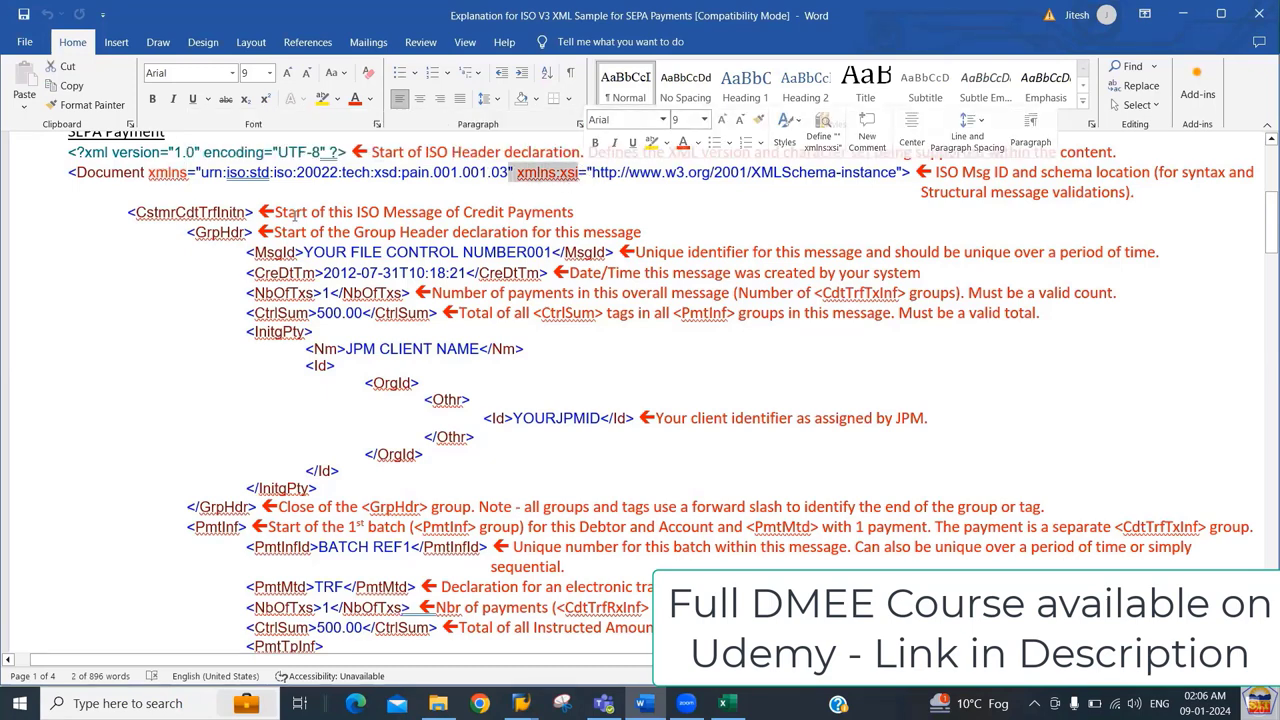
{"action": "left_click_drag", "start_coordinate": [150, 172], "coordinate": [188, 172]}
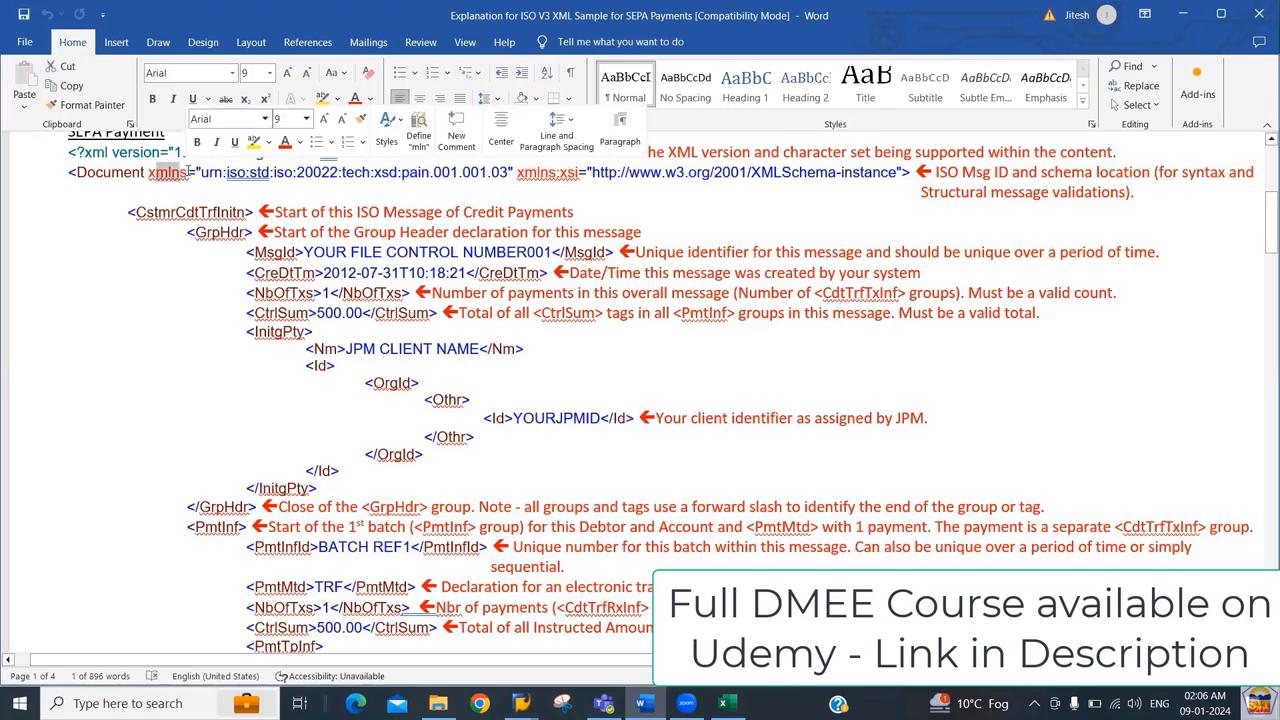
{"action": "left_click", "coordinate": [518, 173]}
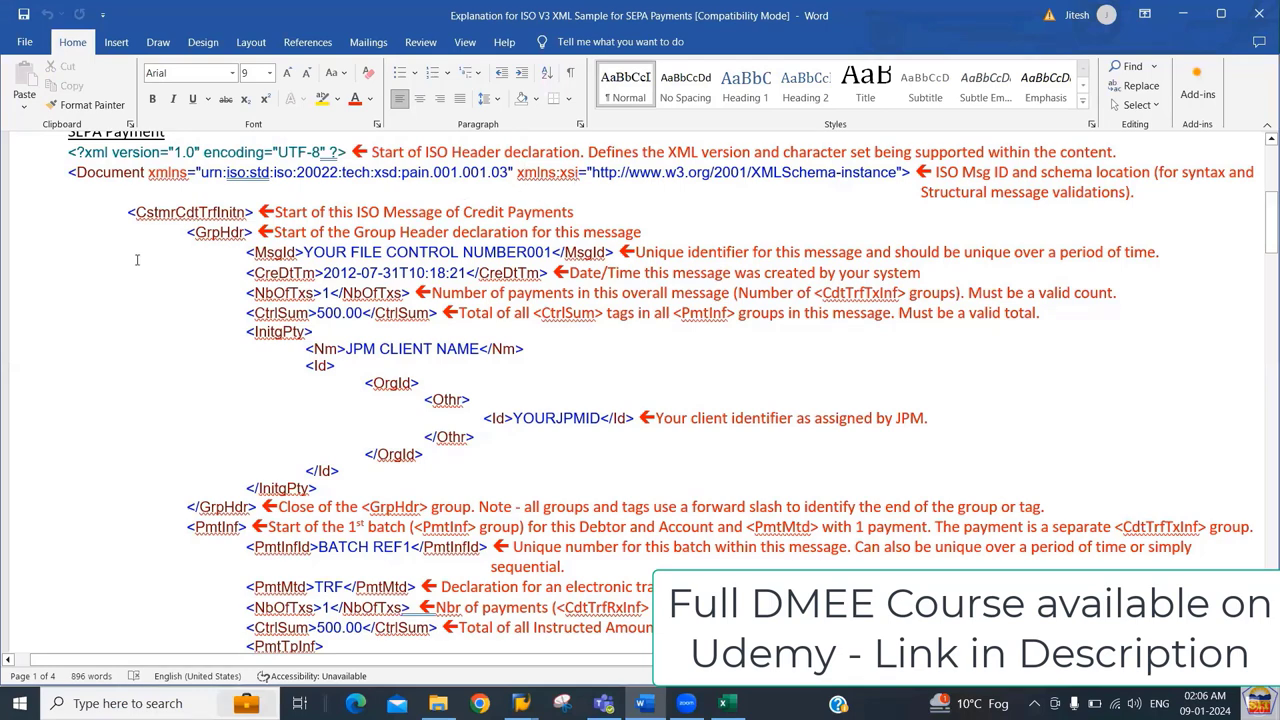
Step: Switch to SAP and select the Document node in the format tree to show its attributes
{"action": "key", "text": "alt+Tab"}
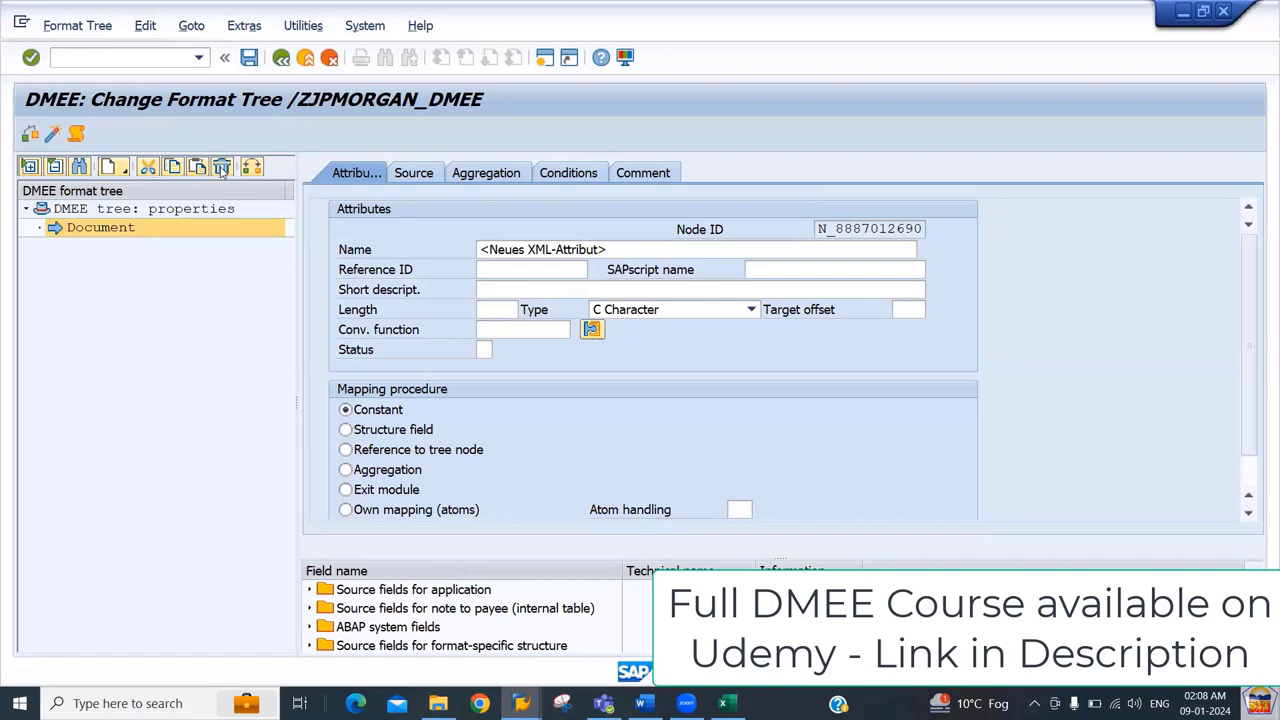
{"action": "left_click", "coordinate": [102, 230]}
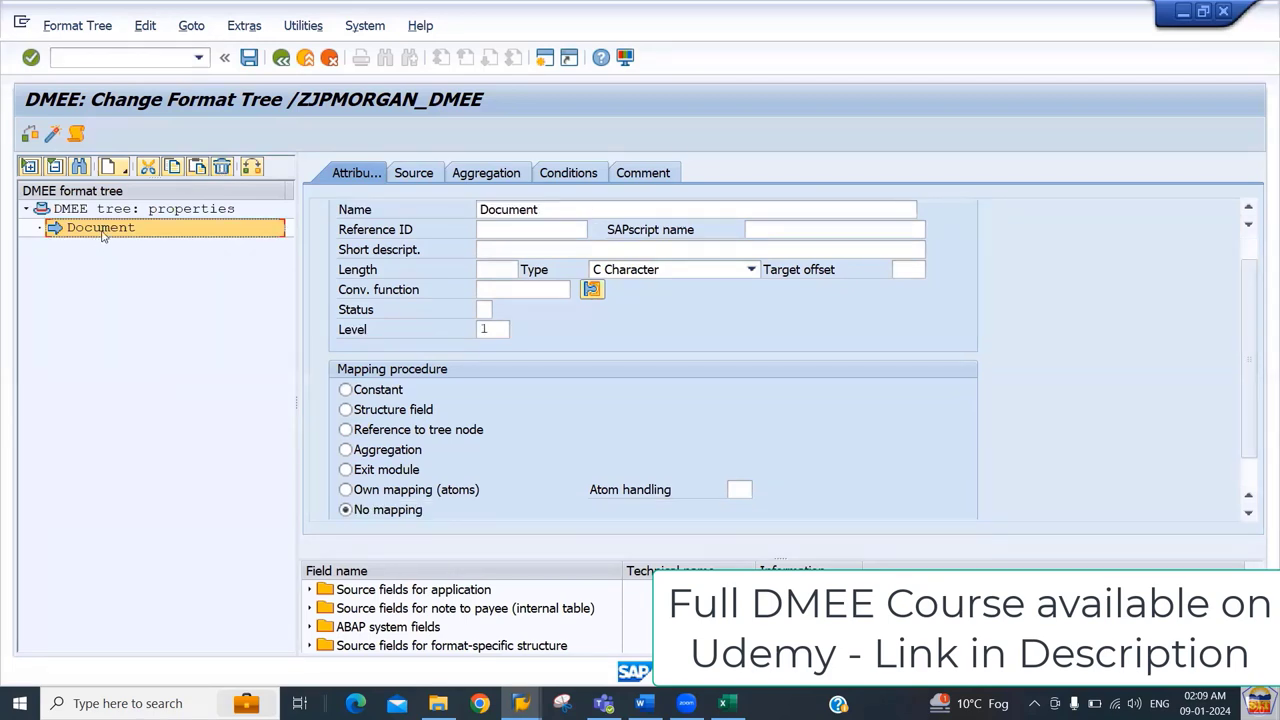
Step: Create an attribute under the Document element and name it xmlns:xsi, checking the name against the Word XML sample
{"action": "right_click", "coordinate": [102, 232]}
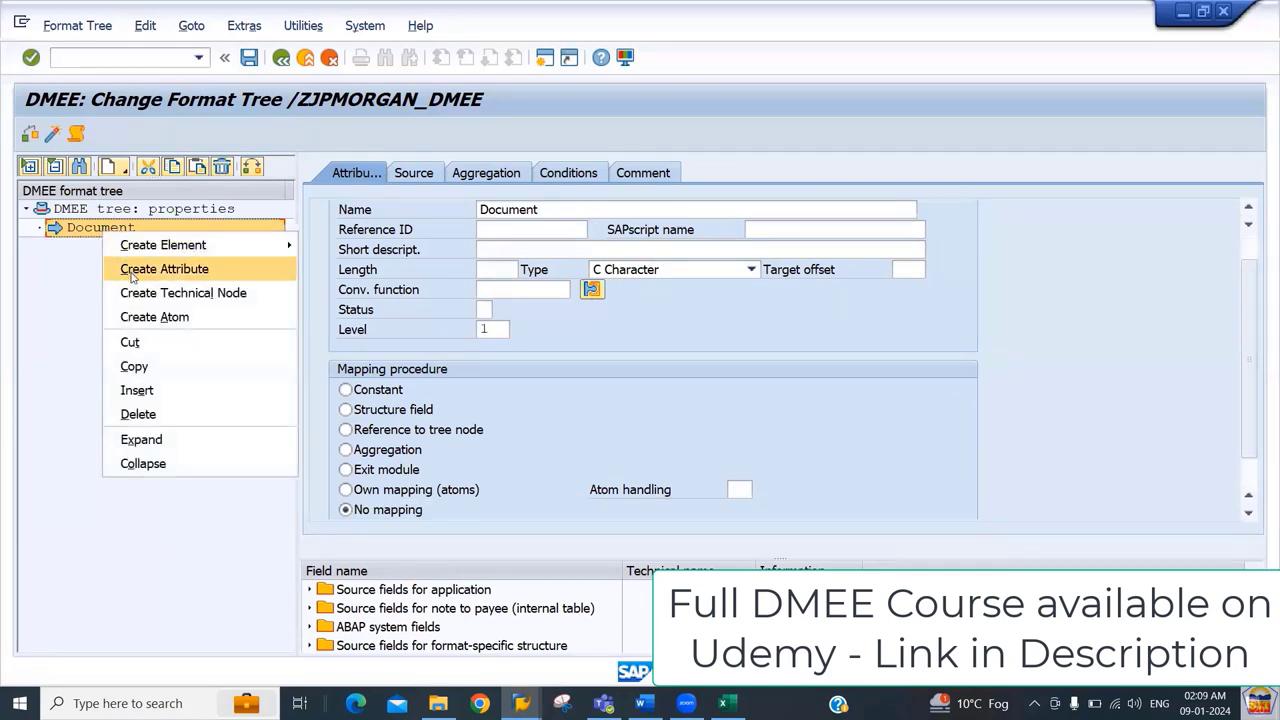
{"action": "mouse_move", "coordinate": [130, 253]}
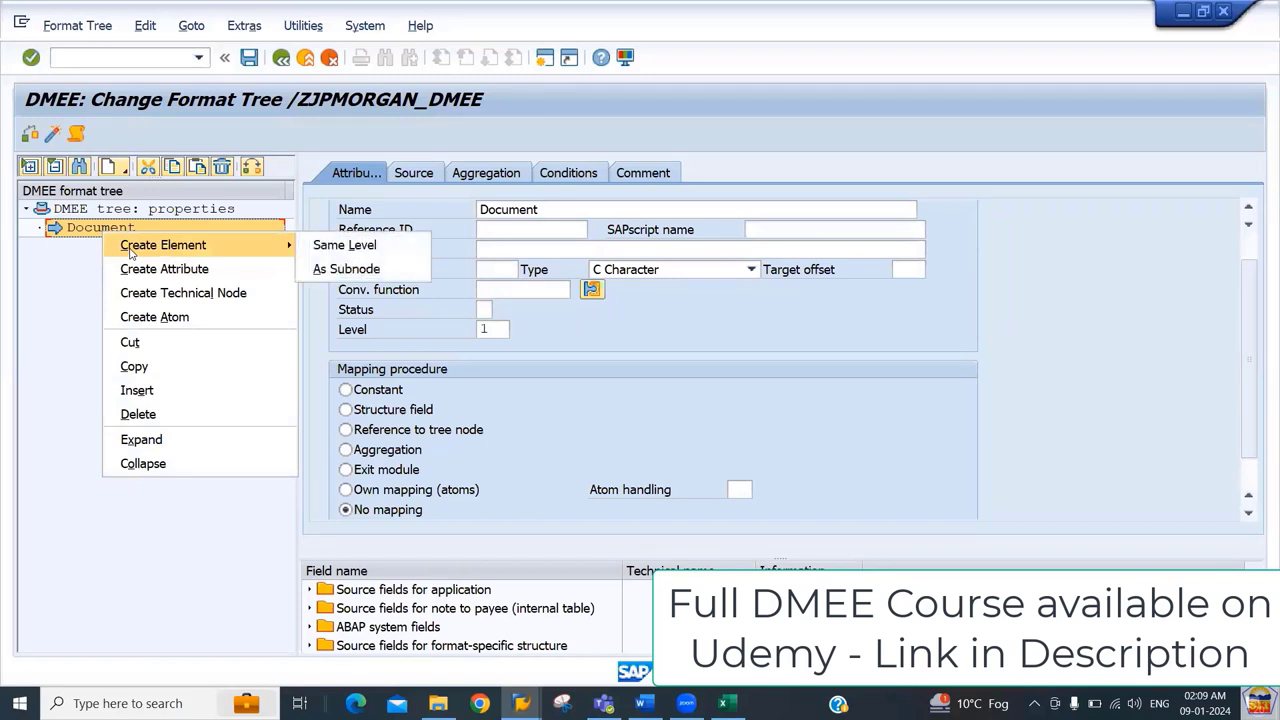
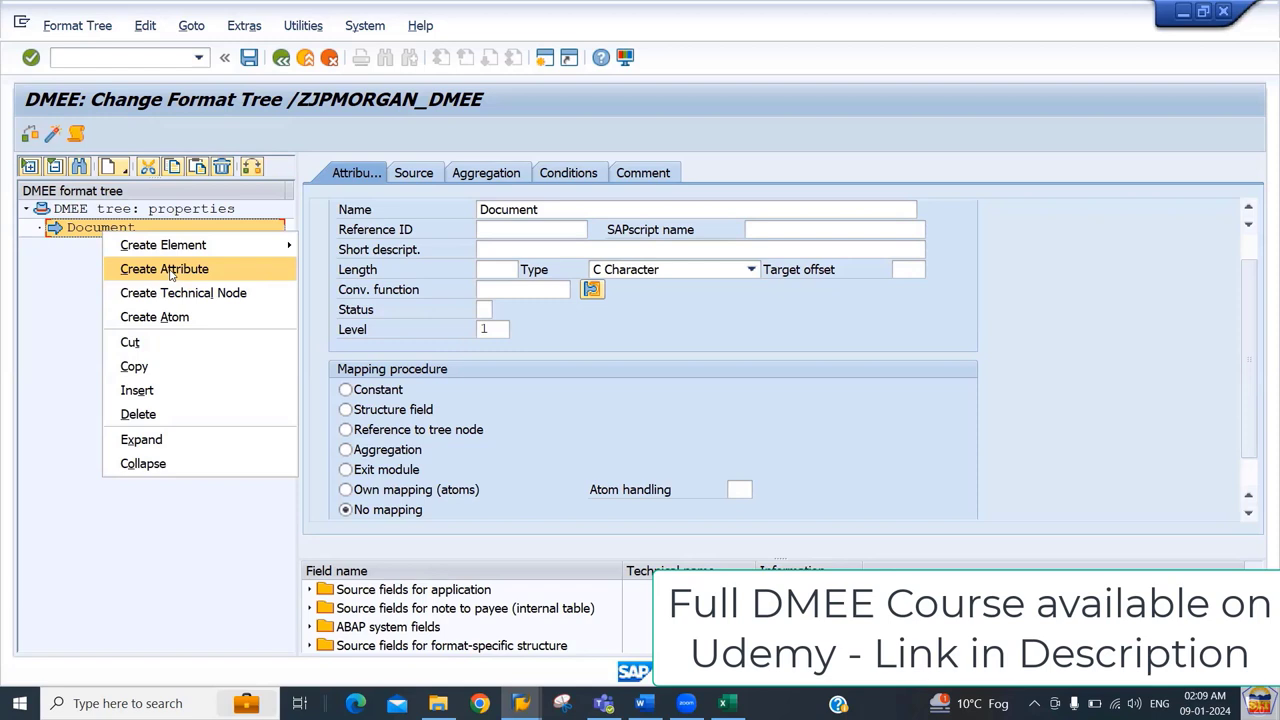
{"action": "left_click", "coordinate": [165, 270]}
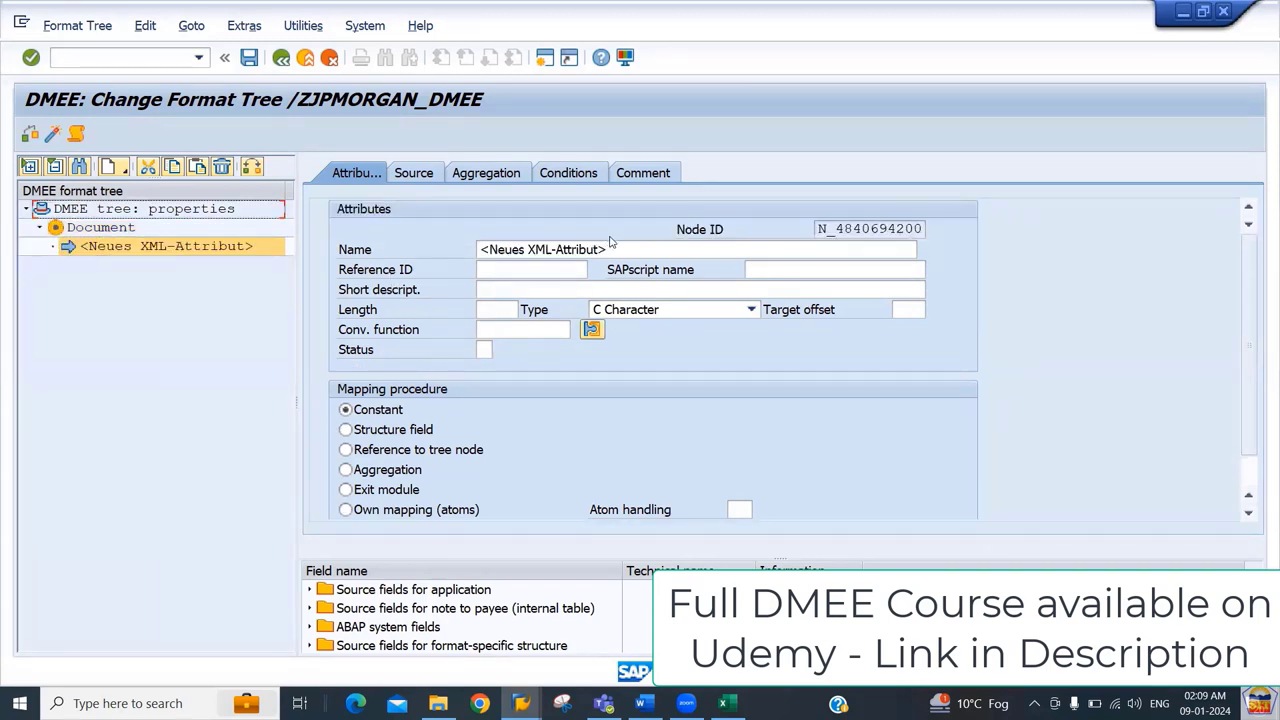
{"action": "left_click_drag", "start_coordinate": [609, 249], "coordinate": [478, 249]}
{"action": "type", "text": "xmlns"}
{"action": "key", "text": "Tab"}
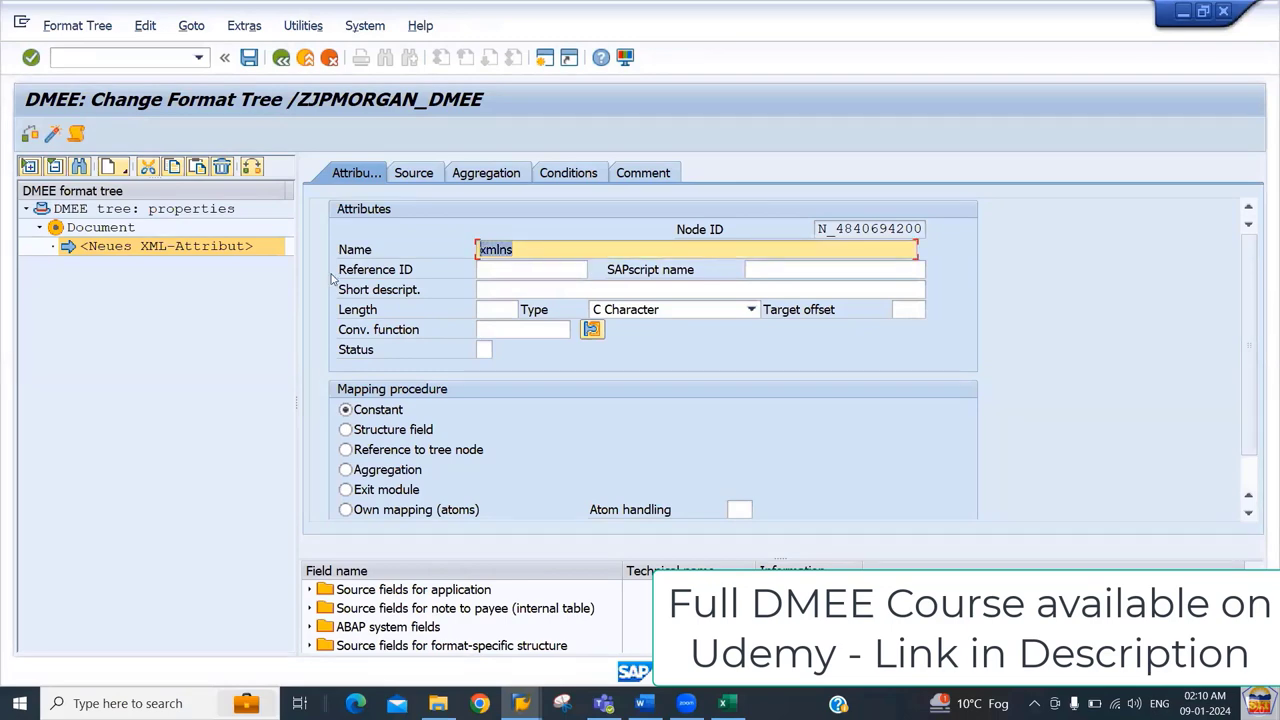
{"action": "key", "text": "End"}
{"action": "type", "text": ":xsi"}
{"action": "key", "text": "alt+Tab"}
{"action": "key", "text": "alt+Tab"}
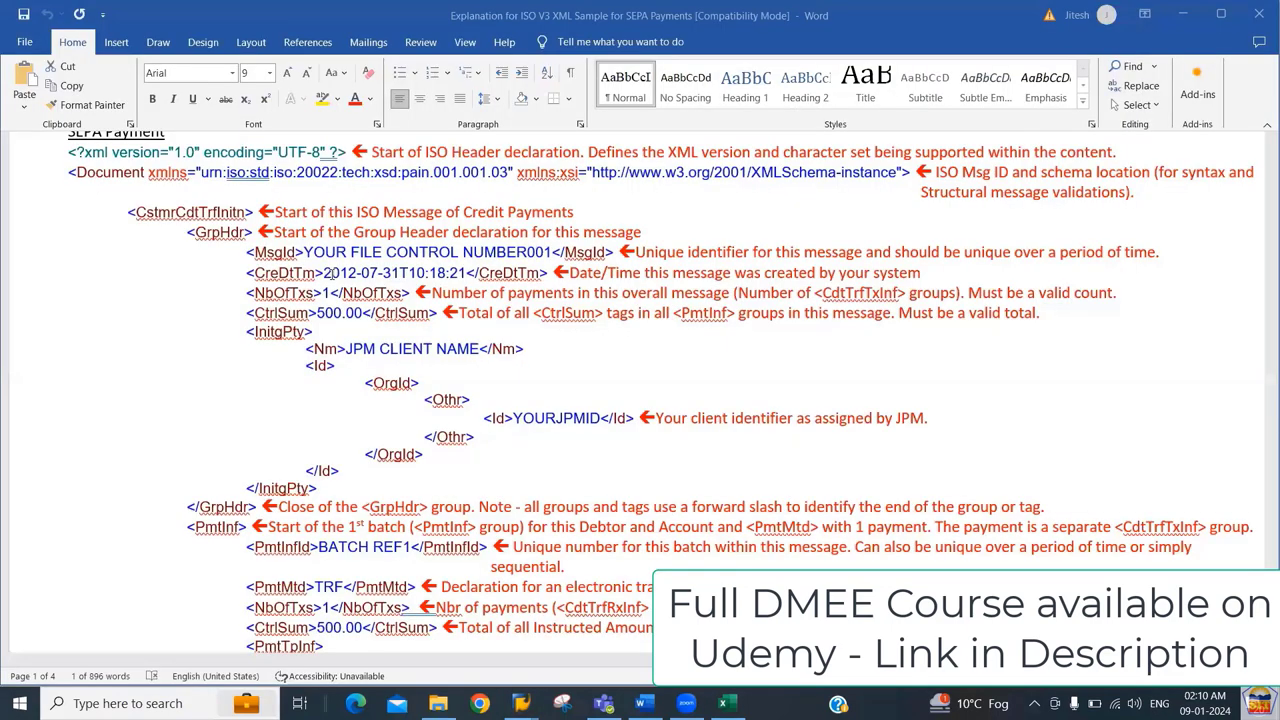
{"action": "key", "text": "alt+Tab"}
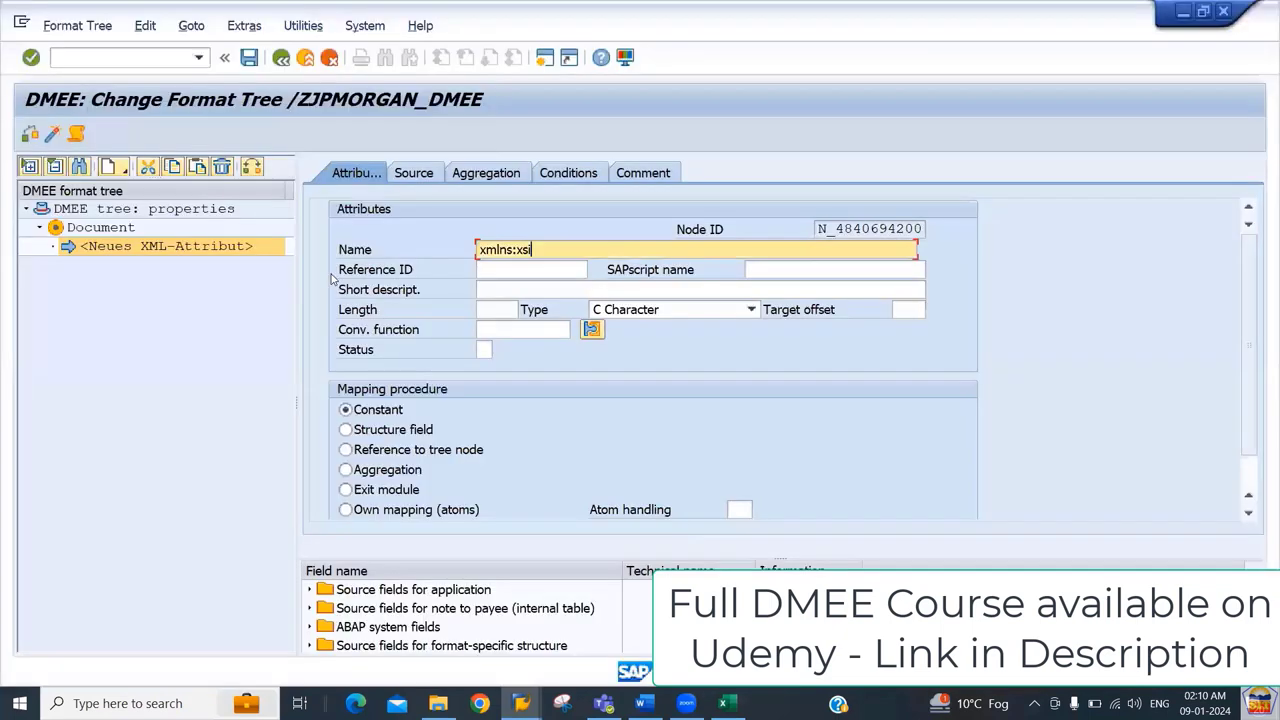
{"action": "key", "text": "Tab"}
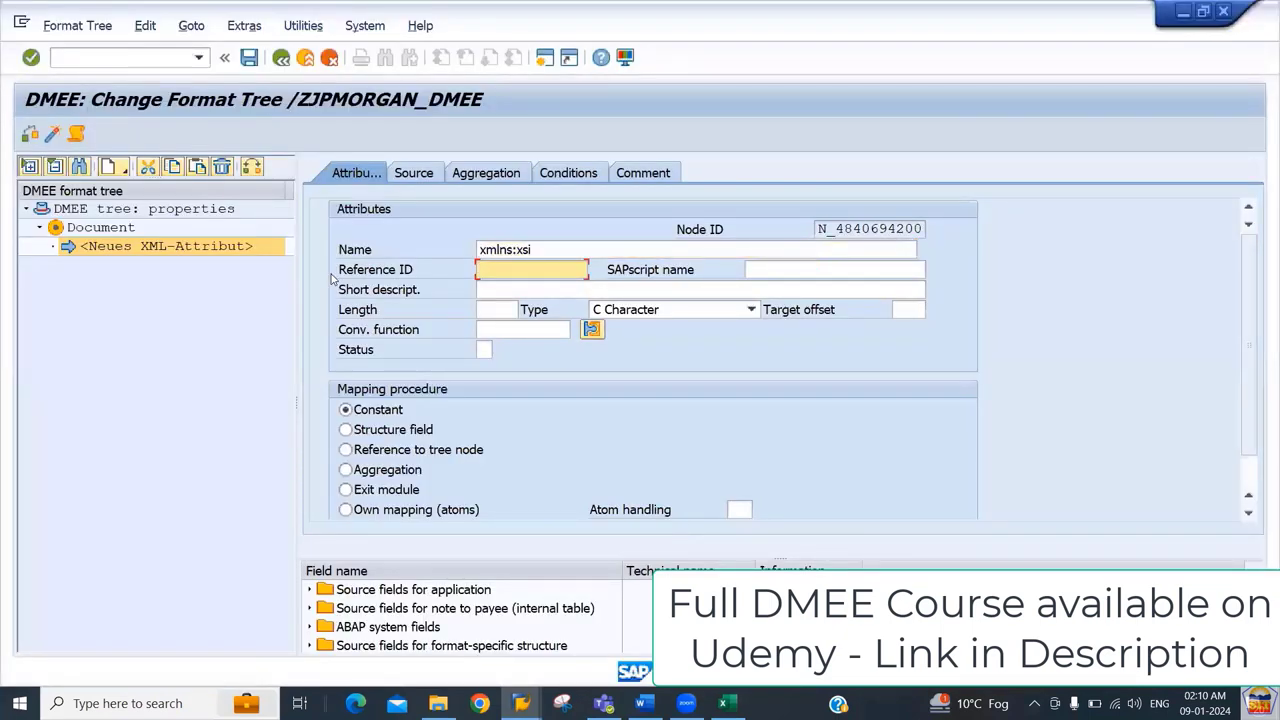
Step: Switch to the JPMC DMEE Tree workbook in Excel and review the type and mapping procedure specified for the xmlns:xsi attribute
{"action": "key", "text": "alt+Tab"}
{"action": "key", "text": "alt+Tab"}
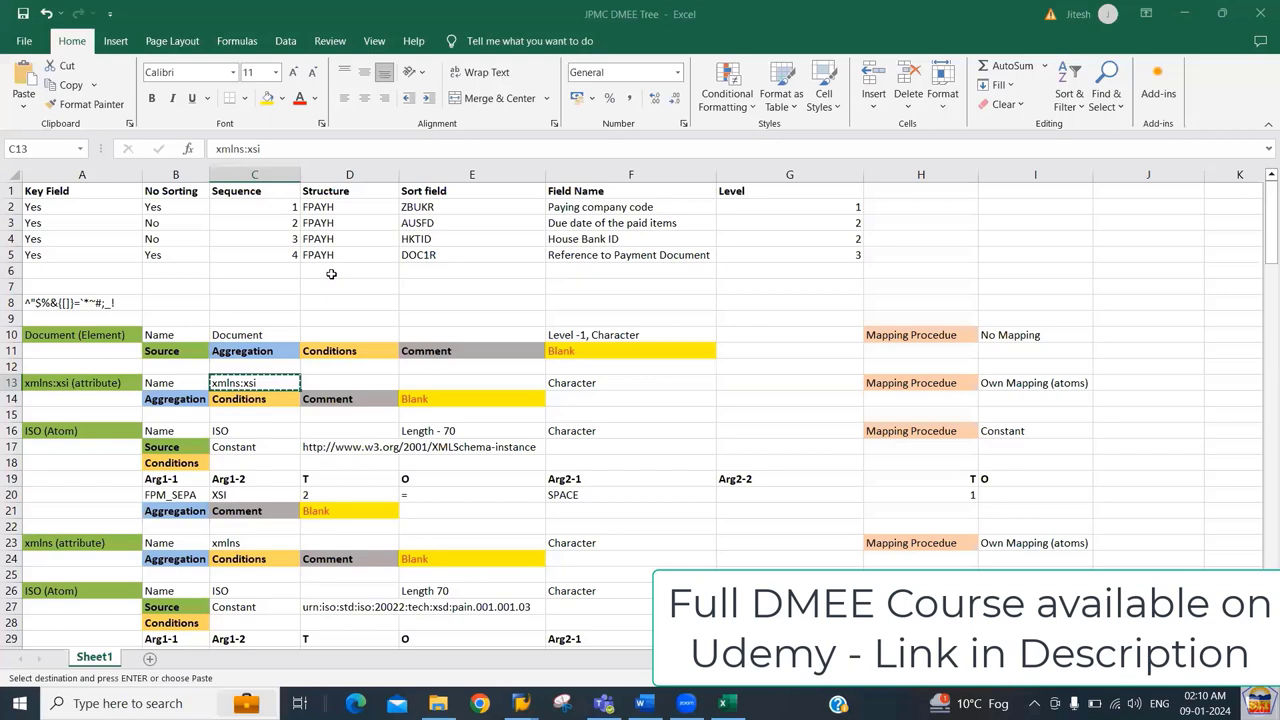
{"action": "key", "text": "Right"}
{"action": "key", "text": "Right"}
{"action": "key", "text": "Right"}
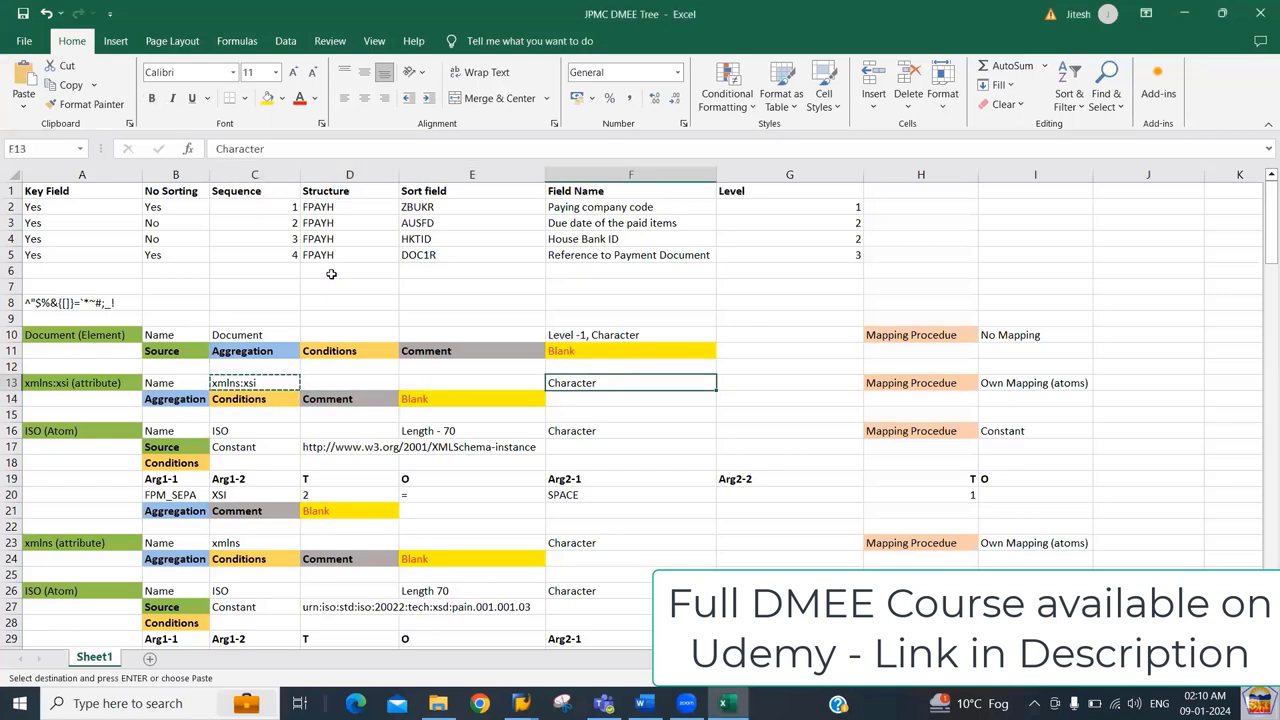
{"action": "key", "text": "Right"}
{"action": "key", "text": "Left"}
{"action": "key", "text": "Left"}
{"action": "key", "text": "Right"}
{"action": "key", "text": "Right"}
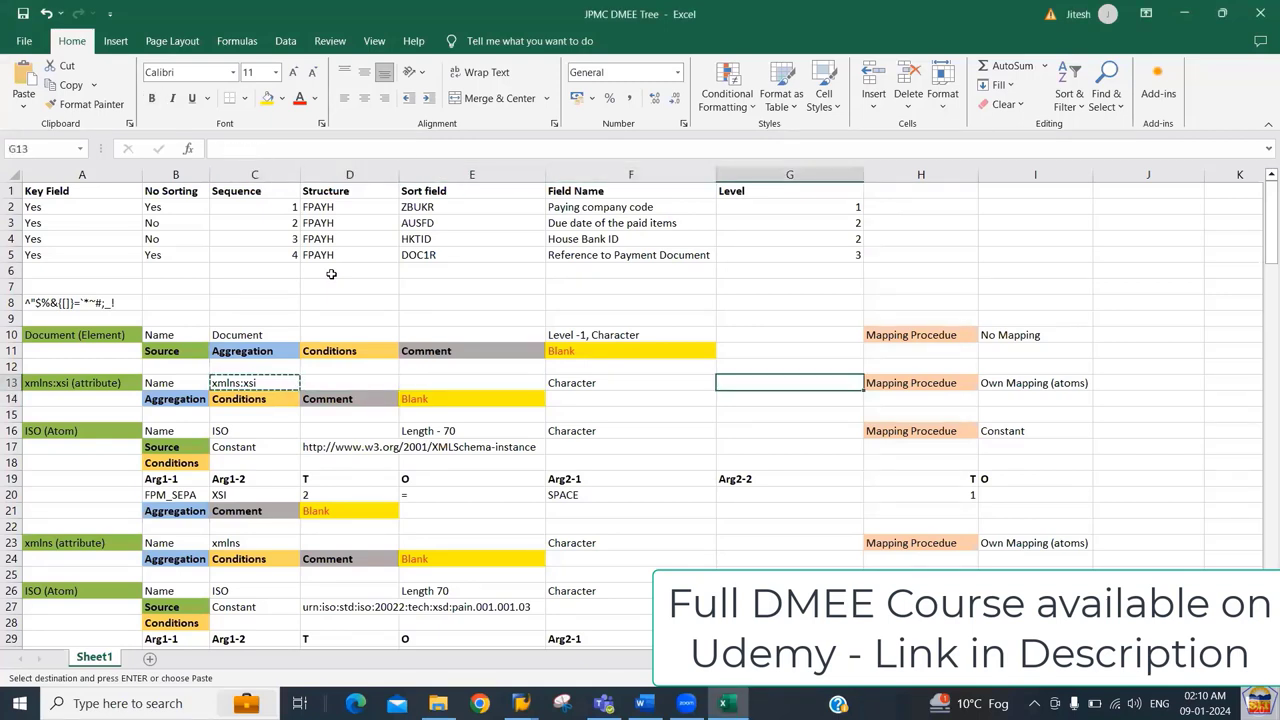
{"action": "key", "text": "Right"}
{"action": "key", "text": "Right"}
{"action": "key", "text": "Left"}
{"action": "key", "text": "Left"}
{"action": "key", "text": "Left"}
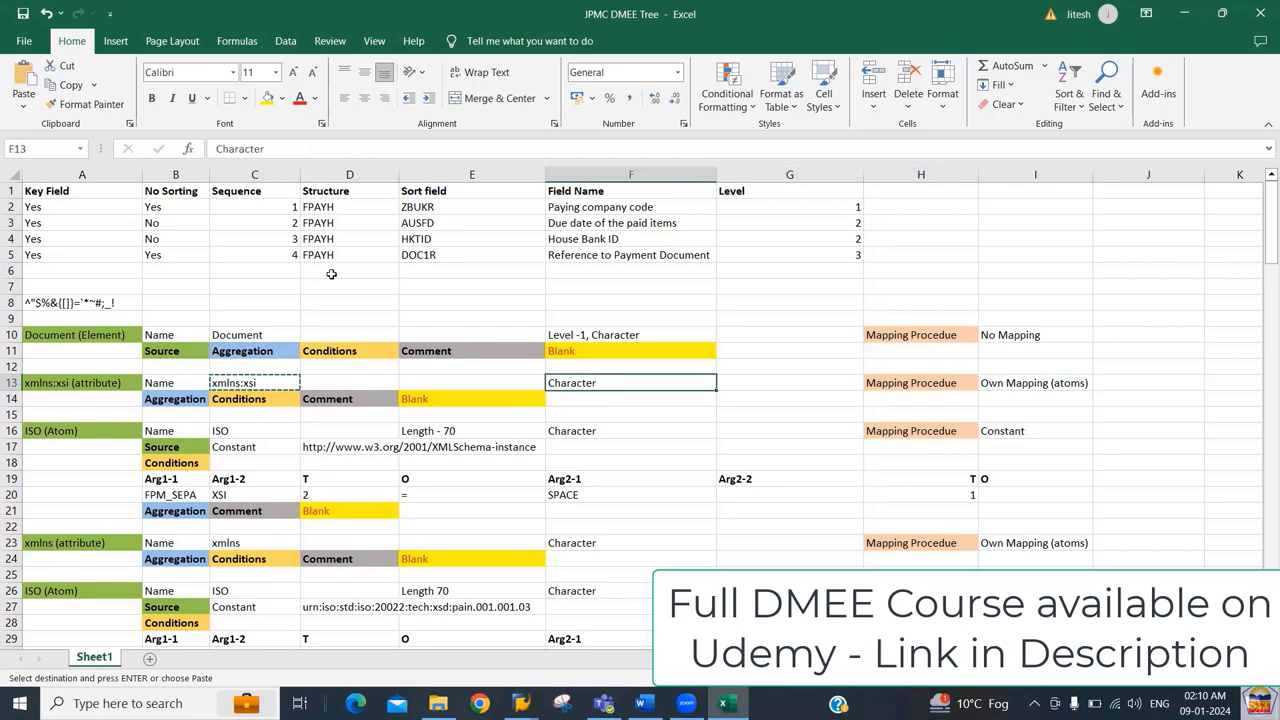
{"action": "key", "text": "alt+Tab"}
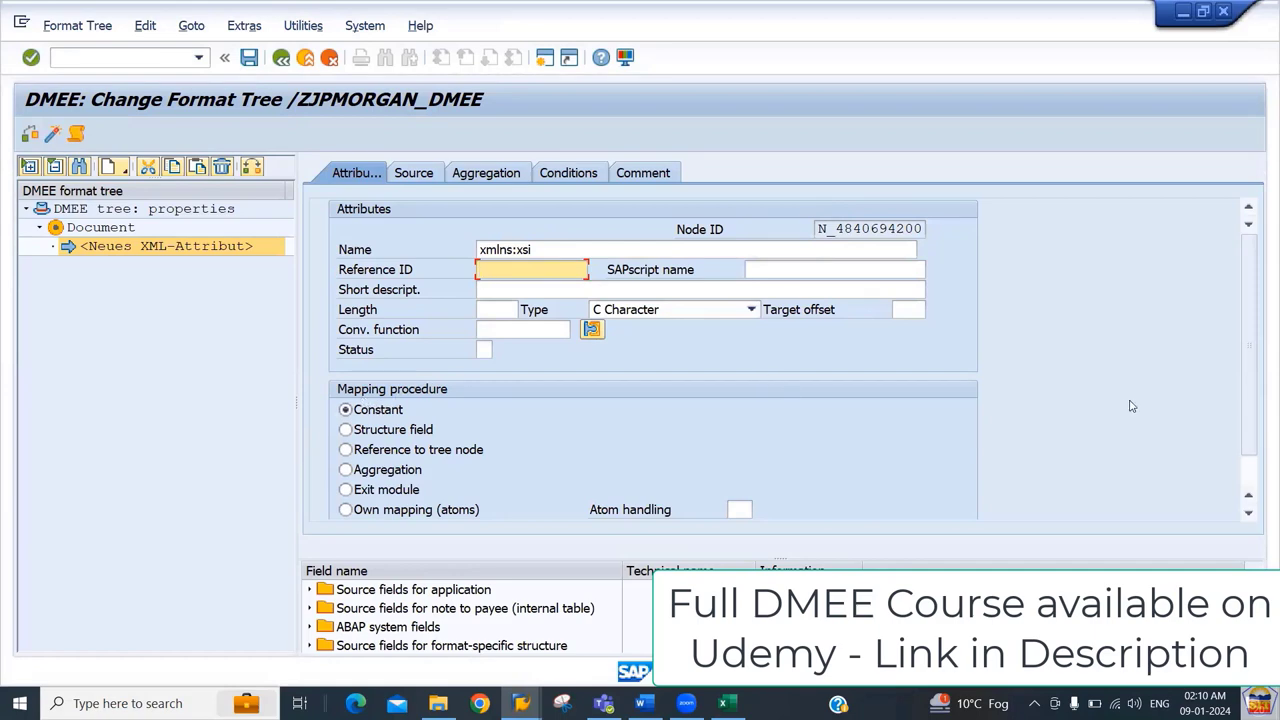
Step: Set the xmlns:xsi attribute's mapping procedure to Own mapping (atoms) and save the format tree
{"action": "scroll", "coordinate": [1213, 425], "scroll_direction": "down", "scroll_amount": 1}
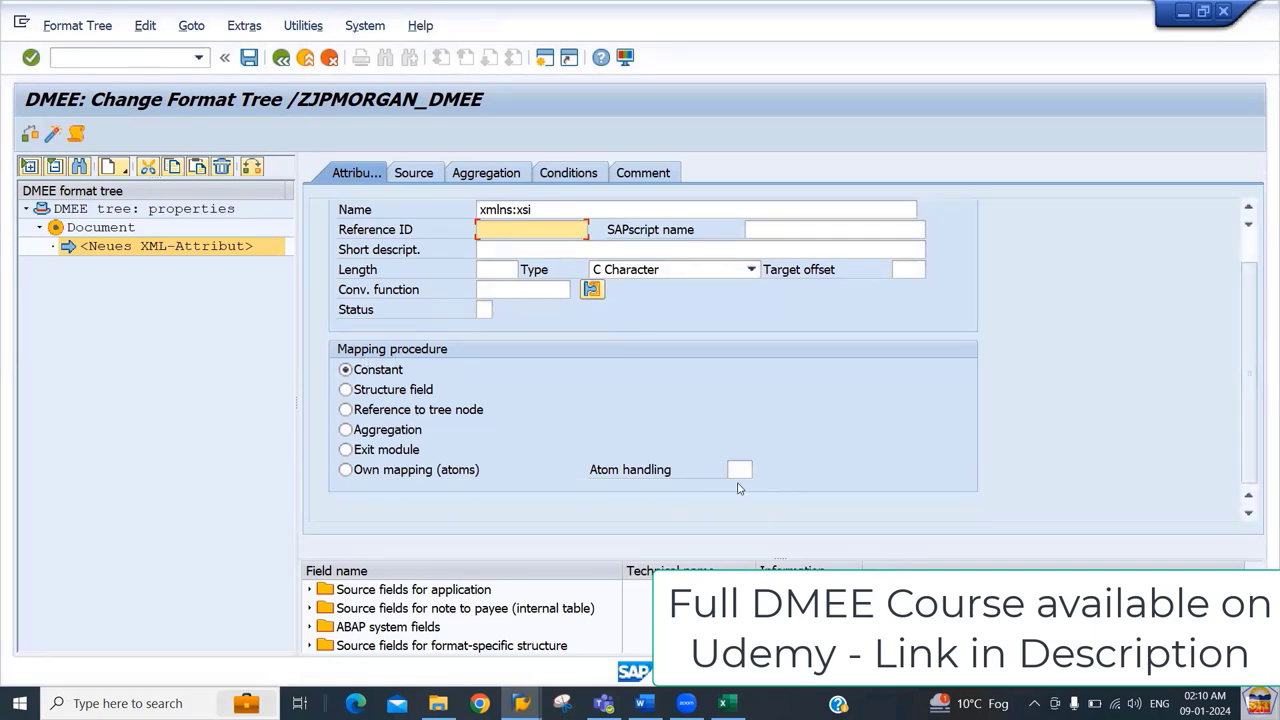
{"action": "left_click", "coordinate": [370, 472]}
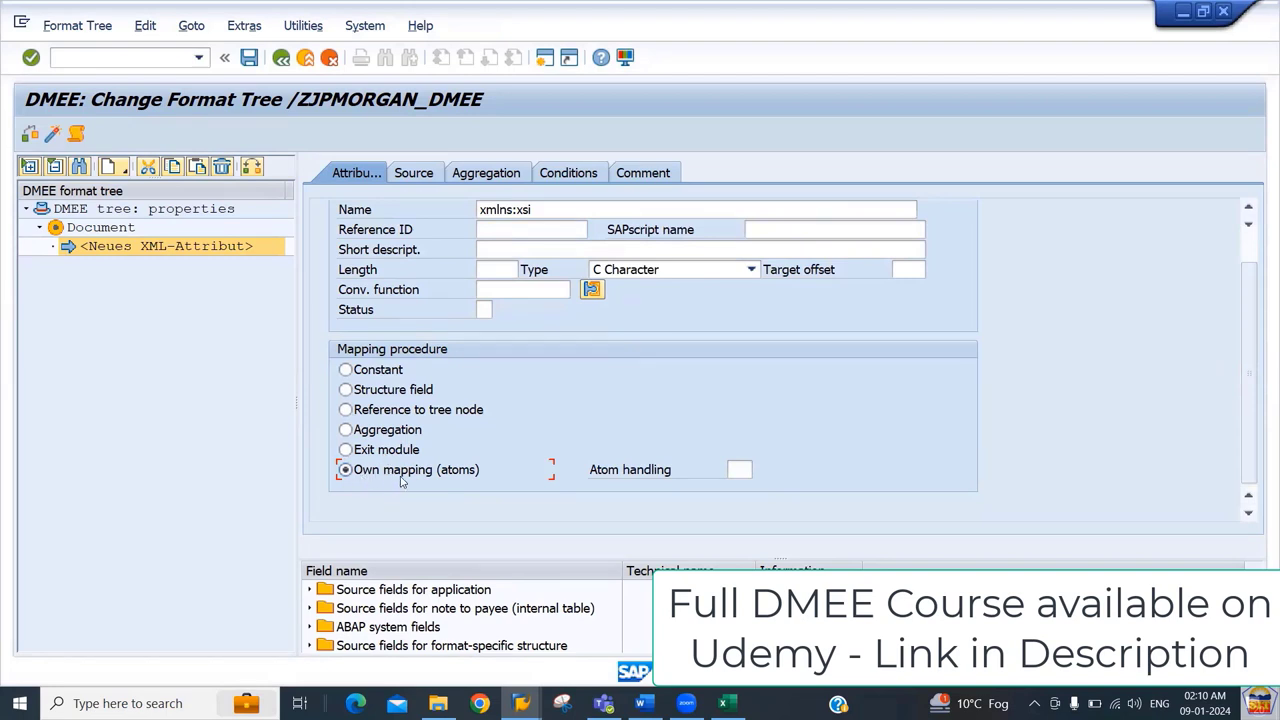
{"action": "key", "text": "Return"}
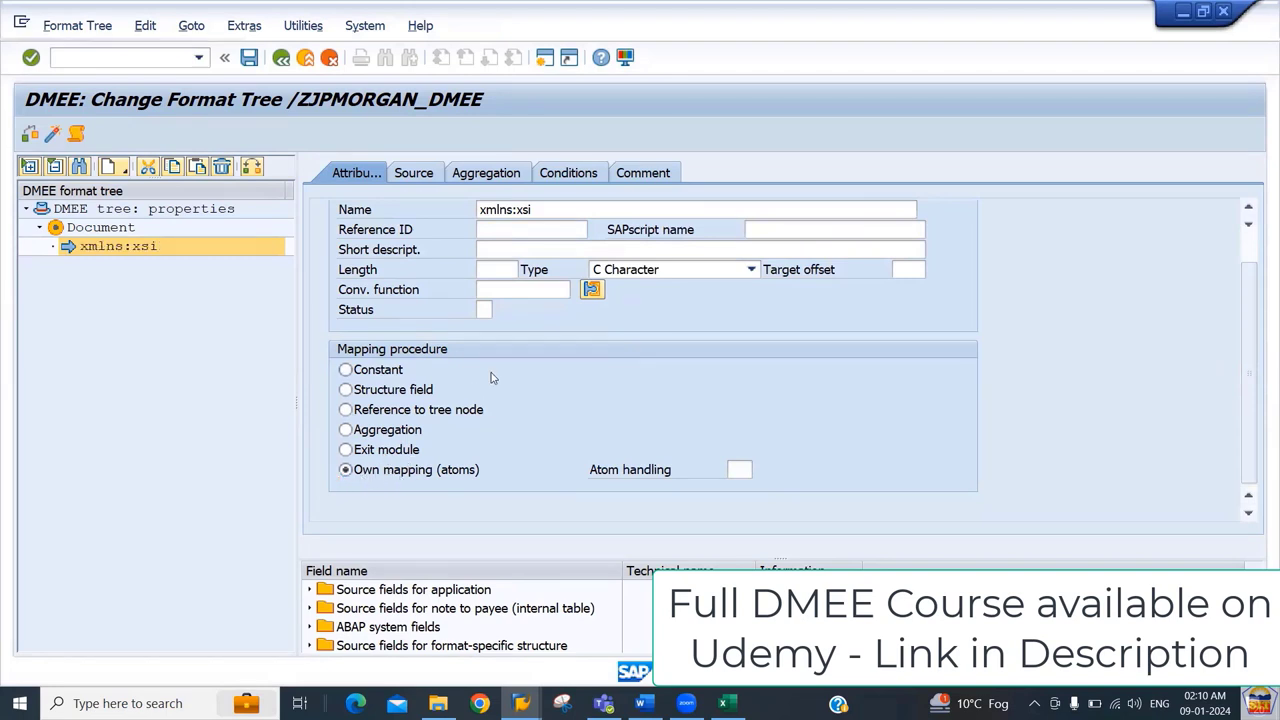
{"action": "key", "text": "ctrl+s"}
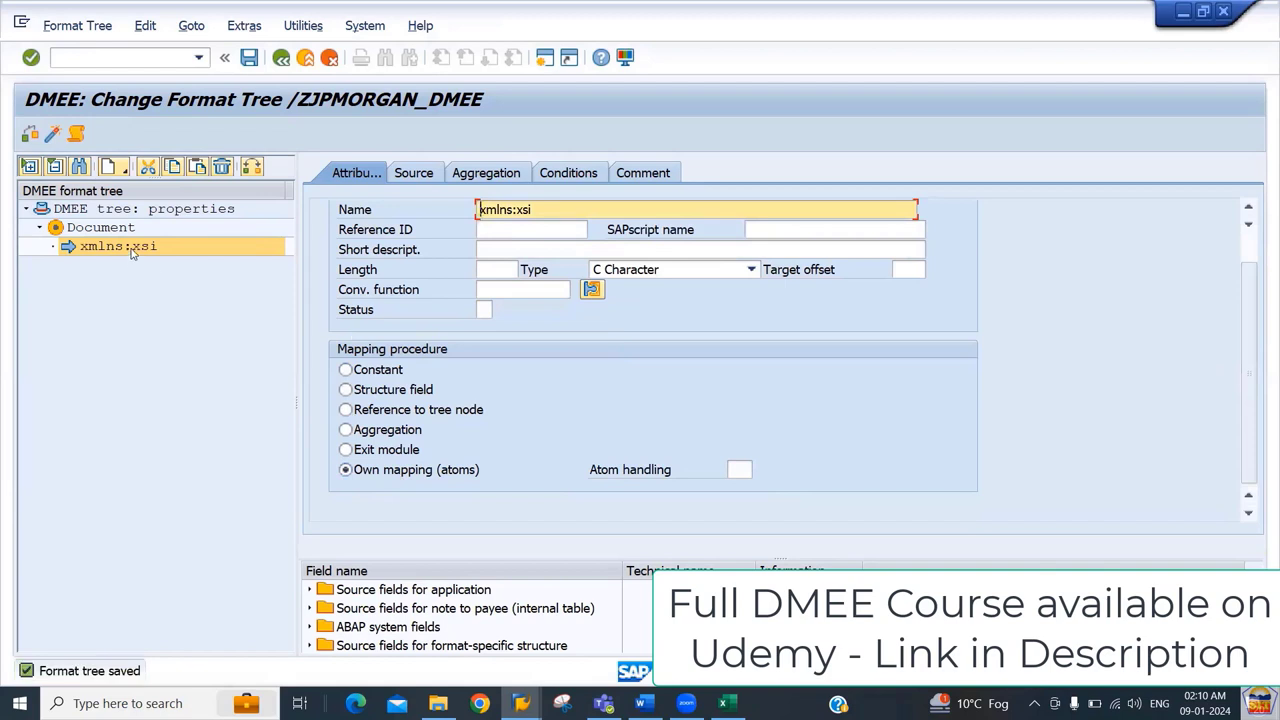
Step: Create an atom under the xmlns:xsi attribute
{"action": "right_click", "coordinate": [131, 252]}
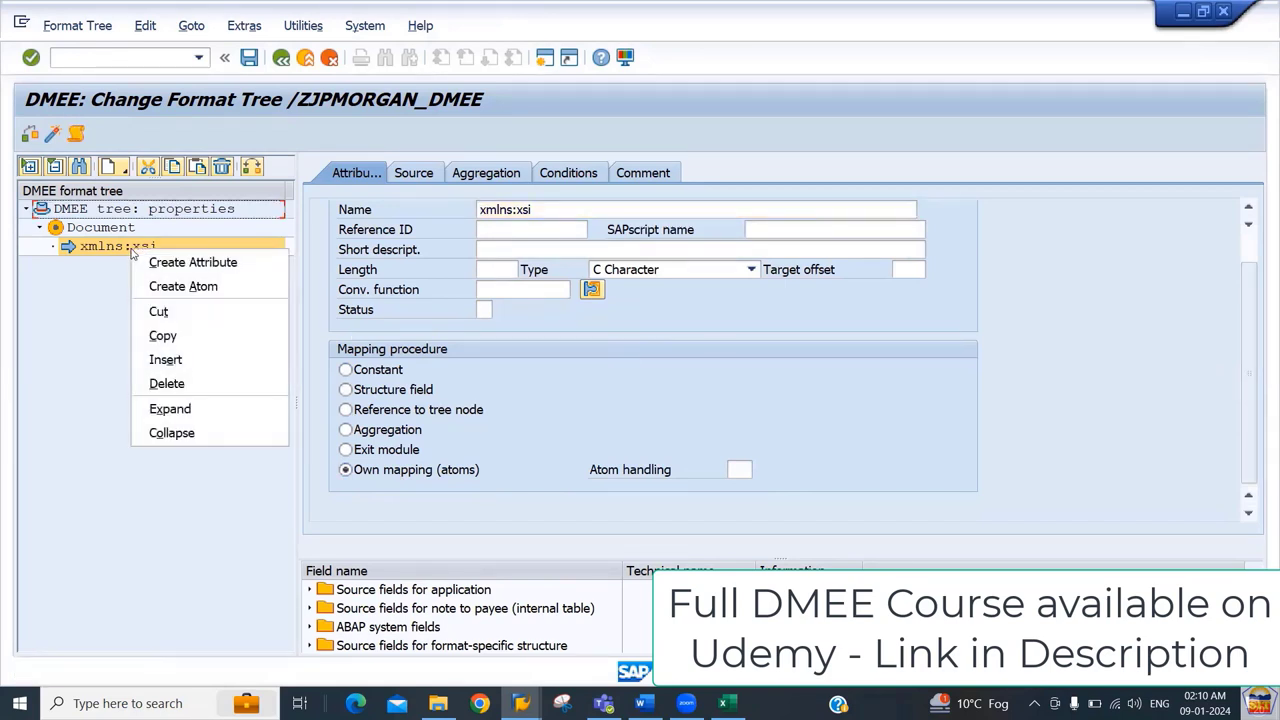
{"action": "left_click", "coordinate": [159, 292]}
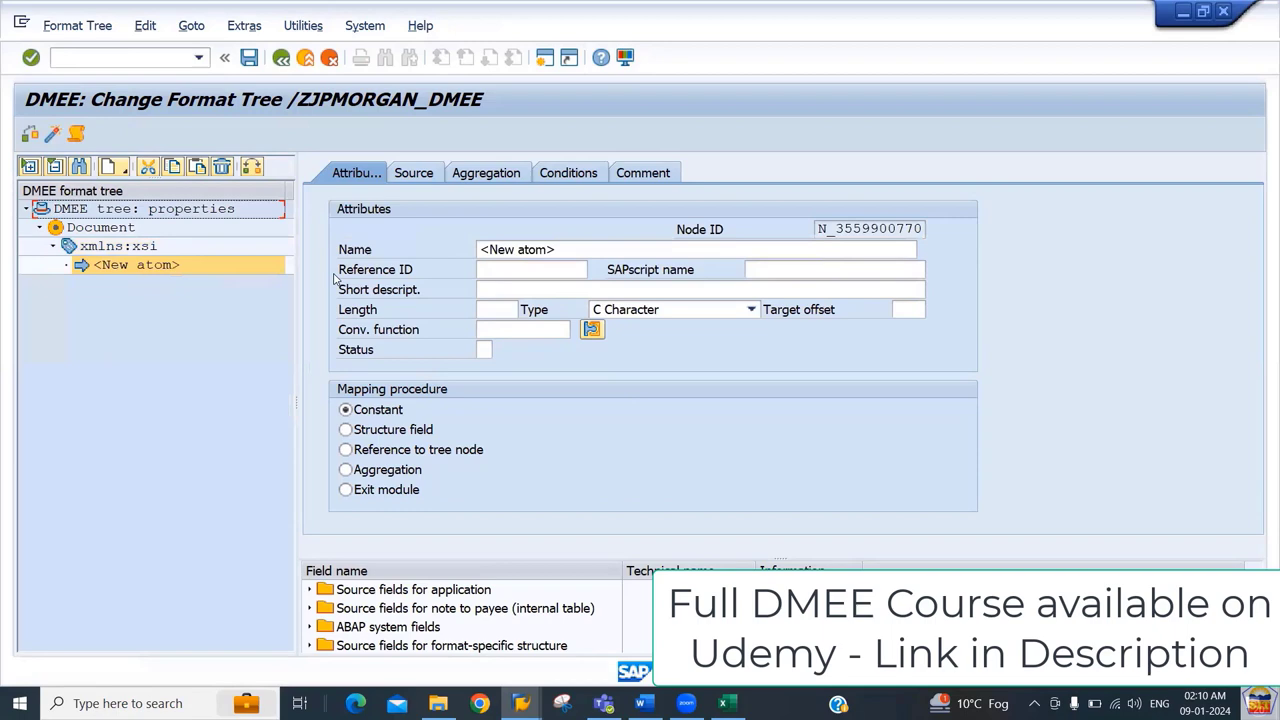
Step: Check the atom rows in the Excel sheet, and examine the xmlns and xmlns:xsi values in the Word XML sample
{"action": "key", "text": "alt+Tab"}
{"action": "key", "text": "Down"}
{"action": "key", "text": "Down"}
{"action": "key", "text": "Down"}
{"action": "key", "text": "Down"}
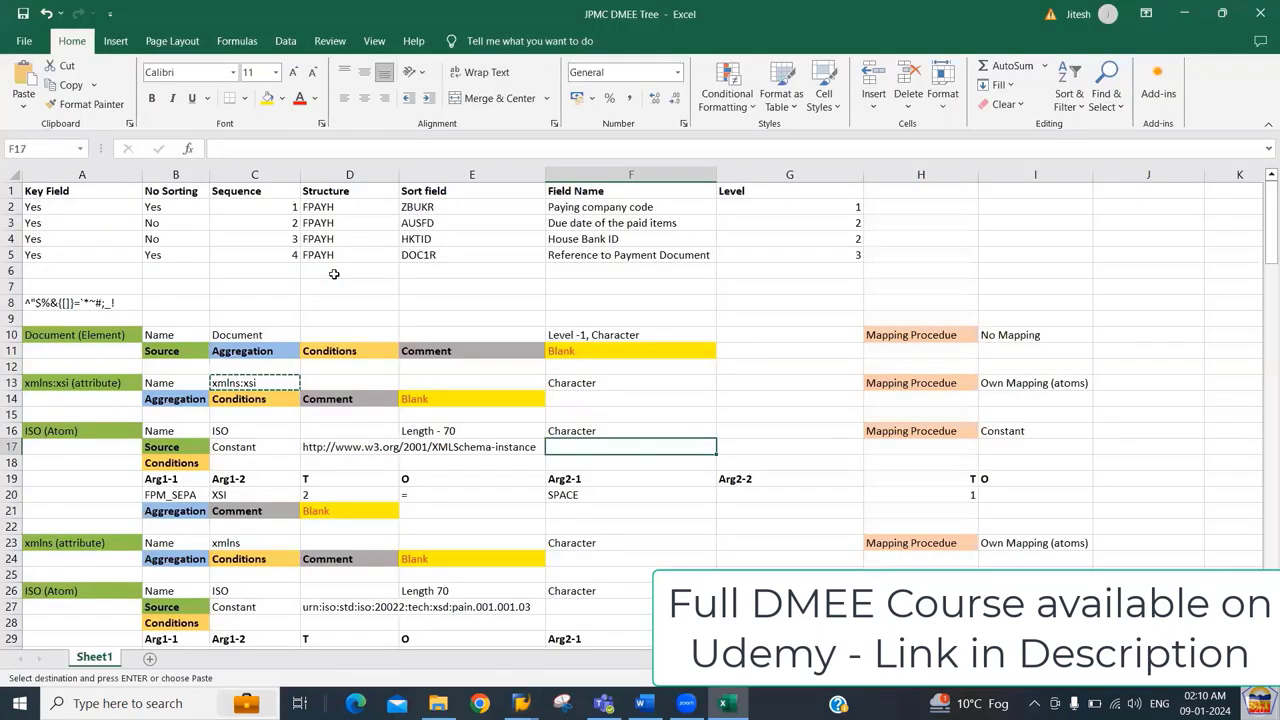
{"action": "key", "text": "alt+Tab"}
{"action": "key", "text": "alt+Tab"}
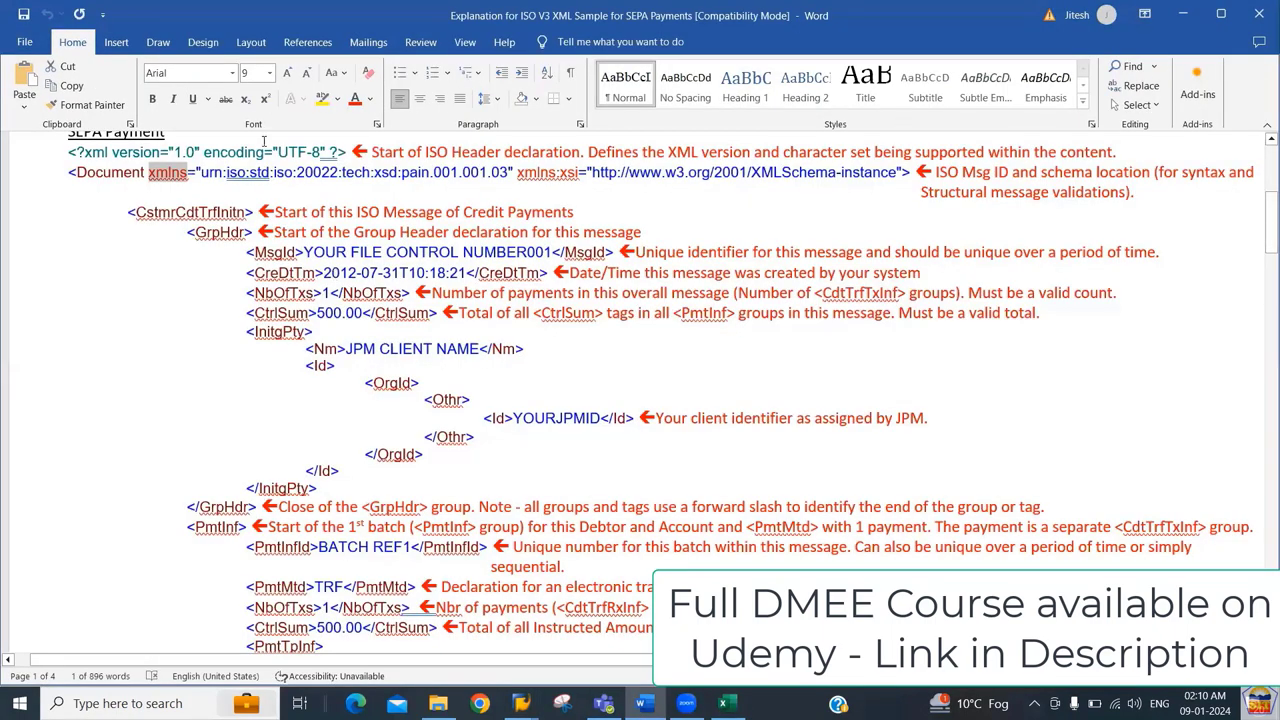
{"action": "left_click", "coordinate": [200, 172]}
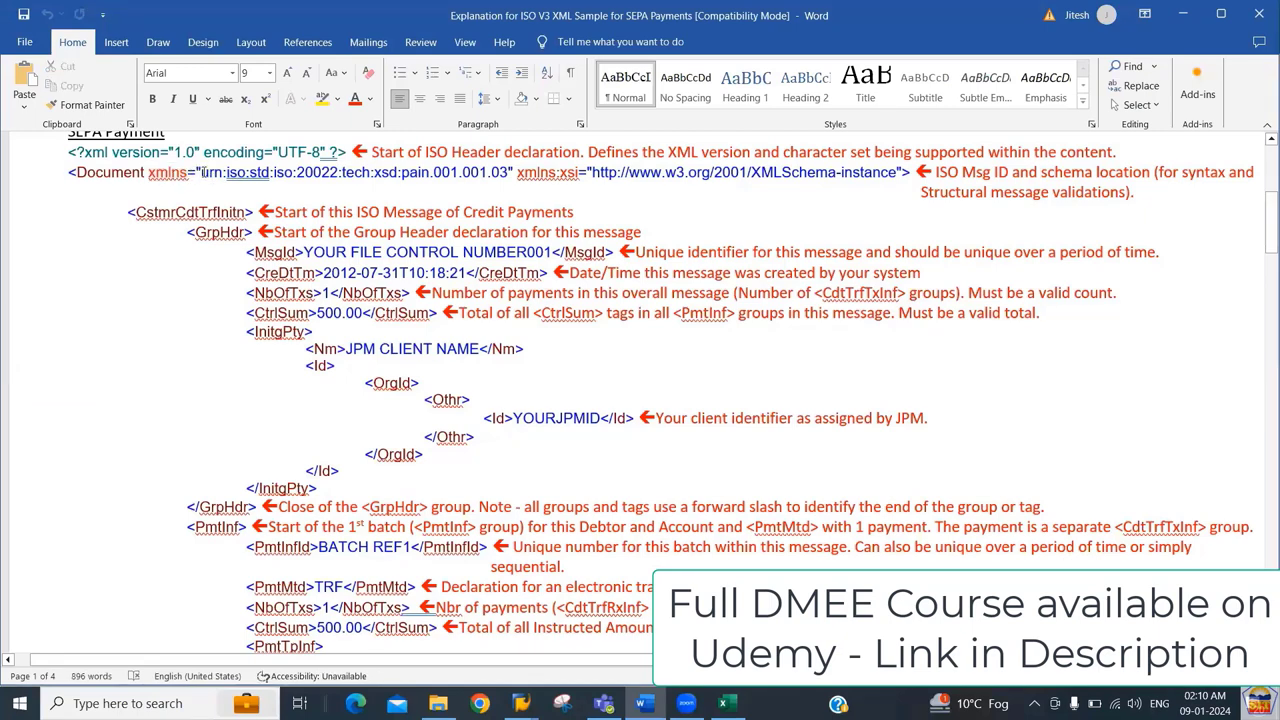
{"action": "left_click_drag", "start_coordinate": [210, 172], "coordinate": [462, 172]}
{"action": "left_click_drag", "start_coordinate": [592, 172], "coordinate": [747, 172]}
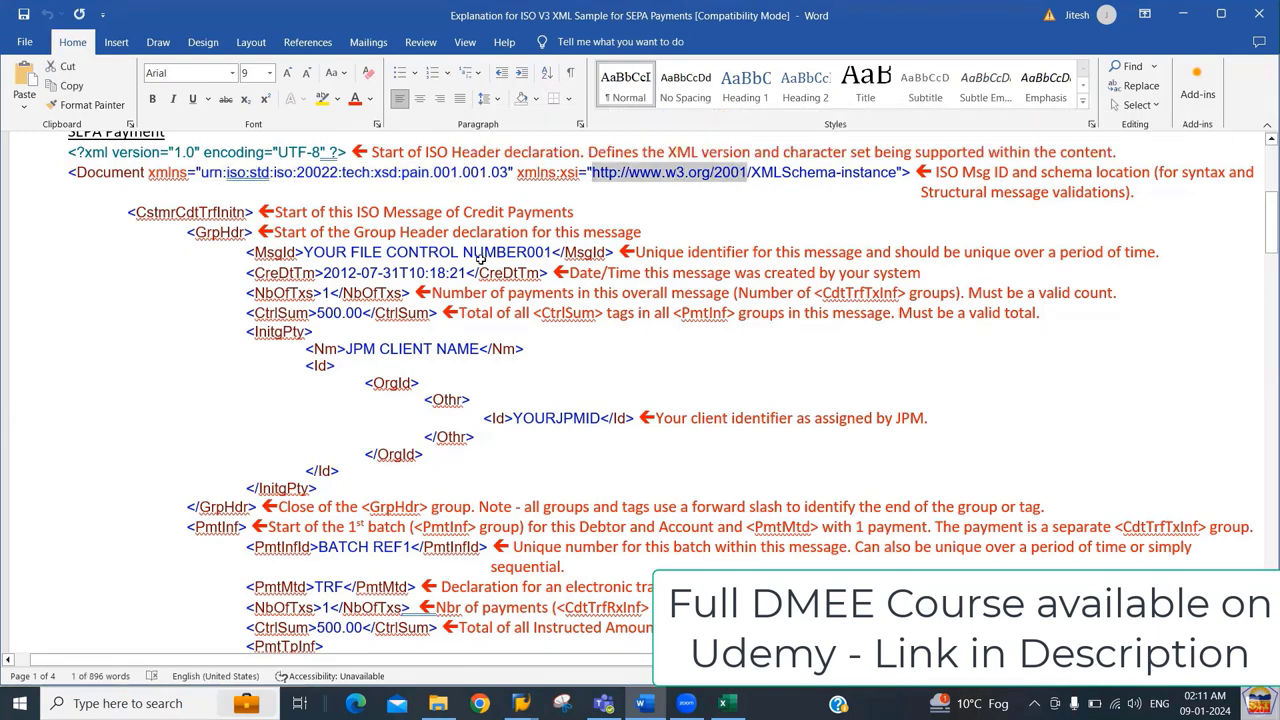
Step: Look up the atom's name in the Excel sheet and name the new atom under xmlns:xsi ISO in SAP
{"action": "key", "text": "alt+Tab"}
{"action": "key", "text": "Left"}
{"action": "key", "text": "Left"}
{"action": "key", "text": "Left"}
{"action": "key", "text": "Left"}
{"action": "key", "text": "Up"}
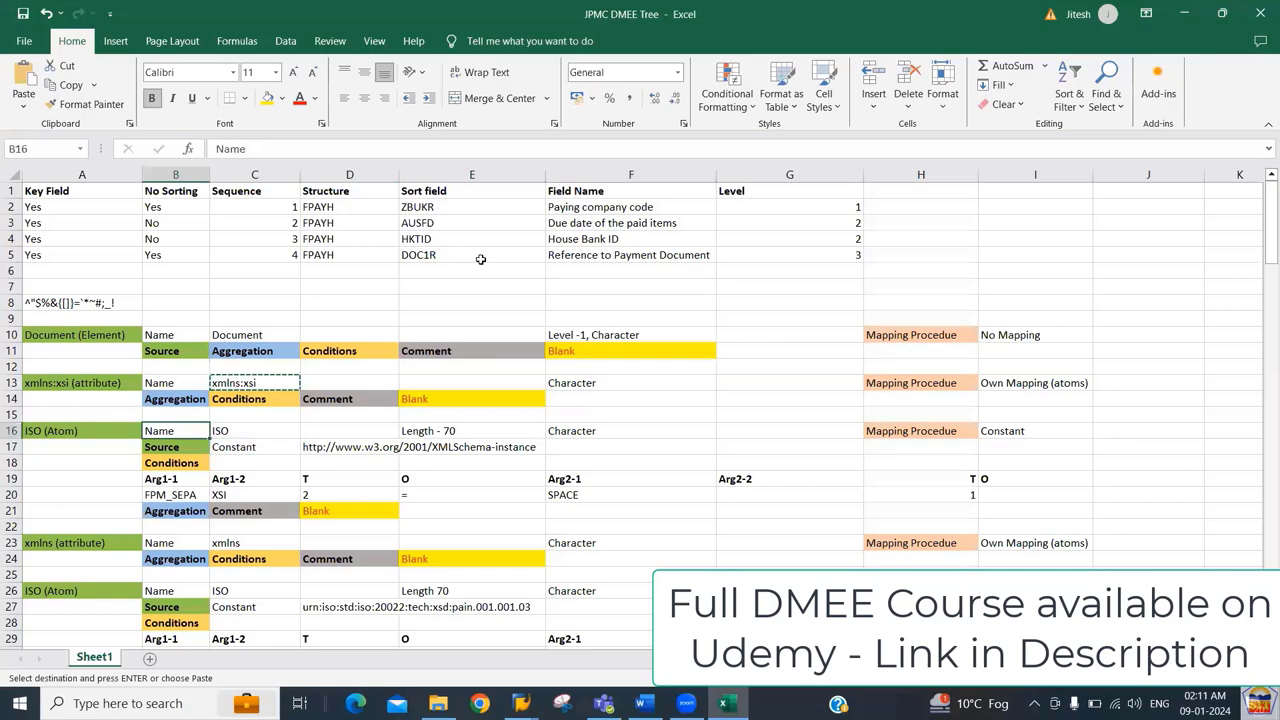
{"action": "key", "text": "Right"}
{"action": "key", "text": "alt+Tab"}
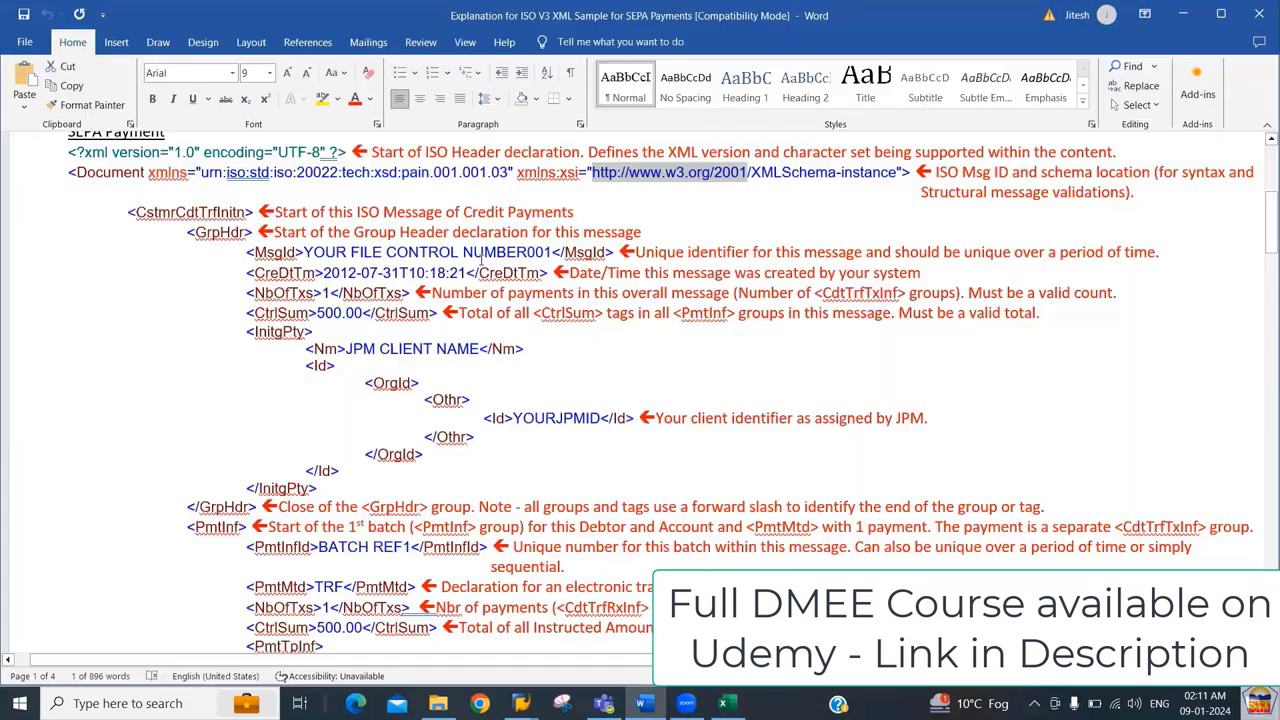
{"action": "key", "text": "alt+Tab"}
{"action": "key", "text": "alt+Tab"}
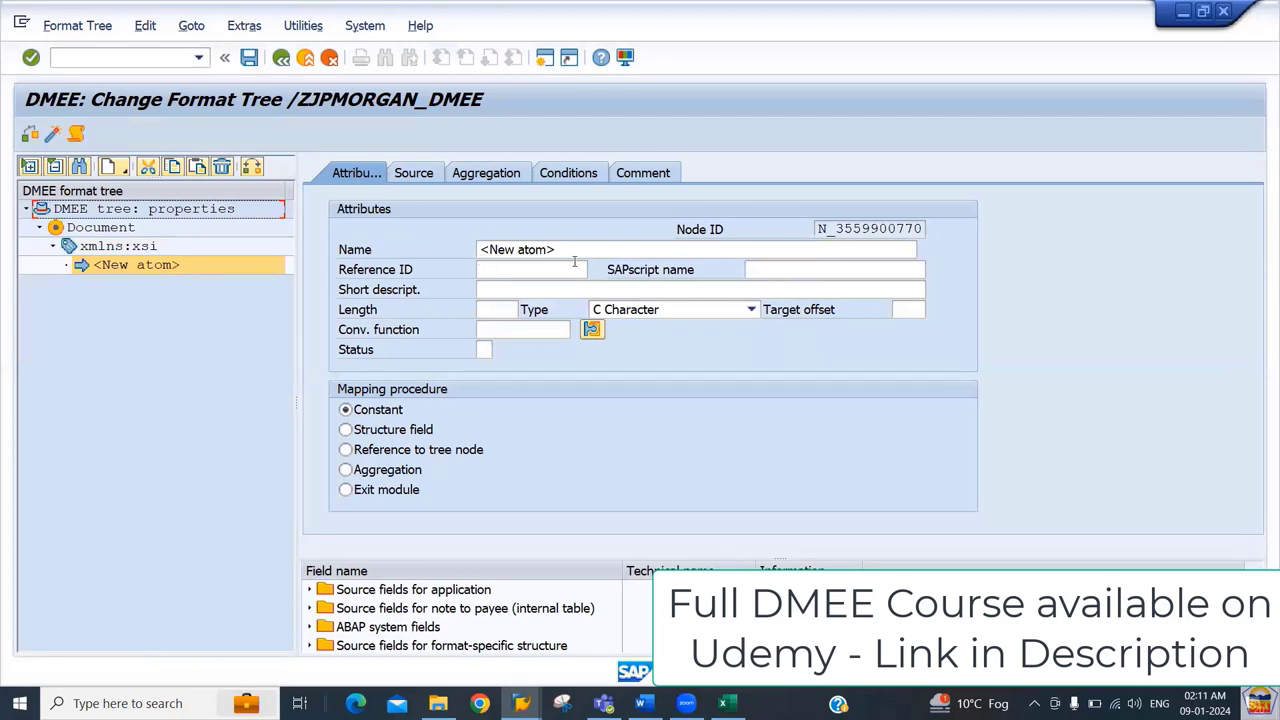
{"action": "left_click_drag", "start_coordinate": [570, 252], "coordinate": [380, 290]}
{"action": "type", "text": "ISO"}
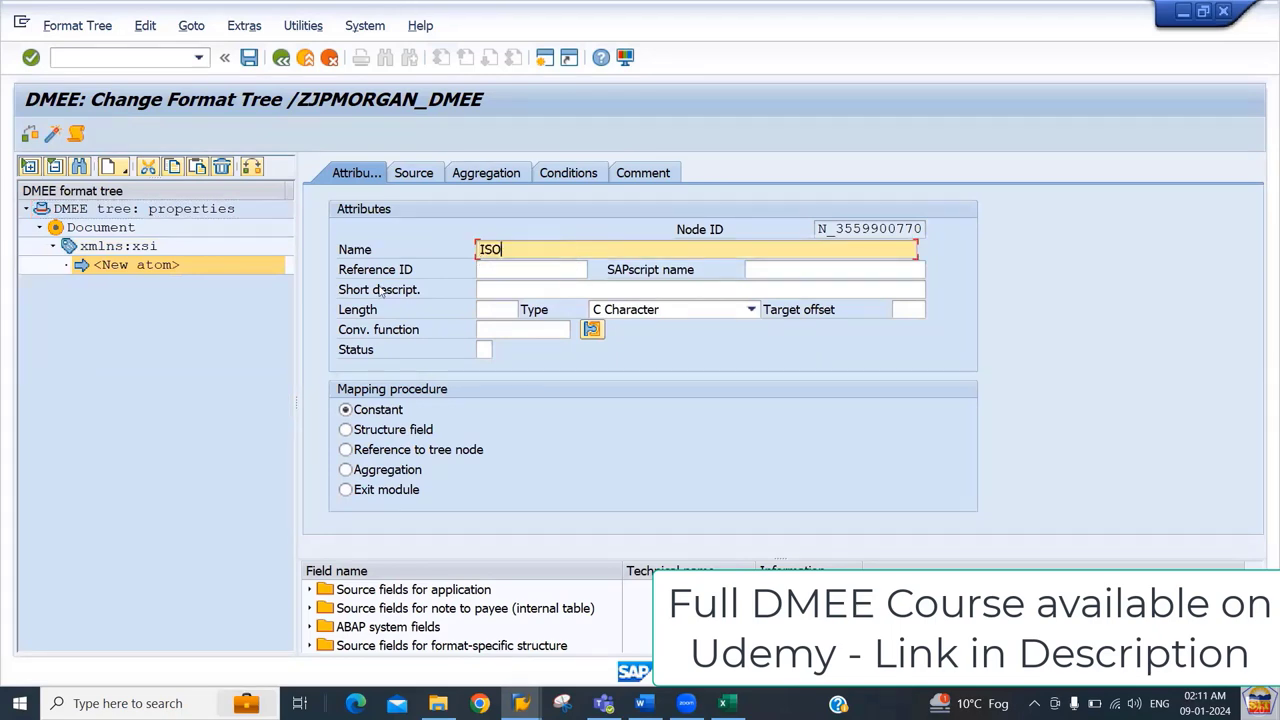
Step: Set the ISO atom's length to 70, and check its type and mapping procedure against the Excel sheet
{"action": "key", "text": "alt+Tab"}
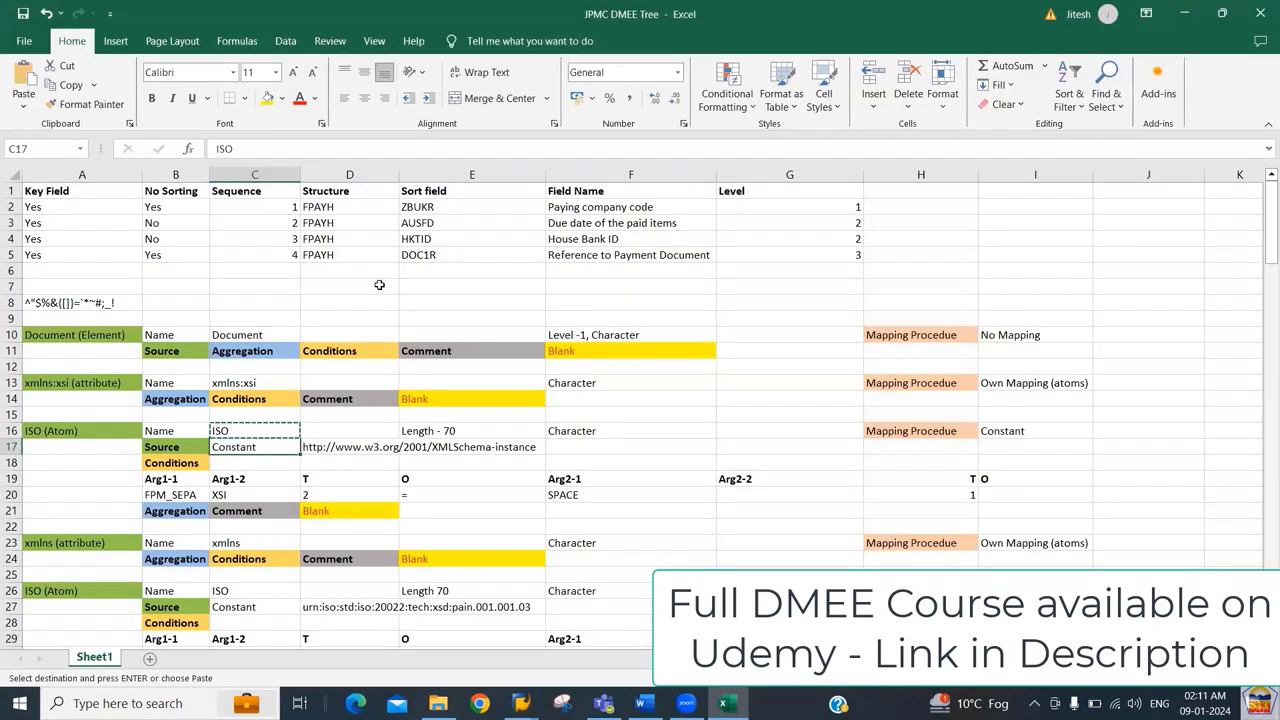
{"action": "key", "text": "shift+Right"}
{"action": "key", "text": "shift+Right"}
{"action": "key", "text": "alt+Tab"}
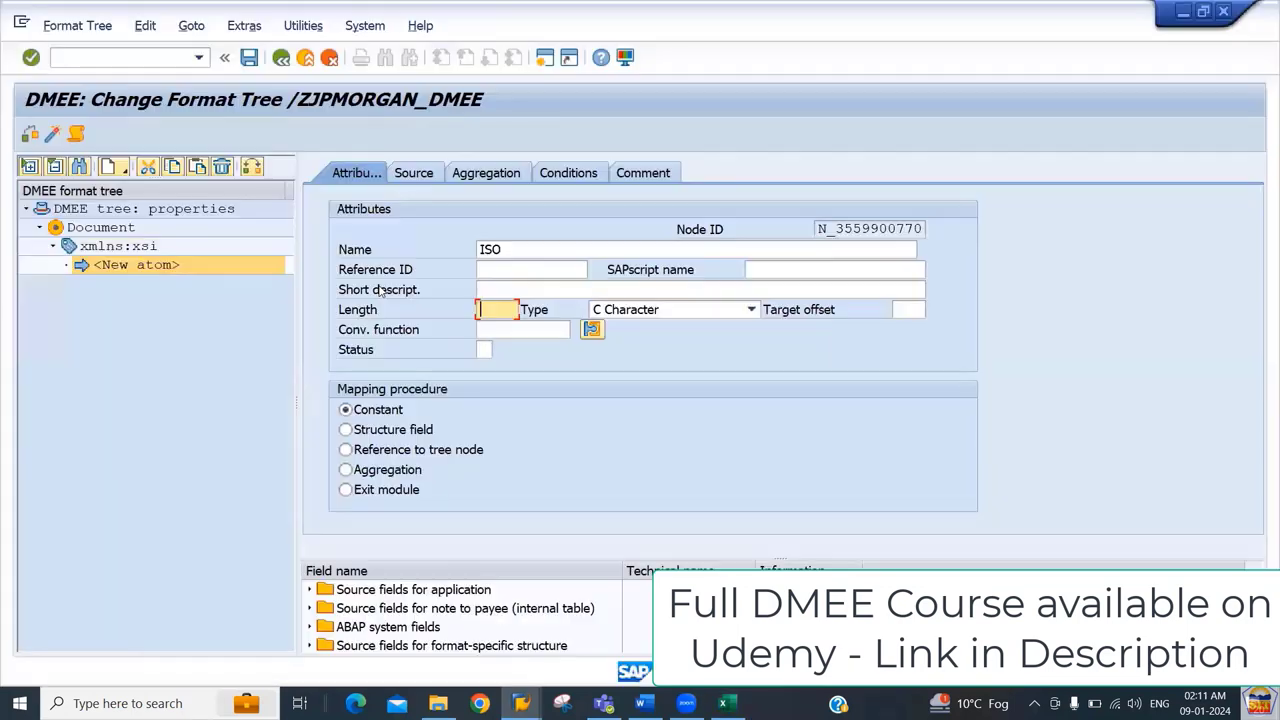
{"action": "key", "text": "alt+Tab"}
{"action": "key", "text": "alt+Tab"}
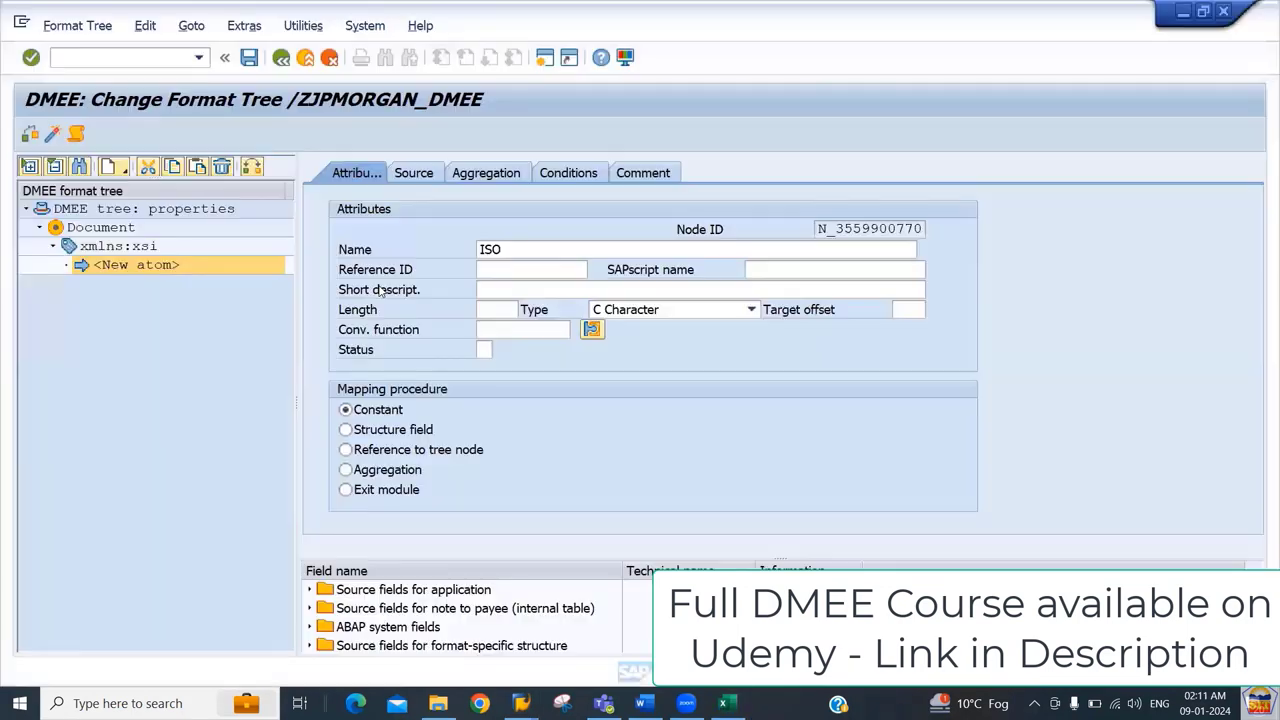
{"action": "type", "text": "70"}
{"action": "key", "text": "Tab"}
{"action": "key", "text": "alt+Tab"}
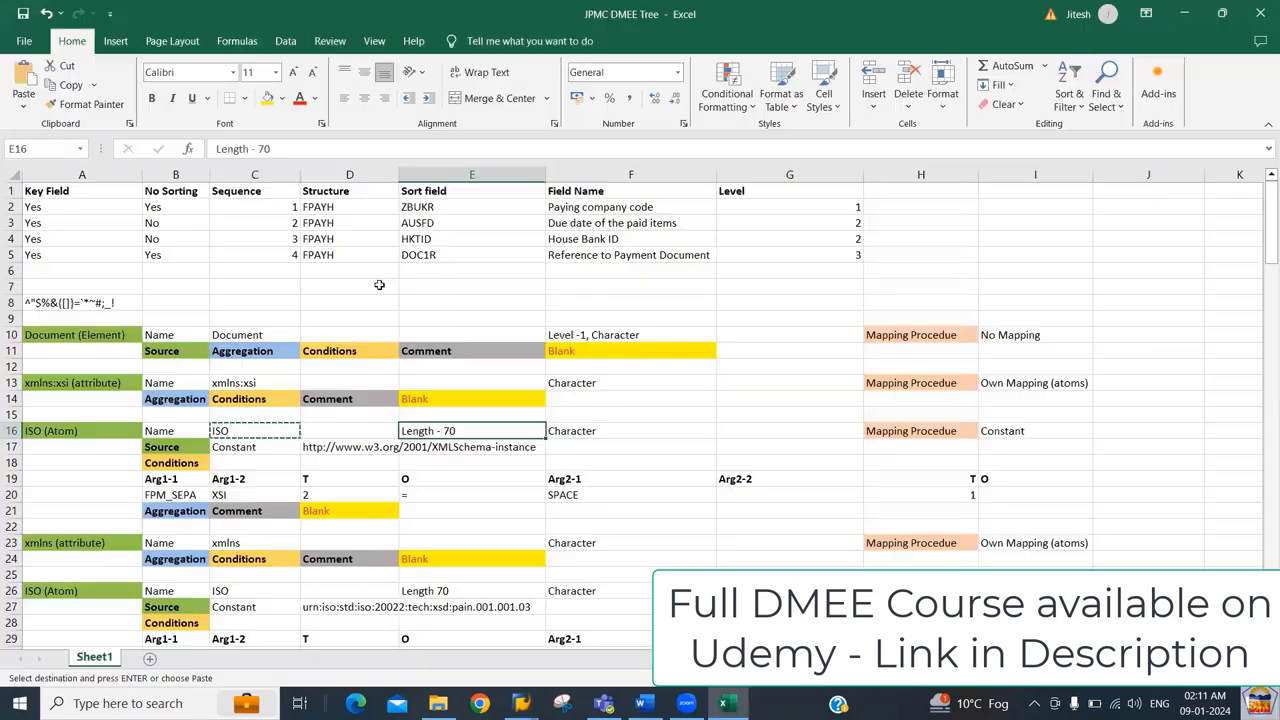
{"action": "key", "text": "Right"}
{"action": "key", "text": "Right"}
{"action": "key", "text": "Right"}
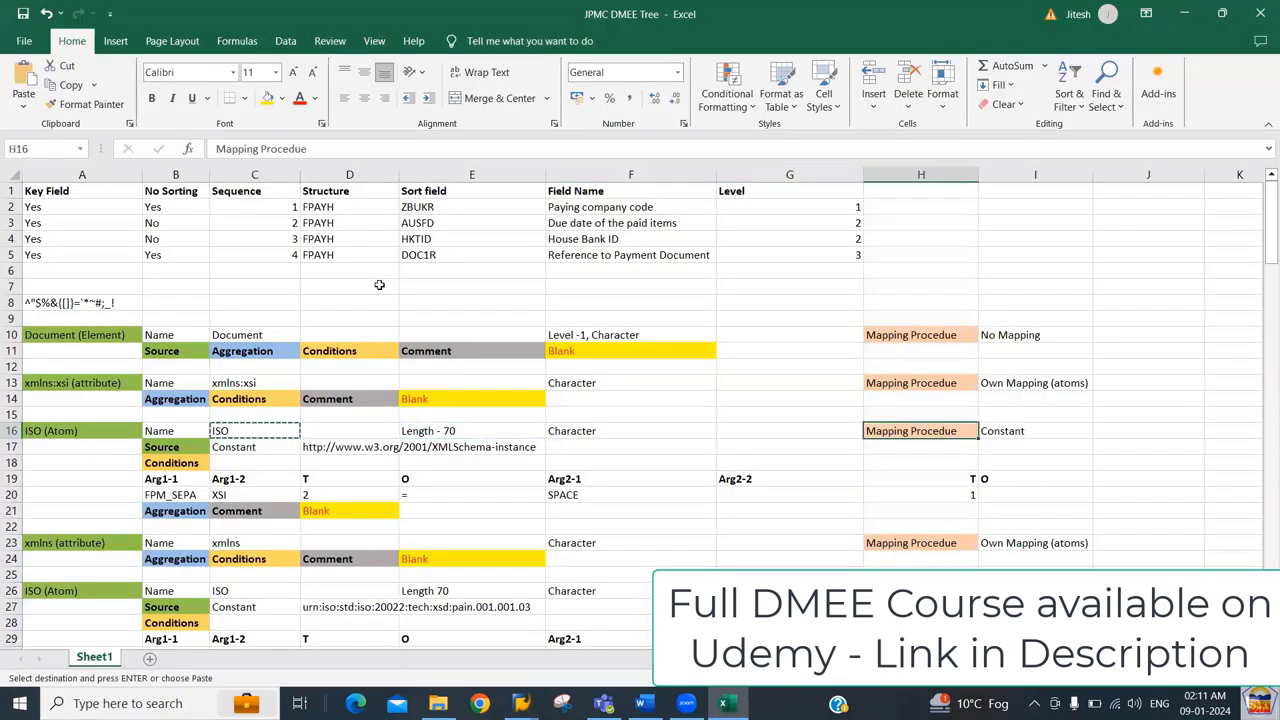
{"action": "key", "text": "alt+Tab"}
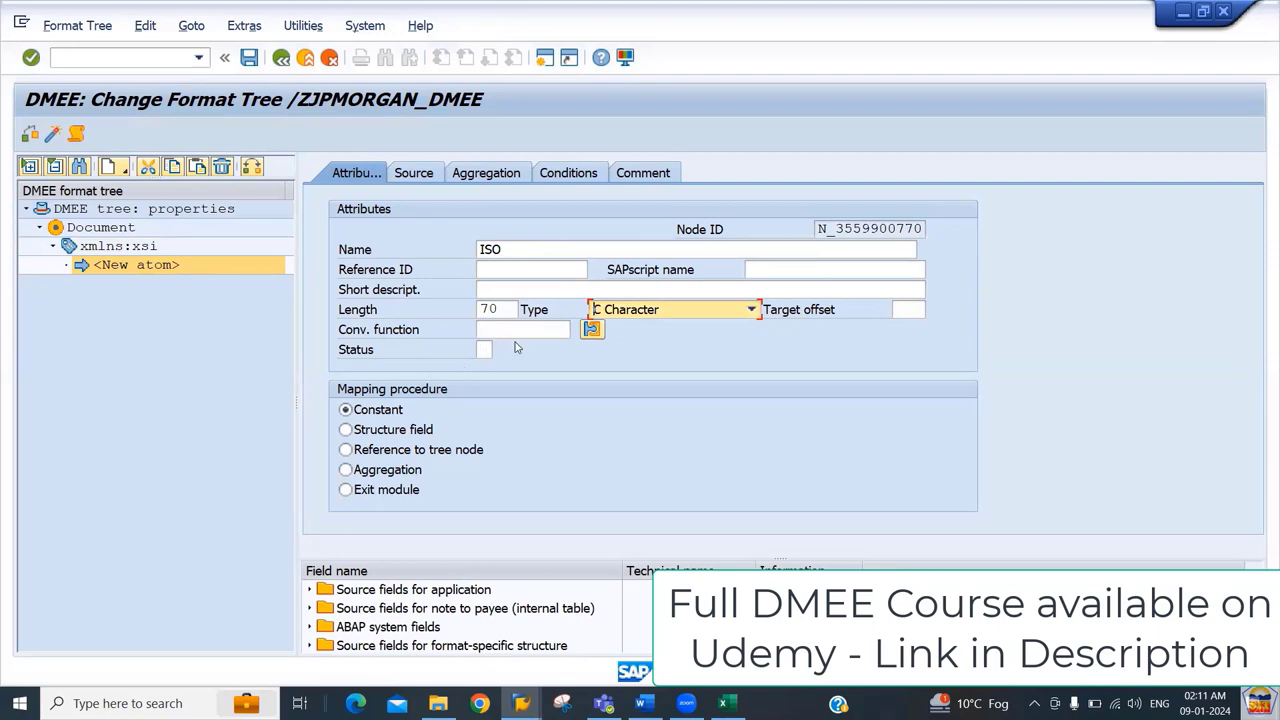
{"action": "key", "text": "alt+Tab"}
{"action": "key", "text": "Down"}
{"action": "key", "text": "Left"}
{"action": "key", "text": "Left"}
{"action": "key", "text": "Left"}
{"action": "key", "text": "Left"}
{"action": "key", "text": "Left"}
{"action": "key", "text": "Left"}
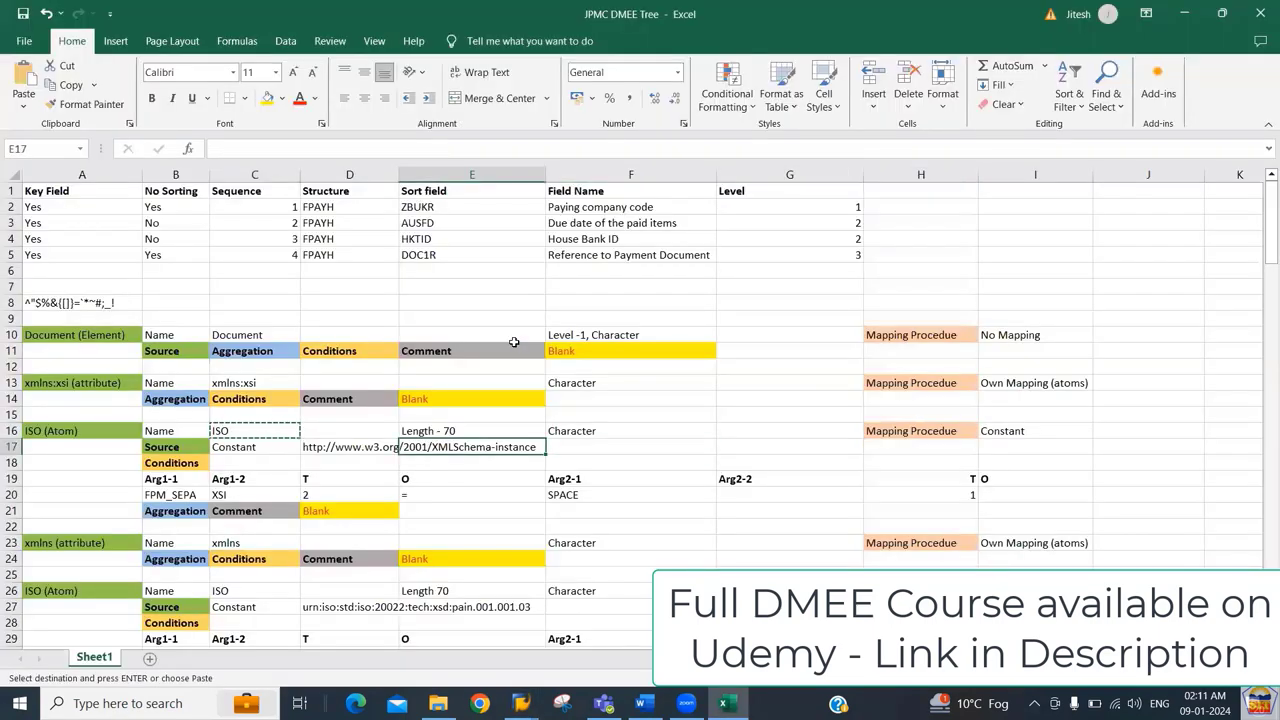
{"action": "key", "text": "Right"}
{"action": "key", "text": "Right"}
{"action": "key", "text": "Right"}
{"action": "key", "text": "Left"}
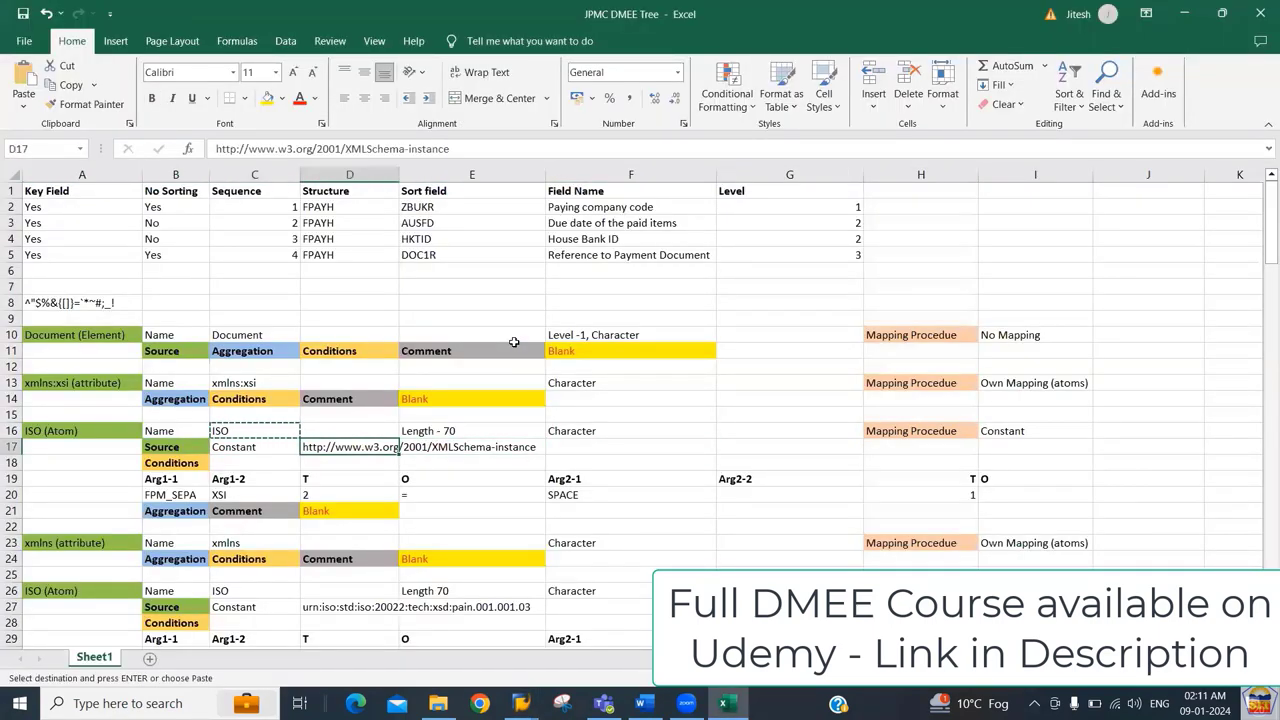
{"action": "key", "text": "ctrl+c"}
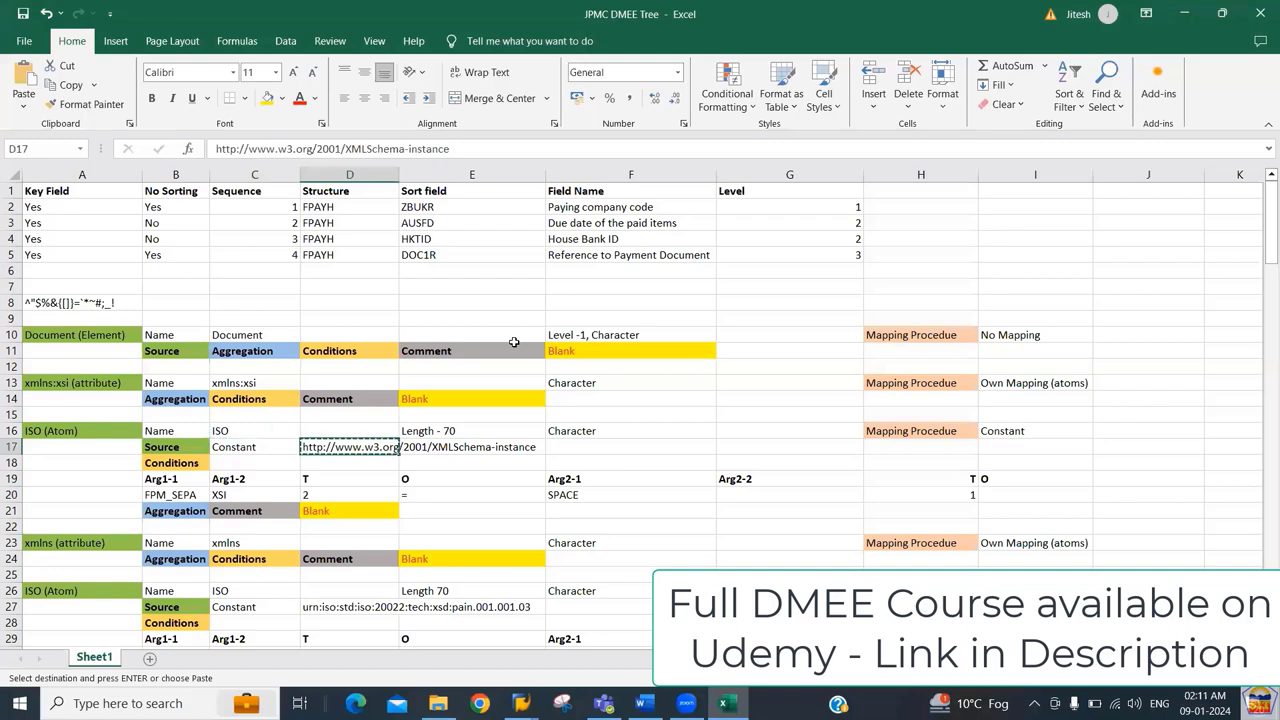
{"action": "key", "text": "alt+Tab"}
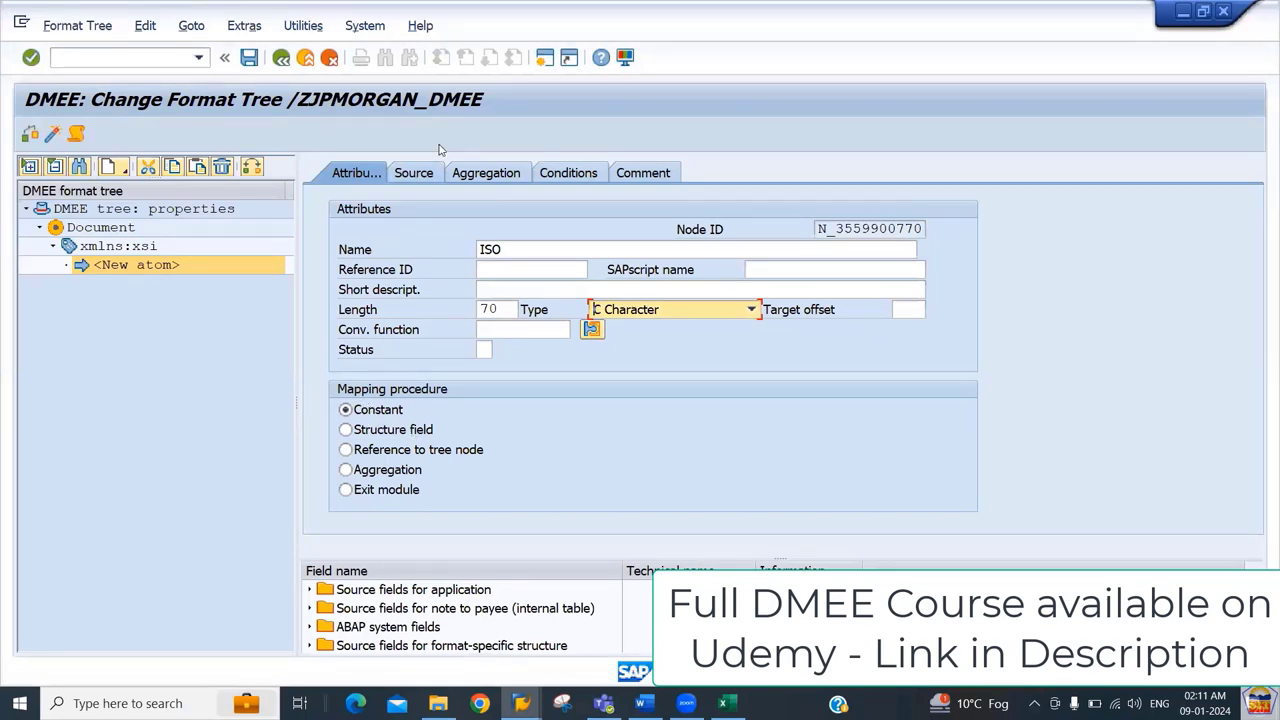
{"action": "left_click", "coordinate": [421, 173]}
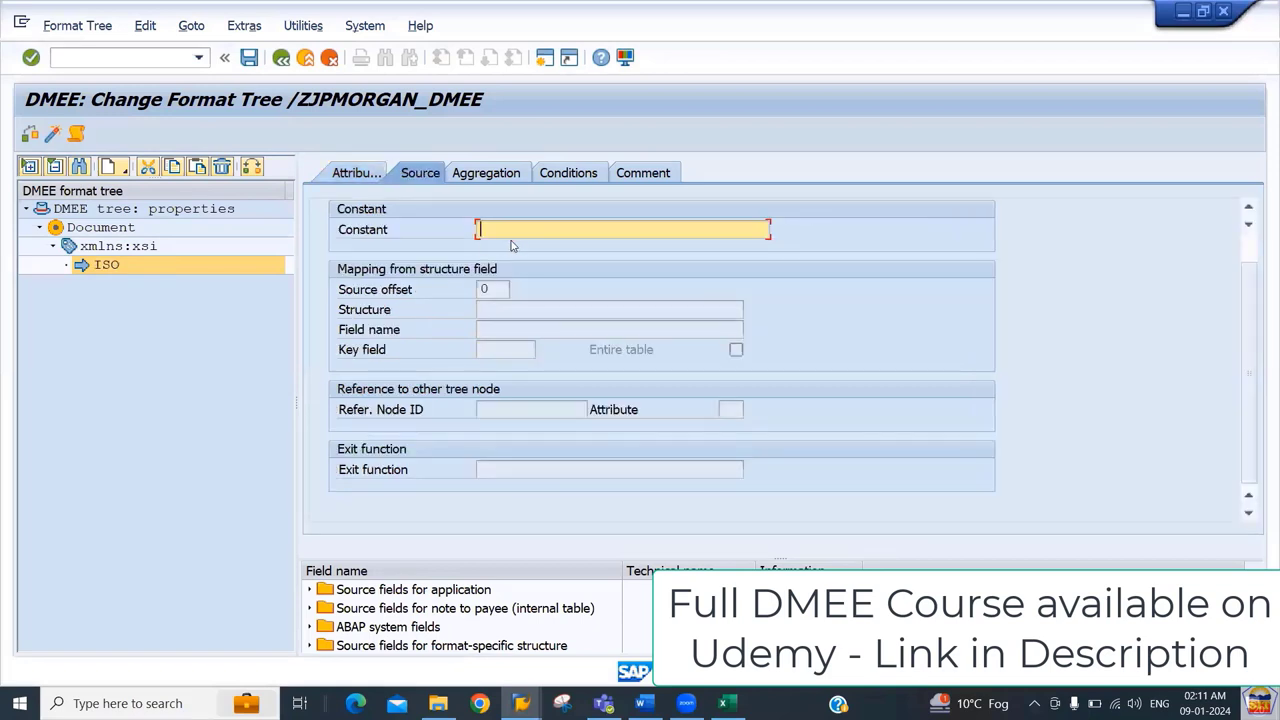
{"action": "key", "text": "ctrl+v"}
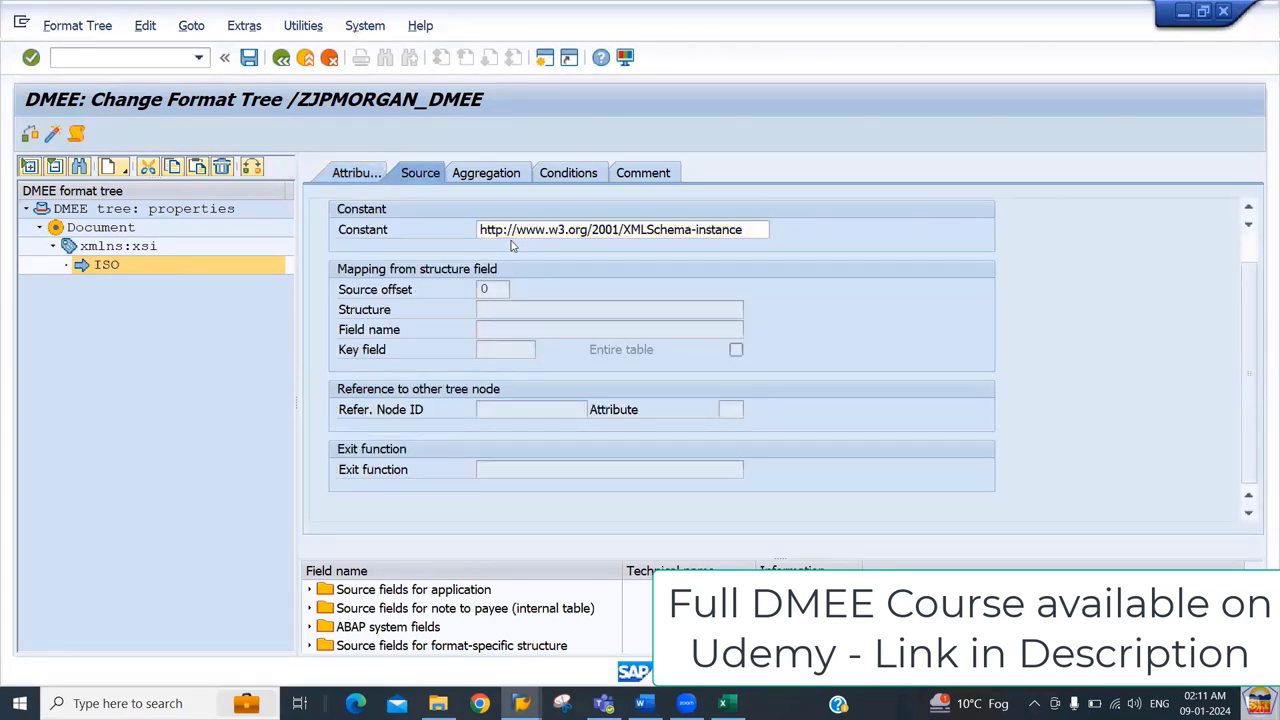
Step: Look up the ISO atom's condition rows in the Excel sheet, and return to its source settings in SAP
{"action": "key", "text": "alt+Tab"}
{"action": "key", "text": "Right"}
{"action": "key", "text": "Right"}
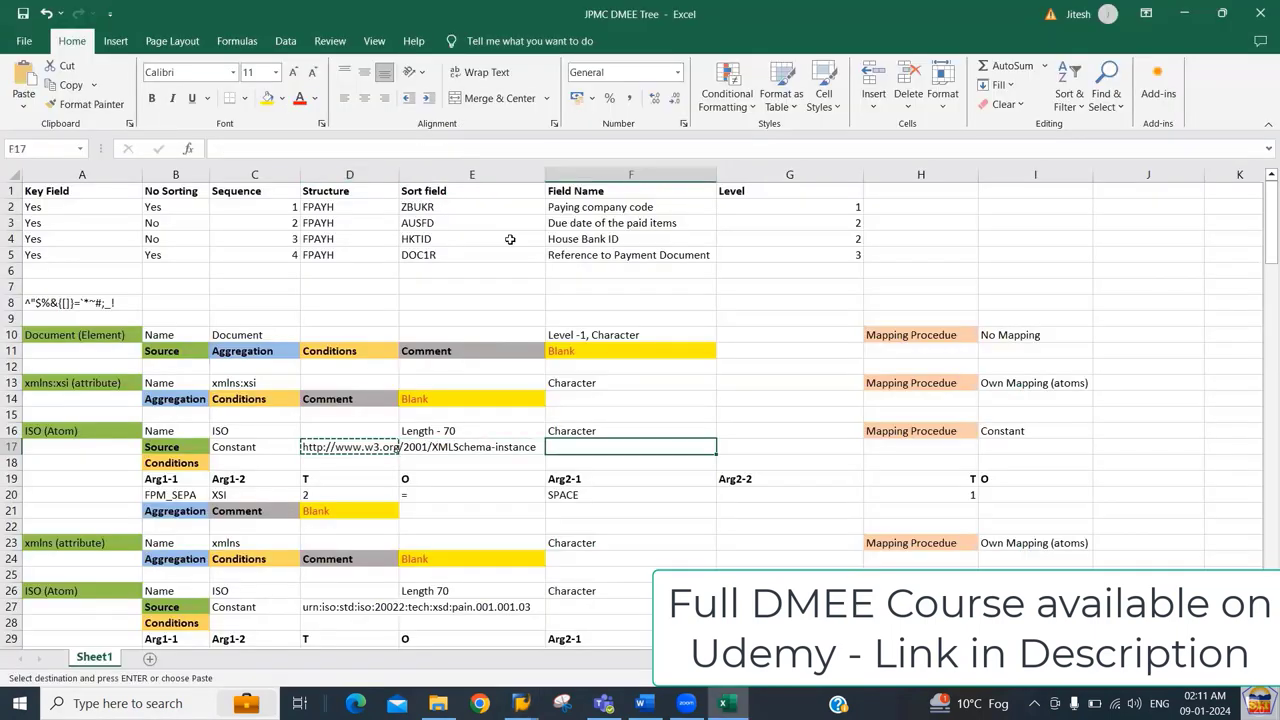
{"action": "key", "text": "Down"}
{"action": "key", "text": "Down"}
{"action": "key", "text": "Left"}
{"action": "key", "text": "Left"}
{"action": "key", "text": "Left"}
{"action": "key", "text": "Left"}
{"action": "key", "text": "alt+Tab"}
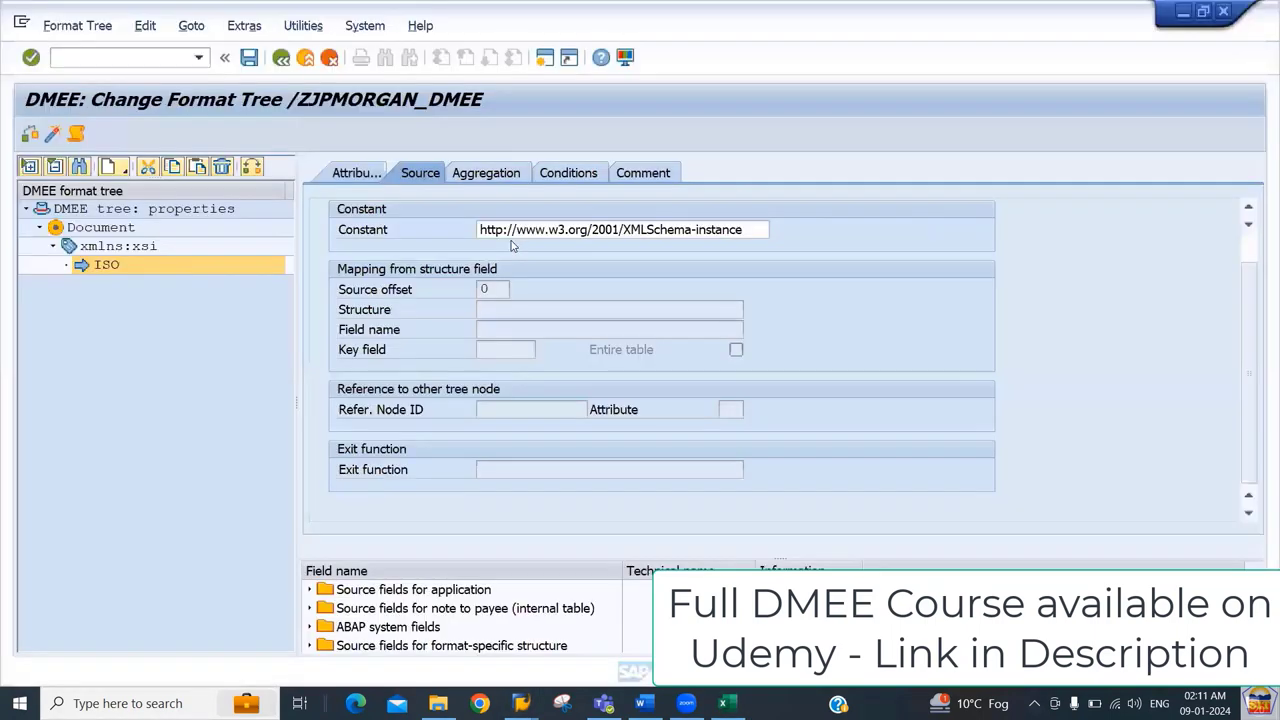
{"action": "key", "text": "alt+Tab"}
{"action": "left_click", "coordinate": [511, 245]}
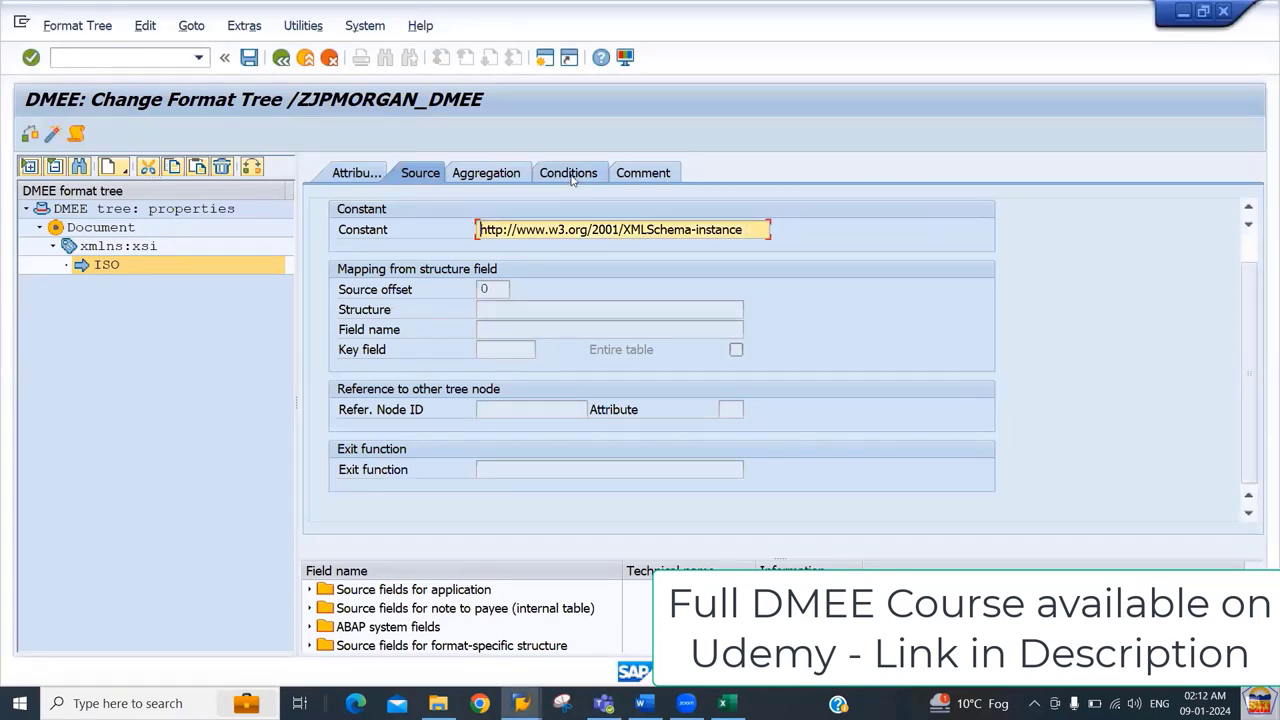
Step: Open the ISO atom's conditions and copy FPM_SEPA from the Excel sheet into Arg1-1
{"action": "left_click", "coordinate": [573, 178]}
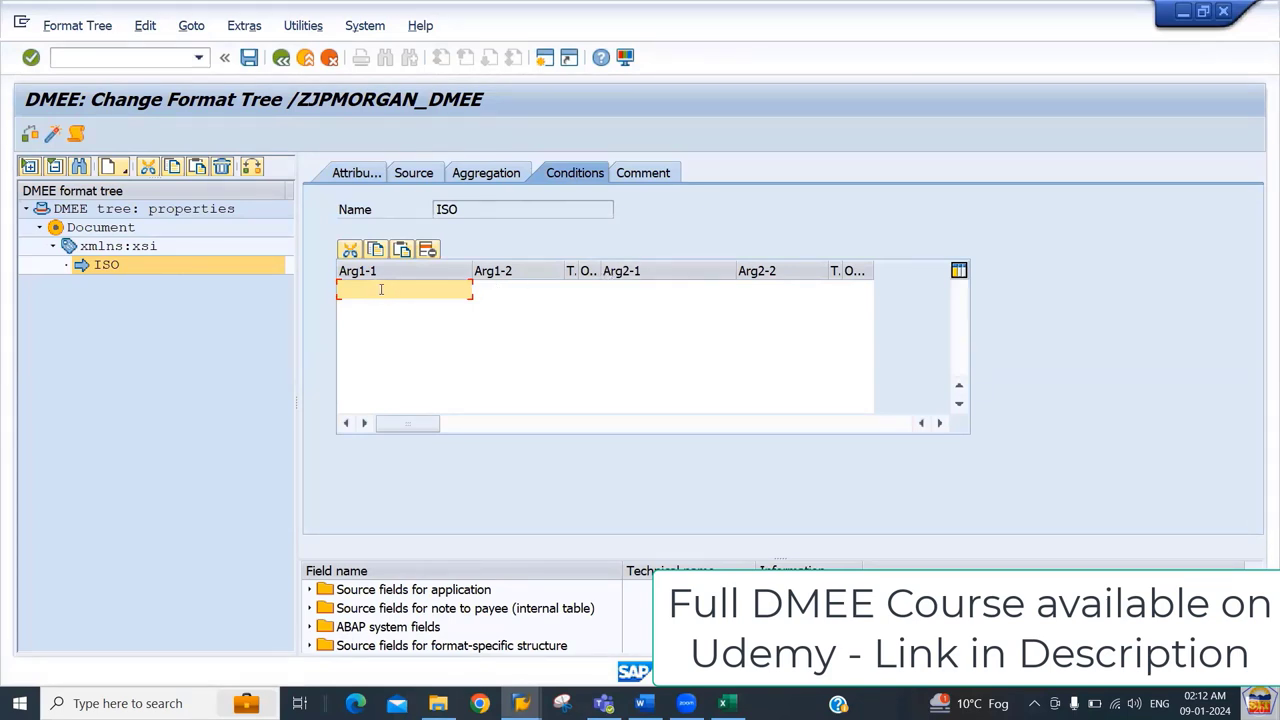
{"action": "key", "text": "alt+Tab"}
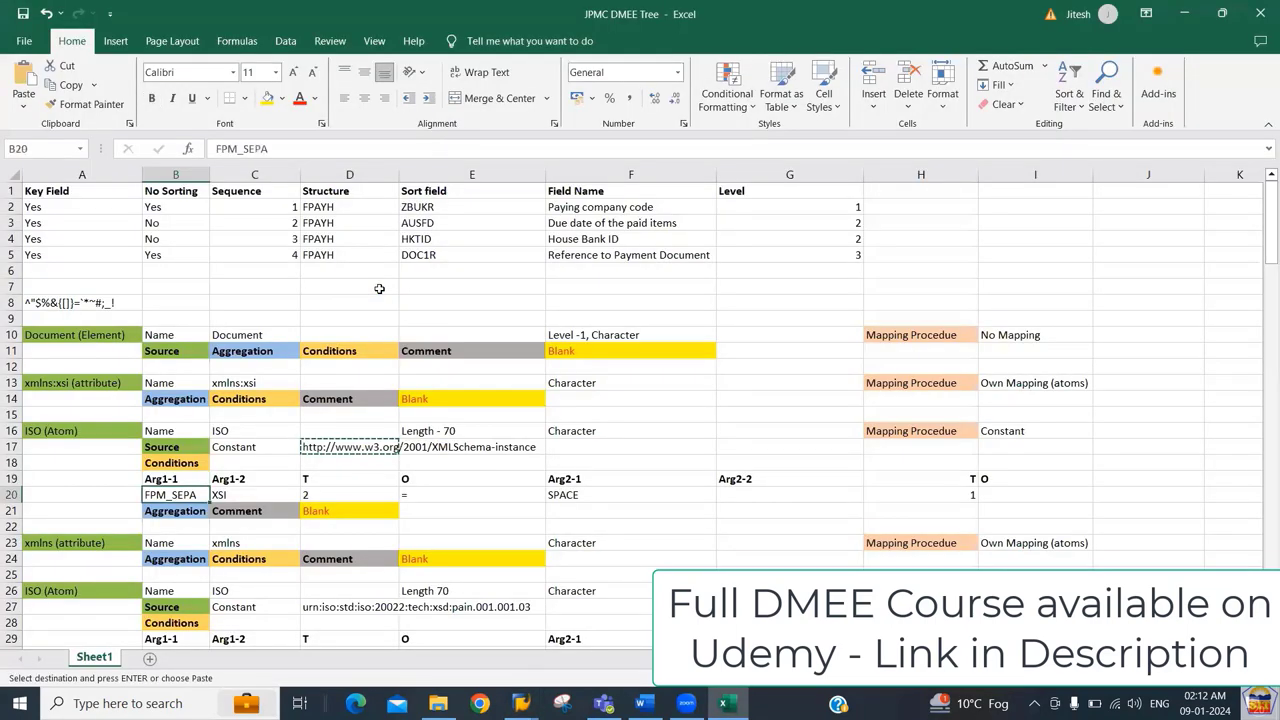
{"action": "key", "text": "Down"}
{"action": "key", "text": "ctrl+c"}
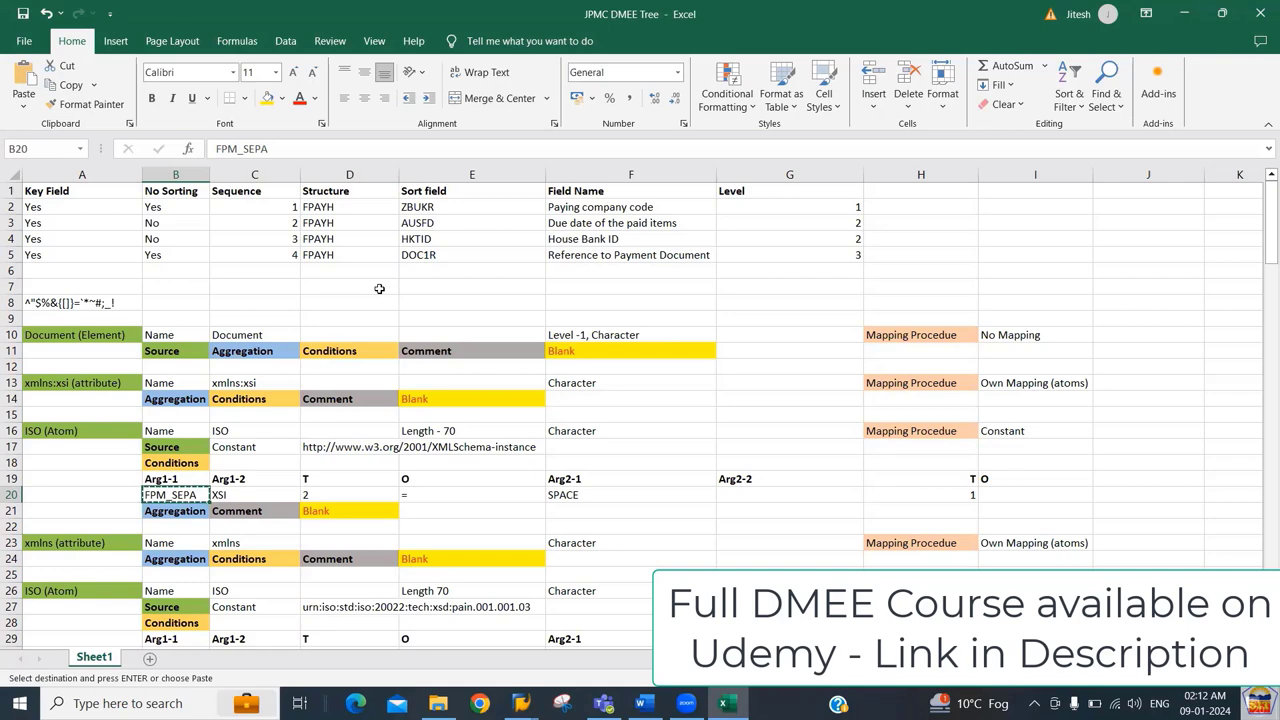
{"action": "key", "text": "alt+Tab"}
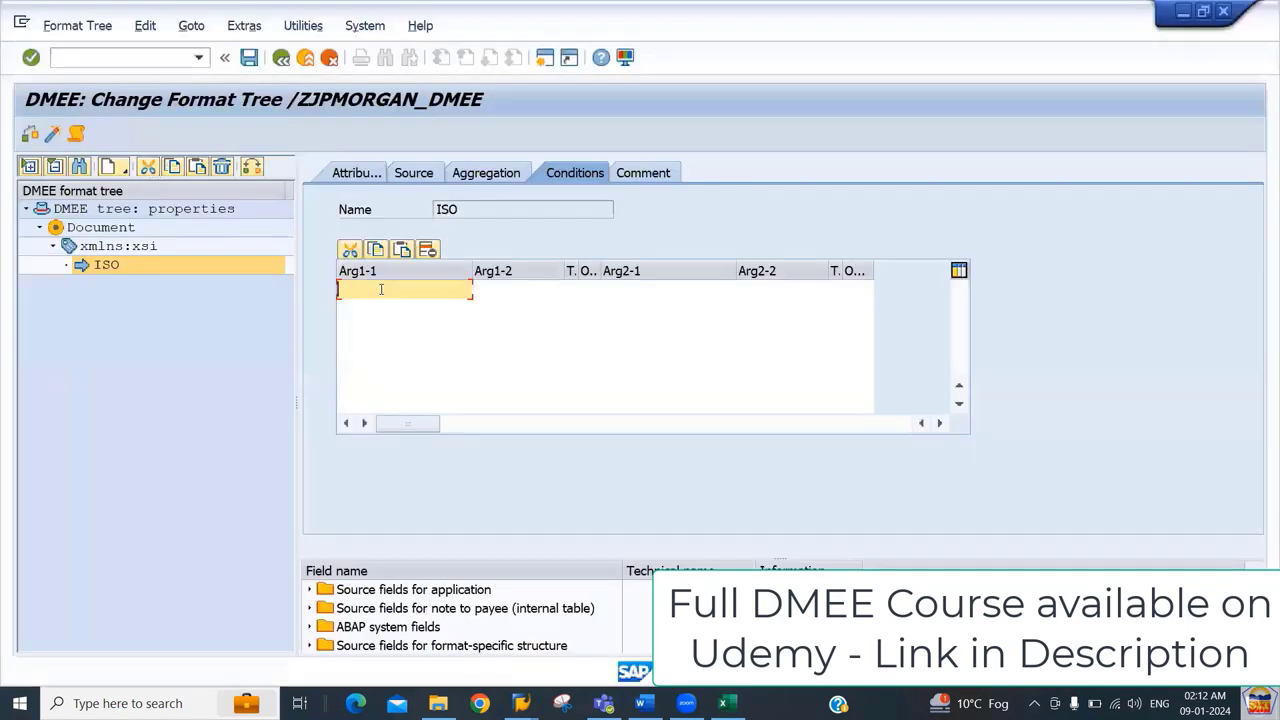
{"action": "key", "text": "ctrl+v"}
{"action": "key", "text": "Tab"}
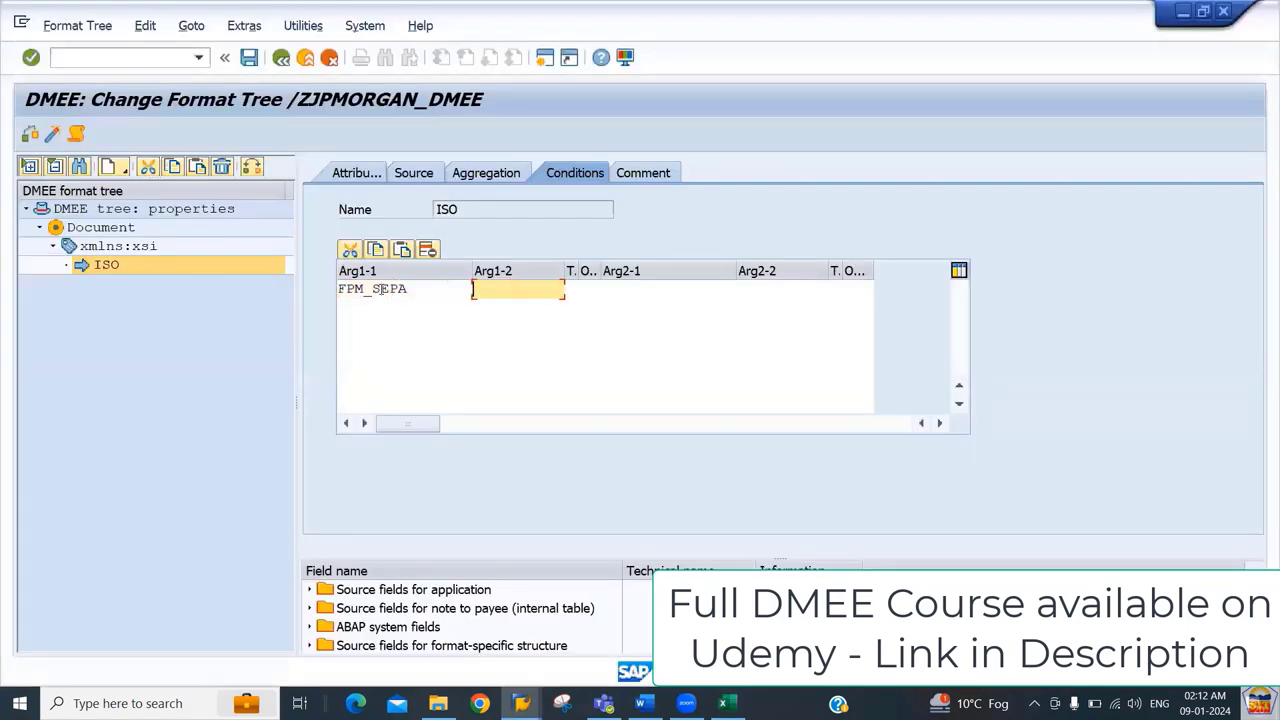
Step: Copy XSI from the Excel sheet into Arg1-2 of the ISO atom's condition
{"action": "key", "text": "alt+Tab"}
{"action": "key", "text": "Right"}
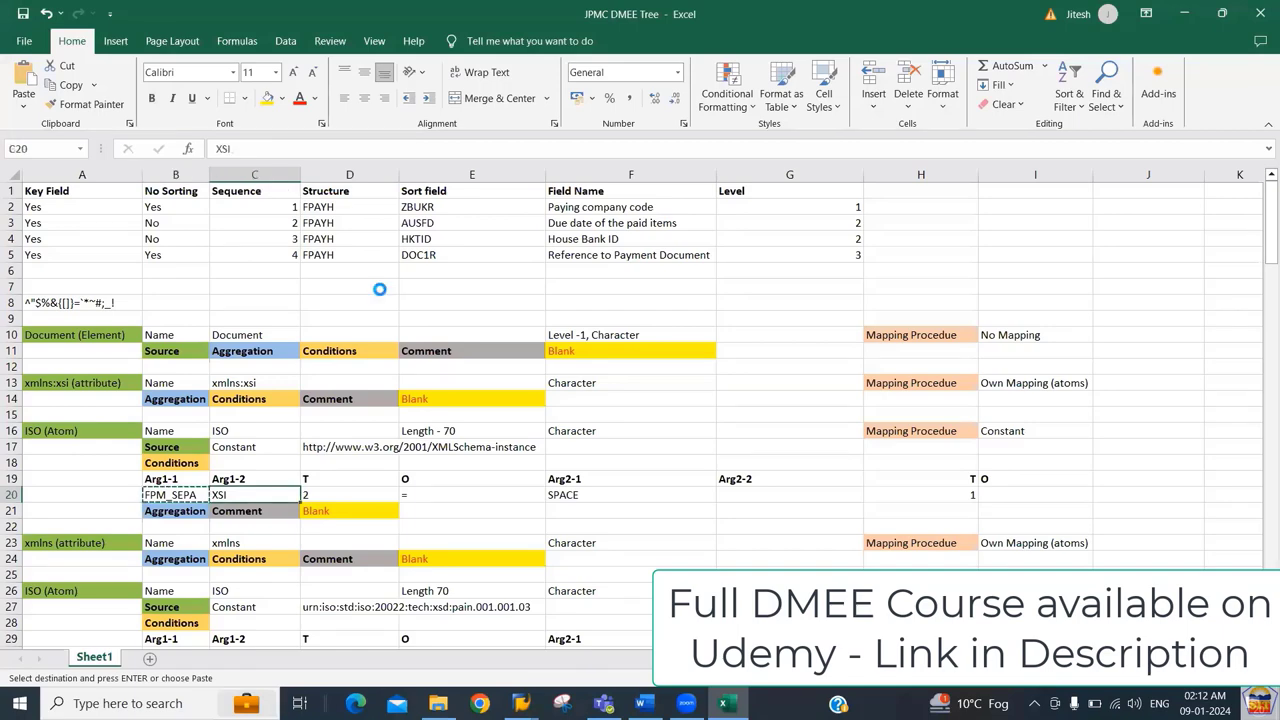
{"action": "key", "text": "ctrl+c"}
{"action": "key", "text": "alt+Tab"}
{"action": "key", "text": "ctrl+v"}
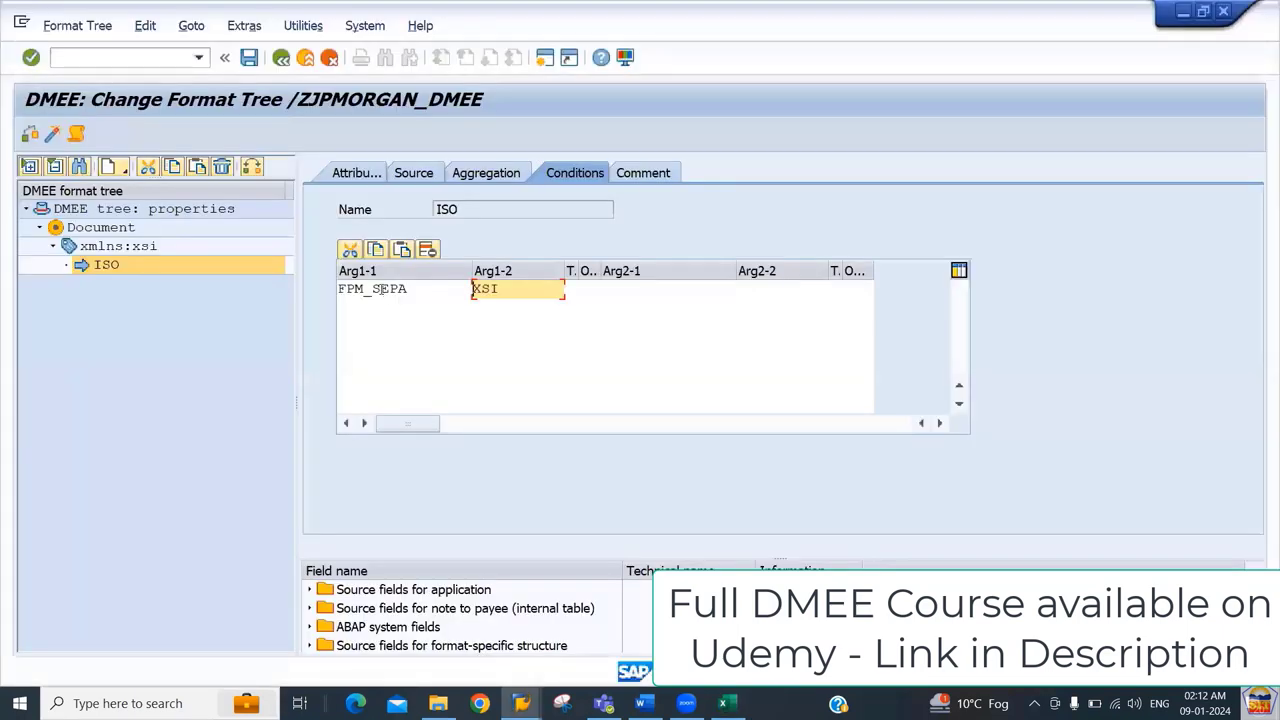
{"action": "key", "text": "Tab"}
Step: Check the remaining argument types, operator and Arg2-1 value of the ISO atom's condition in the Excel sheet
{"action": "key", "text": "alt+Tab"}
{"action": "key", "text": "Right"}
{"action": "key", "text": "Right"}
{"action": "key", "text": "Right"}
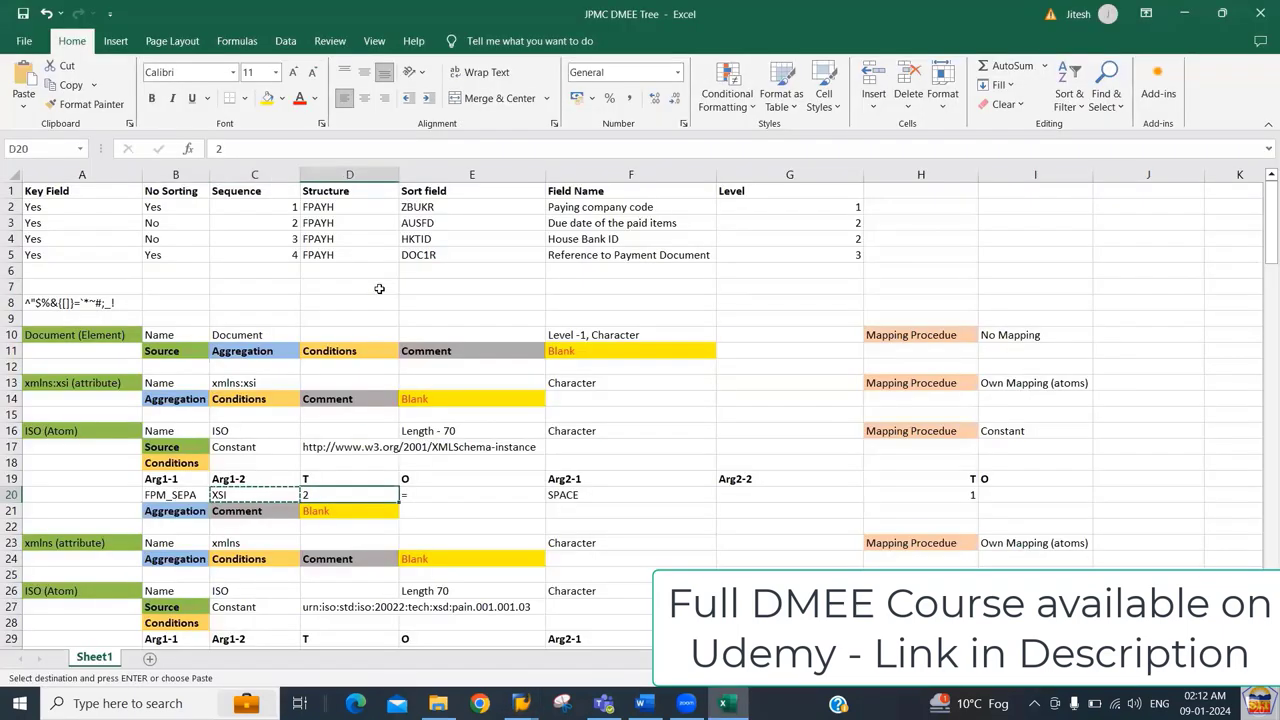
{"action": "key", "text": "Right"}
{"action": "key", "text": "Right"}
{"action": "key", "text": "Right"}
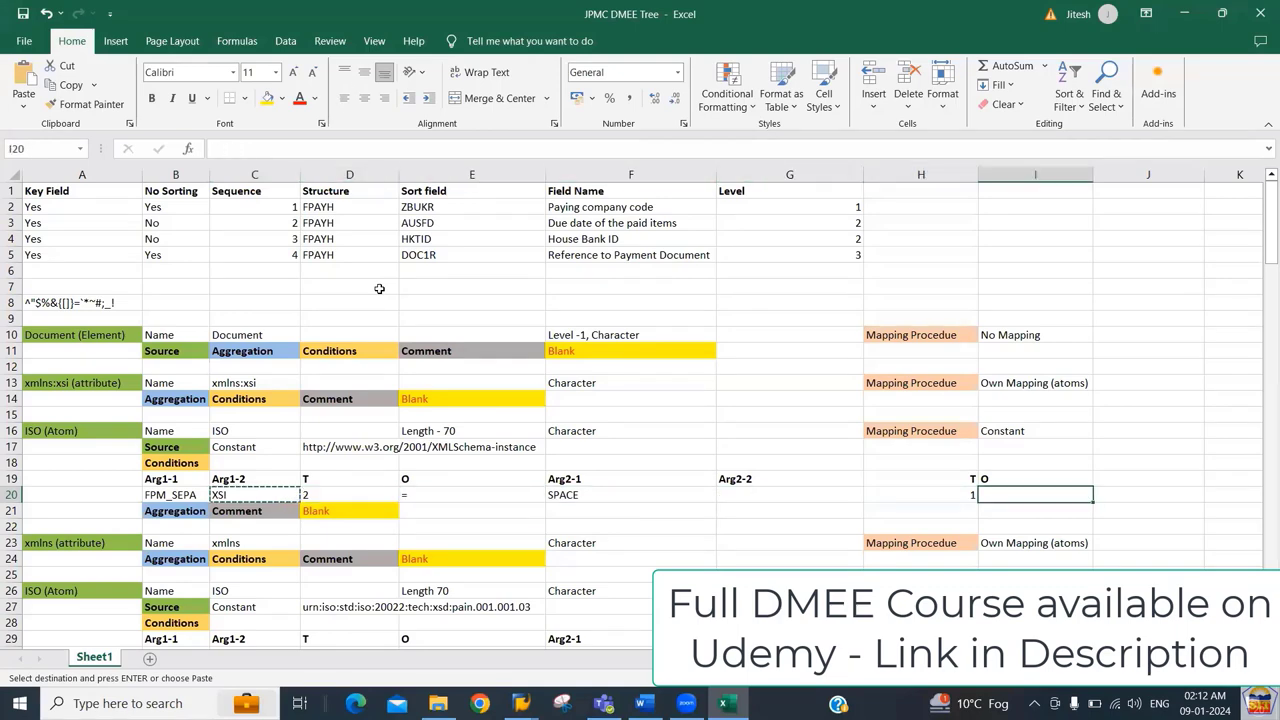
{"action": "key", "text": "alt+Tab"}
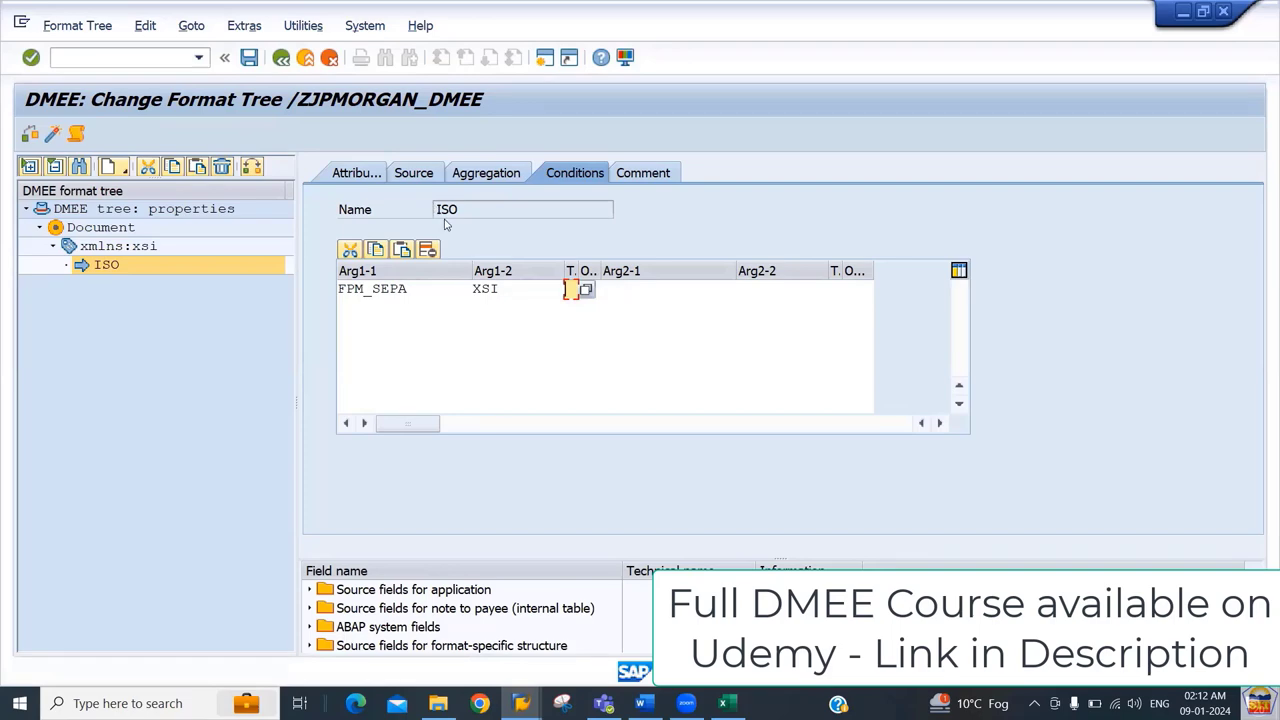
Step: Examine the full text of the ISO atom's source constant in cell D17 of the Excel sheet
{"action": "key", "text": "alt+Tab"}
{"action": "key", "text": "Left"}
{"action": "key", "text": "Up"}
{"action": "key", "text": "Up"}
{"action": "key", "text": "Up"}
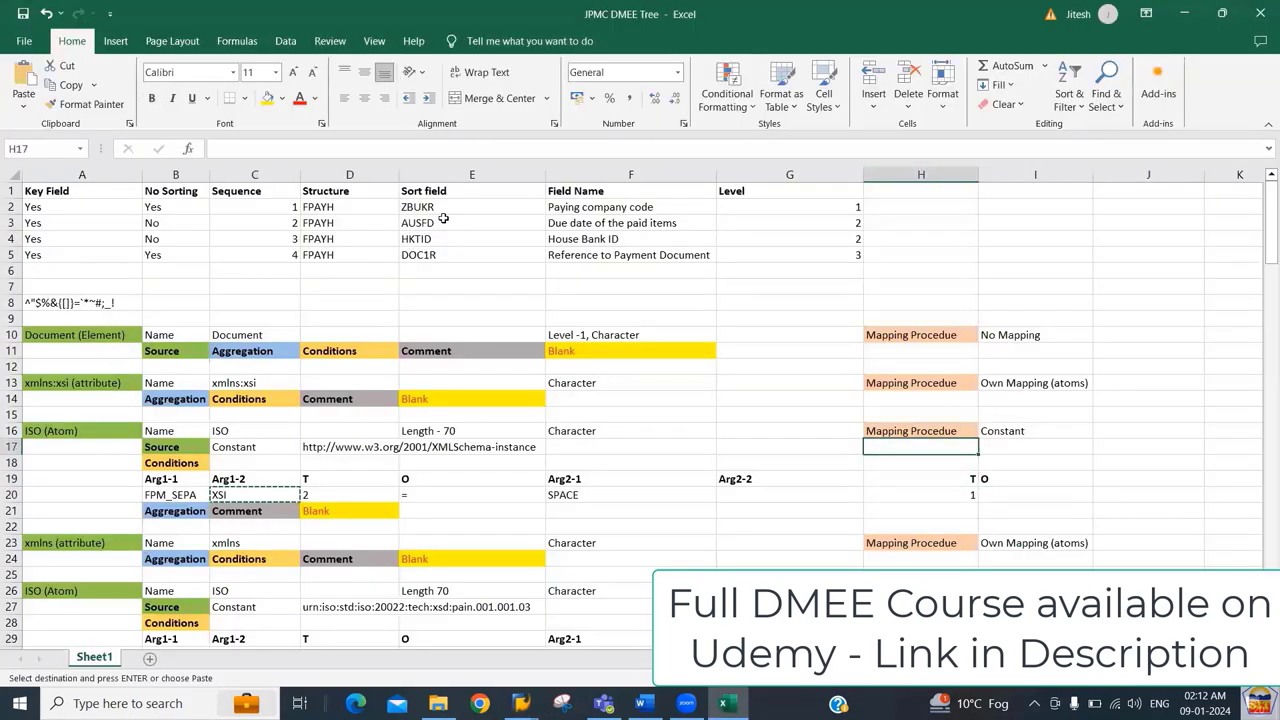
{"action": "key", "text": "Left"}
{"action": "key", "text": "Left"}
{"action": "key", "text": "Left"}
{"action": "key", "text": "Left"}
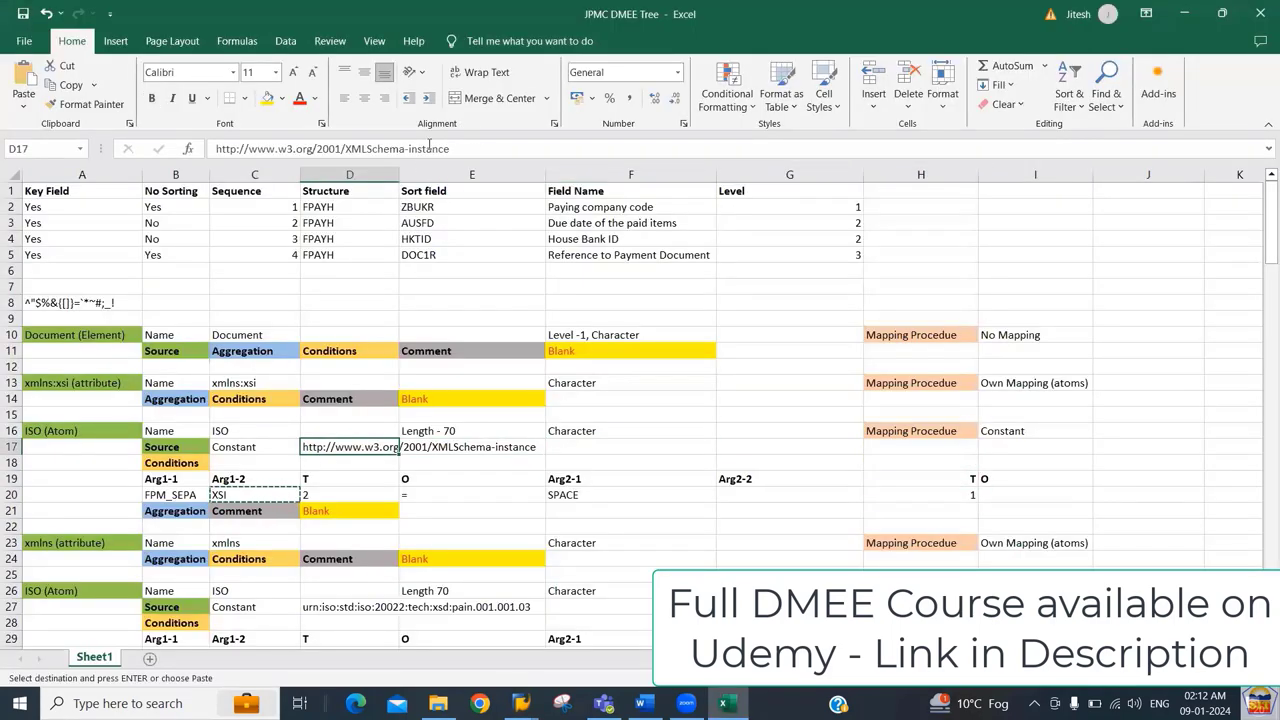
{"action": "left_click_drag", "start_coordinate": [470, 148], "coordinate": [238, 148]}
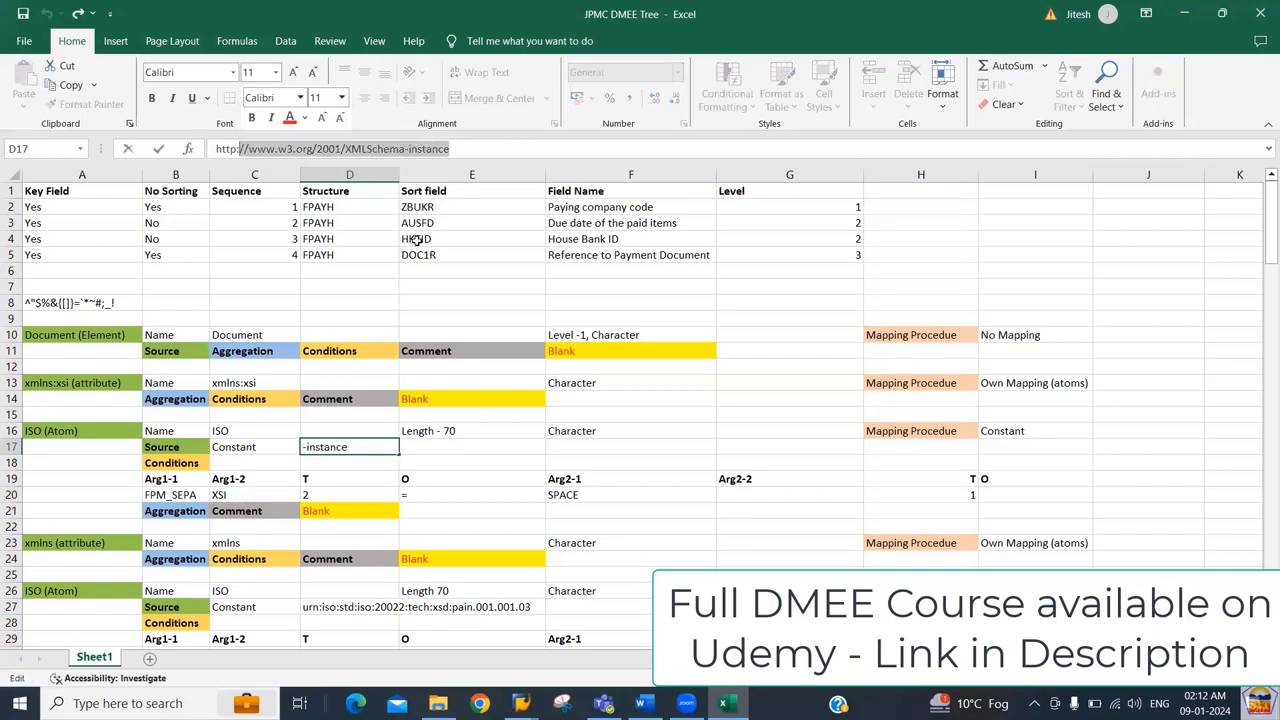
{"action": "left_click", "coordinate": [344, 482]}
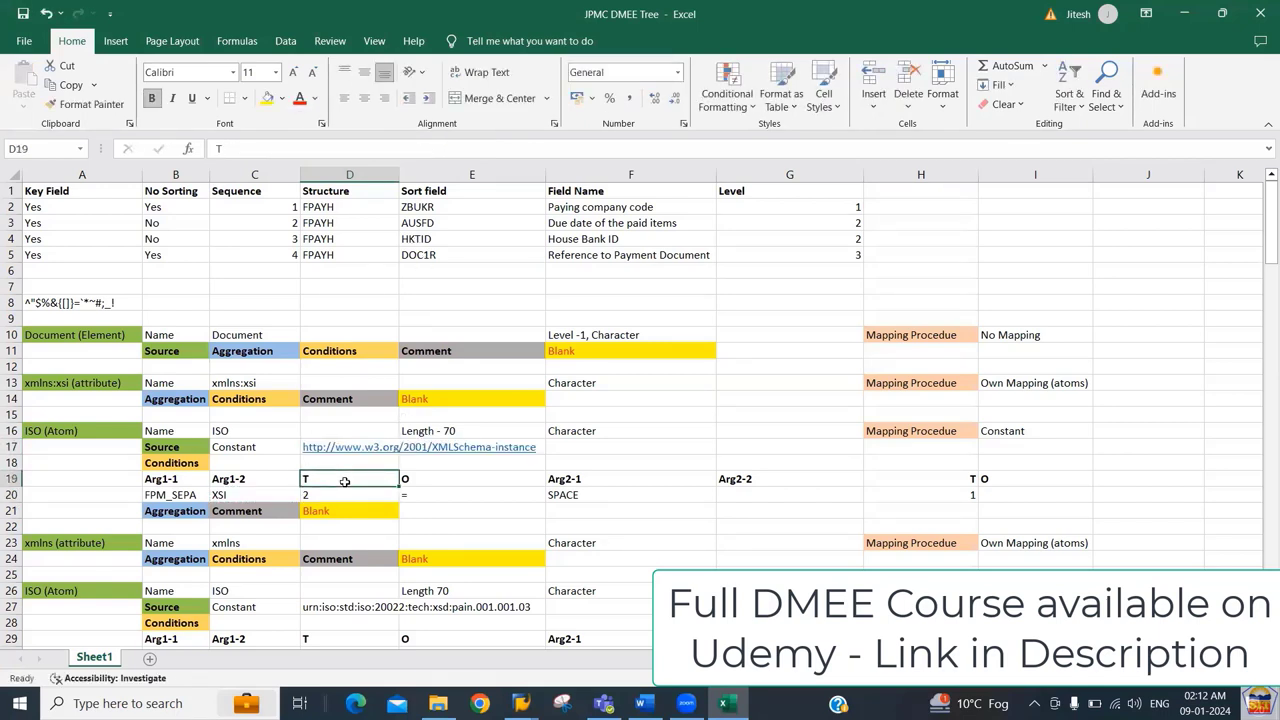
Step: In the ISO atom's condition in SAP, set the first argument type to 2 (source-structure field) and the operator to =
{"action": "key", "text": "alt+Tab"}
{"action": "left_click", "coordinate": [571, 289]}
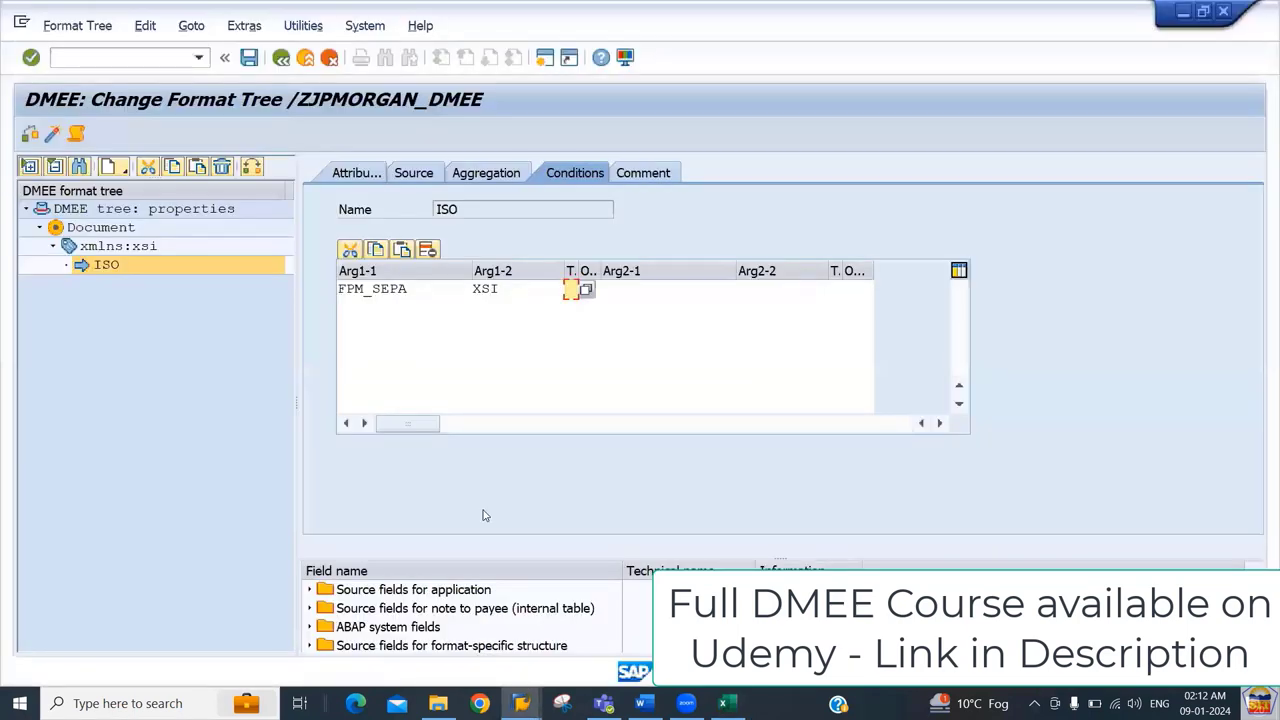
{"action": "left_click", "coordinate": [586, 290]}
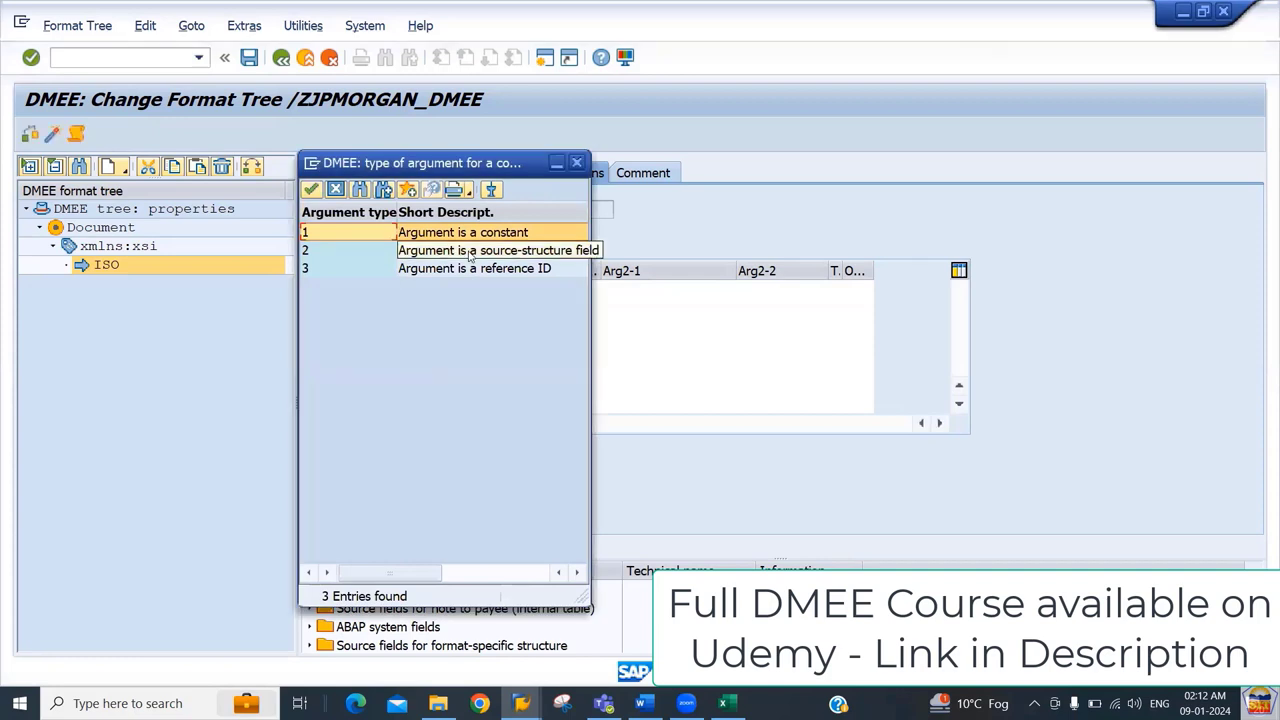
{"action": "double_click", "coordinate": [423, 252]}
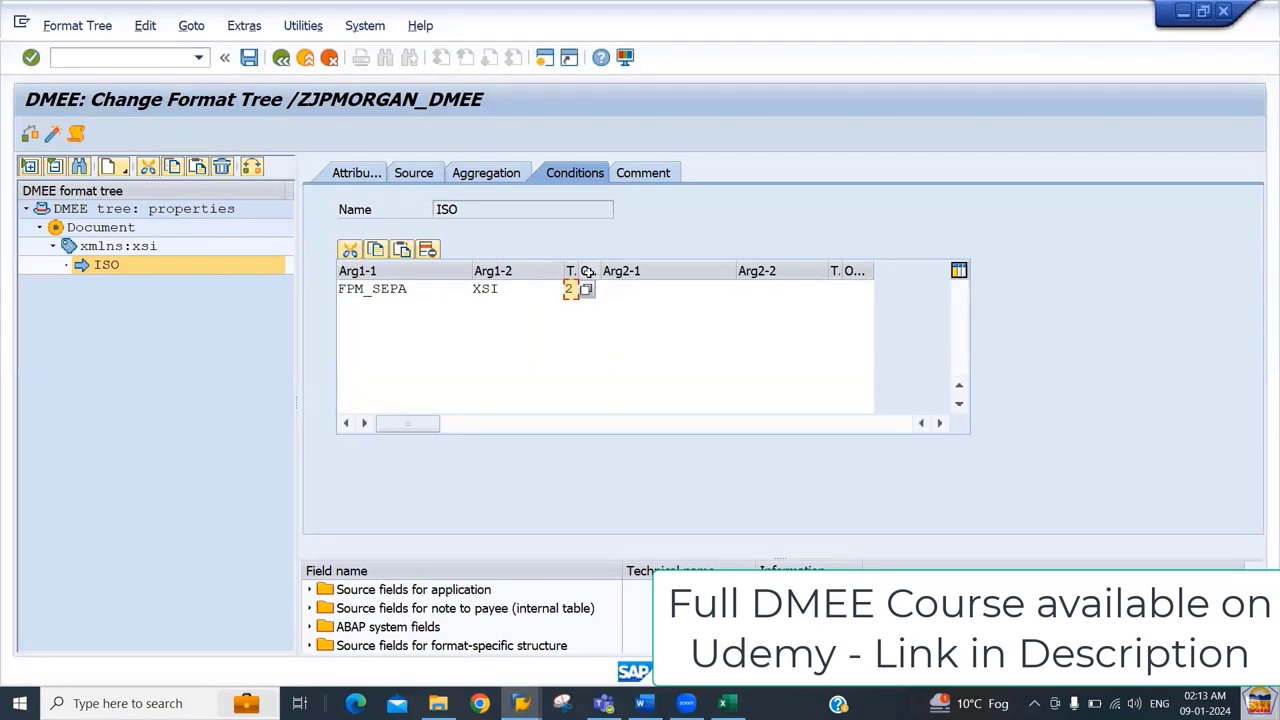
{"action": "left_click", "coordinate": [641, 291]}
{"action": "left_click", "coordinate": [590, 289]}
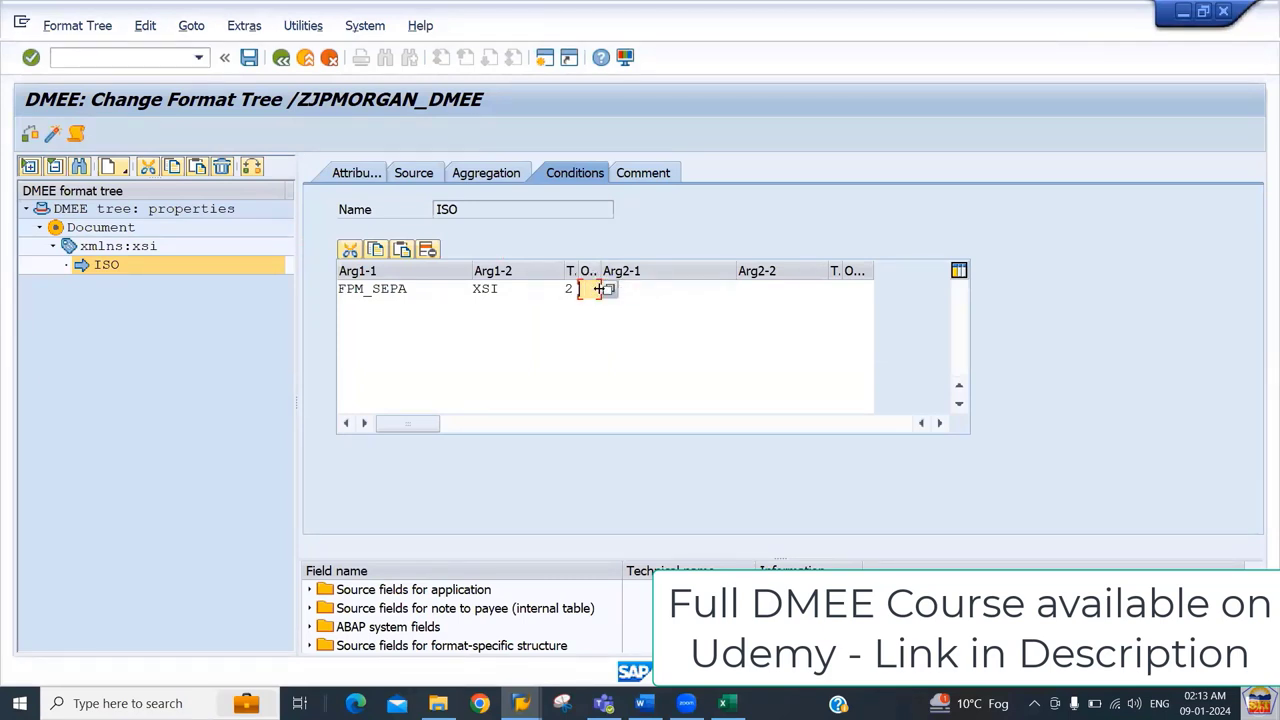
{"action": "left_click", "coordinate": [608, 290]}
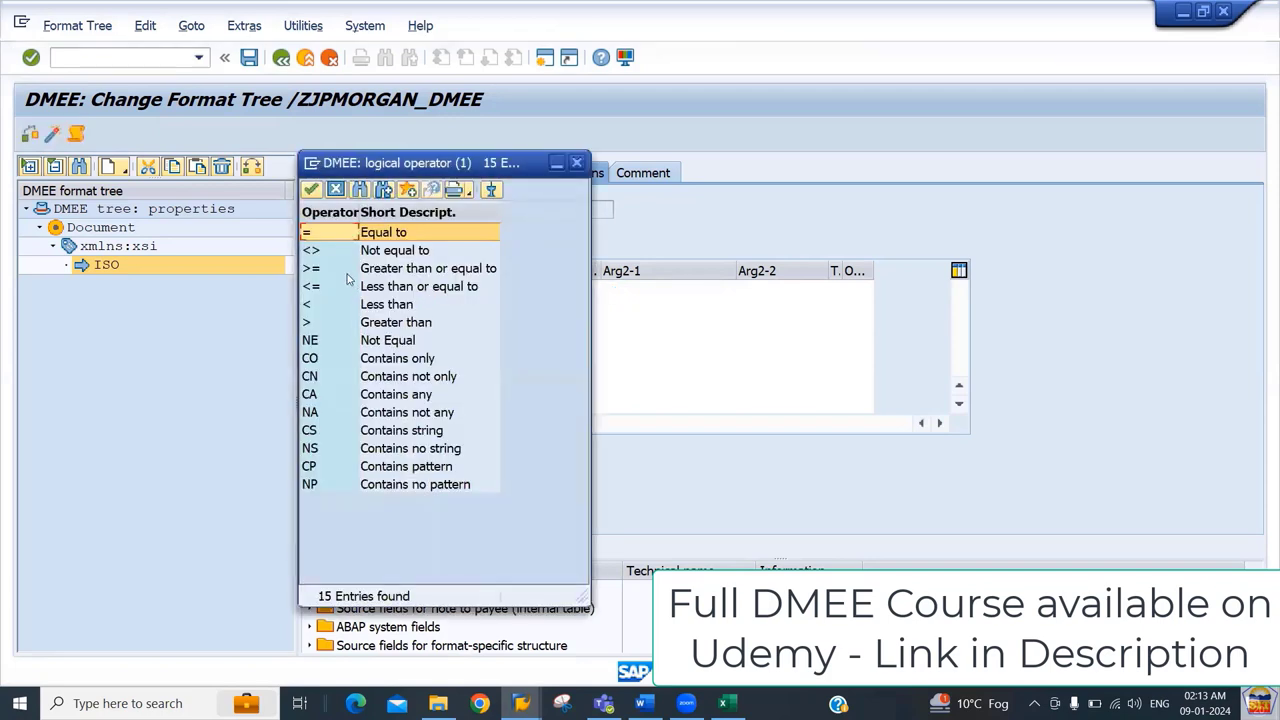
{"action": "double_click", "coordinate": [385, 233]}
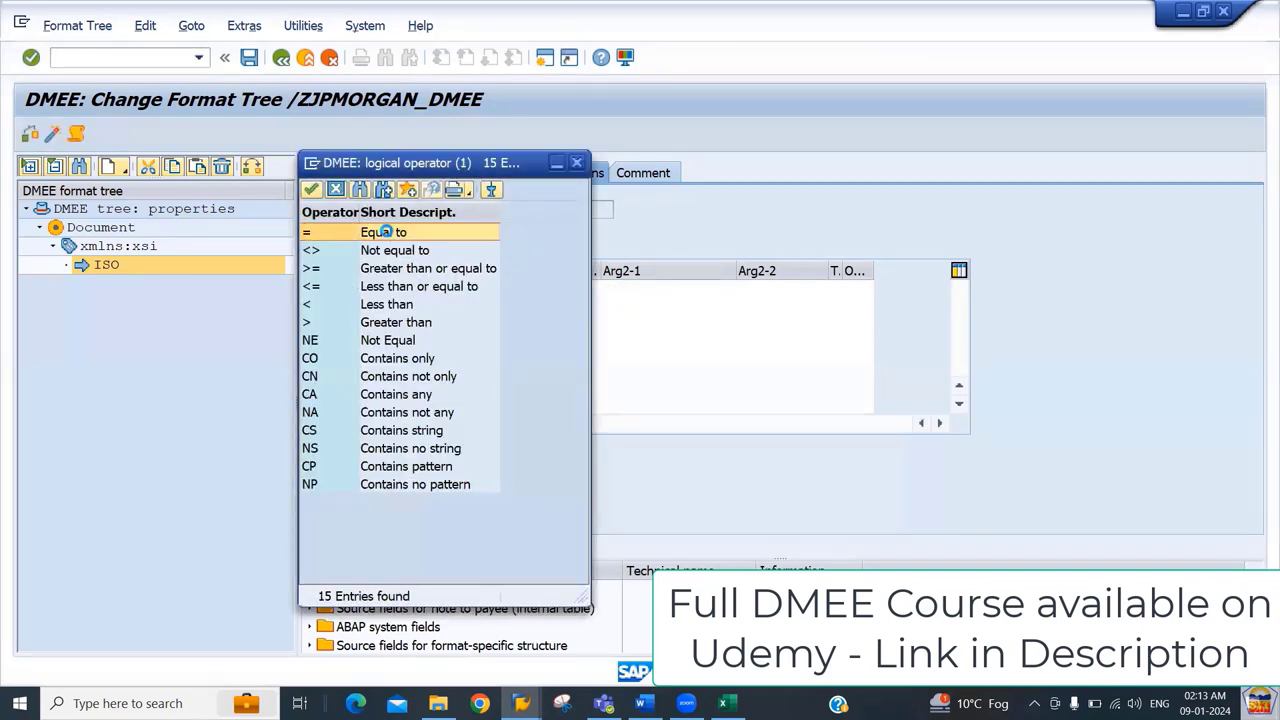
Step: Set the condition's Arg2-1 to SPACE with argument type 1 (constant), leaving Arg2-2 empty
{"action": "left_click", "coordinate": [615, 296]}
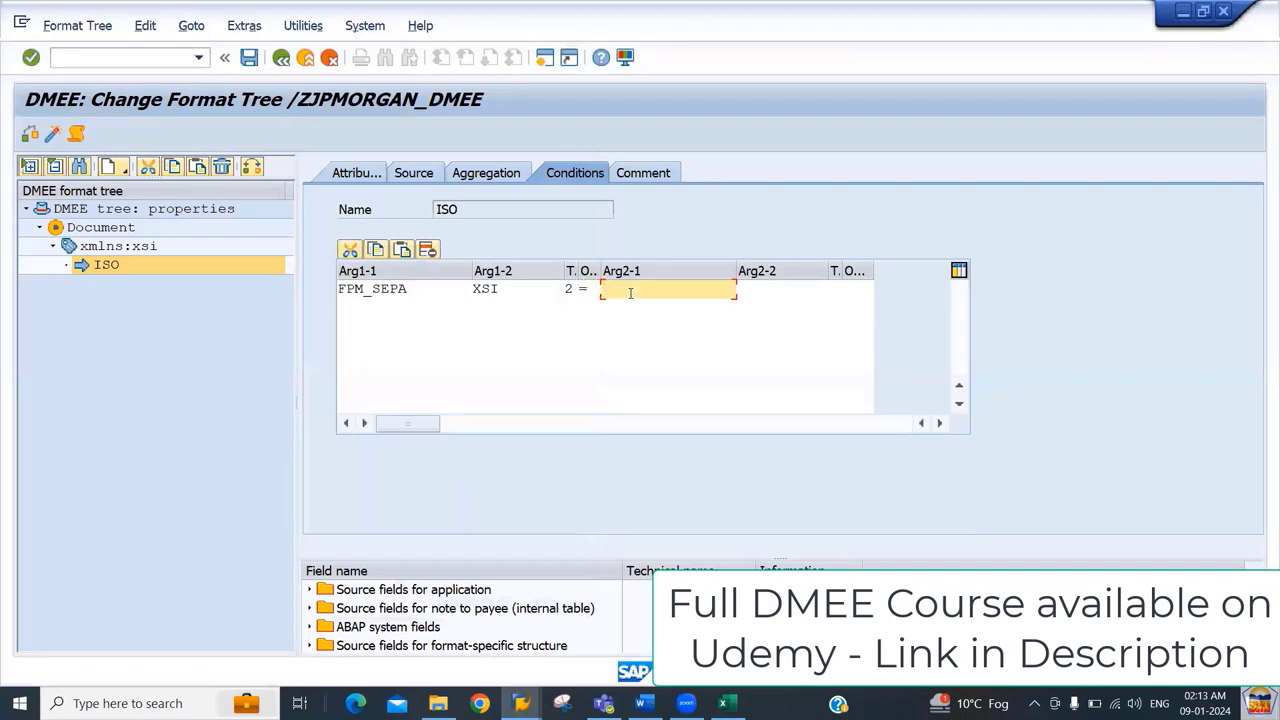
{"action": "type", "text": "SPACE"}
{"action": "left_click", "coordinate": [772, 291]}
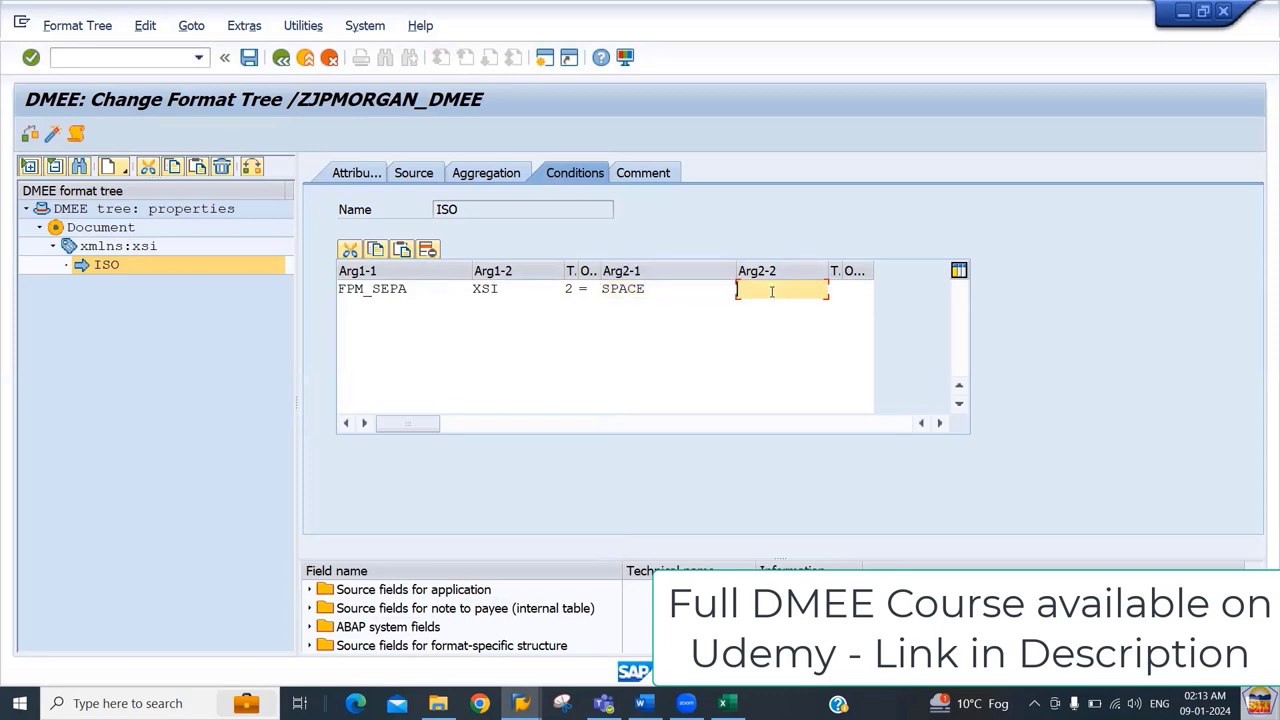
{"action": "left_click", "coordinate": [840, 289]}
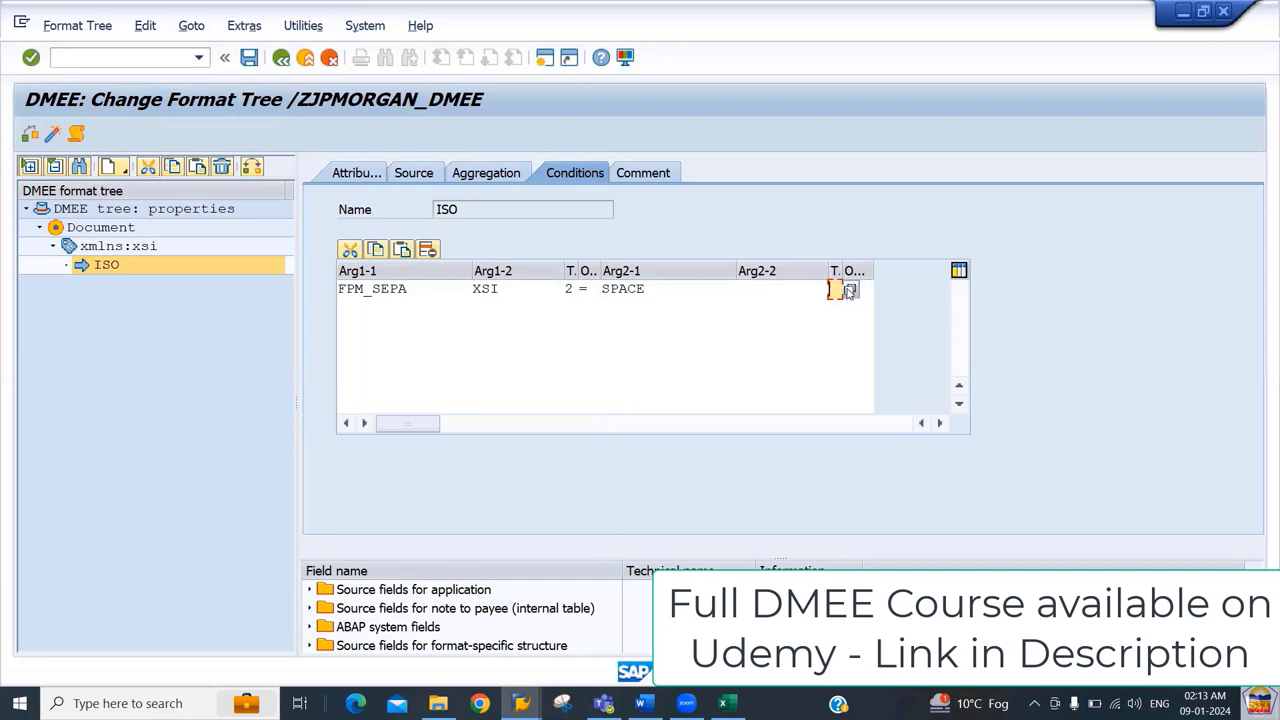
{"action": "left_click", "coordinate": [849, 290]}
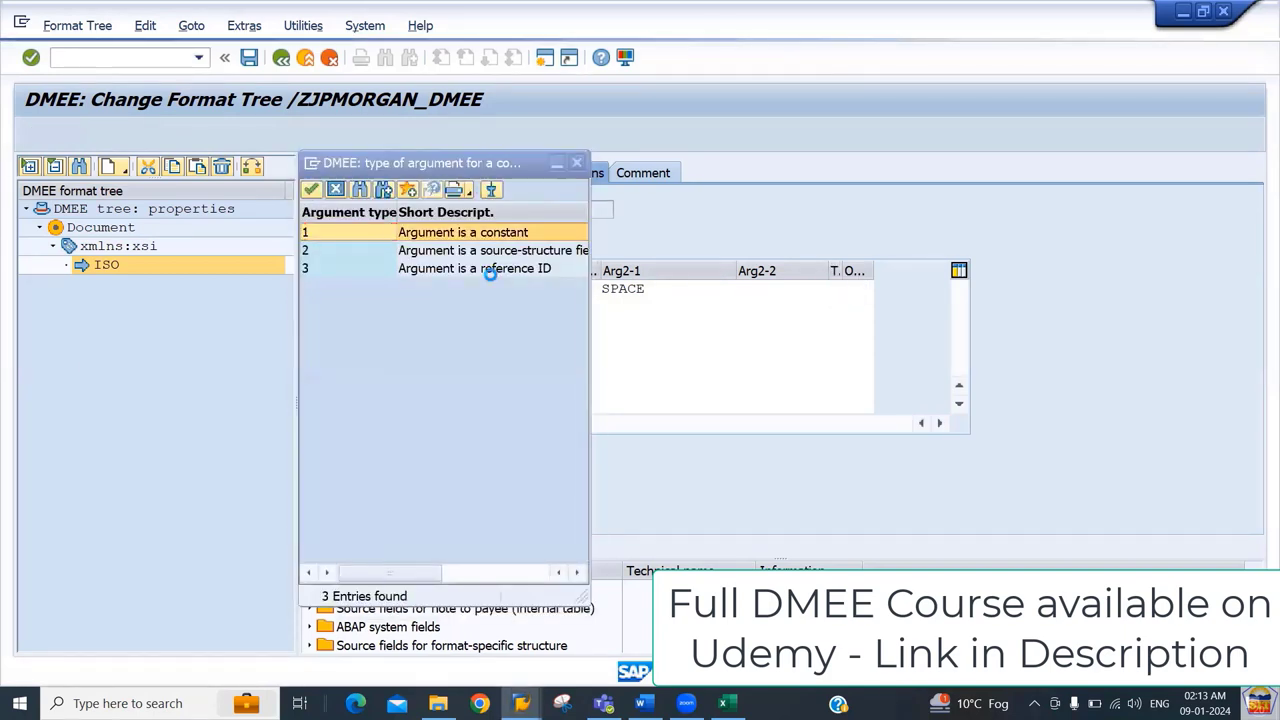
{"action": "left_click", "coordinate": [427, 233]}
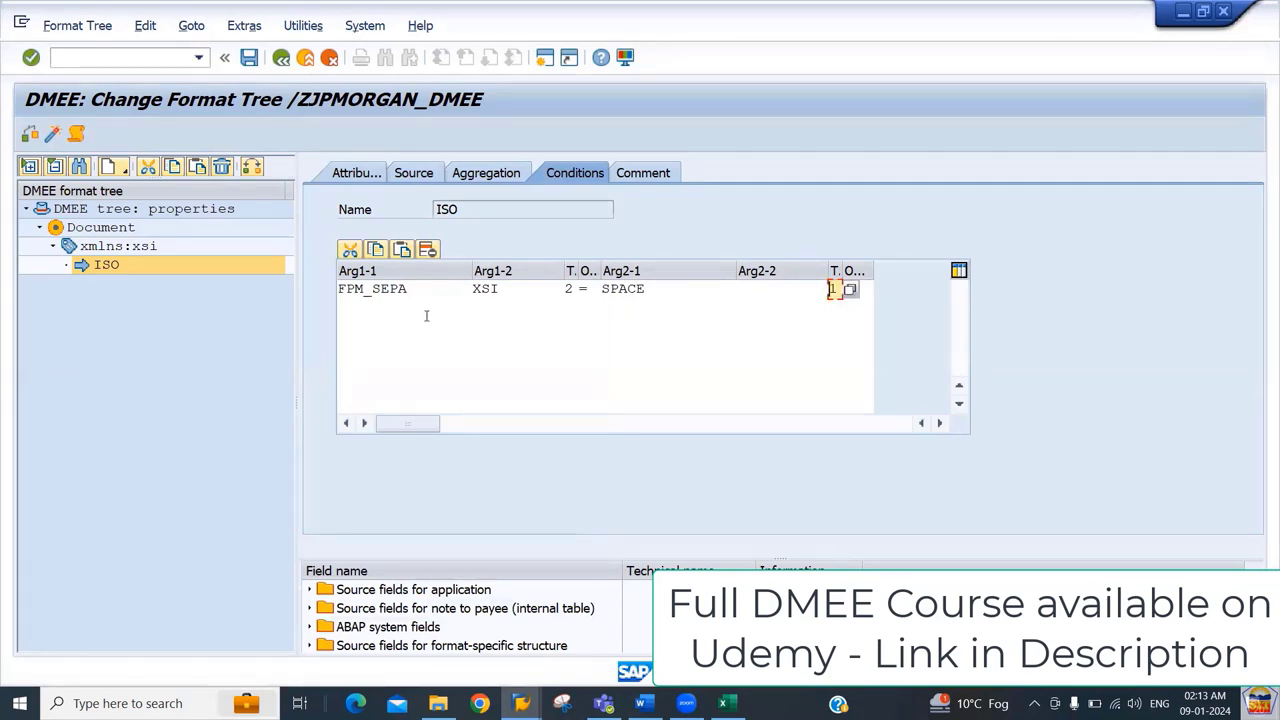
Step: Check each argument, type and operator in the ISO atom's condition row, row 20 of the Excel sheet
{"action": "key", "text": "alt+Tab"}
{"action": "key", "text": "Left"}
{"action": "key", "text": "Left"}
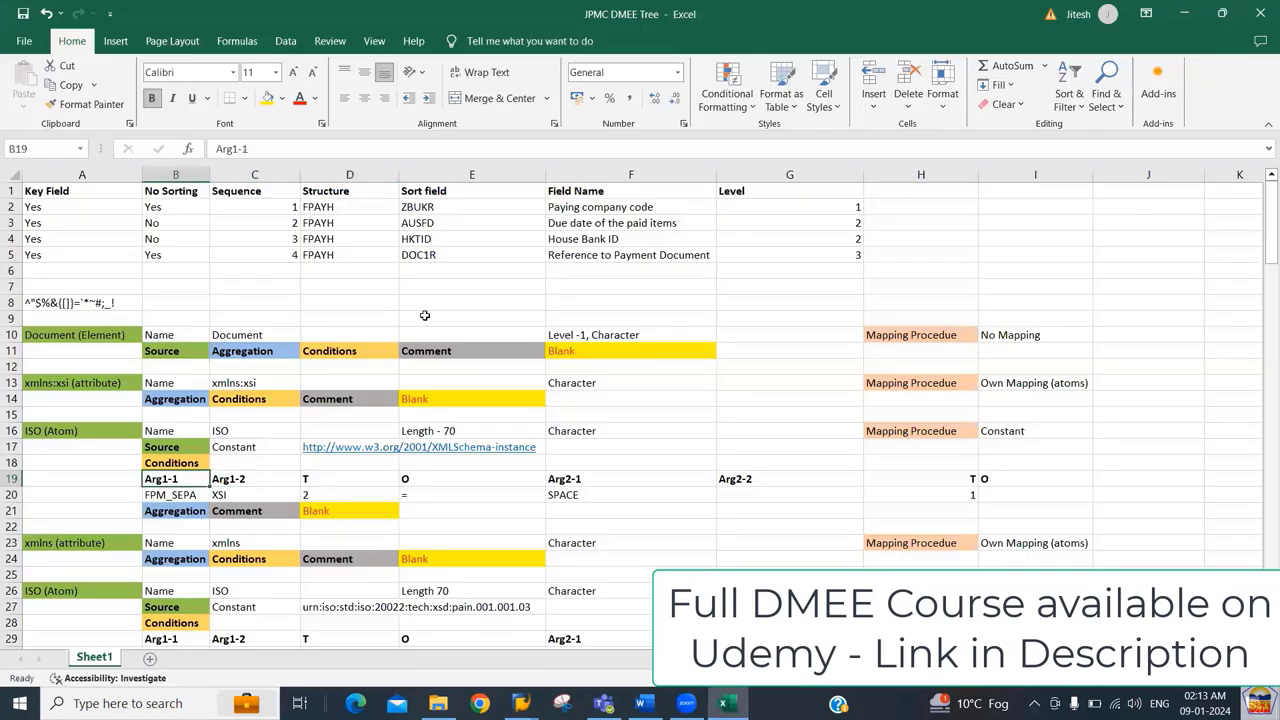
{"action": "key", "text": "Down"}
{"action": "key", "text": "Right"}
{"action": "key", "text": "Right"}
{"action": "key", "text": "Right"}
{"action": "key", "text": "Right"}
{"action": "key", "text": "Right"}
{"action": "key", "text": "Right"}
{"action": "key", "text": "Right"}
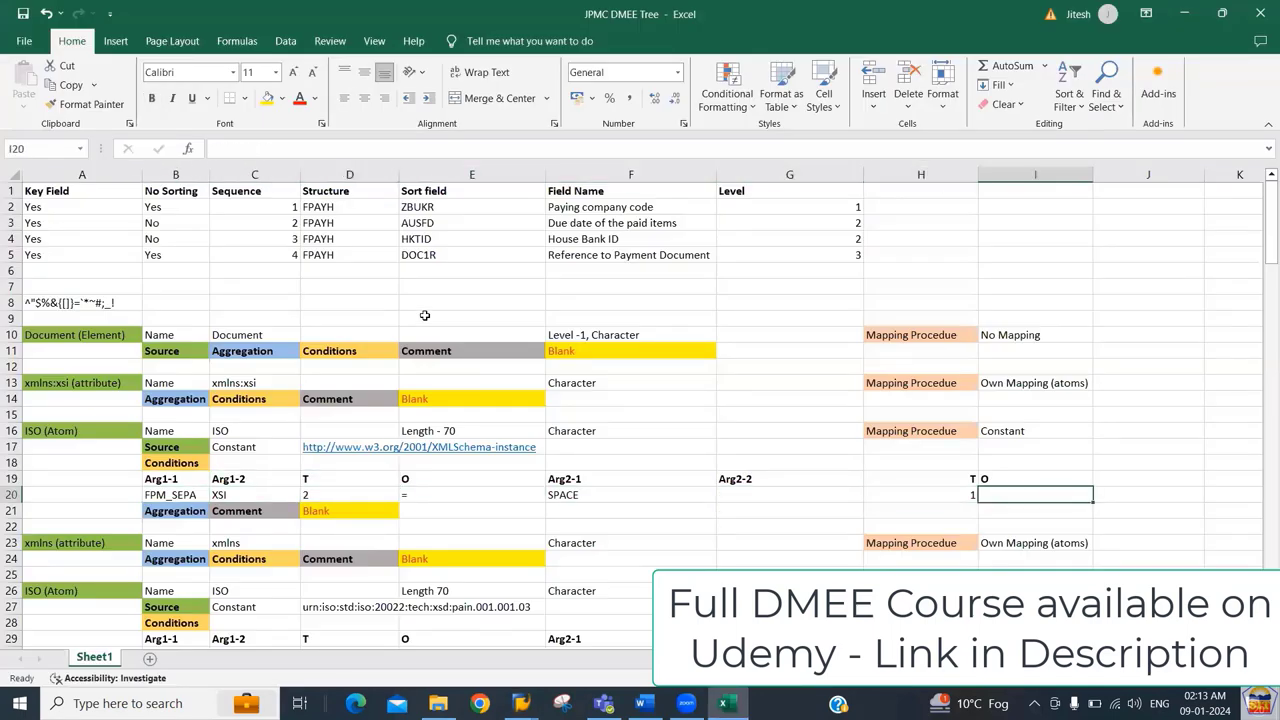
Step: Check the Aggregation and Comment entries in row 21 for the ISO atom of xmlns:xsi in the Excel sheet
{"action": "key", "text": "Left"}
{"action": "key", "text": "Left"}
{"action": "key", "text": "Down"}
{"action": "key", "text": "Down"}
{"action": "key", "text": "Left"}
{"action": "key", "text": "Left"}
{"action": "key", "text": "Left"}
{"action": "key", "text": "Left"}
{"action": "key", "text": "Up"}
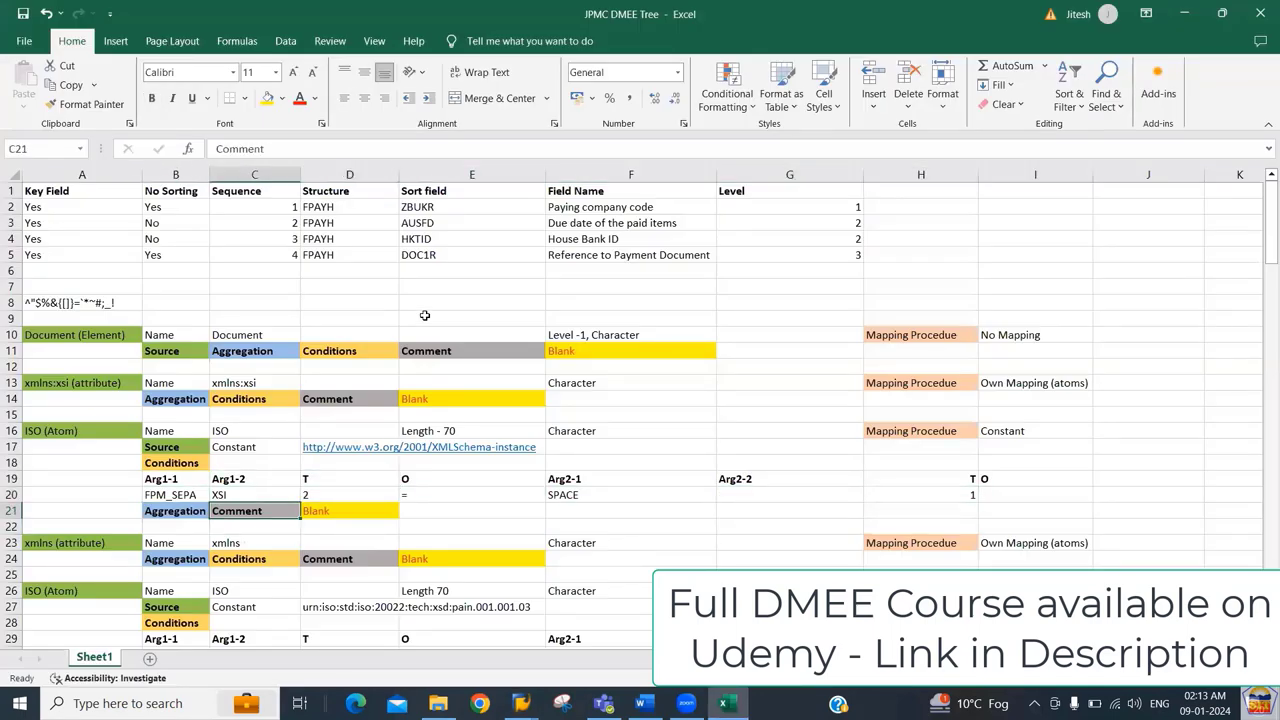
{"action": "key", "text": "Left"}
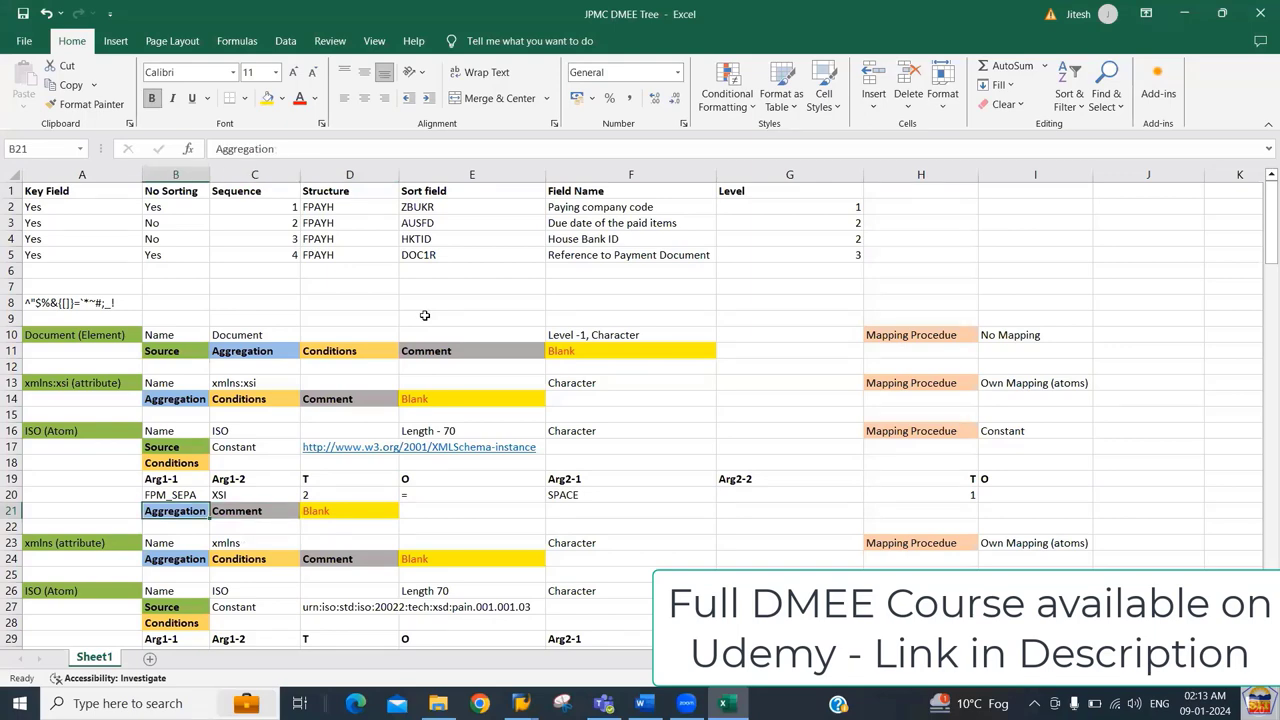
{"action": "key", "text": "Right"}
{"action": "key", "text": "Right"}
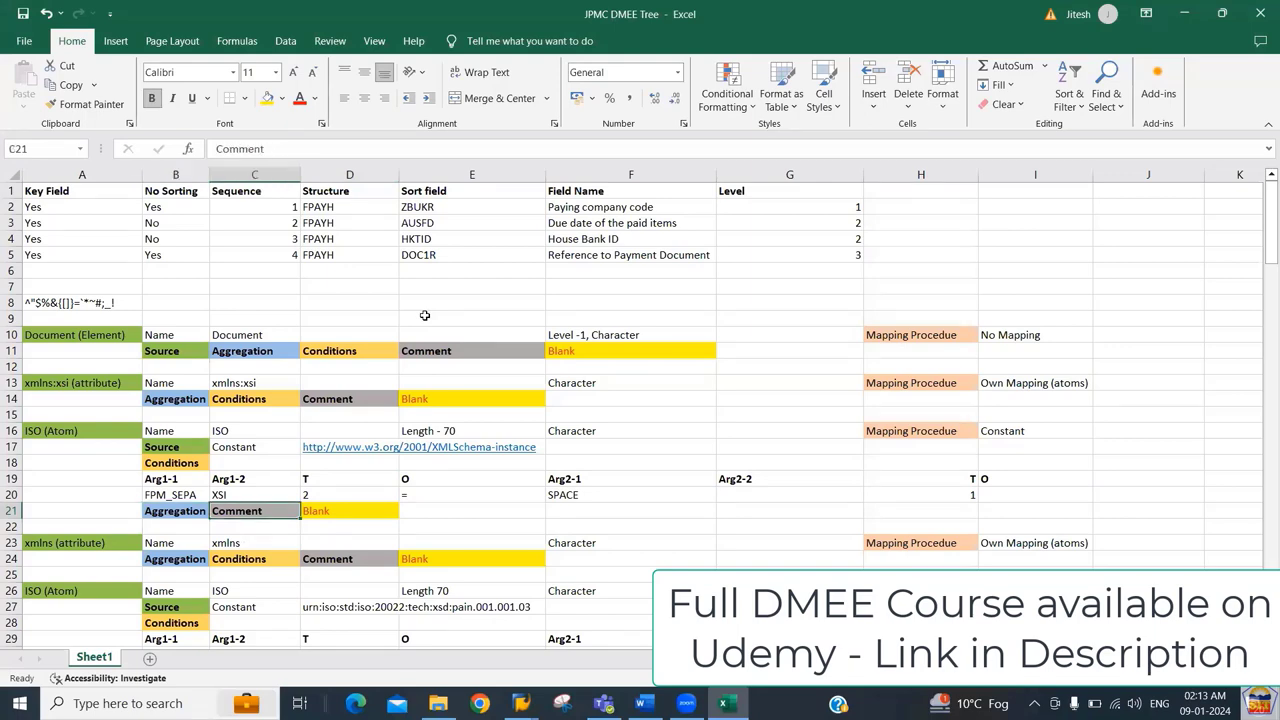
Step: Return to SAP and save the ZJPMORGAN_DMEE format tree with the completed ISO atom
{"action": "key", "text": "alt+Tab"}
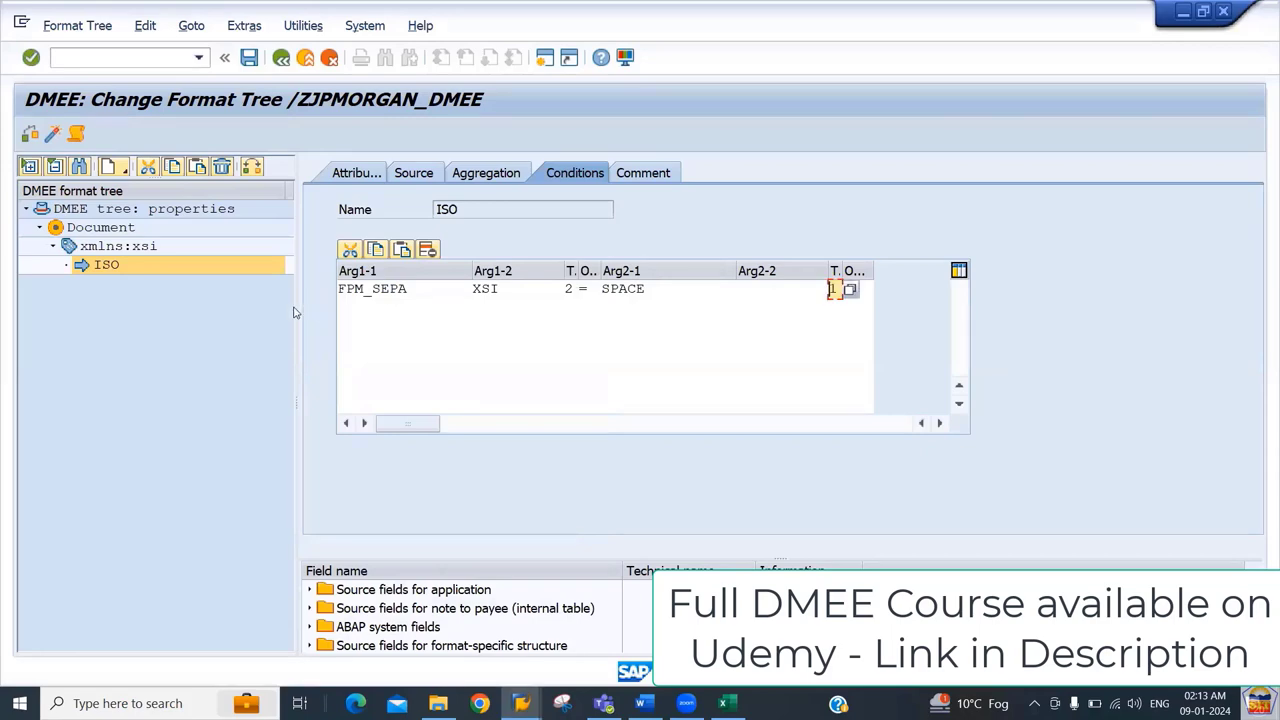
{"action": "key", "text": "ctrl+s"}
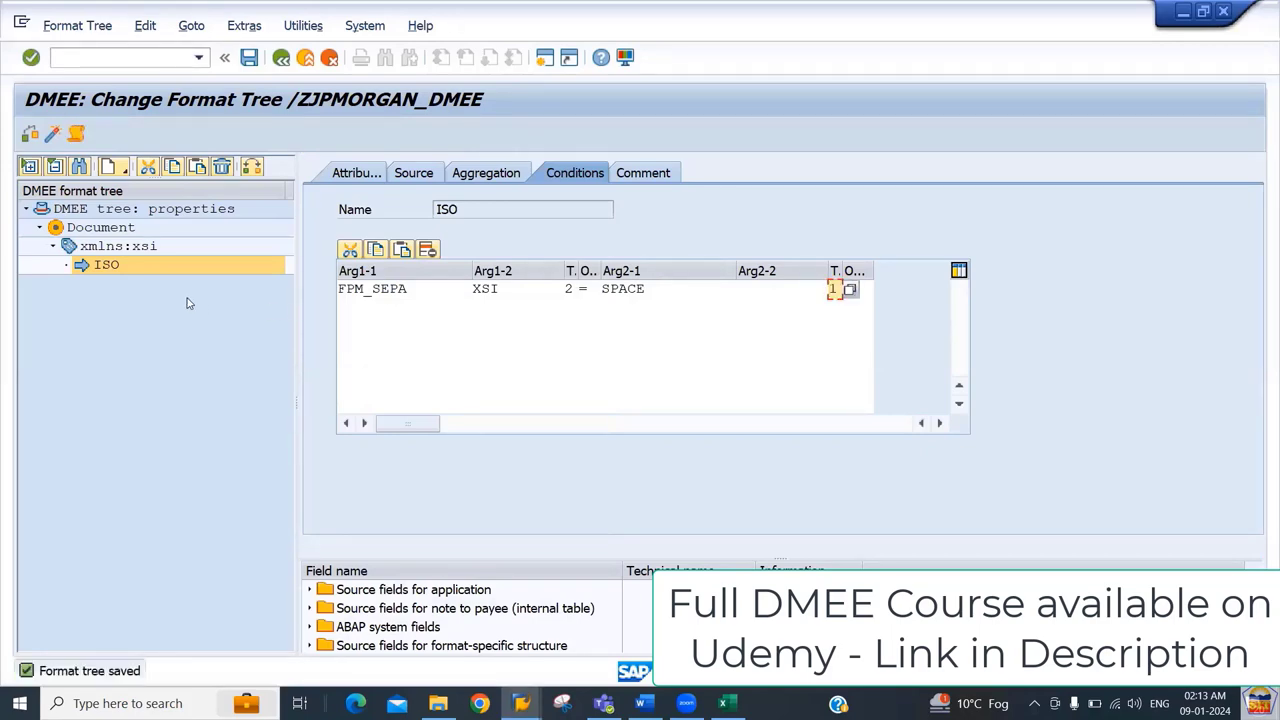
Step: Review the Excel specification rows for the xmlns attribute, its ISO atom and the CstmrCdtTrfInitn element that follows
{"action": "key", "text": "alt+Tab"}
{"action": "key", "text": "Down"}
{"action": "key", "text": "Left"}
{"action": "key", "text": "Left"}
{"action": "key", "text": "Left"}
{"action": "key", "text": "Down"}
{"action": "key", "text": "Down"}
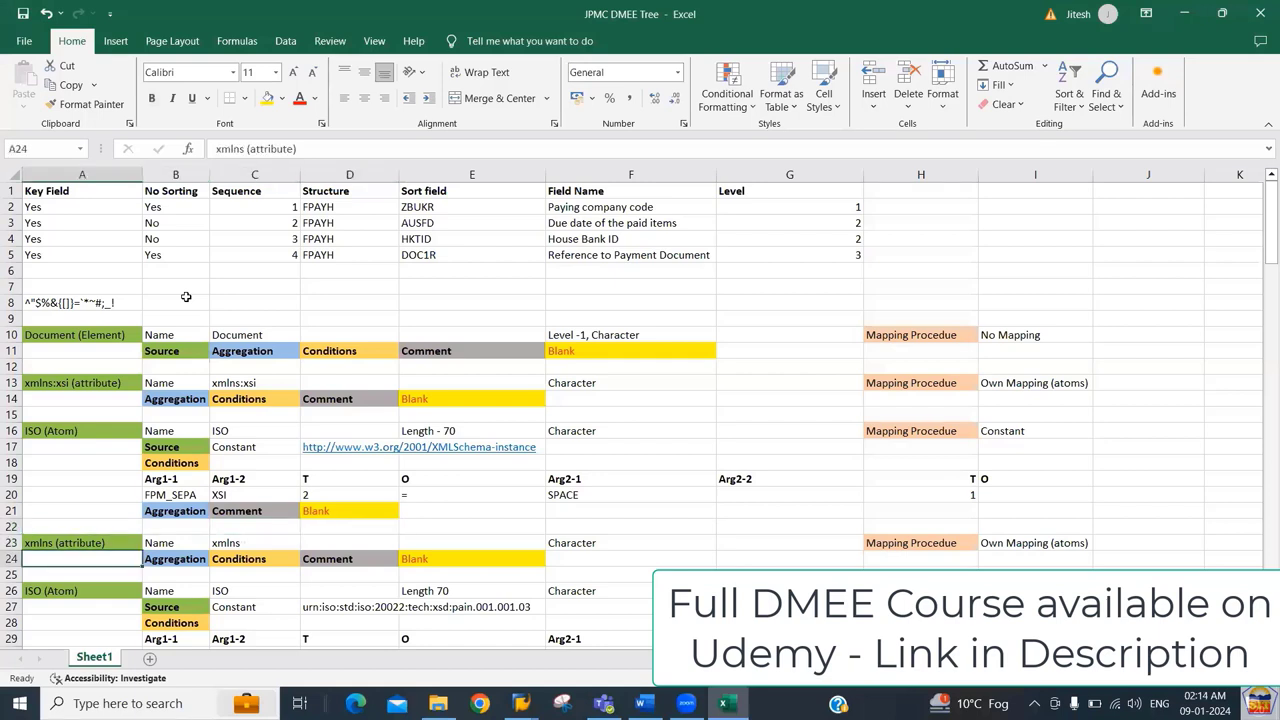
{"action": "key", "text": "Down"}
{"action": "key", "text": "Down"}
{"action": "key", "text": "Down"}
{"action": "key", "text": "Down"}
{"action": "key", "text": "Down"}
{"action": "key", "text": "Down"}
{"action": "key", "text": "Down"}
{"action": "key", "text": "Down"}
{"action": "key", "text": "Down"}
{"action": "key", "text": "Down"}
{"action": "key", "text": "Down"}
{"action": "key", "text": "Down"}
{"action": "key", "text": "Up"}
{"action": "key", "text": "Up"}
{"action": "key", "text": "Up"}
{"action": "key", "text": "Up"}
{"action": "key", "text": "Up"}
{"action": "key", "text": "Up"}
{"action": "key", "text": "Up"}
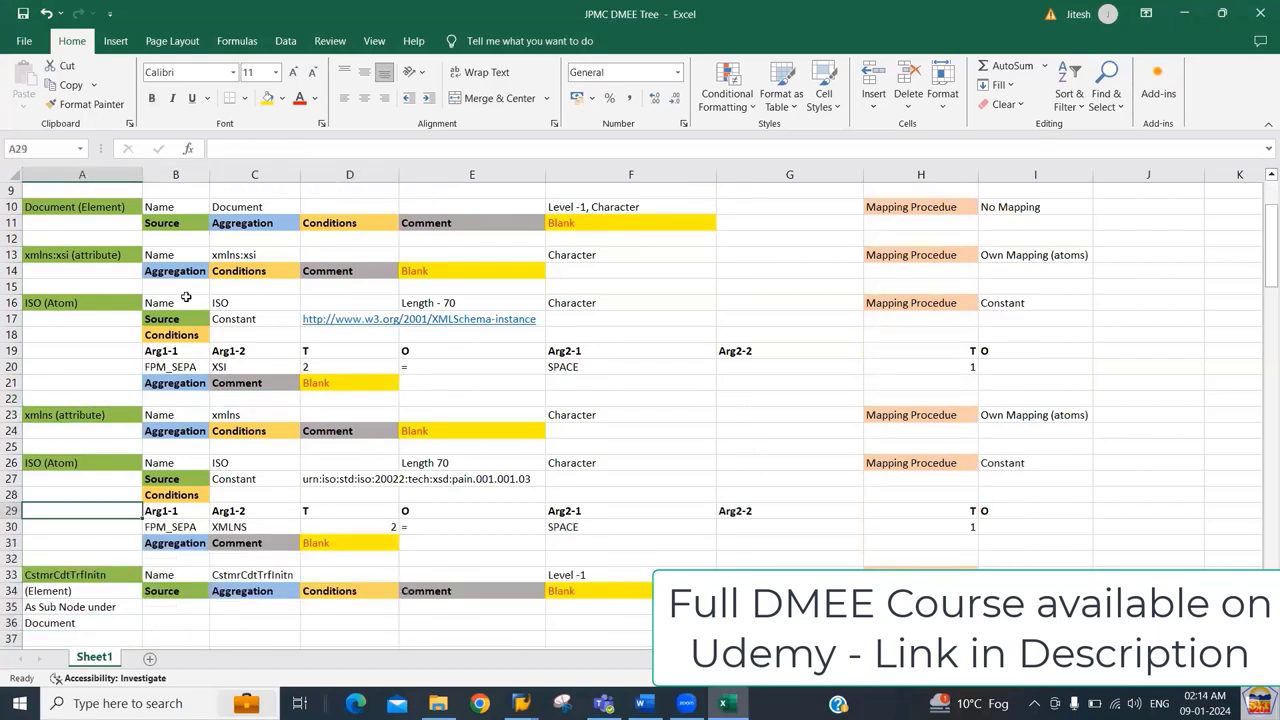
{"action": "key", "text": "Up"}
{"action": "key", "text": "Up"}
{"action": "key", "text": "Up"}
{"action": "key", "text": "Up"}
{"action": "key", "text": "Up"}
{"action": "key", "text": "Up"}
{"action": "key", "text": "Up"}
{"action": "key", "text": "Down"}
{"action": "key", "text": "Down"}
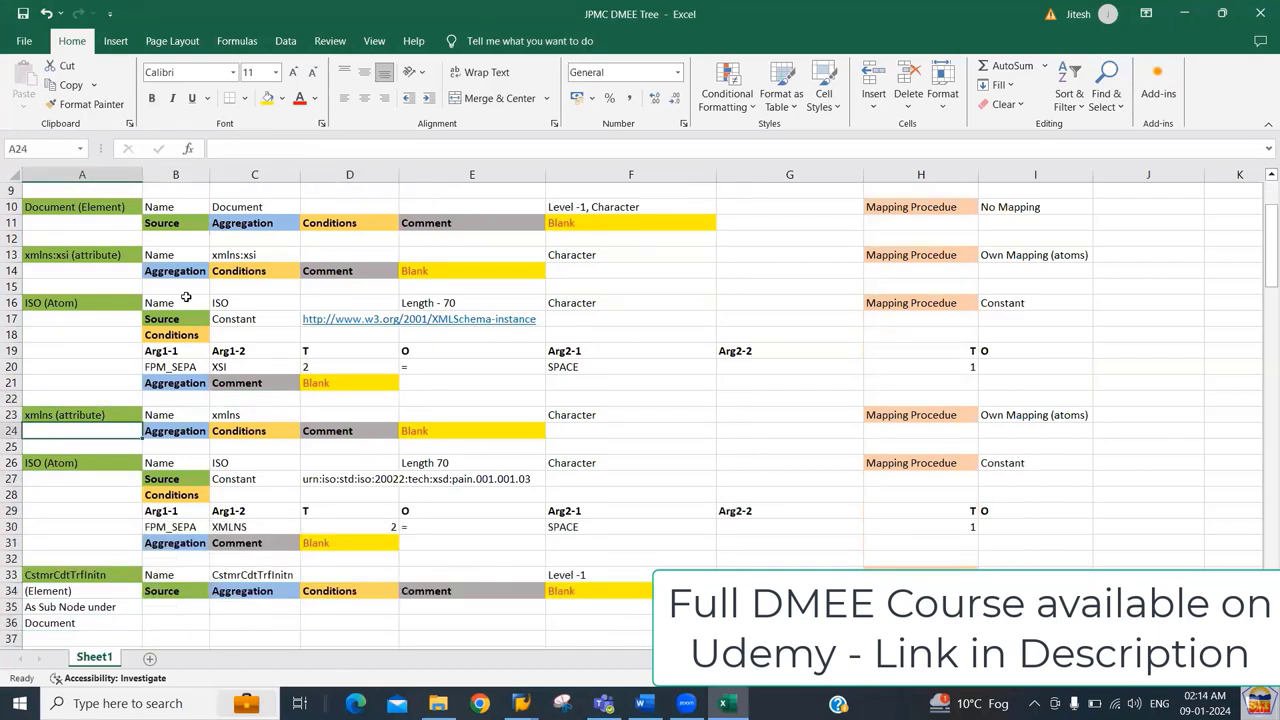
{"action": "key", "text": "Up"}
Step: In the SAP format tree, duplicate the xmlns:xsi attribute as another attribute under Document
{"action": "key", "text": "alt+Tab"}
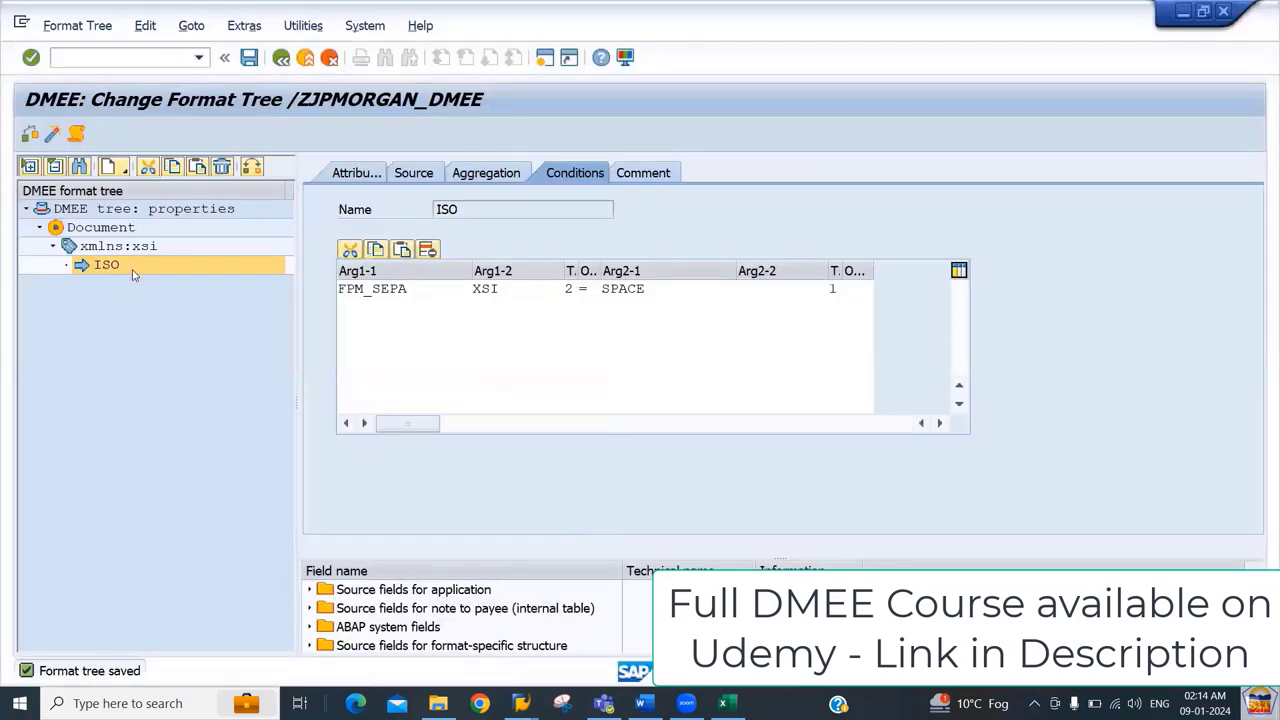
{"action": "left_click", "coordinate": [105, 250]}
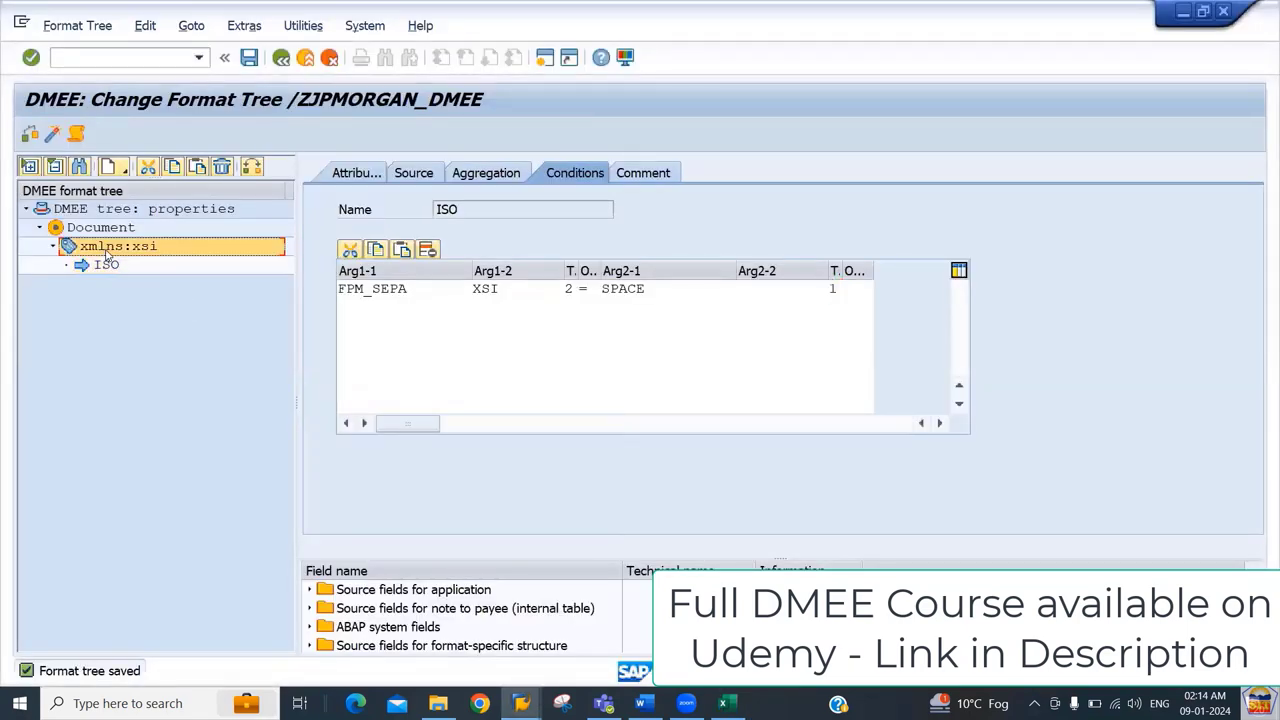
{"action": "right_click", "coordinate": [105, 252]}
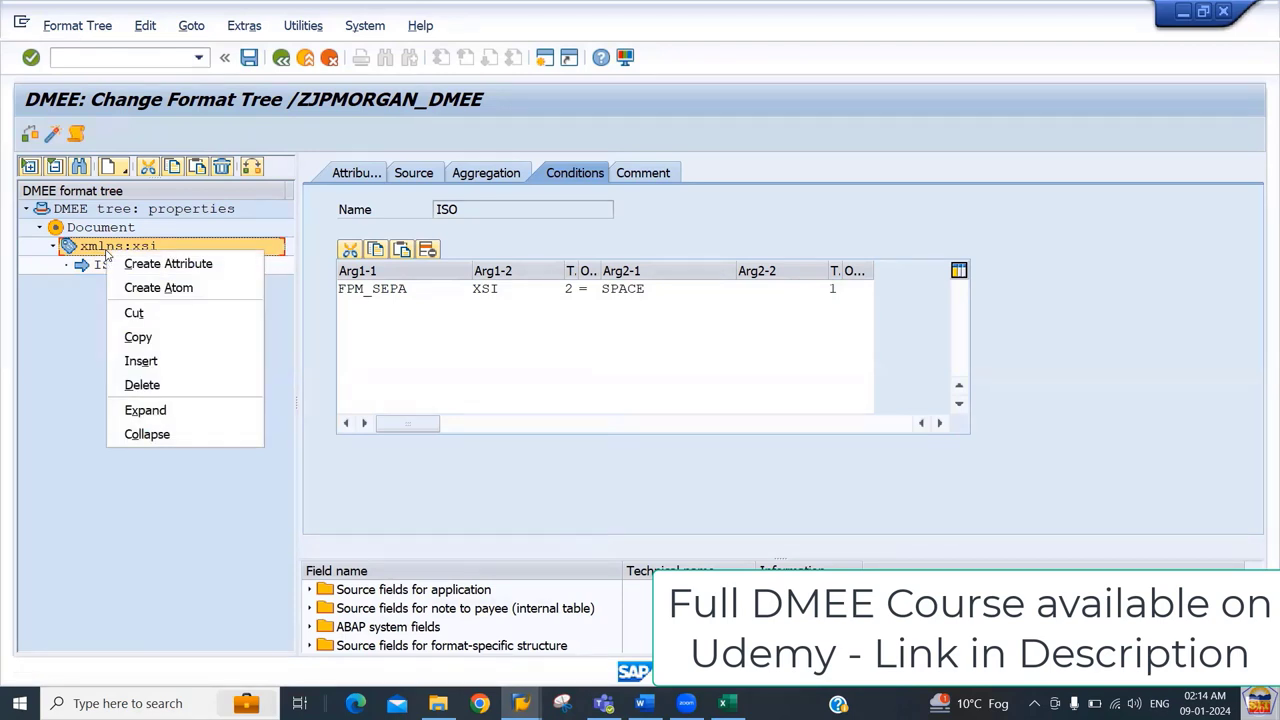
{"action": "left_click", "coordinate": [137, 337]}
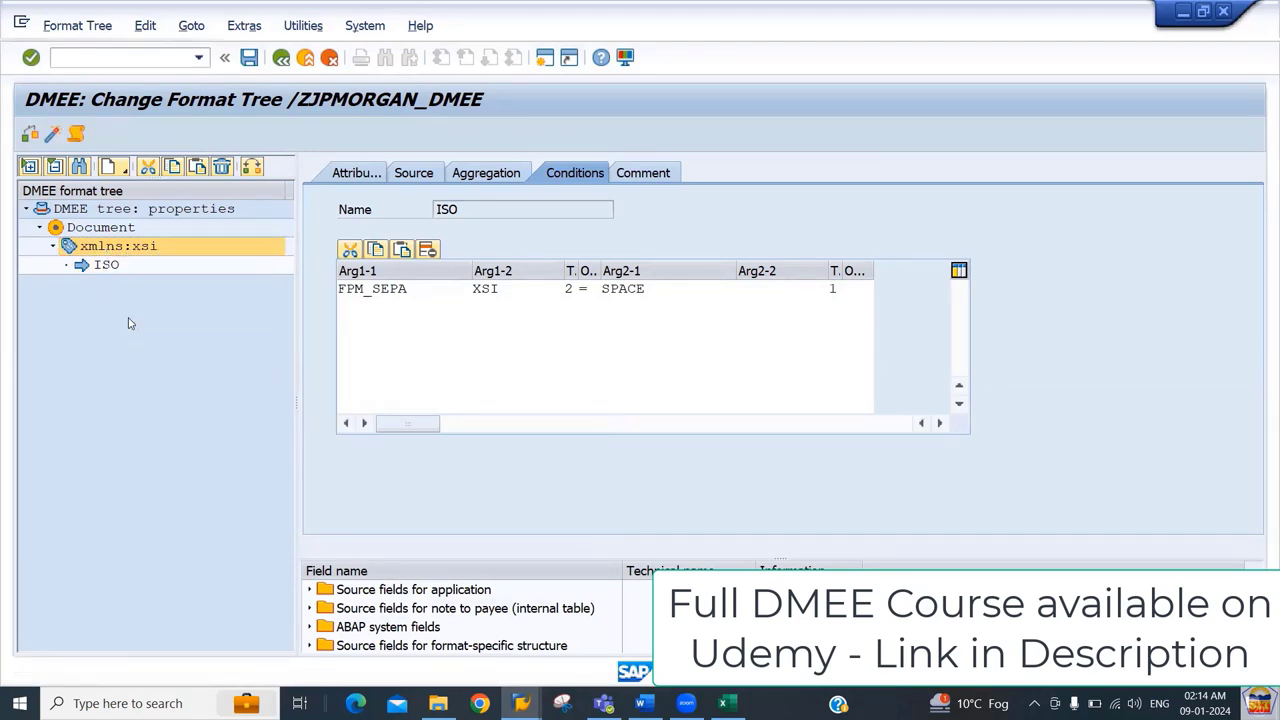
{"action": "right_click", "coordinate": [123, 254]}
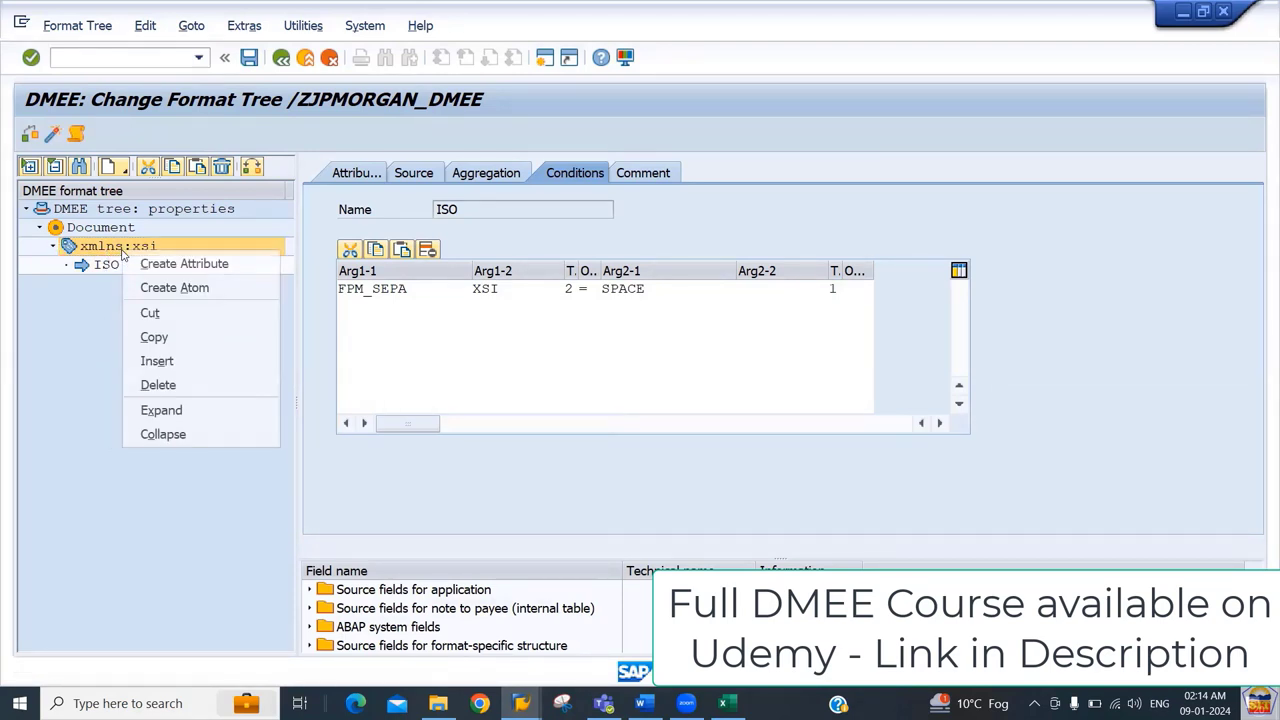
{"action": "left_click", "coordinate": [146, 364]}
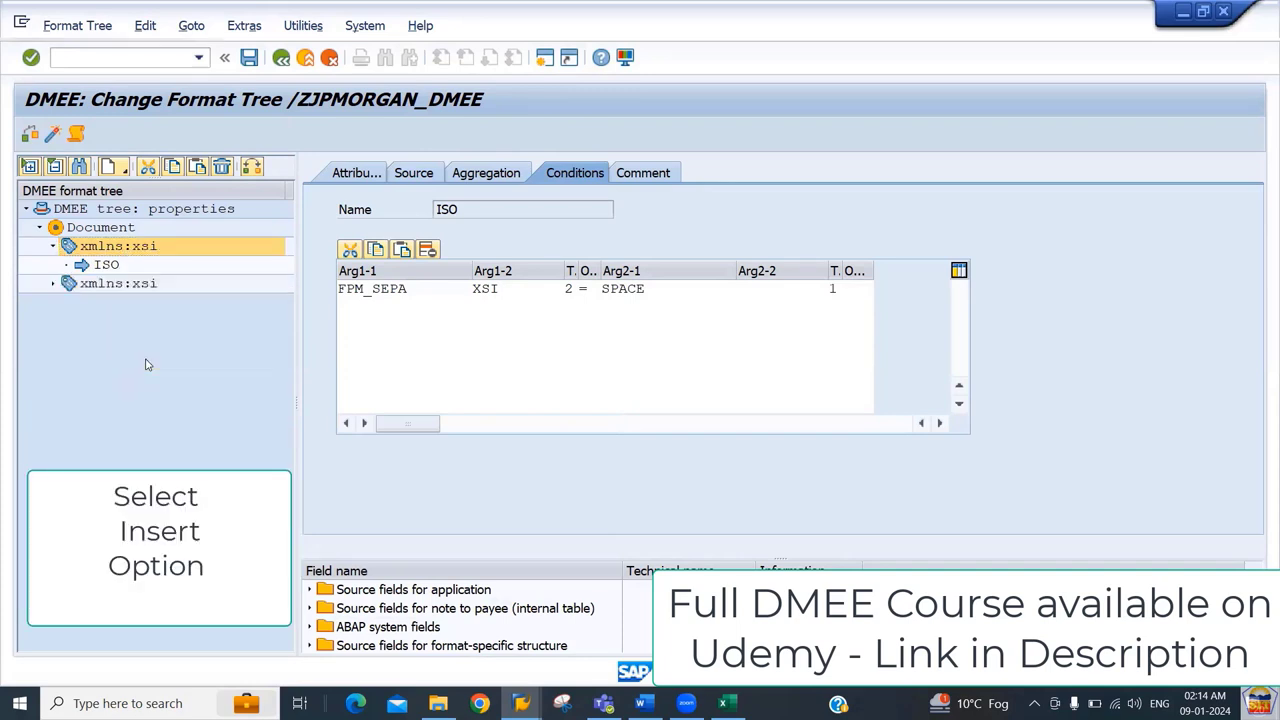
Step: Rename the copied attribute as xmlns and save the format tree
{"action": "left_click", "coordinate": [121, 285]}
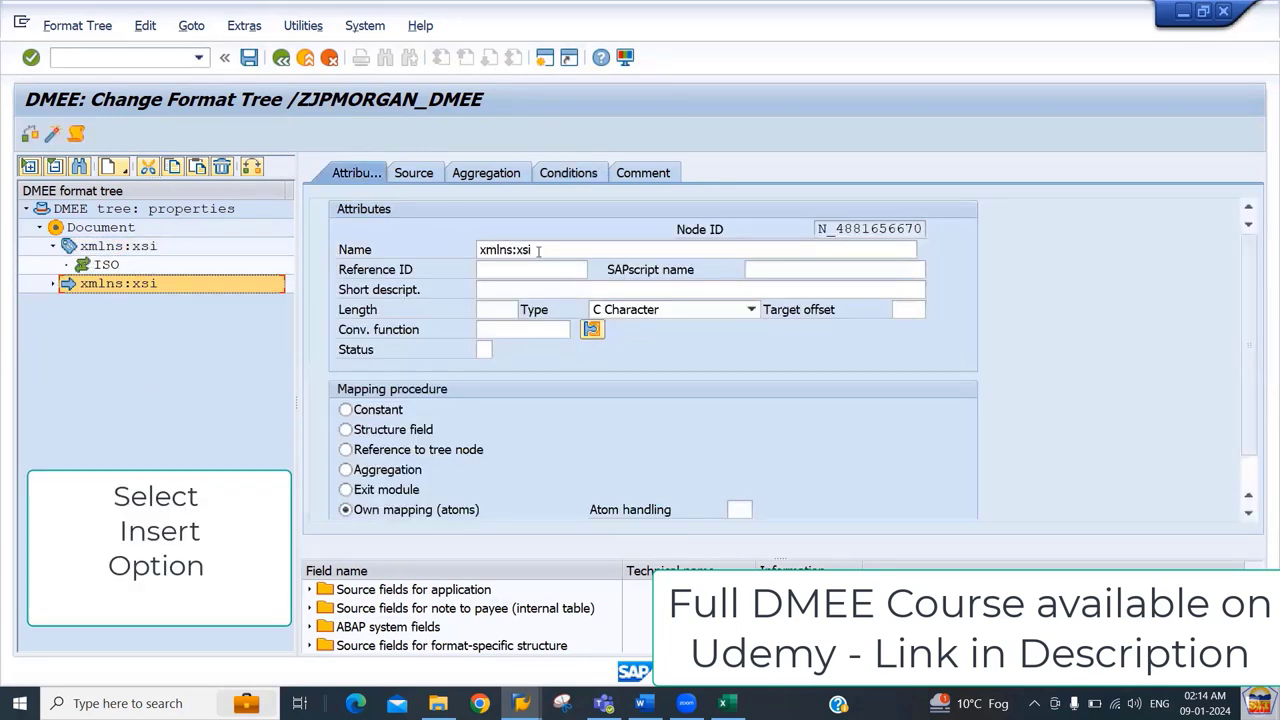
{"action": "left_click", "coordinate": [550, 249]}
{"action": "key", "text": "BackSpace"}
{"action": "key", "text": "BackSpace"}
{"action": "key", "text": "BackSpace"}
{"action": "key", "text": "BackSpace"}
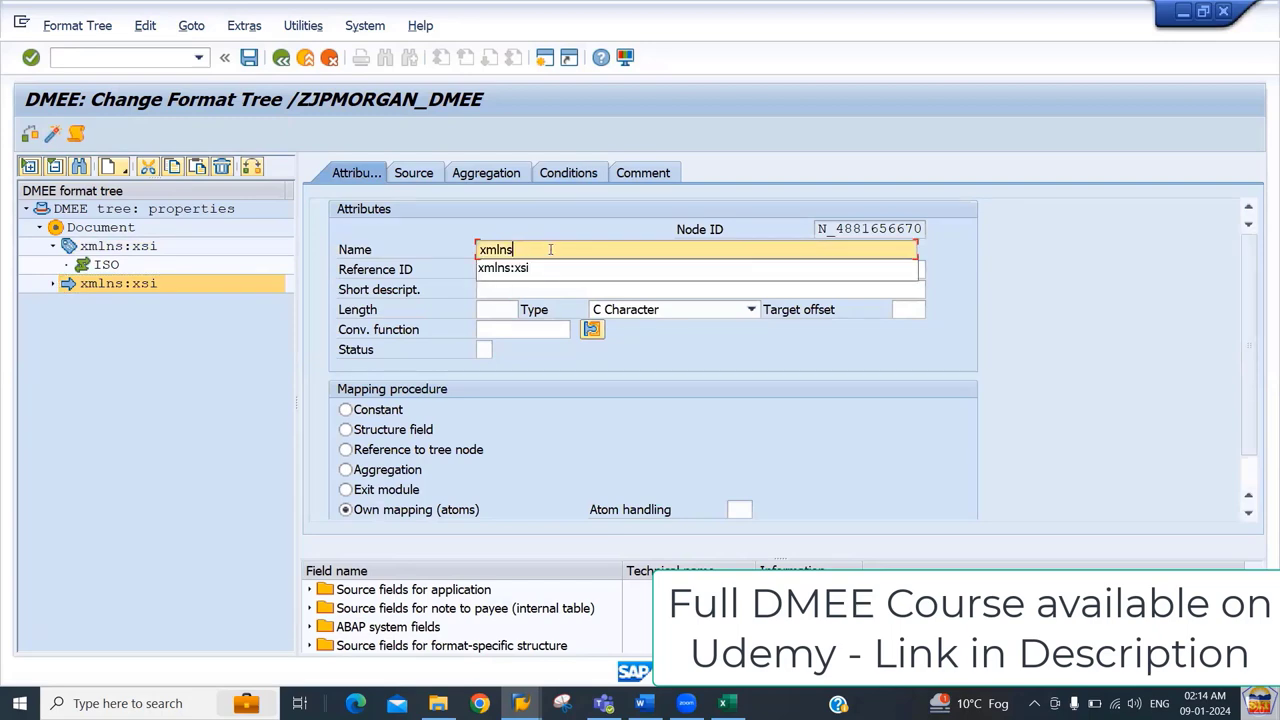
{"action": "key", "text": "Tab"}
{"action": "key", "text": "Tab"}
{"action": "key", "text": "Tab"}
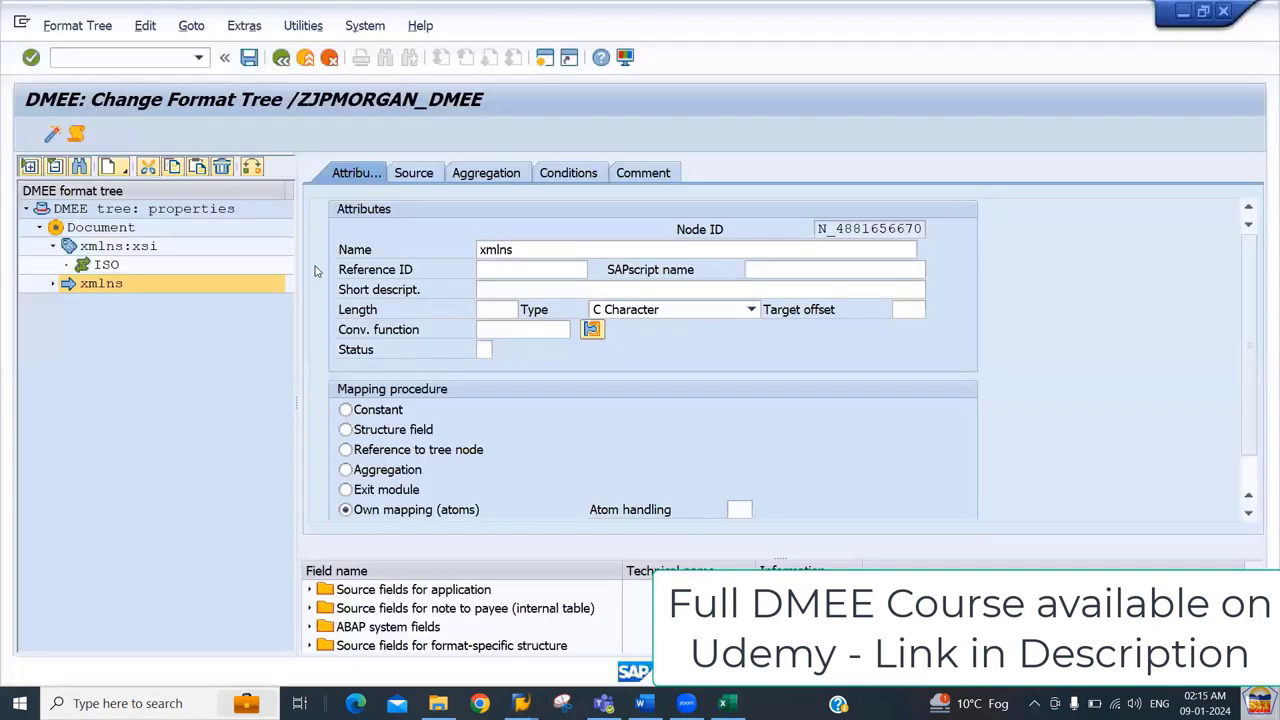
{"action": "left_click", "coordinate": [316, 271]}
{"action": "key", "text": "shift+End"}
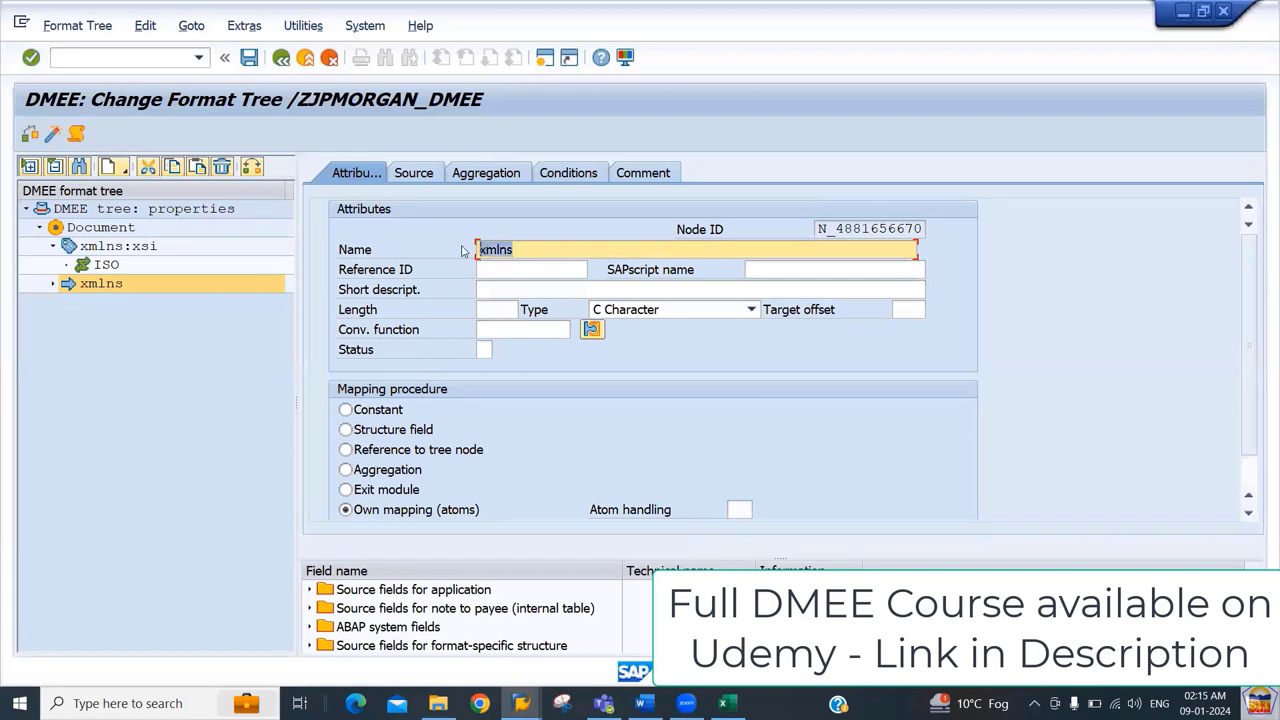
{"action": "left_click", "coordinate": [498, 311]}
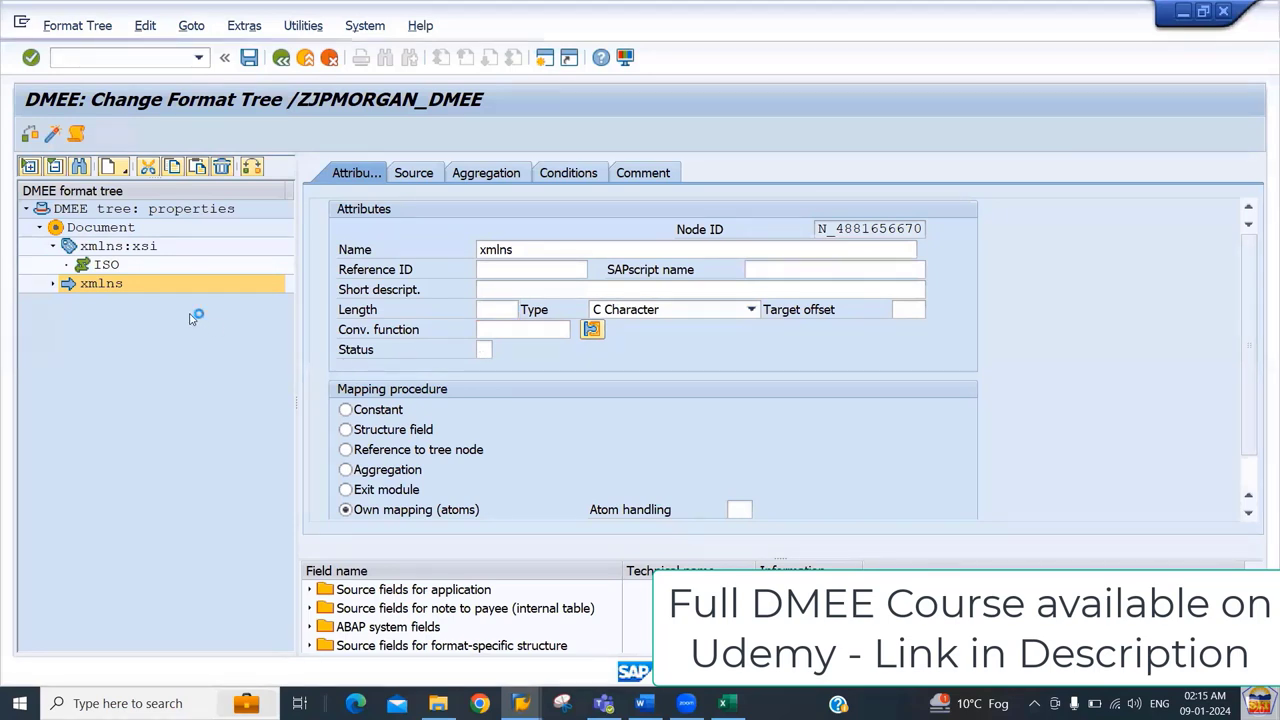
{"action": "key", "text": "ctrl+s"}
Step: Copy the ISO atom of the xmlns:xsi attribute and insert it into the xmlns attribute
{"action": "left_click", "coordinate": [106, 265]}
{"action": "right_click", "coordinate": [108, 267]}
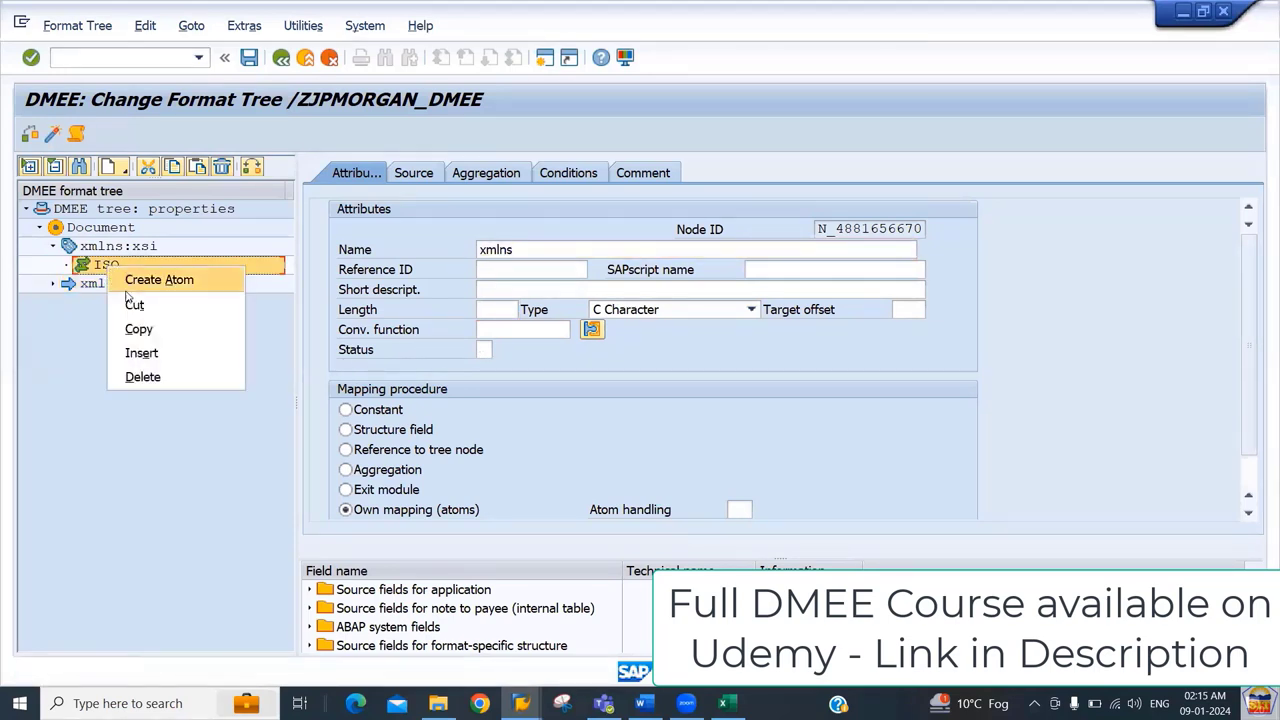
{"action": "left_click", "coordinate": [90, 266]}
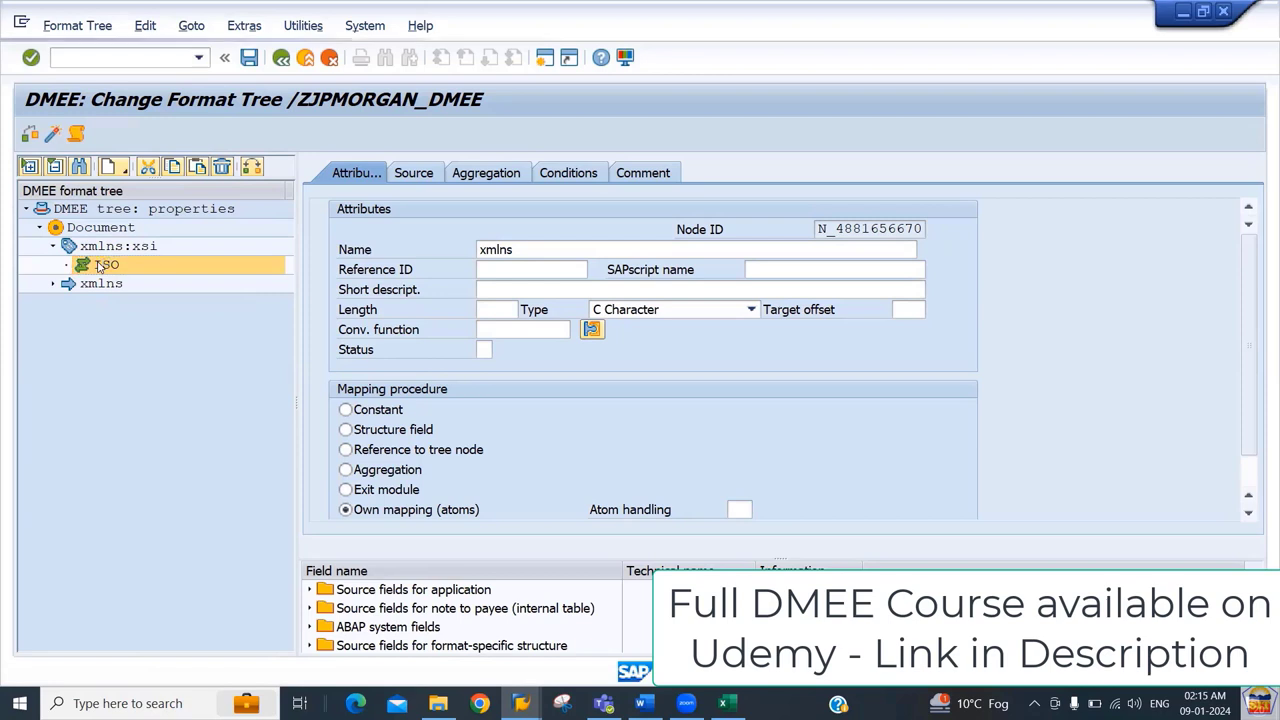
{"action": "right_click", "coordinate": [99, 266]}
{"action": "left_click", "coordinate": [129, 326]}
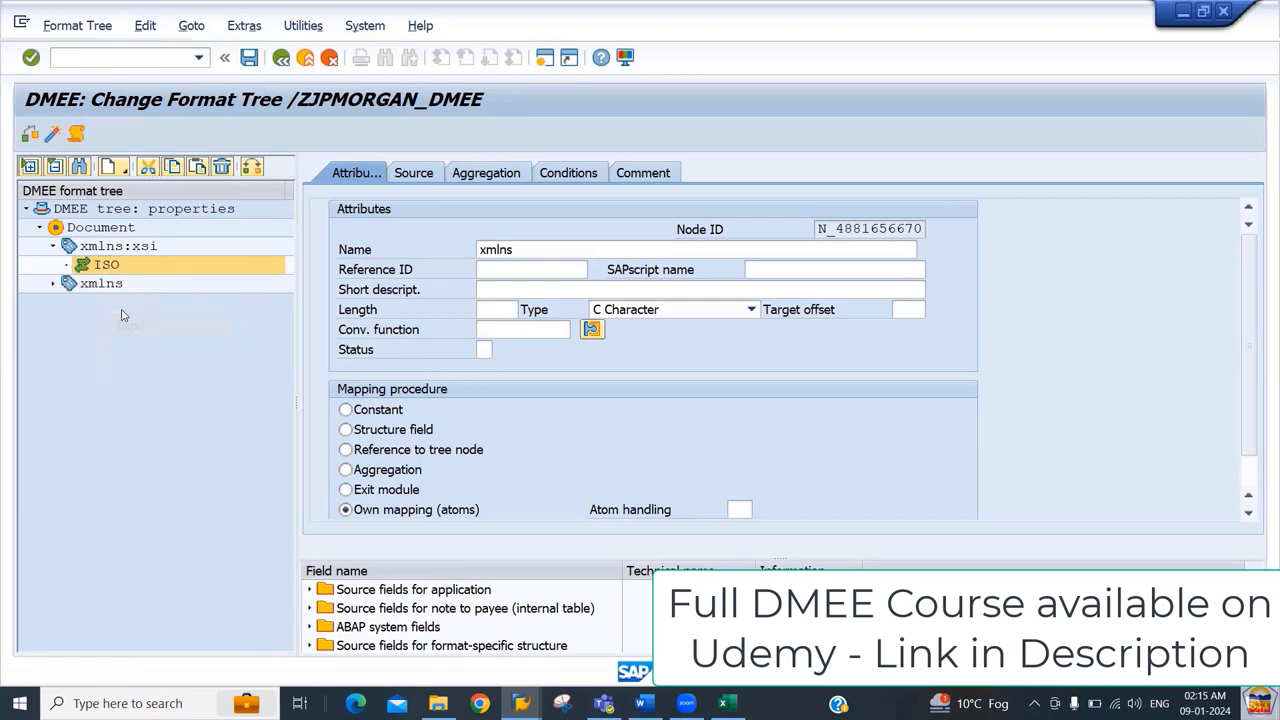
{"action": "left_click", "coordinate": [113, 286]}
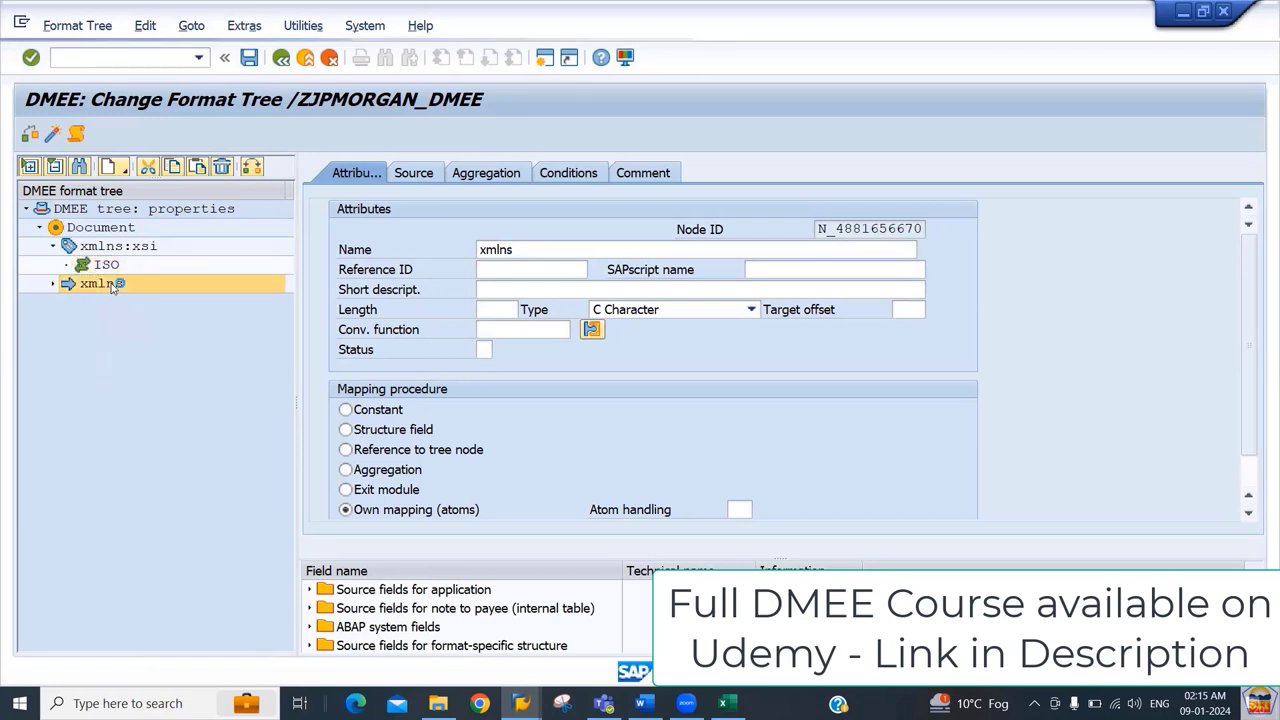
{"action": "right_click", "coordinate": [113, 287]}
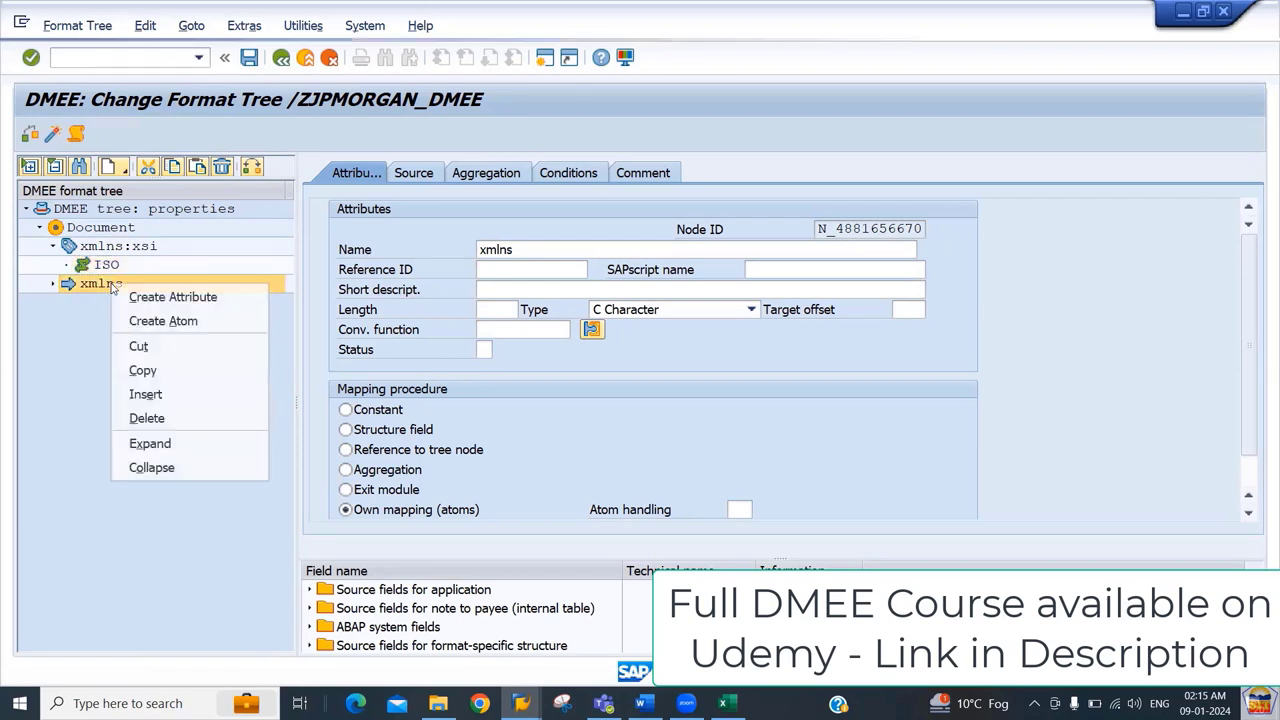
{"action": "left_click", "coordinate": [153, 394]}
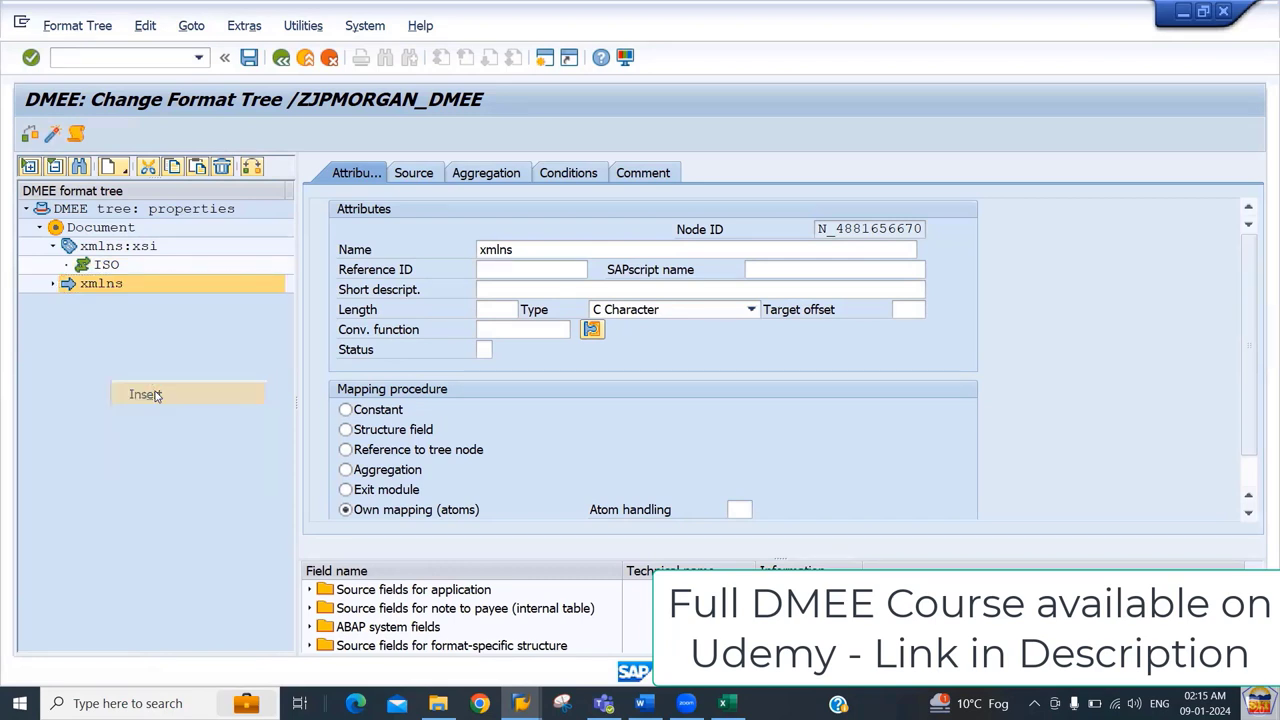
Step: Expand the xmlns attribute and delete the second, duplicate ISO atom beneath it
{"action": "left_click", "coordinate": [53, 284]}
{"action": "left_click", "coordinate": [98, 322]}
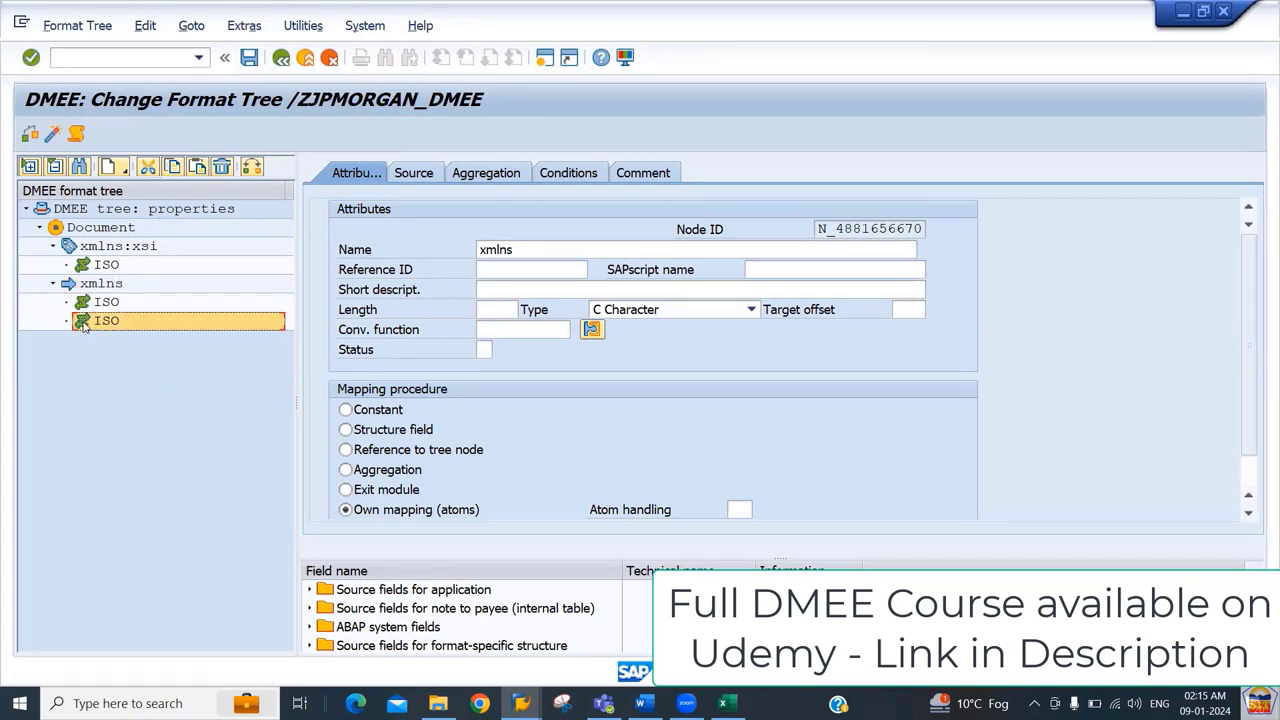
{"action": "double_click", "coordinate": [85, 322]}
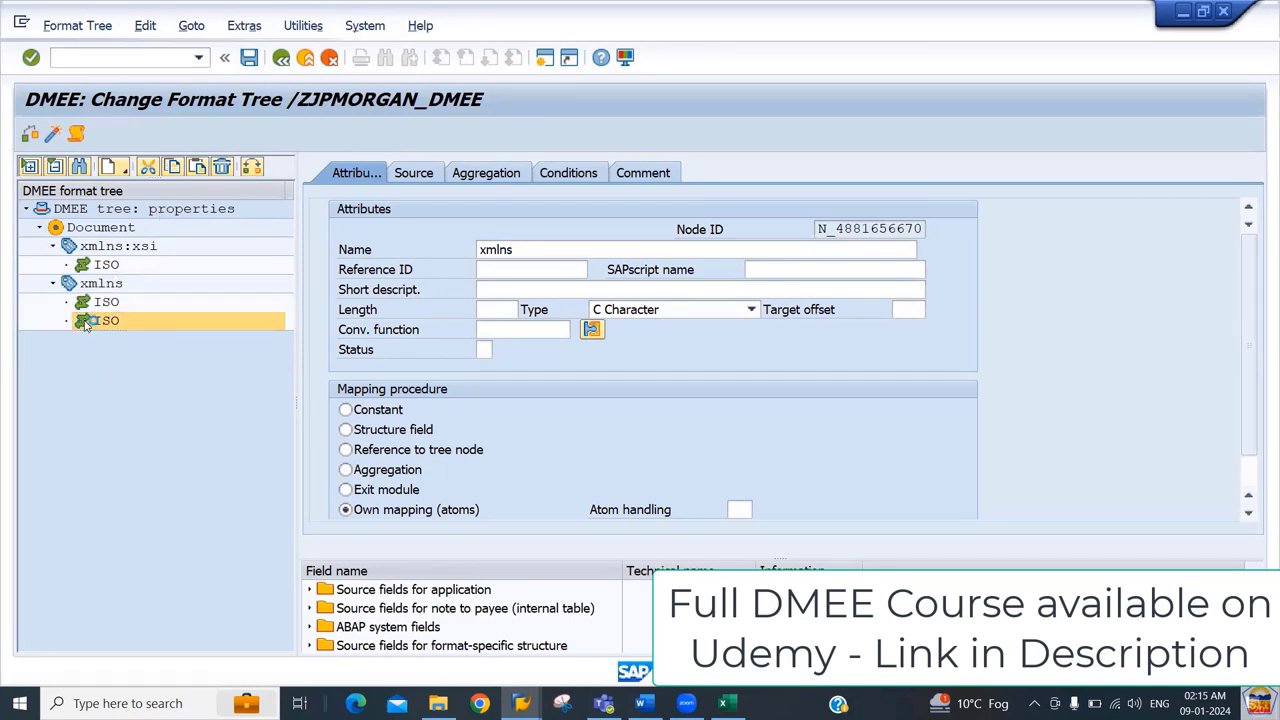
{"action": "left_click", "coordinate": [222, 167]}
Step: Open the ISO atom under xmlns and compare its name, length, type and mapping procedure with row 26 of the Excel specification
{"action": "left_click", "coordinate": [112, 304]}
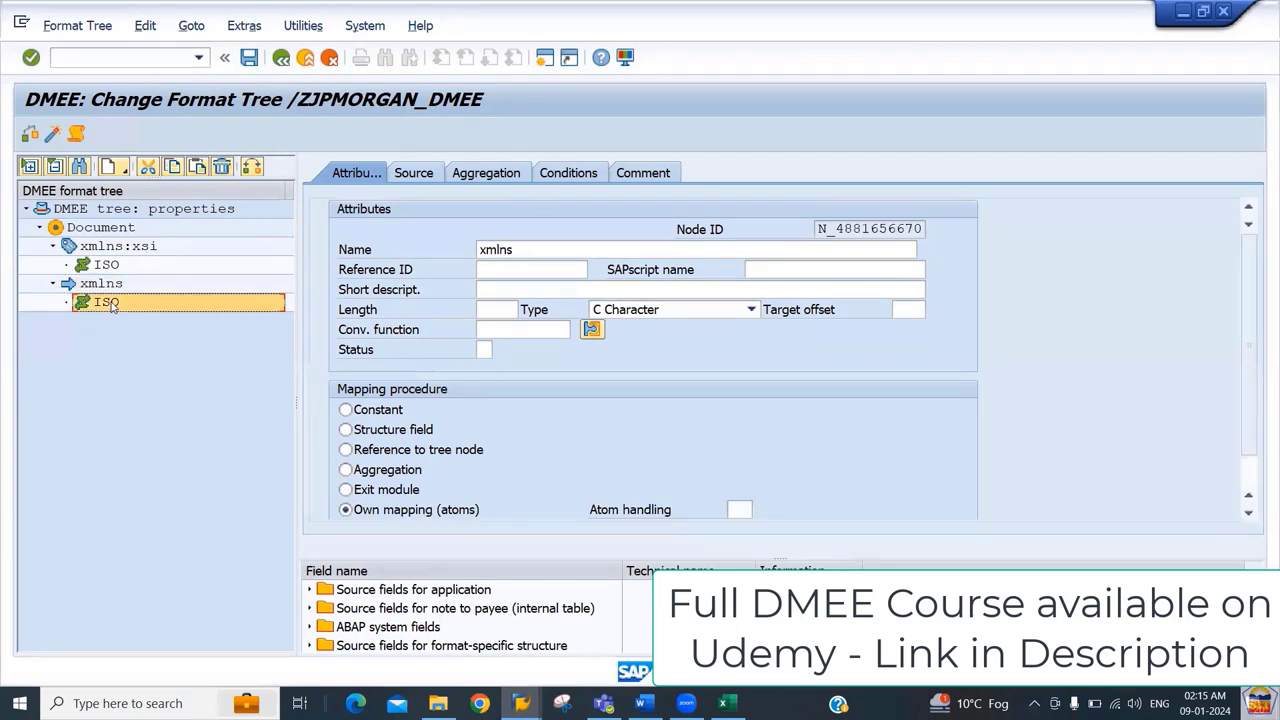
{"action": "double_click", "coordinate": [112, 303]}
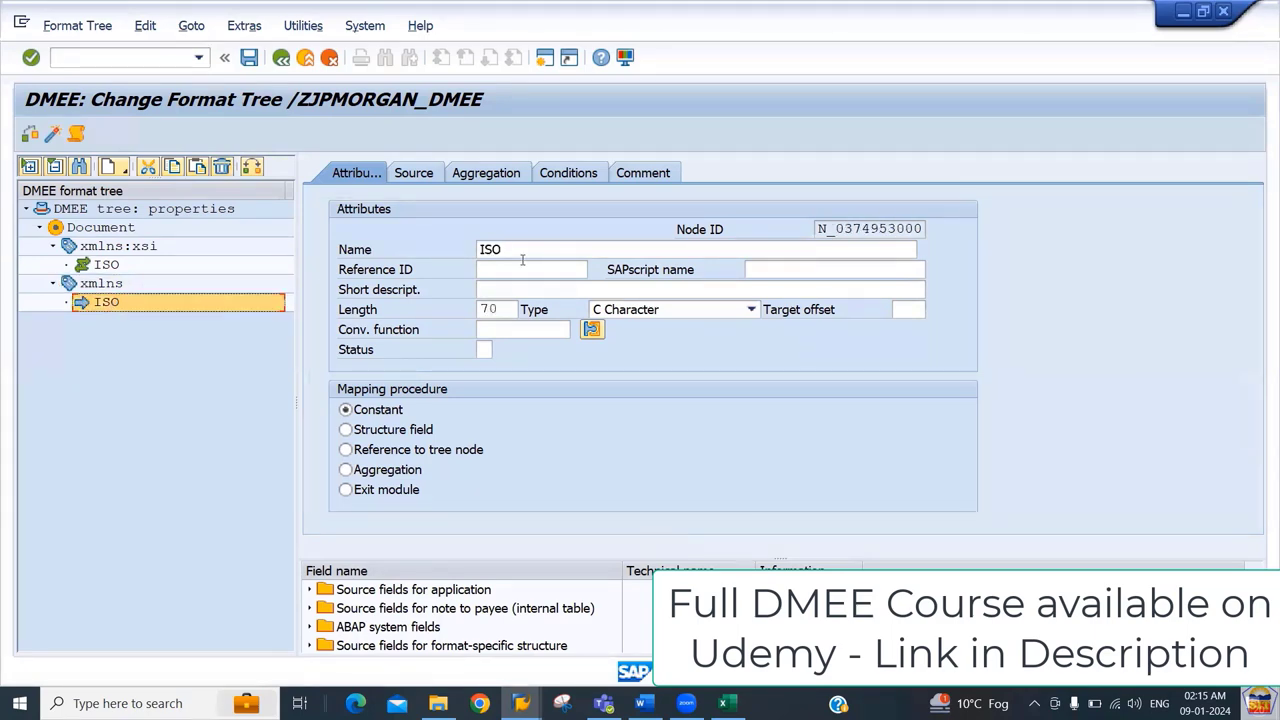
{"action": "key", "text": "alt+Tab"}
{"action": "key", "text": "Right"}
{"action": "key", "text": "Right"}
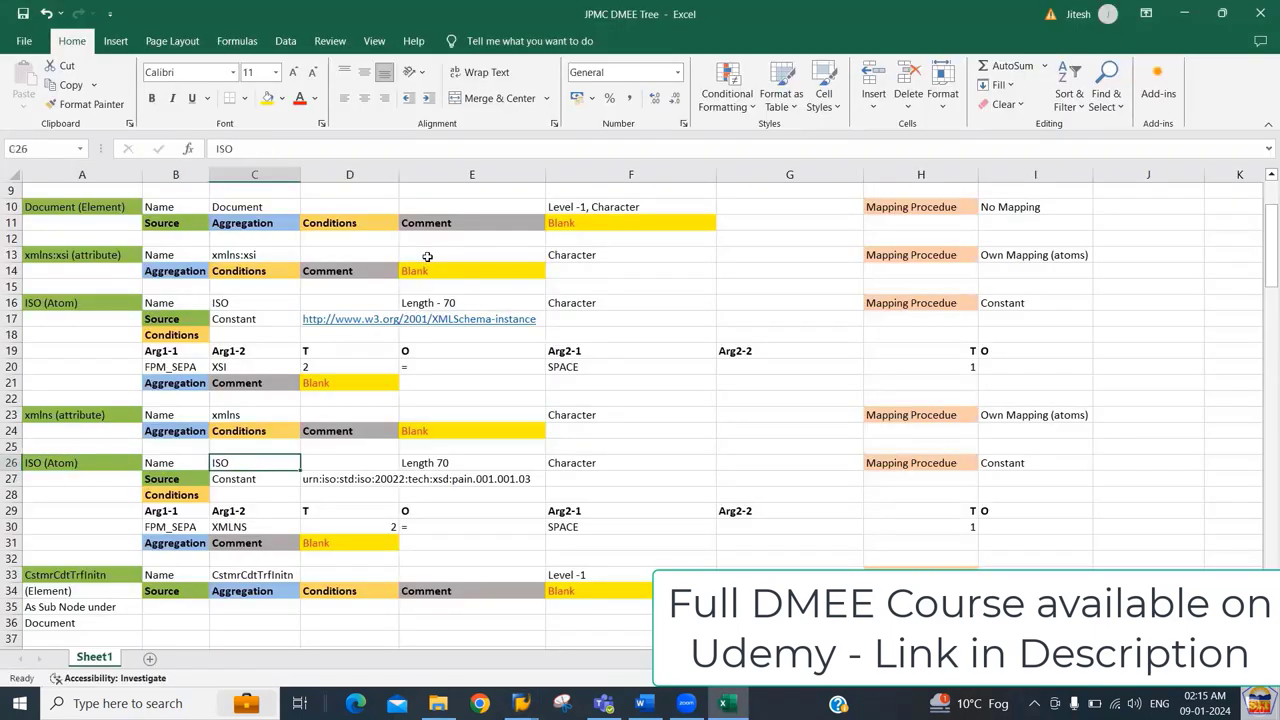
{"action": "key", "text": "alt+Tab"}
{"action": "key", "text": "Down"}
{"action": "key", "text": "Down"}
{"action": "key", "text": "Down"}
{"action": "key", "text": "Down"}
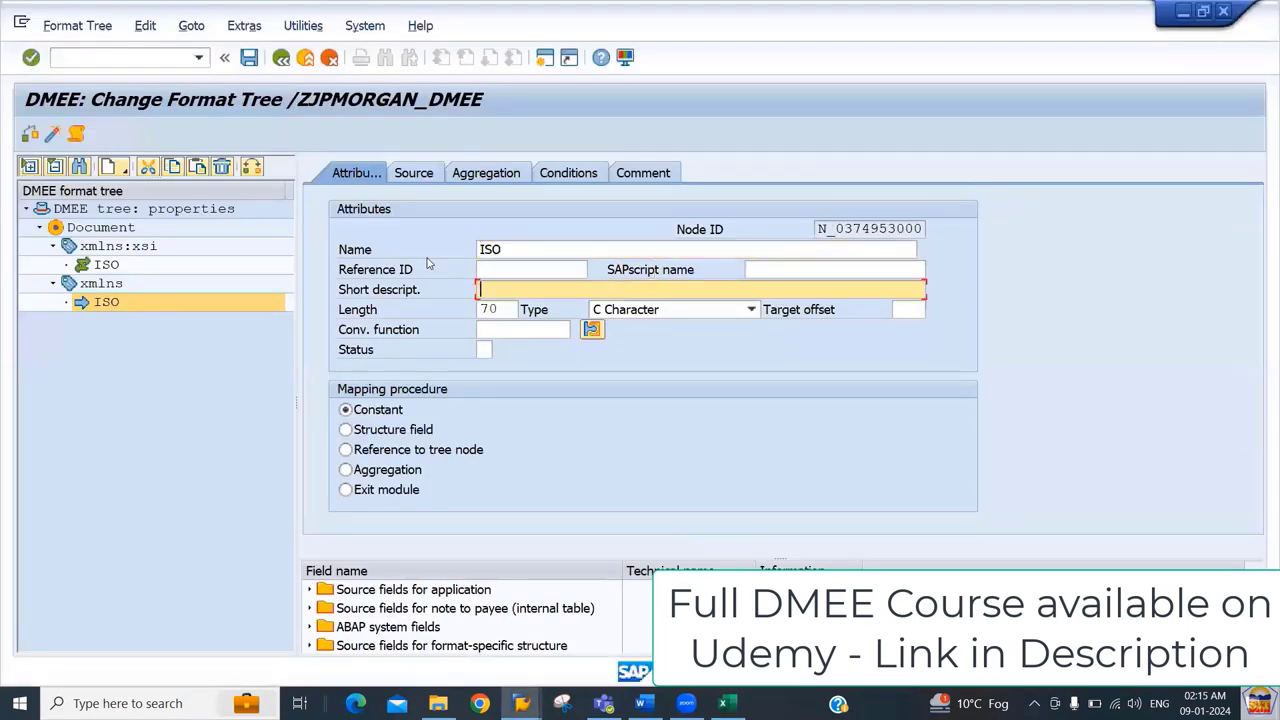
{"action": "key", "text": "Tab"}
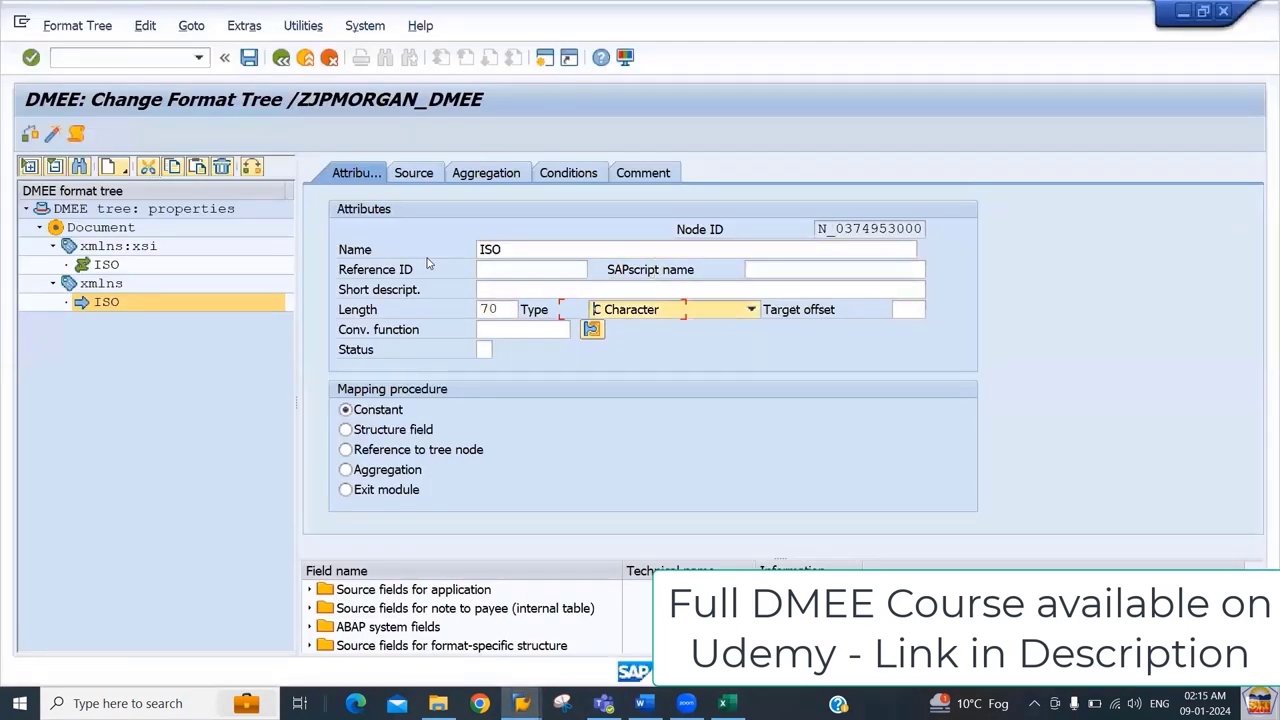
{"action": "key", "text": "alt+Tab"}
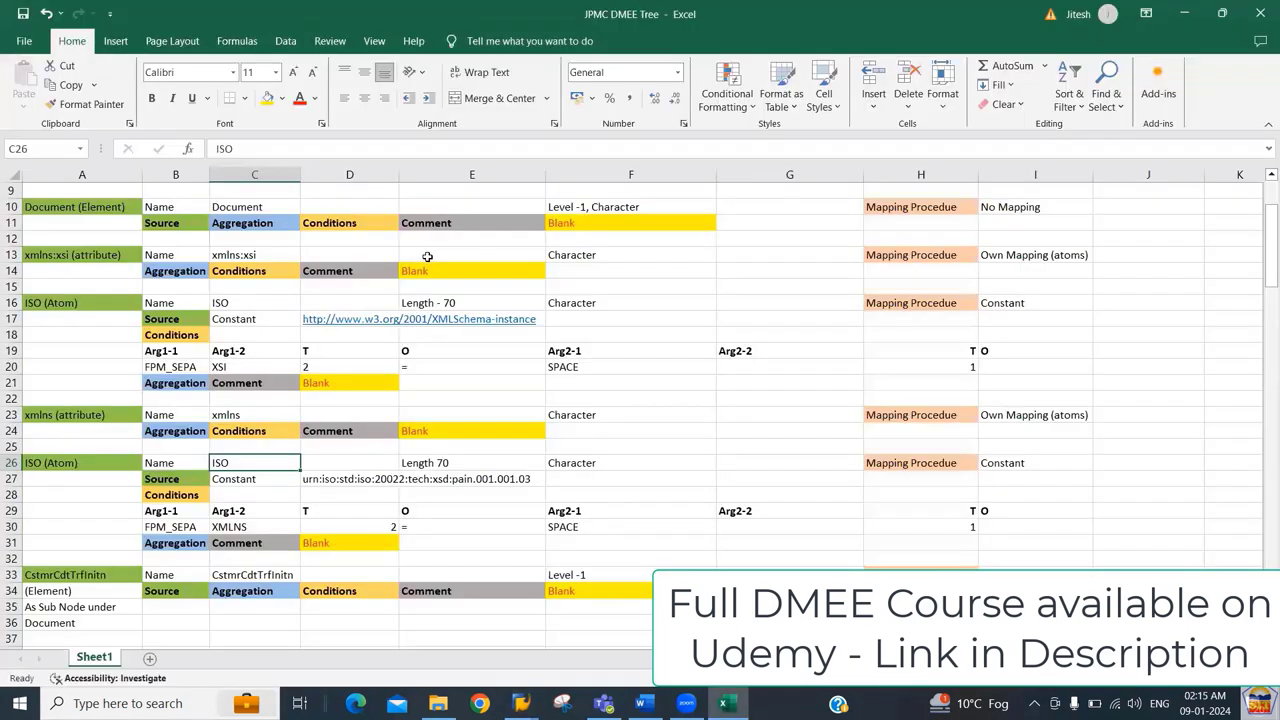
{"action": "key", "text": "Right"}
{"action": "key", "text": "Right"}
{"action": "key", "text": "Right"}
{"action": "key", "text": "Right"}
{"action": "key", "text": "Right"}
{"action": "key", "text": "Right"}
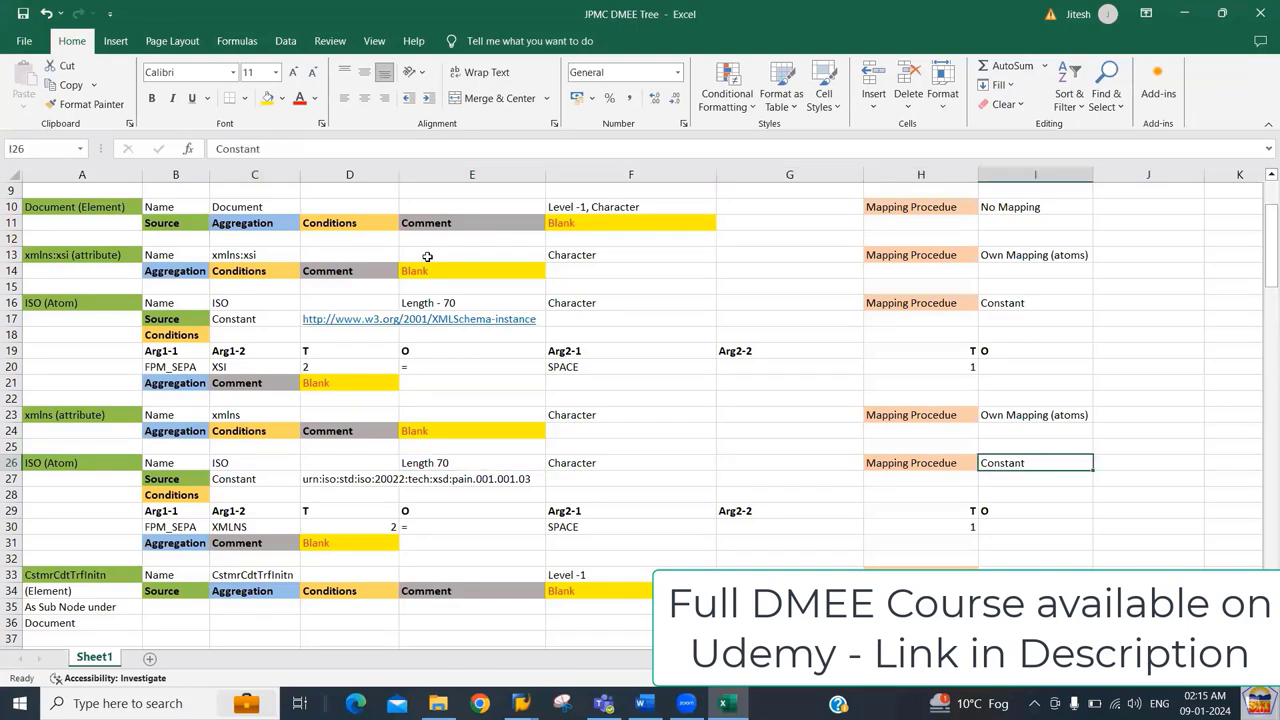
{"action": "key", "text": "alt+Tab"}
{"action": "key", "text": "alt+Tab"}
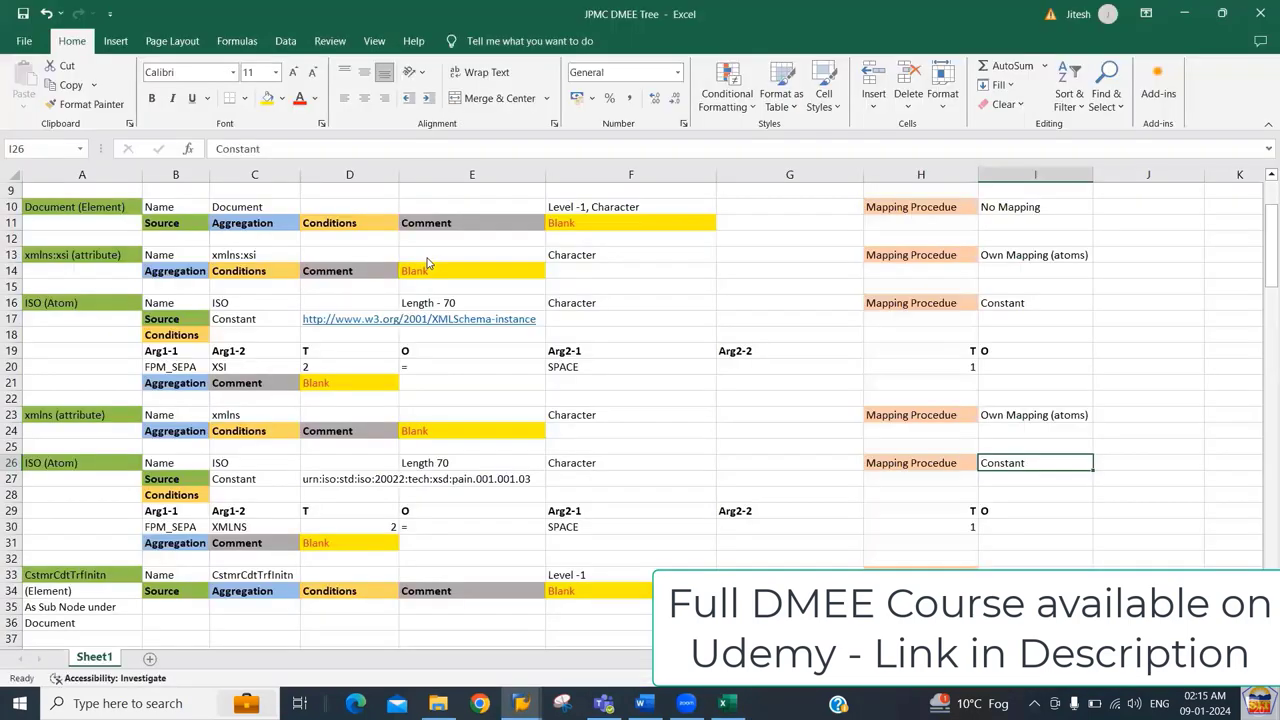
{"action": "key", "text": "alt+Tab"}
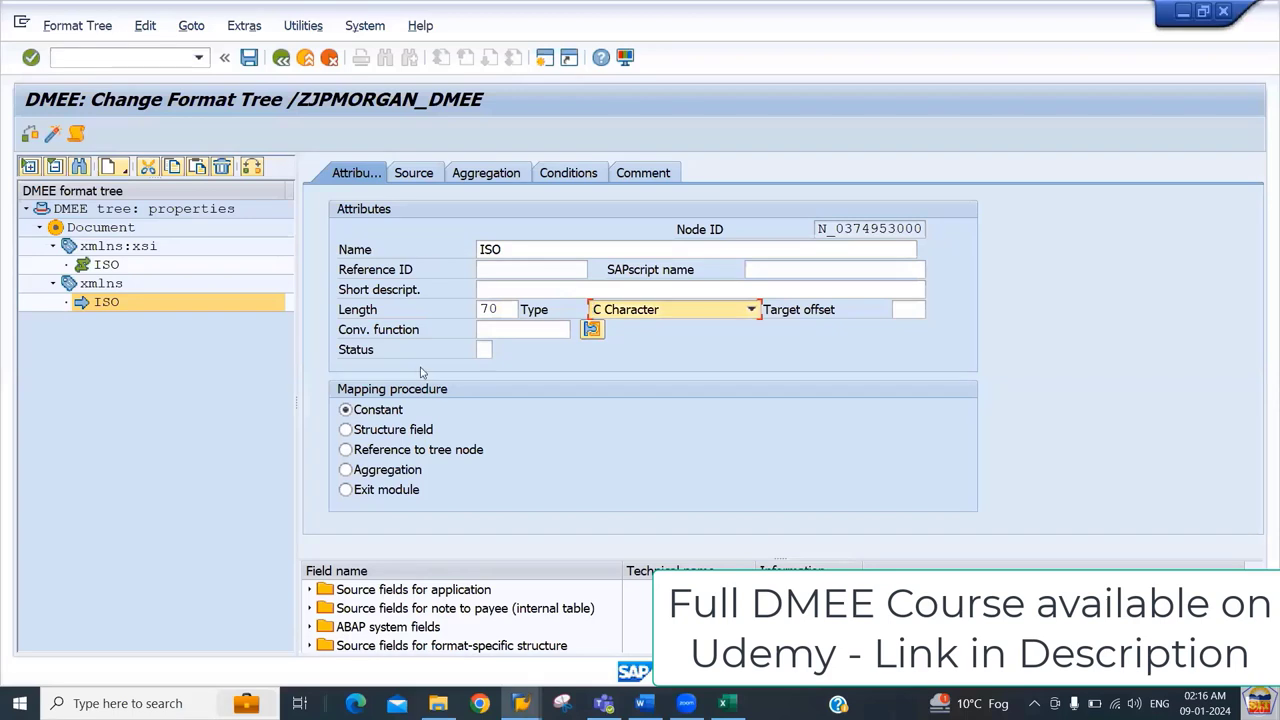
Step: Open the ISO atom's source settings, switch to Excel and copy the constant urn:iso:std:iso:20022:tech:xsd:pain.001.001.03 from cell D27
{"action": "left_click", "coordinate": [424, 176]}
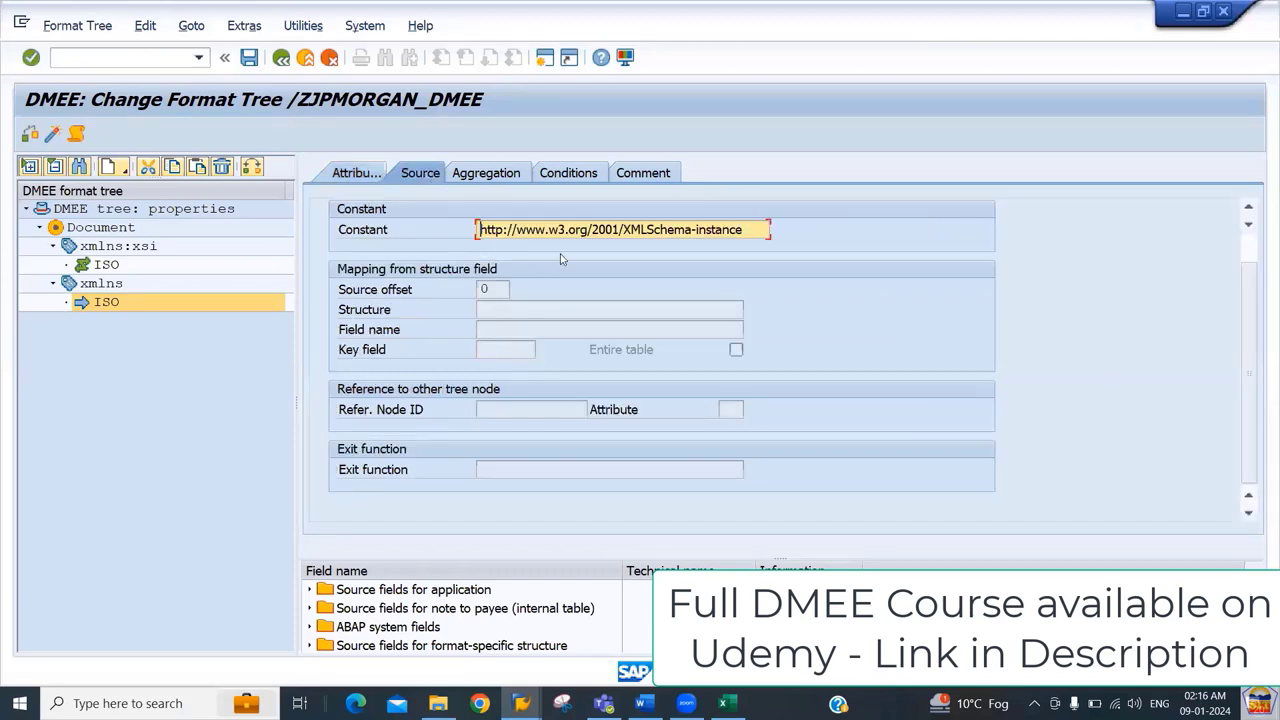
{"action": "key", "text": "alt+Tab"}
{"action": "key", "text": "Left"}
{"action": "key", "text": "Left"}
{"action": "key", "text": "Left"}
{"action": "key", "text": "Left"}
{"action": "key", "text": "Left"}
{"action": "key", "text": "Left"}
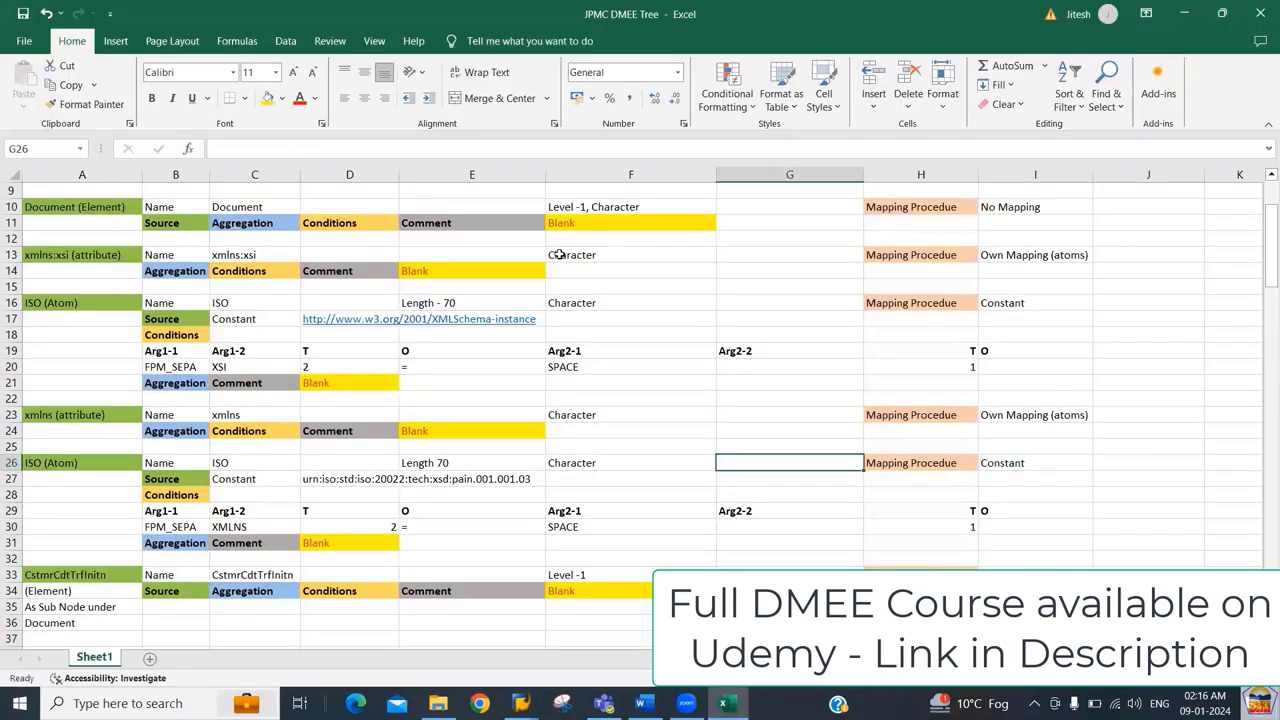
{"action": "key", "text": "Down"}
{"action": "key", "text": "Right"}
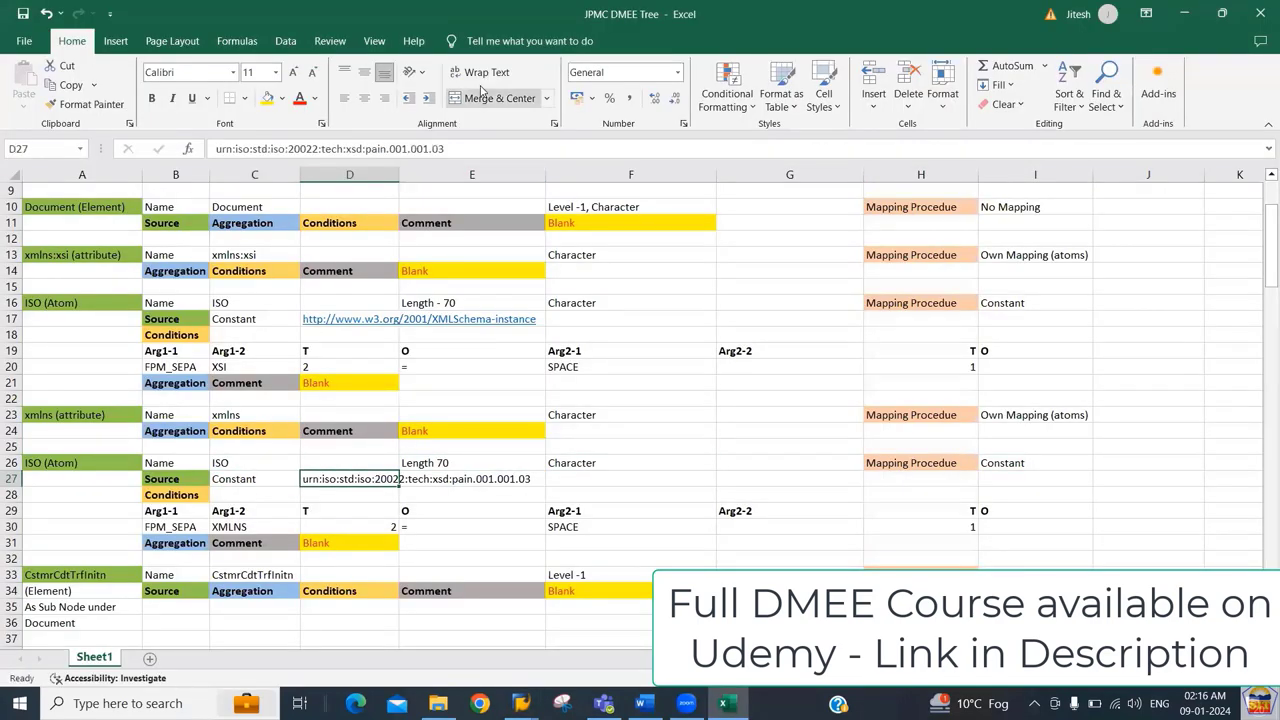
{"action": "left_click", "coordinate": [252, 148]}
{"action": "left_click_drag", "start_coordinate": [300, 148], "coordinate": [344, 148]}
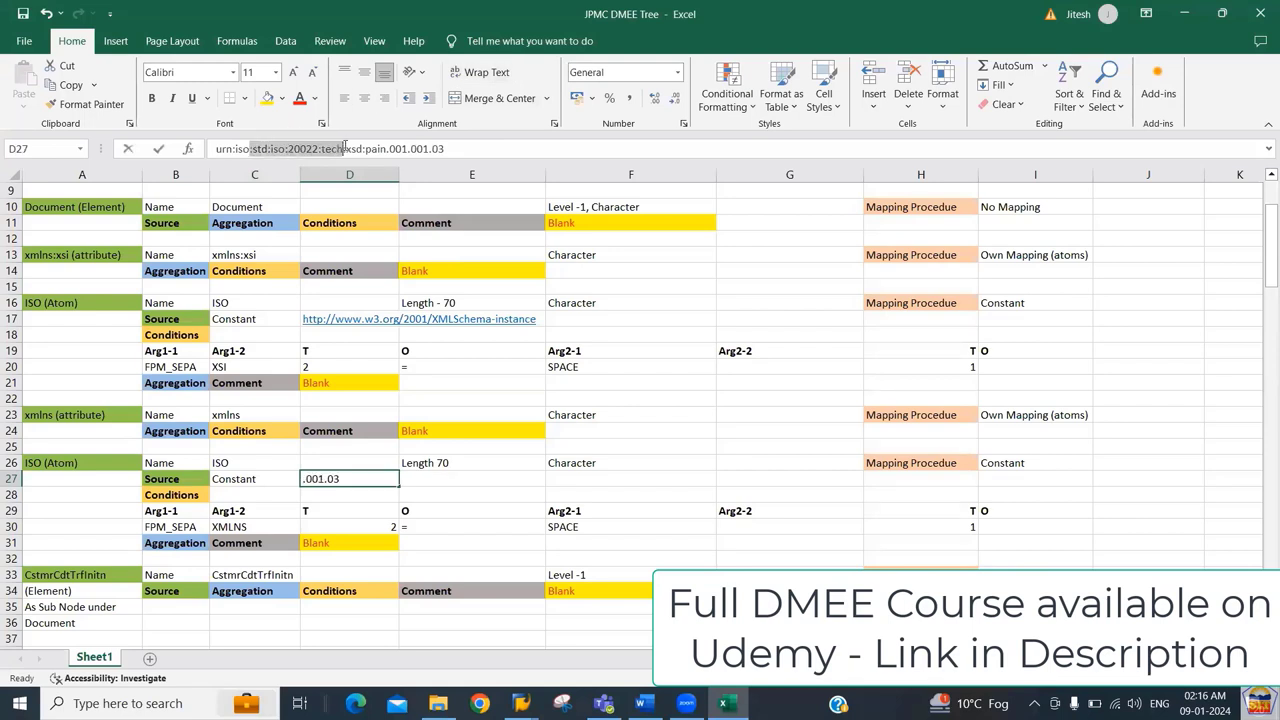
{"action": "left_click_drag", "start_coordinate": [453, 146], "coordinate": [366, 148]}
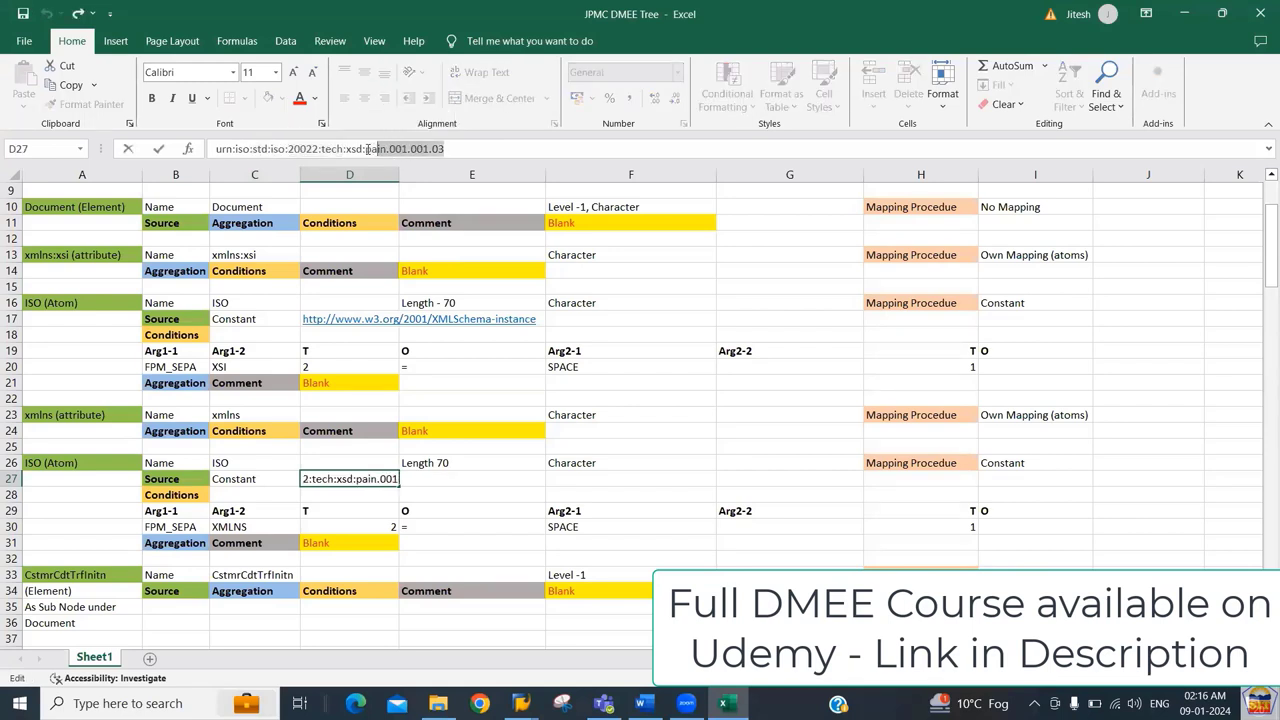
{"action": "left_click", "coordinate": [488, 152]}
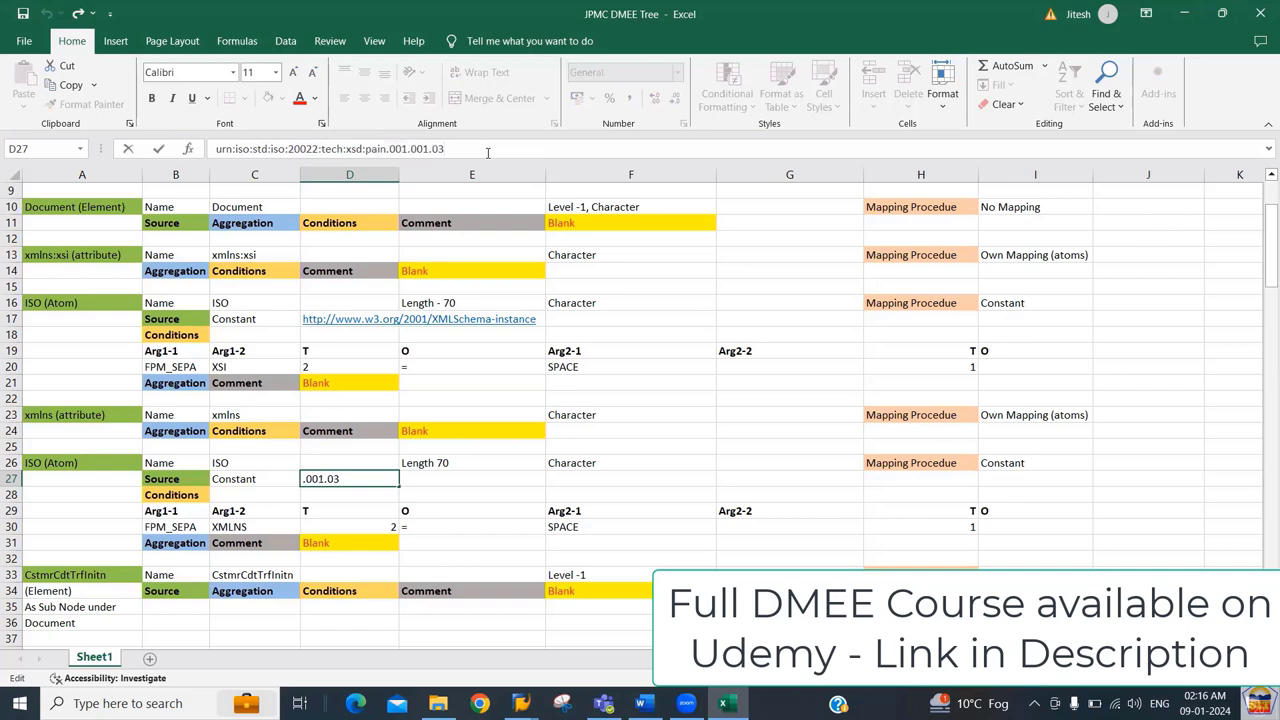
{"action": "key", "text": "ctrl+a"}
{"action": "key", "text": "ctrl+c"}
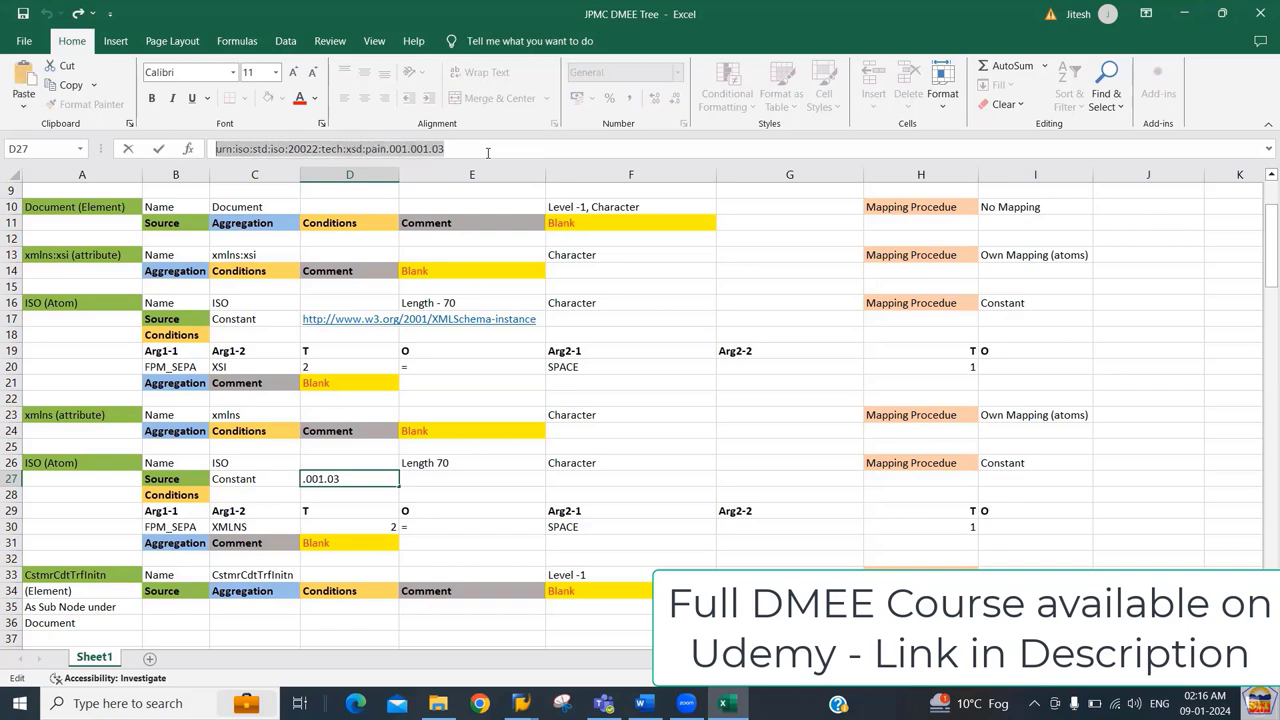
Step: Back in SAP, replace the source constant of the xmlns ISO atom with urn:iso:std:iso:20022:tech:xsd:pain.001.001.03
{"action": "key", "text": "alt+Tab"}
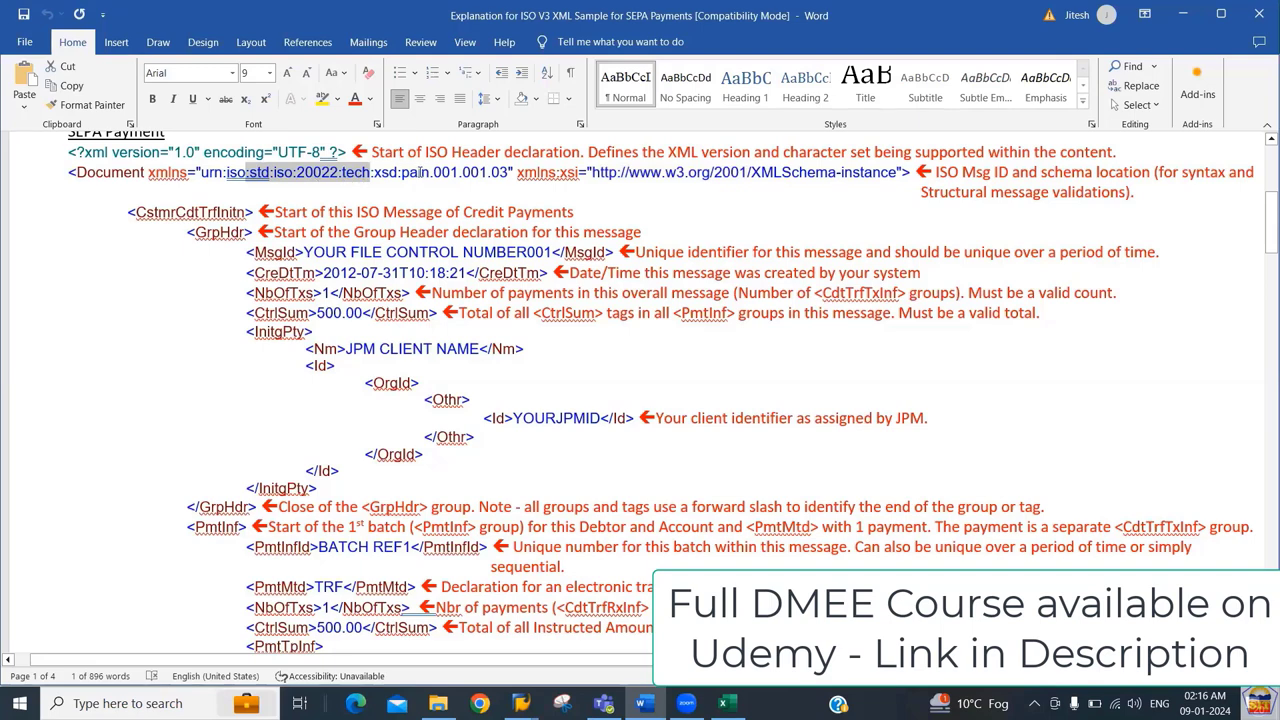
{"action": "key", "text": "alt+Tab"}
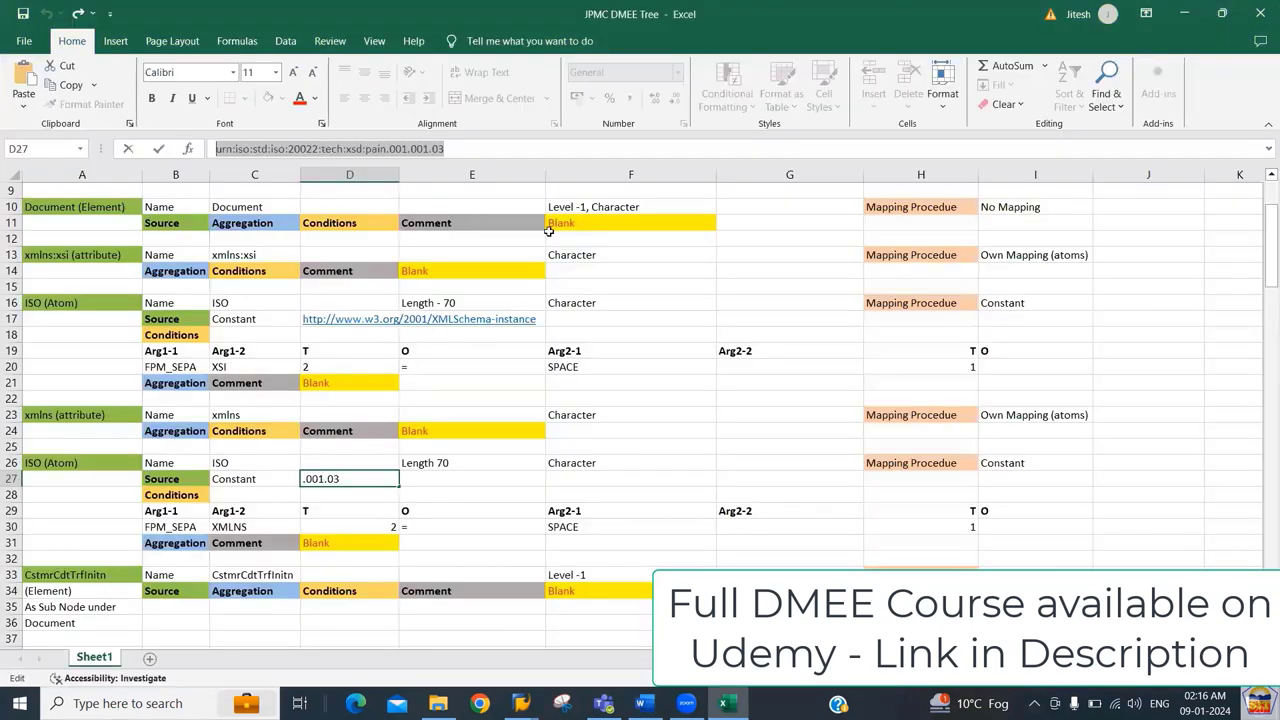
{"action": "key", "text": "alt+Tab"}
{"action": "key", "text": "alt+Tab"}
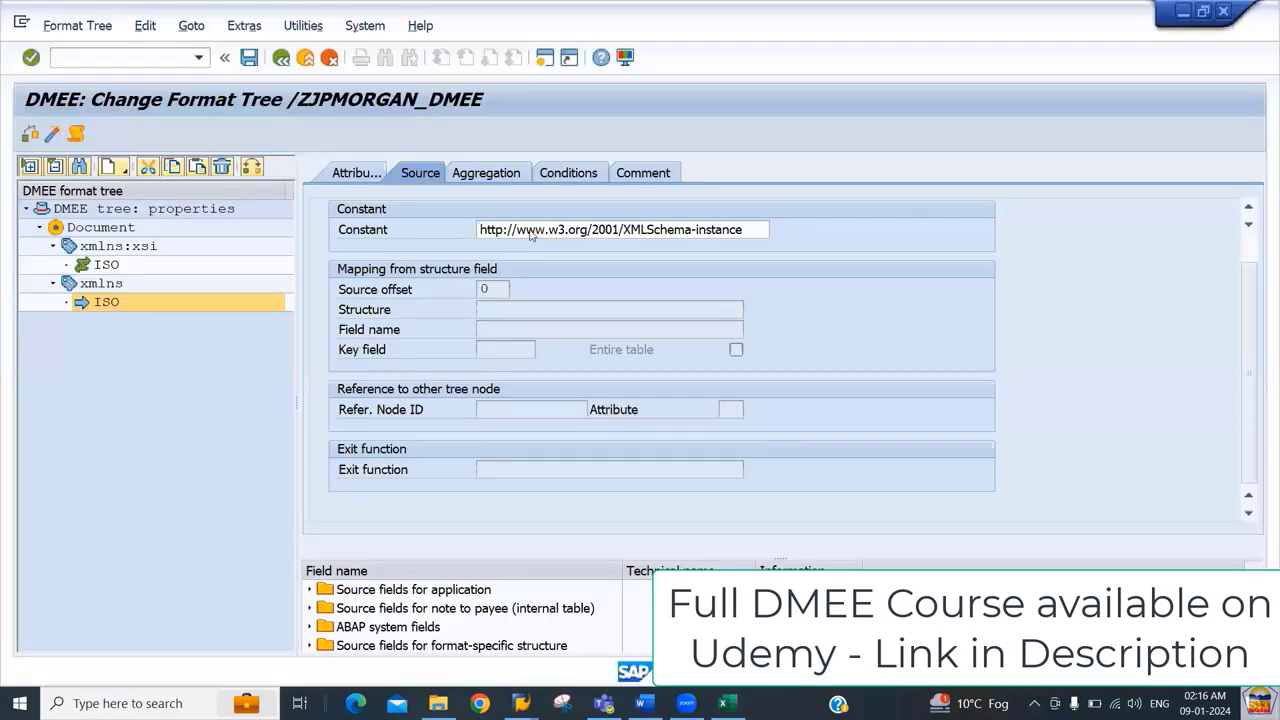
{"action": "left_click", "coordinate": [520, 229]}
{"action": "key", "text": "ctrl+a"}
{"action": "key", "text": "ctrl+v"}
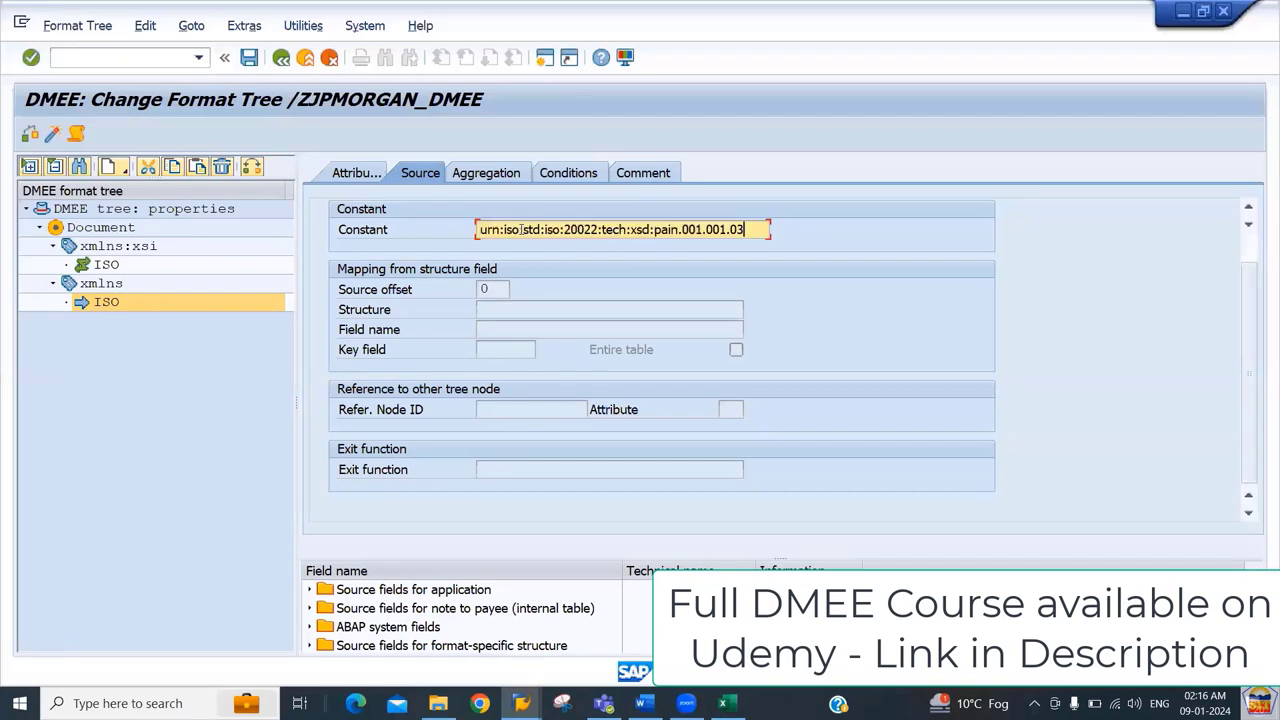
Step: In the ISO atom's condition, set Arg1-2 to XMLNS, then review its source and attributes
{"action": "left_click", "coordinate": [570, 179]}
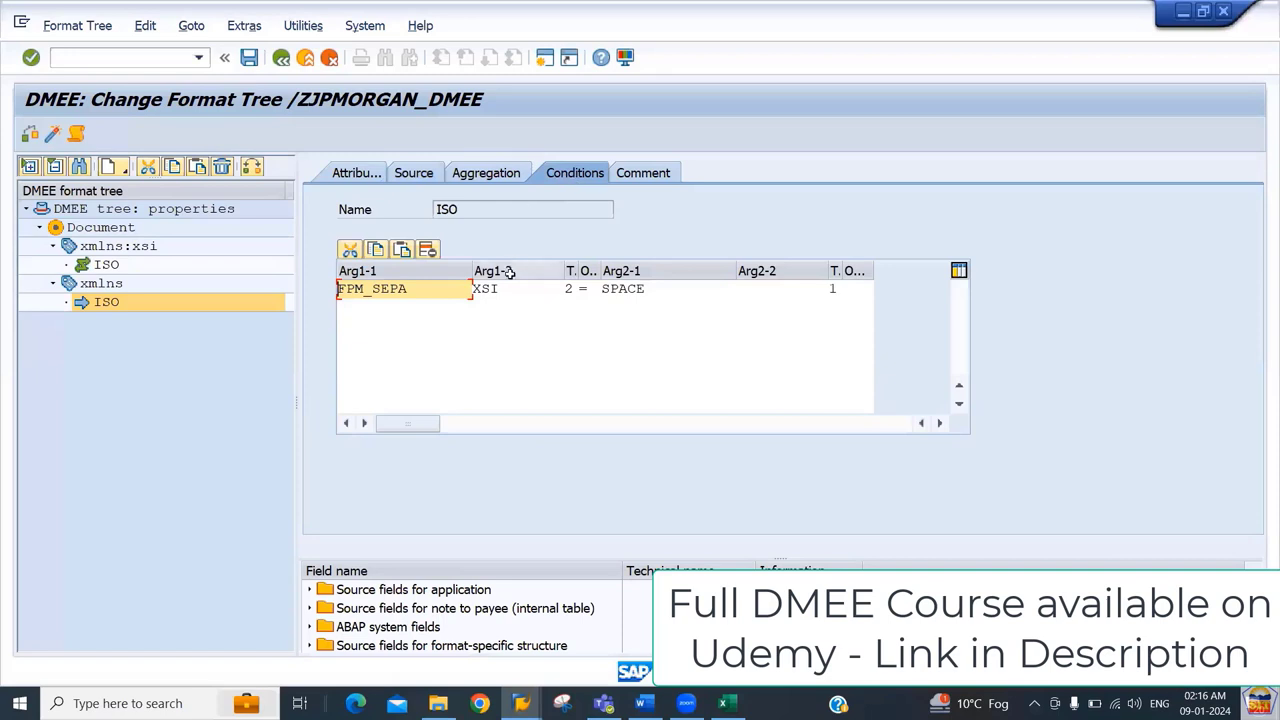
{"action": "left_click", "coordinate": [508, 287]}
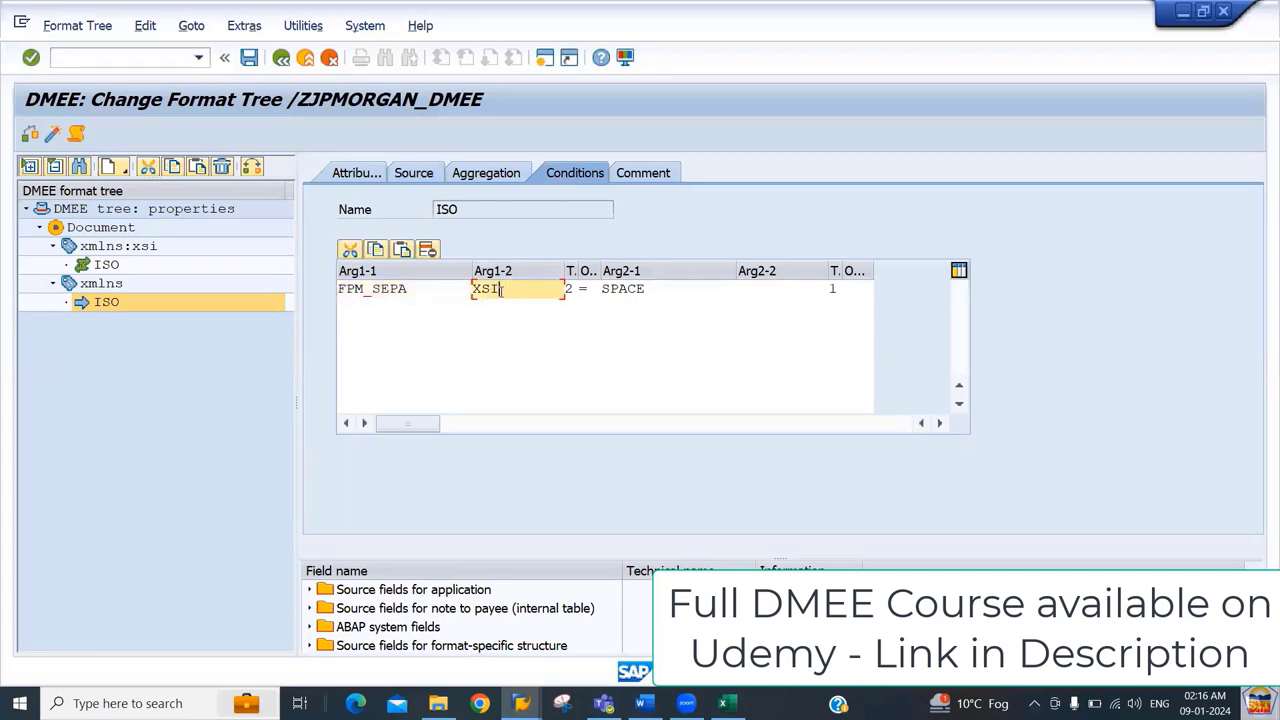
{"action": "key", "text": "BackSpace"}
{"action": "key", "text": "BackSpace"}
{"action": "key", "text": "BackSpace"}
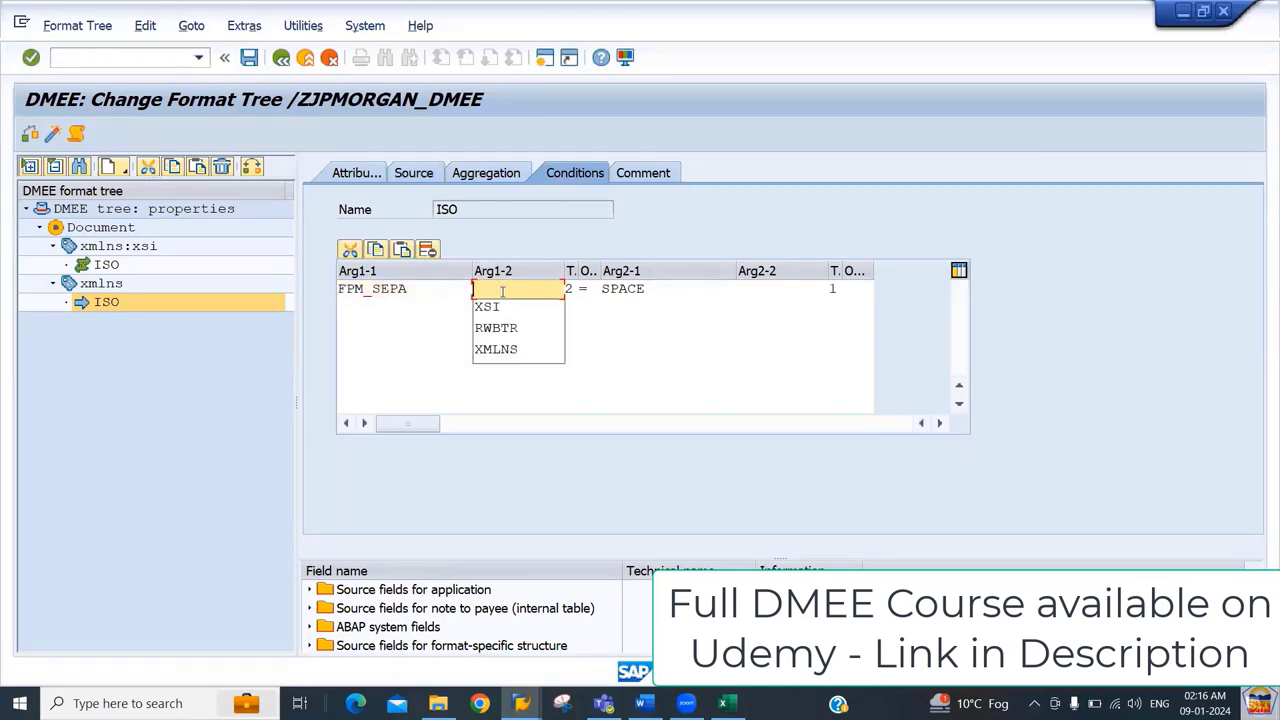
{"action": "key", "text": "Down"}
{"action": "key", "text": "Down"}
{"action": "key", "text": "Down"}
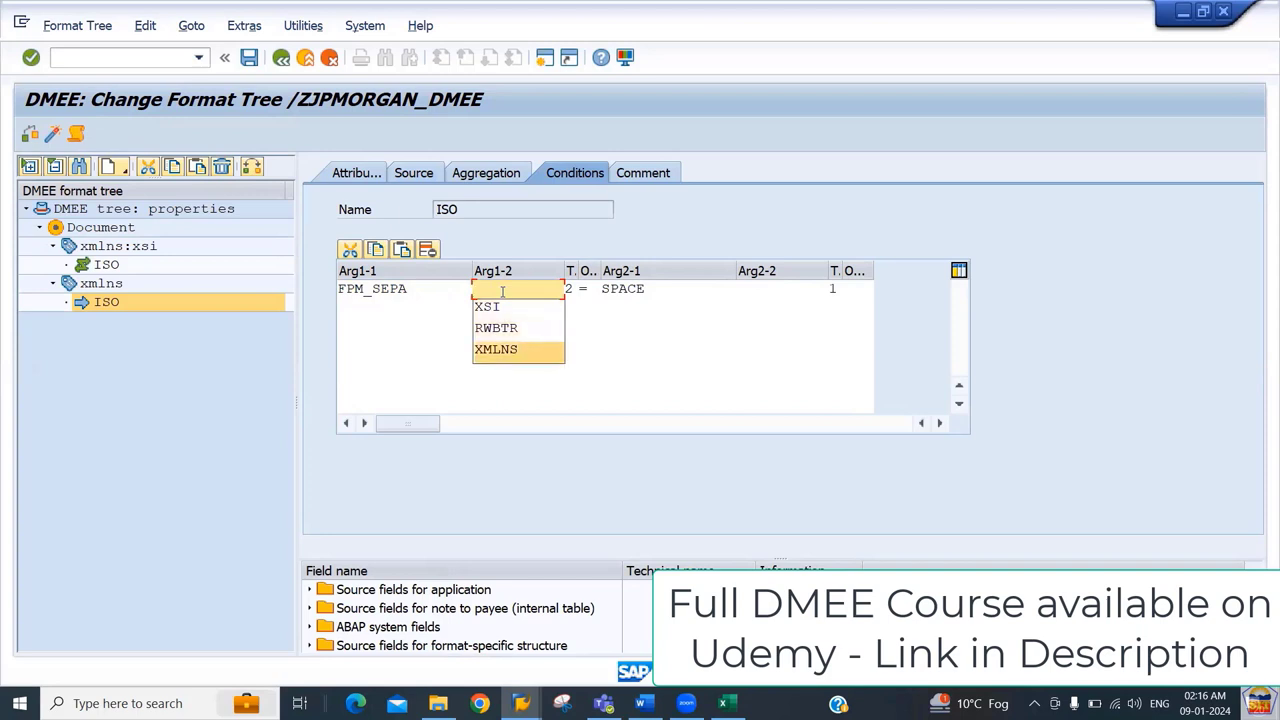
{"action": "key", "text": "Return"}
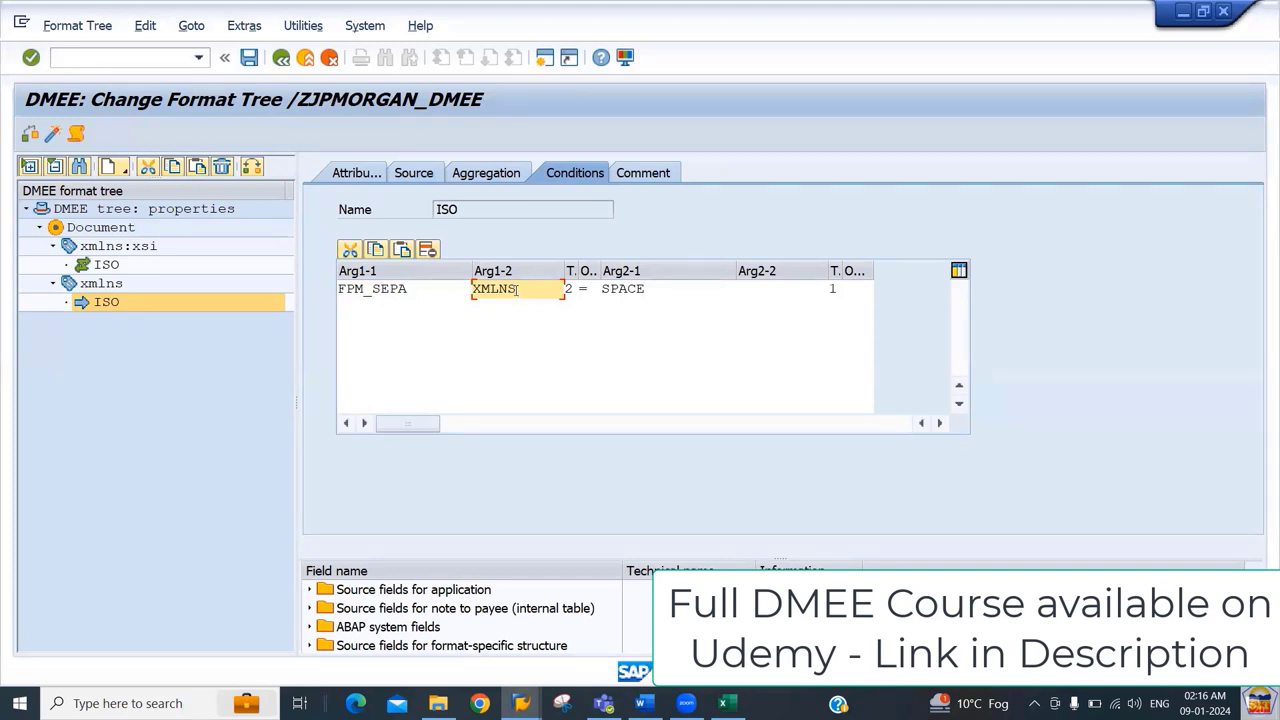
{"action": "double_click", "coordinate": [498, 288]}
{"action": "left_click", "coordinate": [832, 288]}
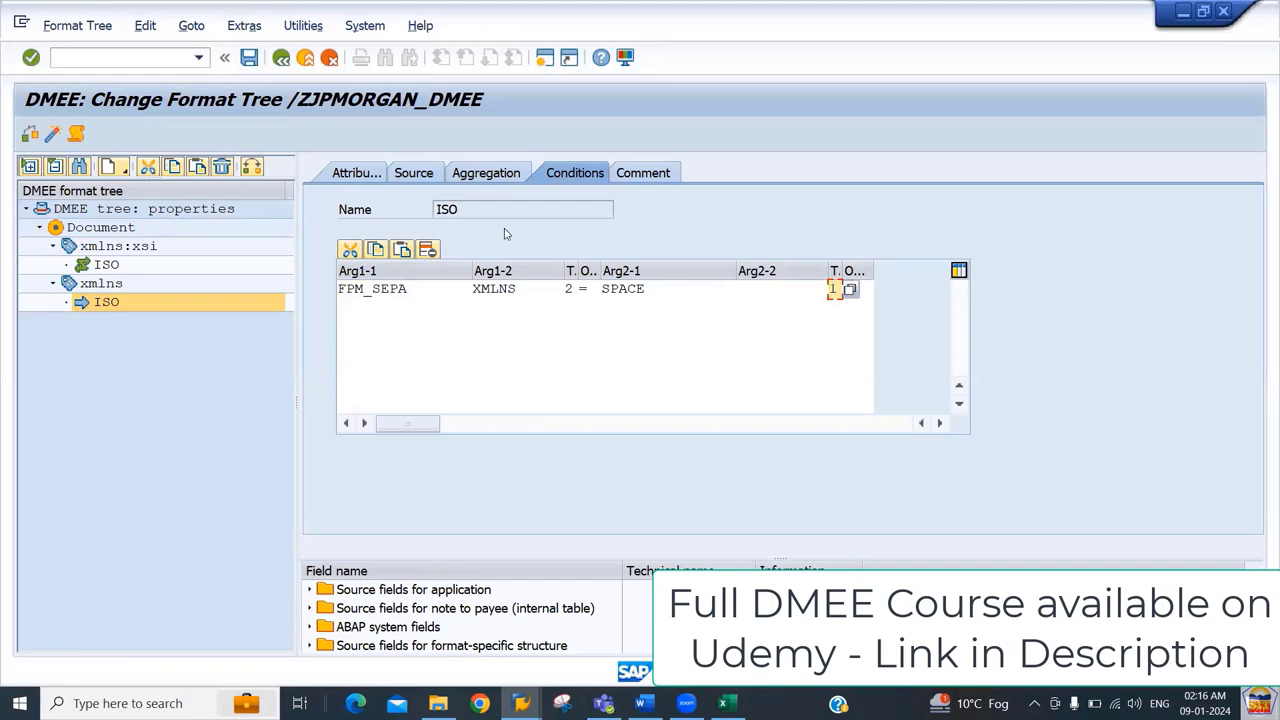
{"action": "left_click", "coordinate": [410, 174]}
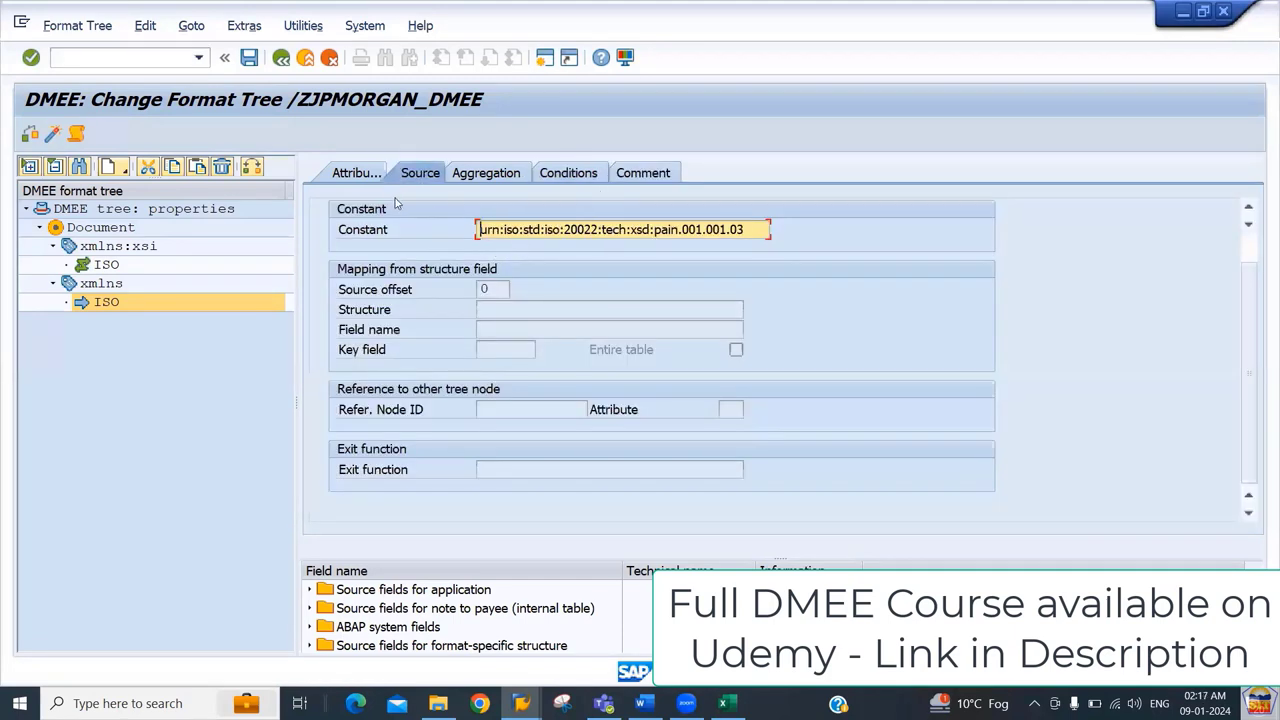
{"action": "left_click", "coordinate": [355, 174]}
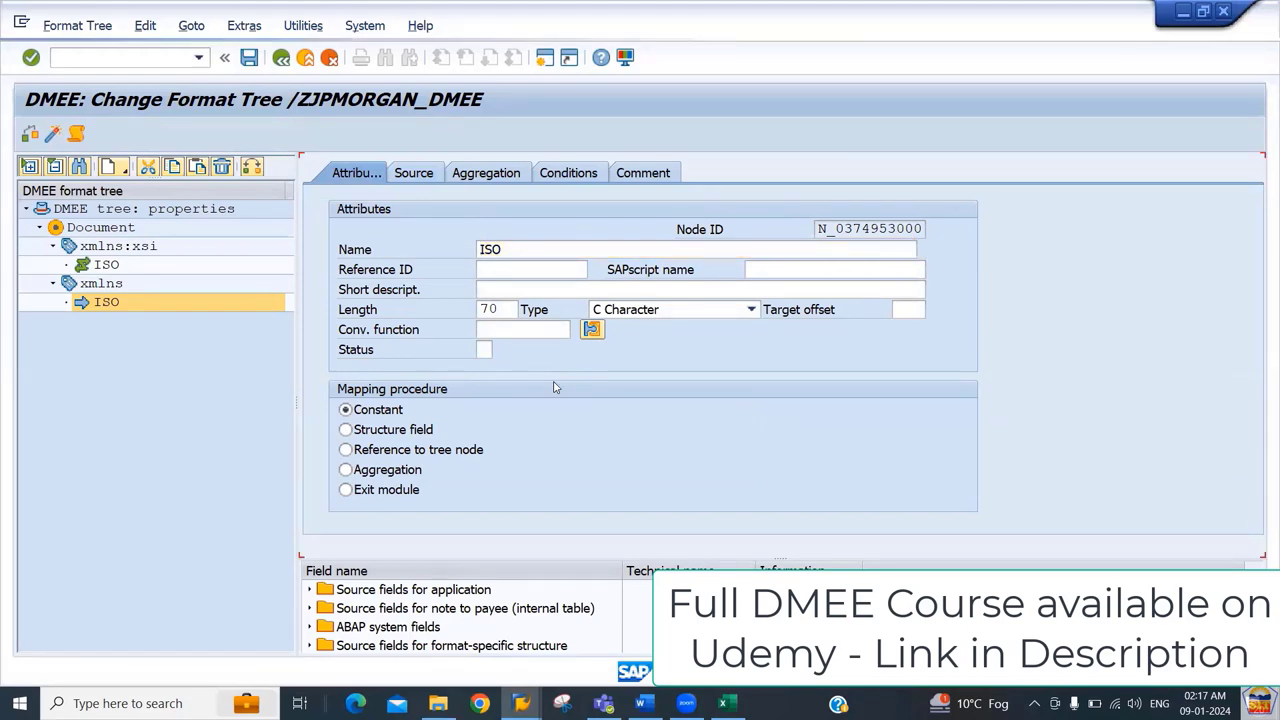
Step: In the Excel specification, examine the rows for the CstmrCdtTrfInitn element, the sub-node to create under Document
{"action": "key", "text": "alt+Tab"}
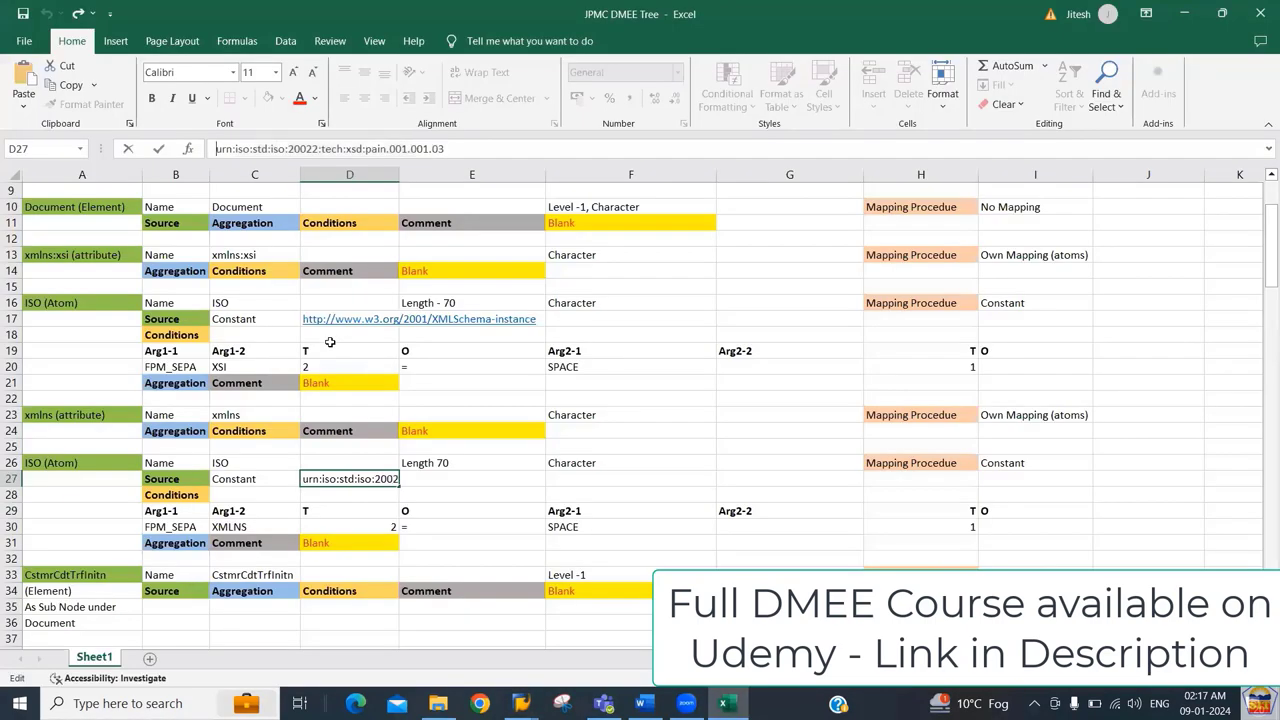
{"action": "left_click", "coordinate": [254, 543]}
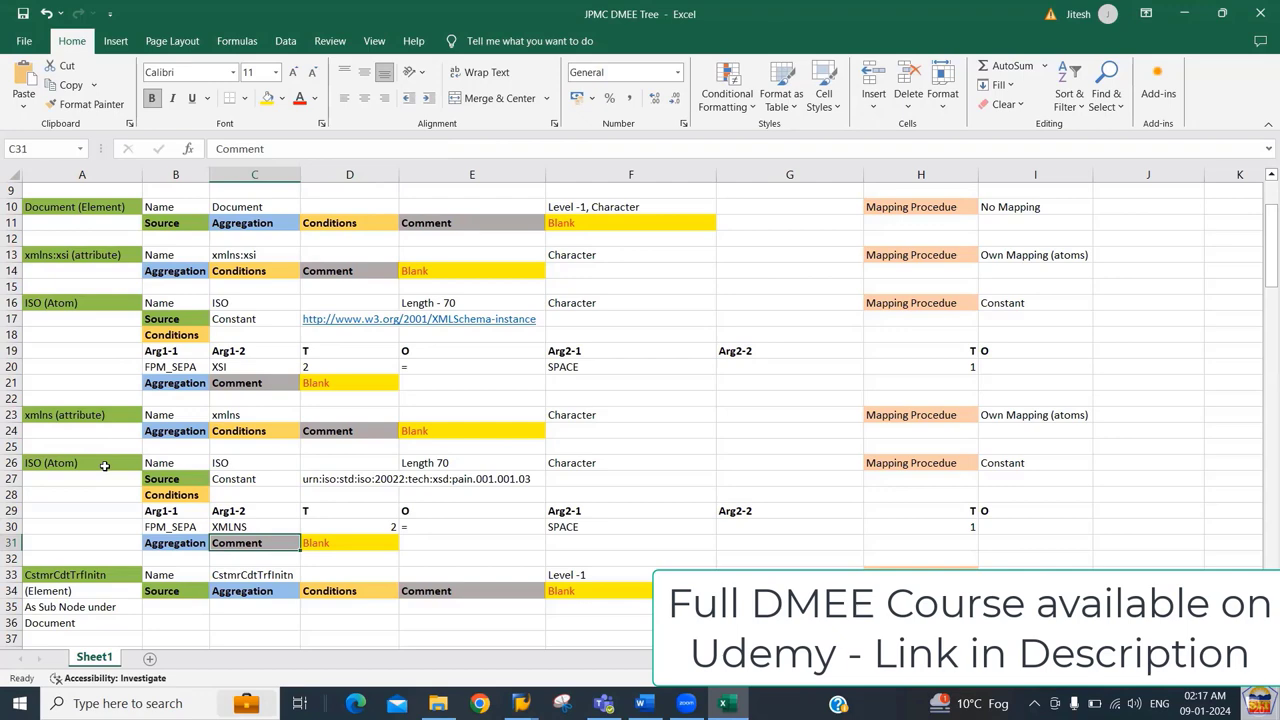
{"action": "key", "text": "Down"}
{"action": "key", "text": "Left"}
{"action": "key", "text": "Left"}
{"action": "key", "text": "Down"}
{"action": "key", "text": "Down"}
{"action": "key", "text": "Down"}
{"action": "key", "text": "Down"}
{"action": "key", "text": "Down"}
{"action": "key", "text": "Down"}
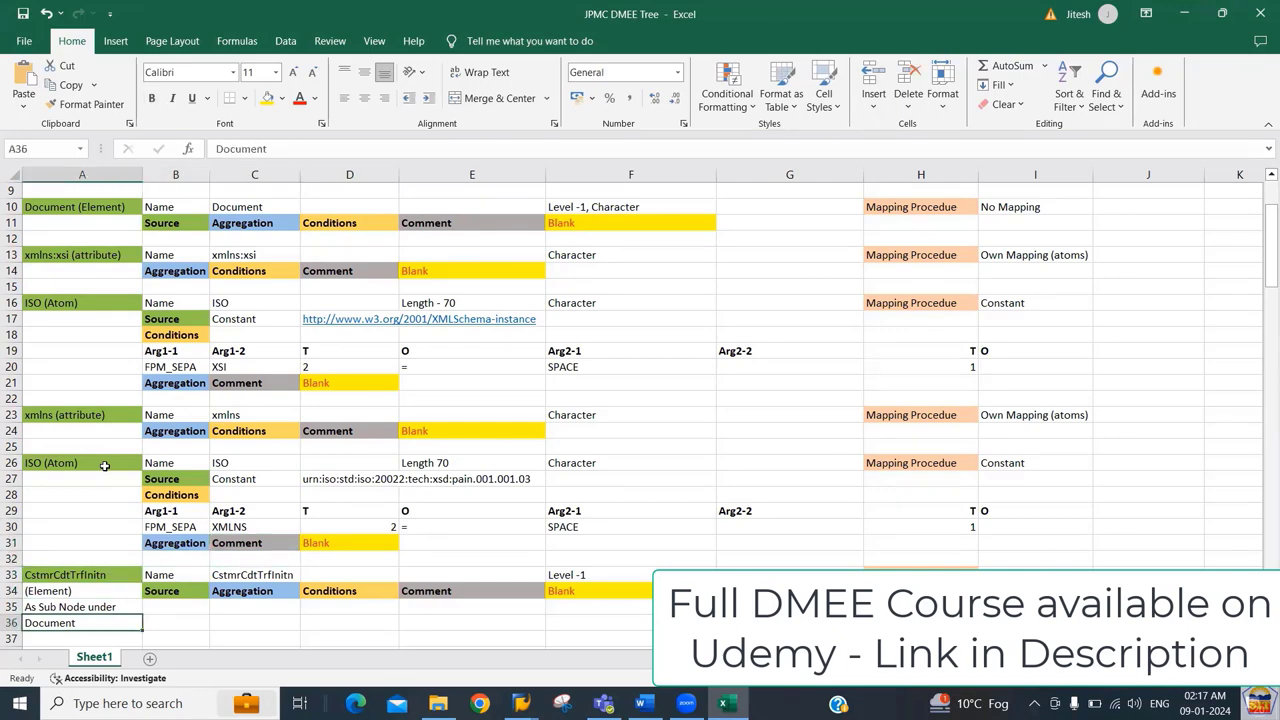
{"action": "key", "text": "Down"}
{"action": "key", "text": "Down"}
{"action": "key", "text": "Up"}
{"action": "key", "text": "Up"}
{"action": "key", "text": "Up"}
{"action": "key", "text": "Up"}
{"action": "key", "text": "Up"}
{"action": "key", "text": "Up"}
{"action": "key", "text": "Up"}
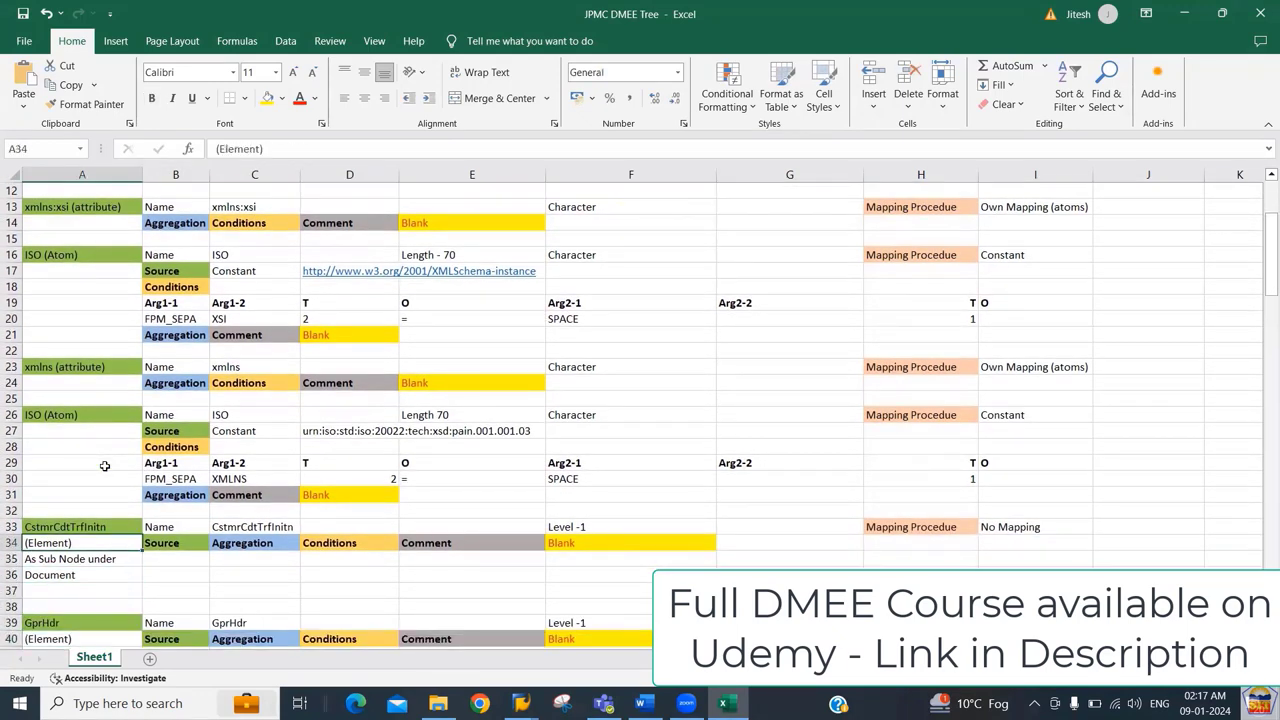
{"action": "key", "text": "Right"}
{"action": "key", "text": "Right"}
{"action": "key", "text": "Right"}
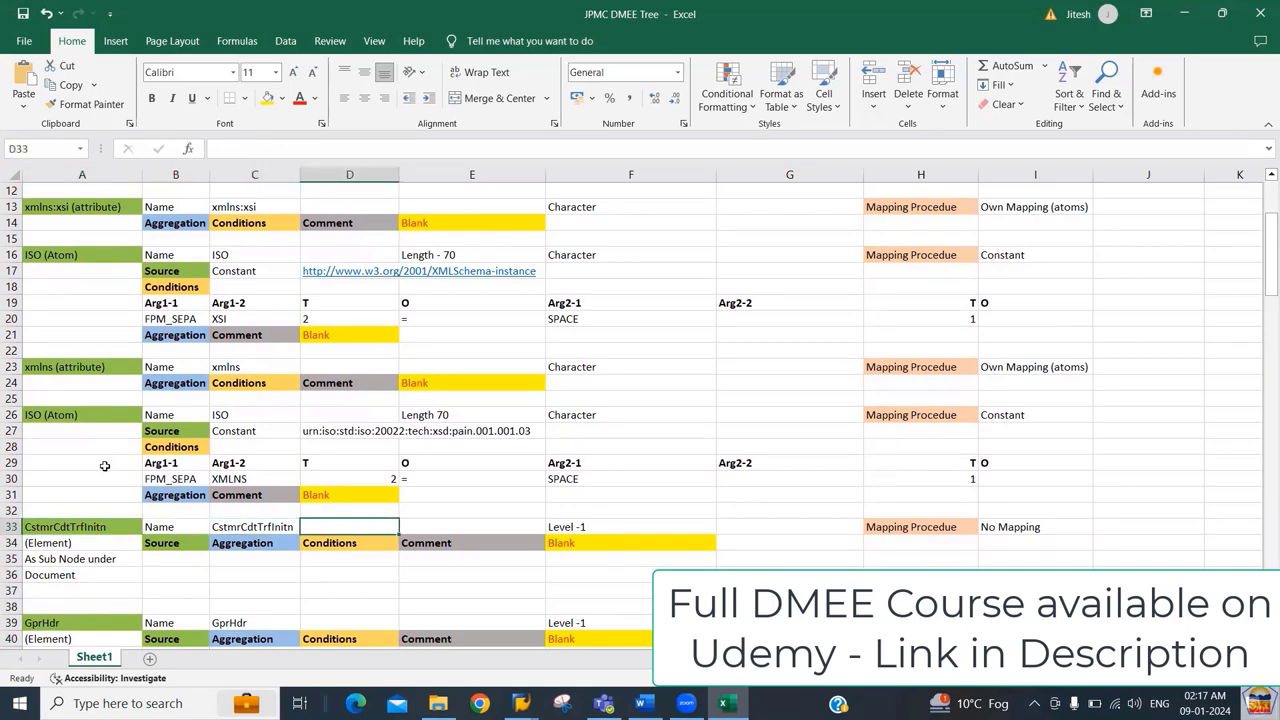
{"action": "key", "text": "Left"}
{"action": "key", "text": "Left"}
Step: Switch back to SAP, save the format tree and run the format-tree check
{"action": "key", "text": "alt+Tab"}
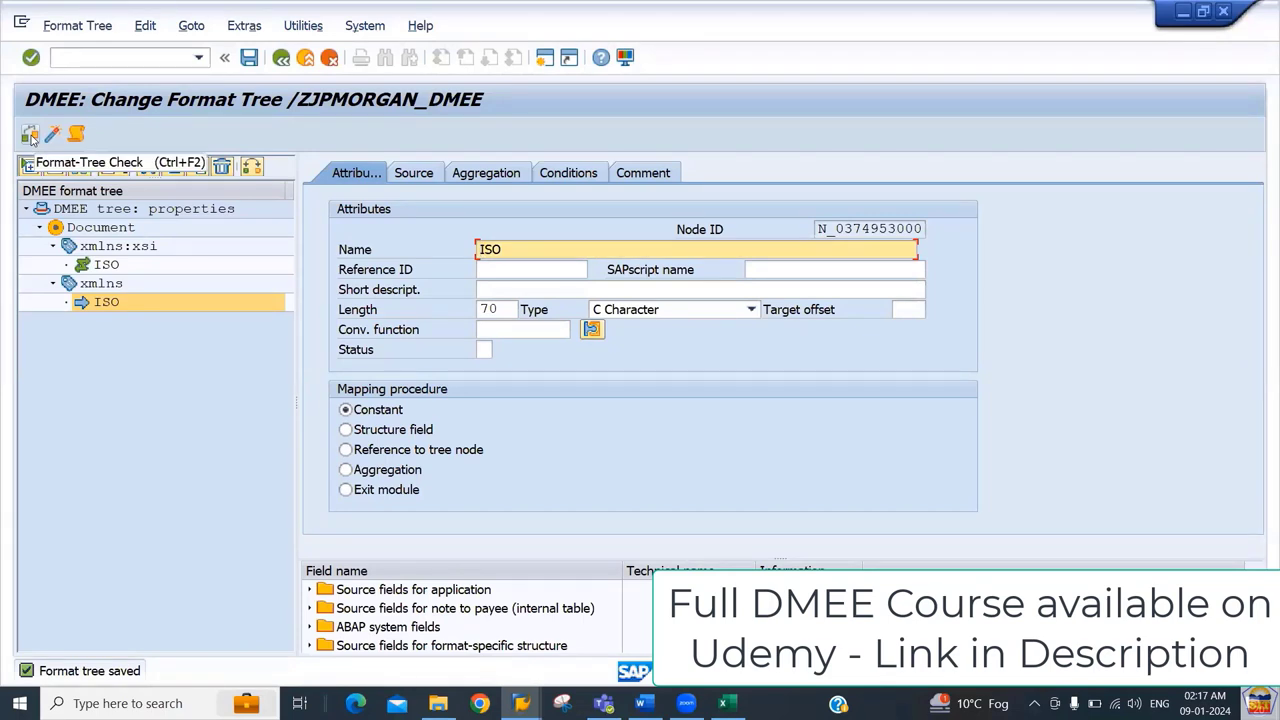
{"action": "left_click", "coordinate": [30, 136]}
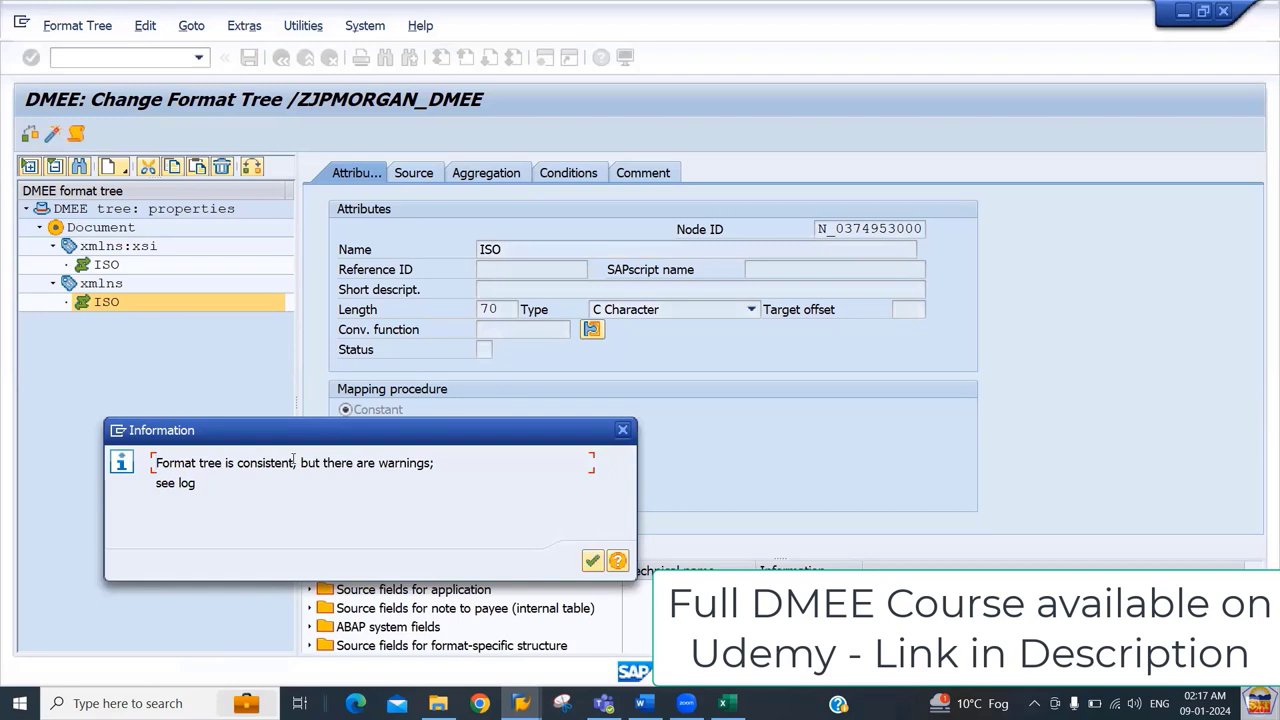
Step: Activate the ZJPMORGAN_DMEE format tree and copy its name from the DME Engine initial screen
{"action": "key", "text": "Return"}
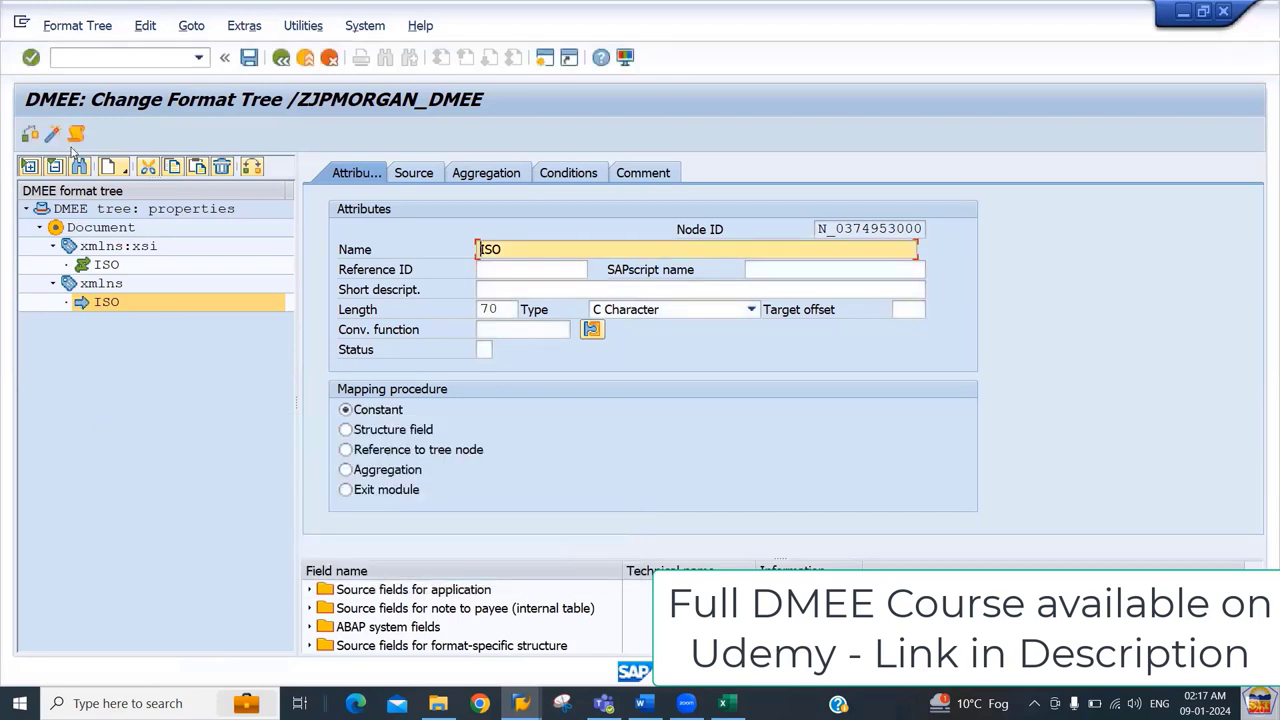
{"action": "left_click", "coordinate": [32, 134]}
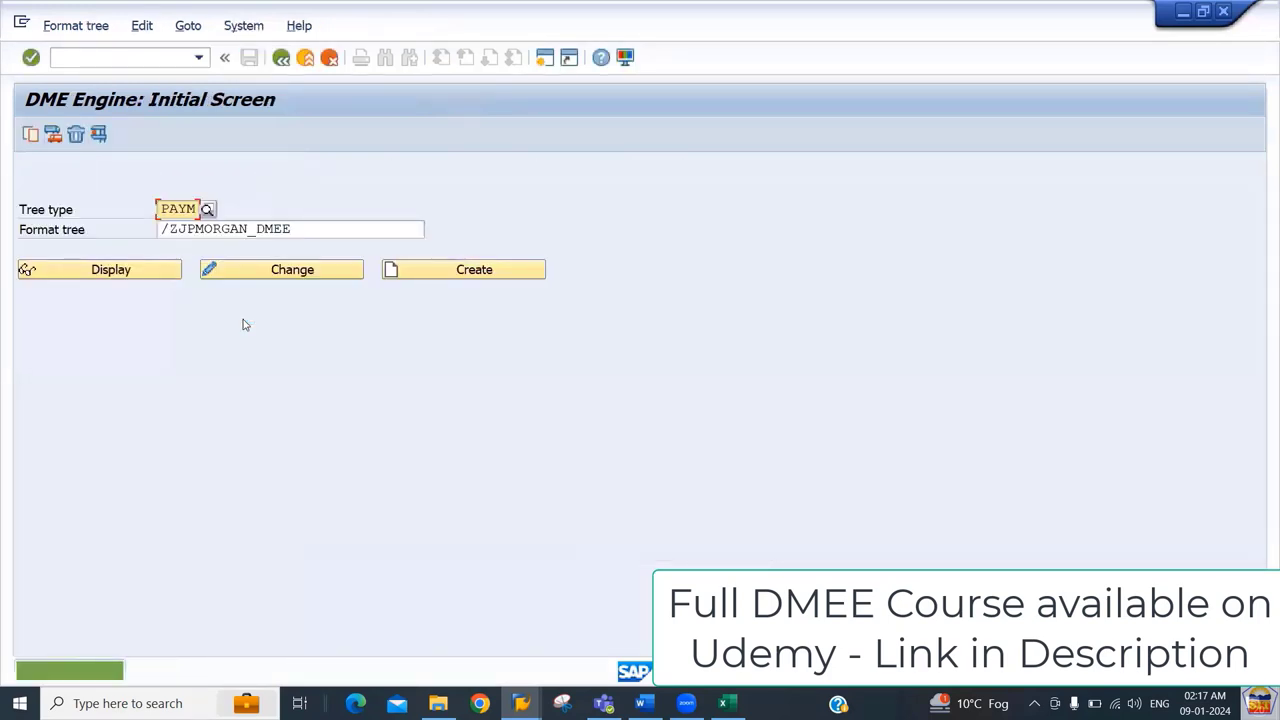
{"action": "left_click_drag", "start_coordinate": [306, 231], "coordinate": [90, 250]}
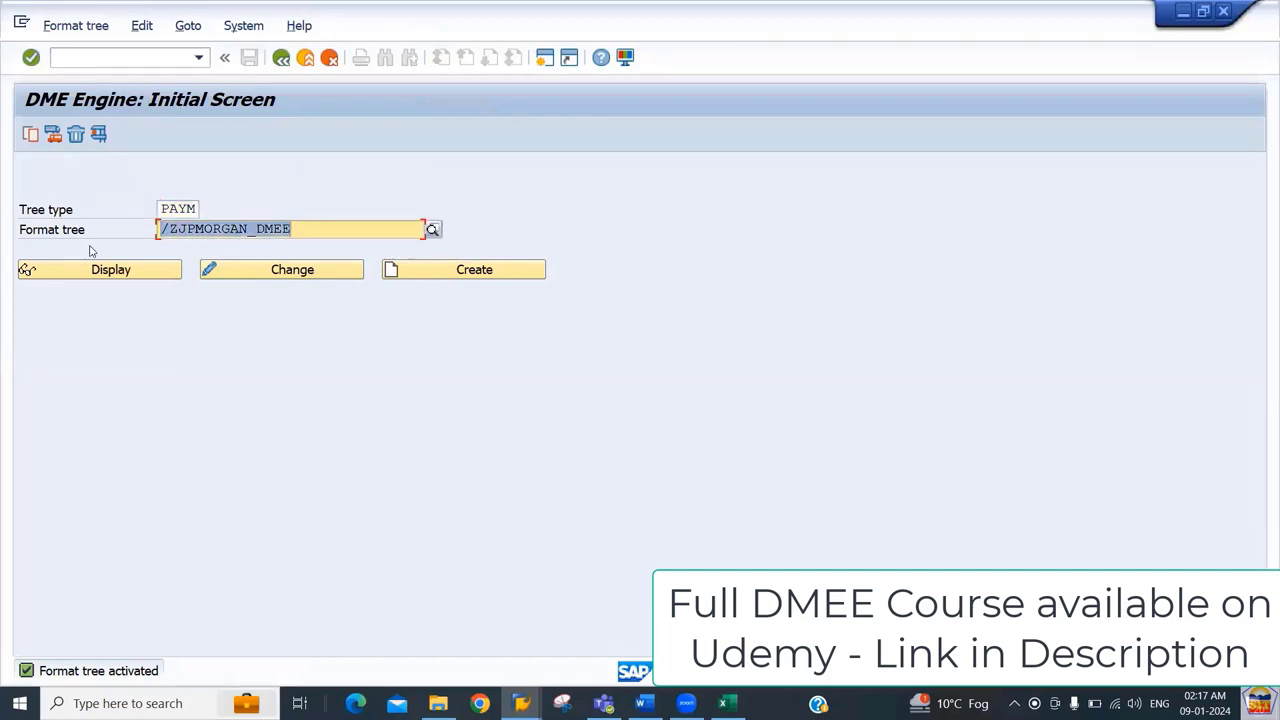
{"action": "key", "text": "ctrl+c"}
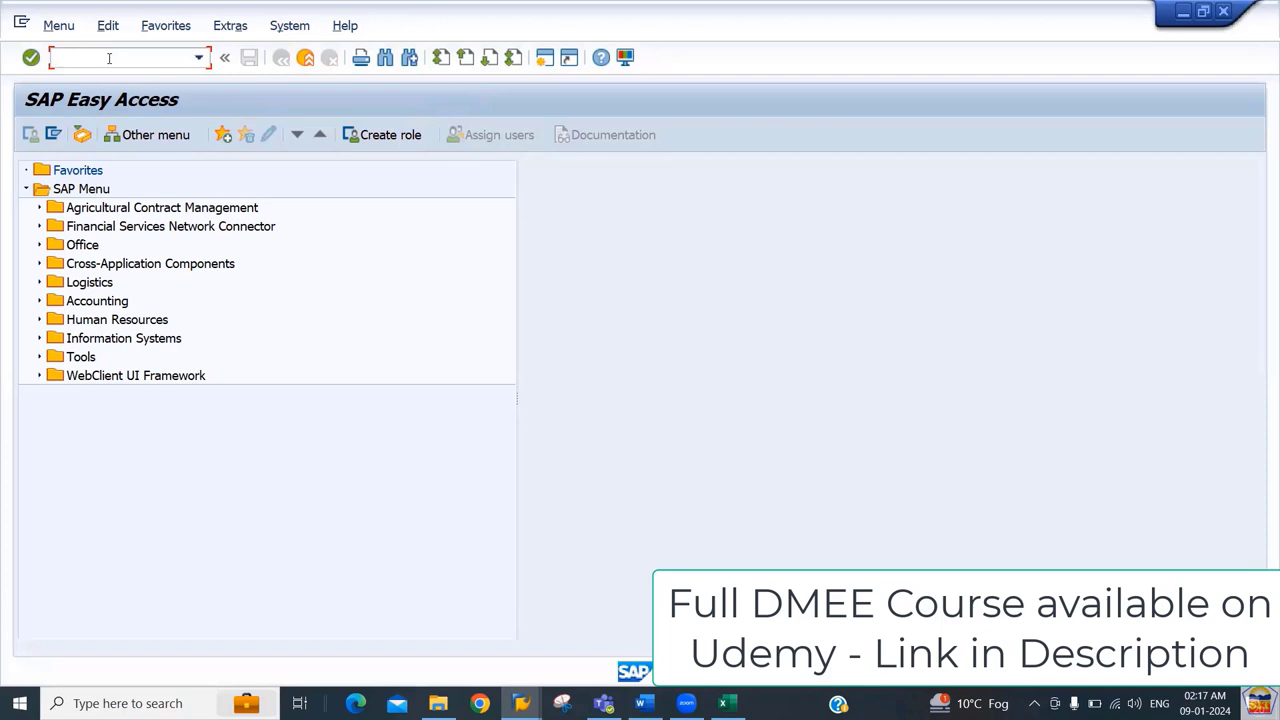
Step: Open transaction OBPM1 from SAP Easy Access and start a new payment medium format entry
{"action": "type", "text": "obpm1"}
{"action": "key", "text": "Return"}
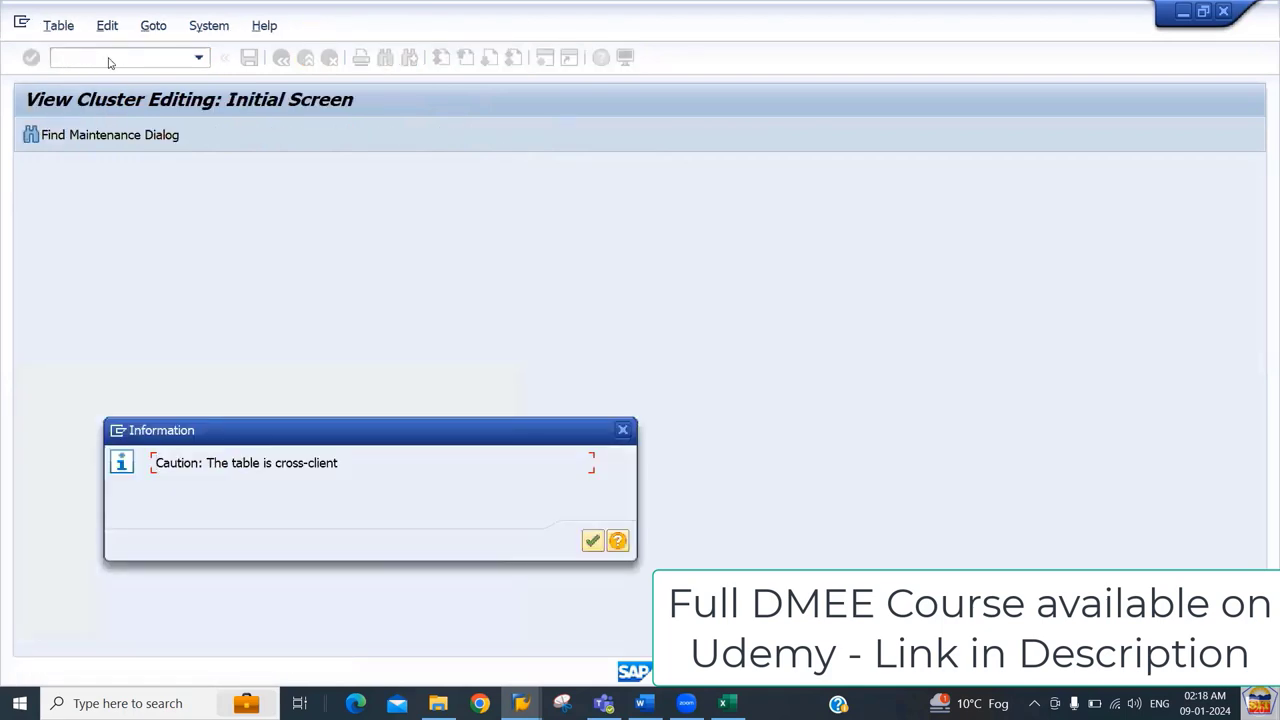
{"action": "key", "text": "Return"}
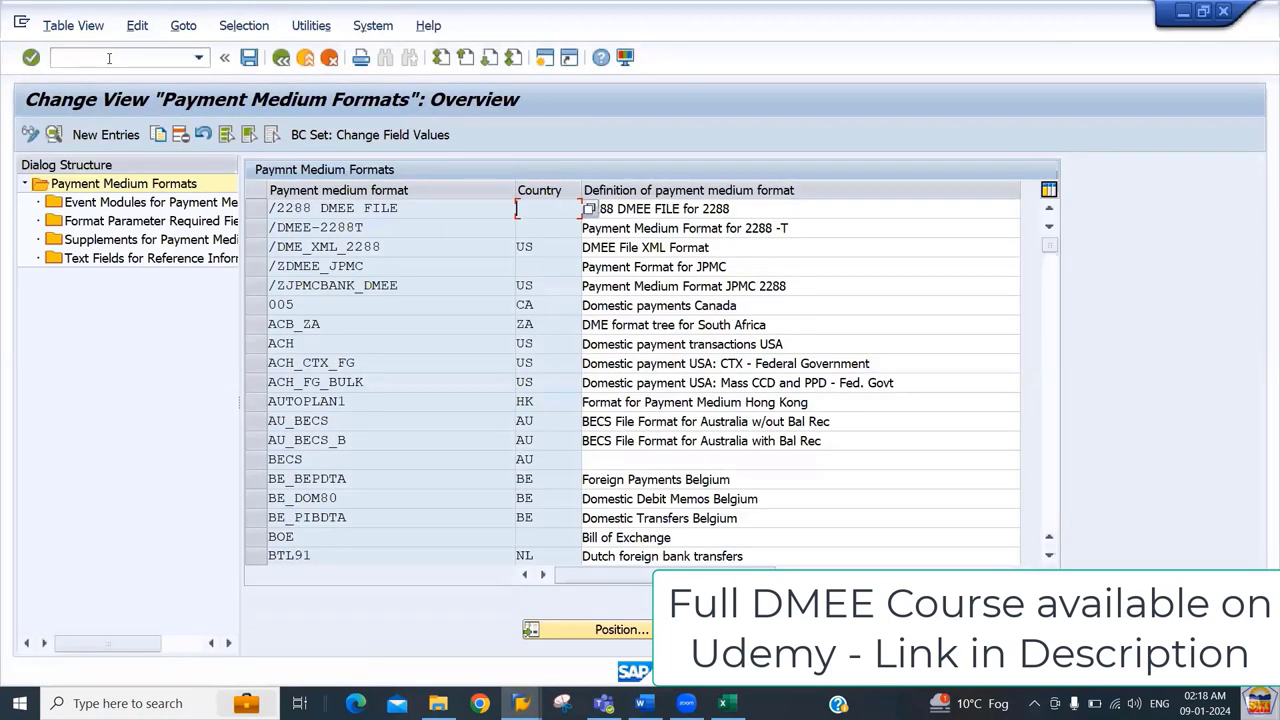
{"action": "left_click", "coordinate": [106, 136]}
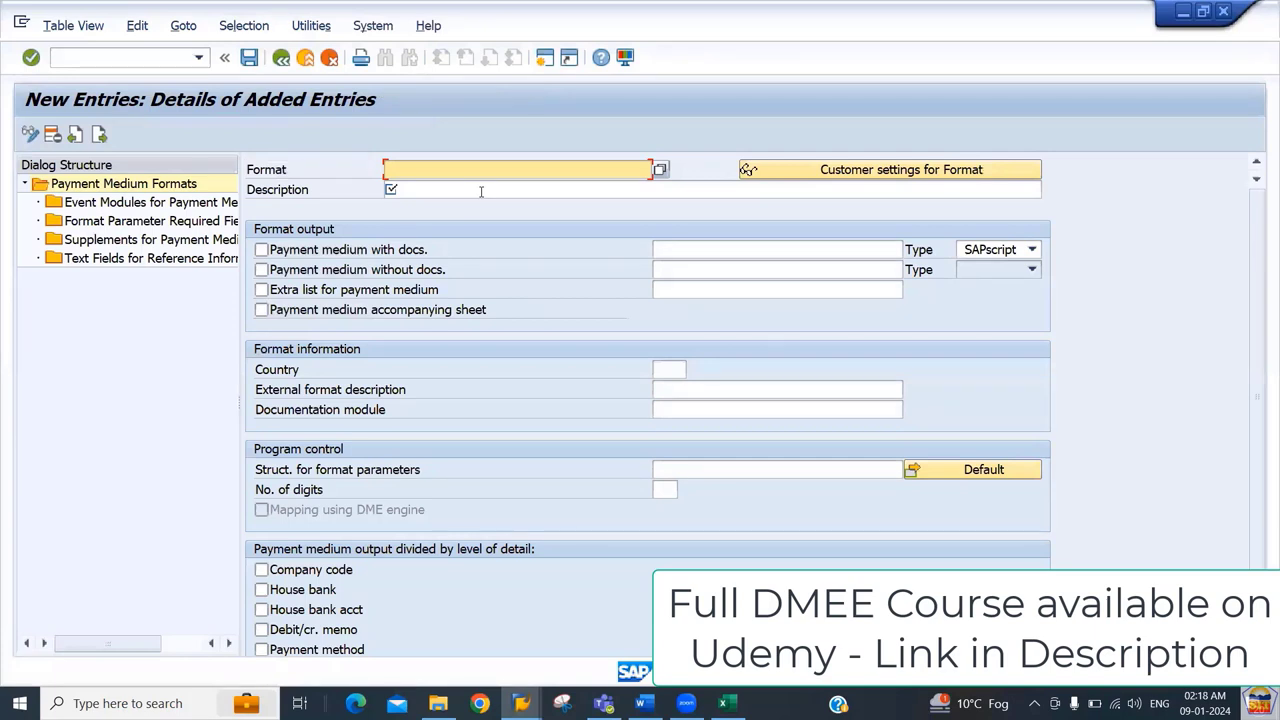
Step: Enter /ZJPMORGAN_DMEE as the format and "Payment Medium Format for JPMC -JP Morgan" as its description
{"action": "key", "text": "ctrl+v"}
{"action": "left_click", "coordinate": [481, 192]}
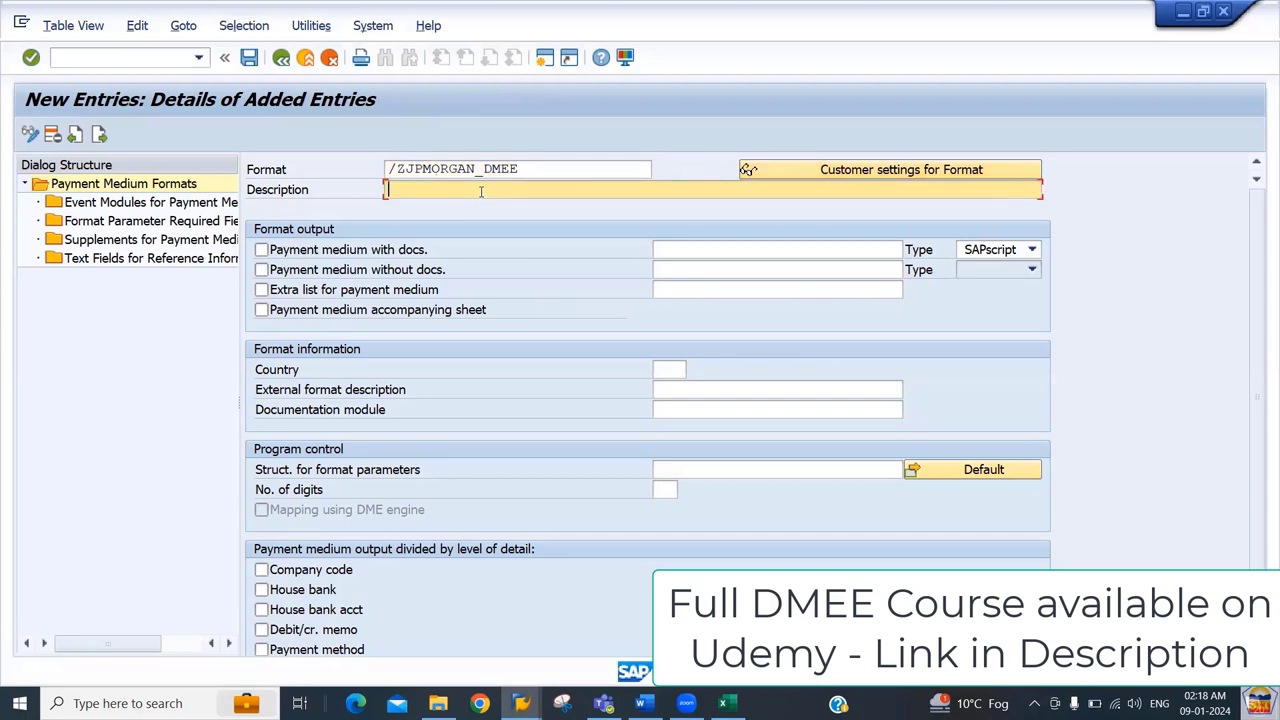
{"action": "type", "text": "Payment Medium Format for "}
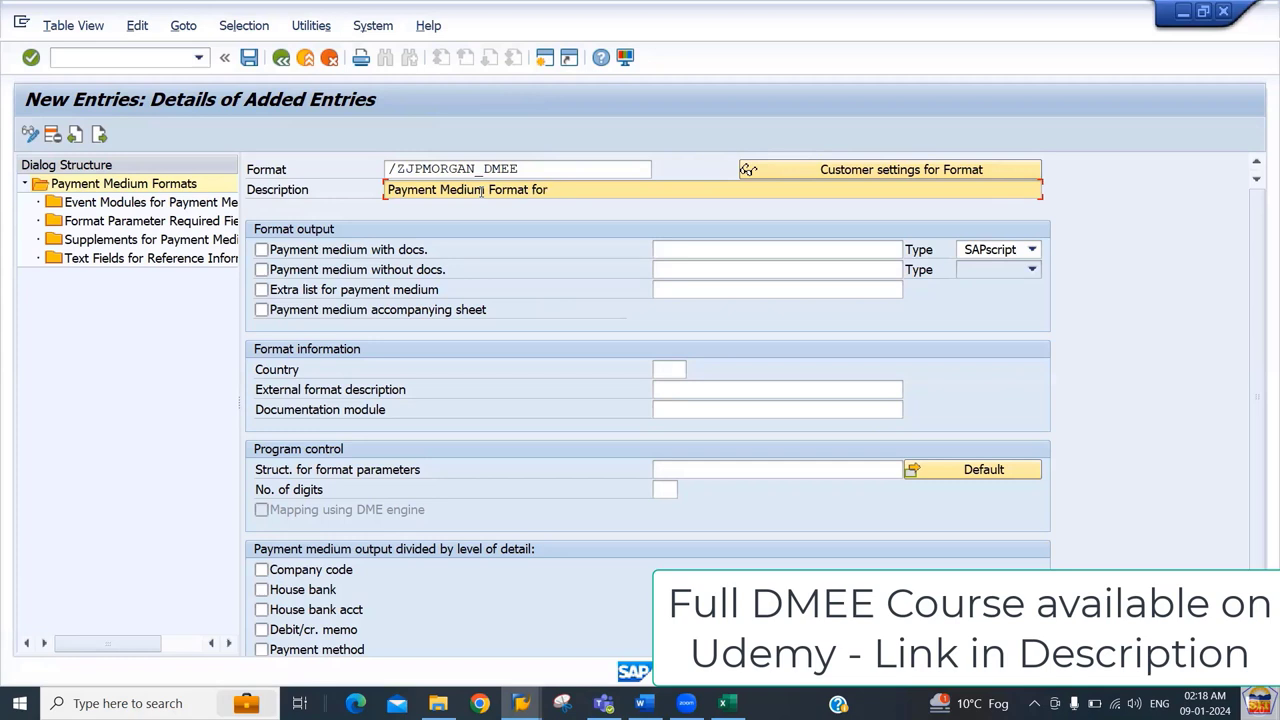
{"action": "type", "text": "JPMC -JP Morgan"}
Step: Enable payment medium without docs. with type 04 XML and set the format's country to US
{"action": "left_click", "coordinate": [261, 270]}
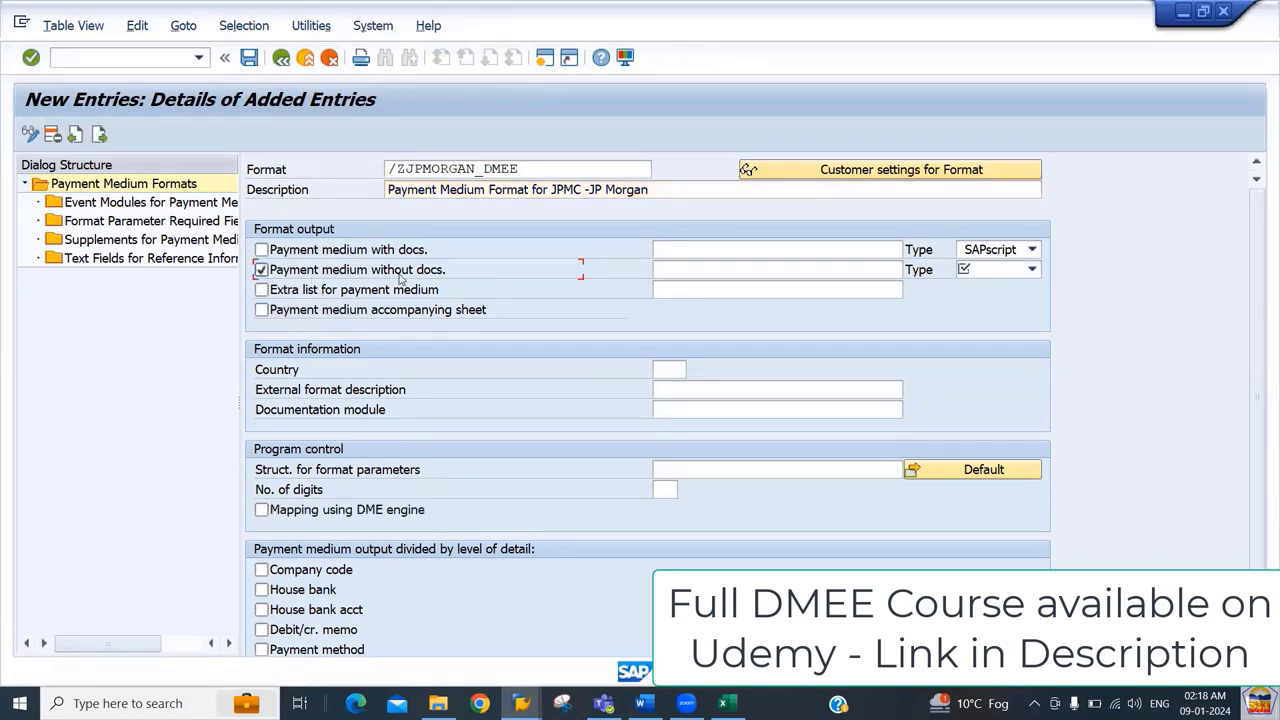
{"action": "left_click", "coordinate": [990, 272]}
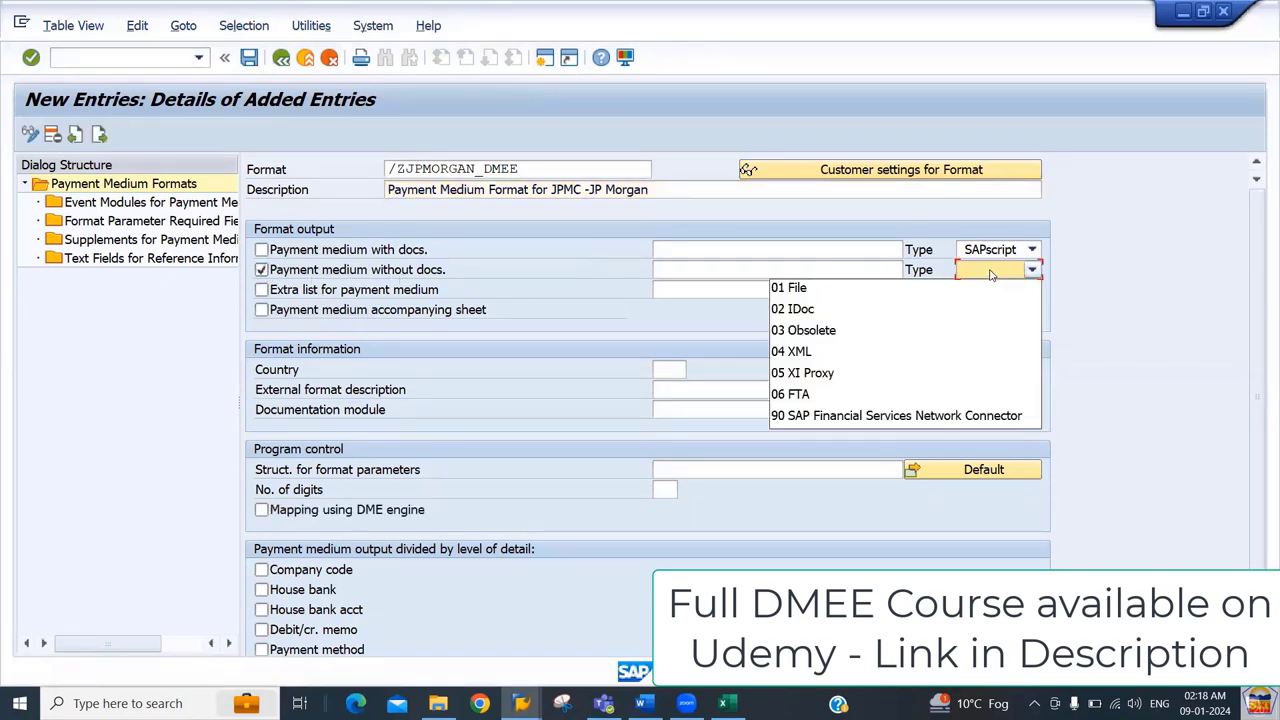
{"action": "left_click", "coordinate": [847, 351]}
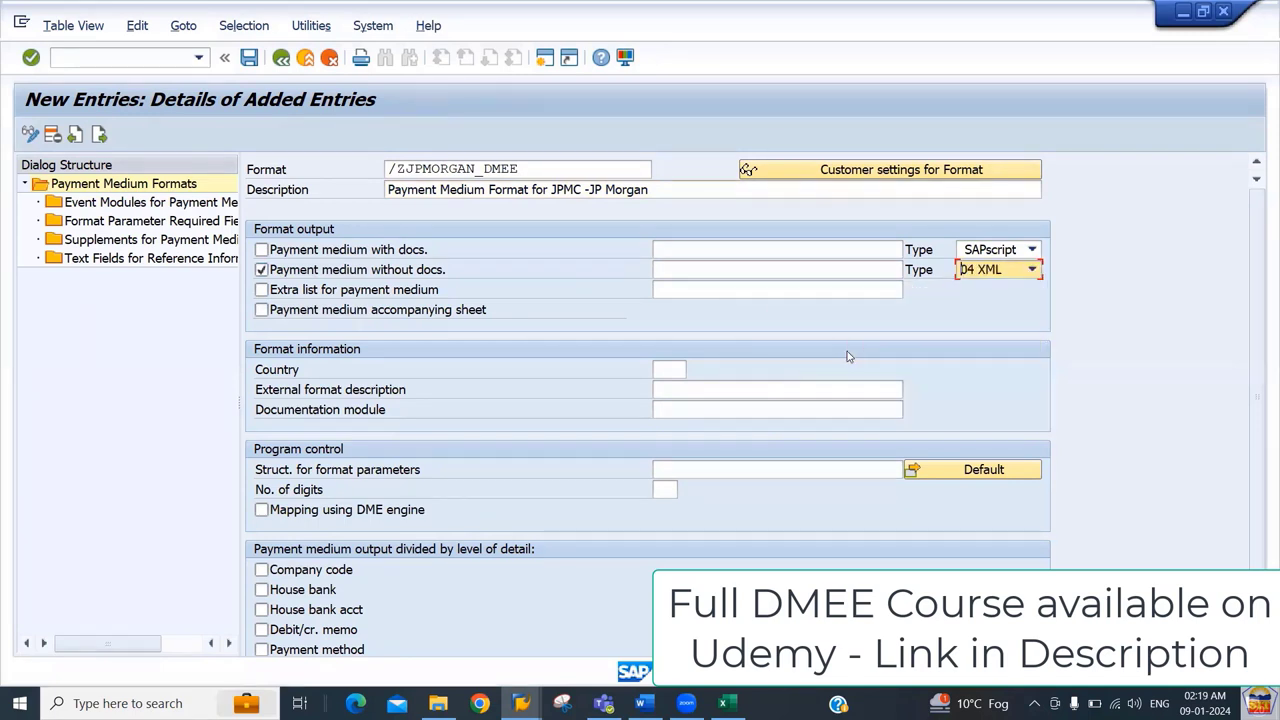
{"action": "left_click", "coordinate": [665, 369]}
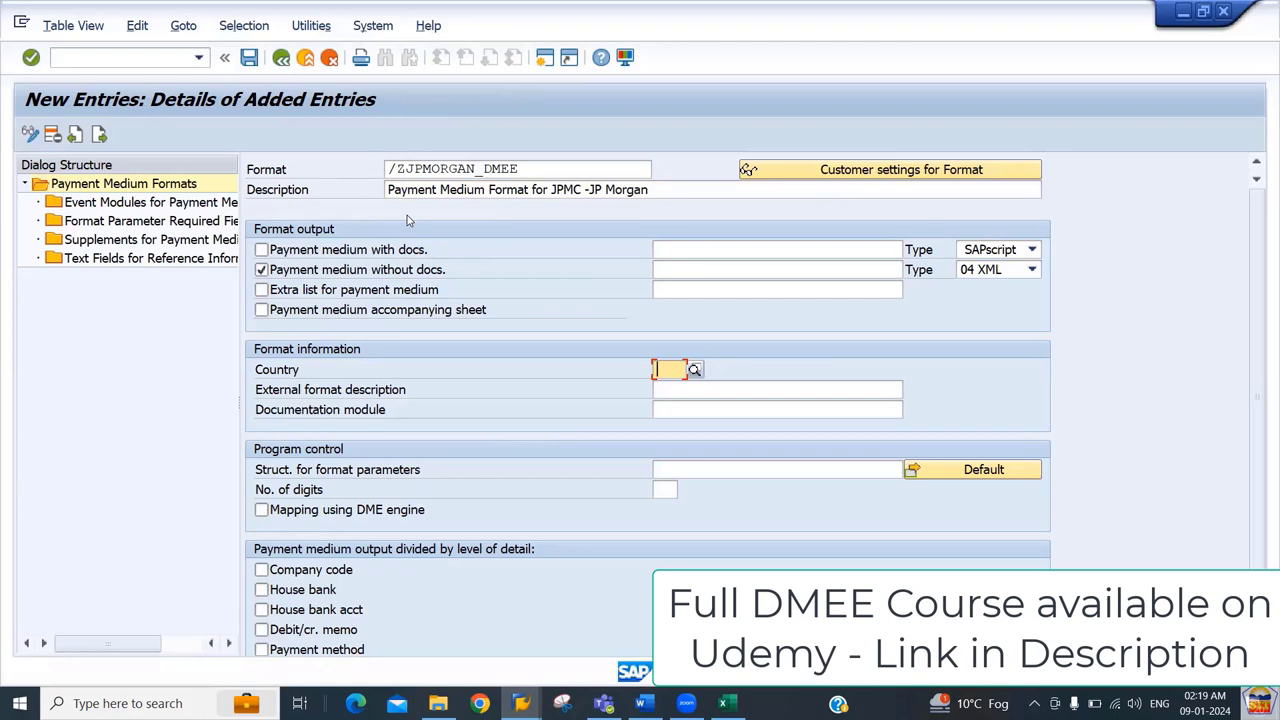
{"action": "type", "text": "us"}
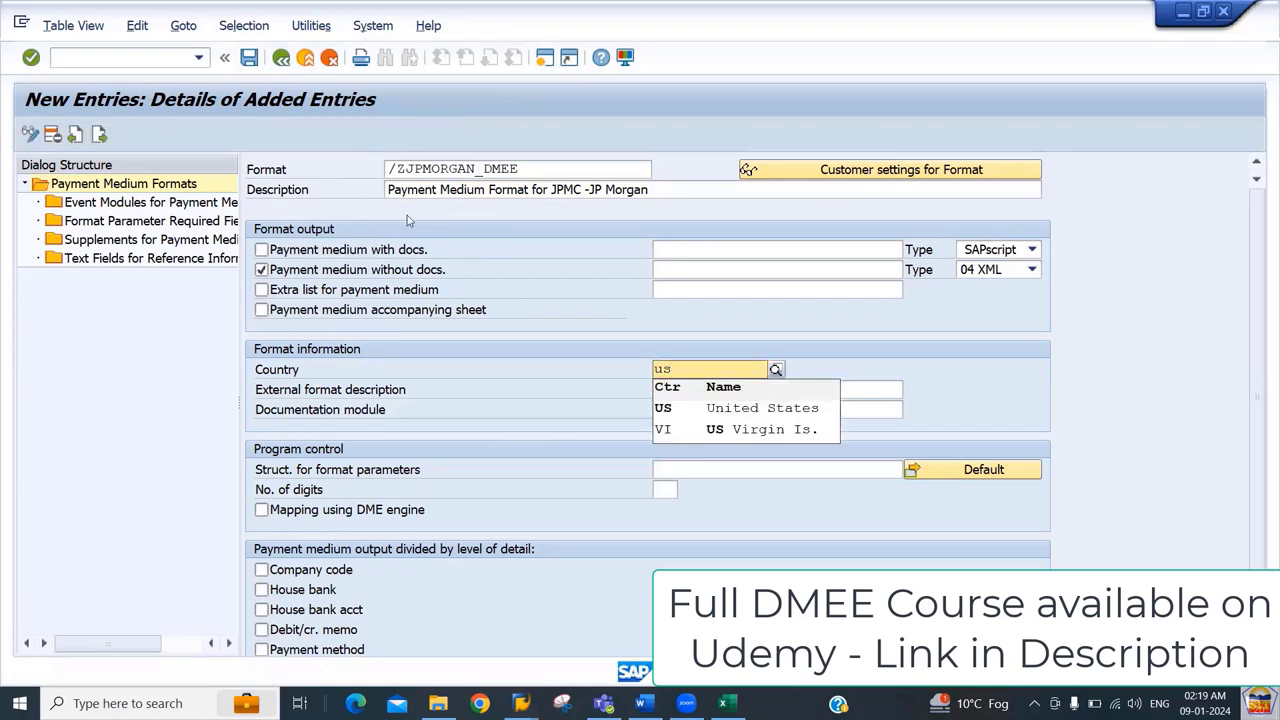
{"action": "key", "text": "Down"}
{"action": "key", "text": "Return"}
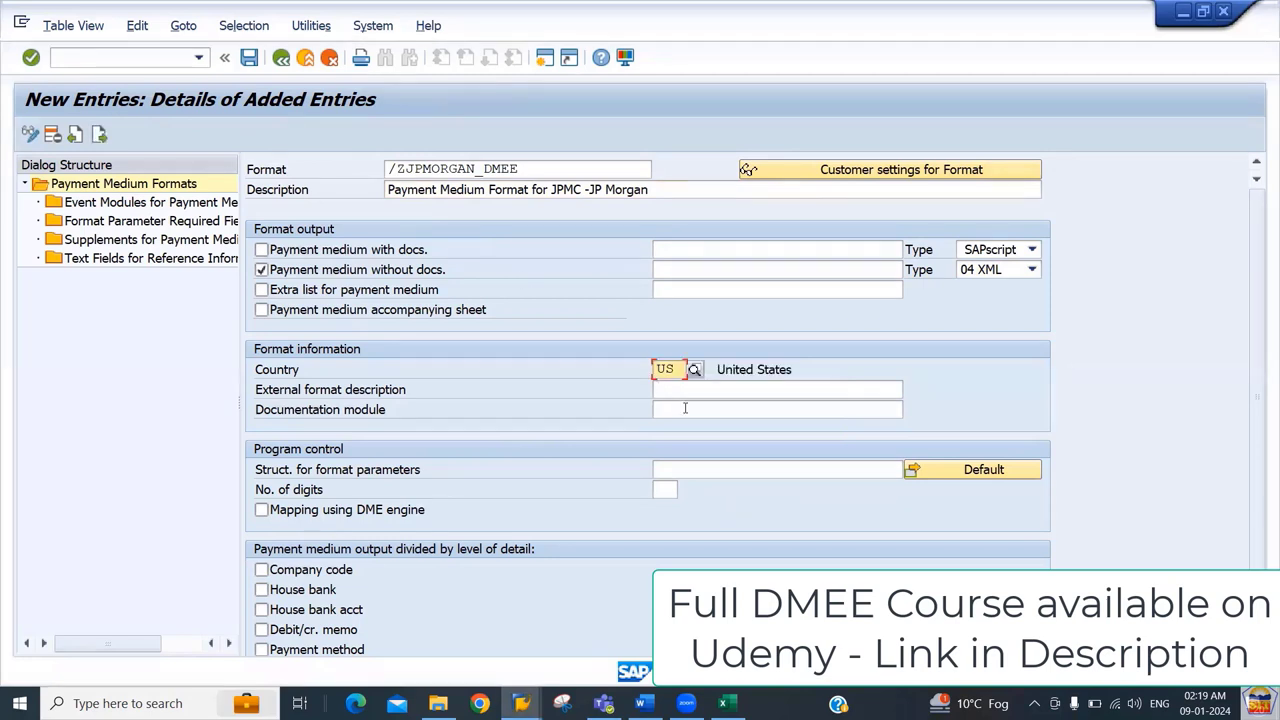
Step: Set the structure for format parameters to FPM_SEPA and enable mapping using the DME engine
{"action": "left_click", "coordinate": [697, 469]}
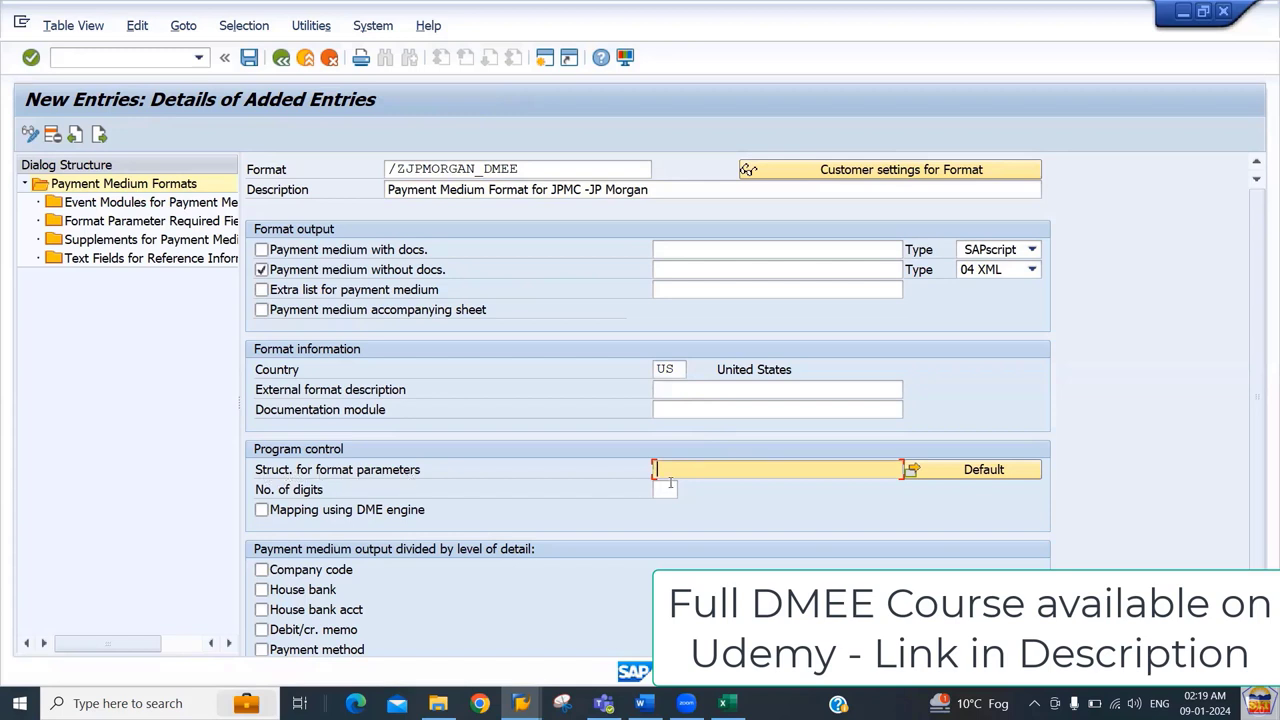
{"action": "key", "text": "BackSpace"}
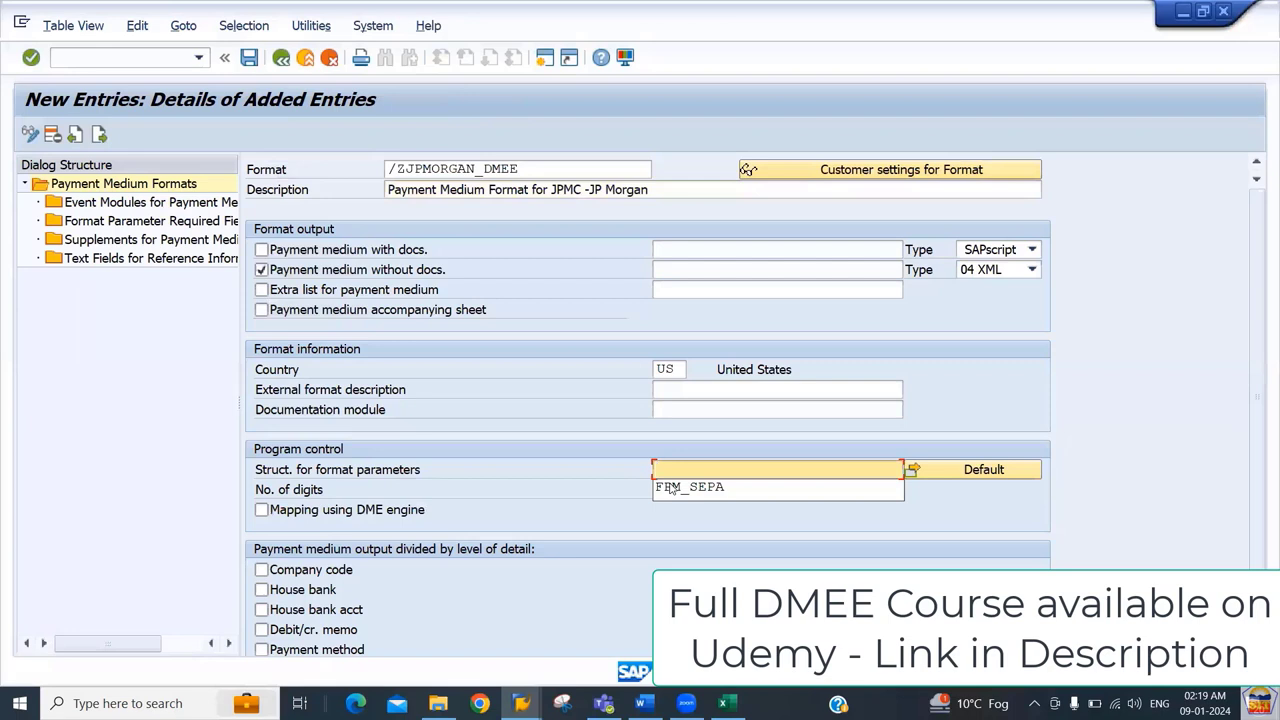
{"action": "left_click", "coordinate": [670, 488]}
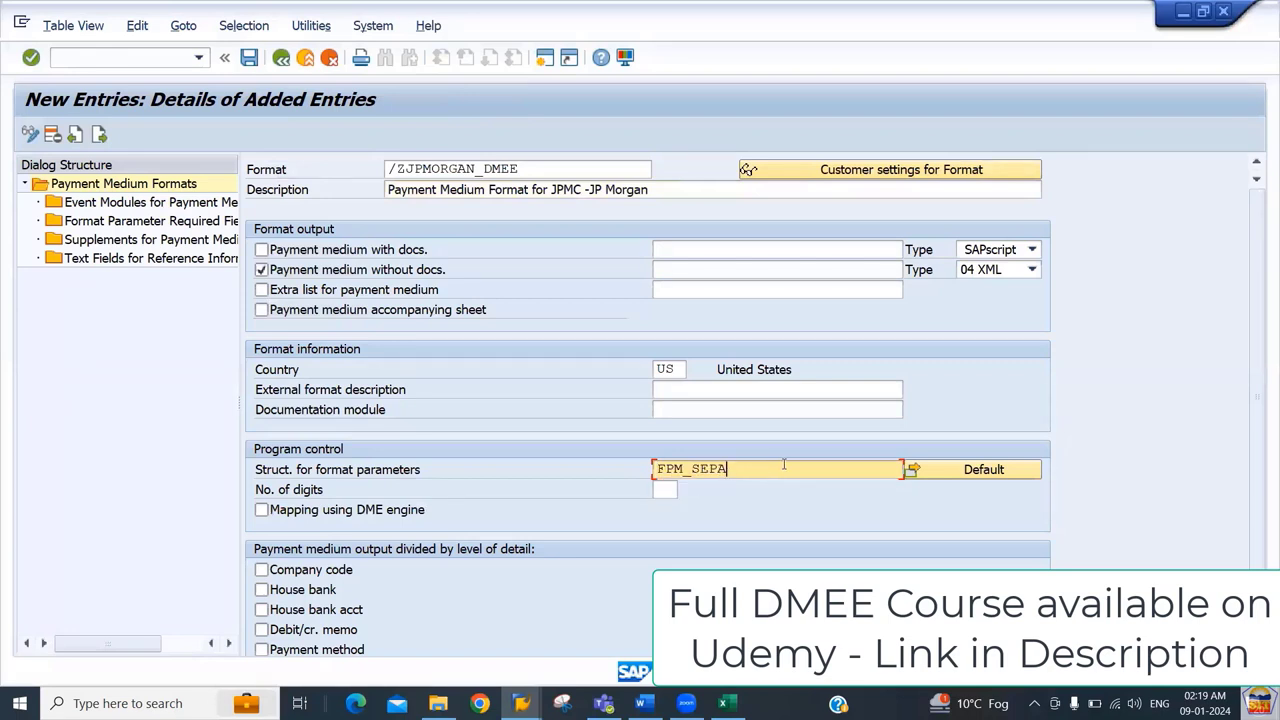
{"action": "left_click_drag", "start_coordinate": [784, 465], "coordinate": [627, 486]}
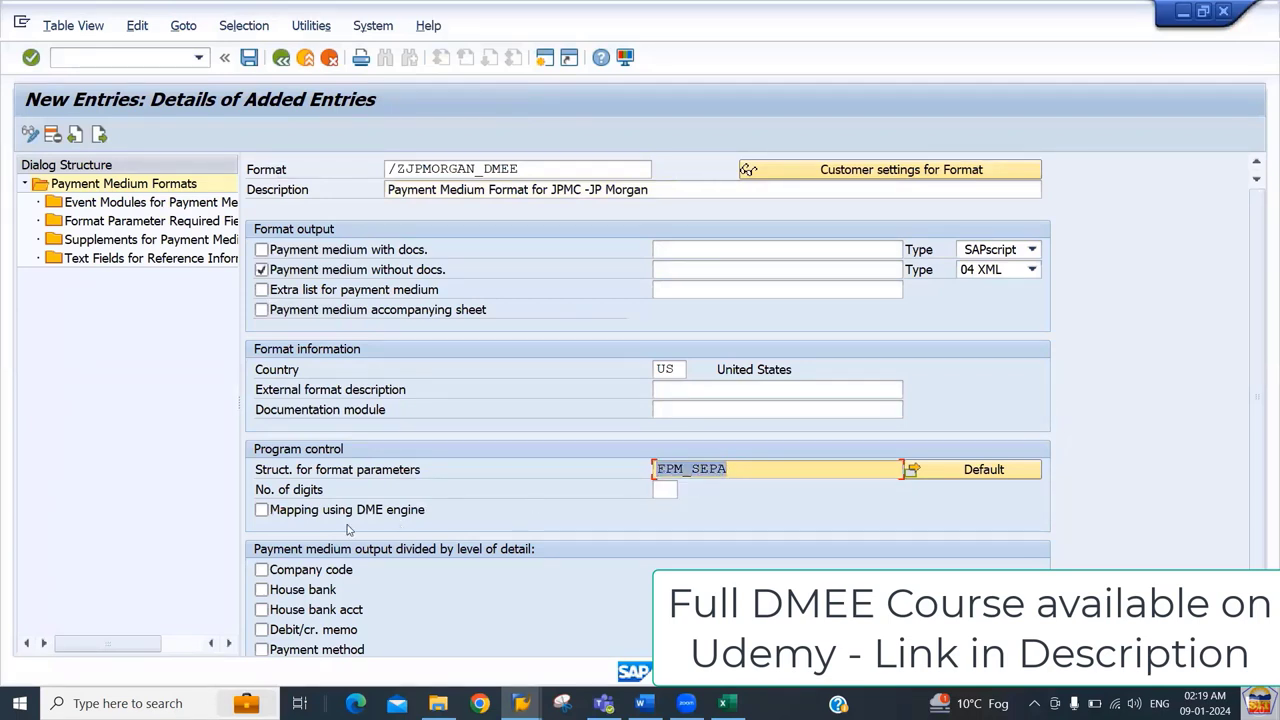
{"action": "left_click", "coordinate": [261, 511]}
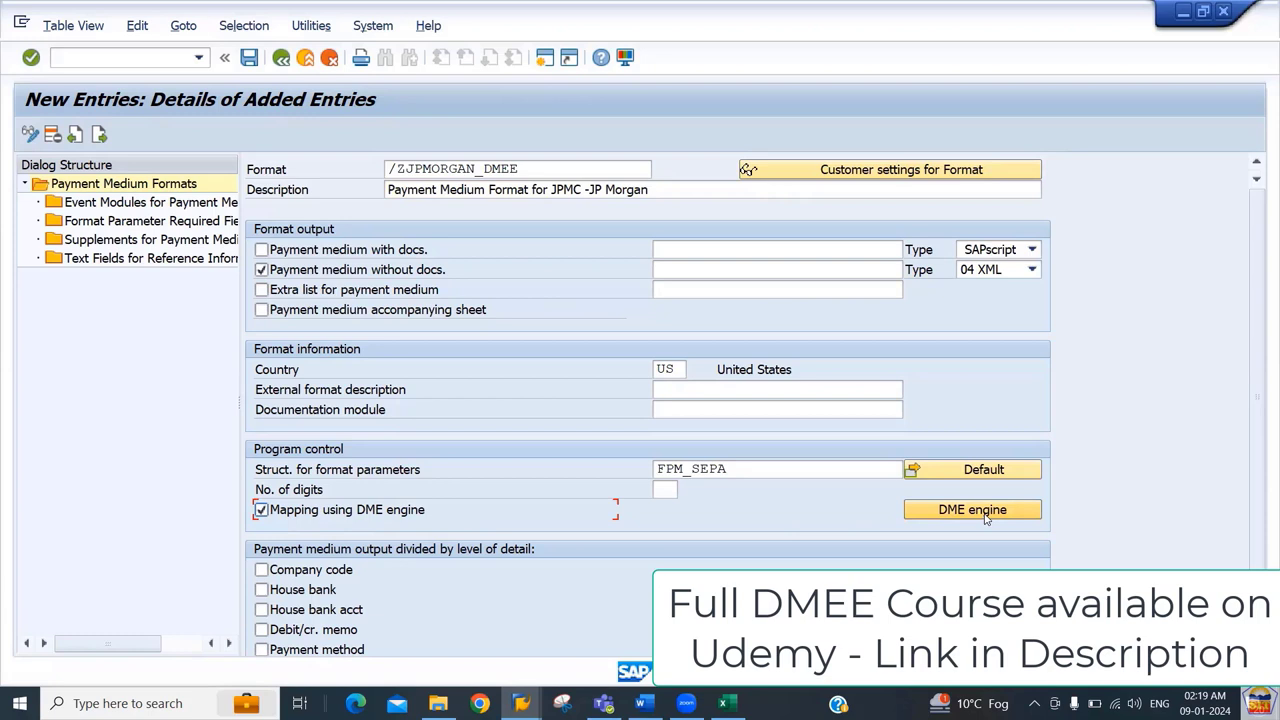
Step: From the format entry, display the active version of /ZJPMORGAN_DMEE in the DME engine, then return to the entry
{"action": "left_click", "coordinate": [985, 512]}
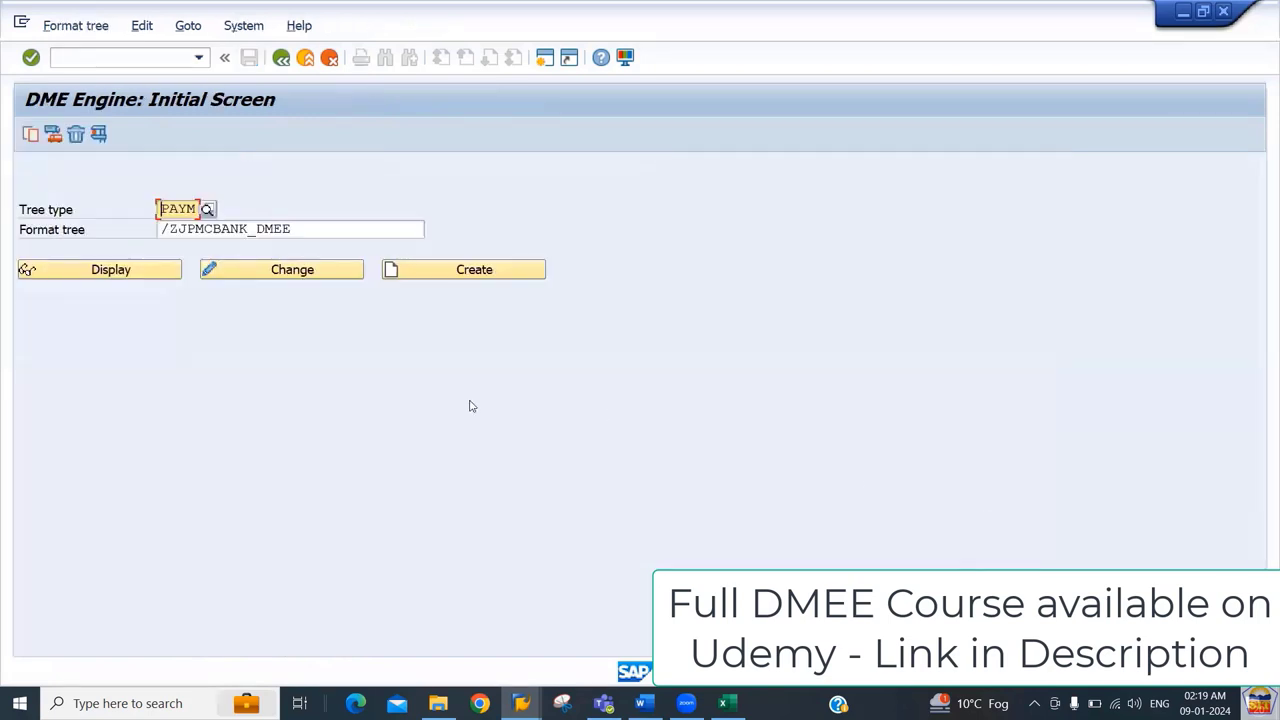
{"action": "left_click_drag", "start_coordinate": [342, 233], "coordinate": [85, 245]}
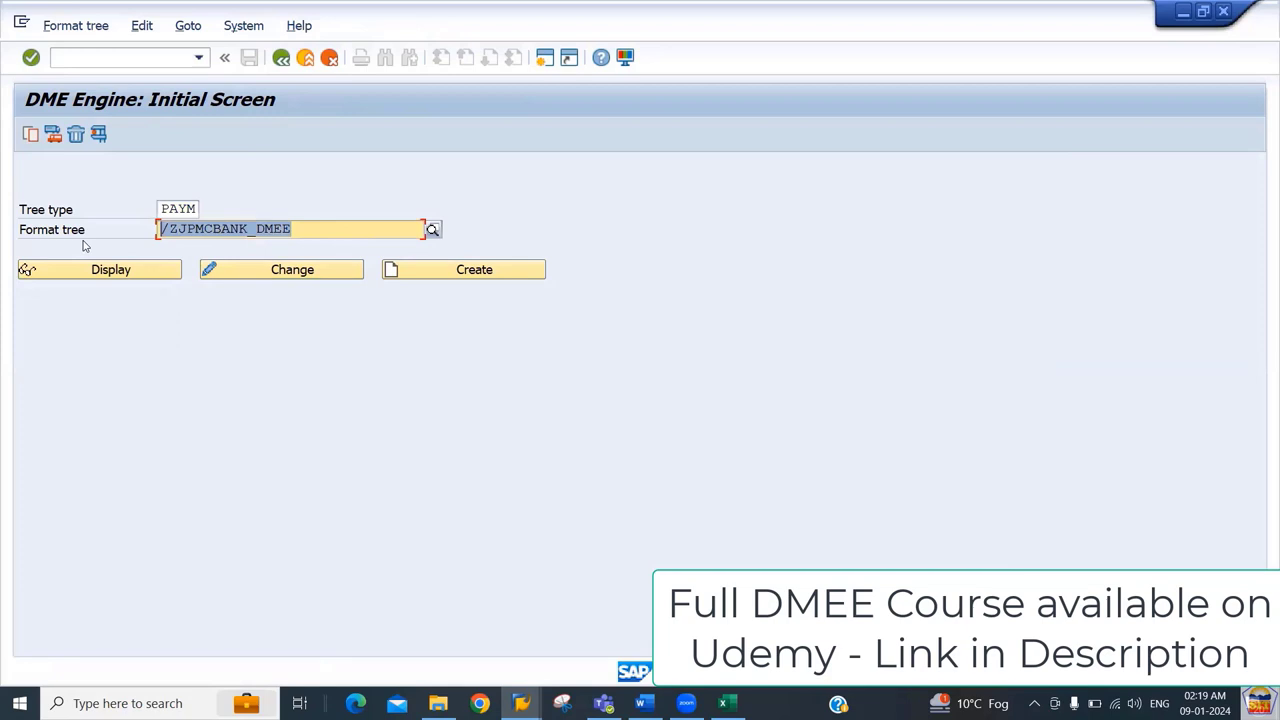
{"action": "key", "text": "ctrl+v"}
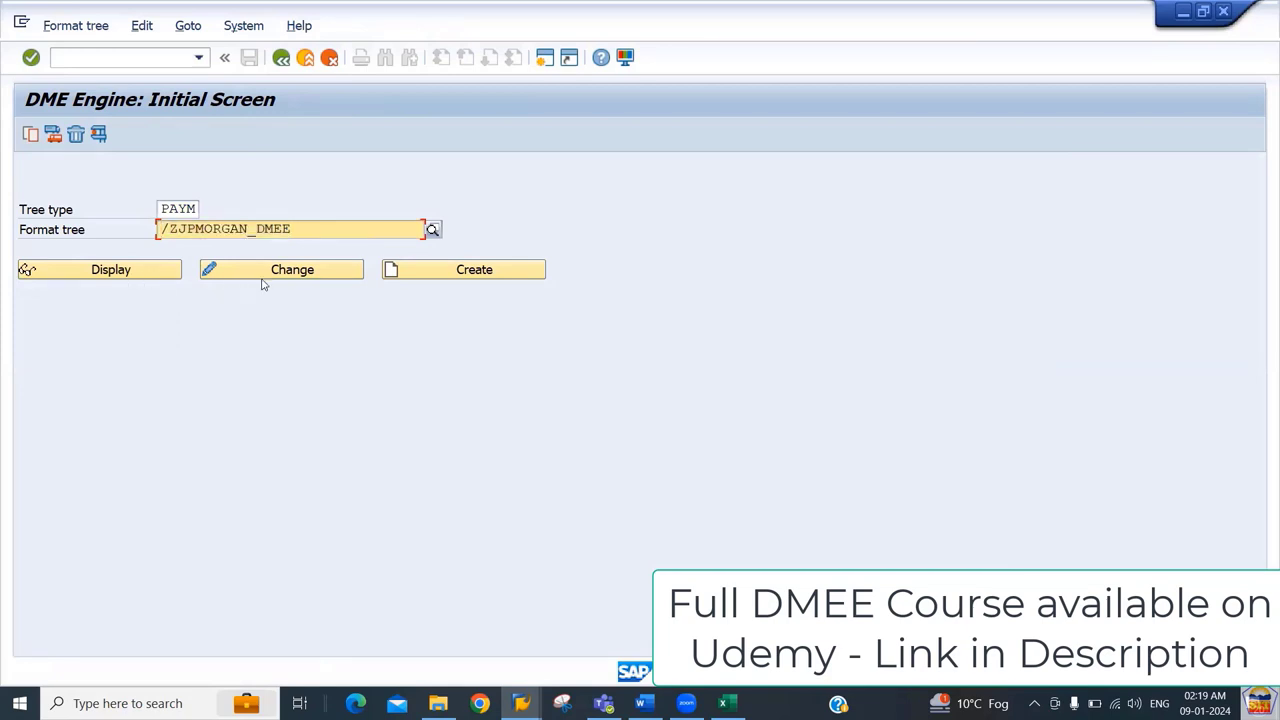
{"action": "left_click", "coordinate": [145, 279]}
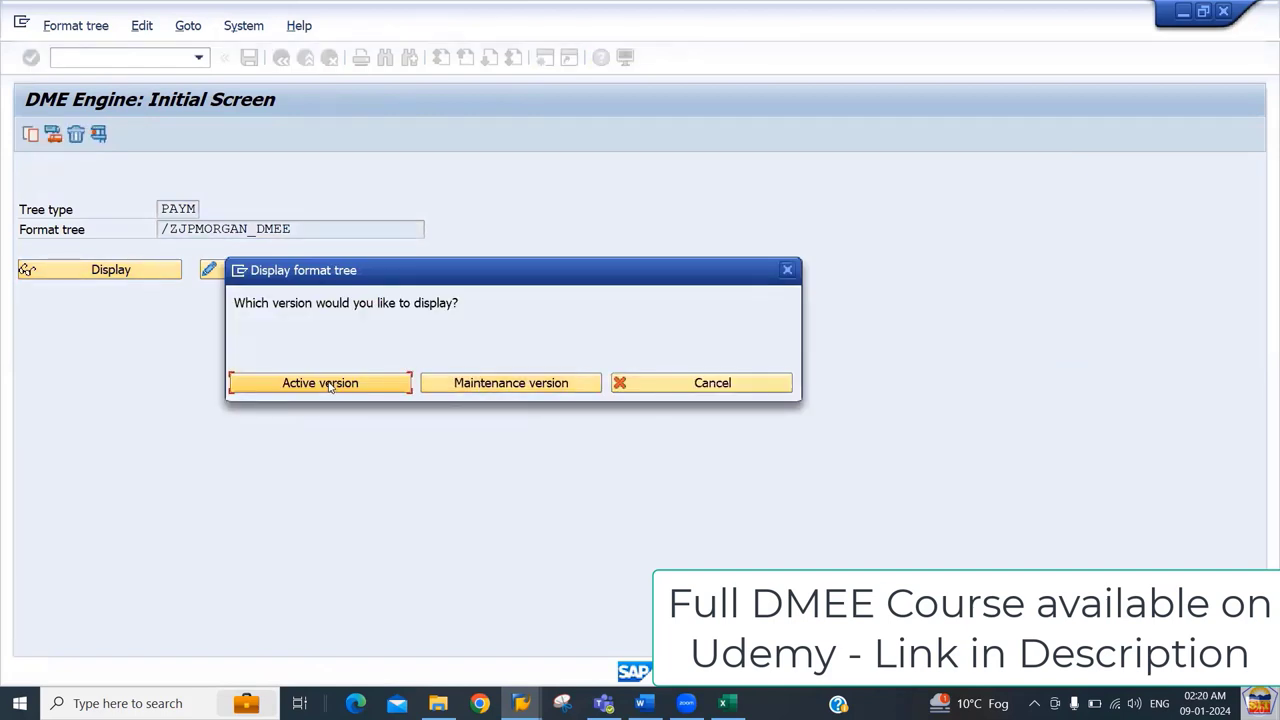
{"action": "left_click", "coordinate": [329, 386]}
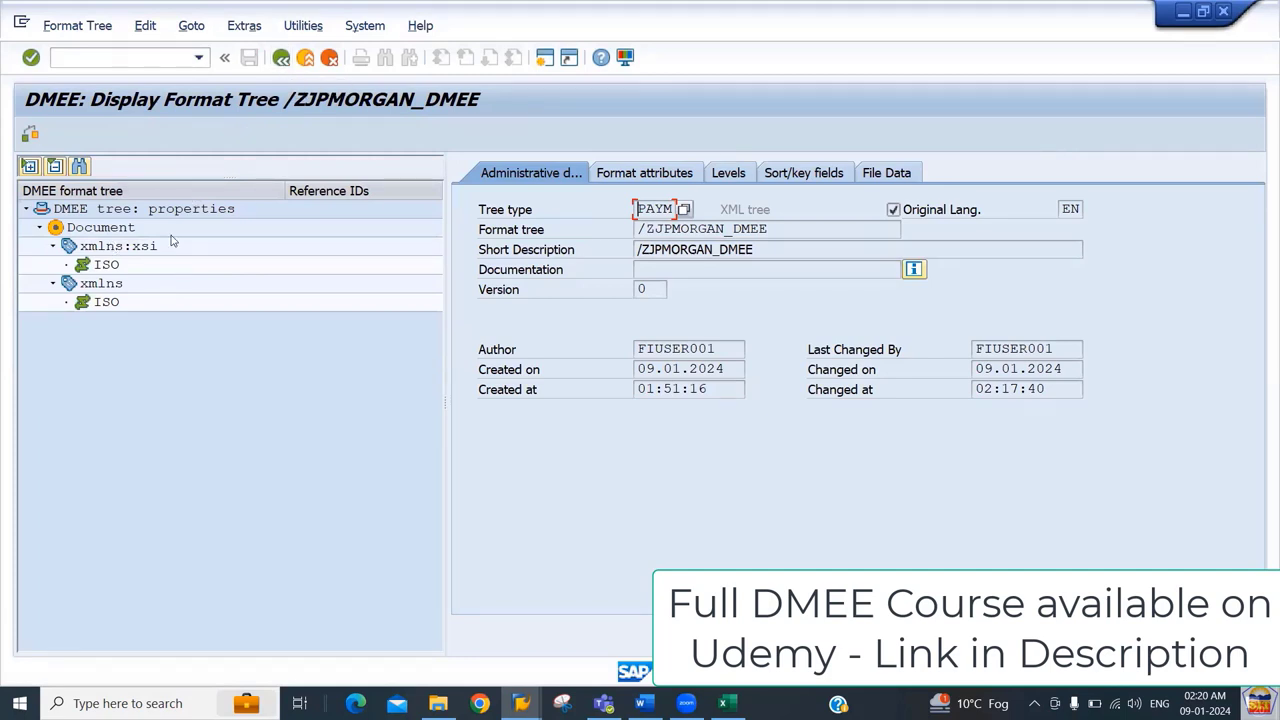
{"action": "left_click", "coordinate": [283, 58]}
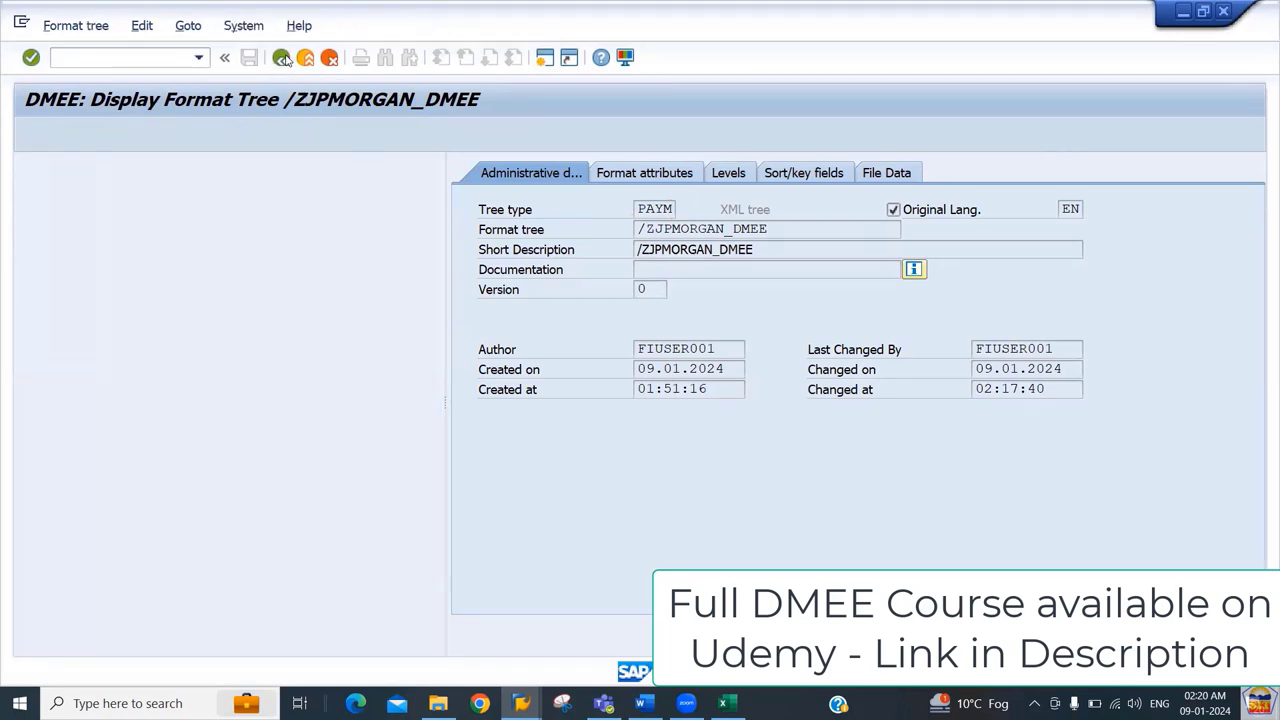
{"action": "left_click", "coordinate": [284, 58]}
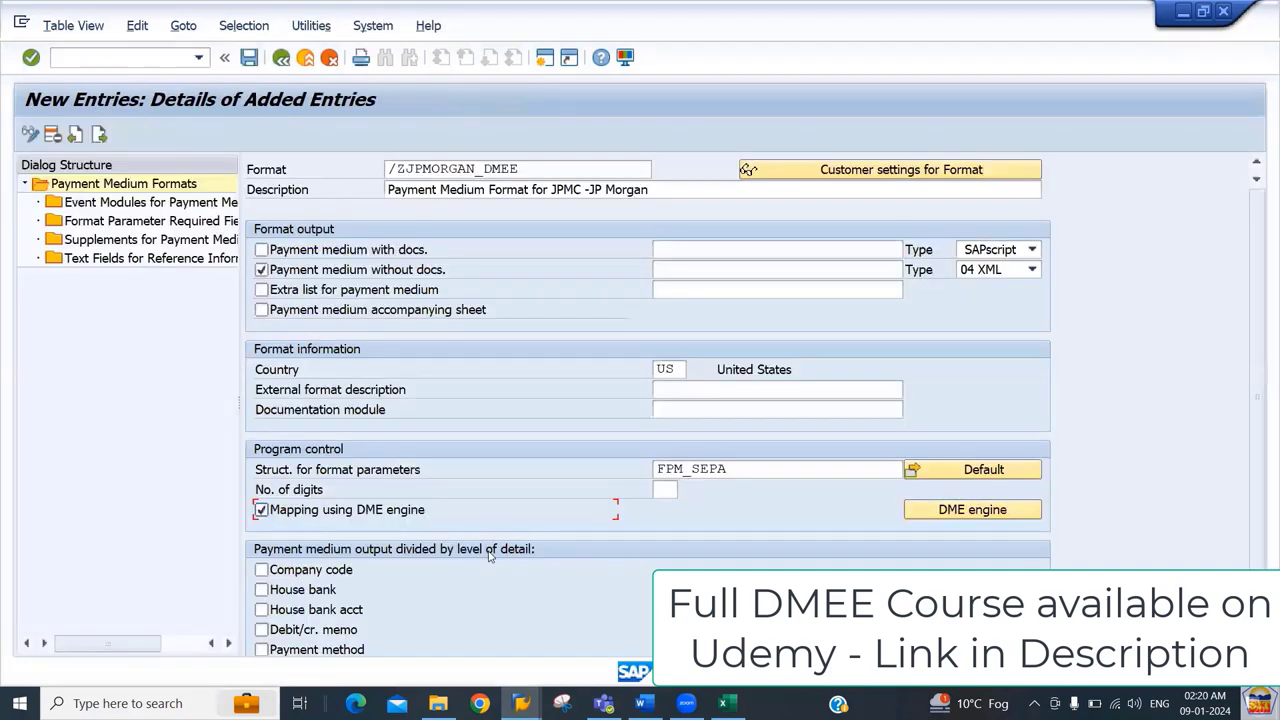
Step: Divide the payment medium output by company code and house bank, and save the format to the proposed workbench request
{"action": "scroll", "coordinate": [1262, 470], "scroll_direction": "down", "scroll_amount": 1}
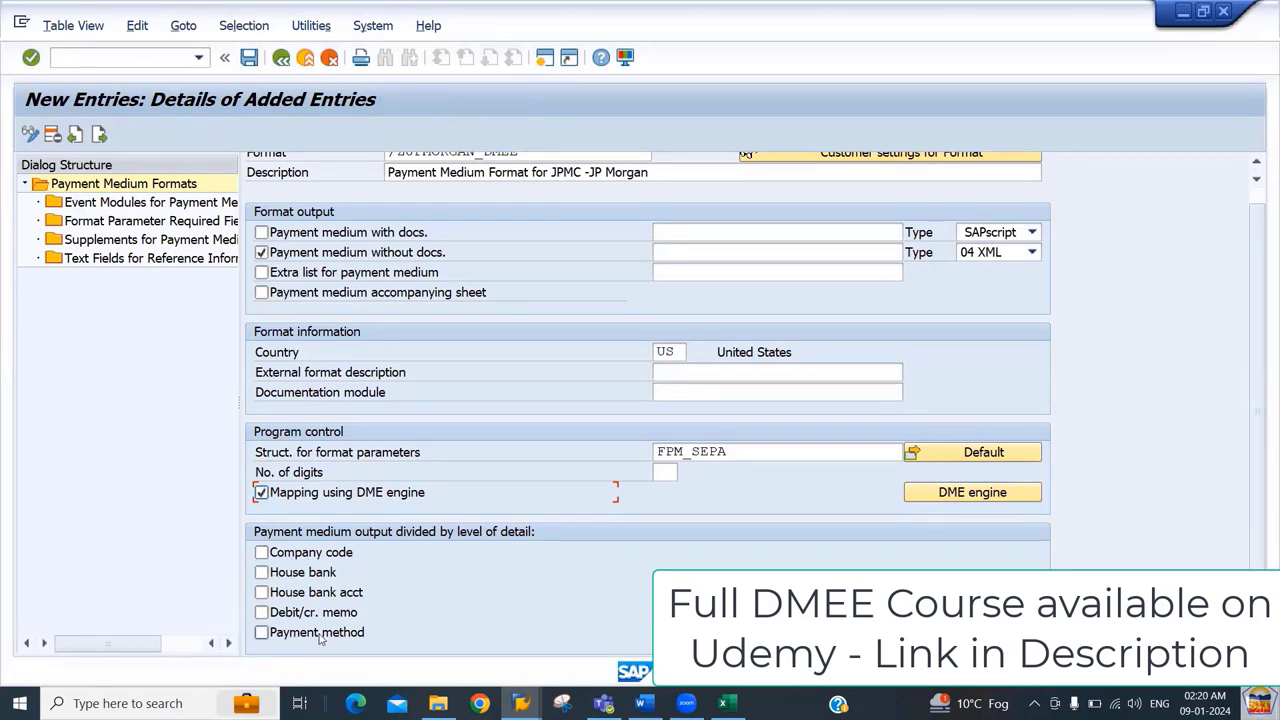
{"action": "left_click", "coordinate": [262, 553]}
{"action": "left_click", "coordinate": [264, 572]}
{"action": "key", "text": "ctrl+s"}
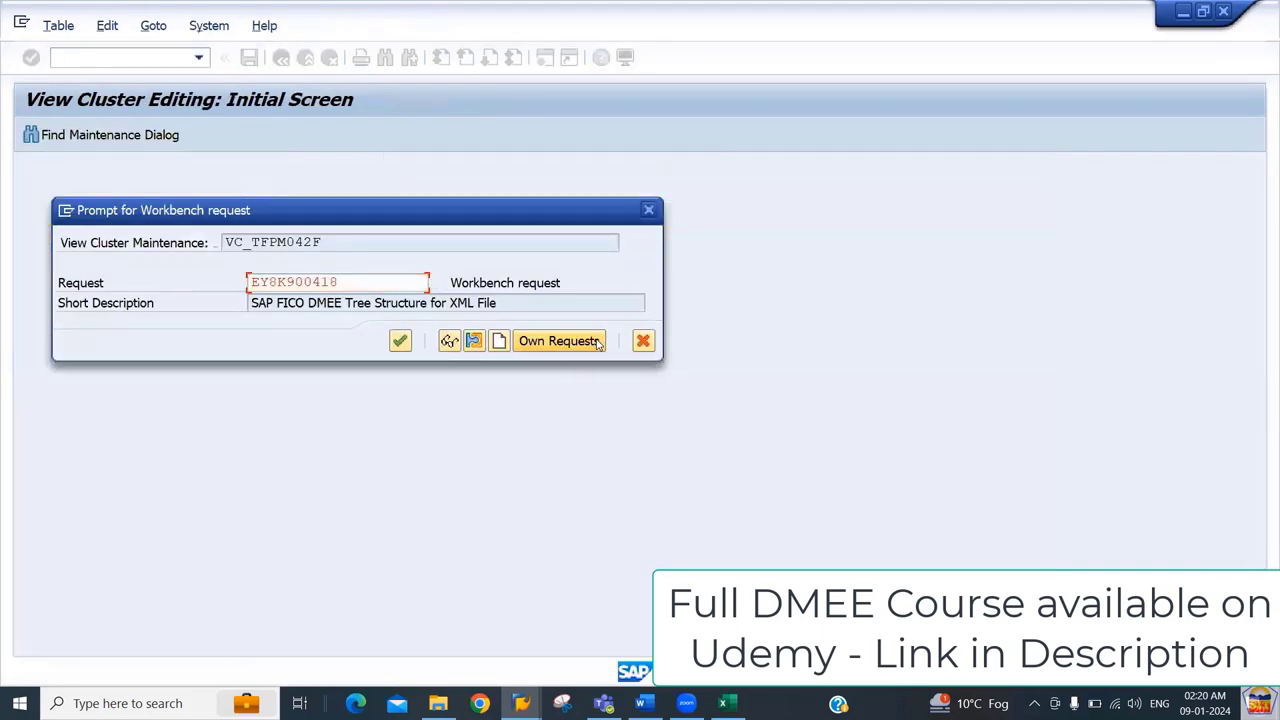
{"action": "key", "text": "Return"}
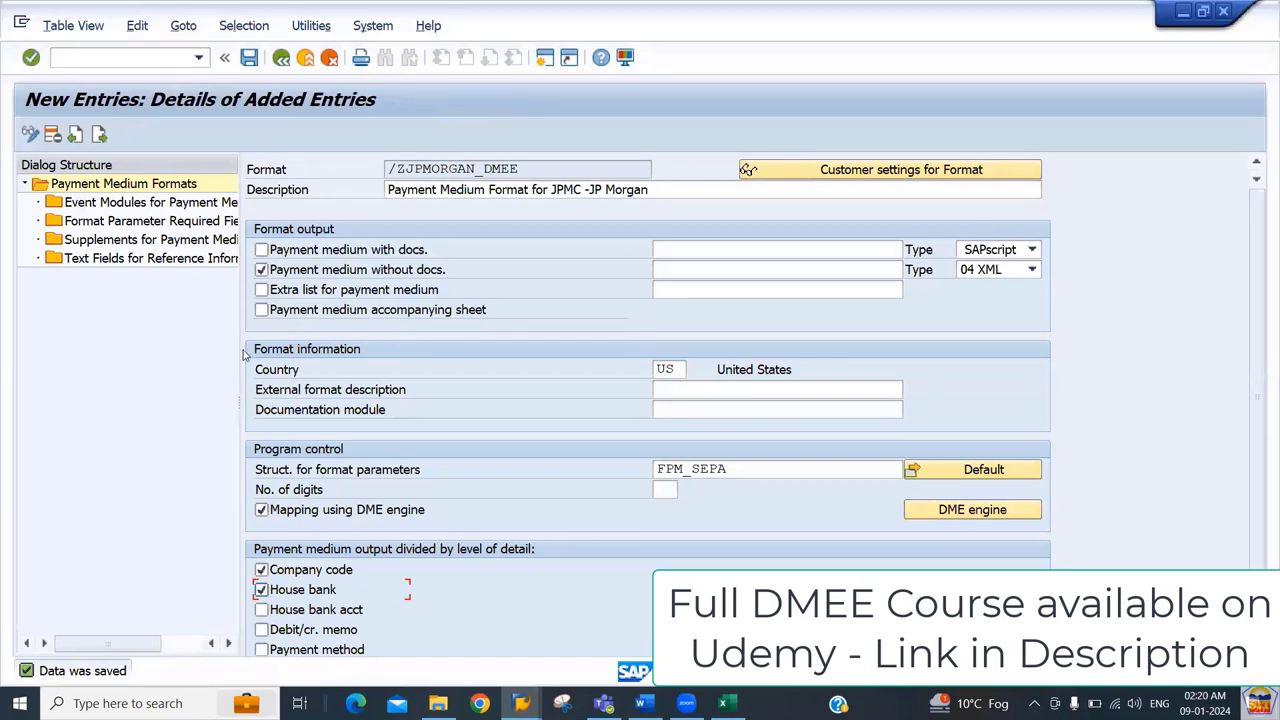
Step: Widen the dialog structure, review the event modules assigned to the payment medium format, and return to its details
{"action": "left_click_drag", "start_coordinate": [238, 350], "coordinate": [328, 350]}
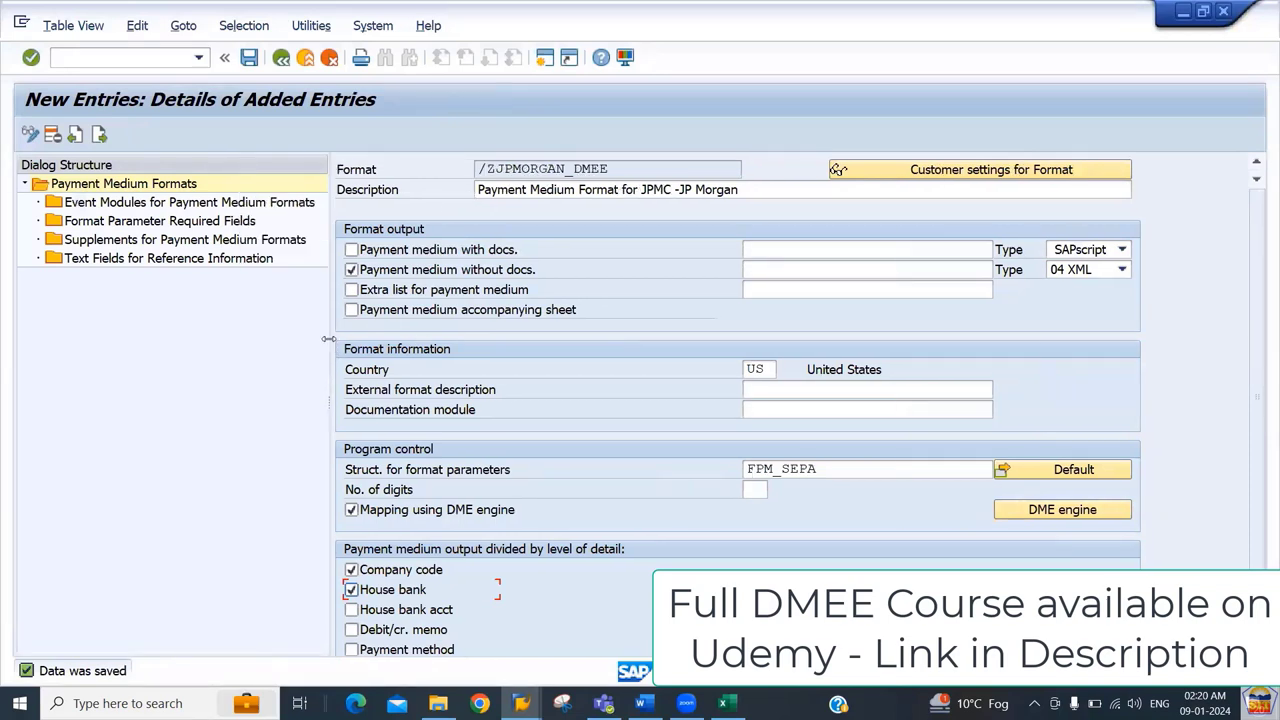
{"action": "double_click", "coordinate": [121, 205]}
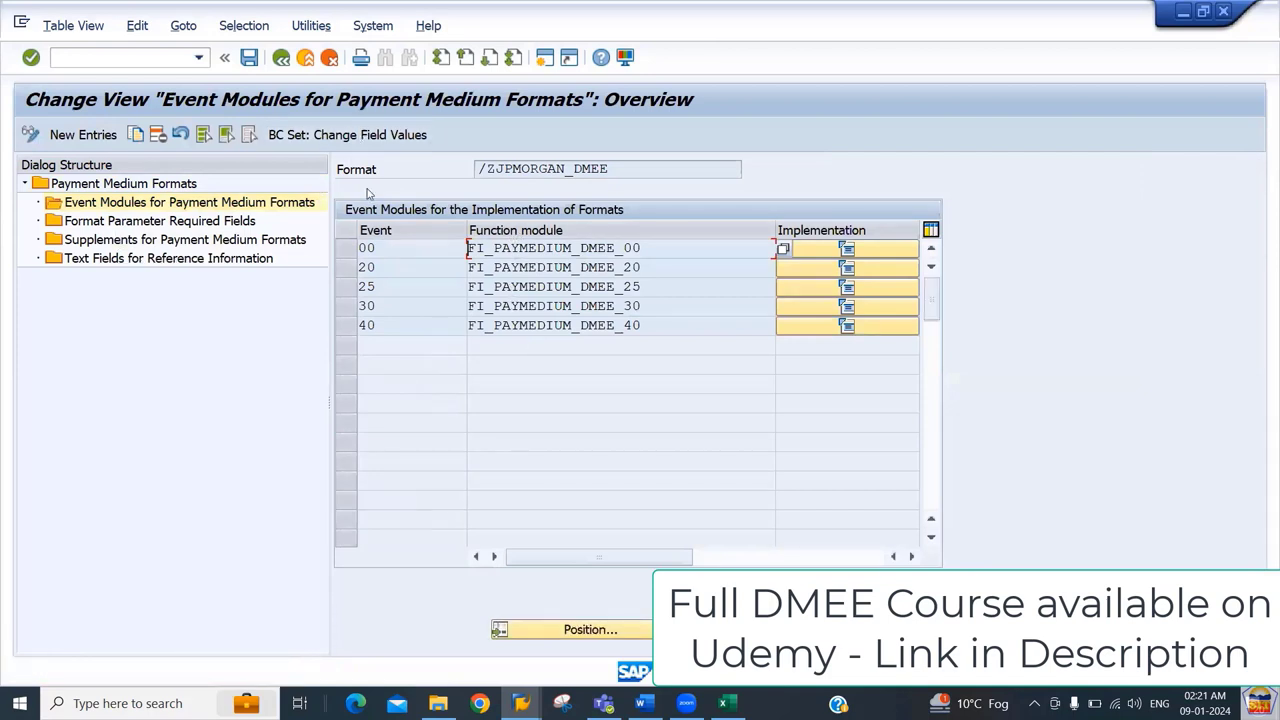
{"action": "left_click", "coordinate": [281, 57]}
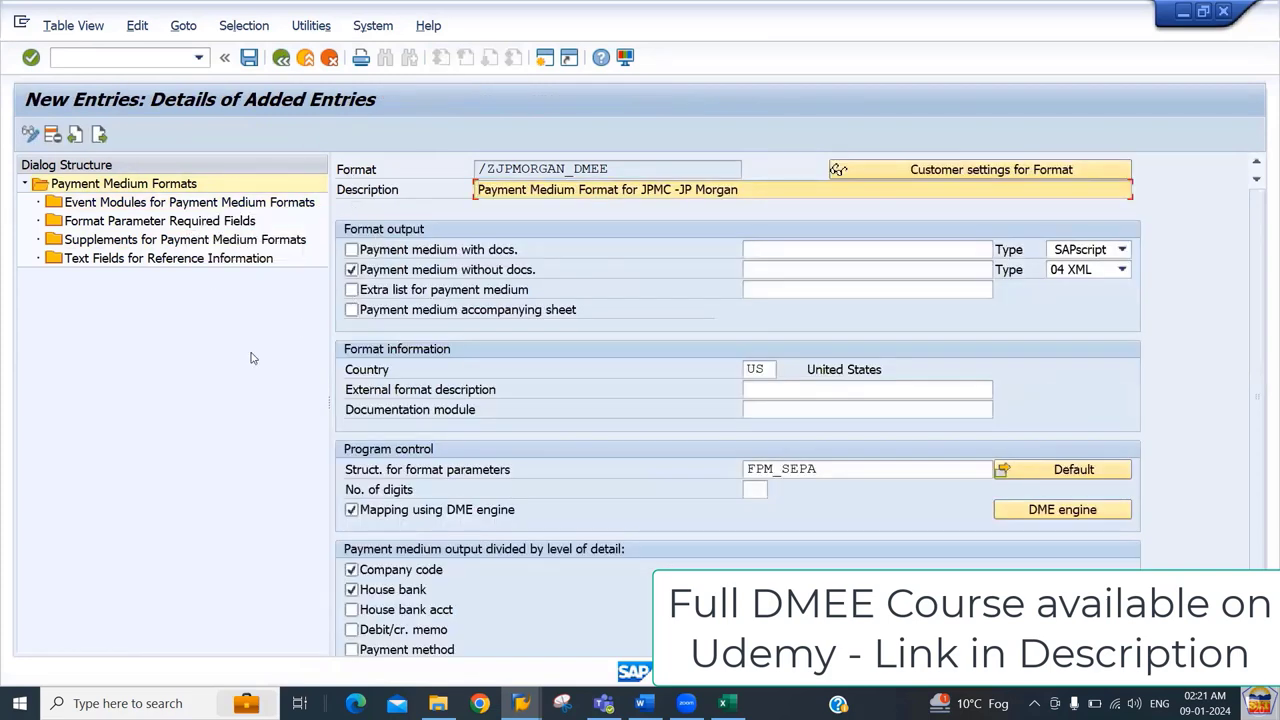
Step: Leave the format entry and open the payment program customizing with transaction FBZP
{"action": "left_click", "coordinate": [121, 58]}
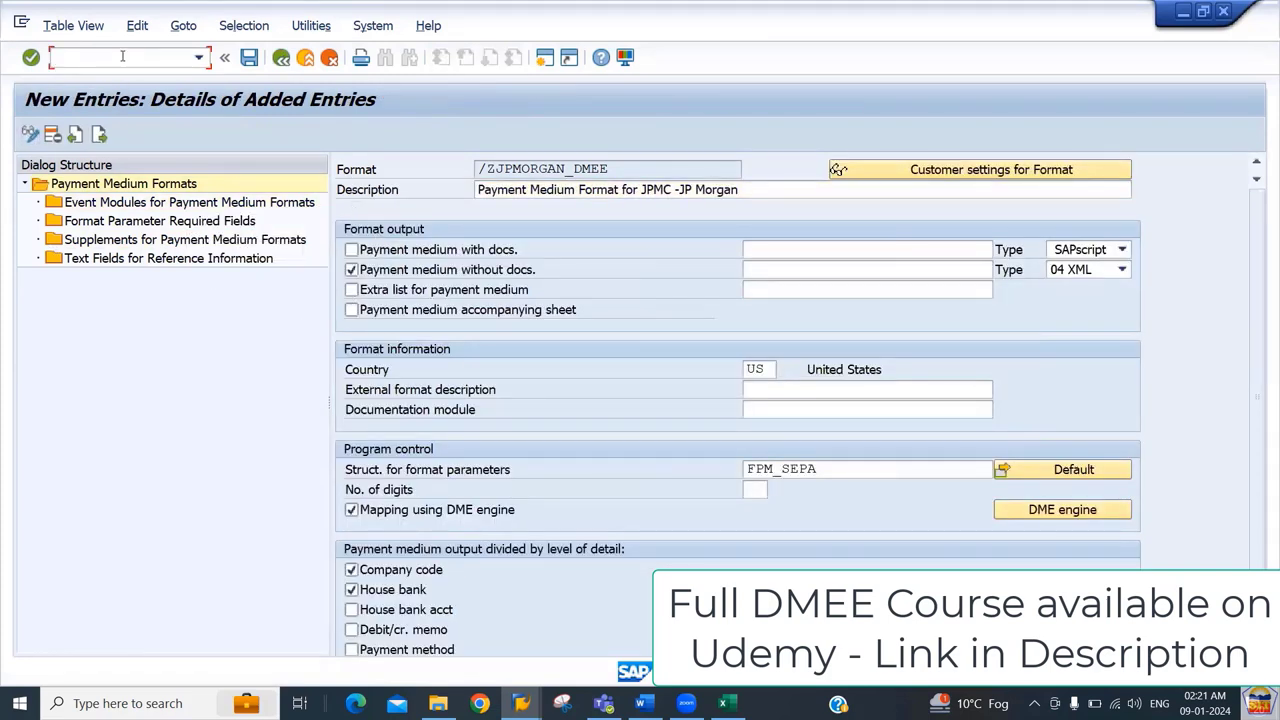
{"action": "type", "text": "/nobpm4"}
{"action": "key", "text": "BackSpace"}
{"action": "key", "text": "BackSpace"}
{"action": "type", "text": "fbzp"}
{"action": "key", "text": "Return"}
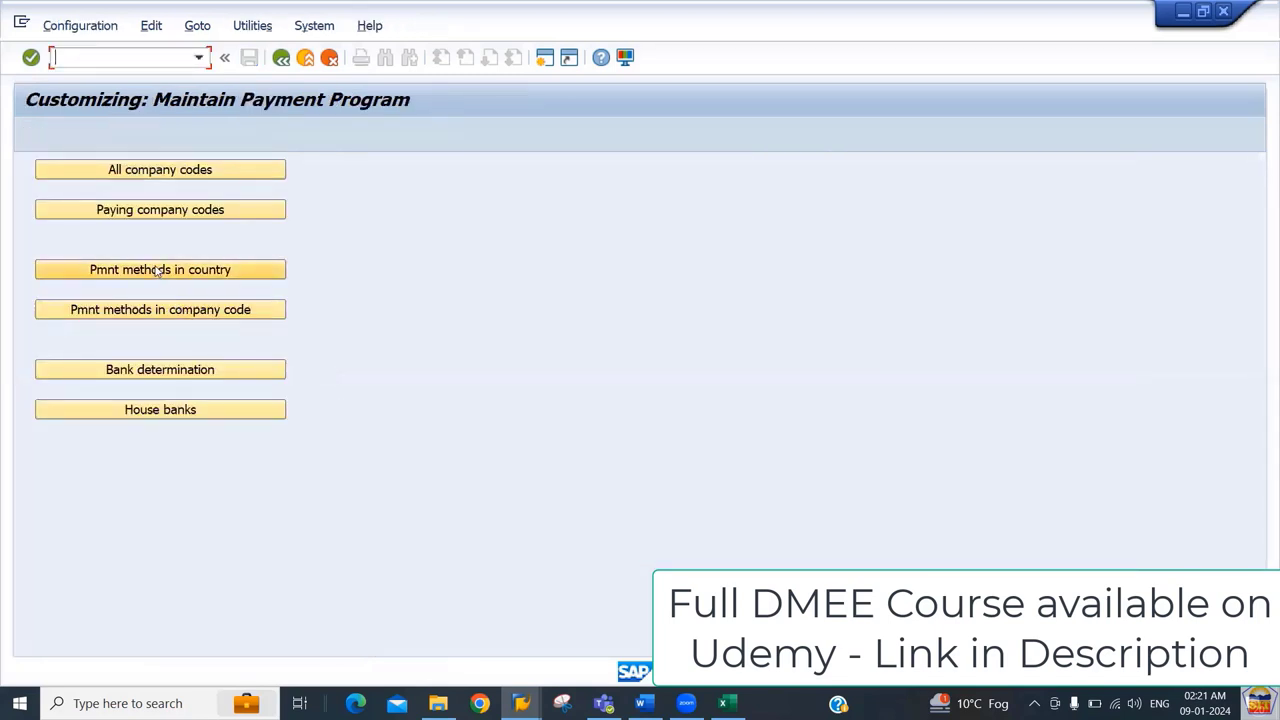
Step: Among the payment methods in country, locate country US with payment method E and open its details
{"action": "left_click", "coordinate": [152, 278]}
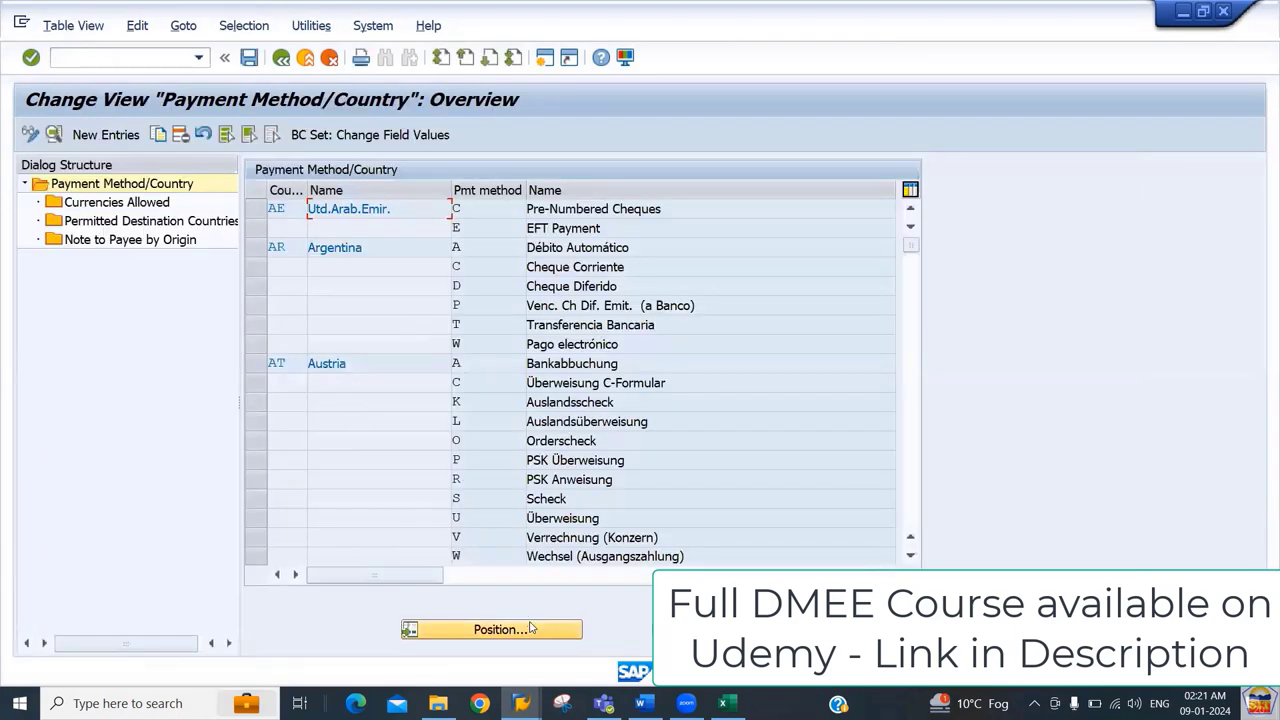
{"action": "left_click", "coordinate": [535, 630]}
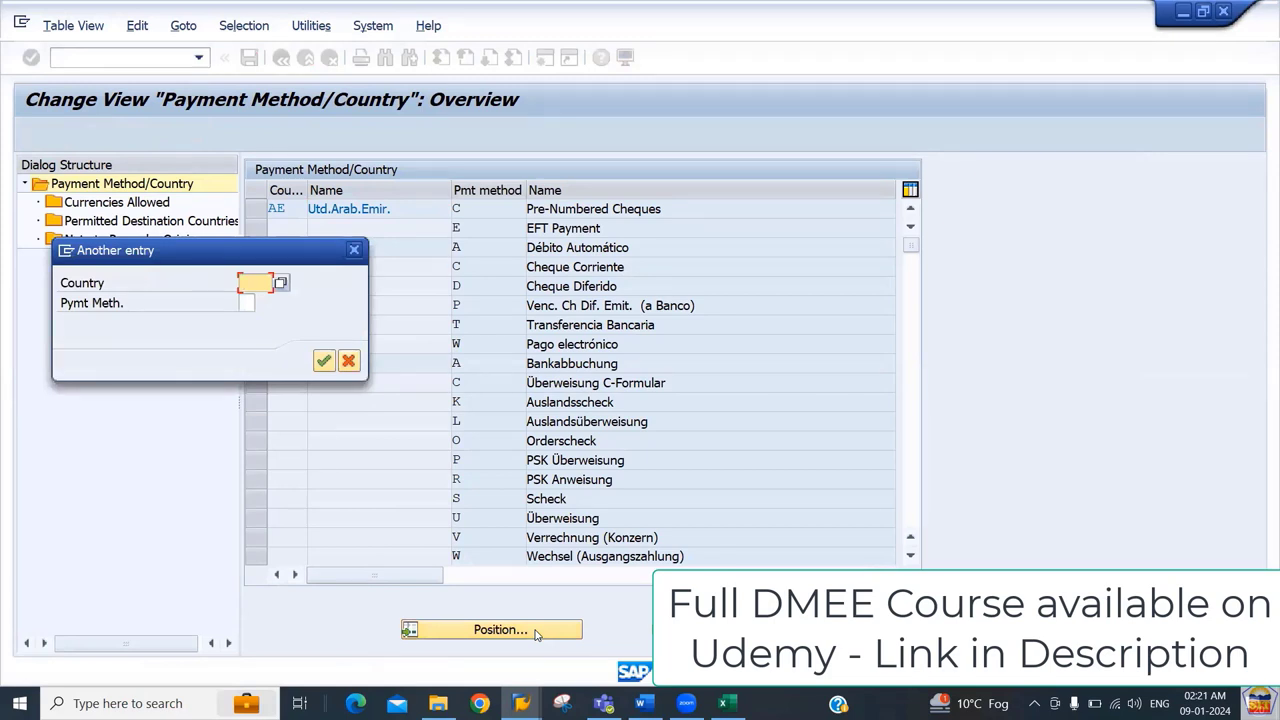
{"action": "type", "text": "us"}
{"action": "key", "text": "Tab"}
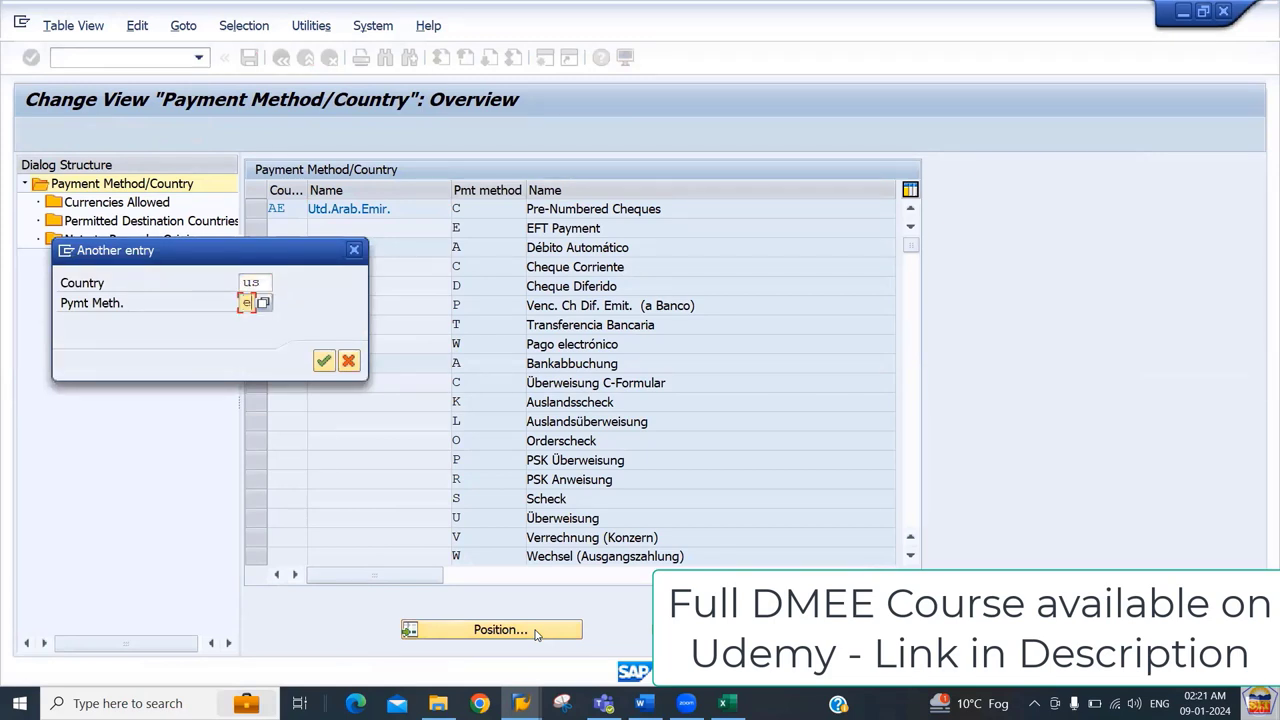
{"action": "key", "text": "Return"}
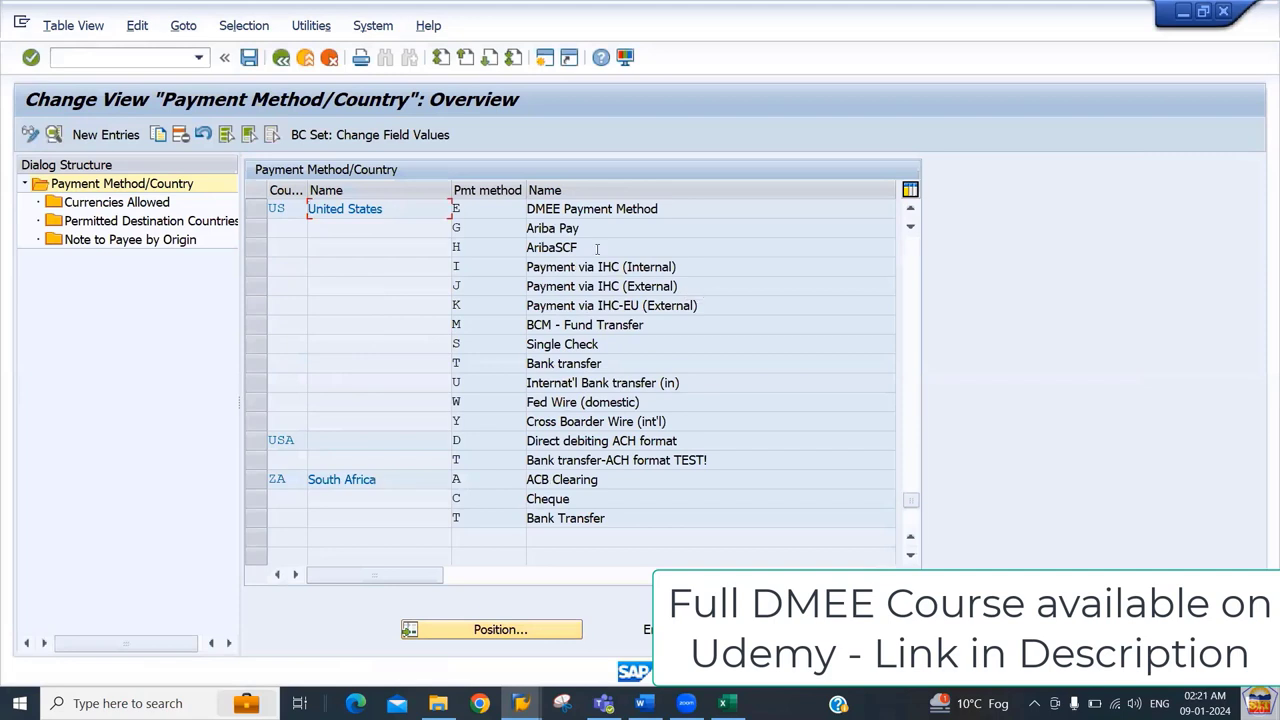
{"action": "double_click", "coordinate": [483, 208]}
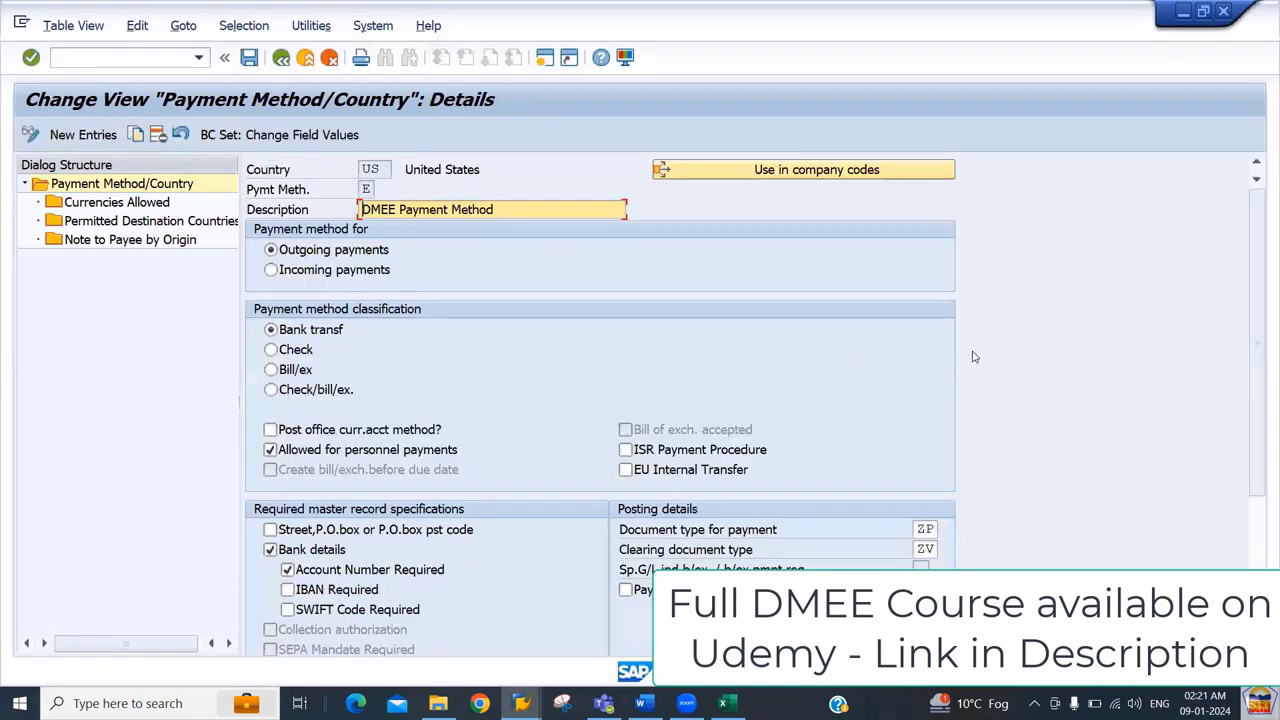
Step: Assign payment medium format /ZJPMORGAN_DMEE to US payment method E and save the change
{"action": "scroll", "coordinate": [1260, 425], "scroll_direction": "down", "scroll_amount": 1}
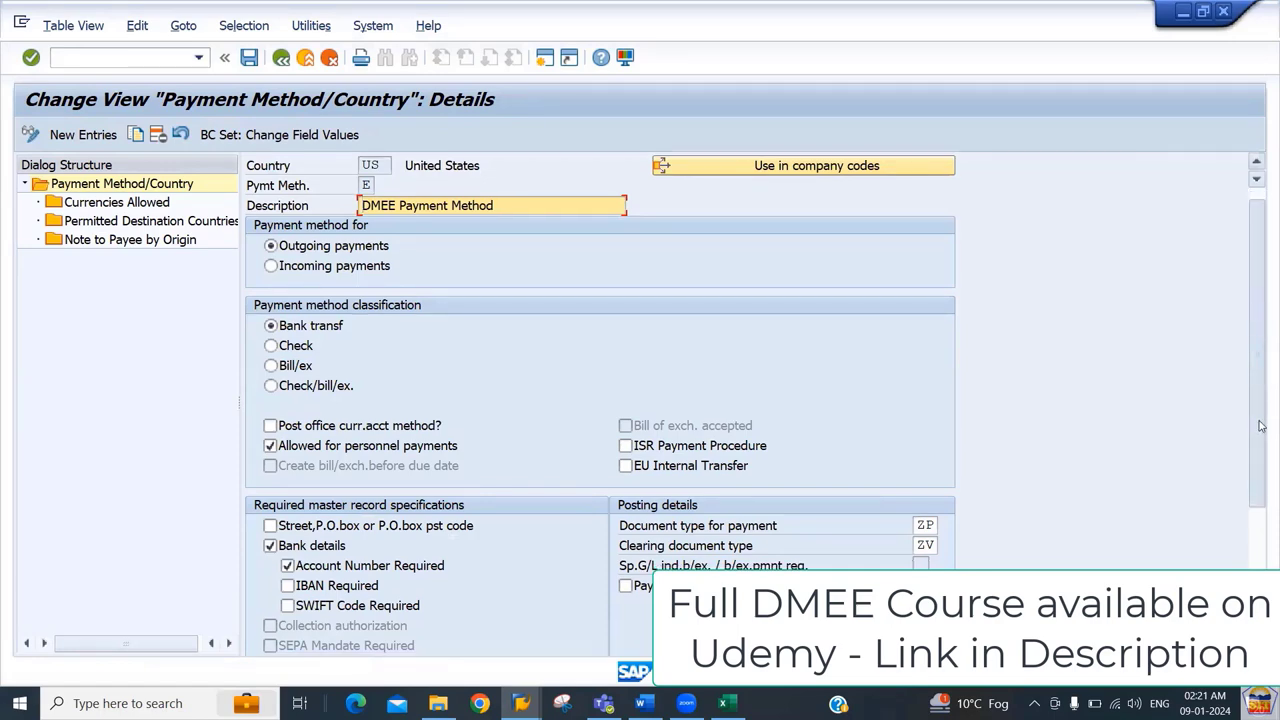
{"action": "scroll", "coordinate": [1260, 425], "scroll_direction": "down", "scroll_amount": 3}
{"action": "double_click", "coordinate": [528, 532]}
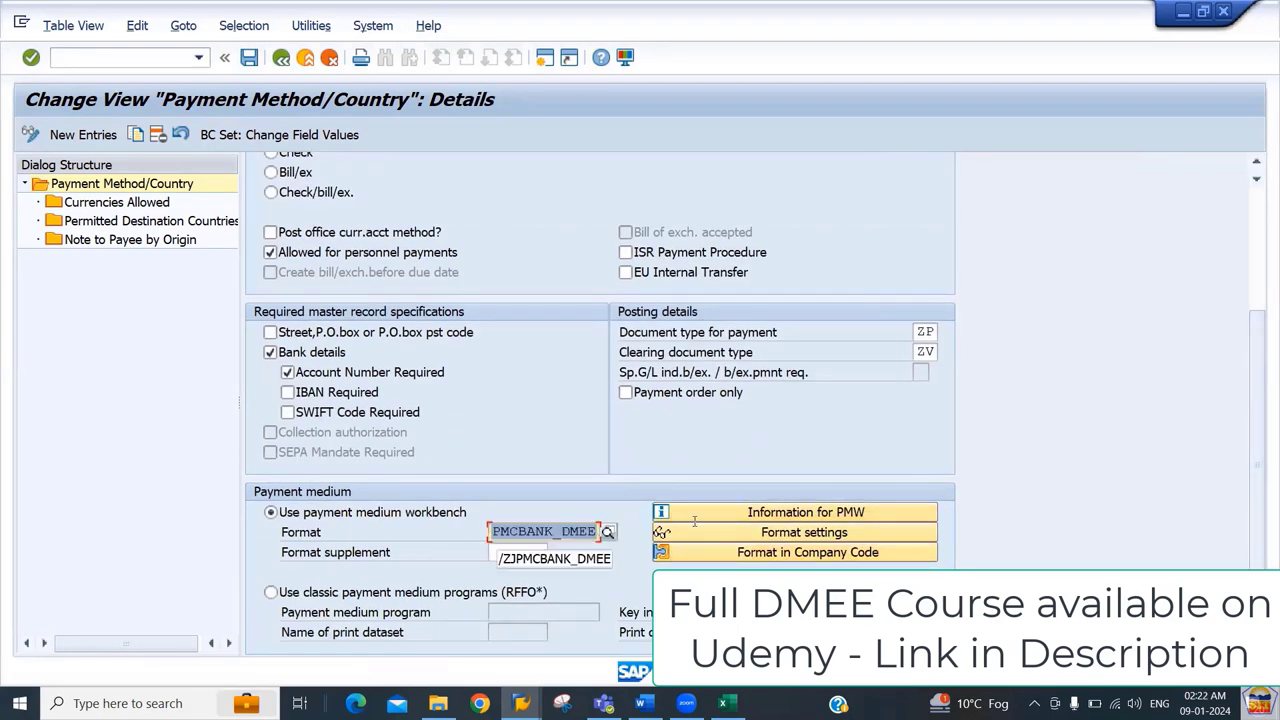
{"action": "key", "text": "Escape"}
{"action": "type", "text": "/ZJ"}
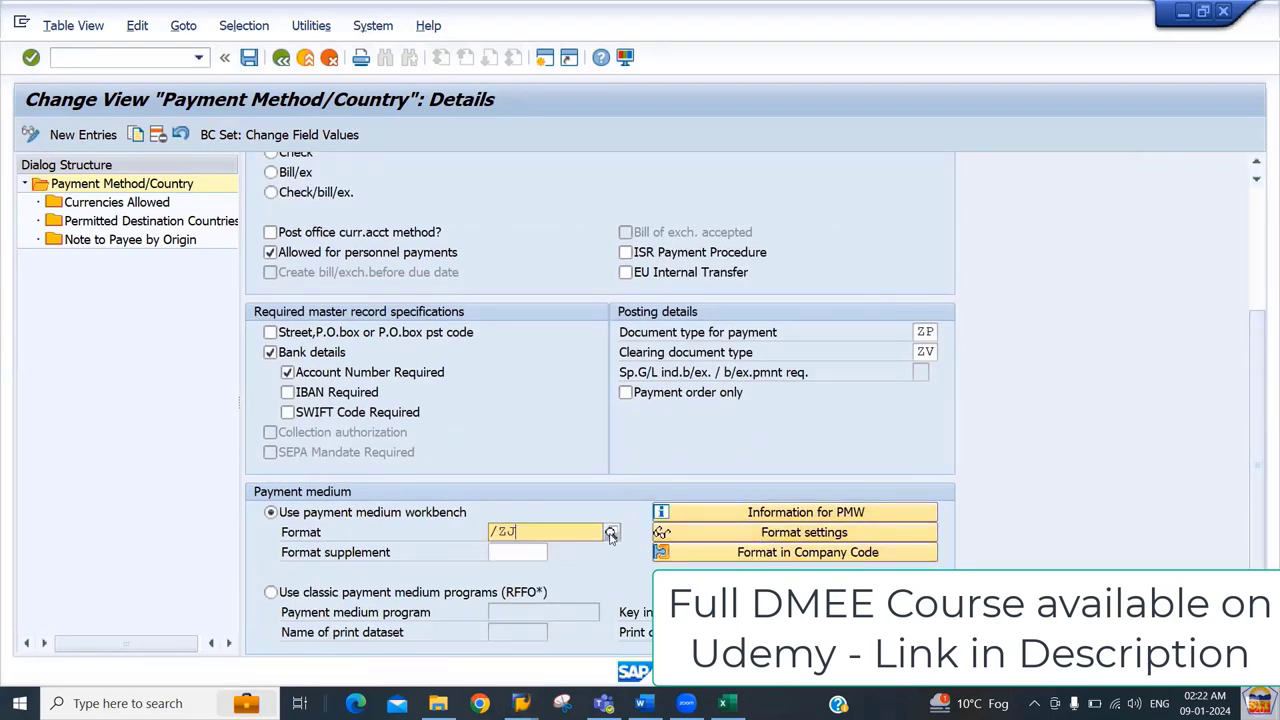
{"action": "left_click", "coordinate": [598, 531]}
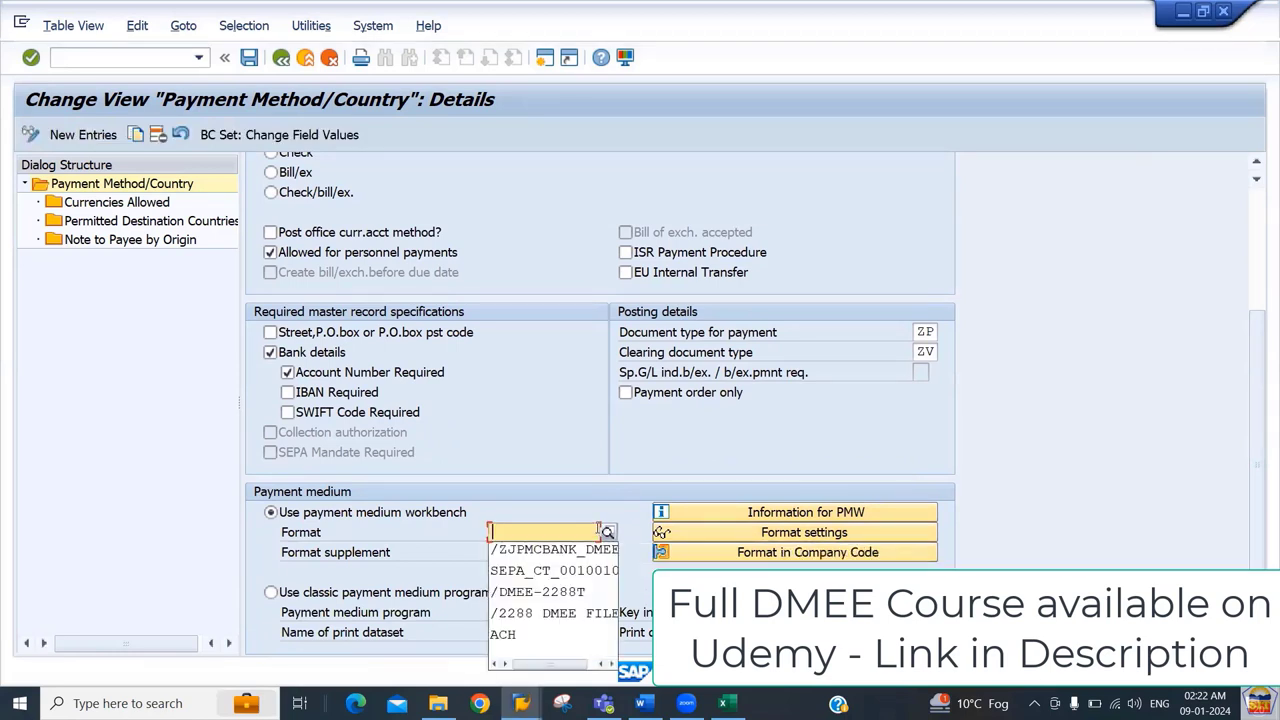
{"action": "left_click", "coordinate": [607, 532]}
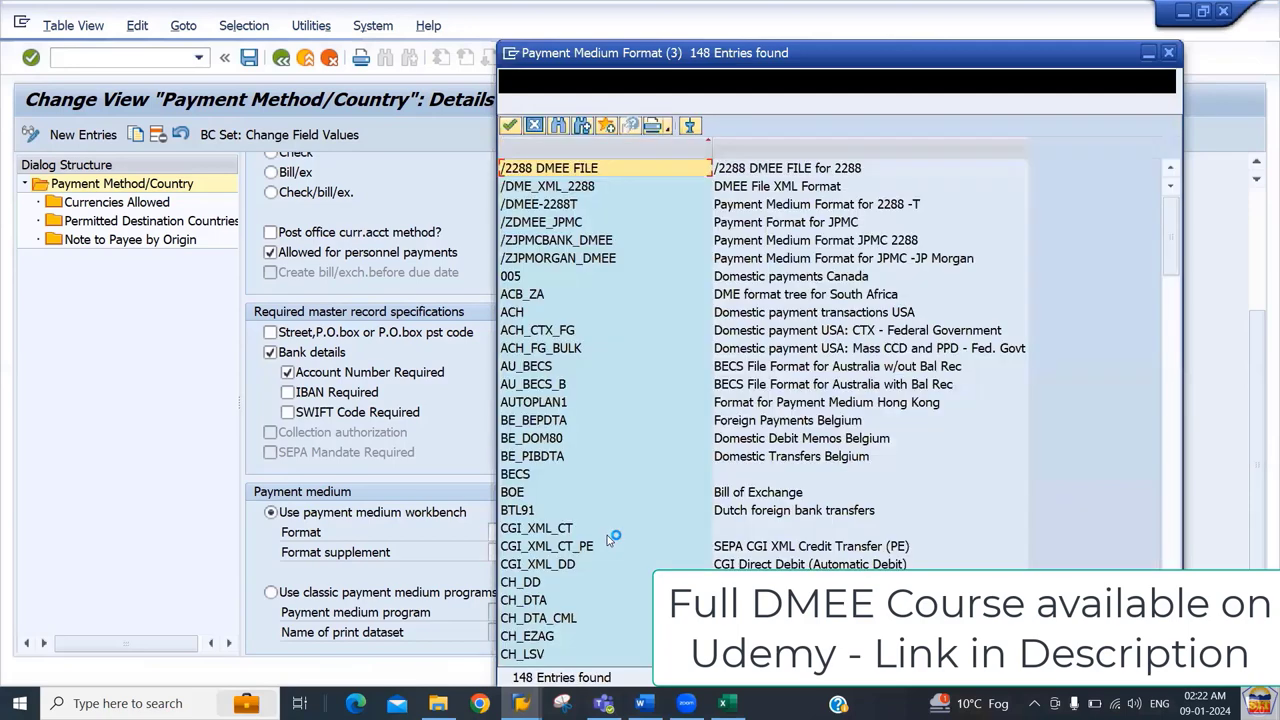
{"action": "left_click", "coordinate": [901, 261]}
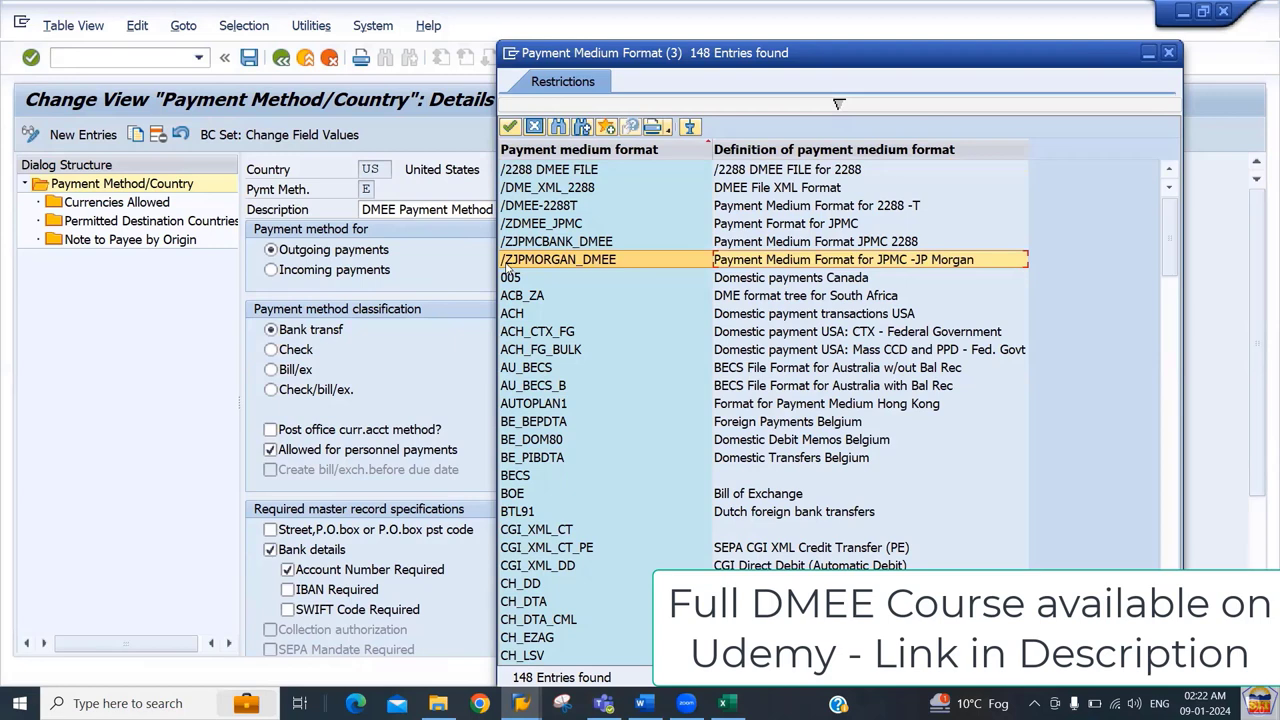
{"action": "double_click", "coordinate": [593, 262]}
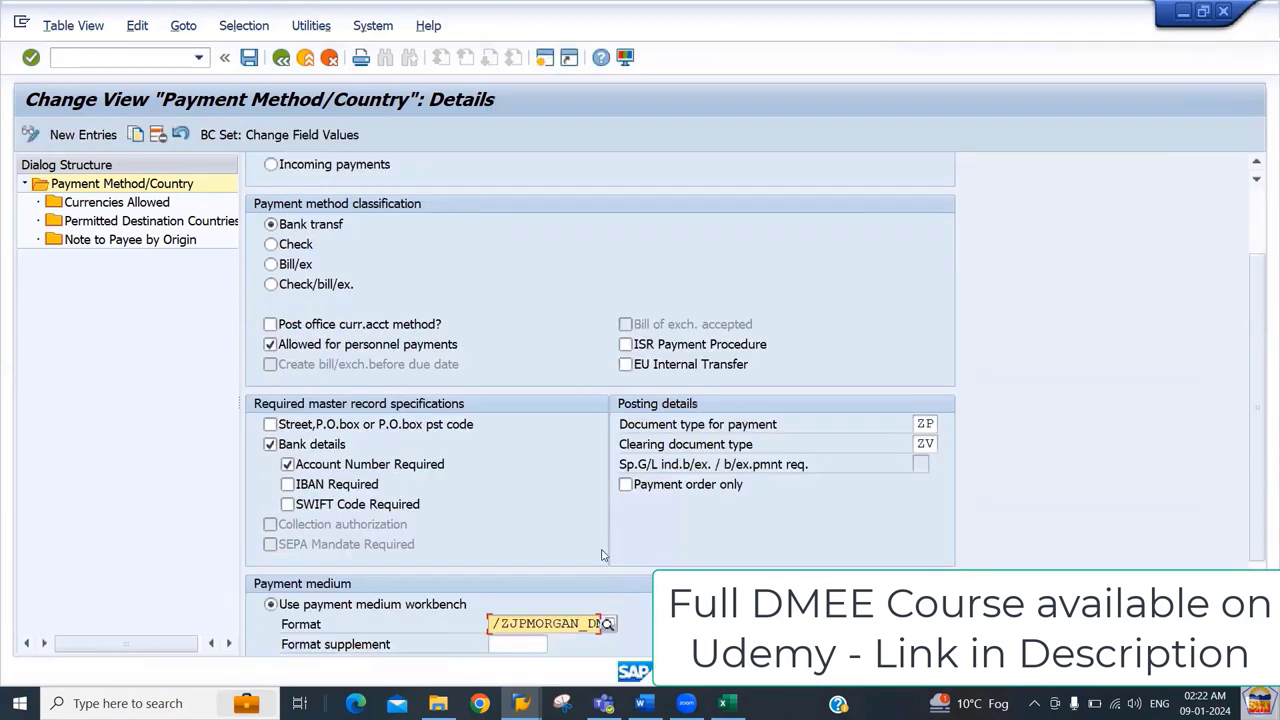
{"action": "key", "text": "ctrl+s"}
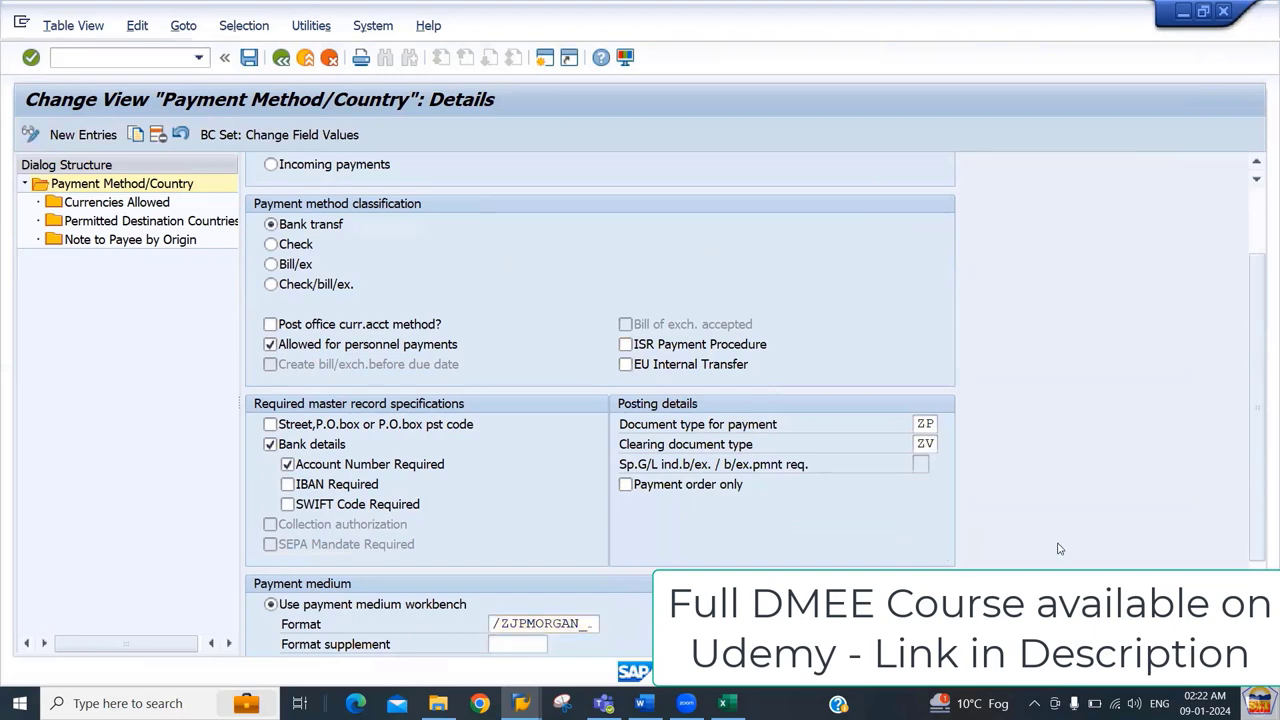
{"action": "key", "text": "Return"}
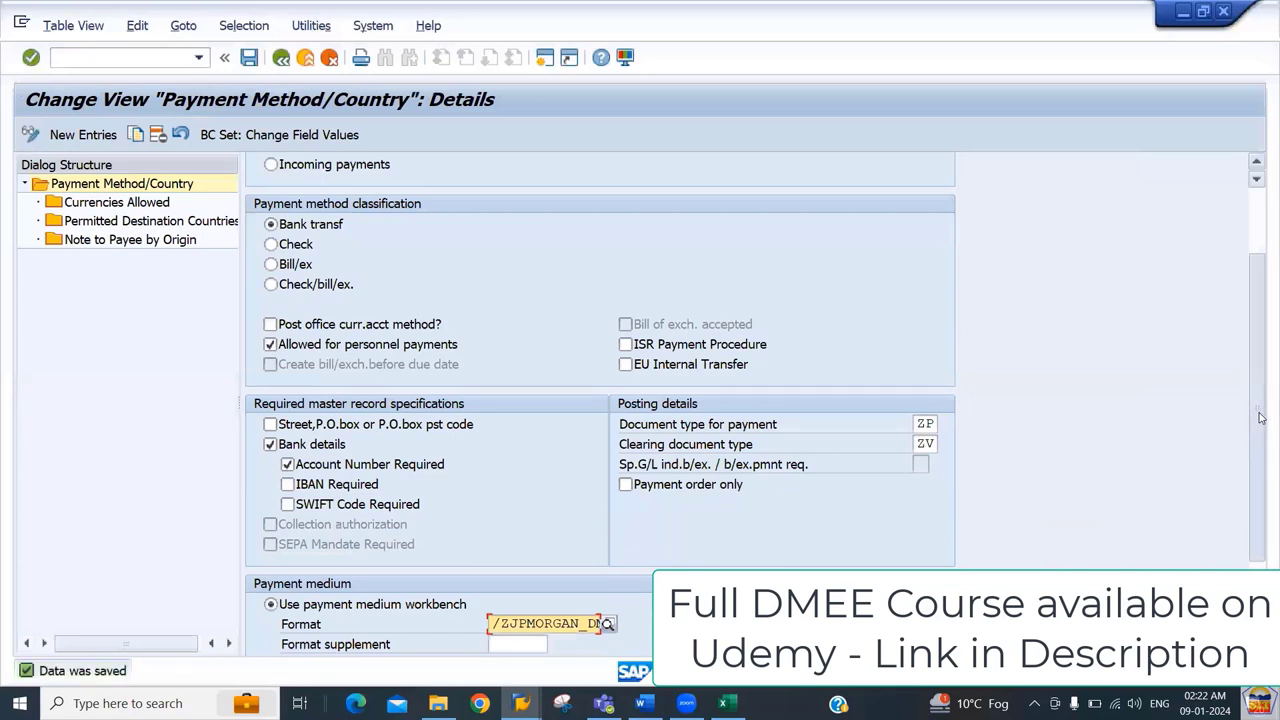
Step: In the format settings by company code, assign /ZJPMORGAN_DMEE to company code 2288, method E, house bank CITIB, and save
{"action": "scroll", "coordinate": [1248, 424], "scroll_direction": "down", "scroll_amount": 2}
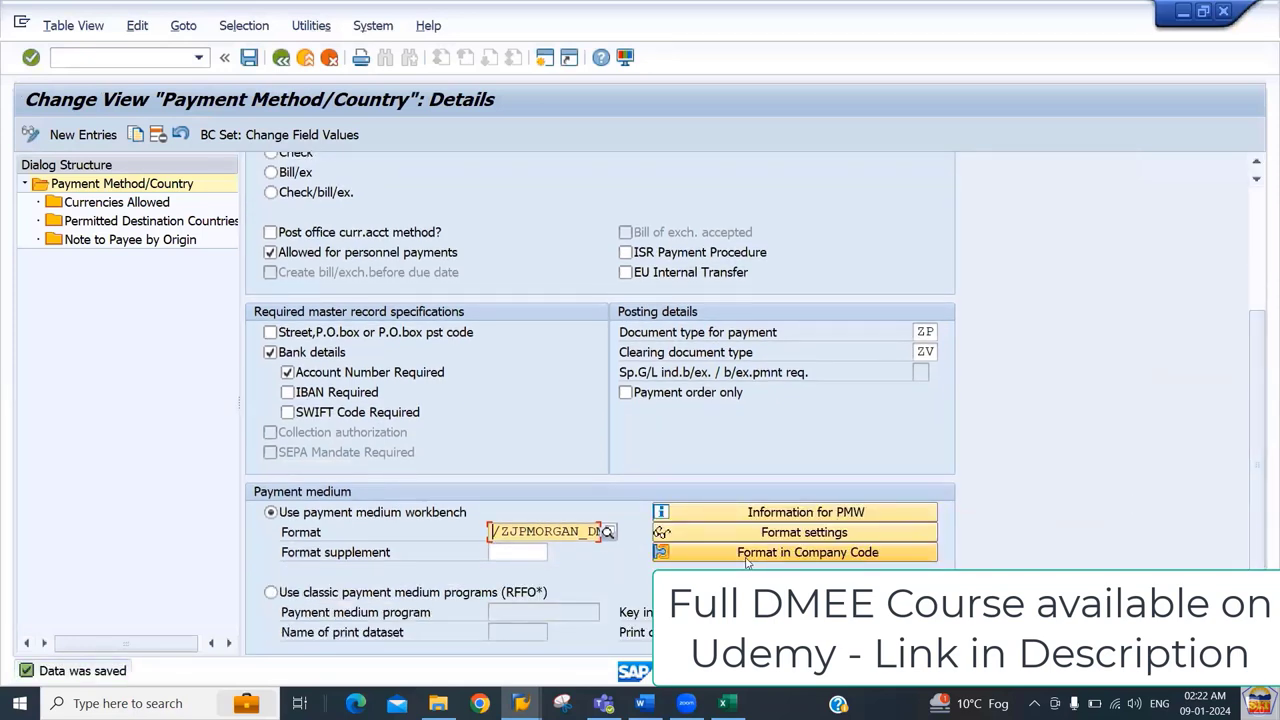
{"action": "left_click", "coordinate": [812, 553]}
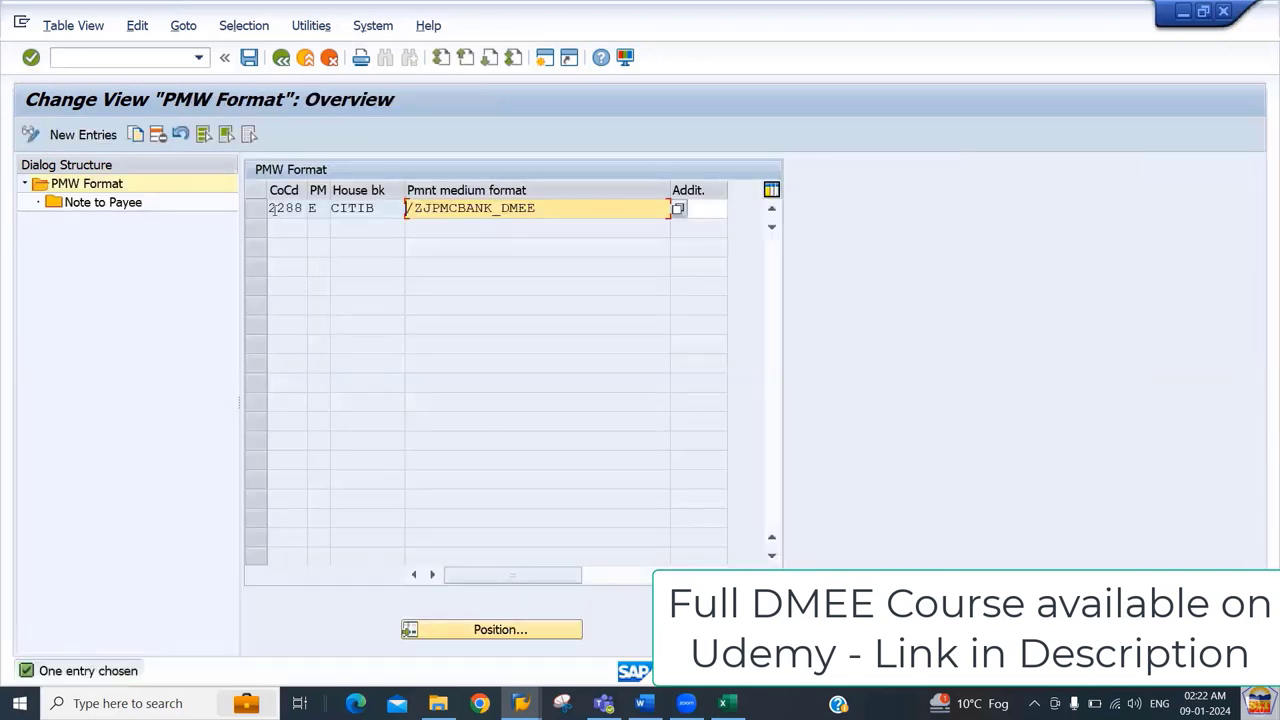
{"action": "left_click_drag", "start_coordinate": [271, 208], "coordinate": [339, 208]}
{"action": "left_click", "coordinate": [357, 208]}
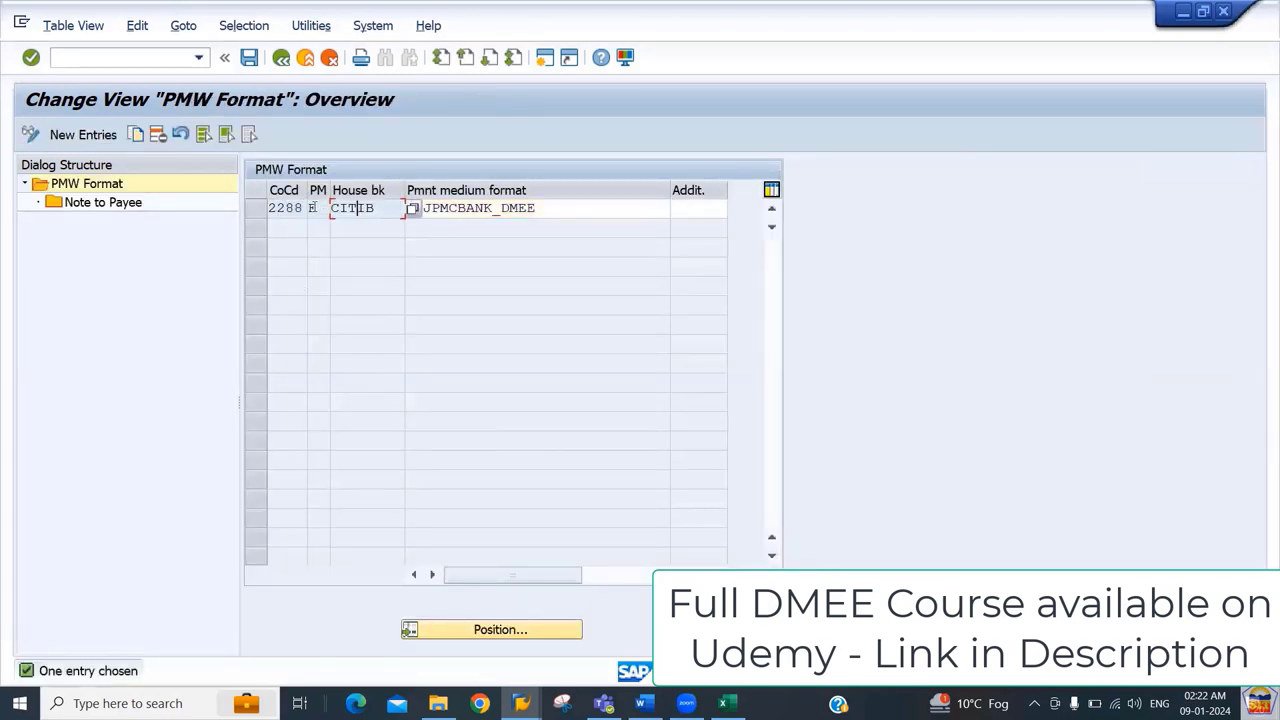
{"action": "left_click", "coordinate": [389, 209]}
{"action": "left_click_drag", "start_coordinate": [537, 212], "coordinate": [333, 203]}
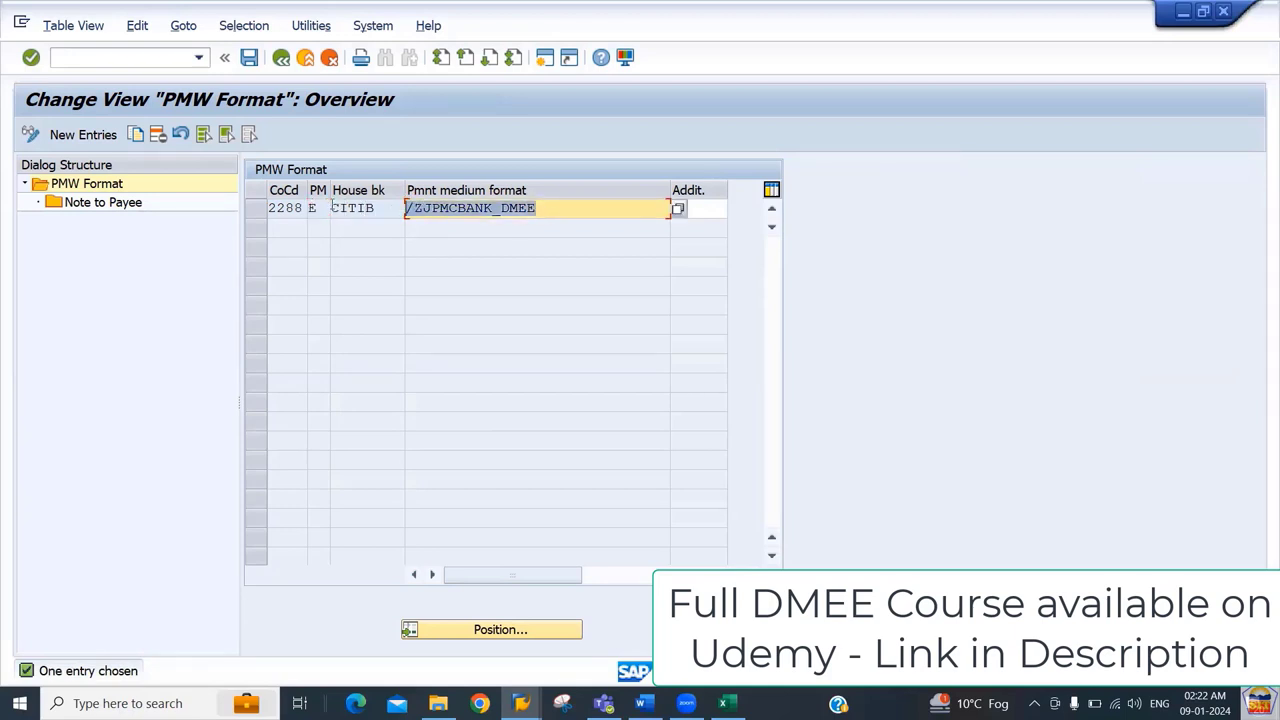
{"action": "key", "text": "BackSpace"}
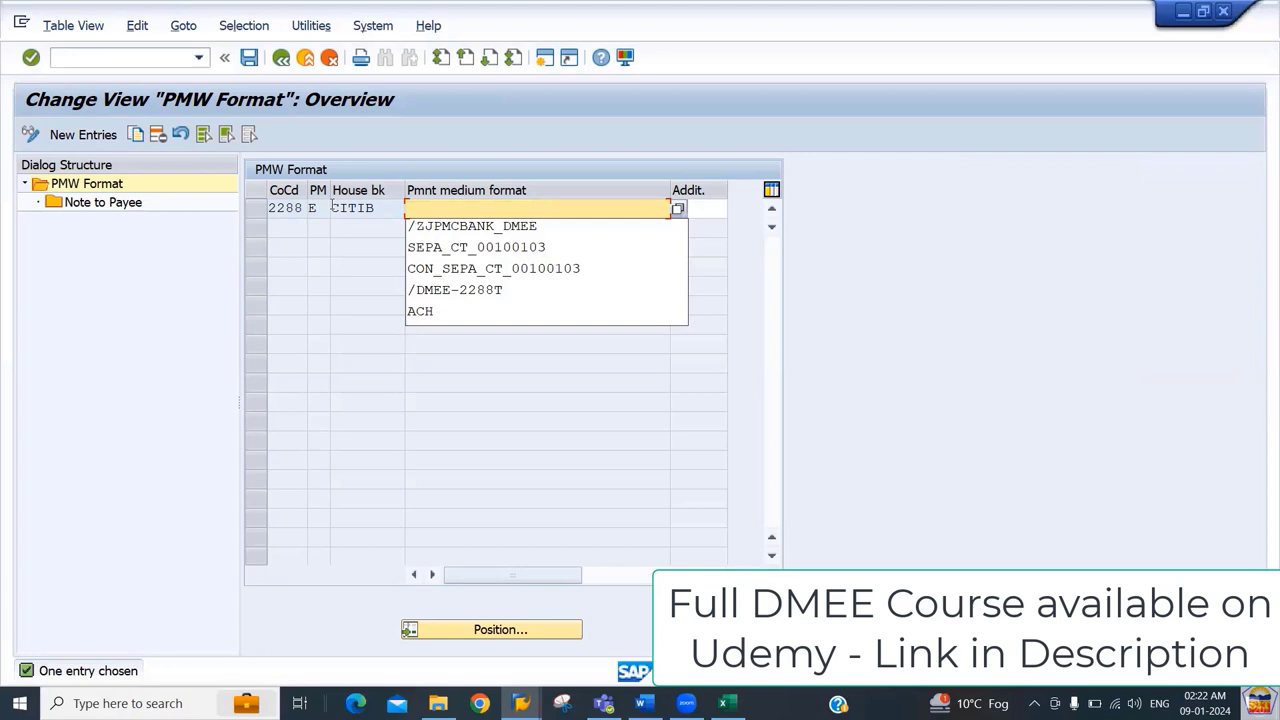
{"action": "left_click", "coordinate": [676, 213]}
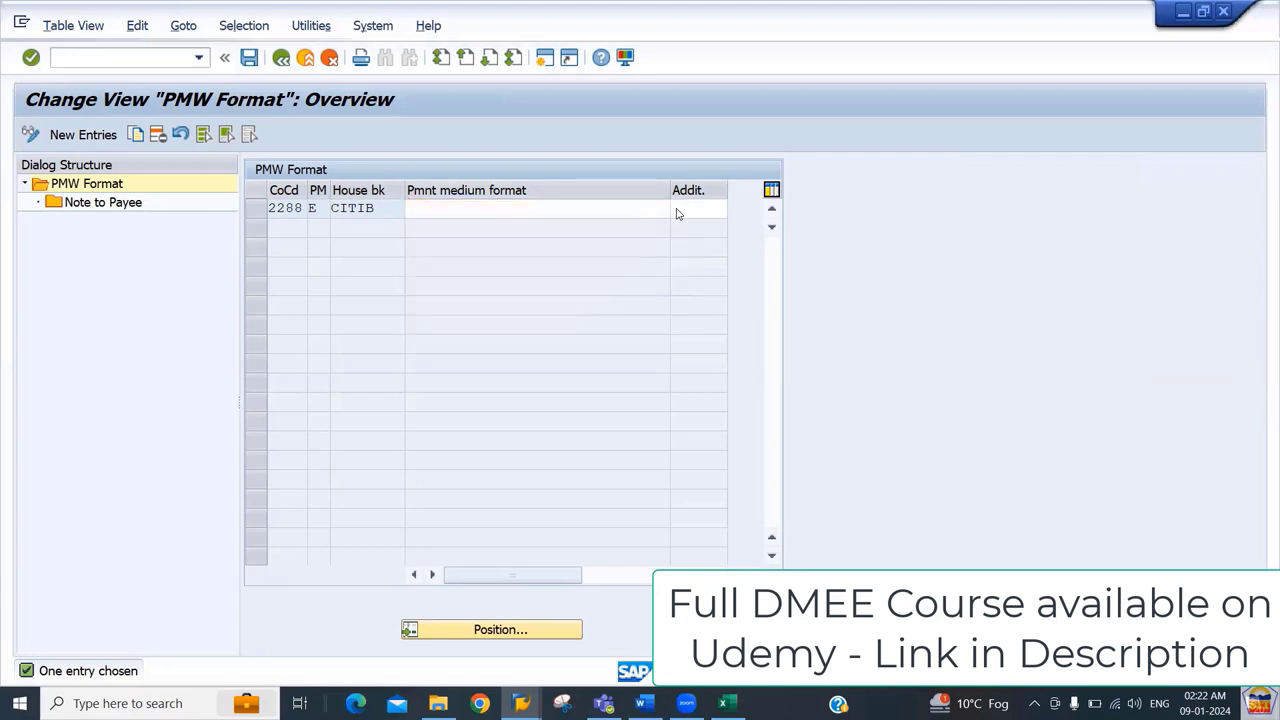
{"action": "left_click", "coordinate": [676, 210]}
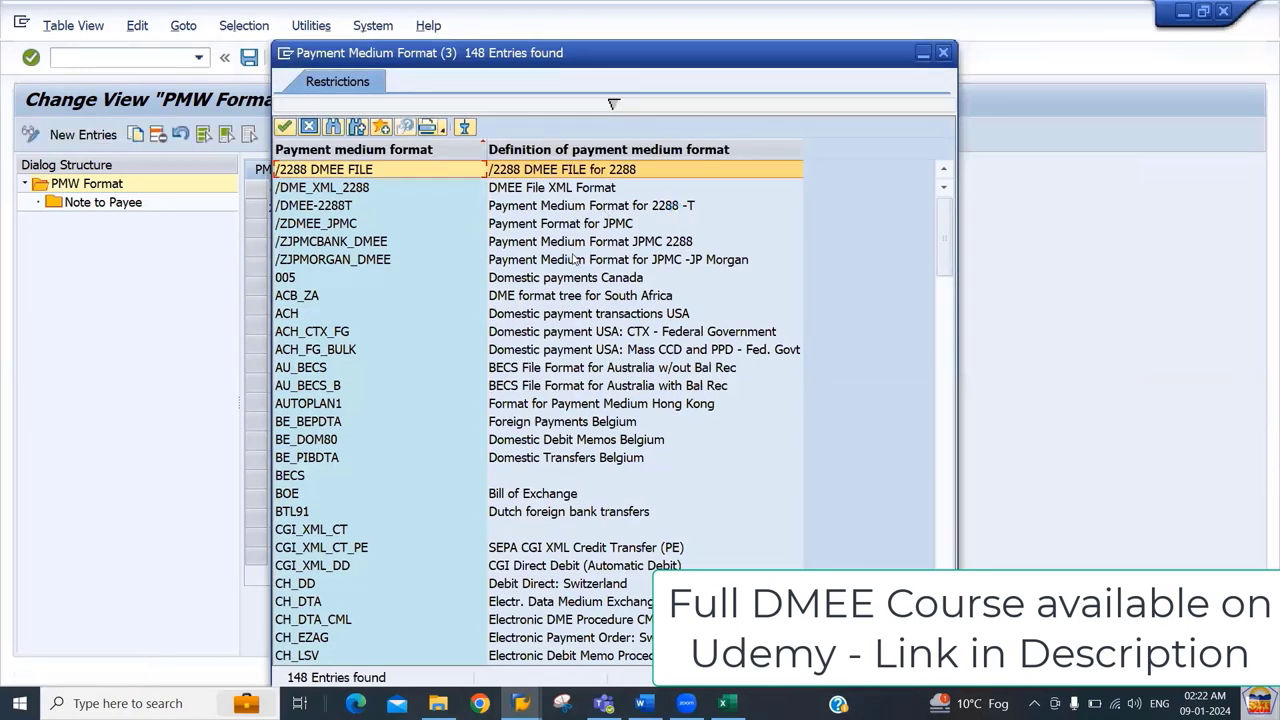
{"action": "double_click", "coordinate": [590, 262]}
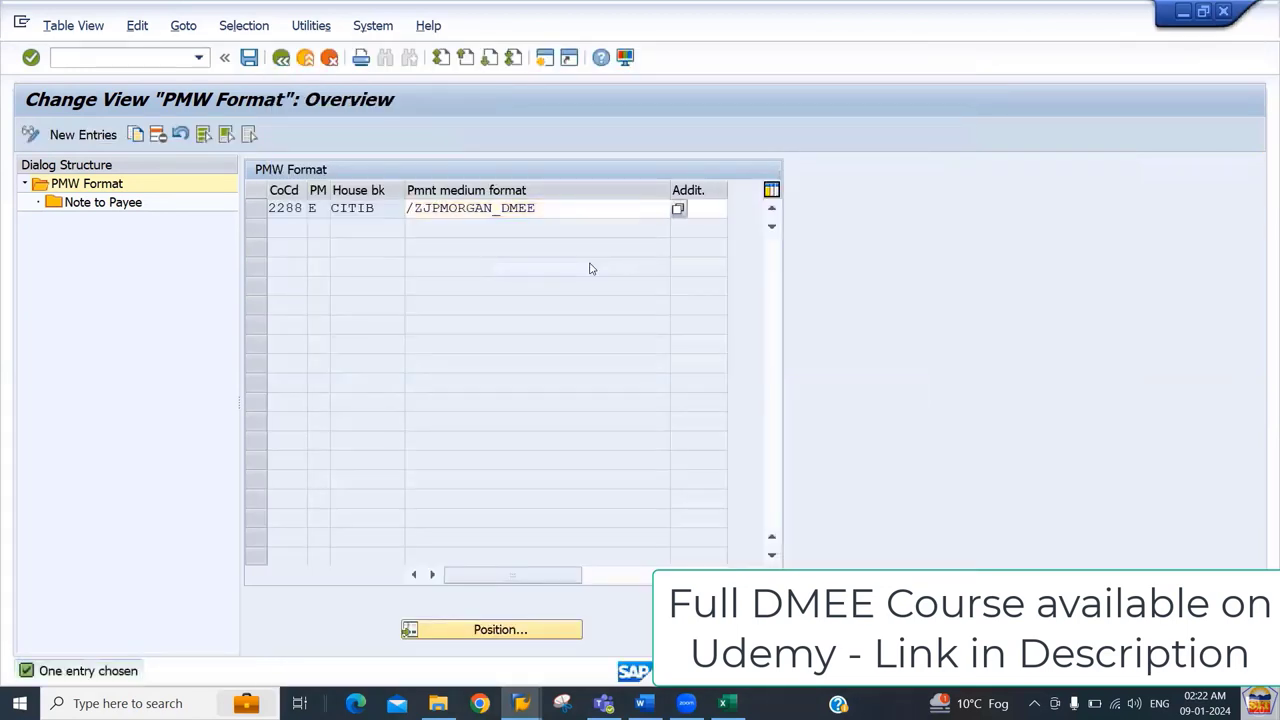
{"action": "key", "text": "ctrl+s"}
{"action": "key", "text": "Return"}
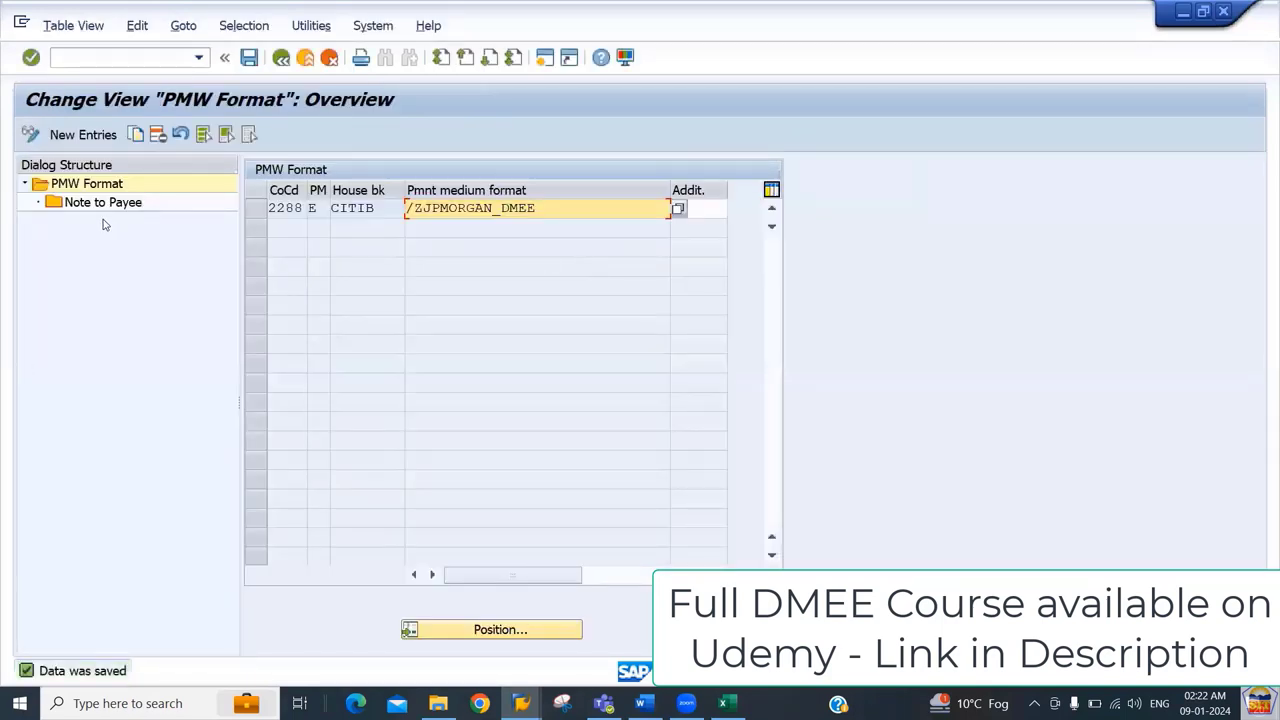
Step: For the 2288 CITIB format entry, select note to payee type SAMPLE 01 for origin FI-AP and save
{"action": "double_click", "coordinate": [97, 205]}
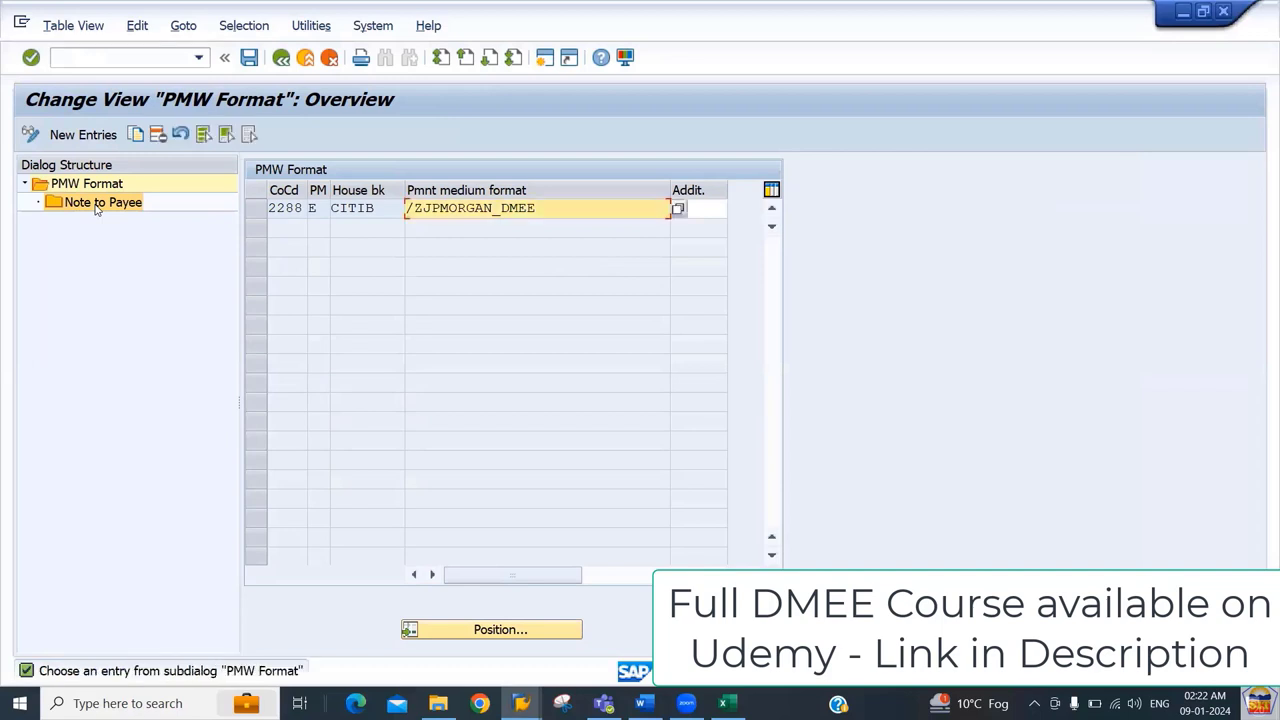
{"action": "left_click", "coordinate": [250, 209]}
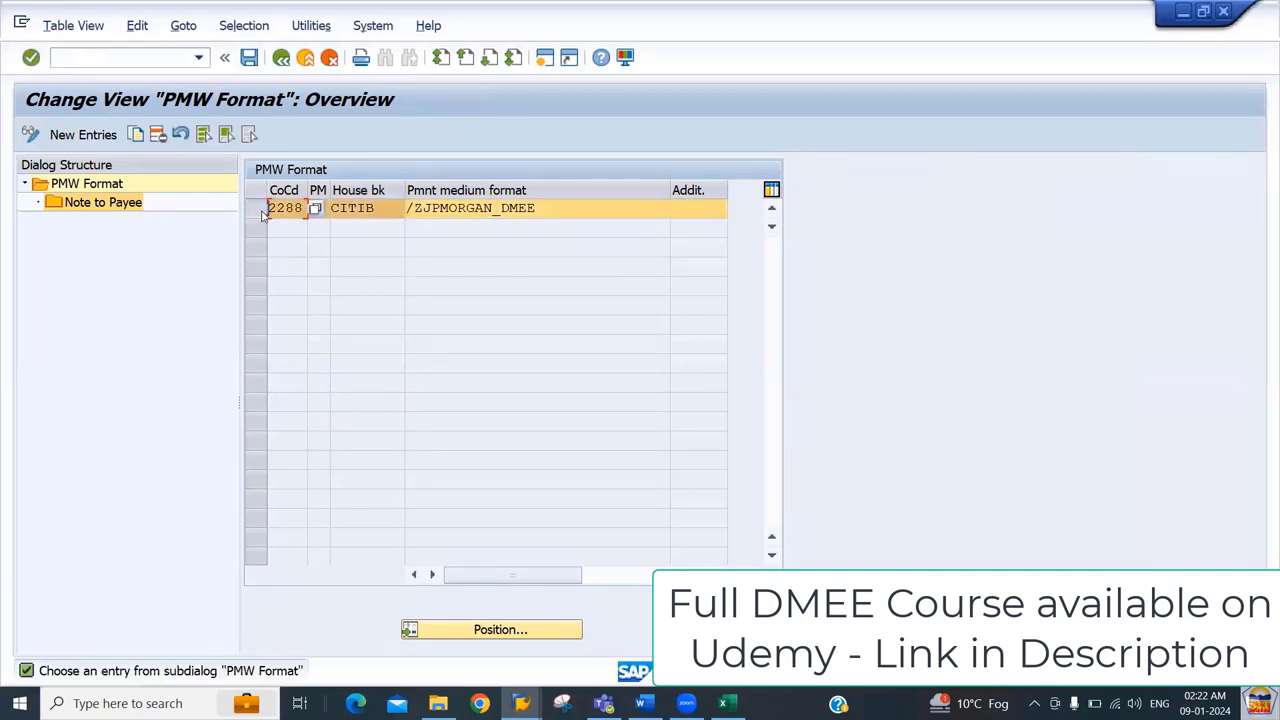
{"action": "double_click", "coordinate": [100, 204]}
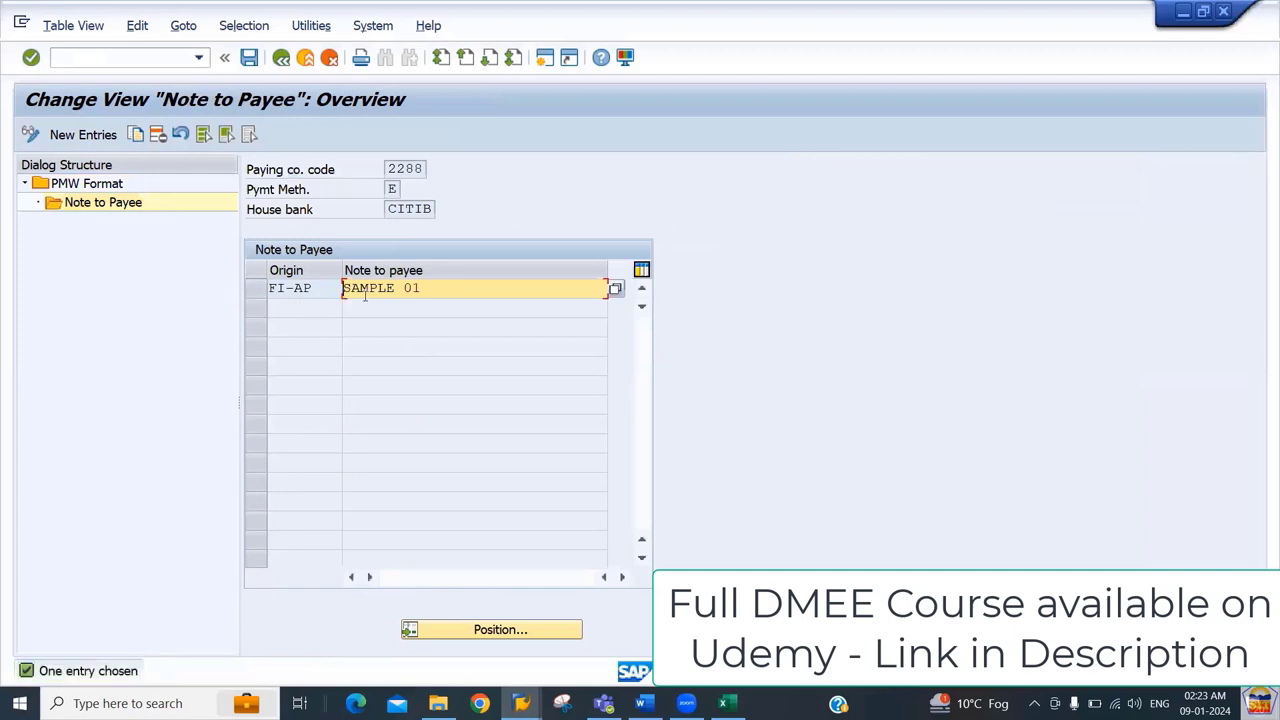
{"action": "left_click", "coordinate": [615, 289]}
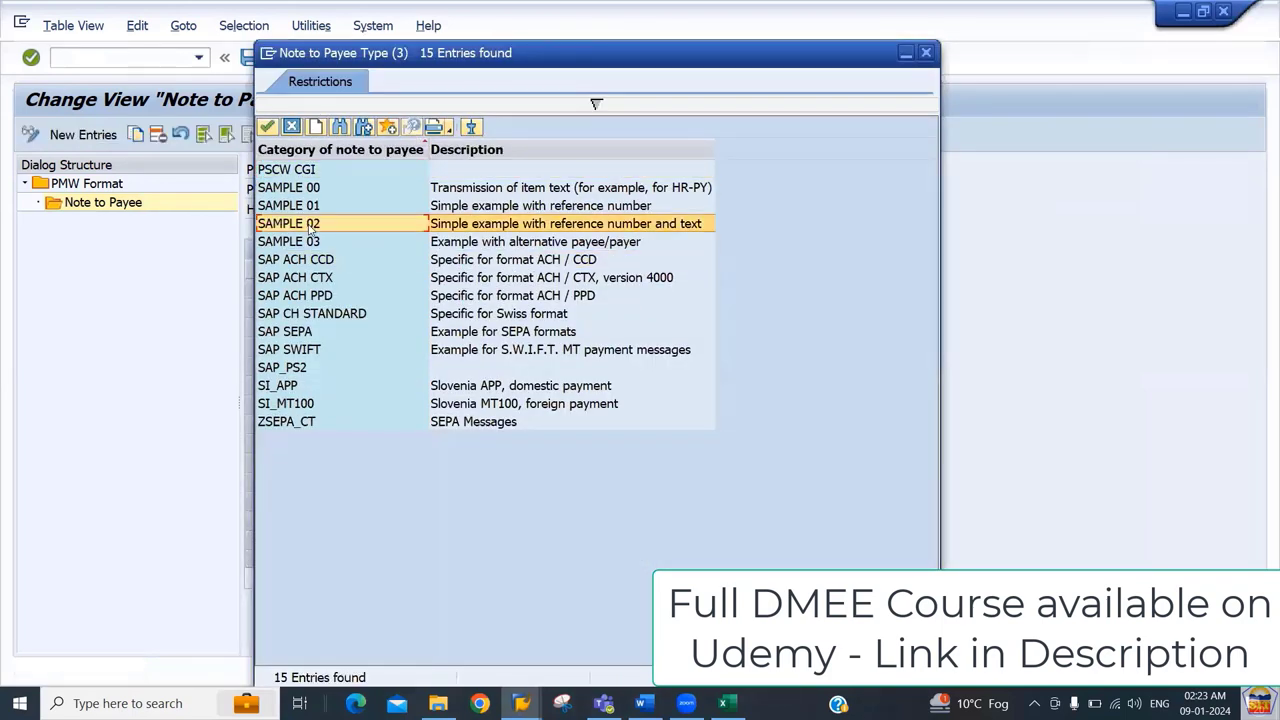
{"action": "key", "text": "Up"}
{"action": "key", "text": "Up"}
{"action": "key", "text": "Down"}
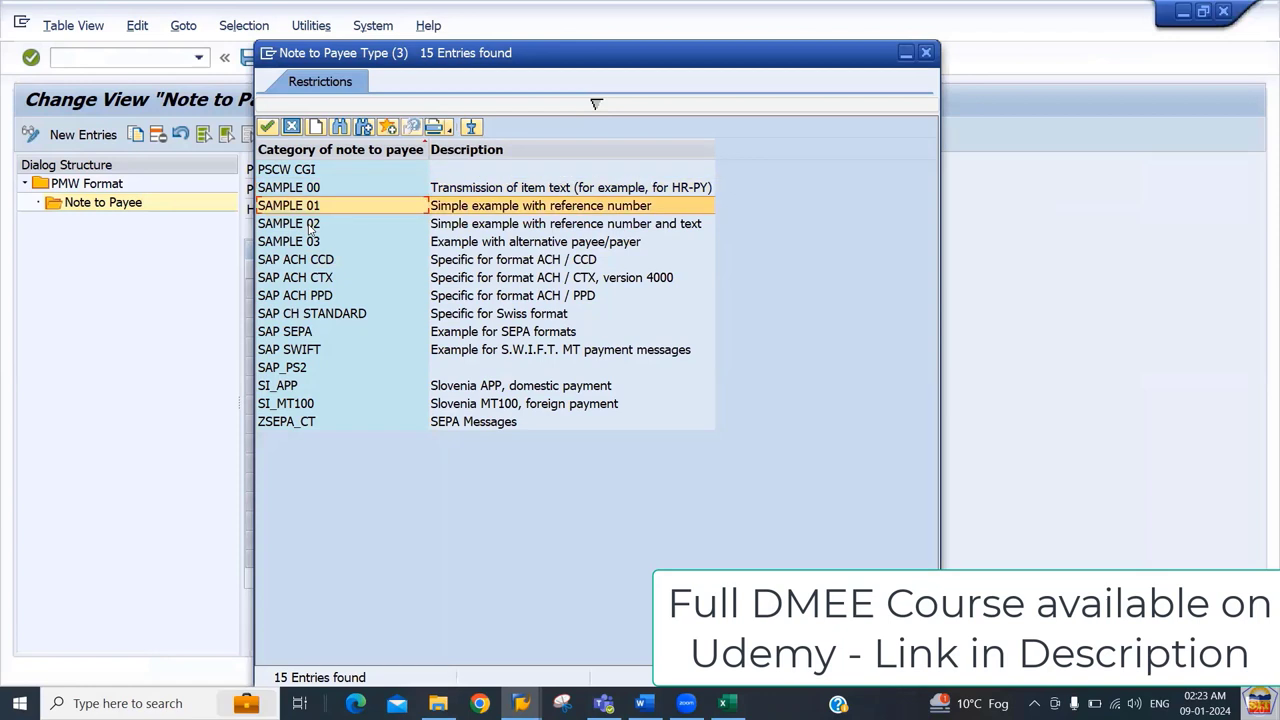
{"action": "key", "text": "Down"}
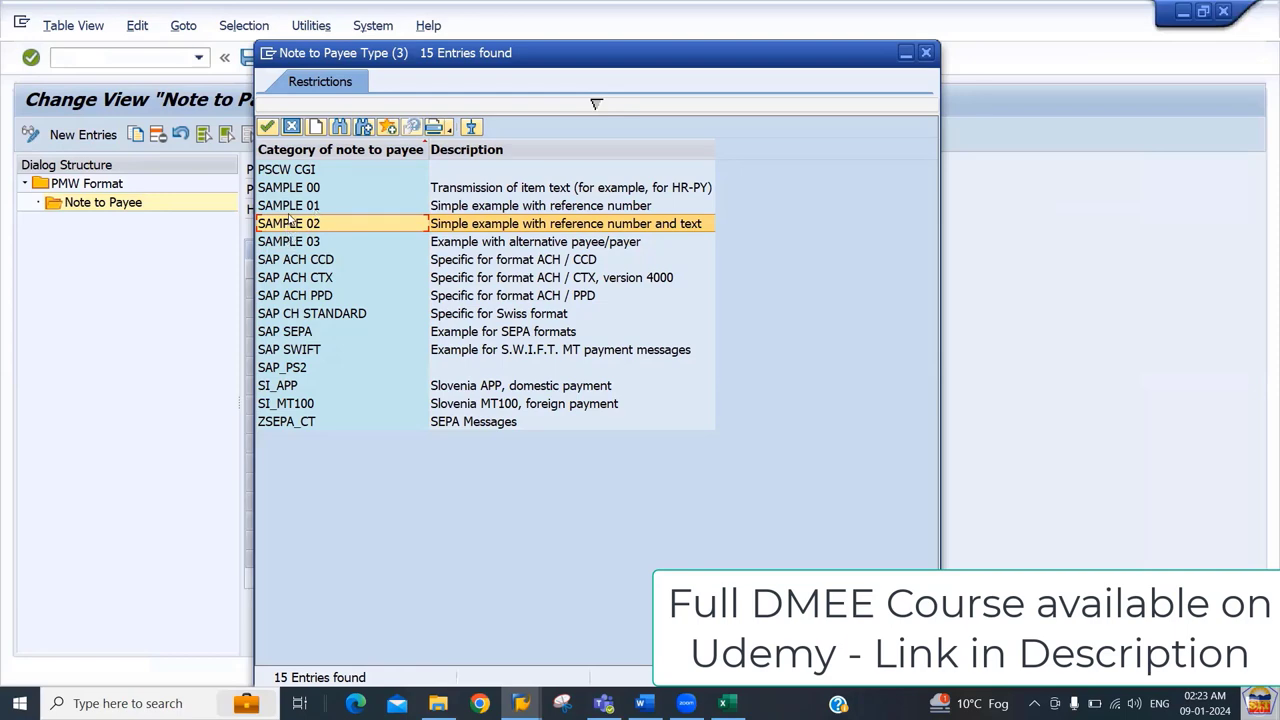
{"action": "left_click", "coordinate": [295, 207]}
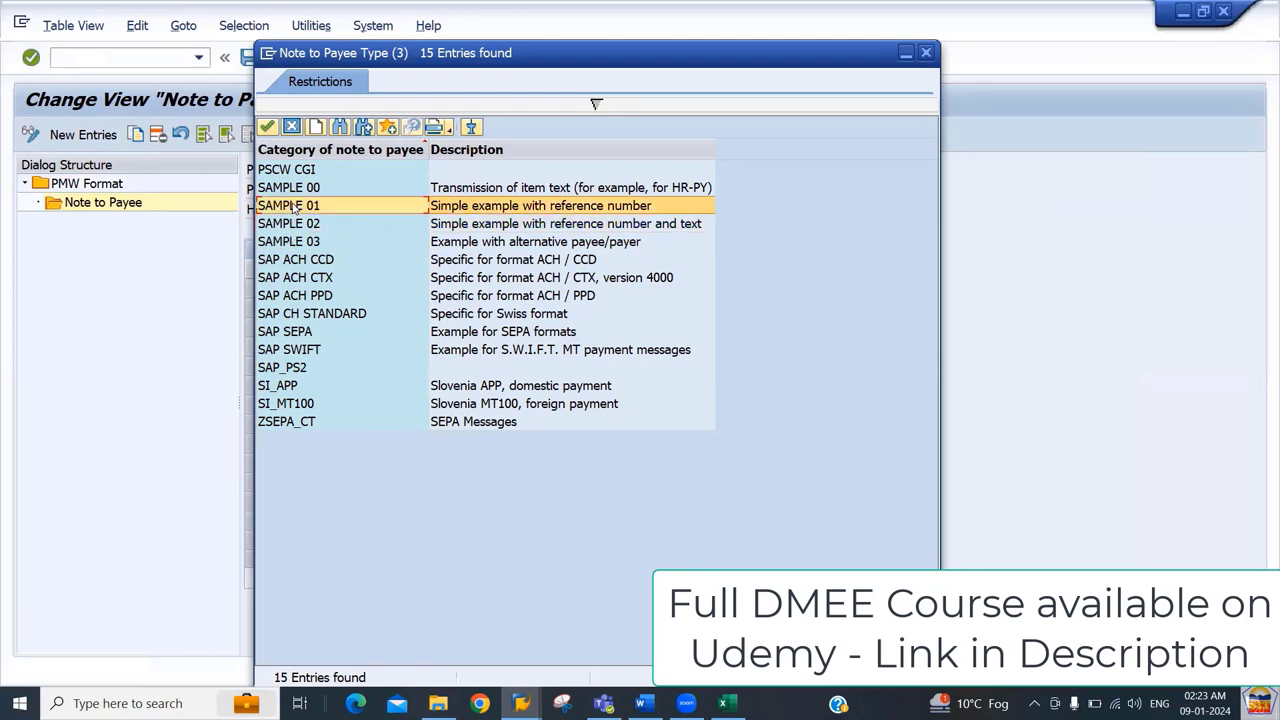
{"action": "double_click", "coordinate": [293, 205]}
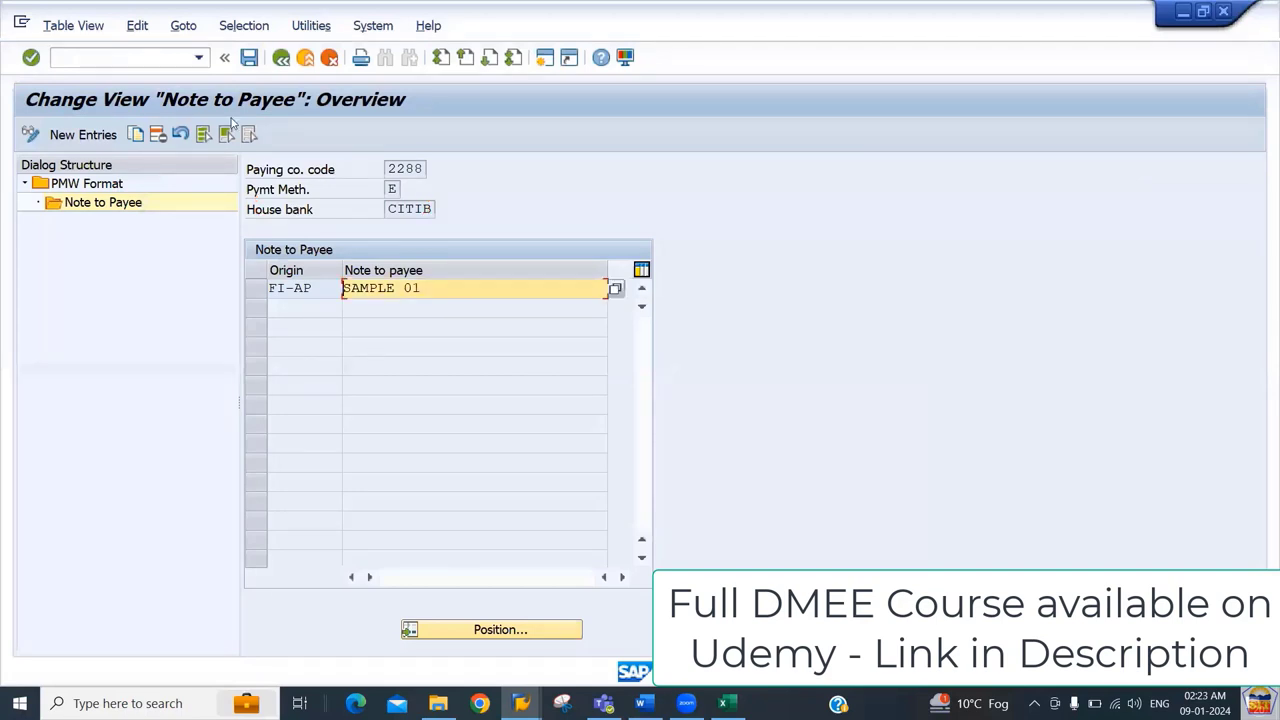
{"action": "left_click", "coordinate": [251, 60]}
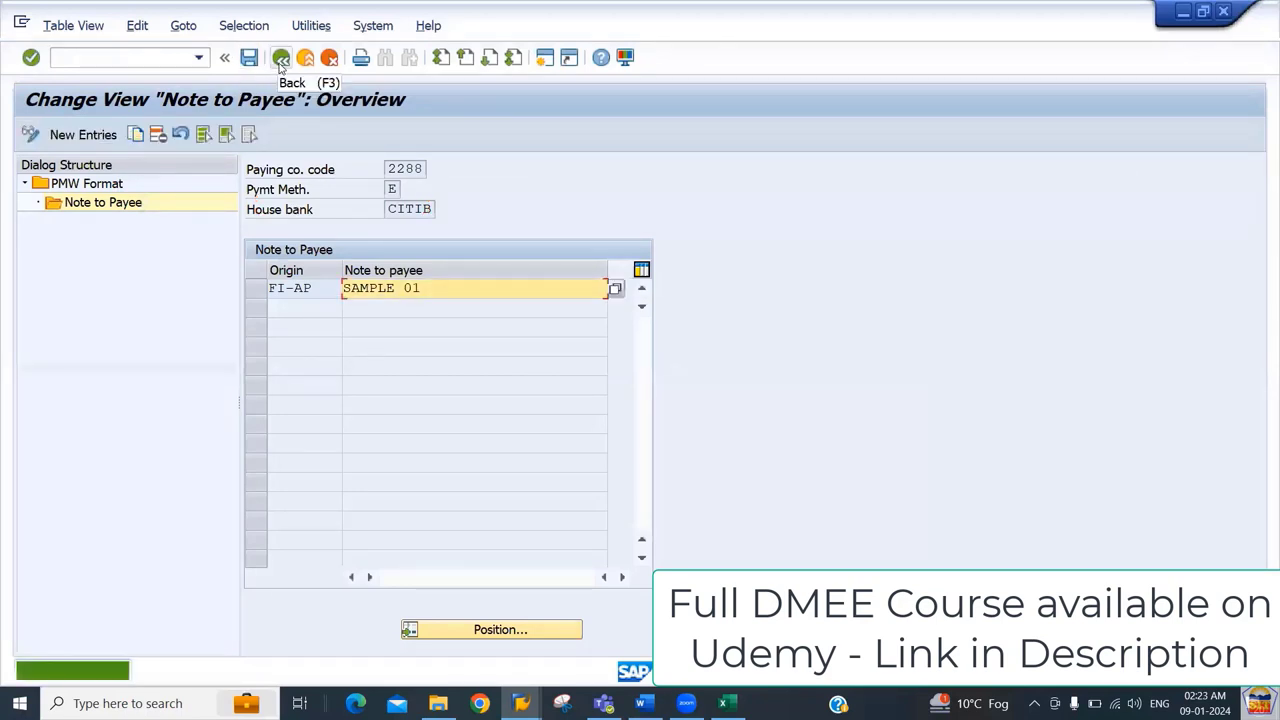
Step: Leave the note to payee and format settings and return to the overview of payment methods by country
{"action": "left_click", "coordinate": [281, 60]}
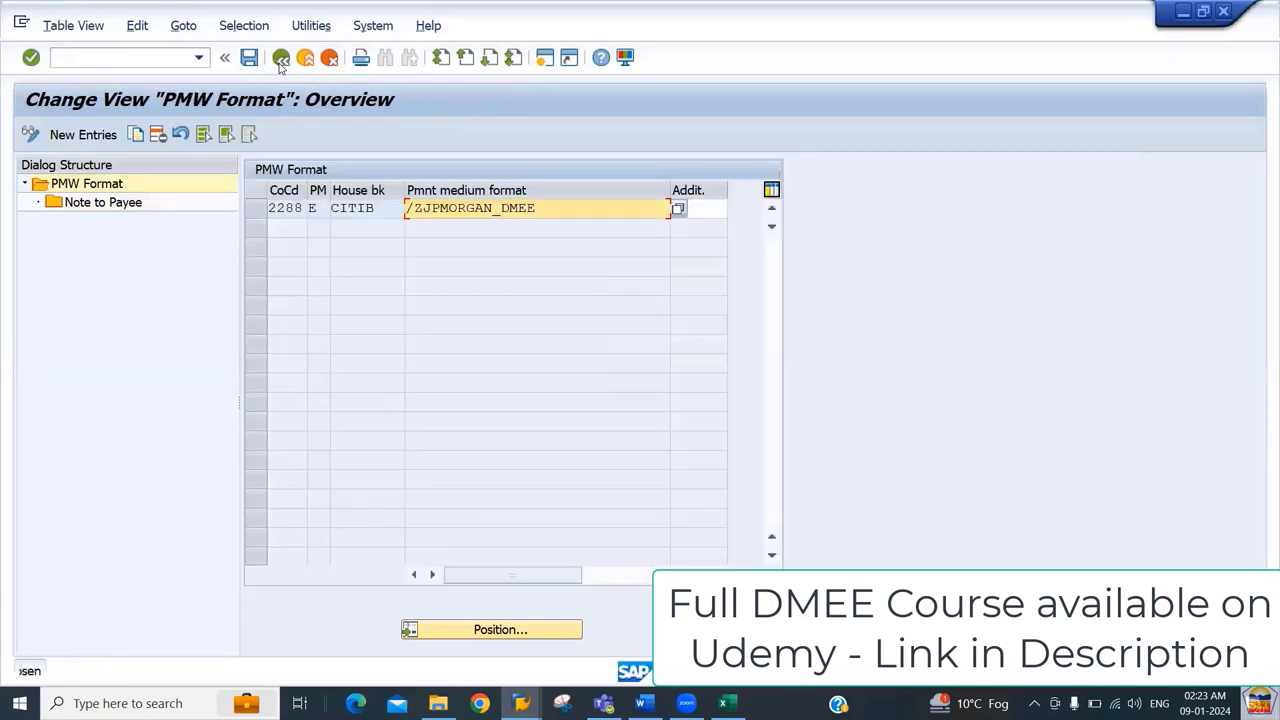
{"action": "left_click", "coordinate": [281, 60]}
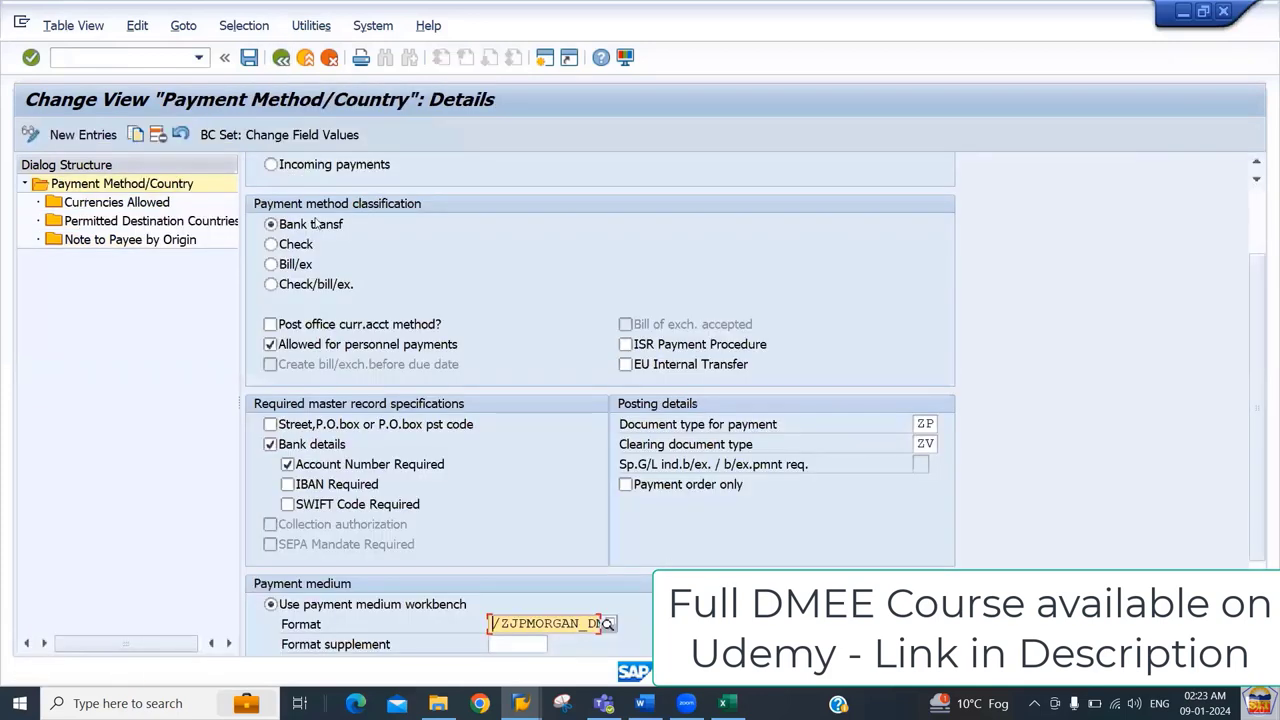
{"action": "left_click", "coordinate": [281, 60]}
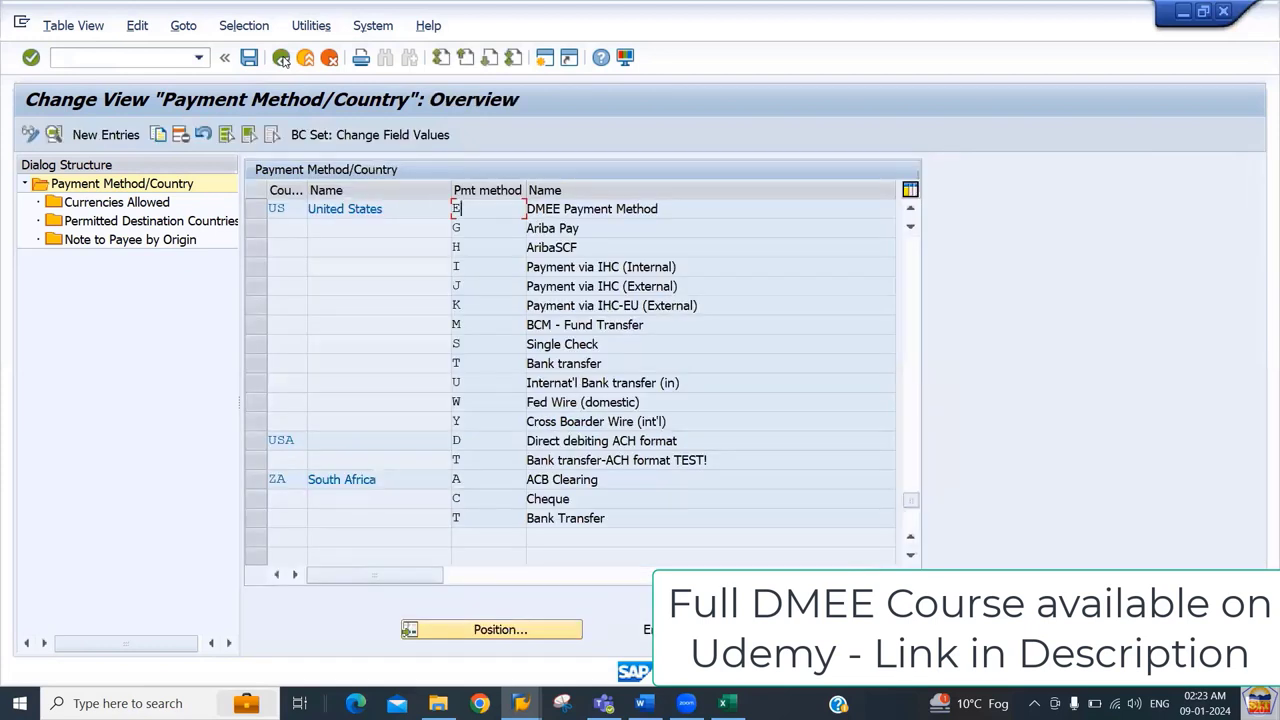
Step: Go to transaction OBPM4, widen the format name column, and display the selection variants for payment medium format /ZJPMORGAN_DMEE
{"action": "left_click", "coordinate": [58, 57]}
{"action": "type", "text": "/nobpm4"}
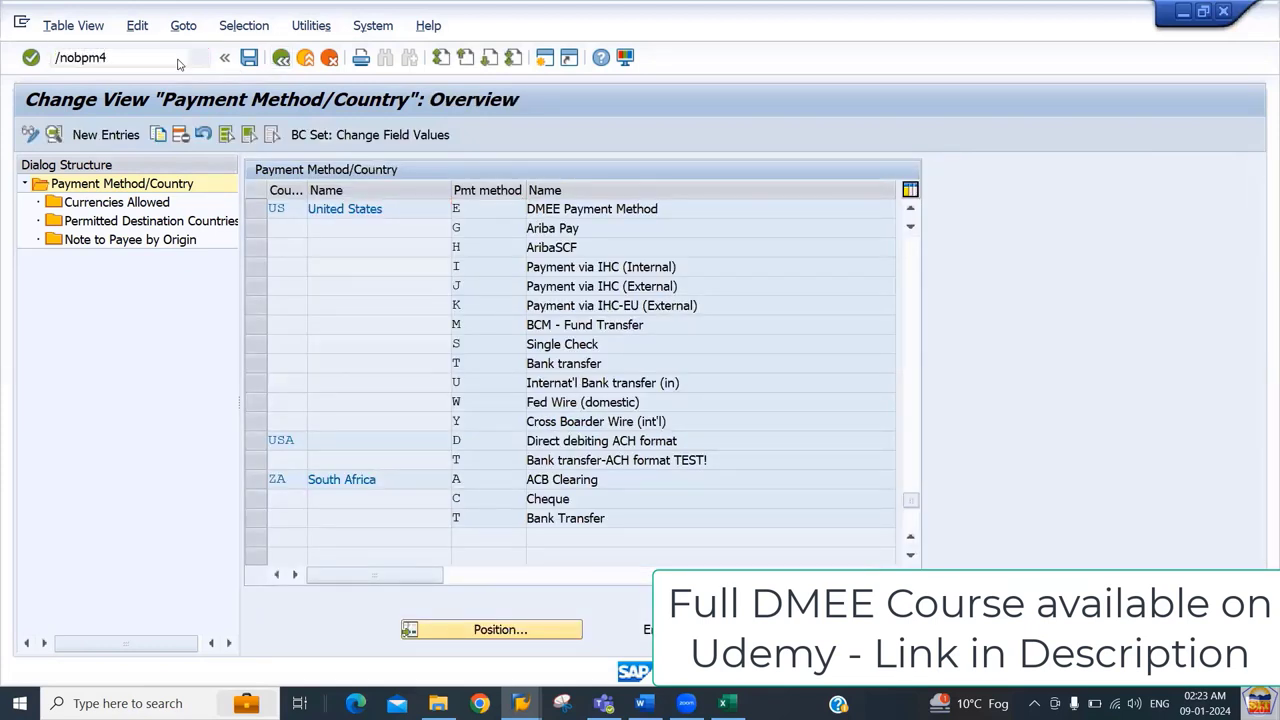
{"action": "key", "text": "Return"}
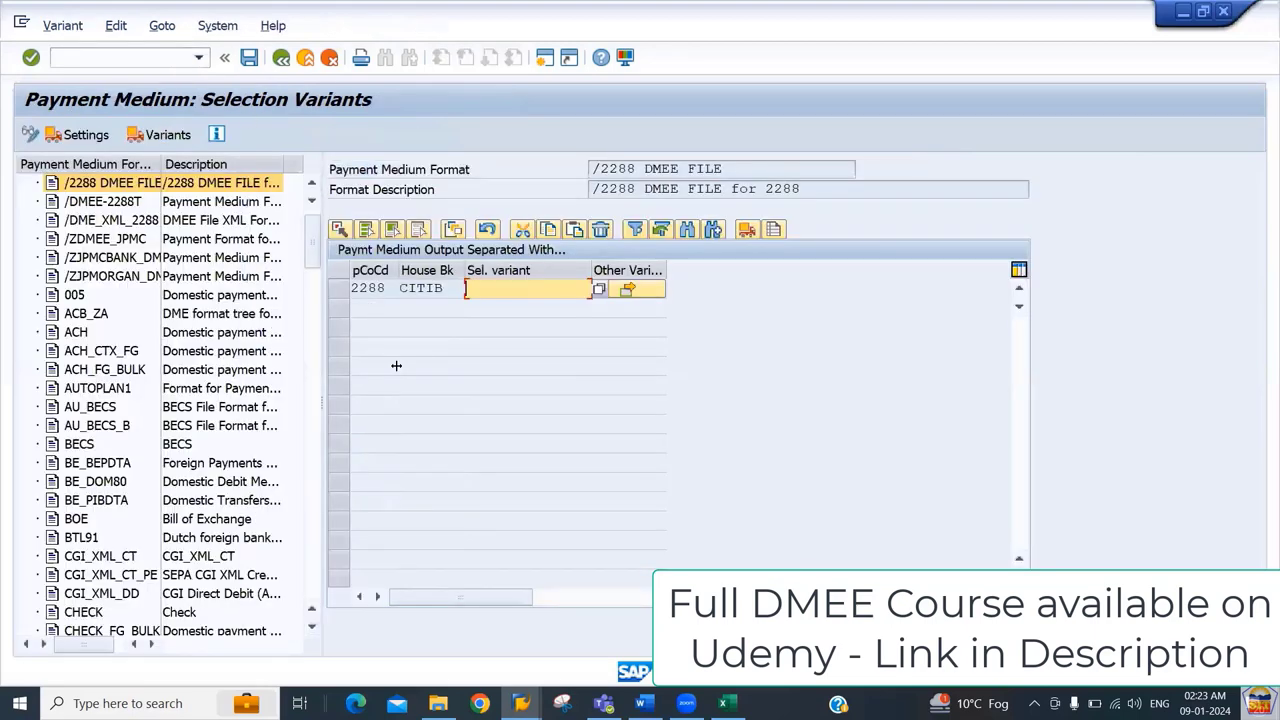
{"action": "left_click", "coordinate": [110, 280]}
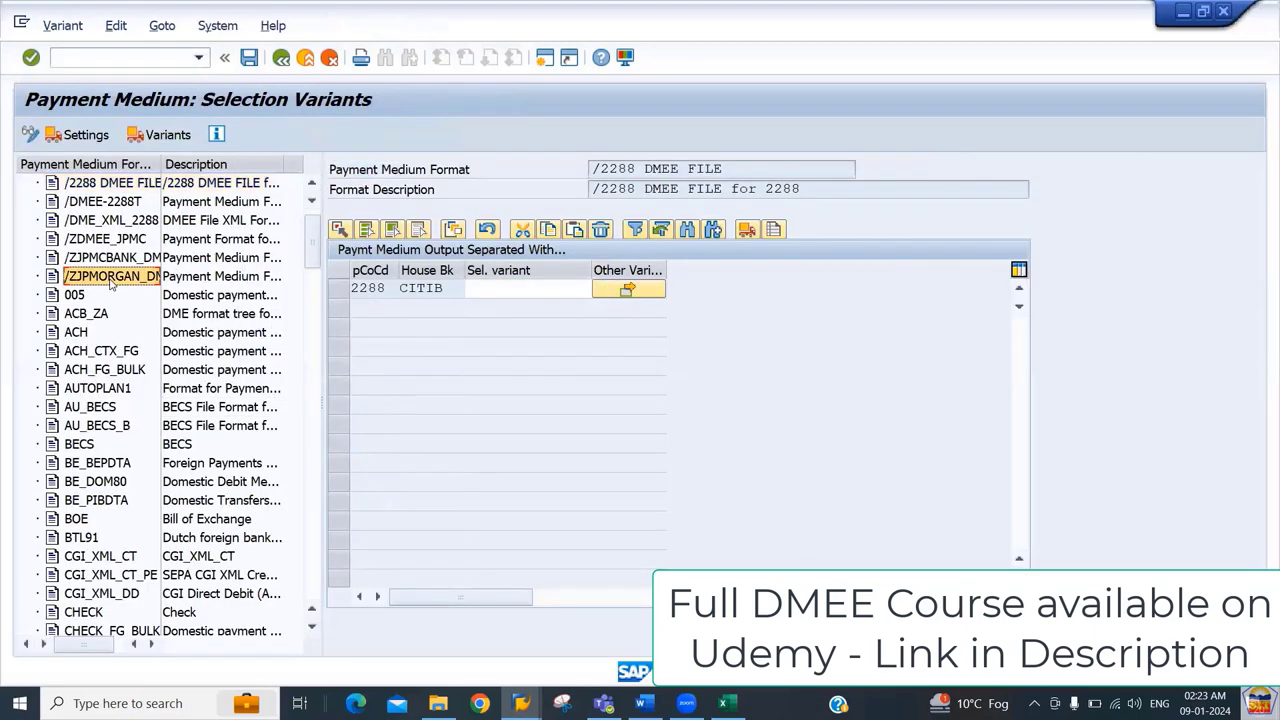
{"action": "left_click_drag", "start_coordinate": [158, 170], "coordinate": [284, 168]}
{"action": "double_click", "coordinate": [137, 280]}
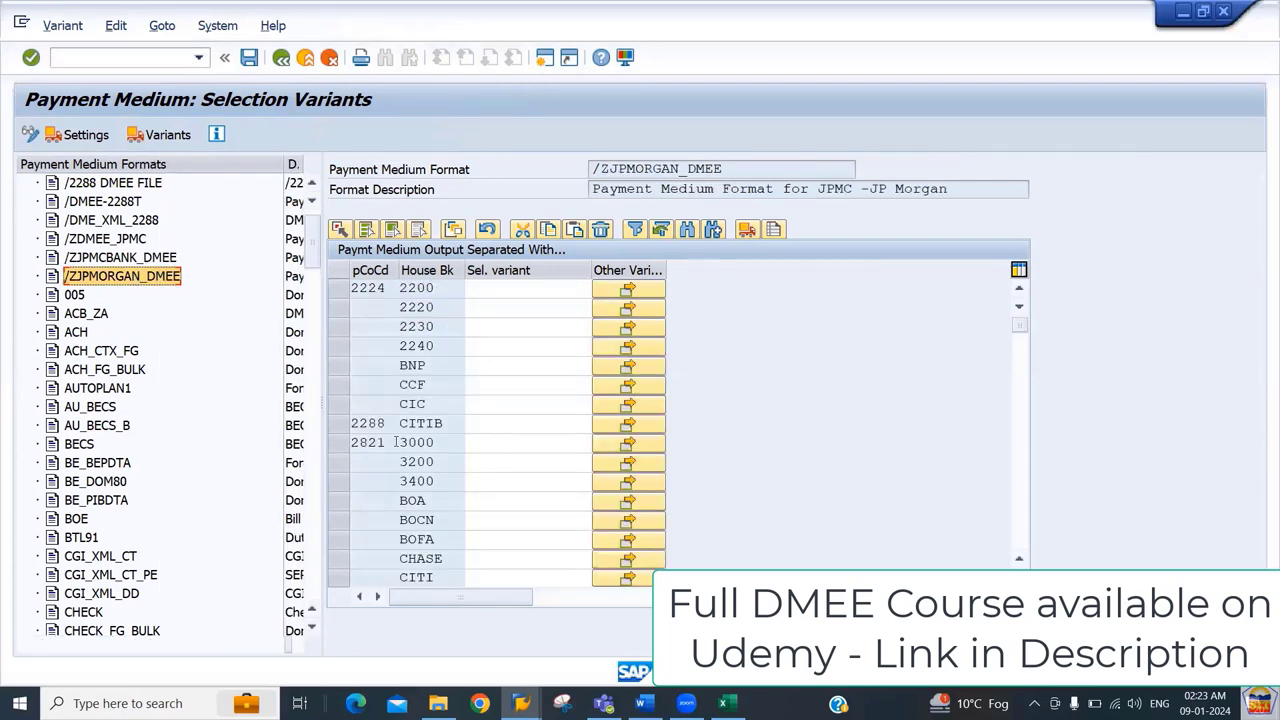
Step: Create selection variant 2288_JPMC for company code 2288, house bank CITIB, assigned to all selection screens
{"action": "left_click", "coordinate": [470, 423]}
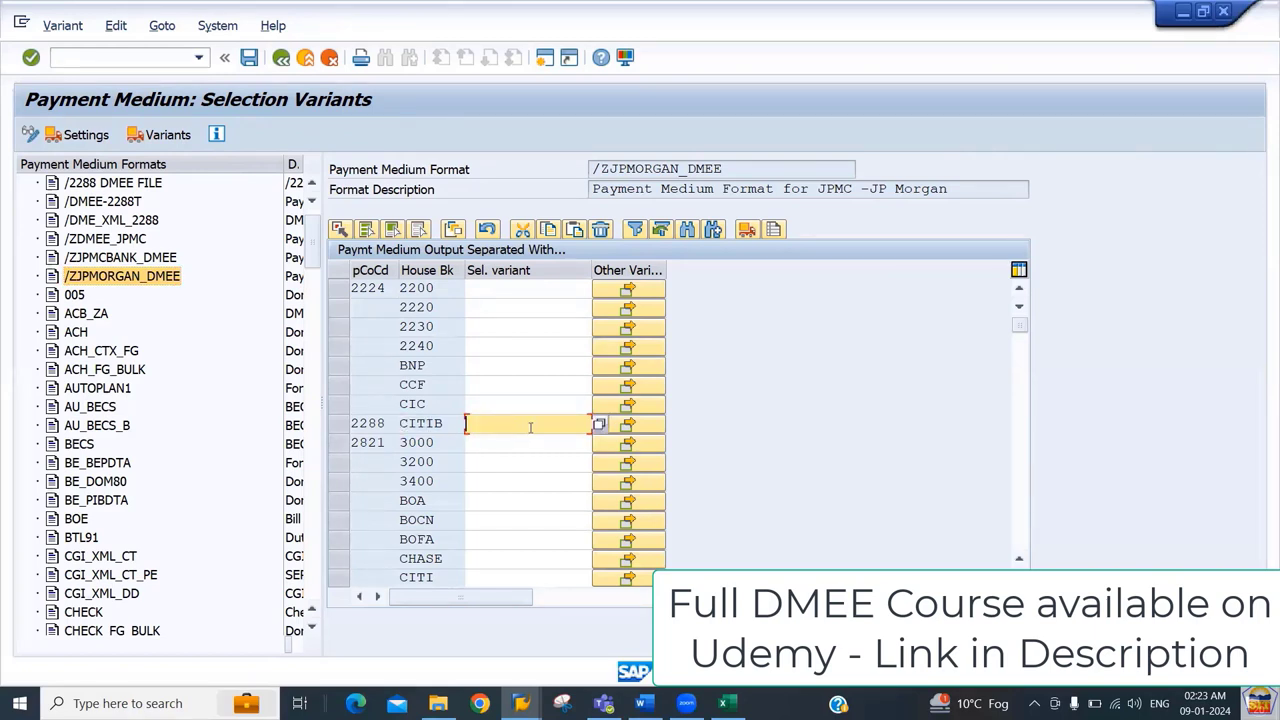
{"action": "type", "text": "228"}
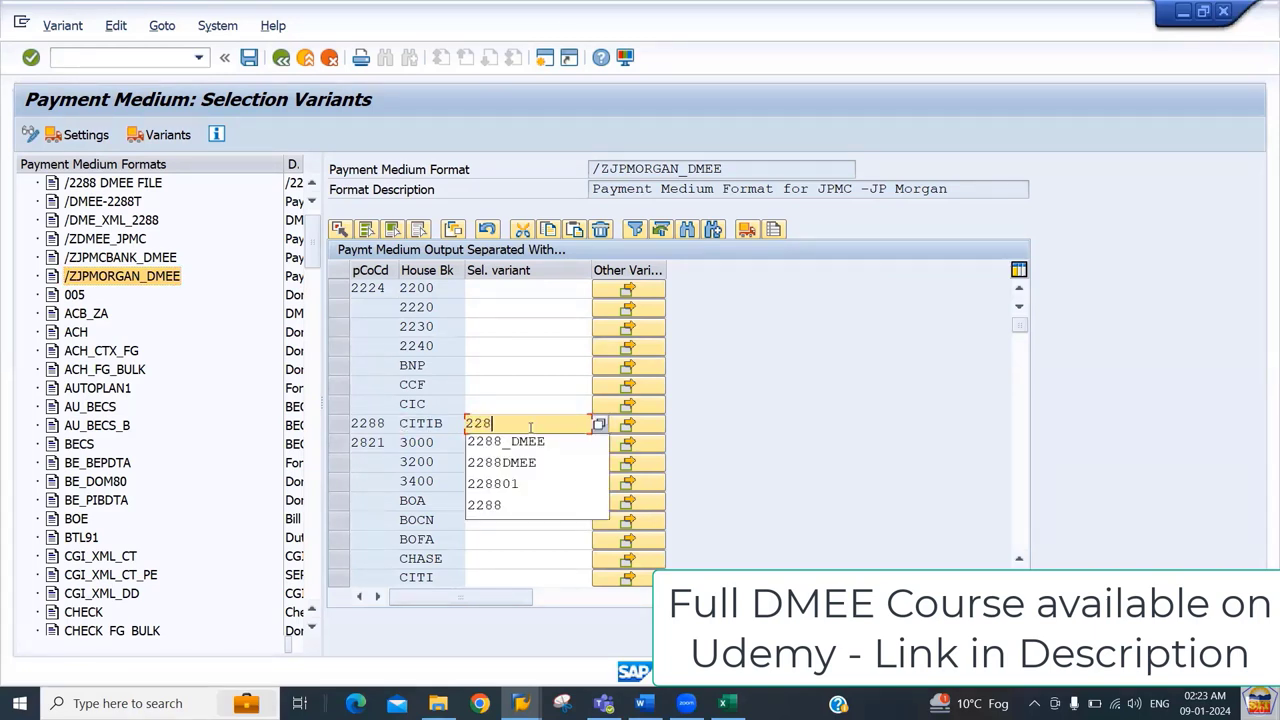
{"action": "type", "text": "8_"}
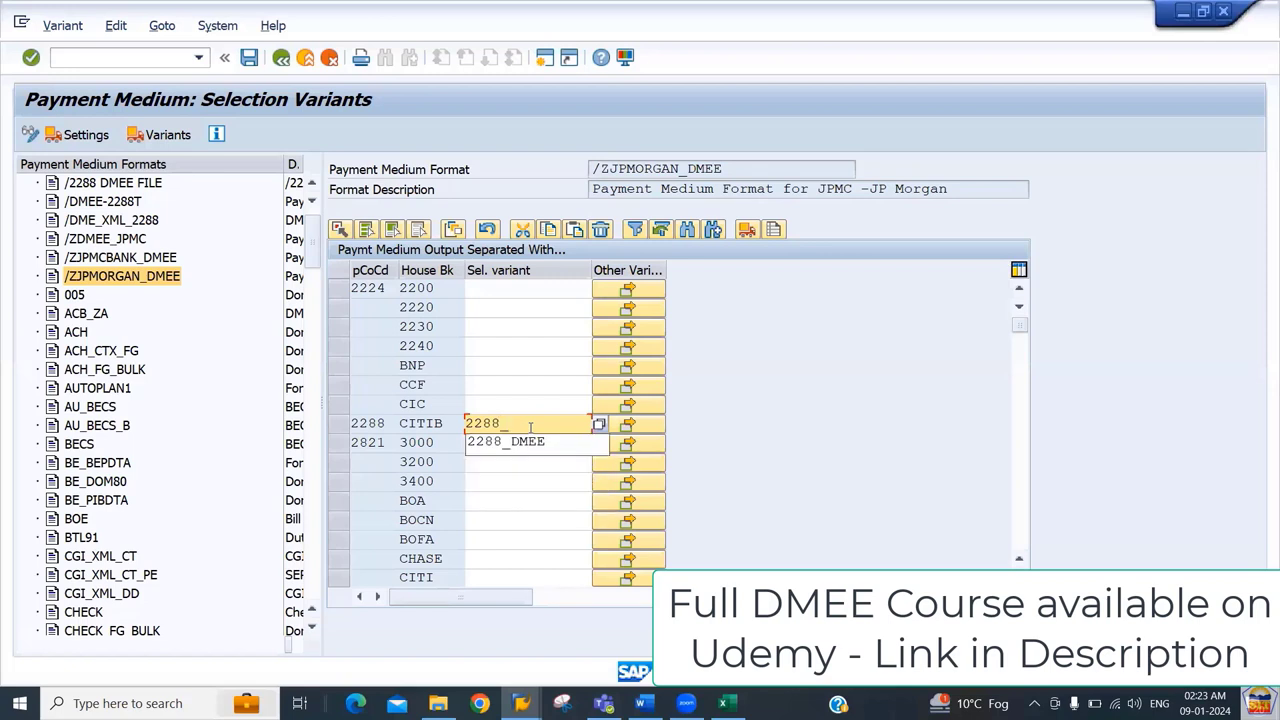
{"action": "type", "text": "JPMC"}
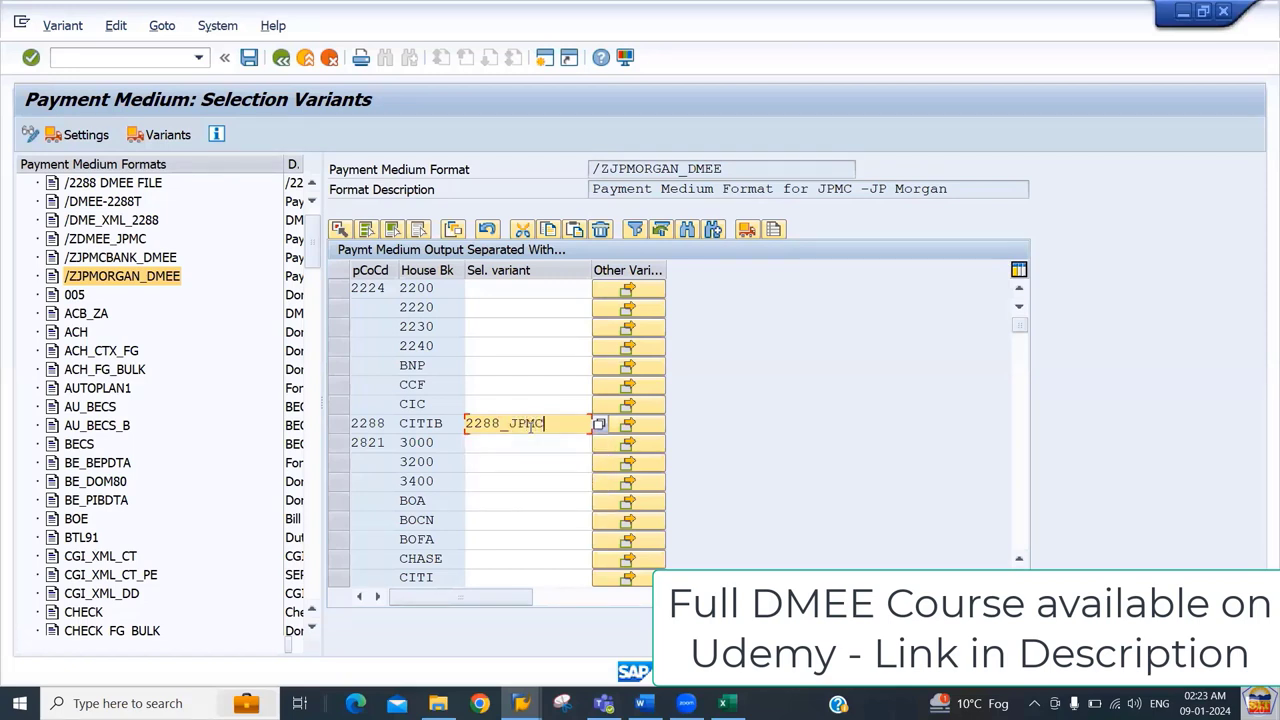
{"action": "left_click", "coordinate": [625, 425]}
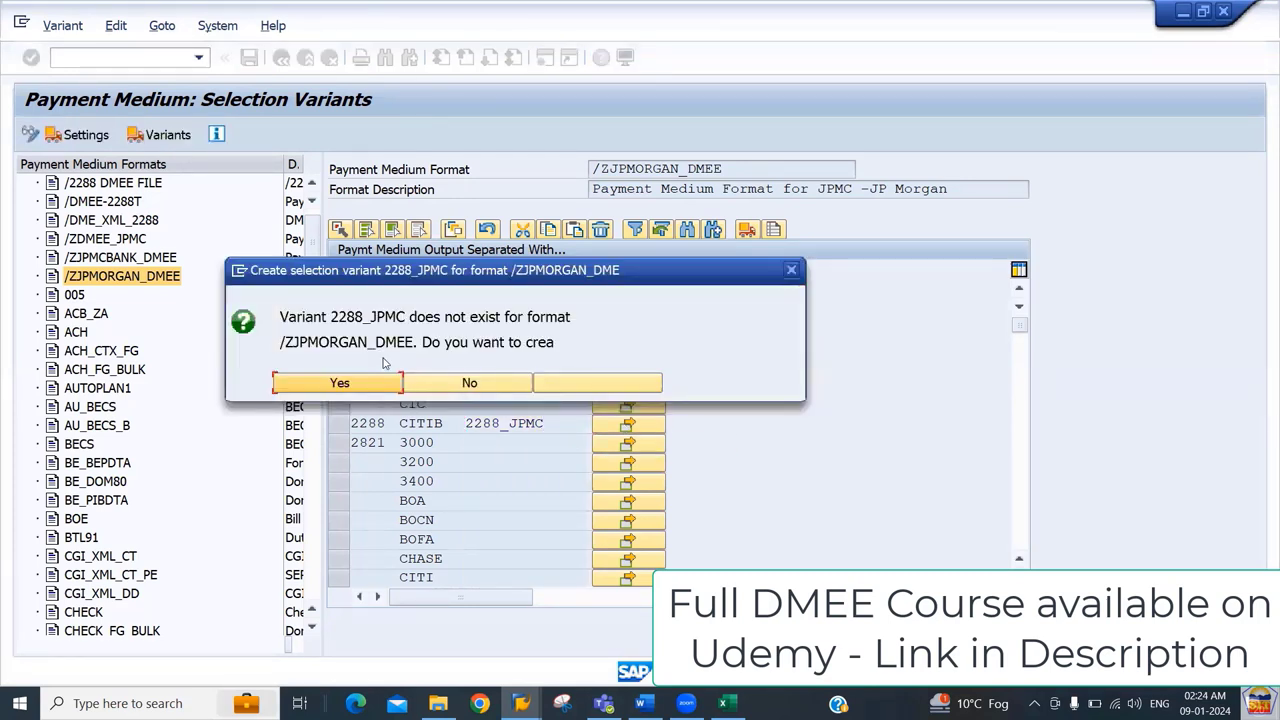
{"action": "left_click", "coordinate": [369, 386]}
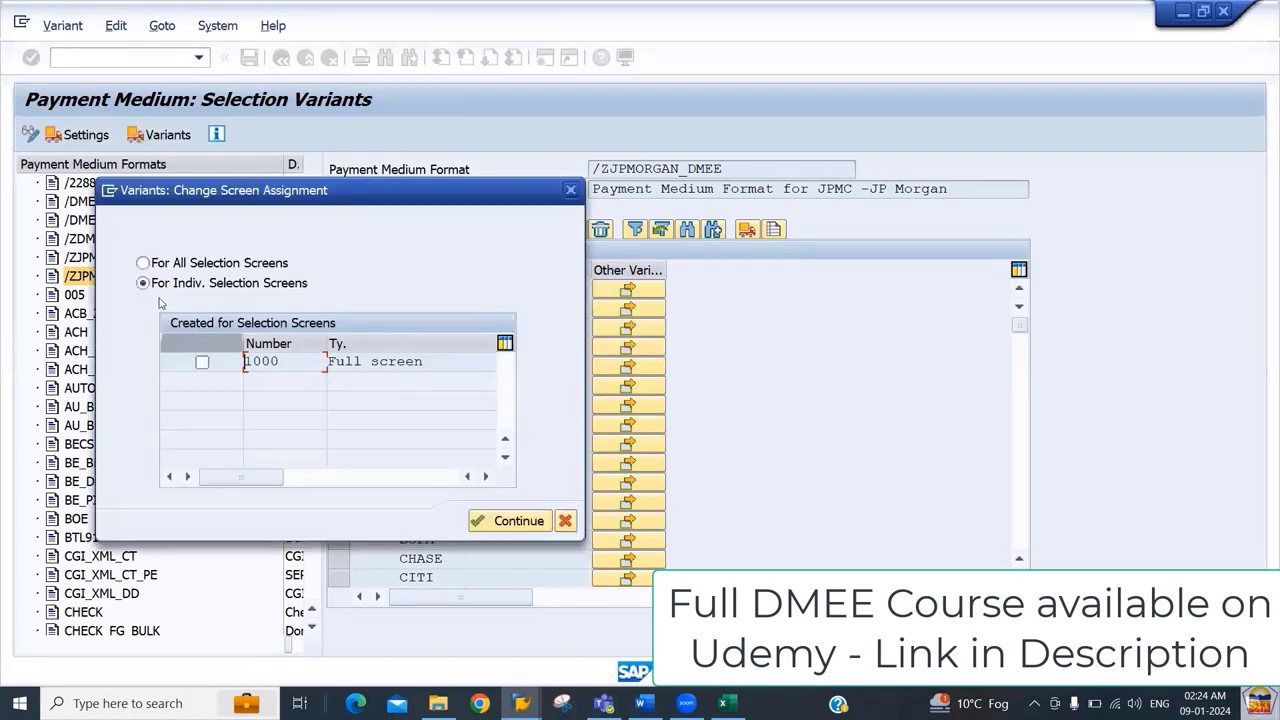
{"action": "left_click", "coordinate": [143, 263]}
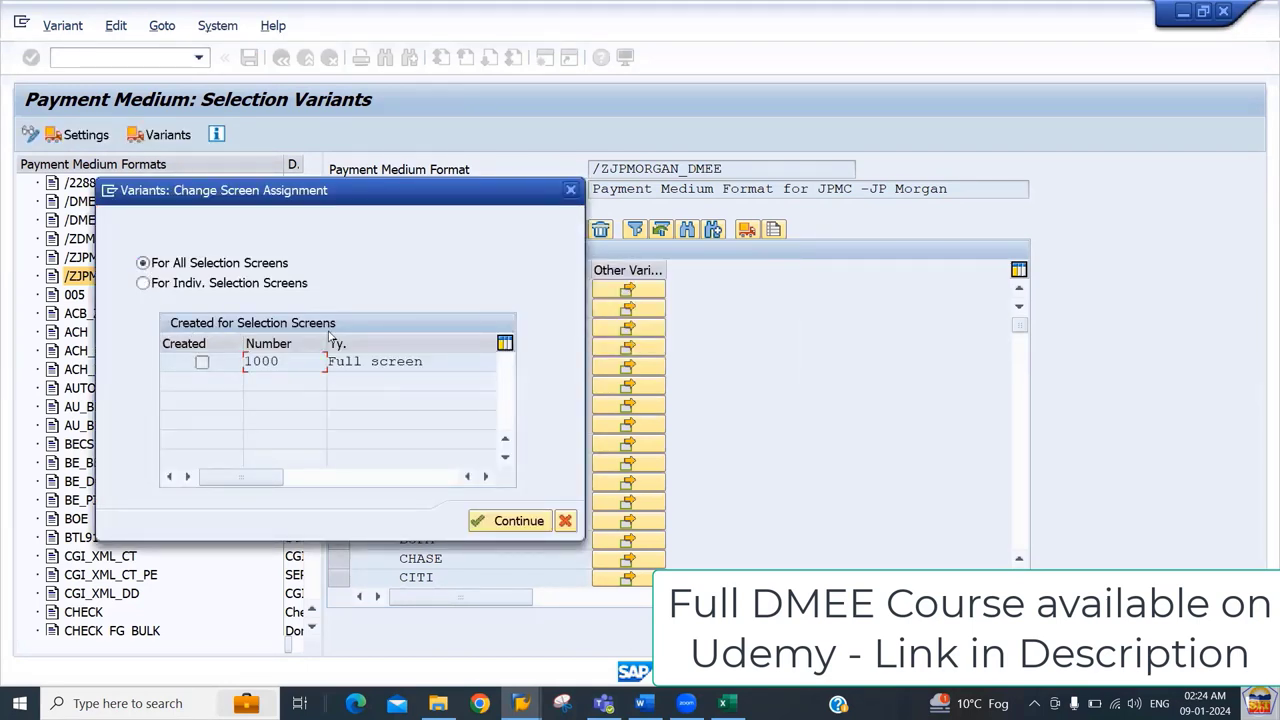
{"action": "key", "text": "Return"}
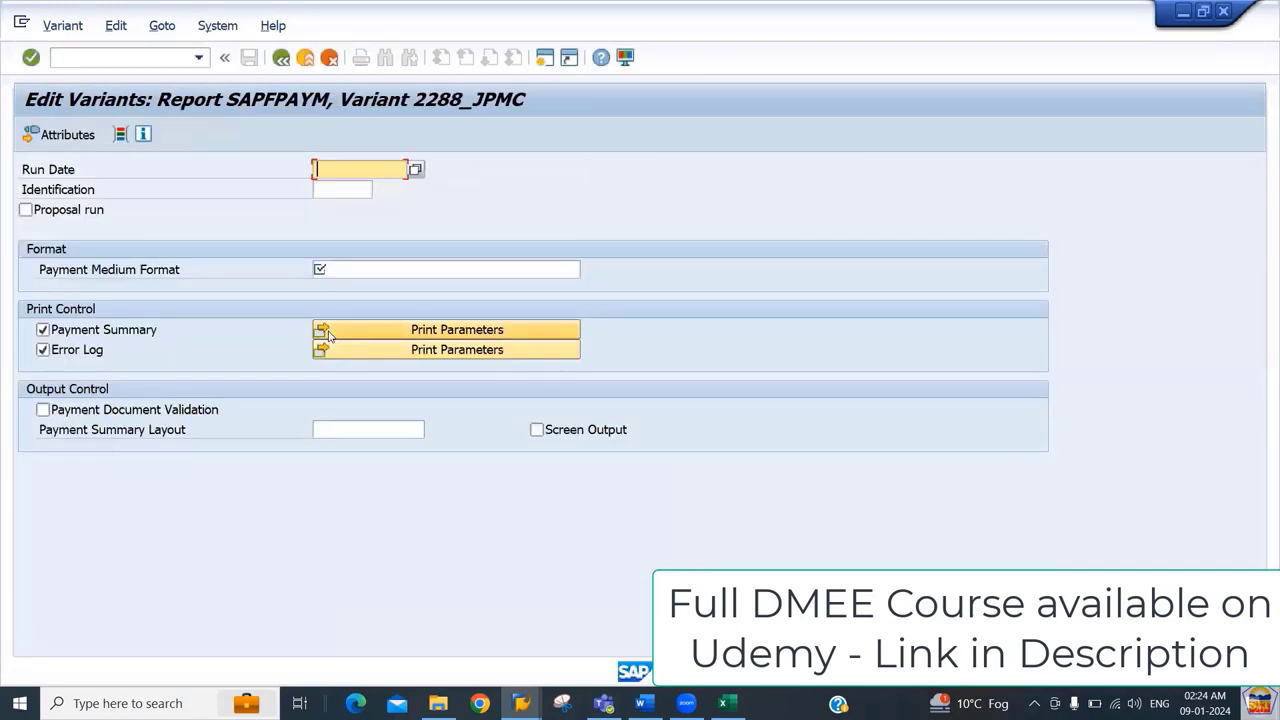
Step: Set the variant's payment medium format to /ZJPMORGAN_DMEE and turn off the error log
{"action": "key", "text": "Tab"}
{"action": "key", "text": "Tab"}
{"action": "key", "text": "Tab"}
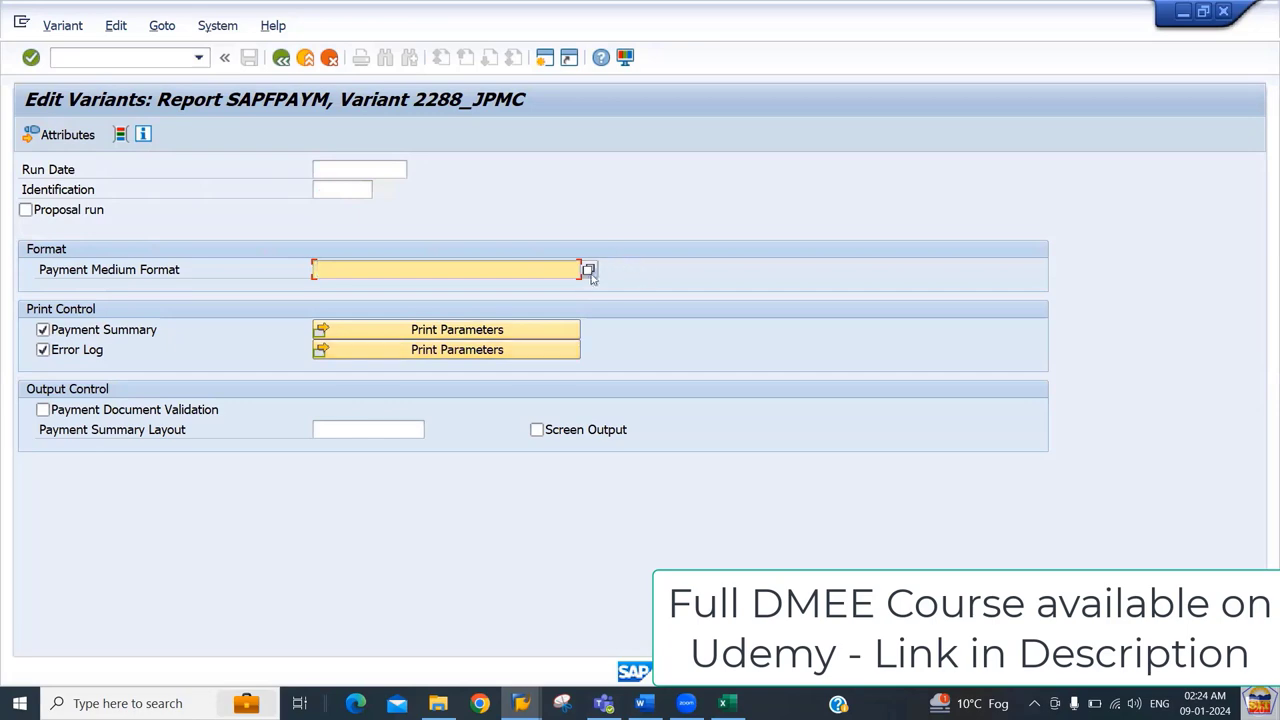
{"action": "left_click", "coordinate": [588, 271]}
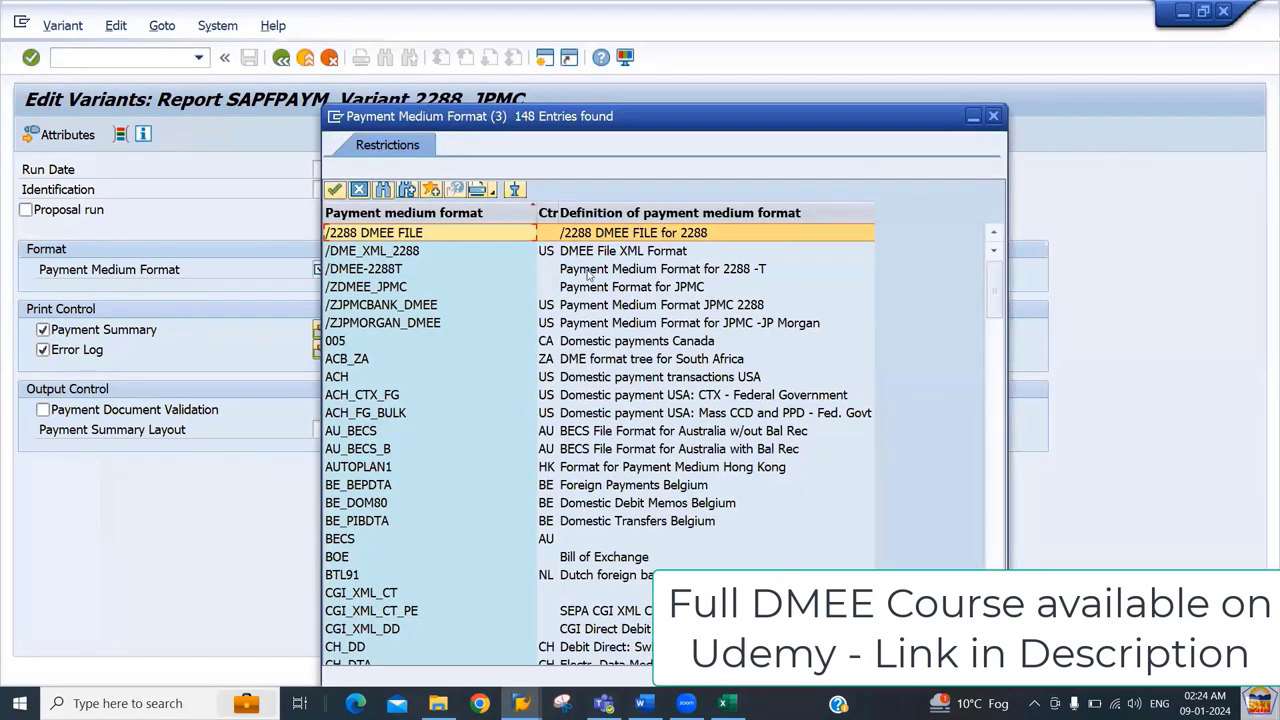
{"action": "left_click", "coordinate": [427, 327]}
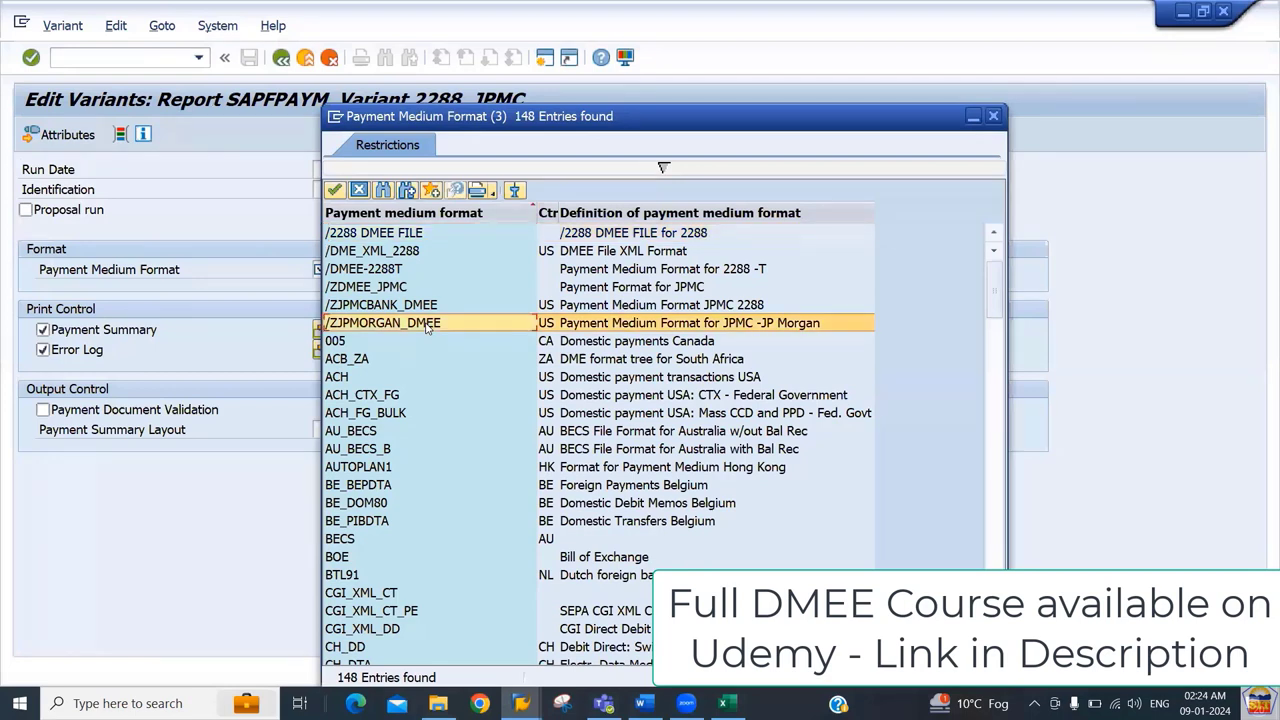
{"action": "double_click", "coordinate": [672, 326]}
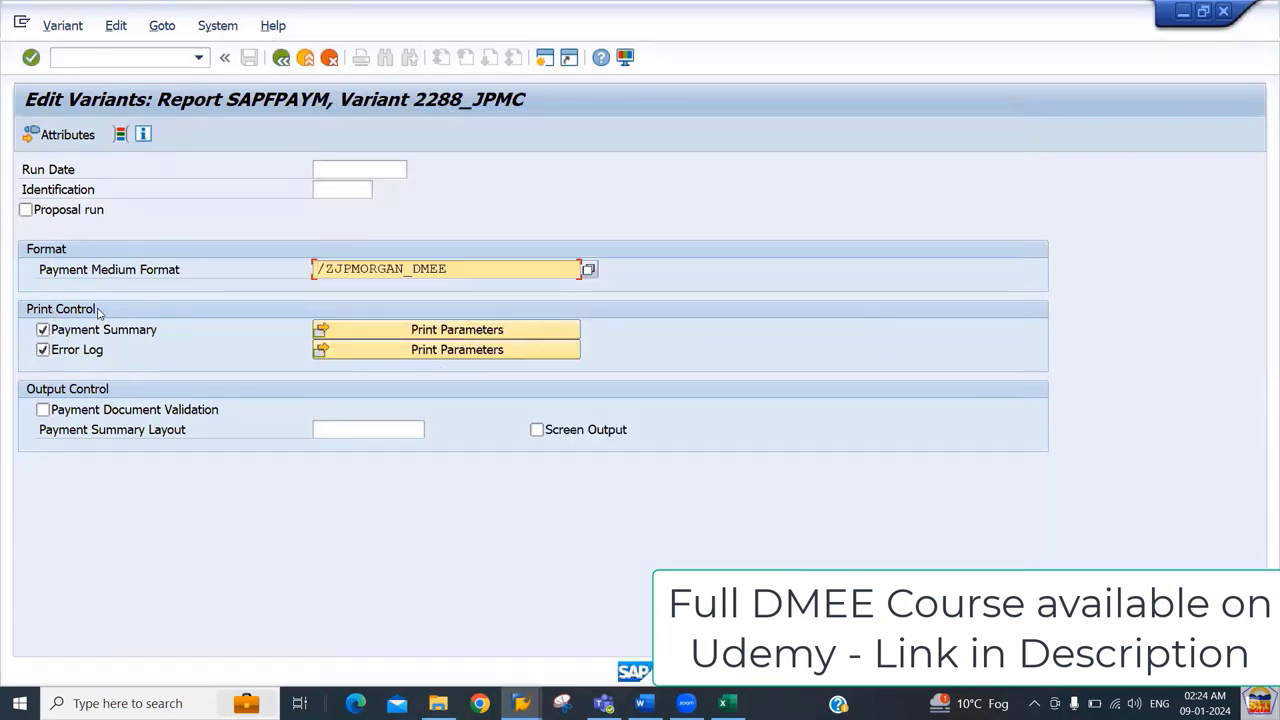
{"action": "left_click", "coordinate": [88, 357]}
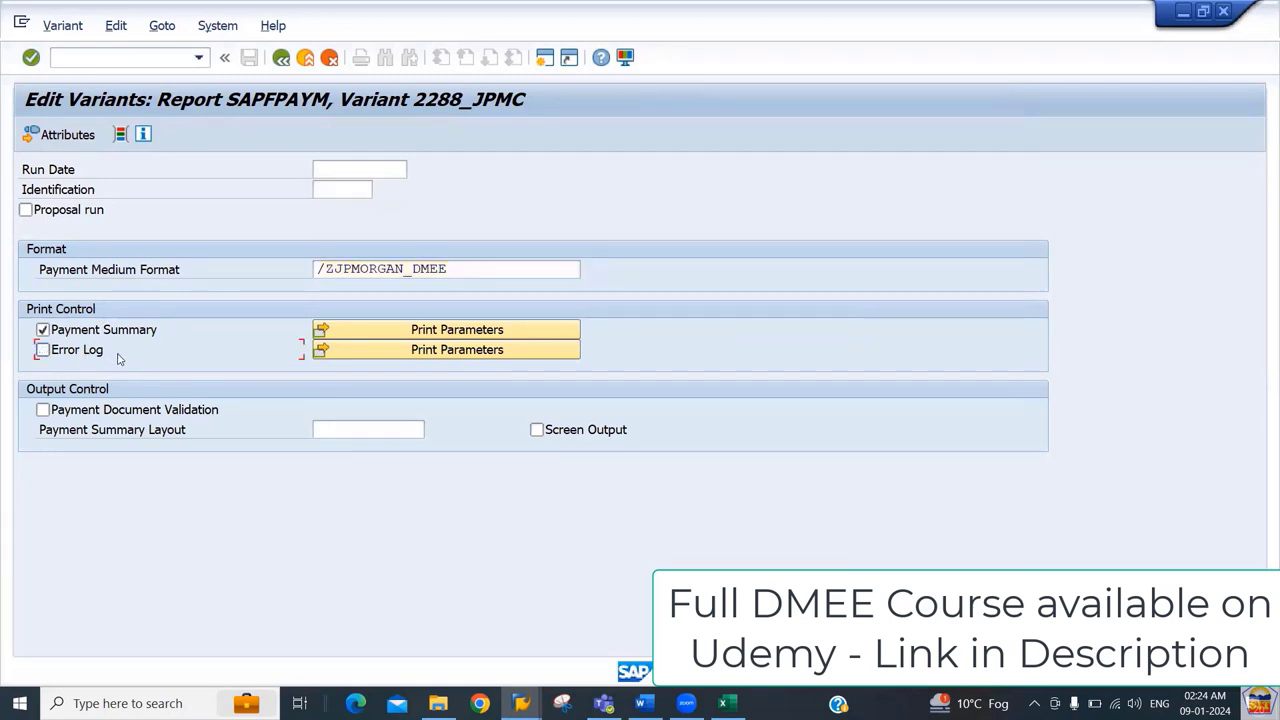
{"action": "key", "text": "Return"}
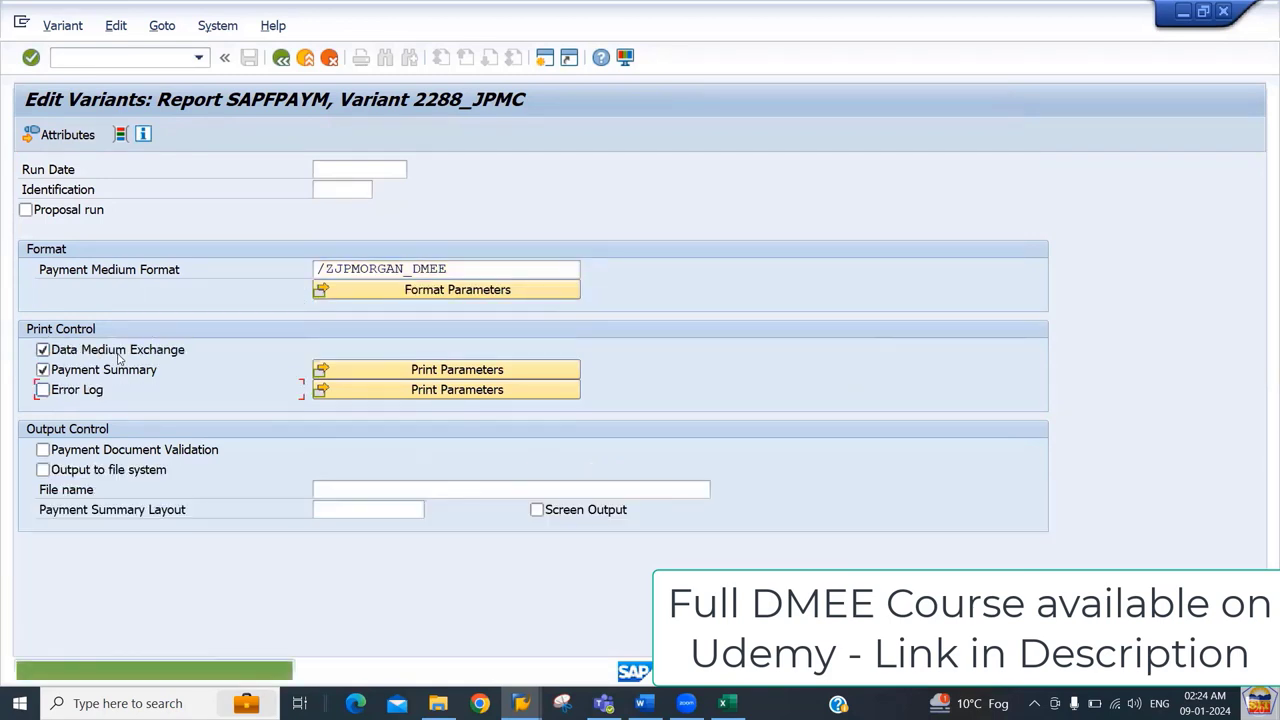
Step: Set LP01 as the output device for printing the payment summary and select output to the file system
{"action": "left_click", "coordinate": [457, 373]}
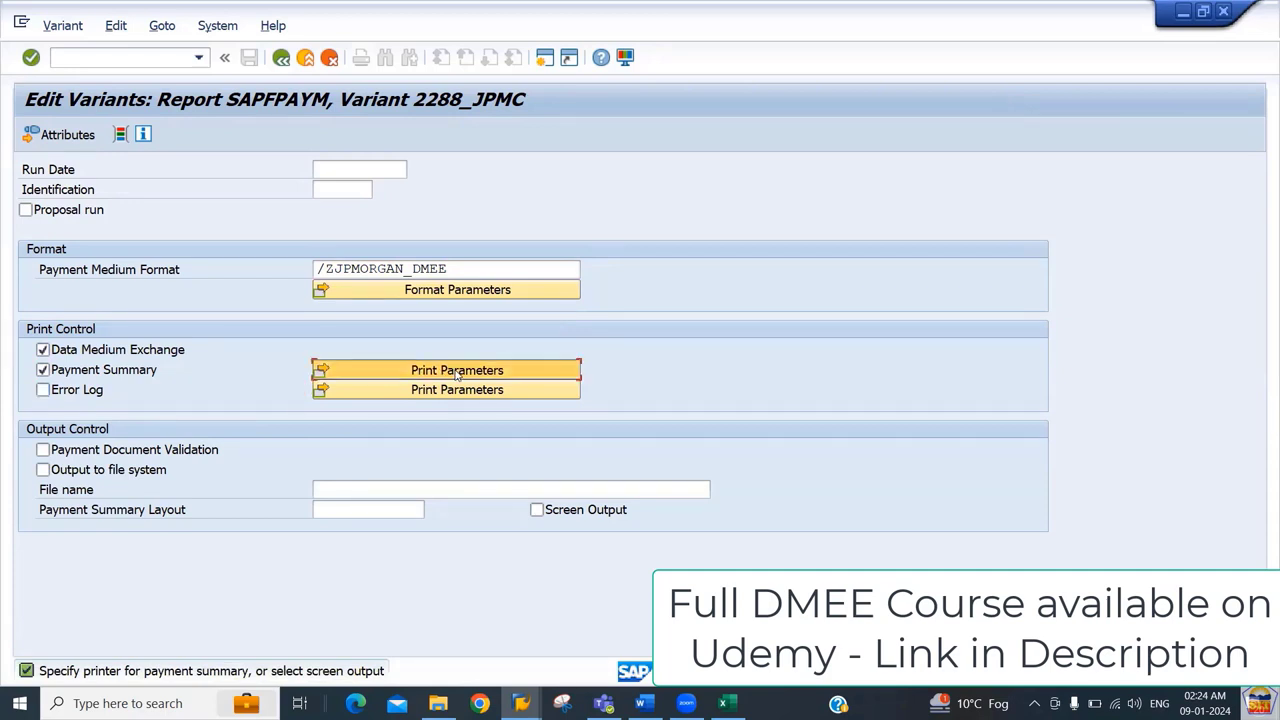
{"action": "key", "text": "BackSpace"}
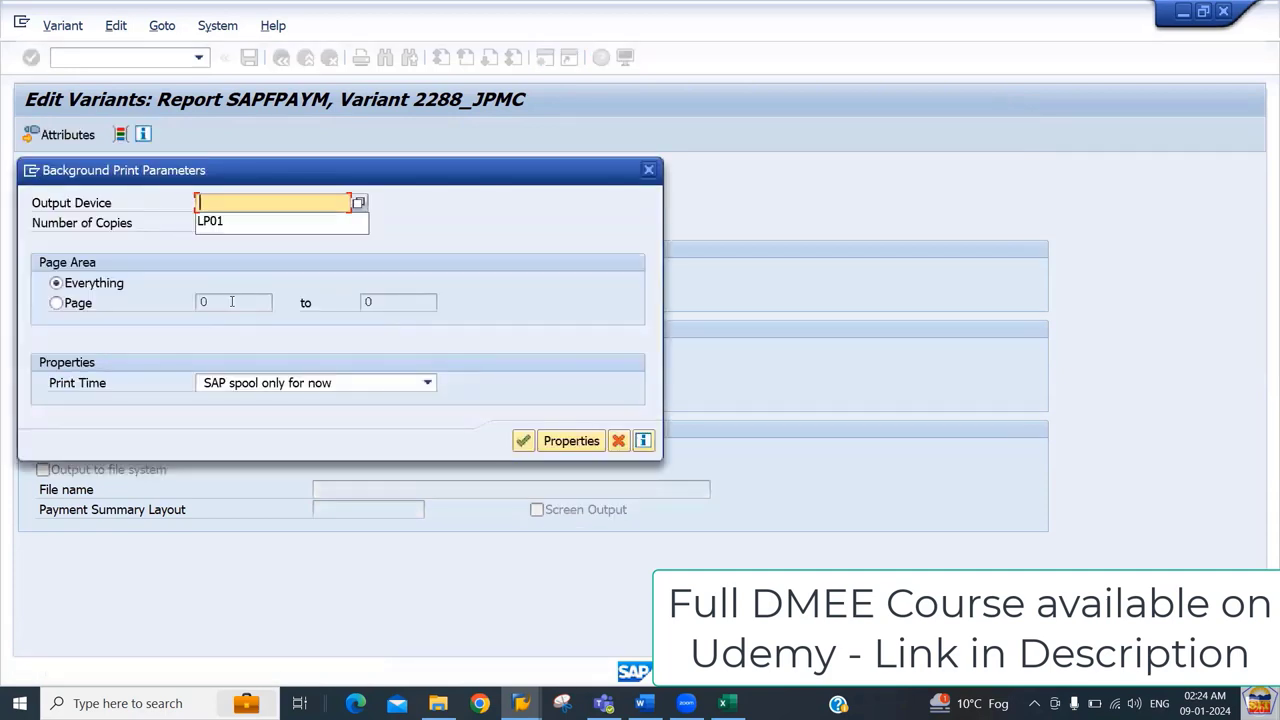
{"action": "key", "text": "Down"}
{"action": "key", "text": "Return"}
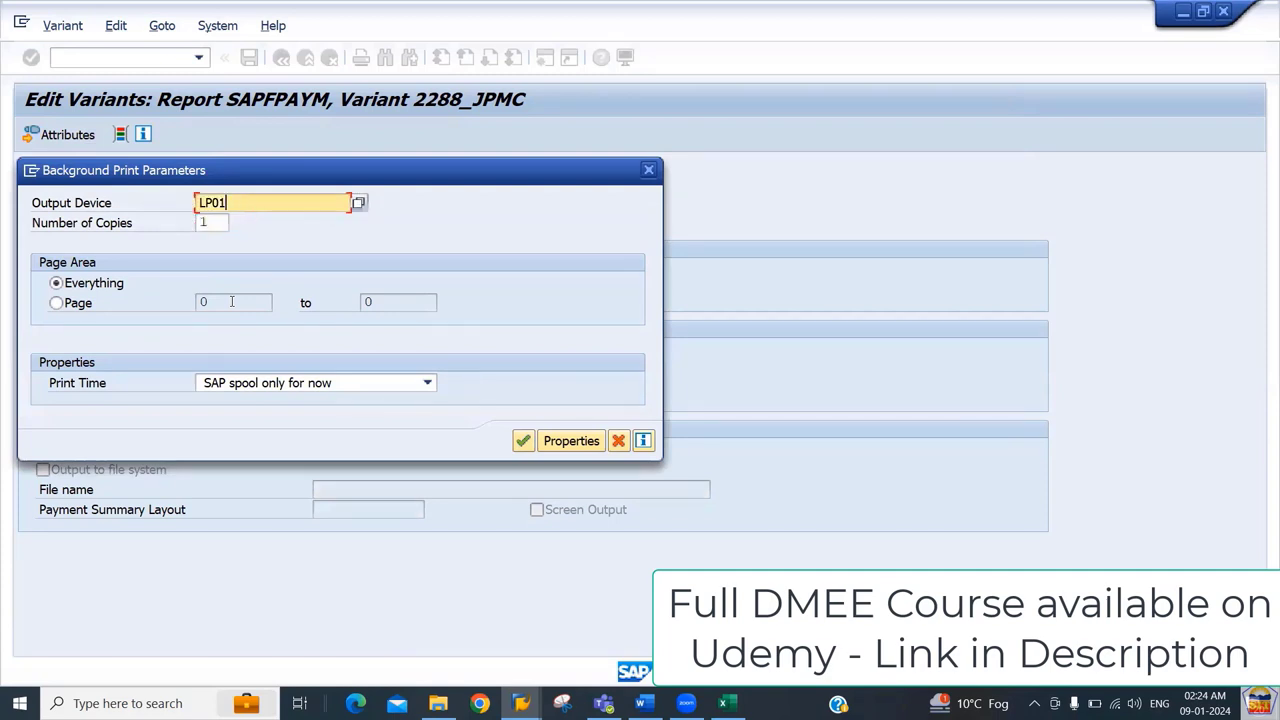
{"action": "left_click", "coordinate": [523, 440]}
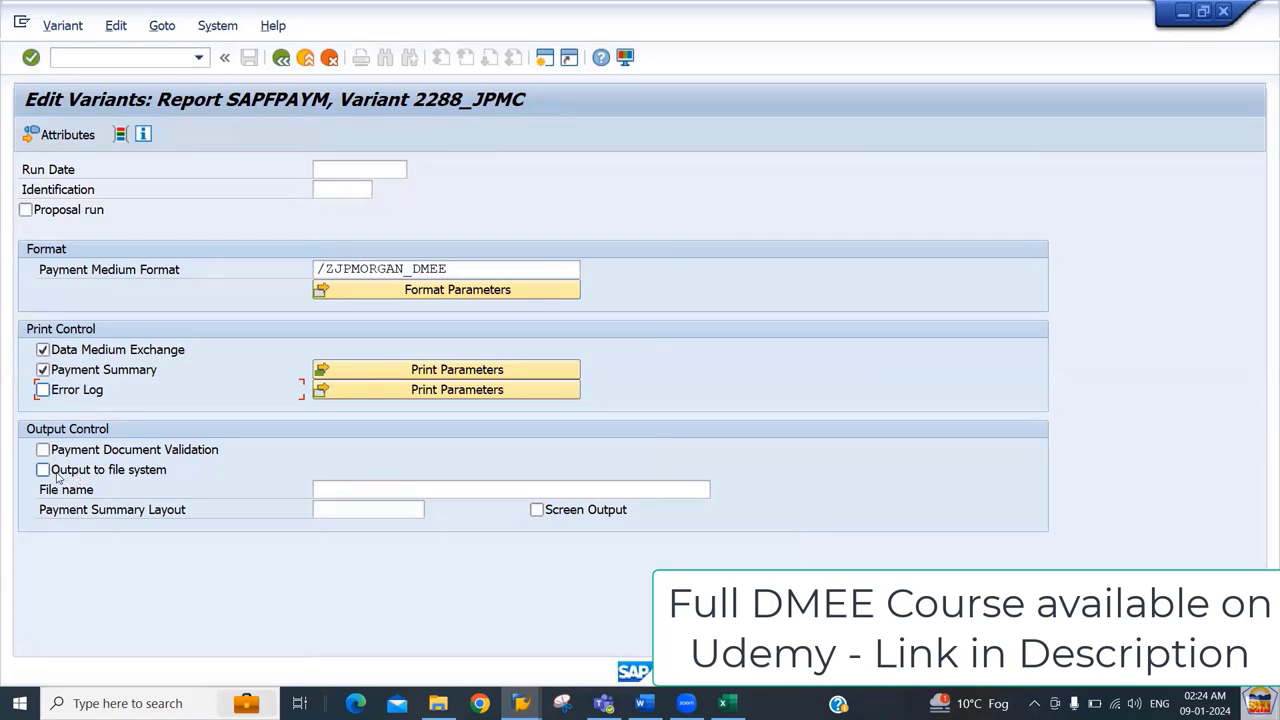
{"action": "left_click", "coordinate": [58, 476]}
Step: In the variant attributes, enter the description 2288_JPMC_PM_E and save the variant
{"action": "left_click", "coordinate": [63, 140]}
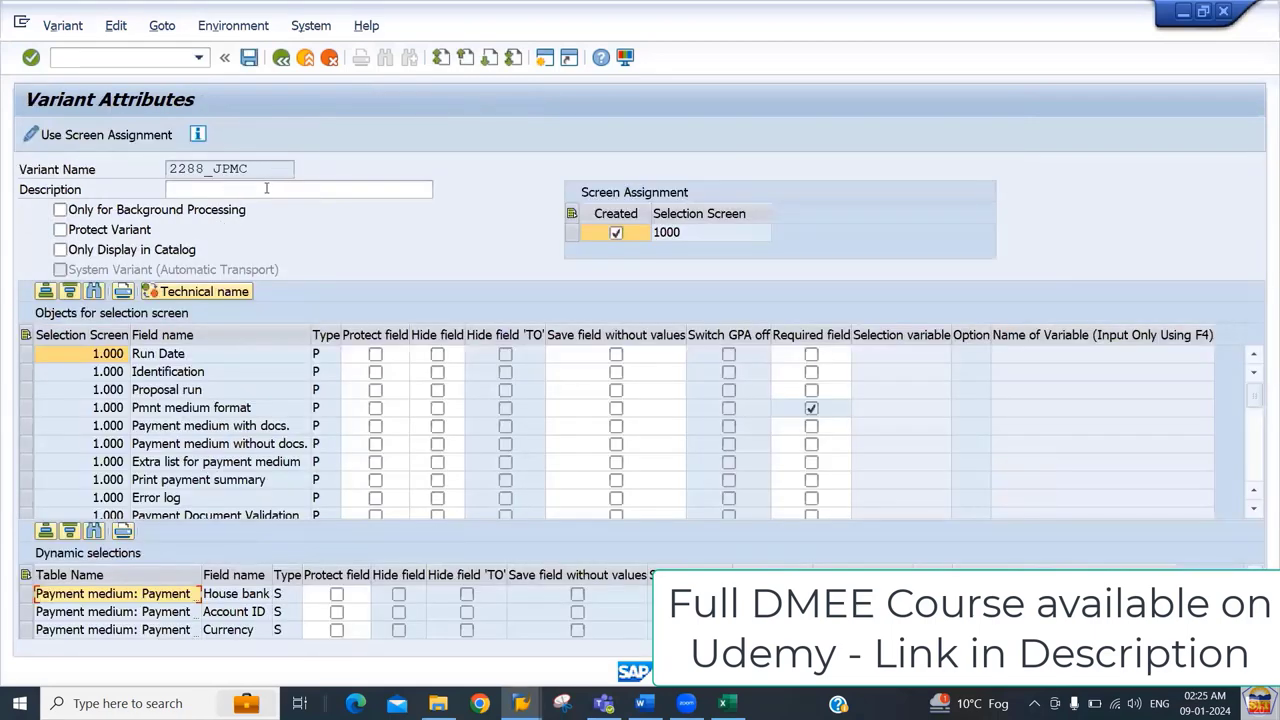
{"action": "key", "text": "ctrl+a"}
{"action": "key", "text": "ctrl+c"}
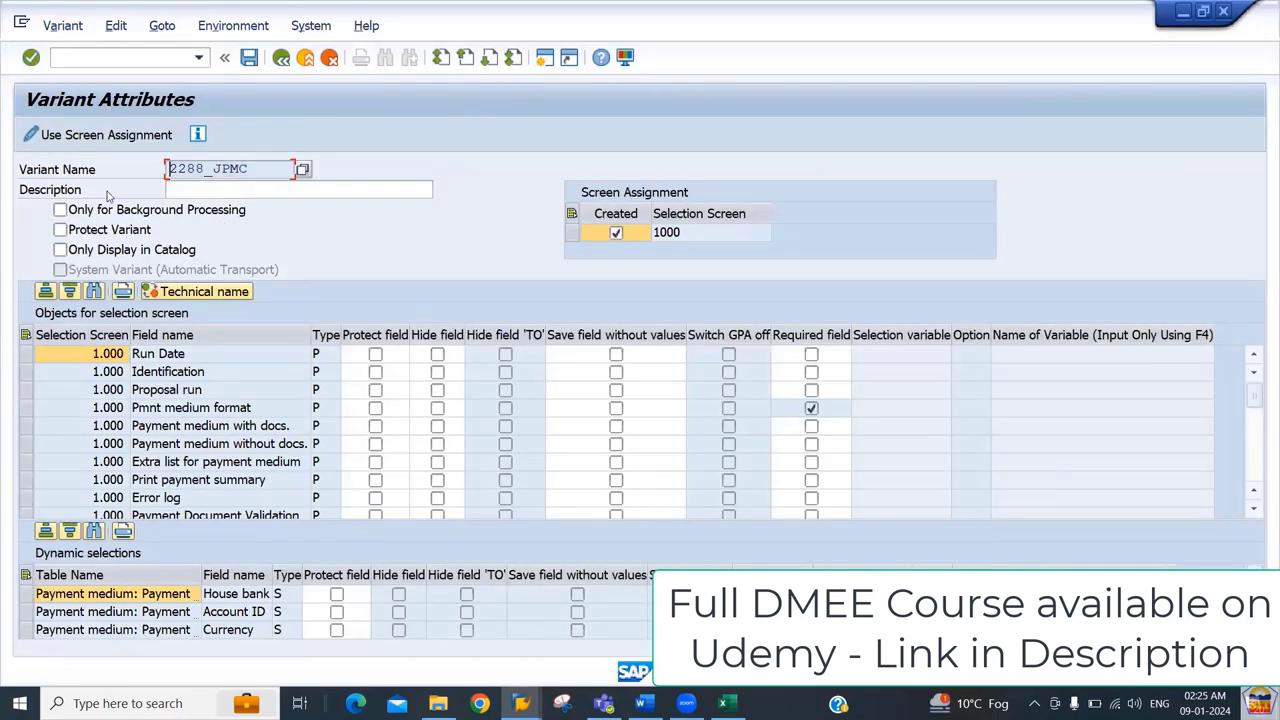
{"action": "left_click", "coordinate": [196, 189]}
{"action": "key", "text": "ctrl+v"}
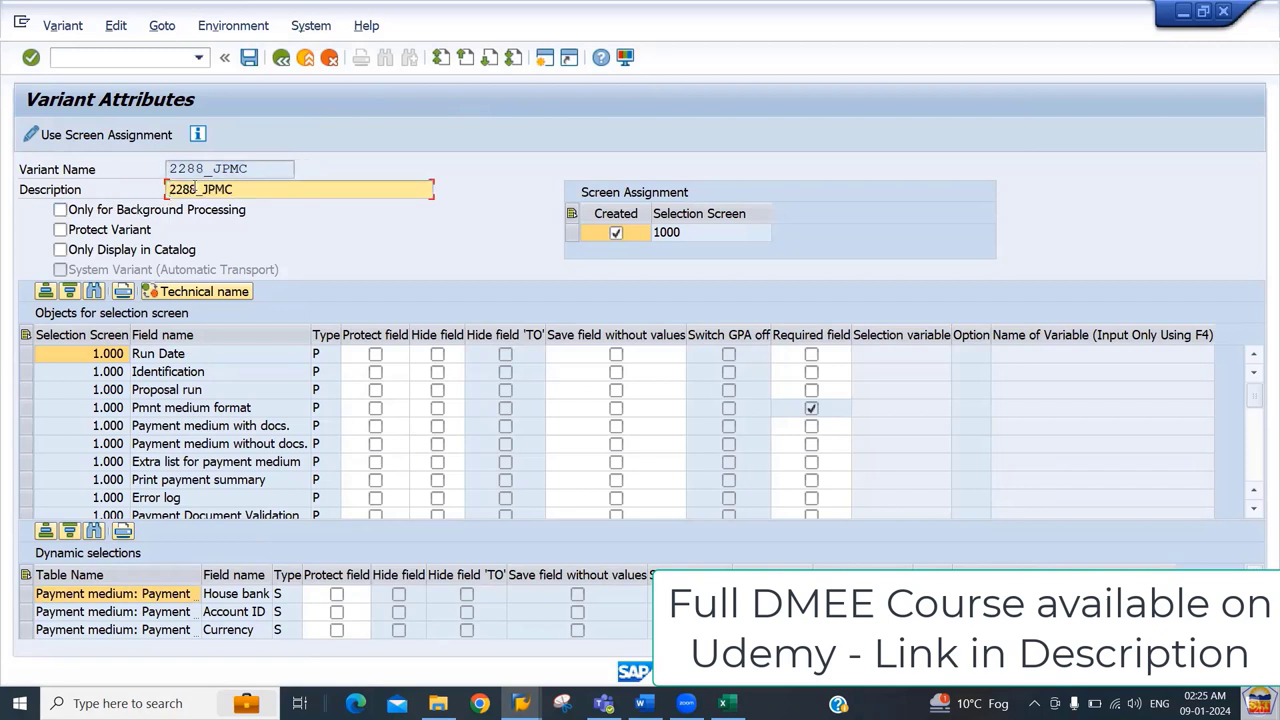
{"action": "type", "text": "_PM_E"}
{"action": "left_click", "coordinate": [249, 57]}
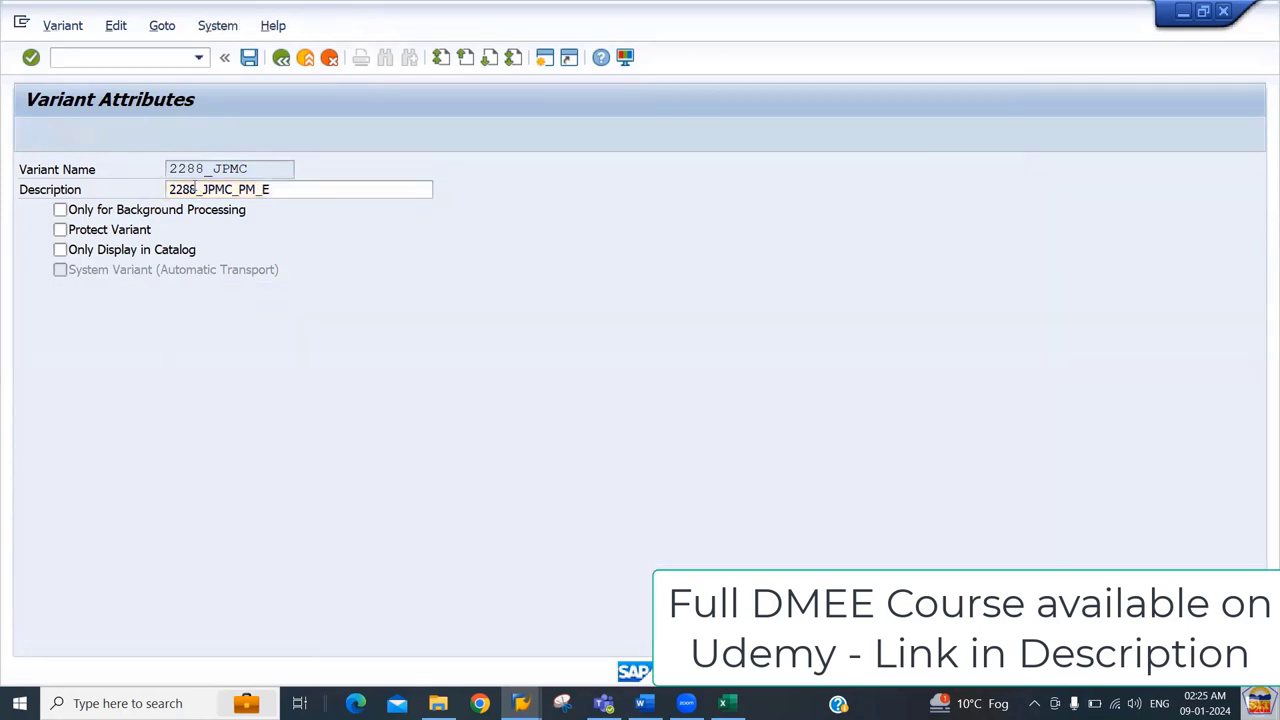
Step: Return to the selection variants, confirm 2288_JPMC for company code 2288 and house bank CITIB, and save the assignment
{"action": "left_click", "coordinate": [281, 57]}
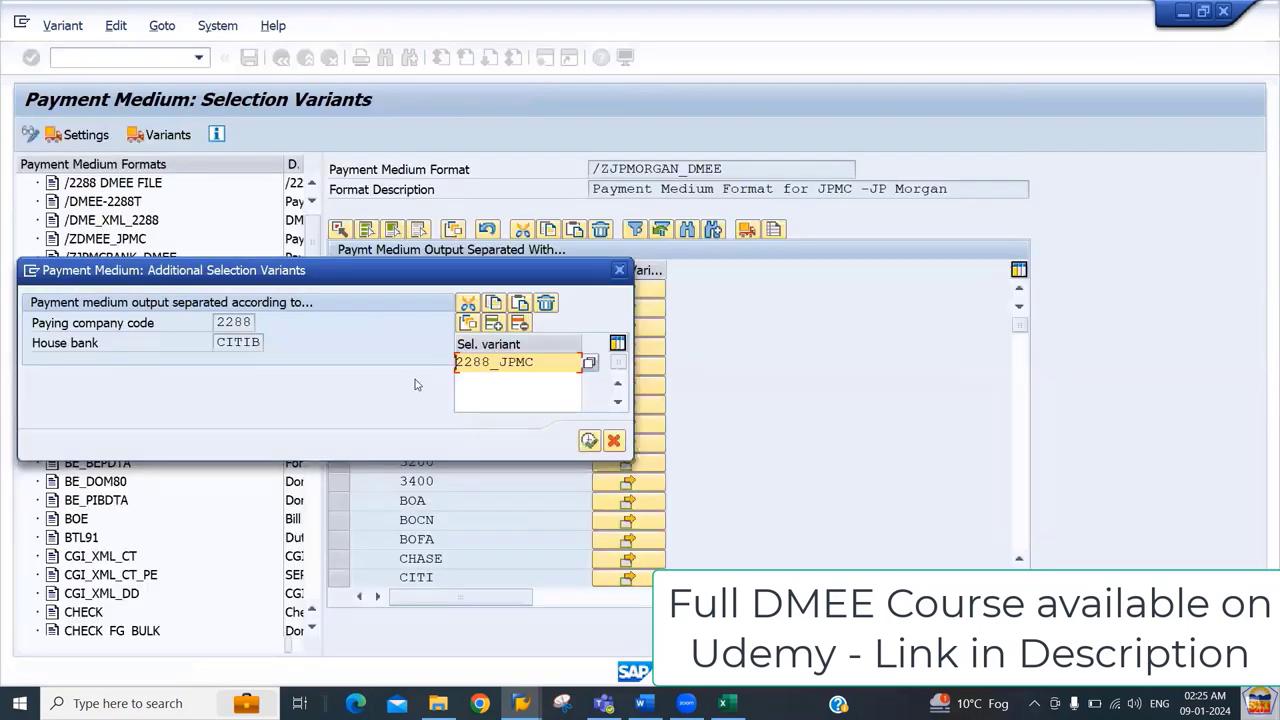
{"action": "left_click", "coordinate": [588, 440]}
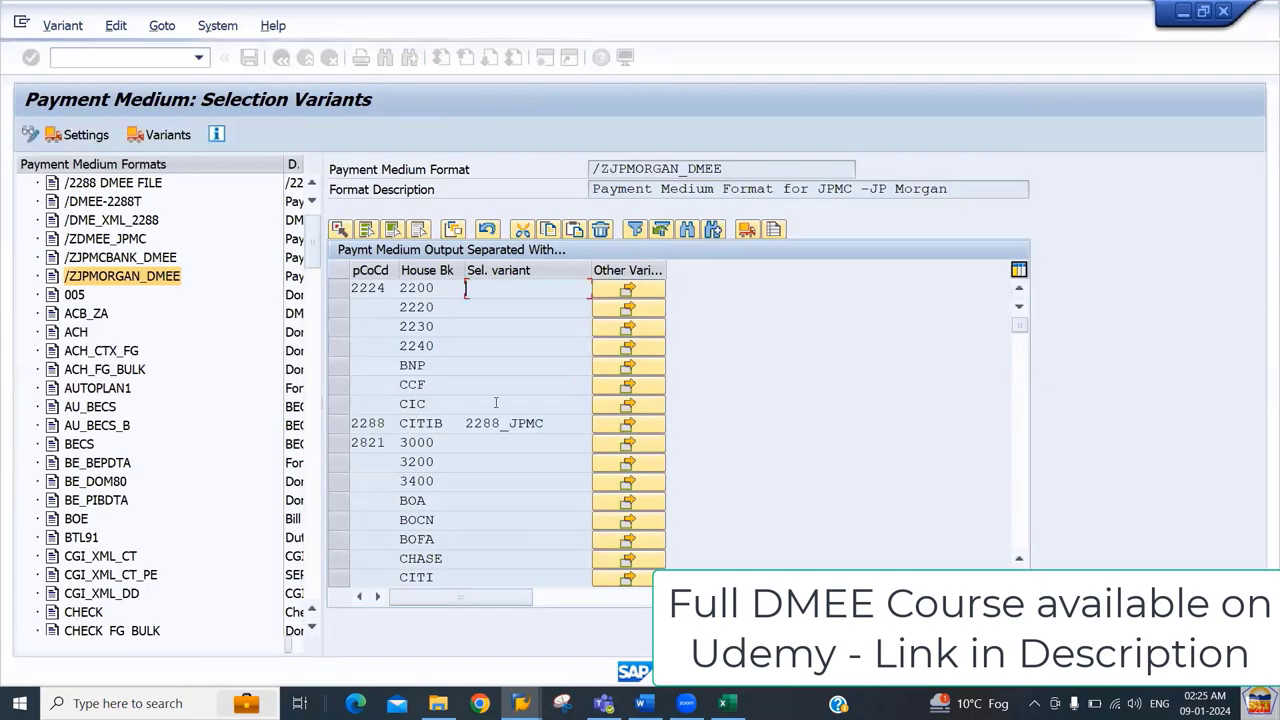
{"action": "left_click", "coordinate": [517, 423]}
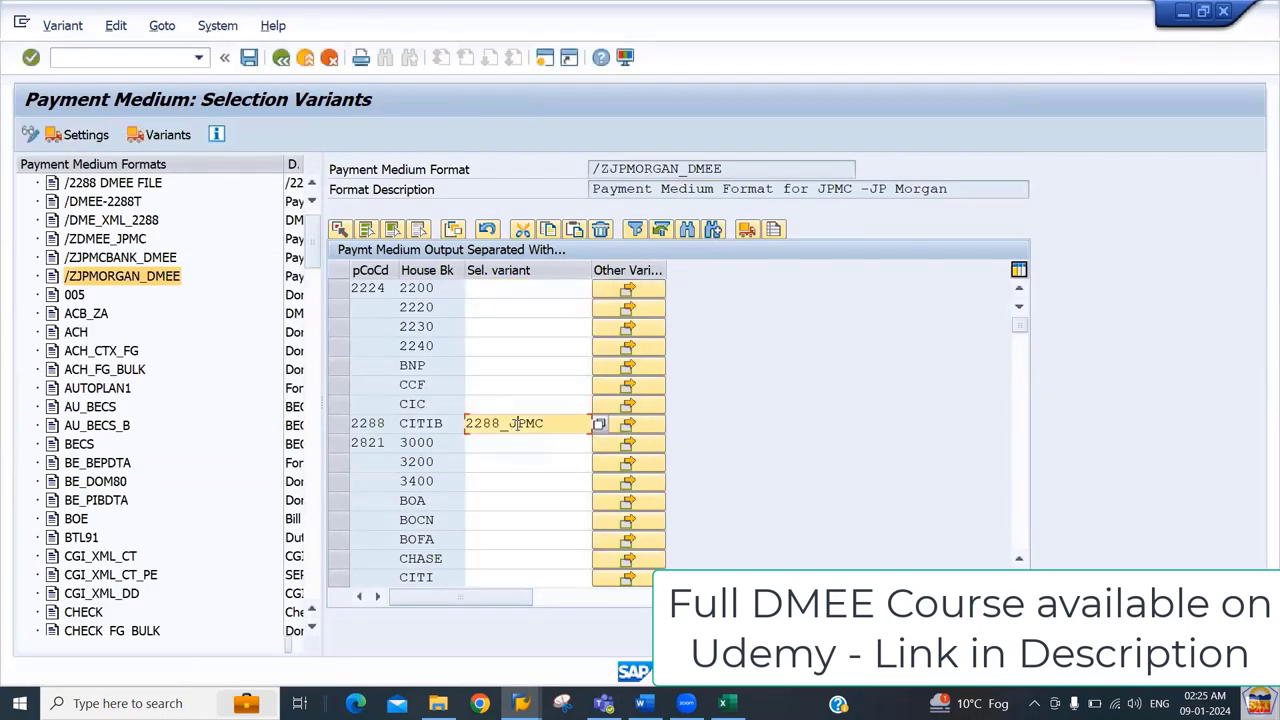
{"action": "key", "text": "ctrl+s"}
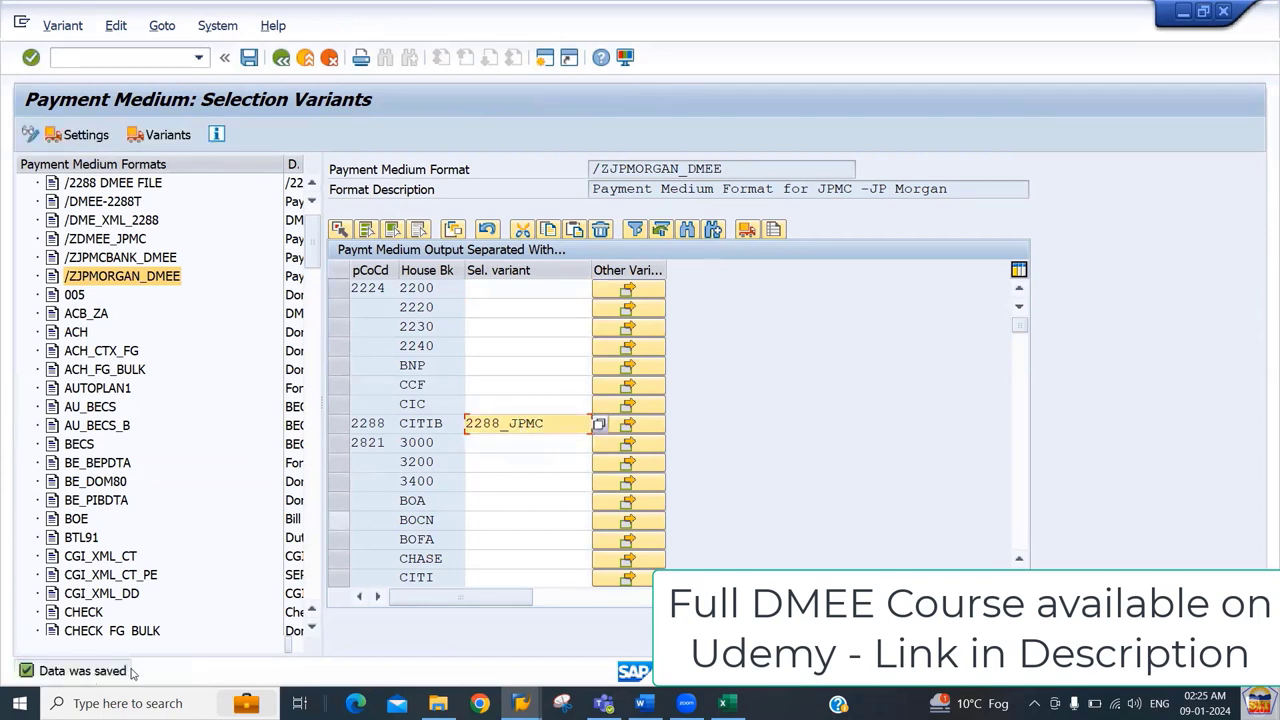
Step: Go to transaction OBPM5, check the cross-payment run reservations for the FI AP/AR payment program, and leave the view
{"action": "left_click", "coordinate": [283, 60]}
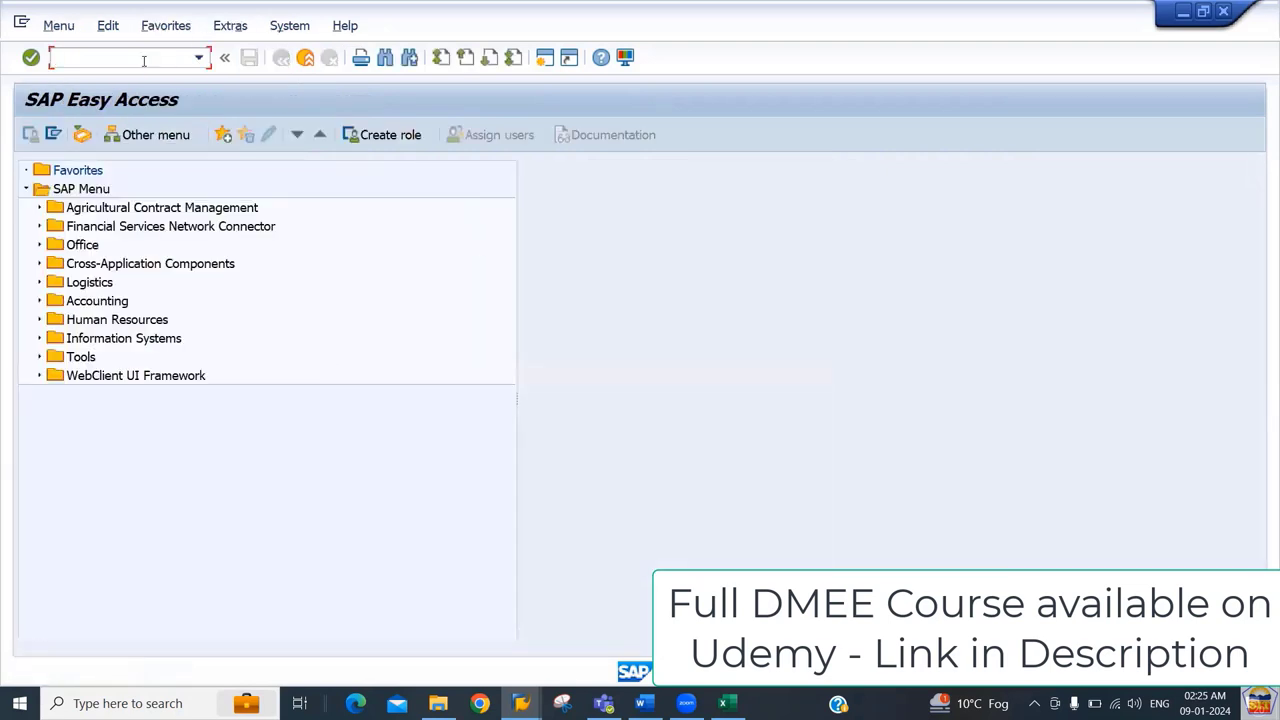
{"action": "type", "text": "obpm5"}
{"action": "key", "text": "Return"}
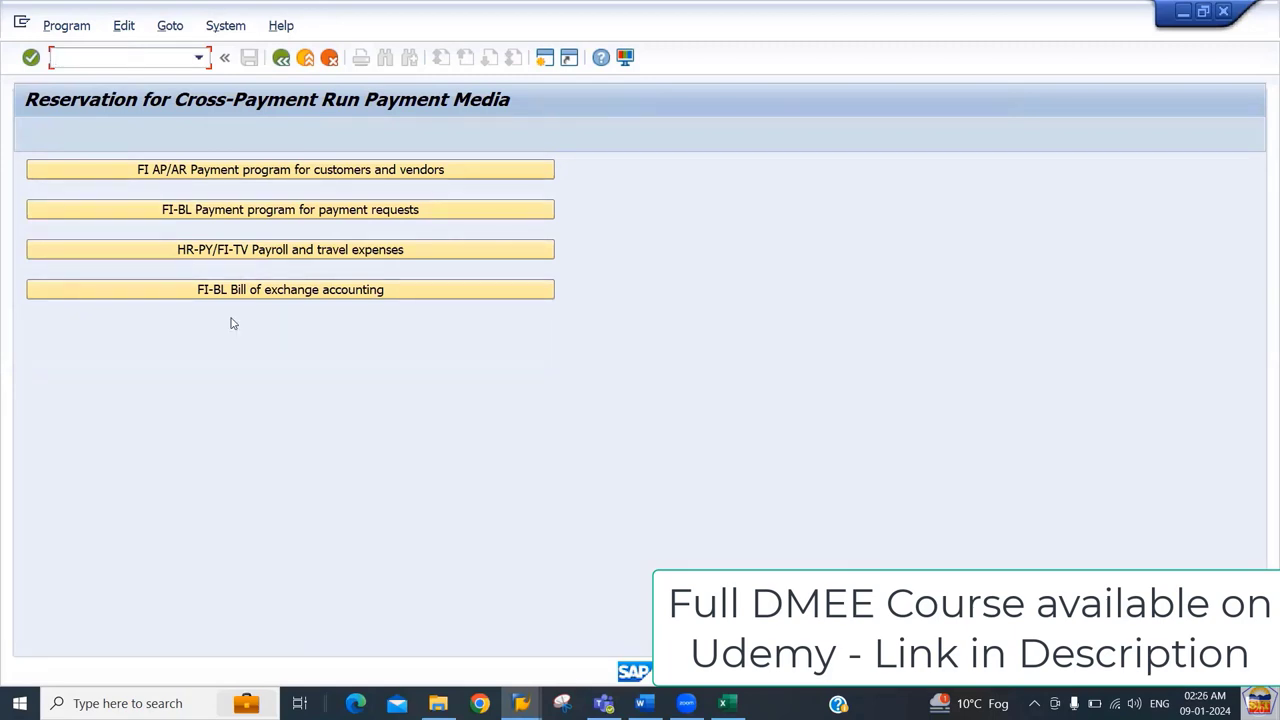
{"action": "left_click", "coordinate": [266, 172]}
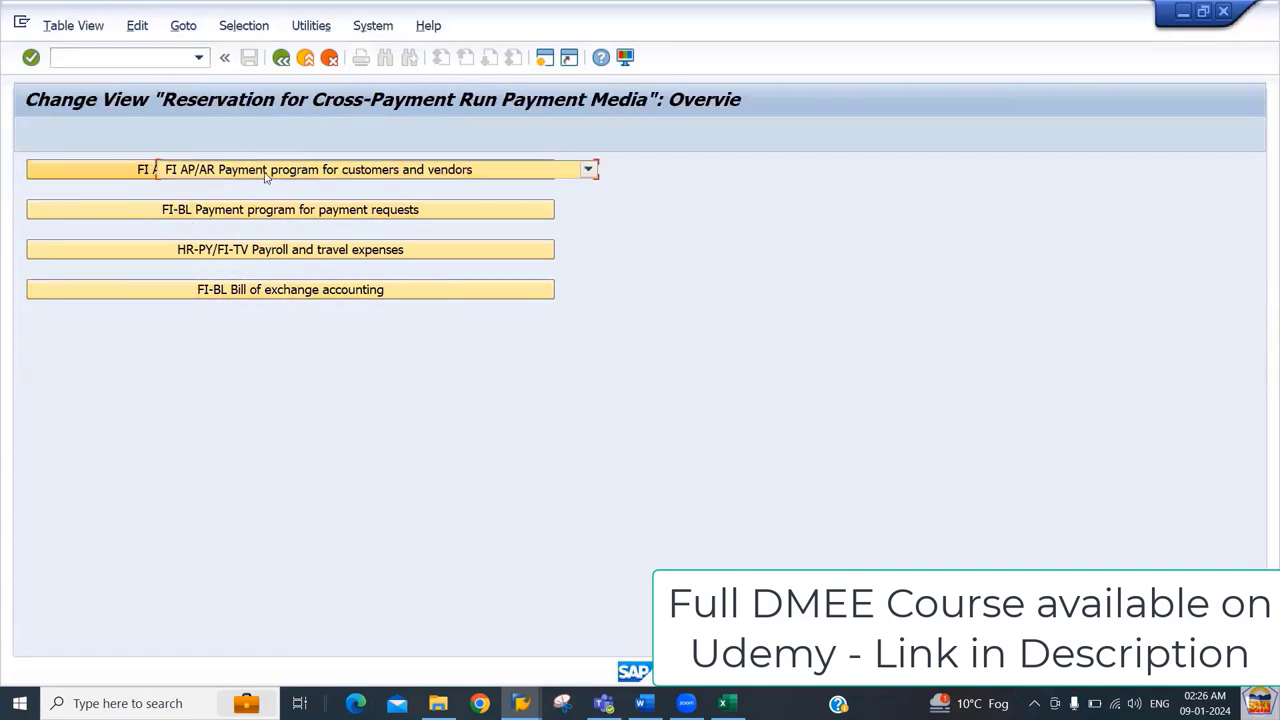
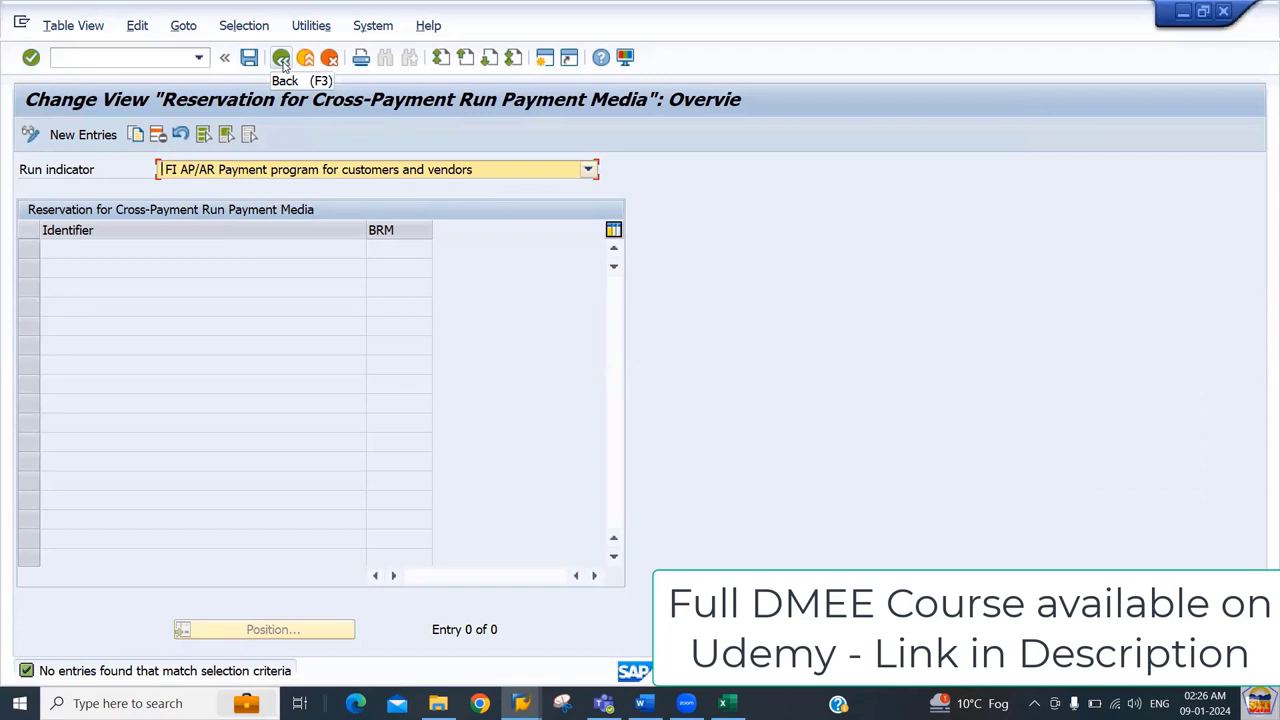
{"action": "left_click", "coordinate": [281, 58]}
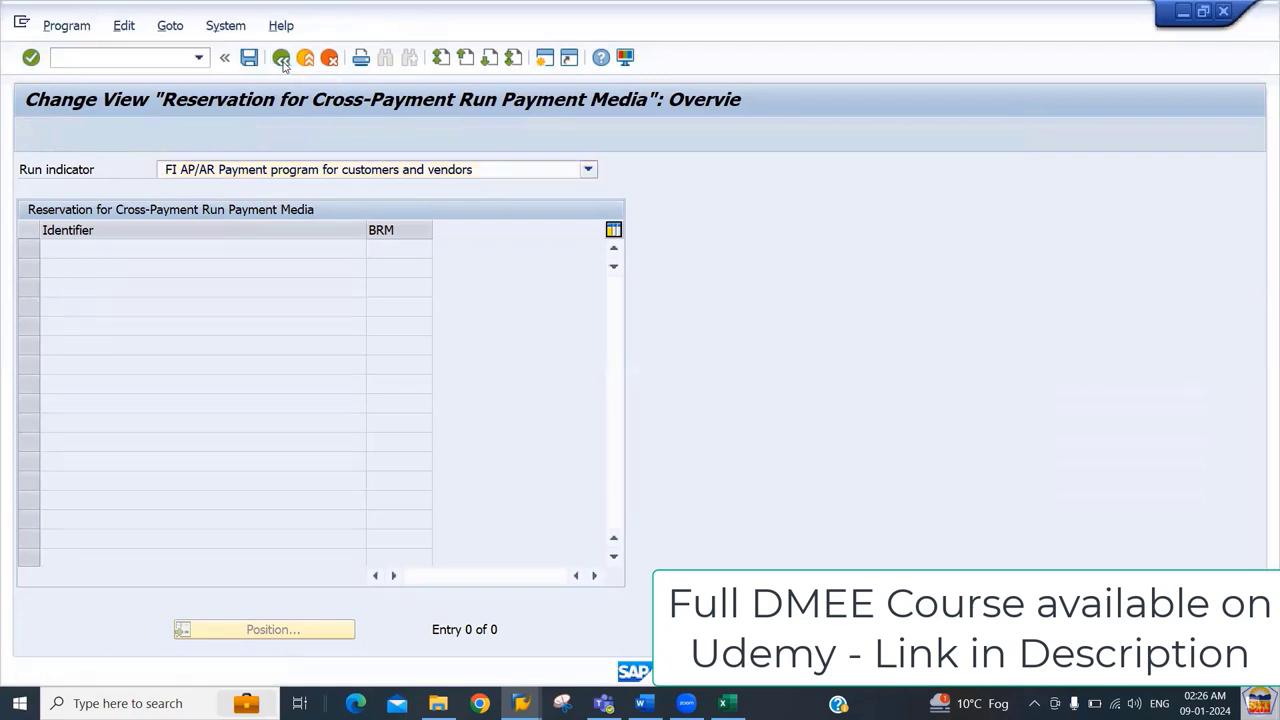
Step: Return to the SAP Easy Access screen and go to transaction FBL1N for vendor line items
{"action": "left_click", "coordinate": [281, 58]}
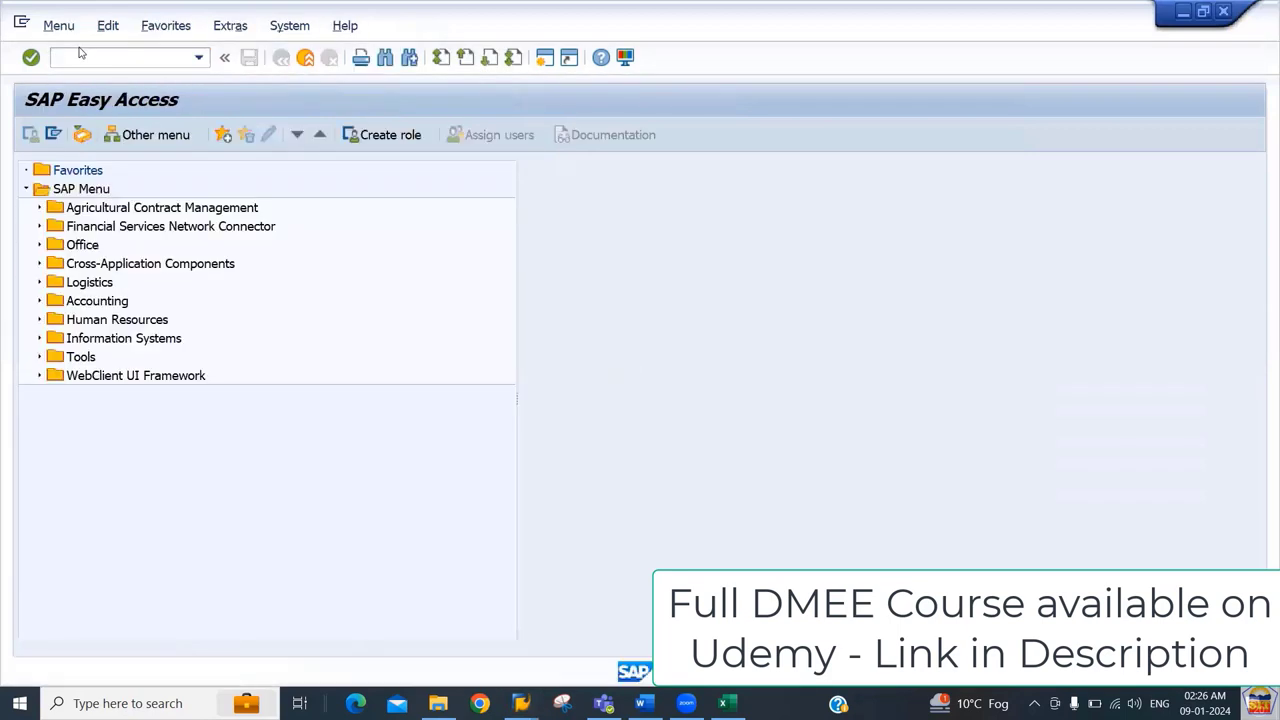
{"action": "left_click", "coordinate": [81, 56]}
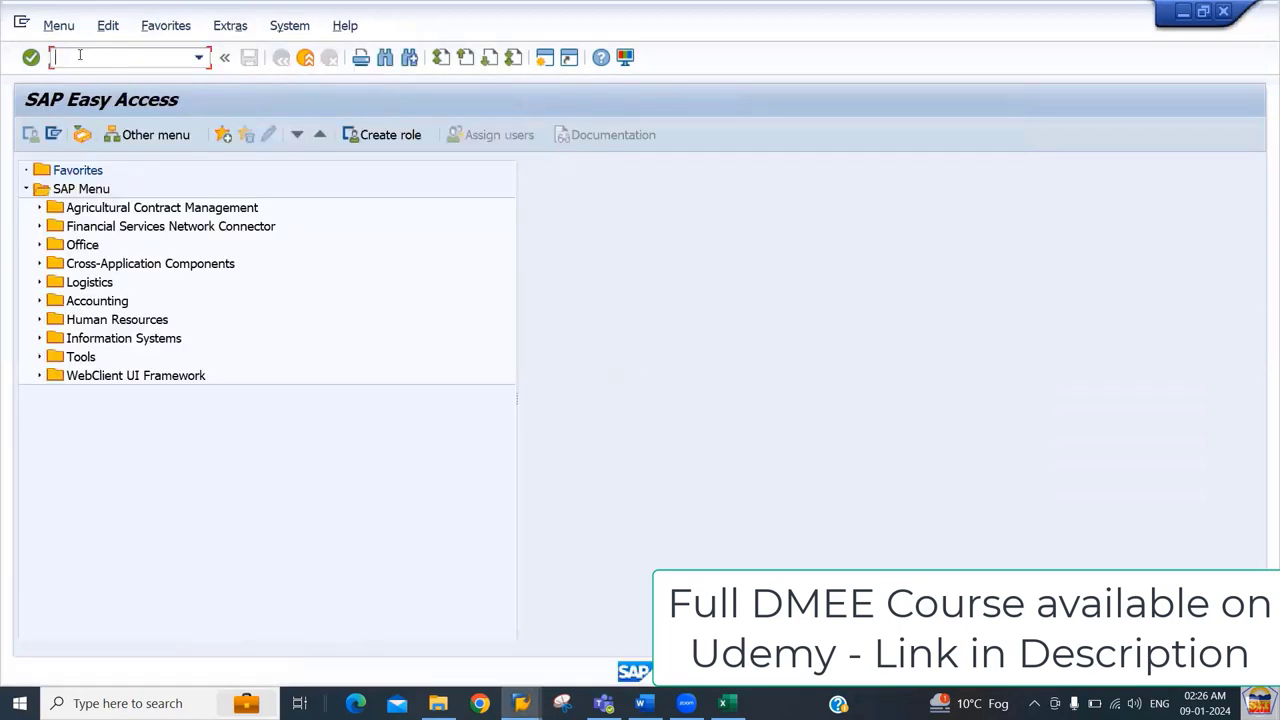
{"action": "type", "text": "/nfbl1n"}
{"action": "key", "text": "Return"}
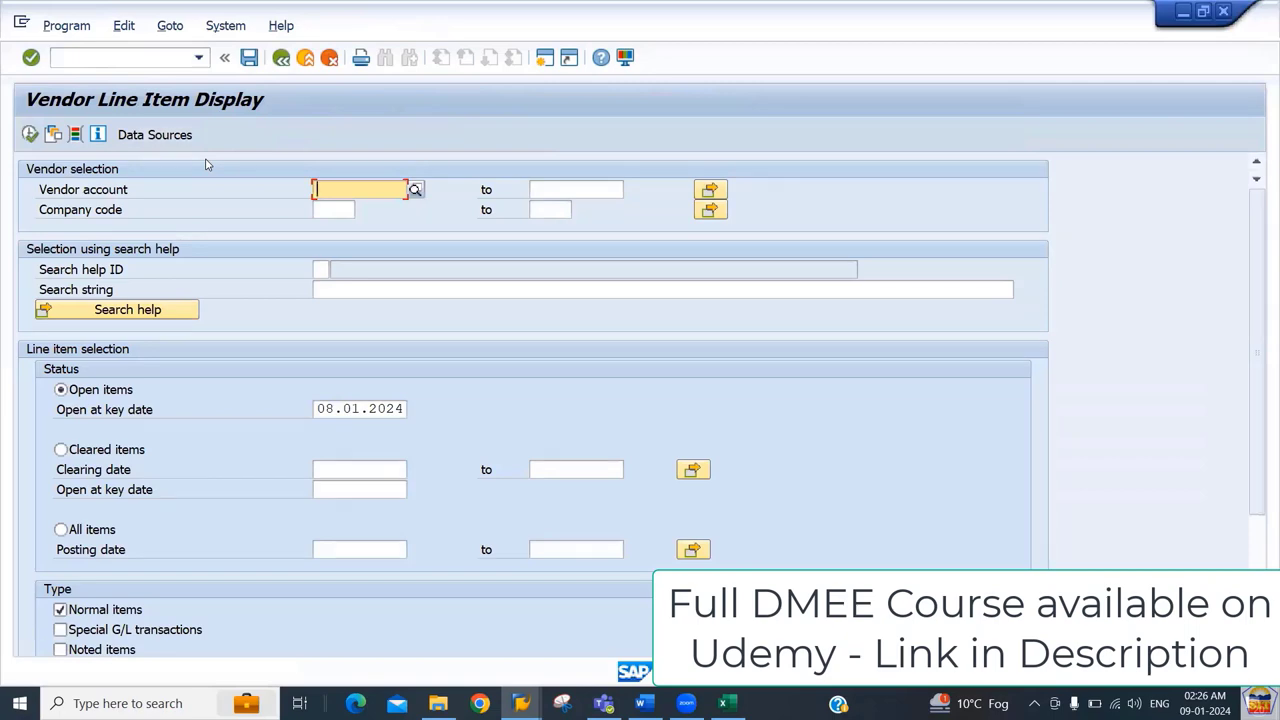
Step: Display the open items for vendor accounts 1 to all in company code 2288 and review the listed vendors' invoices
{"action": "type", "text": "1"}
{"action": "key", "text": "Tab"}
{"action": "type", "text": "all"}
{"action": "key", "text": "Tab"}
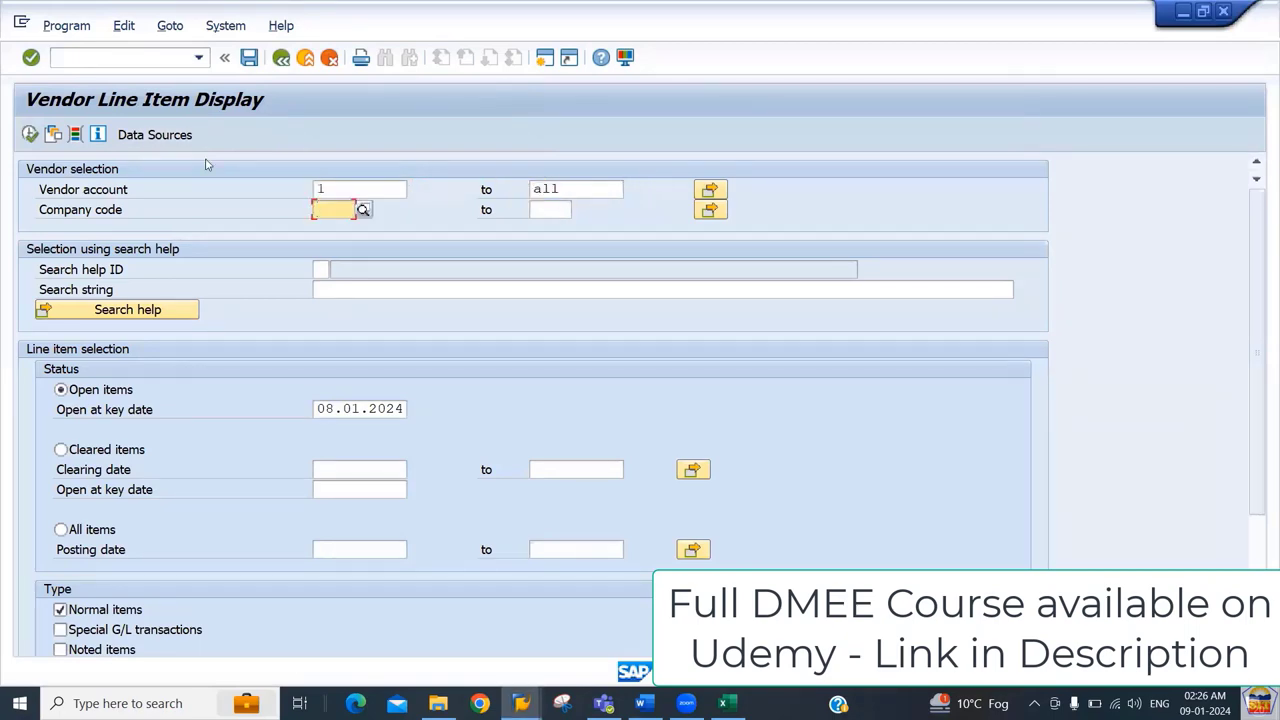
{"action": "type", "text": "2288"}
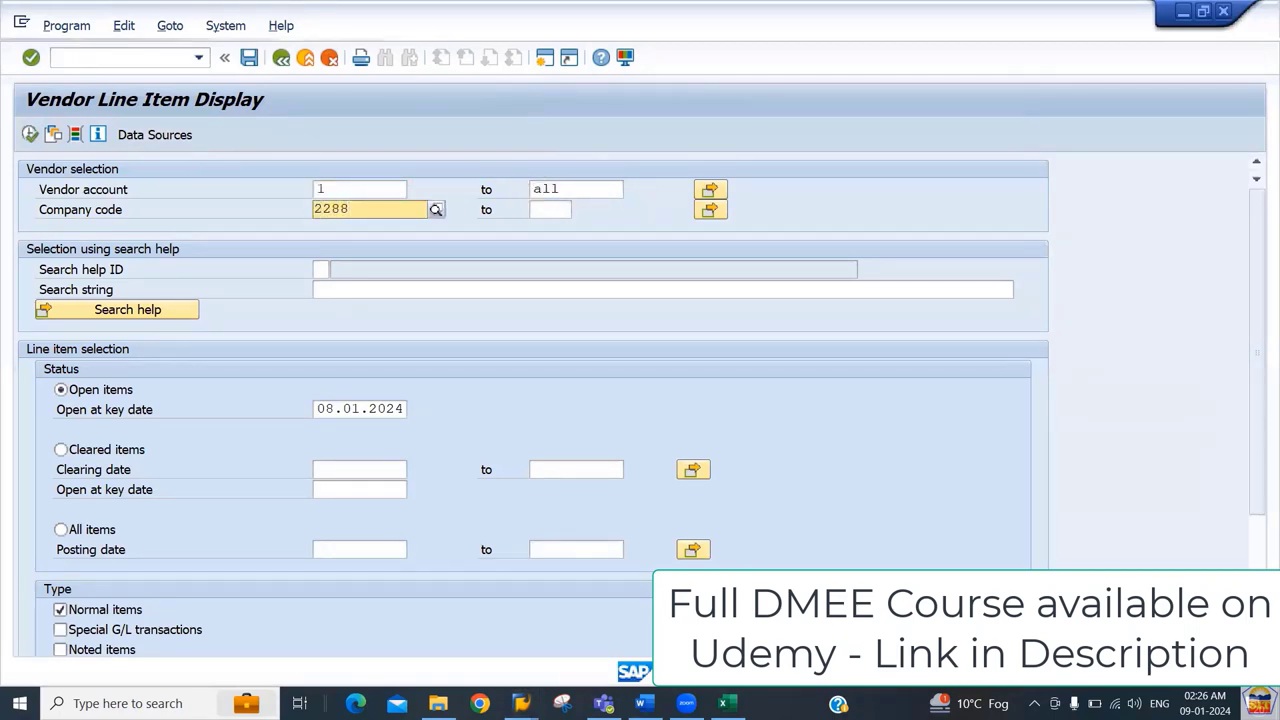
{"action": "key", "text": "Down"}
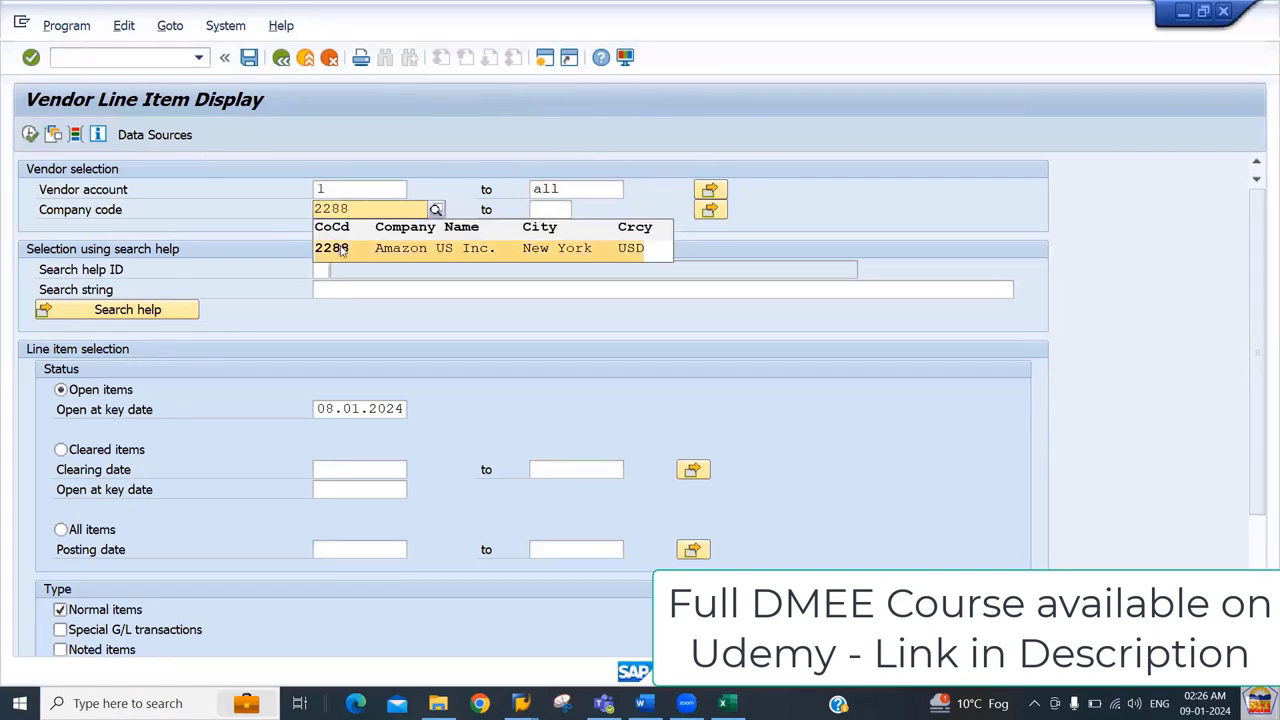
{"action": "key", "text": "Return"}
{"action": "left_click", "coordinate": [31, 135]}
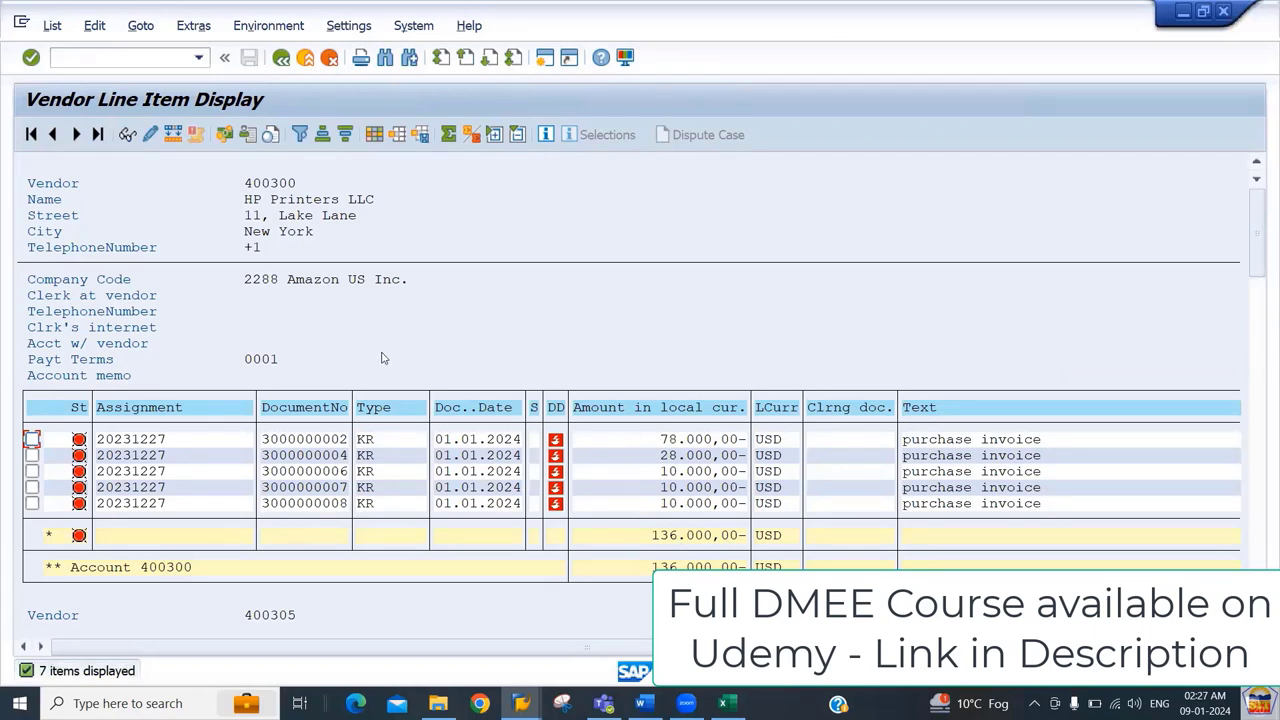
{"action": "scroll", "coordinate": [381, 358], "scroll_direction": "down", "scroll_amount": 5}
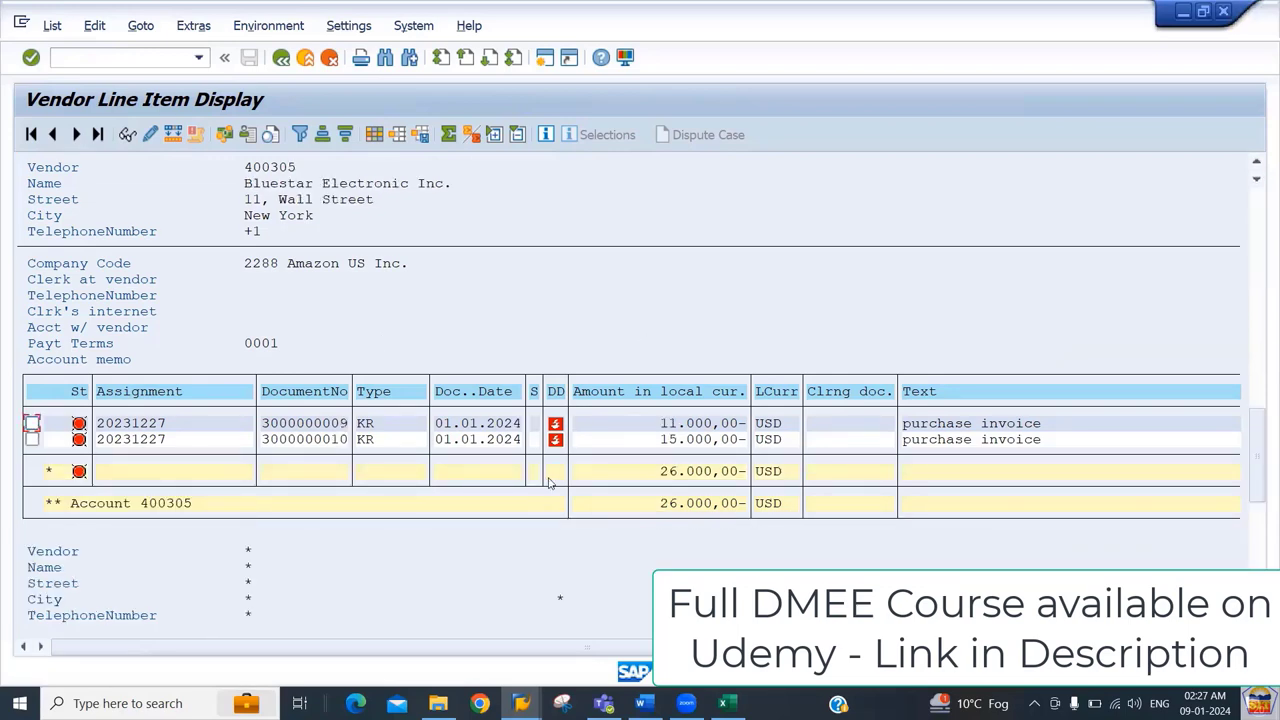
Step: Go to transaction F110 and load the payment run dated 08.01.2024 with identification TEST1
{"action": "left_click", "coordinate": [58, 57]}
{"action": "type", "text": "/nf110"}
{"action": "key", "text": "Return"}
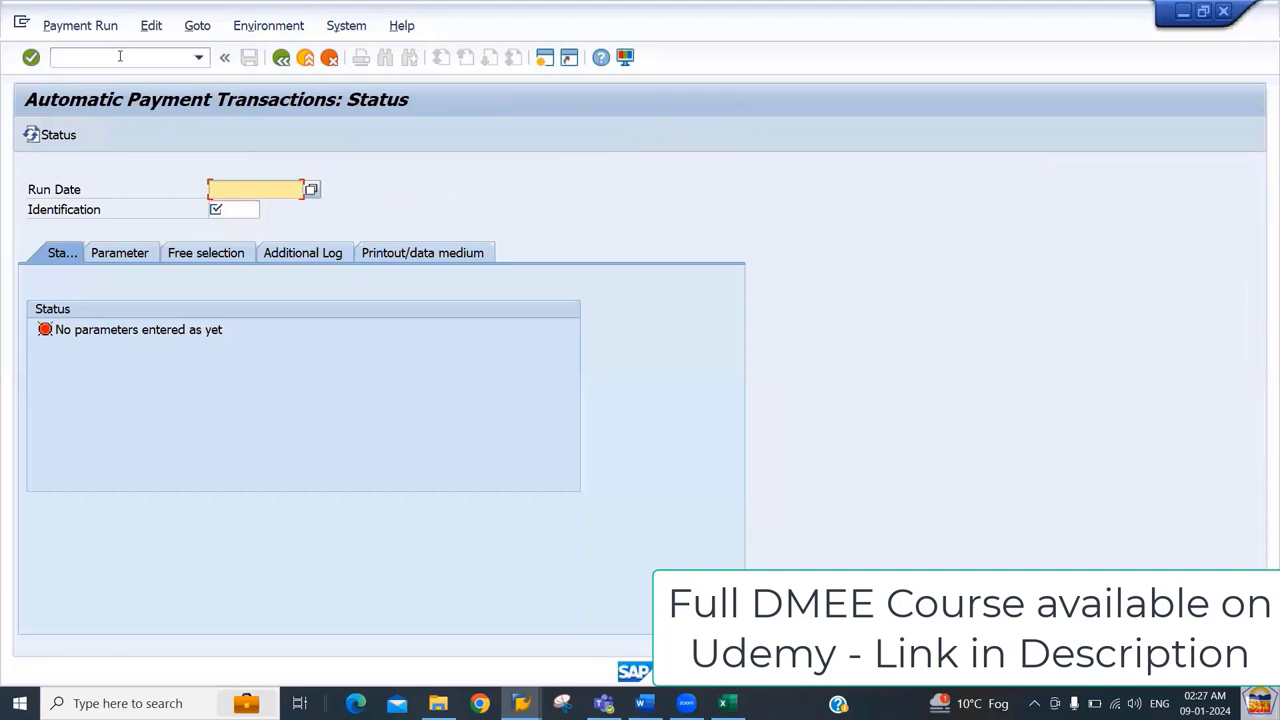
{"action": "key", "text": "BackSpace"}
{"action": "key", "text": "Down"}
{"action": "key", "text": "Tab"}
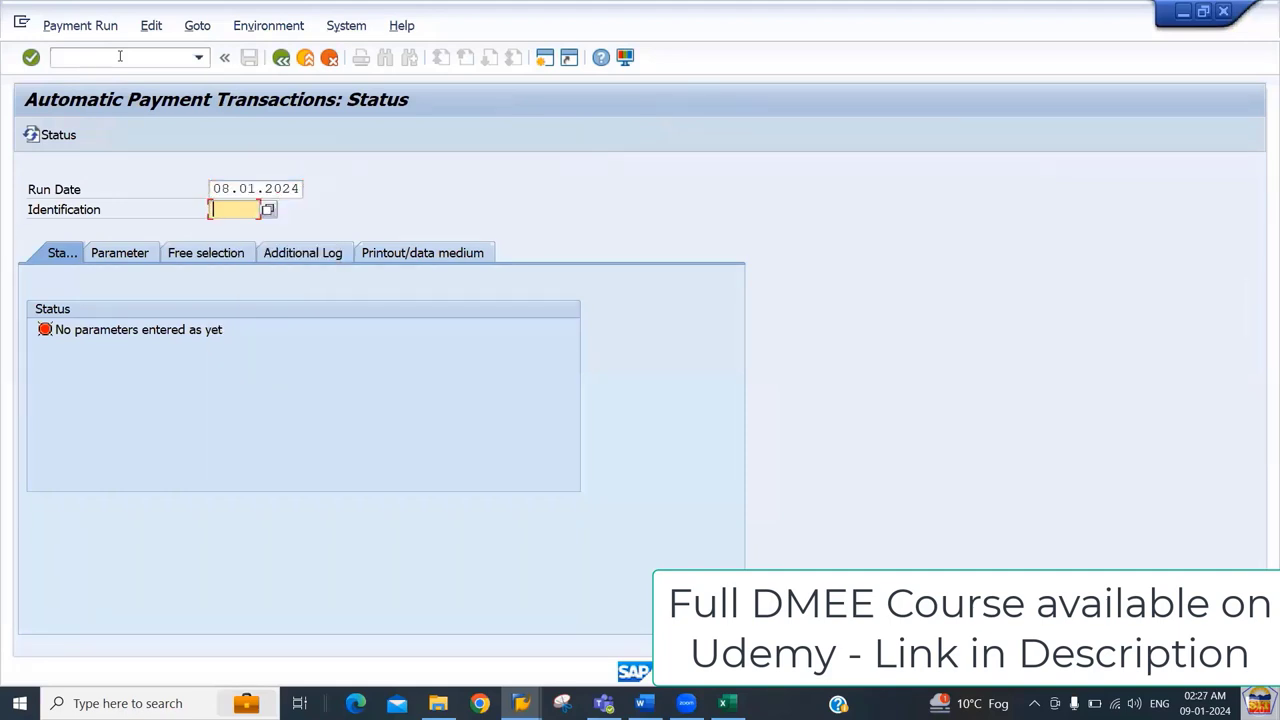
{"action": "key", "text": "BackSpace"}
{"action": "key", "text": "Down"}
{"action": "key", "text": "Return"}
{"action": "key", "text": "Return"}
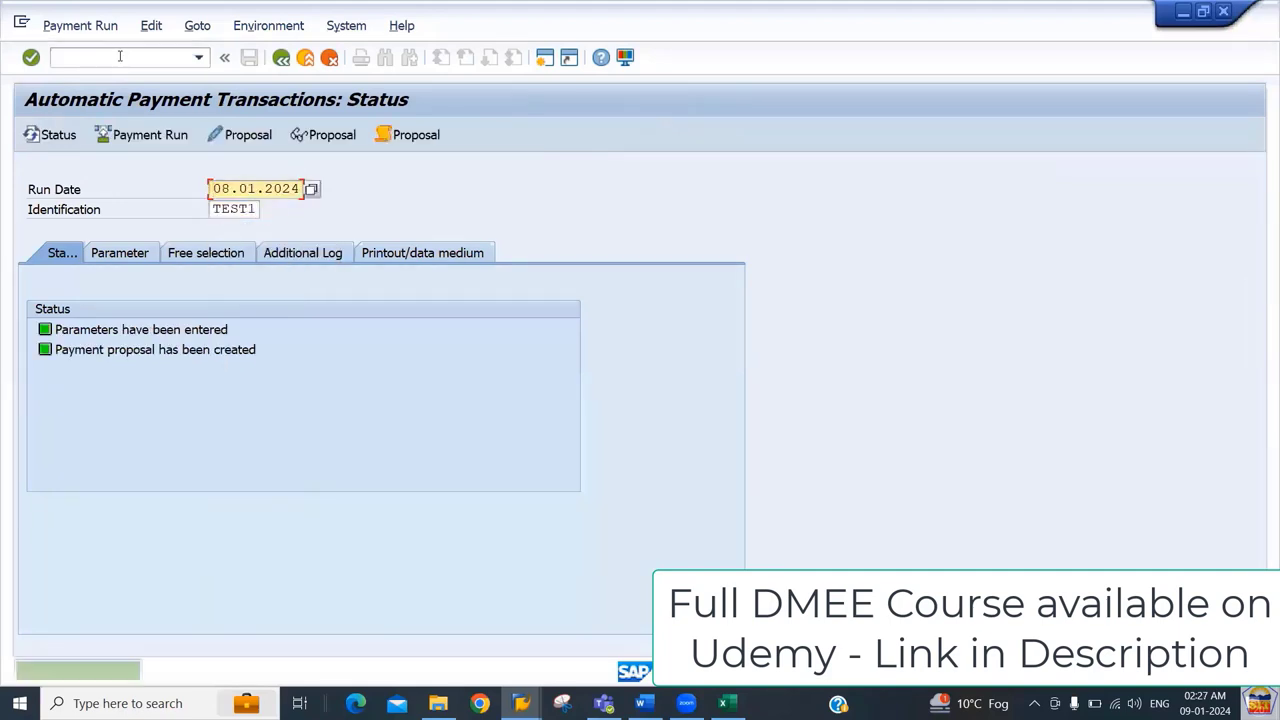
Step: Delete the payment proposal and the parameters of the 08.01.2024 TEST1 run
{"action": "left_click", "coordinate": [151, 25]}
{"action": "mouse_move", "coordinate": [168, 74]}
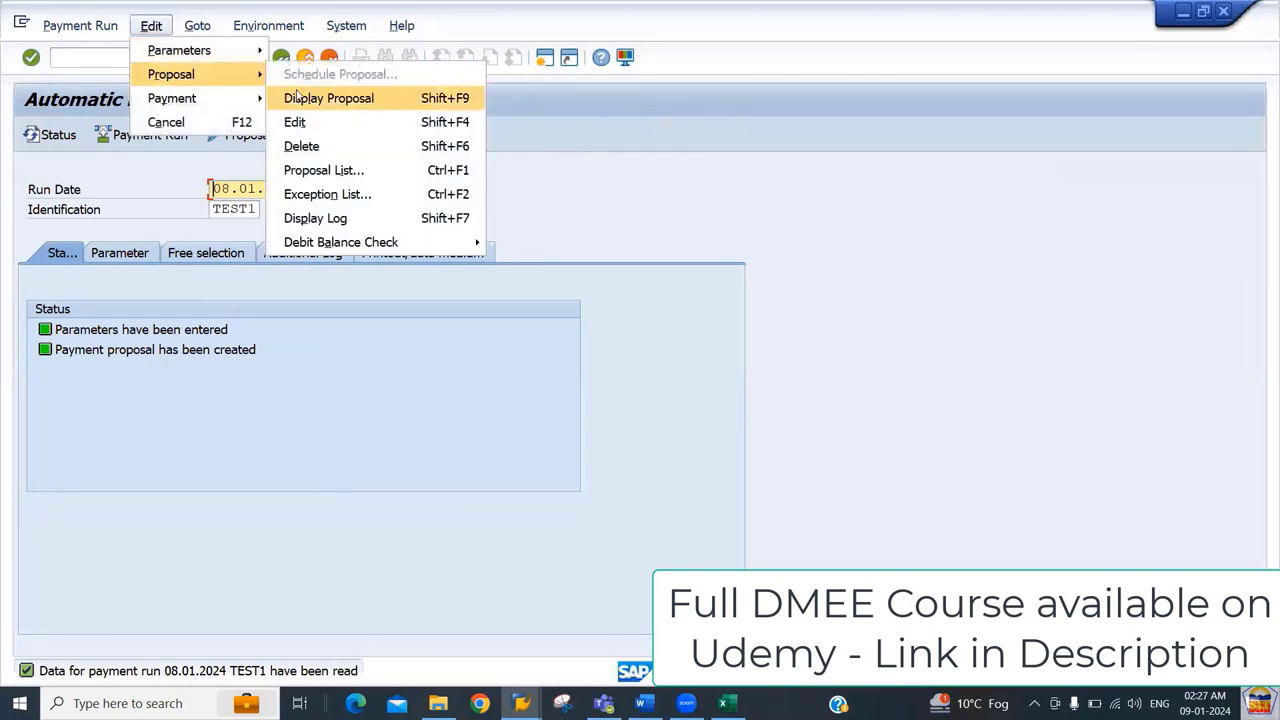
{"action": "left_click", "coordinate": [310, 145]}
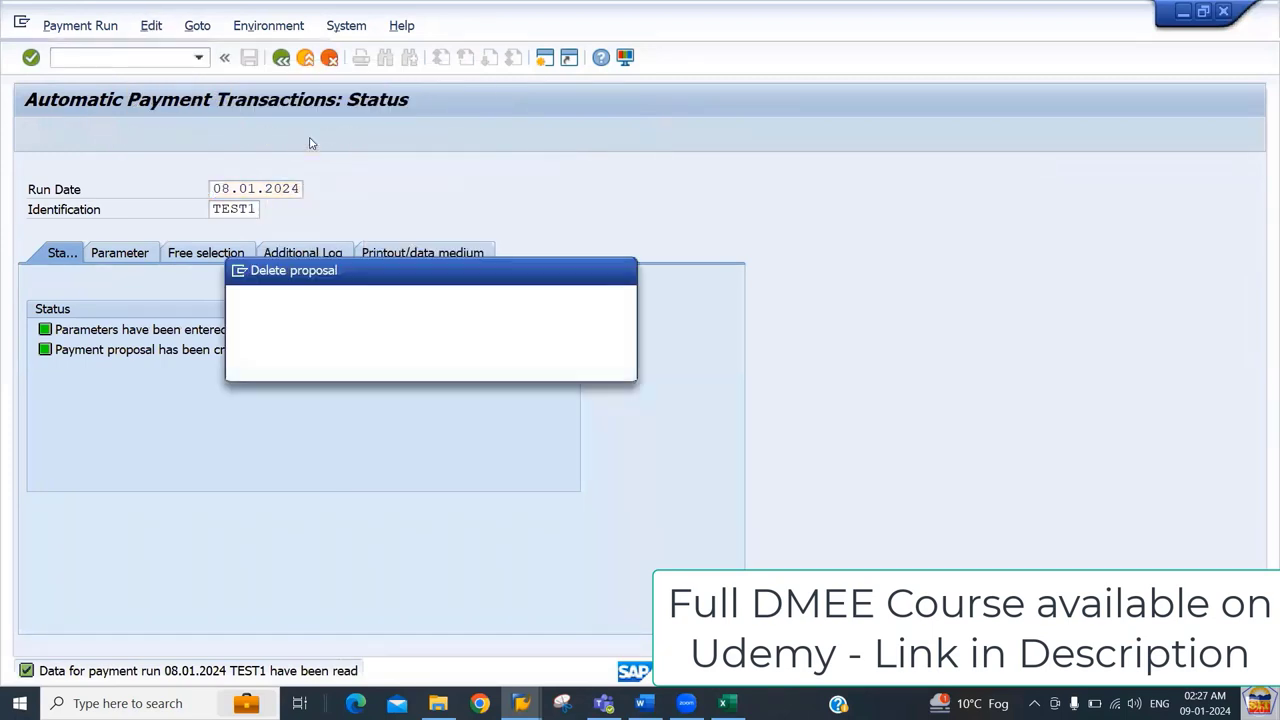
{"action": "left_click", "coordinate": [334, 363]}
{"action": "left_click", "coordinate": [151, 25]}
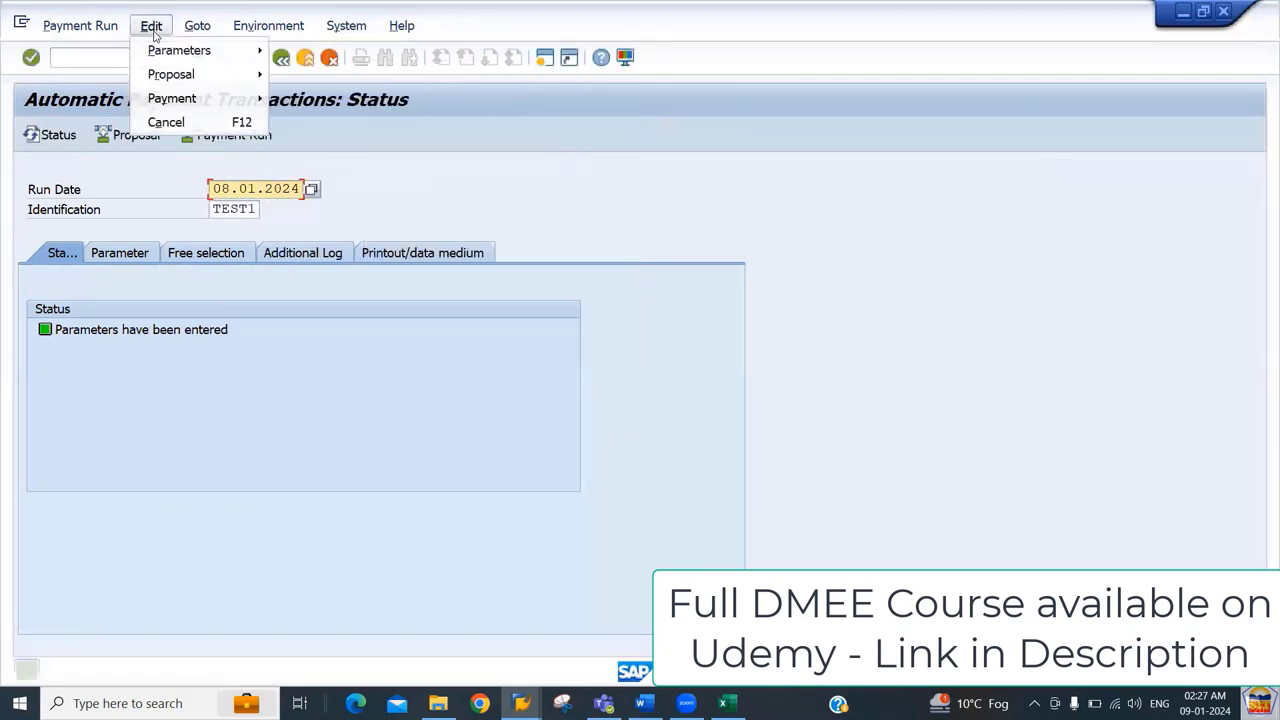
{"action": "mouse_move", "coordinate": [180, 50]}
{"action": "left_click", "coordinate": [300, 74]}
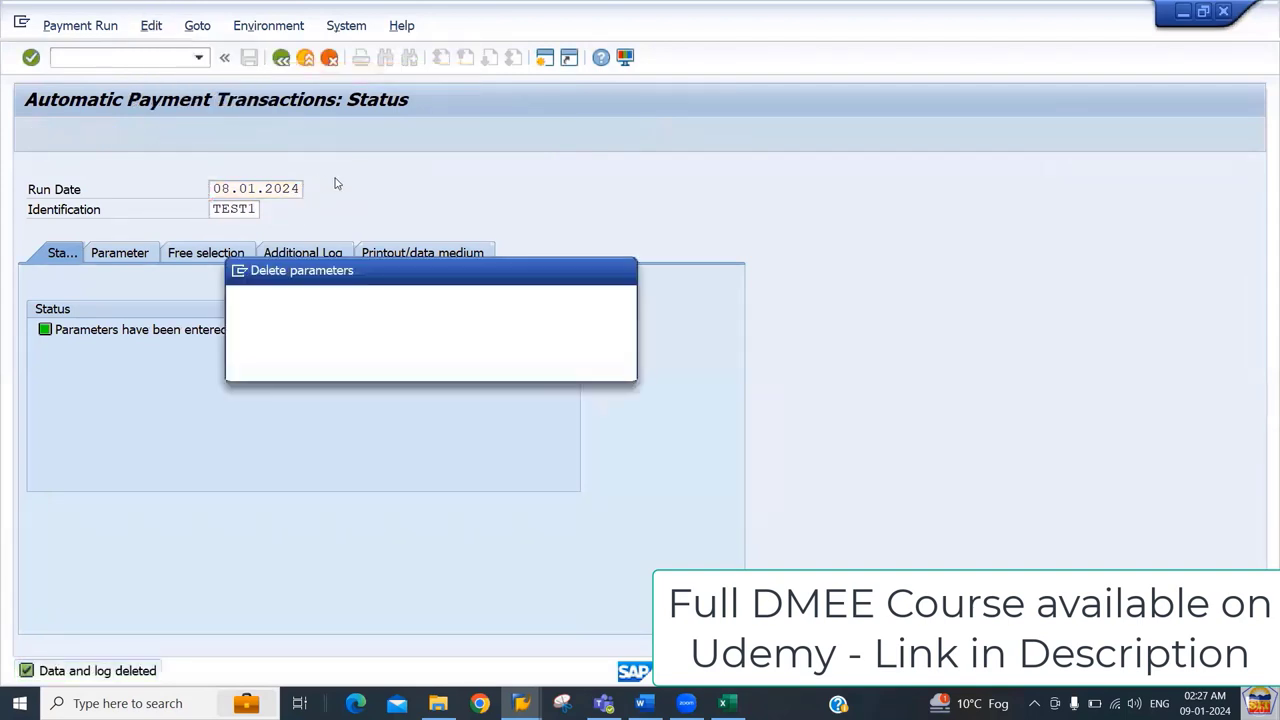
{"action": "key", "text": "Return"}
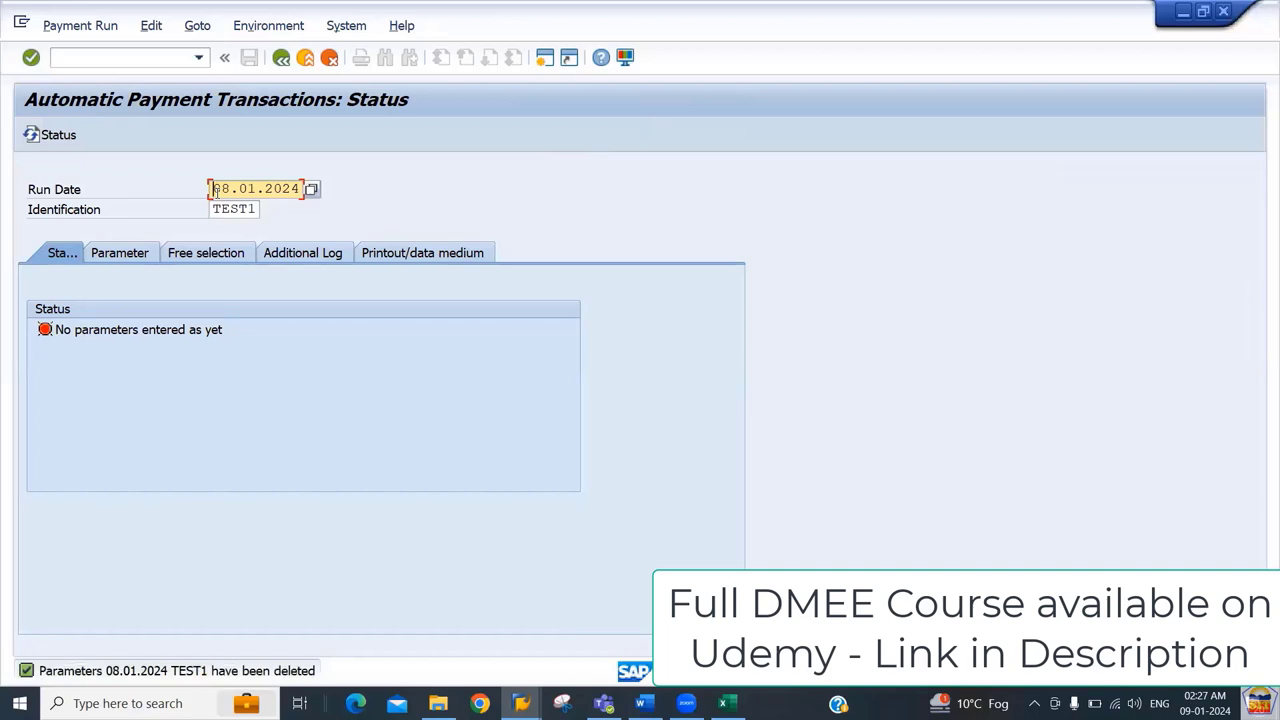
Step: Set the run date to 09.01.2024, keeping the identification TEST1
{"action": "type", "text": "09"}
{"action": "key", "text": "Down"}
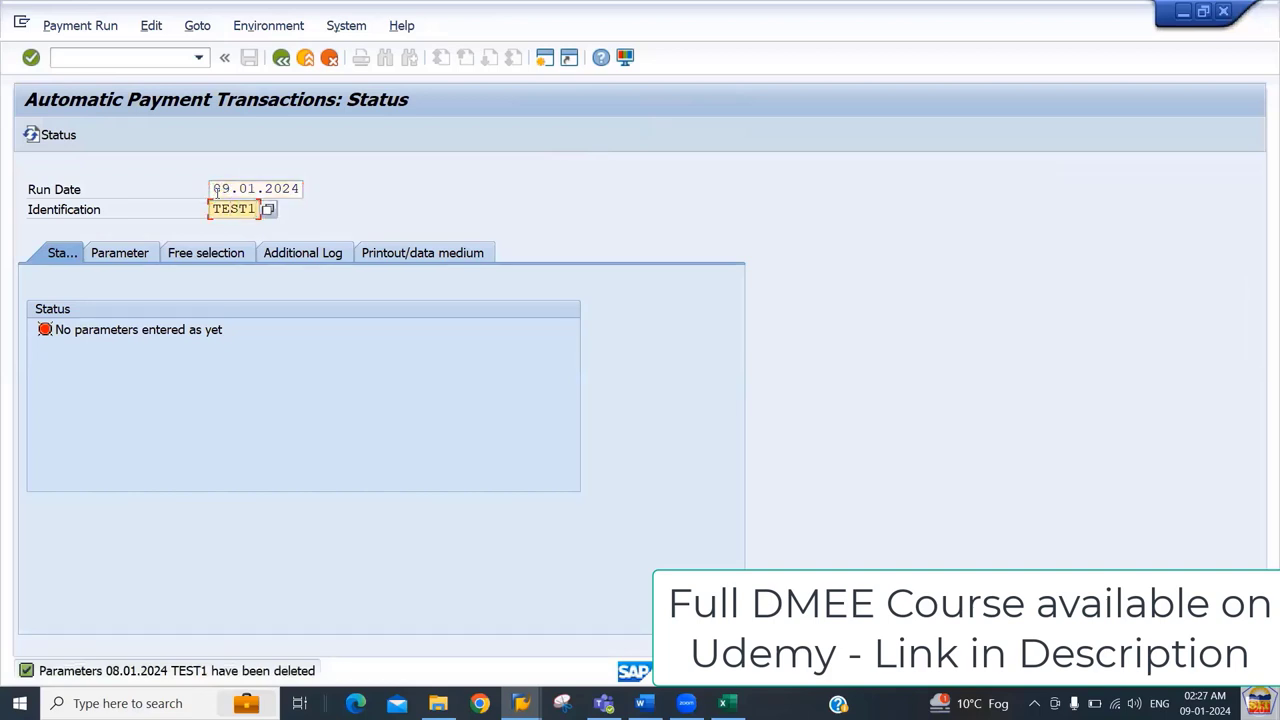
{"action": "left_click", "coordinate": [217, 193]}
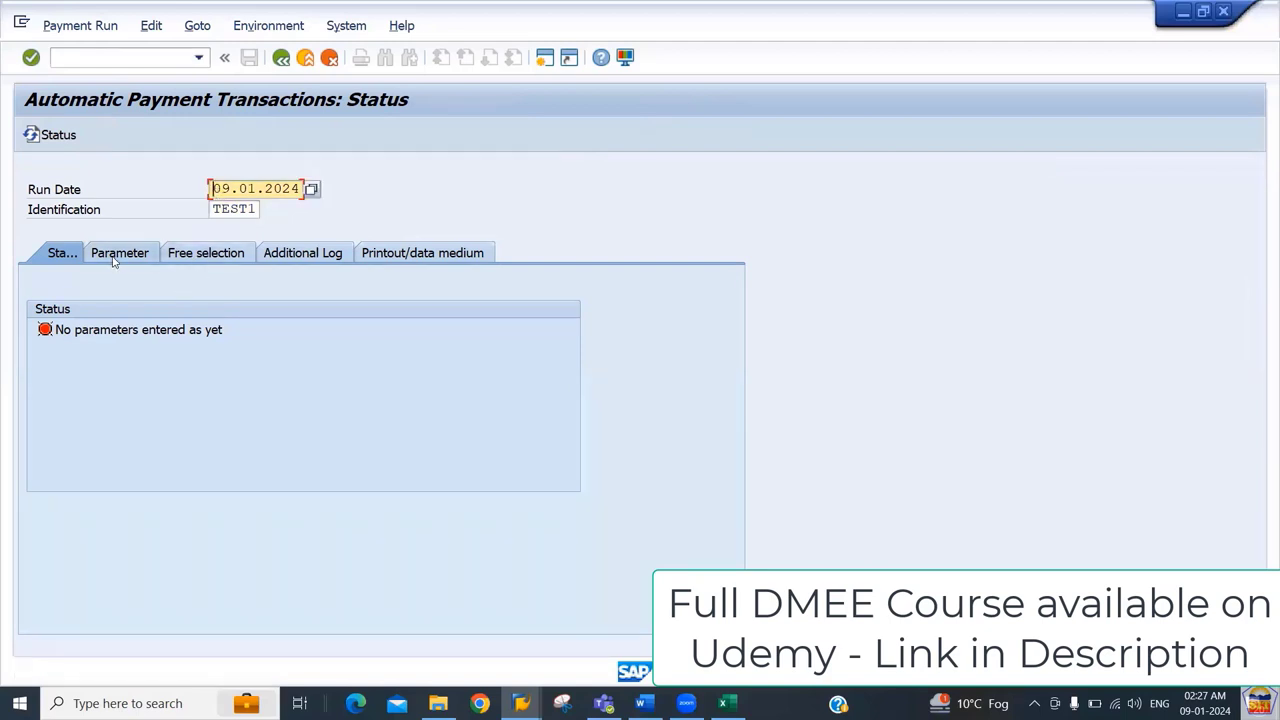
Step: In the run parameters, enter company code 2288, payment method E and next payment date 04.01.2025
{"action": "left_click", "coordinate": [113, 255]}
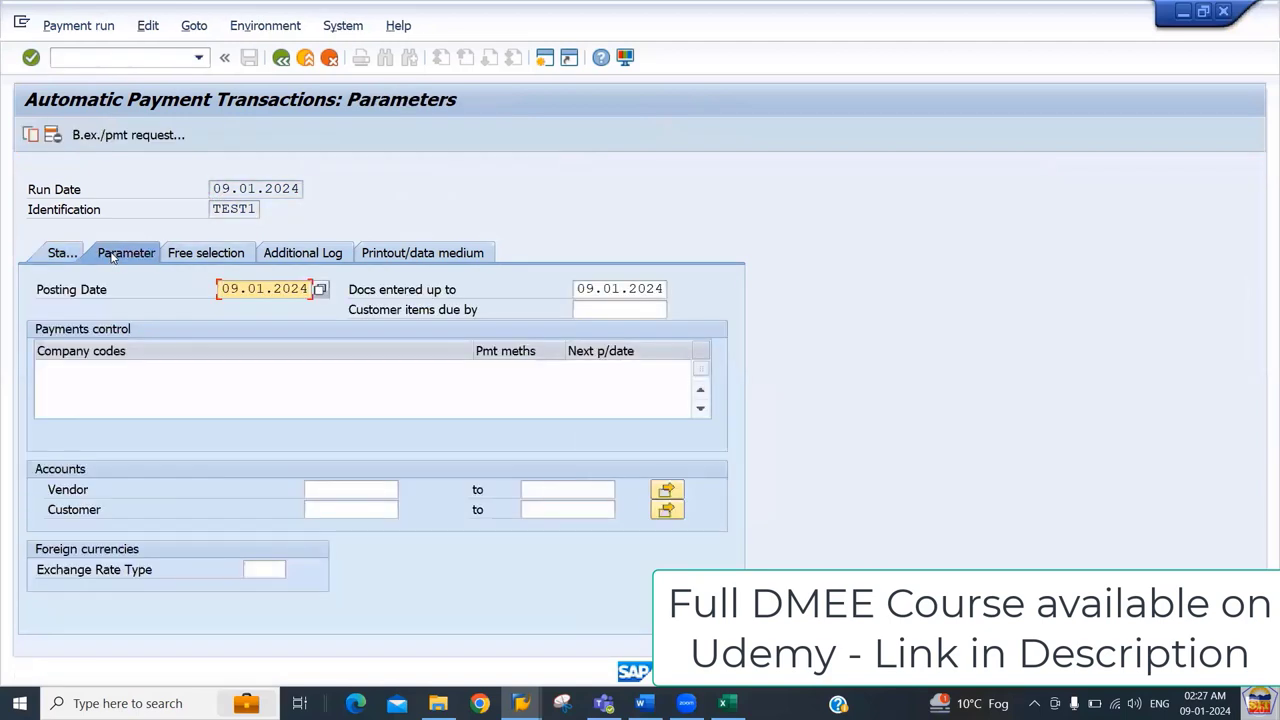
{"action": "left_click", "coordinate": [127, 371]}
{"action": "type", "text": "2288"}
{"action": "key", "text": "Tab"}
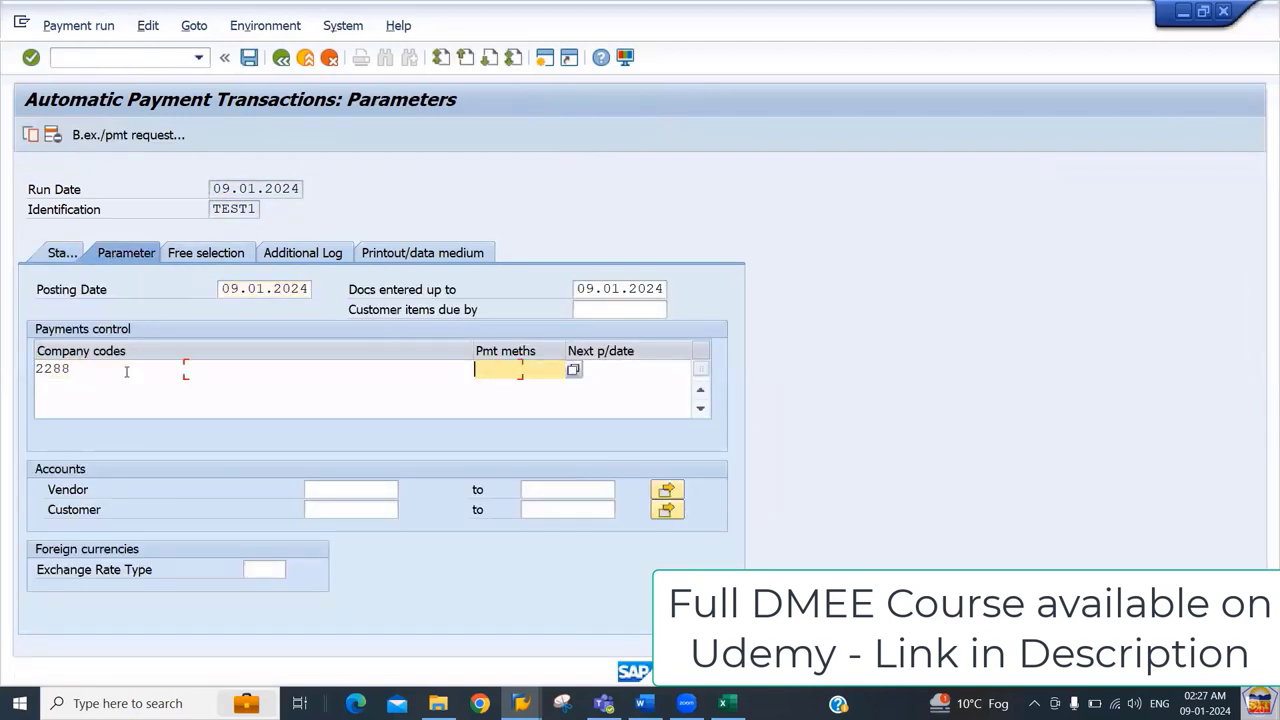
{"action": "type", "text": "E"}
{"action": "key", "text": "Tab"}
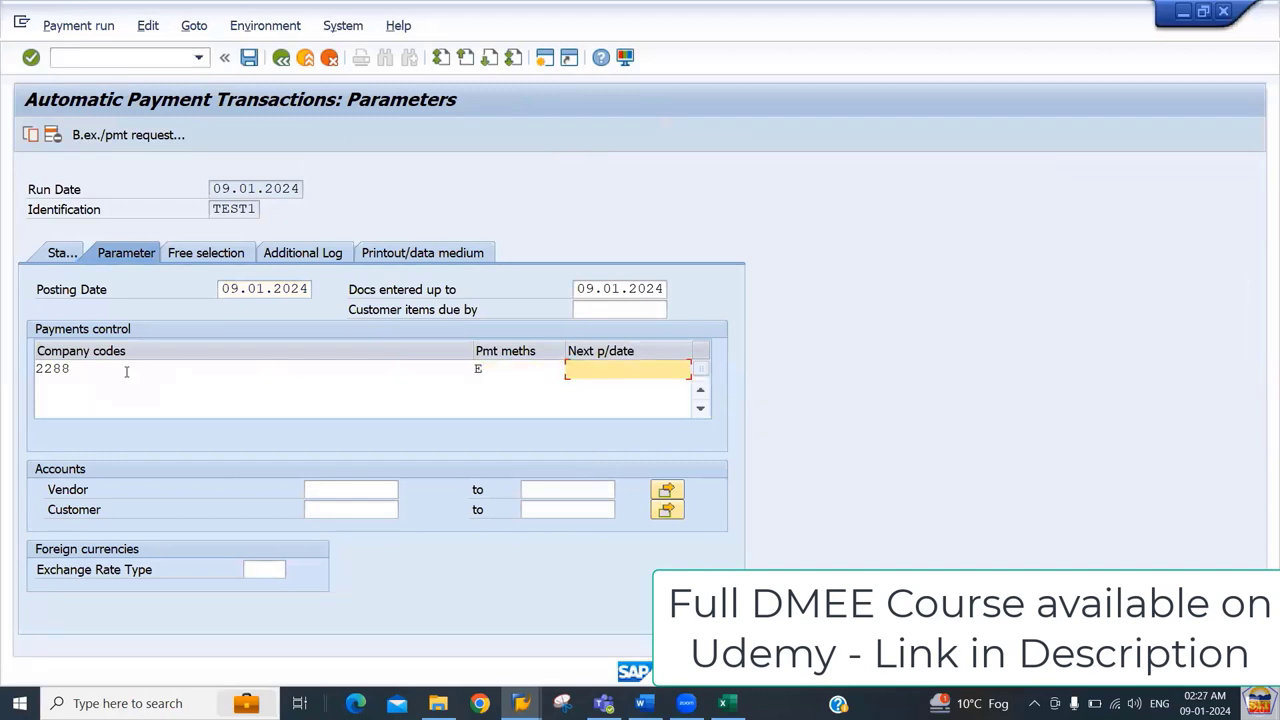
{"action": "key", "text": "Down"}
{"action": "key", "text": "Return"}
Step: Enter the vendor account range from HP Printers LLC to Bluestar Electronic Inc. in the run parameters
{"action": "left_click", "coordinate": [348, 490]}
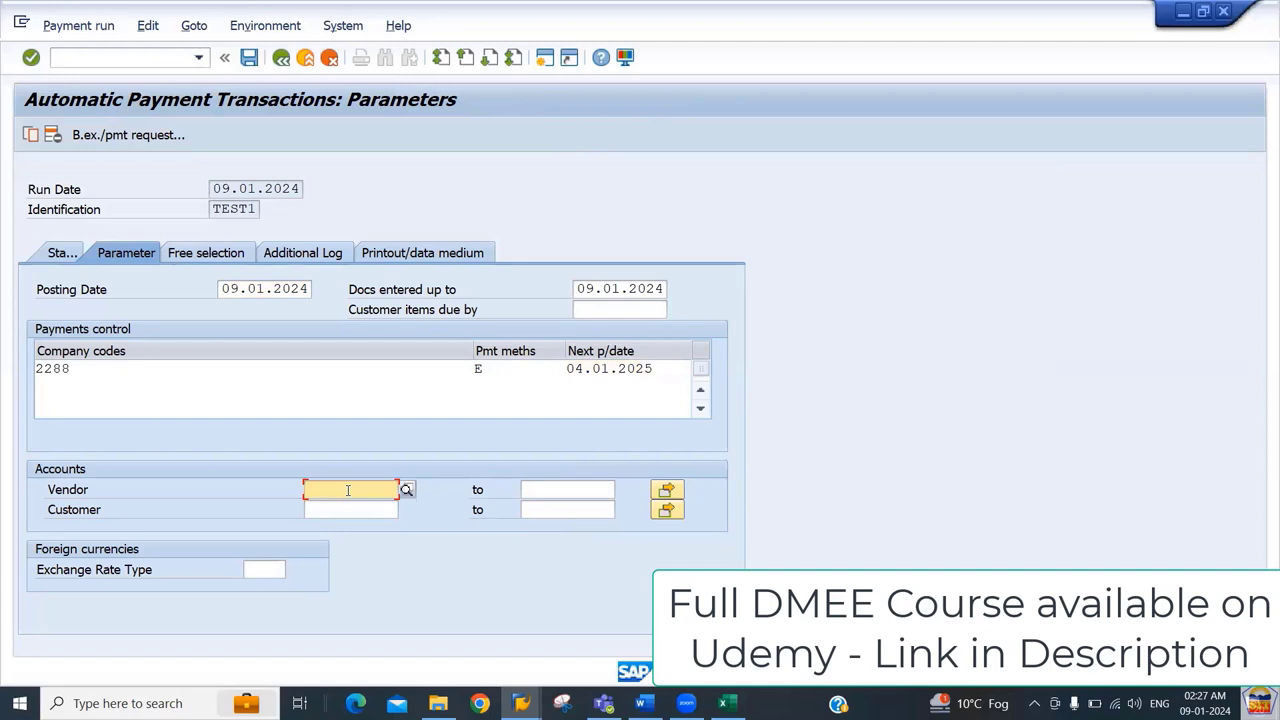
{"action": "type", "text": "40030"}
{"action": "type", "text": "0"}
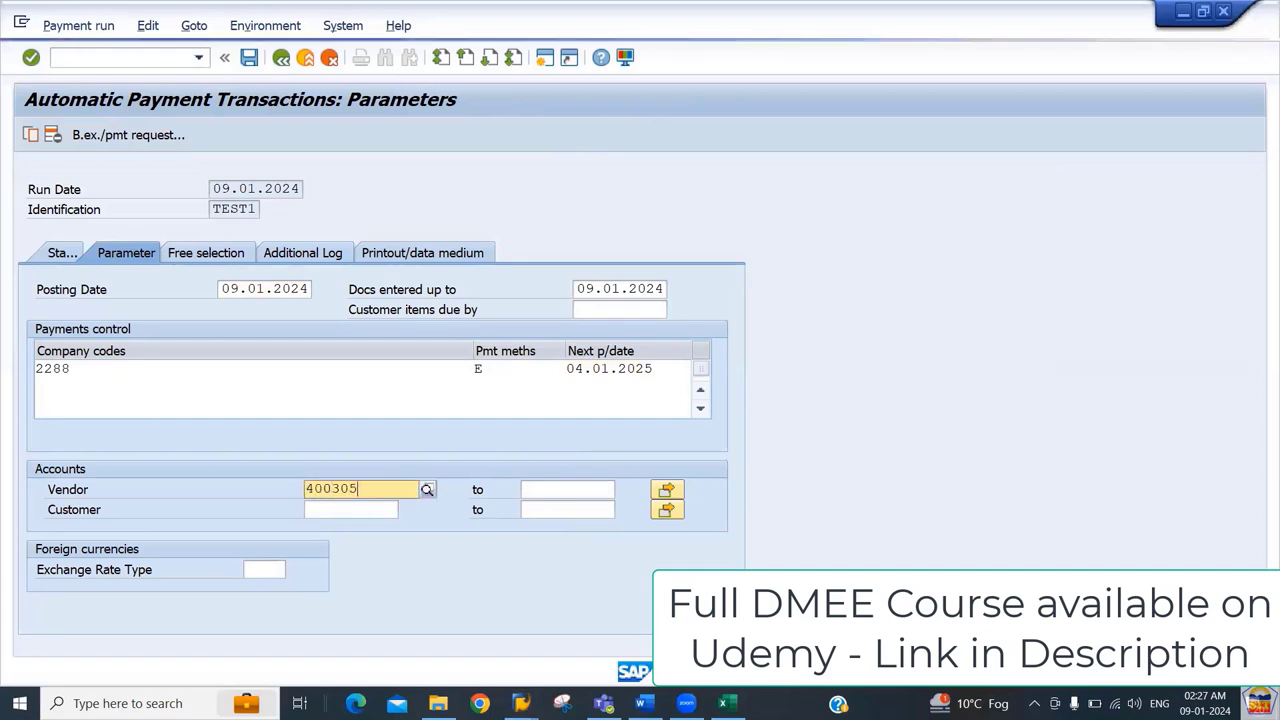
{"action": "key", "text": "Return"}
{"action": "left_click", "coordinate": [545, 489]}
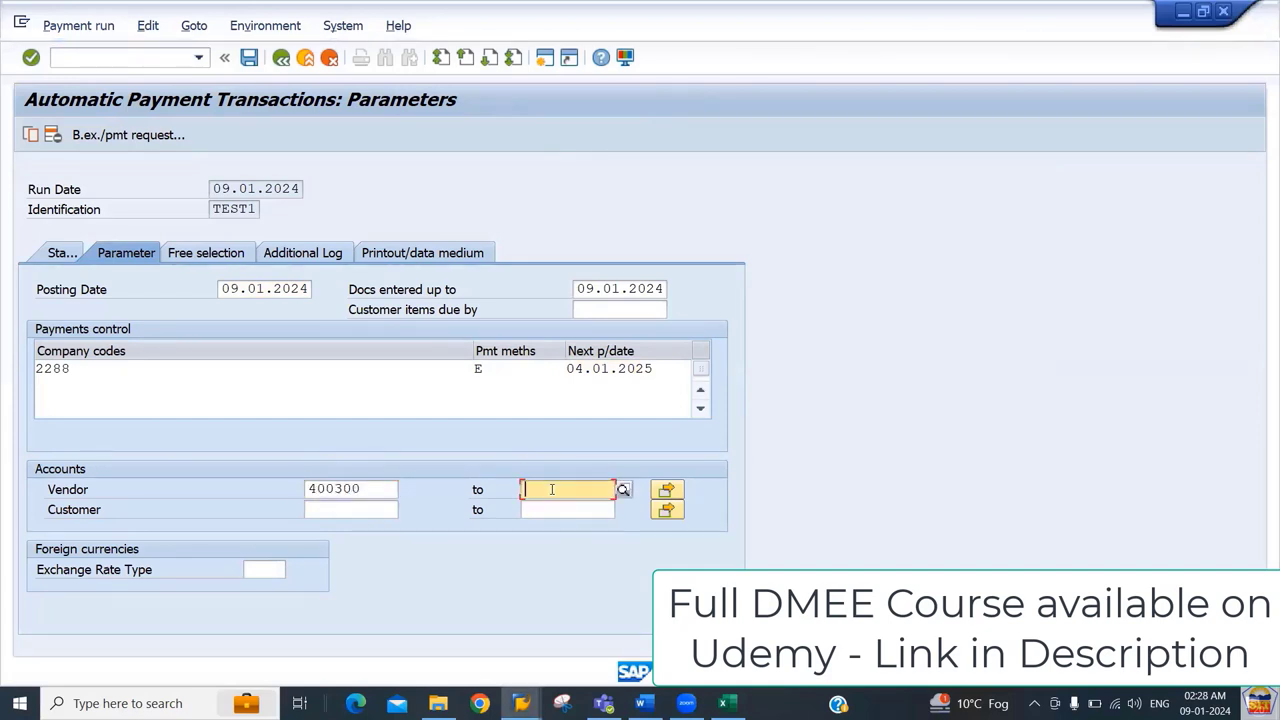
{"action": "type", "text": "400305"}
{"action": "left_click", "coordinate": [370, 488]}
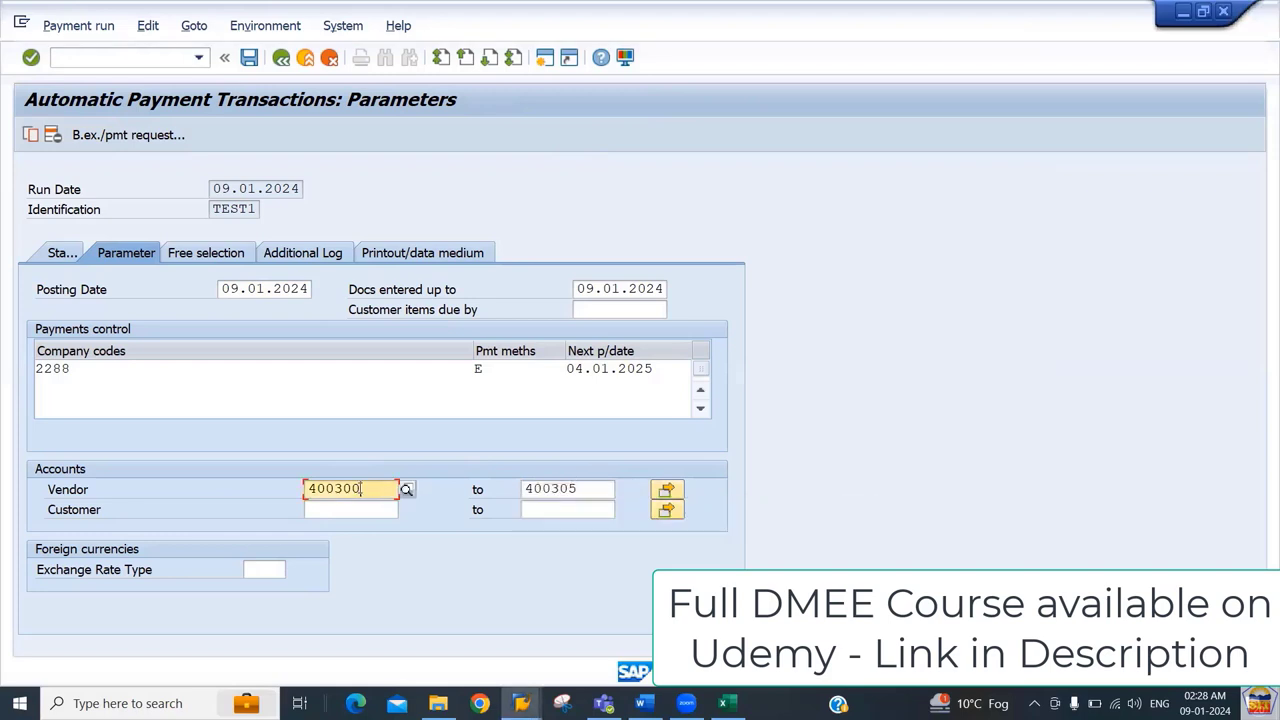
Step: In the additional log, enable the due date check, payment method selection in all cases and line items of the payment documents
{"action": "left_click", "coordinate": [287, 255]}
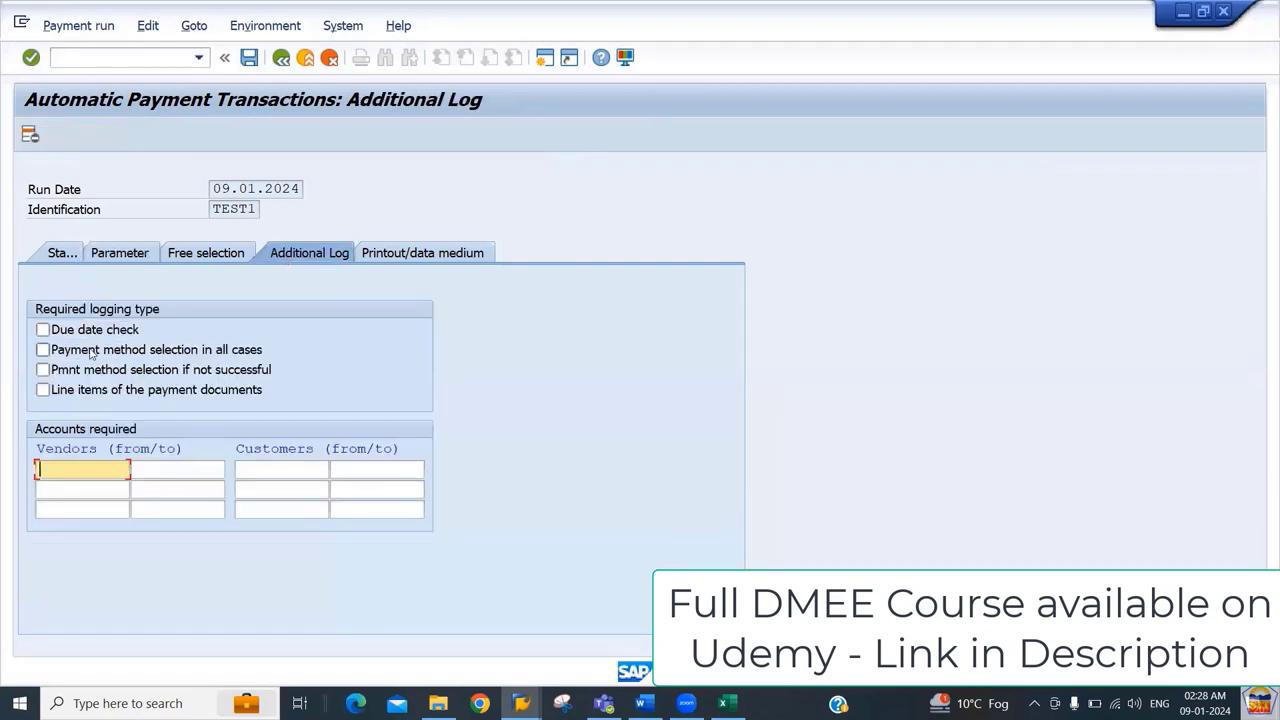
{"action": "left_click", "coordinate": [86, 335]}
{"action": "left_click", "coordinate": [85, 352]}
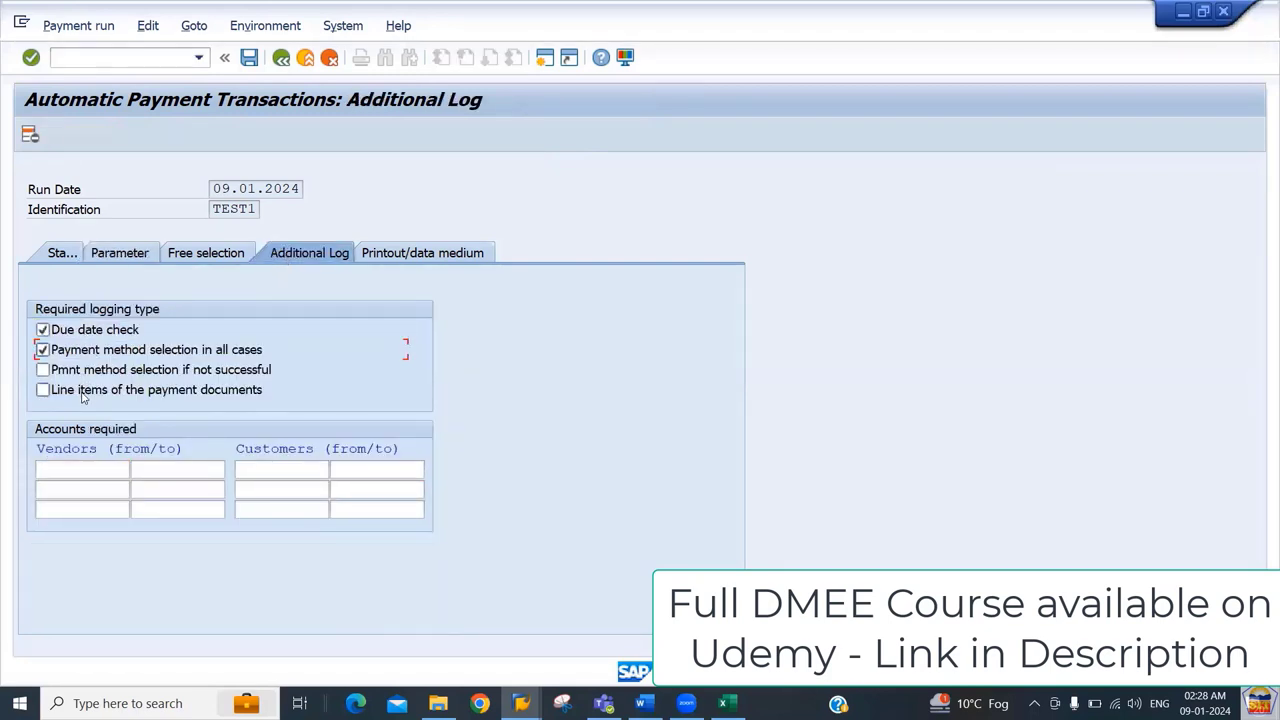
{"action": "left_click", "coordinate": [83, 394]}
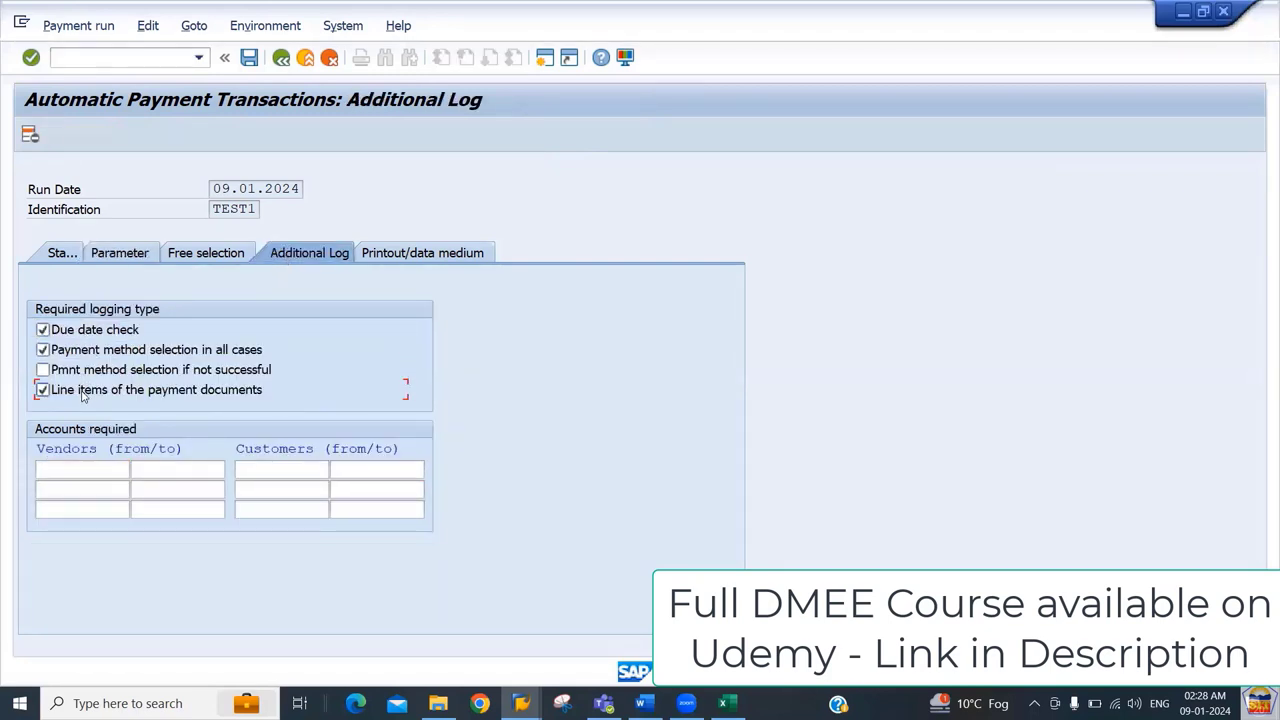
Step: Enter the same vendor account range as the accounts required for the additional log and save the run details
{"action": "left_click", "coordinate": [104, 466]}
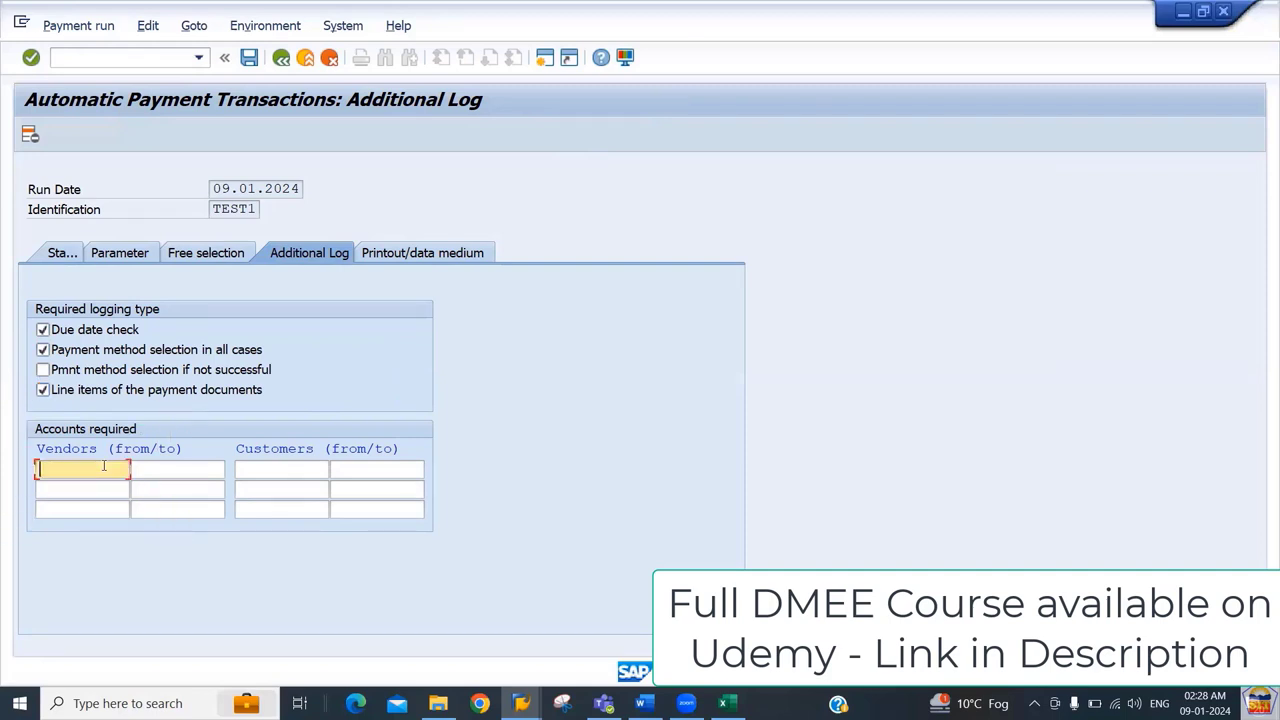
{"action": "type", "text": "400300"}
{"action": "key", "text": "Tab"}
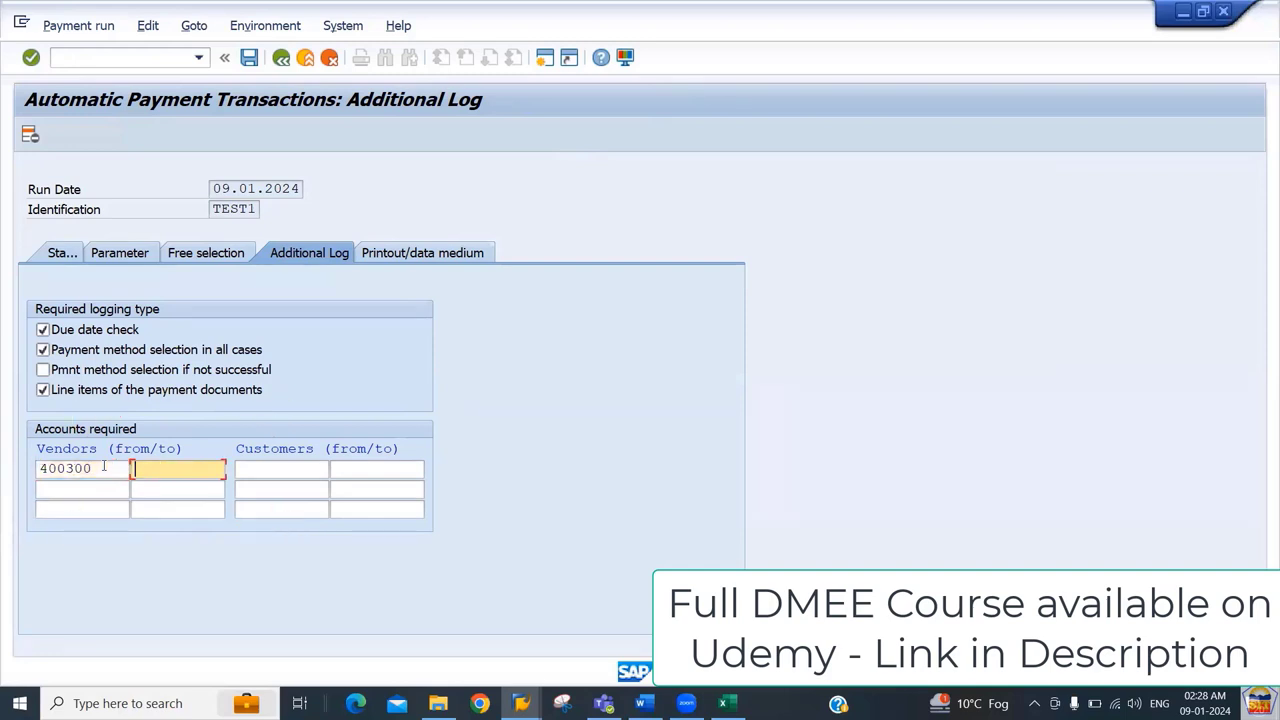
{"action": "type", "text": "400300"}
{"action": "key", "text": "BackSpace"}
{"action": "left_click", "coordinate": [103, 468]}
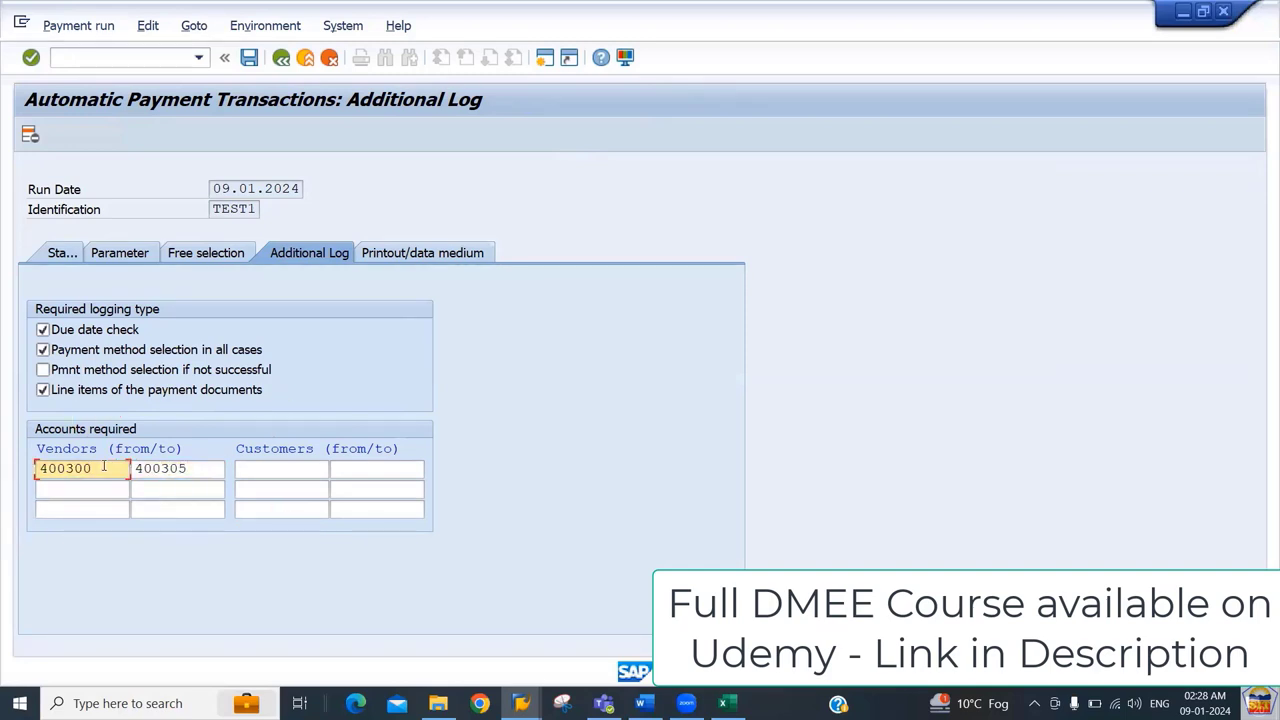
{"action": "key", "text": "ctrl+s"}
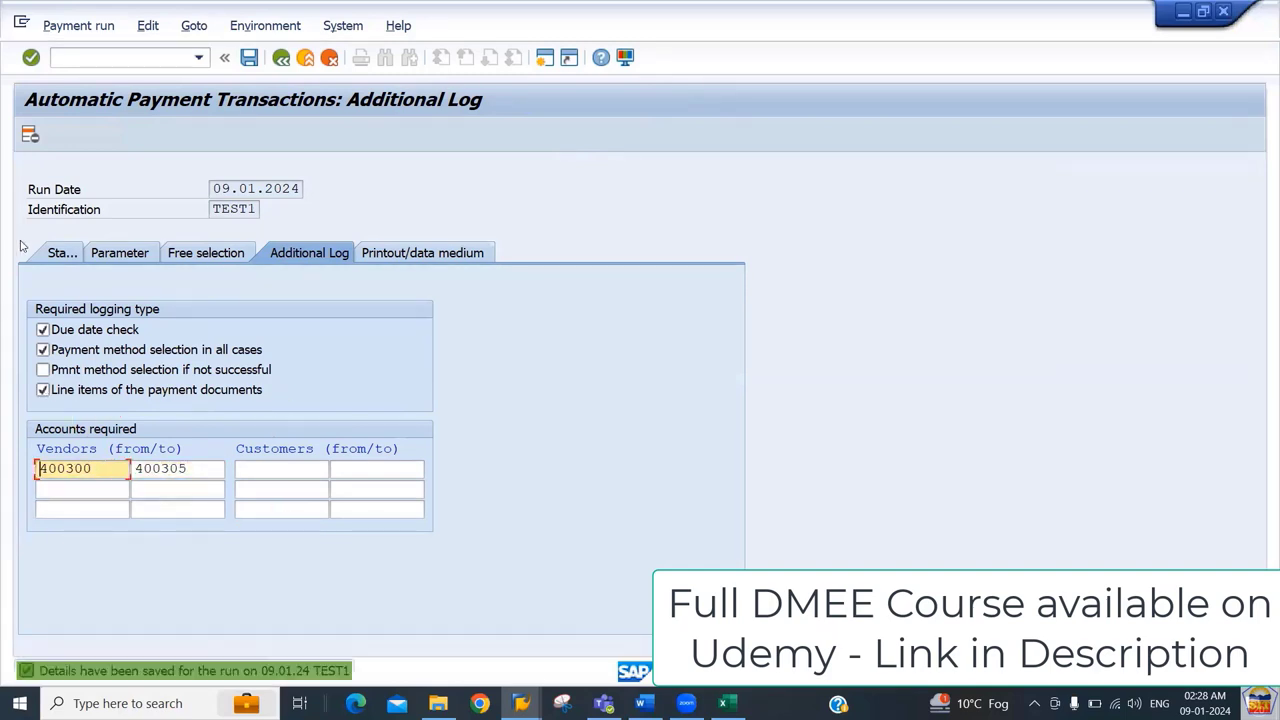
Step: Schedule the payment proposal for run TEST1 to start immediately with payment medium creation enabled, and refresh its status
{"action": "left_click", "coordinate": [68, 256]}
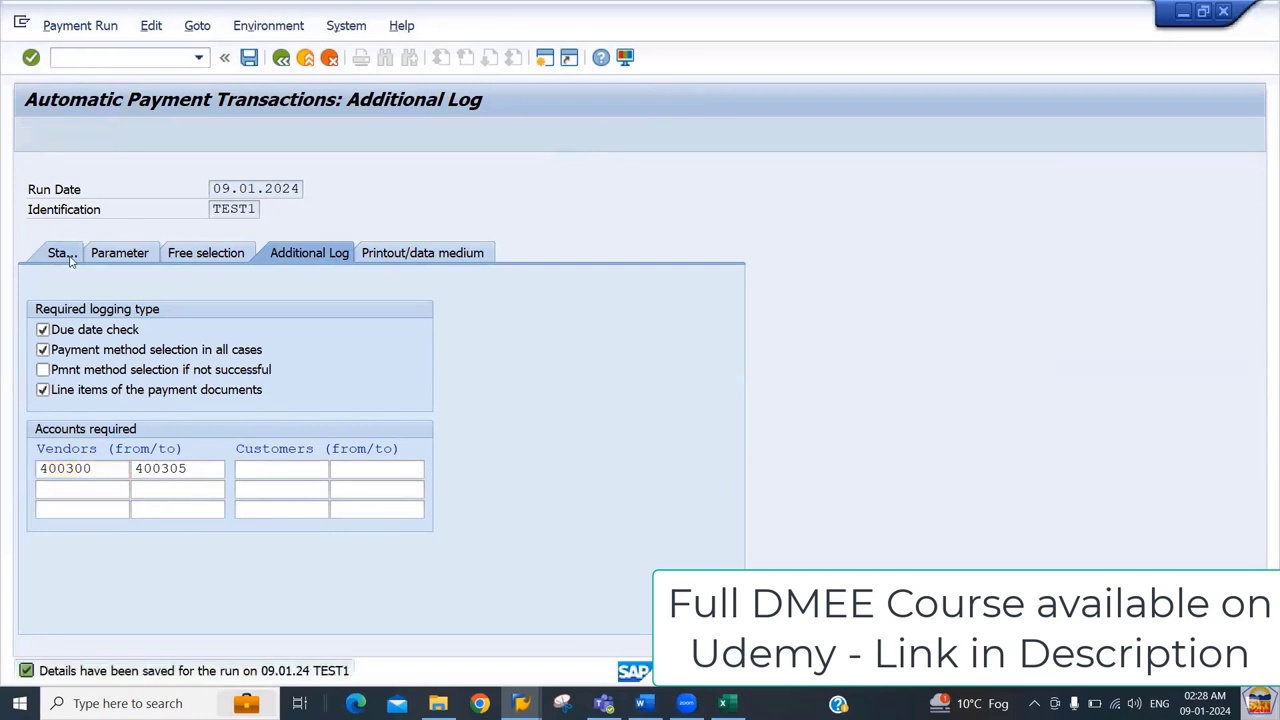
{"action": "left_click", "coordinate": [135, 136]}
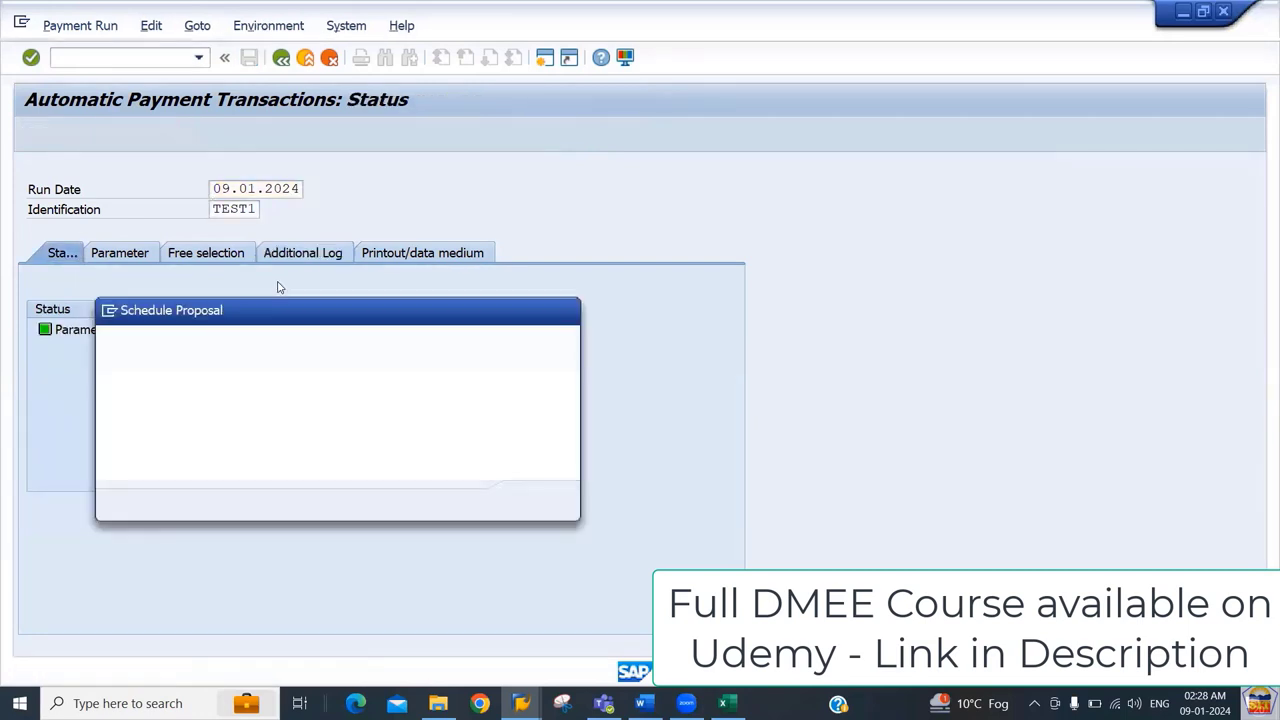
{"action": "left_click", "coordinate": [461, 369]}
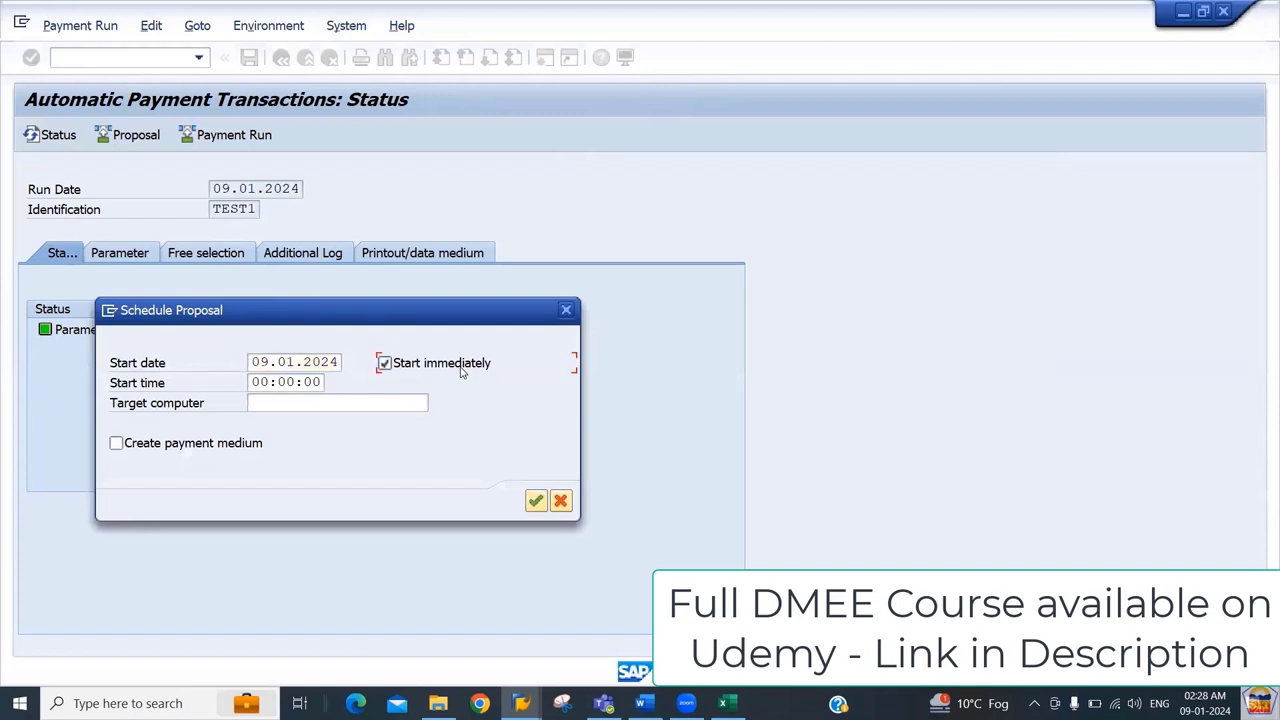
{"action": "left_click", "coordinate": [215, 446]}
{"action": "key", "text": "Return"}
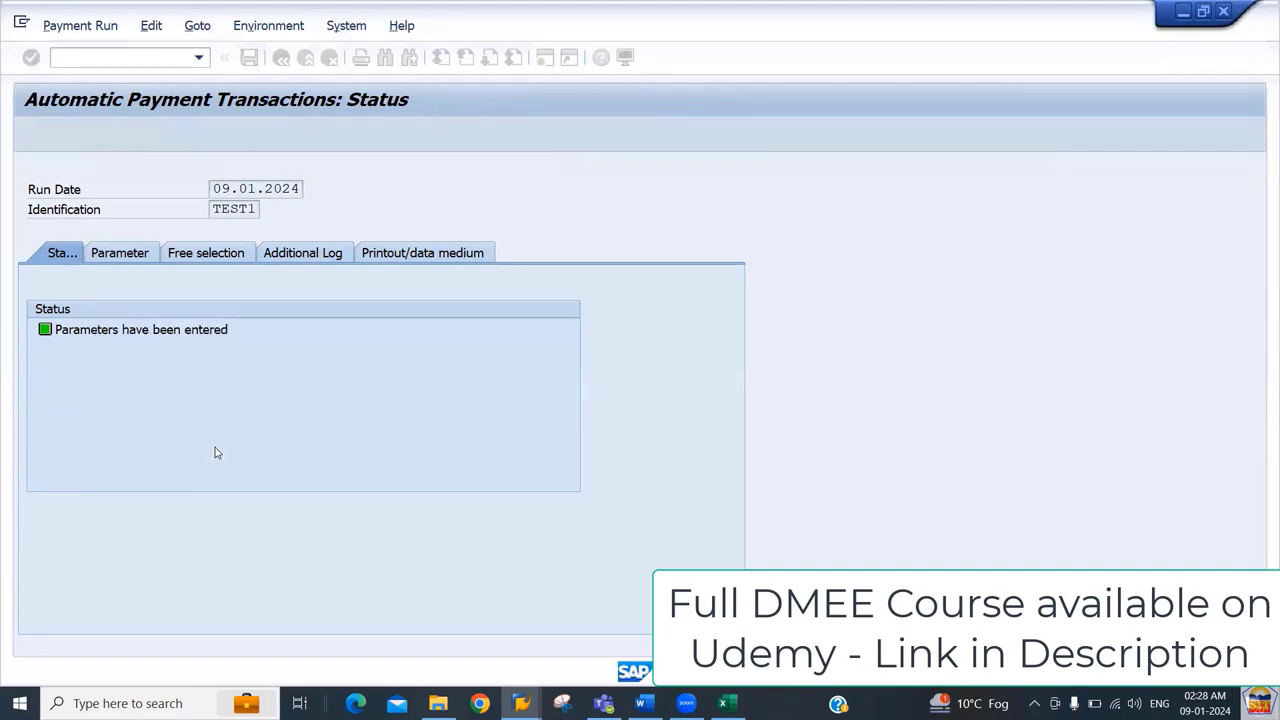
{"action": "key", "text": "Return"}
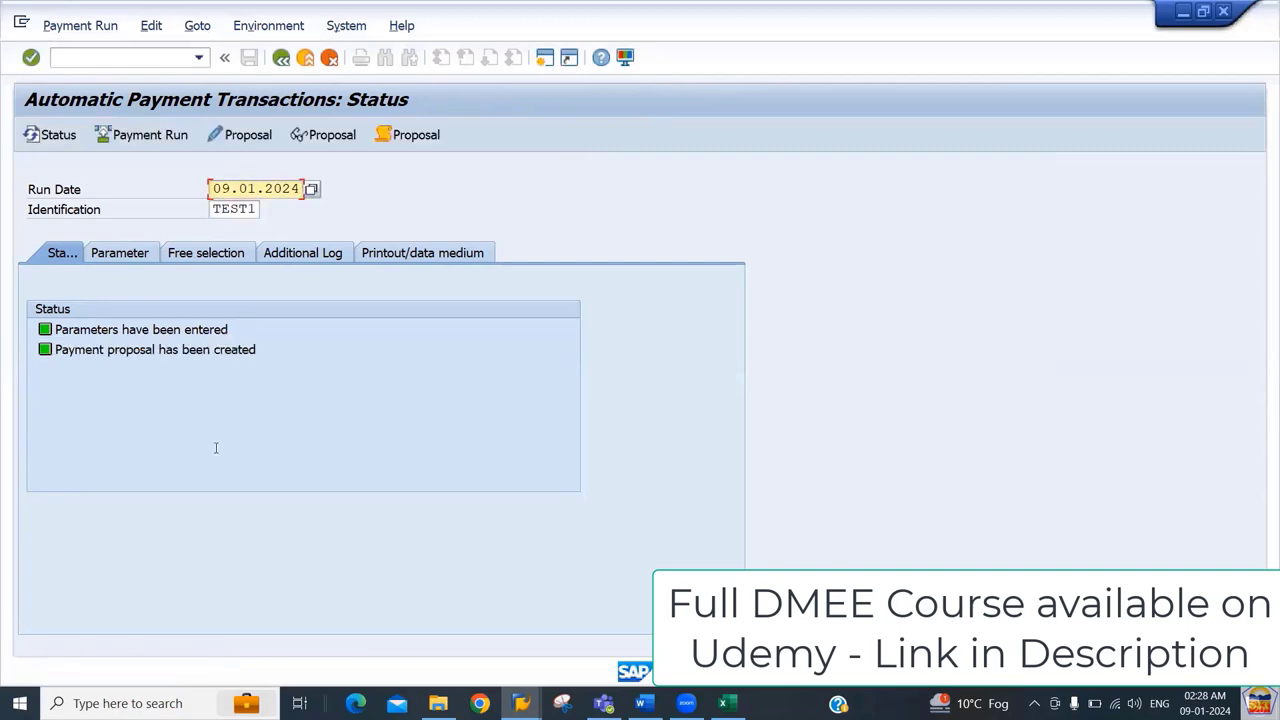
Step: Display the proposal's job log and read through to the payment medium messages at its end
{"action": "left_click", "coordinate": [410, 134]}
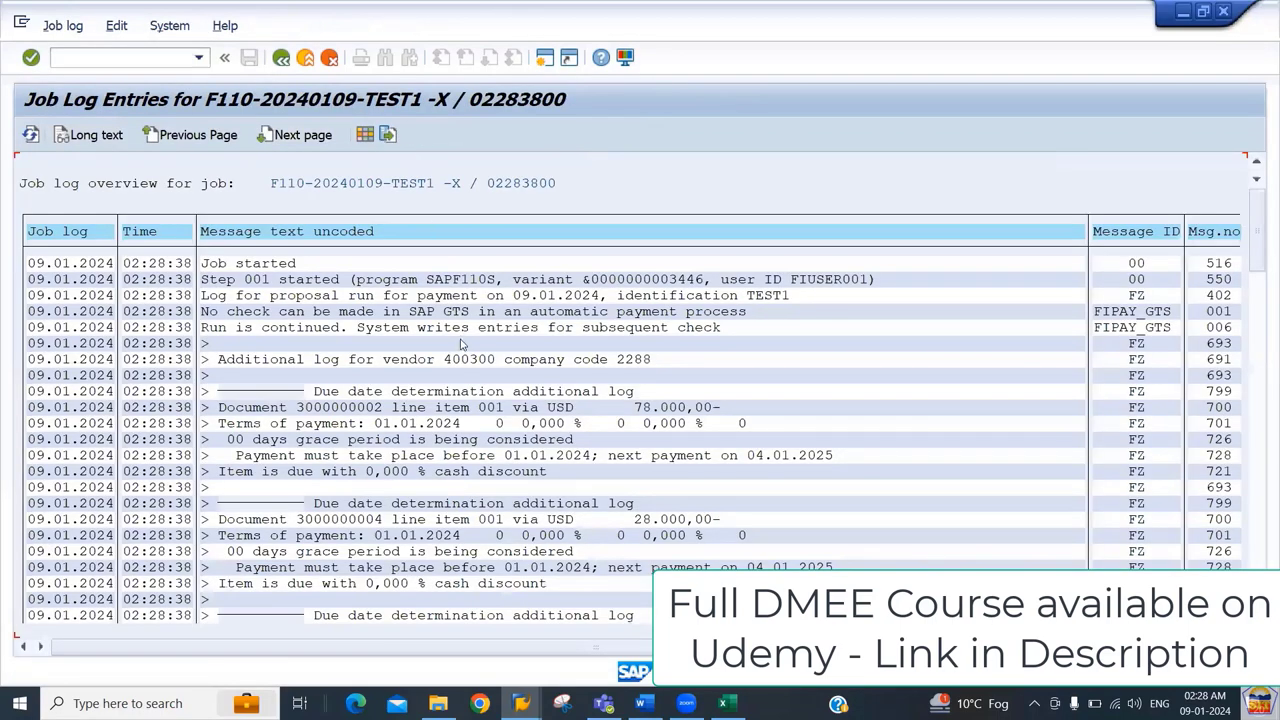
{"action": "scroll", "coordinate": [463, 344], "scroll_direction": "down", "scroll_amount": 15}
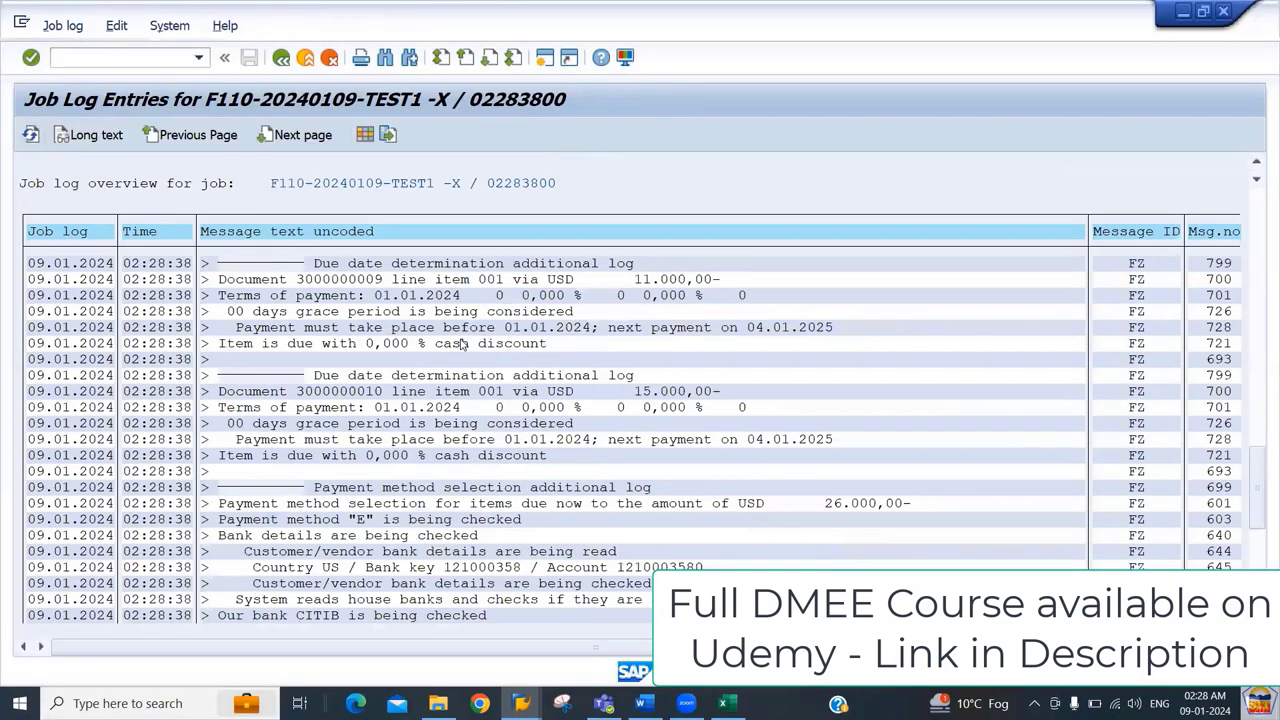
{"action": "scroll", "coordinate": [463, 344], "scroll_direction": "down", "scroll_amount": 10}
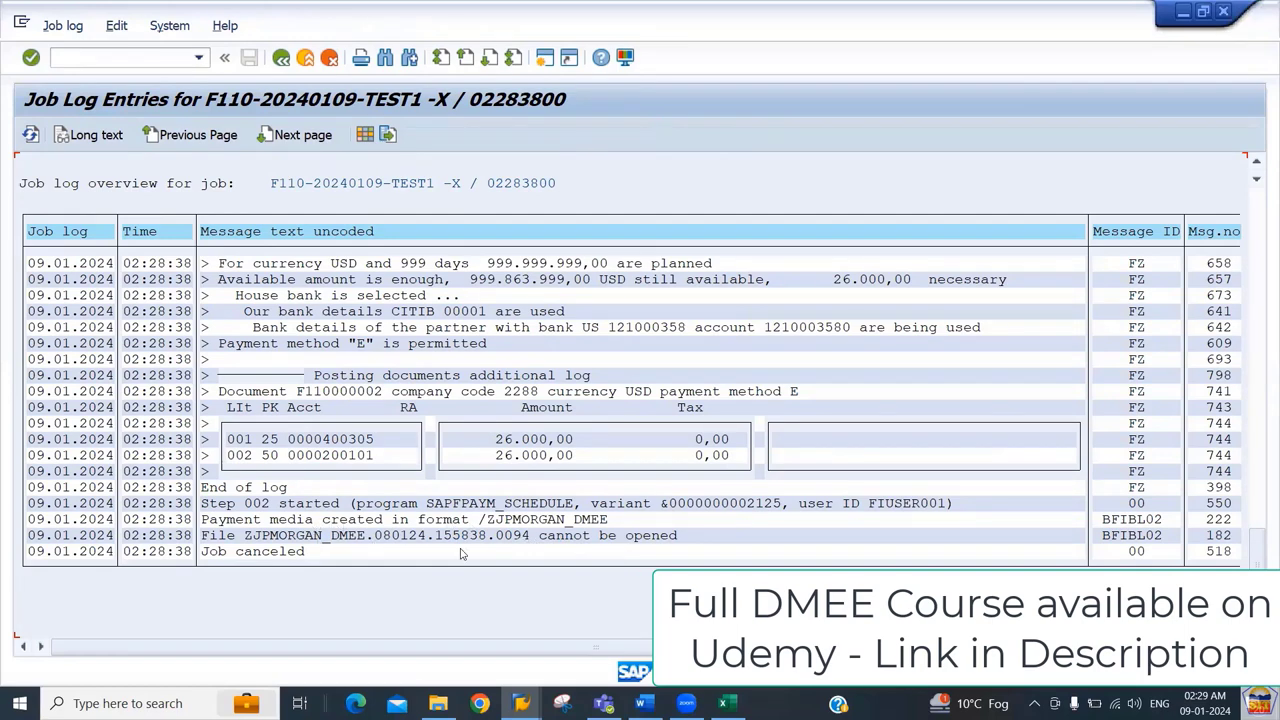
Step: In the payment medium selection variants, turn off output to file system in variant 2288_JPMC of /ZJPMORGAN_DMEE and save it
{"action": "key", "text": "alt+Tab"}
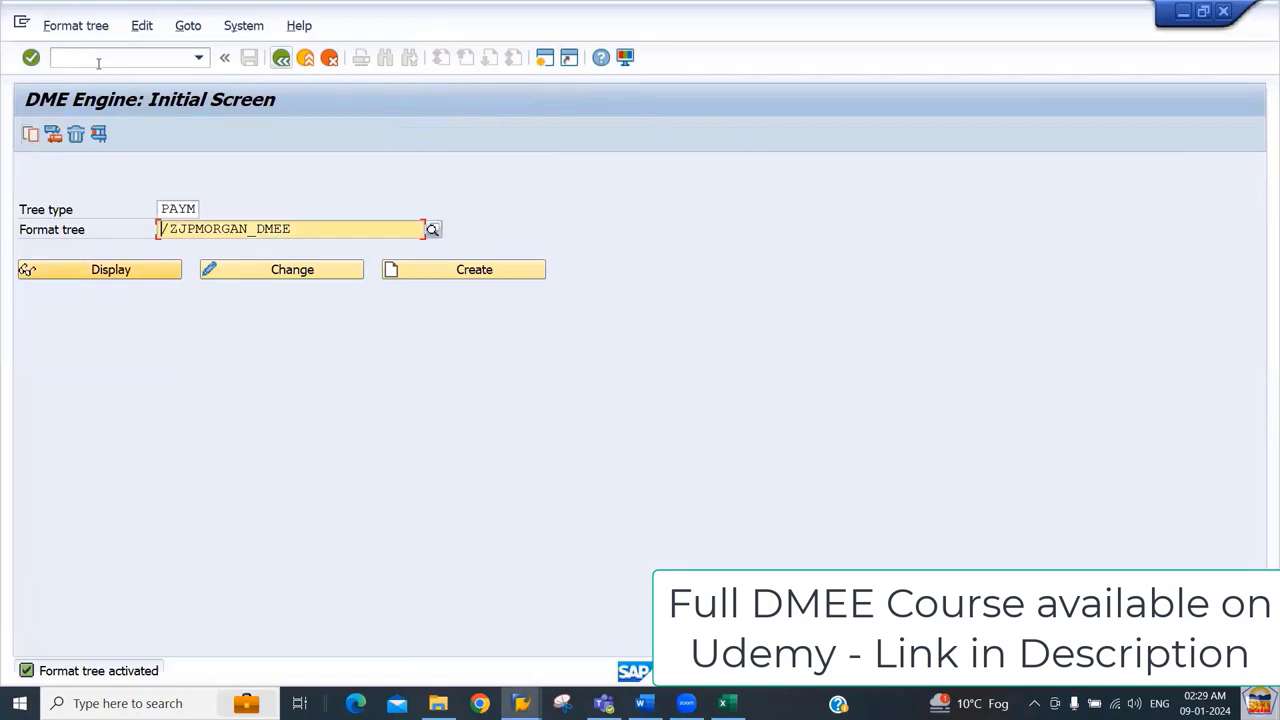
{"action": "left_click", "coordinate": [98, 60]}
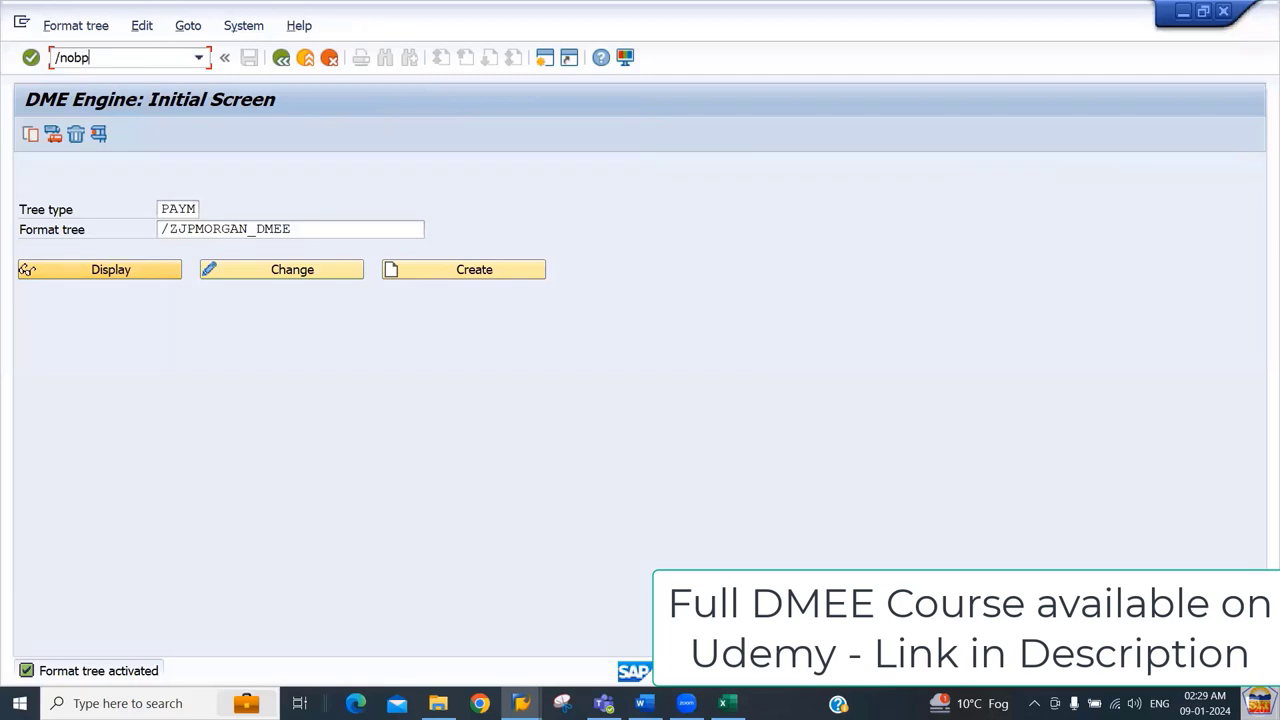
{"action": "key", "text": "Return"}
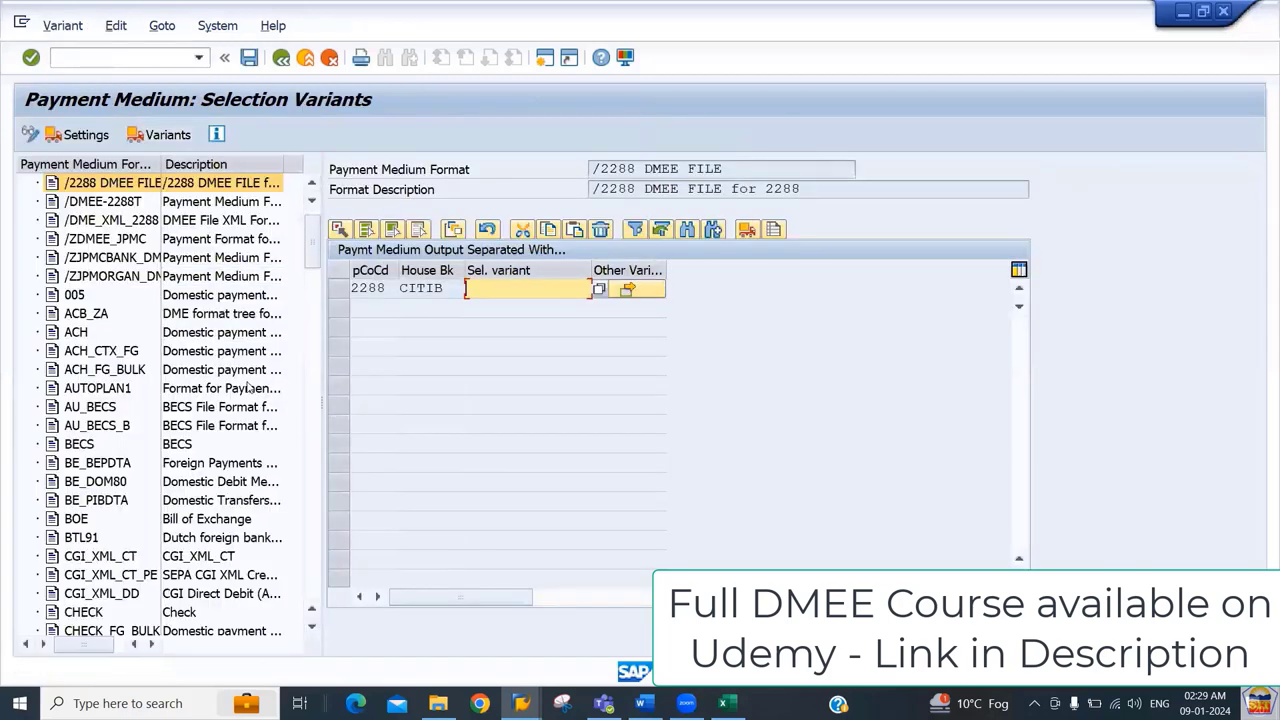
{"action": "left_click", "coordinate": [107, 279]}
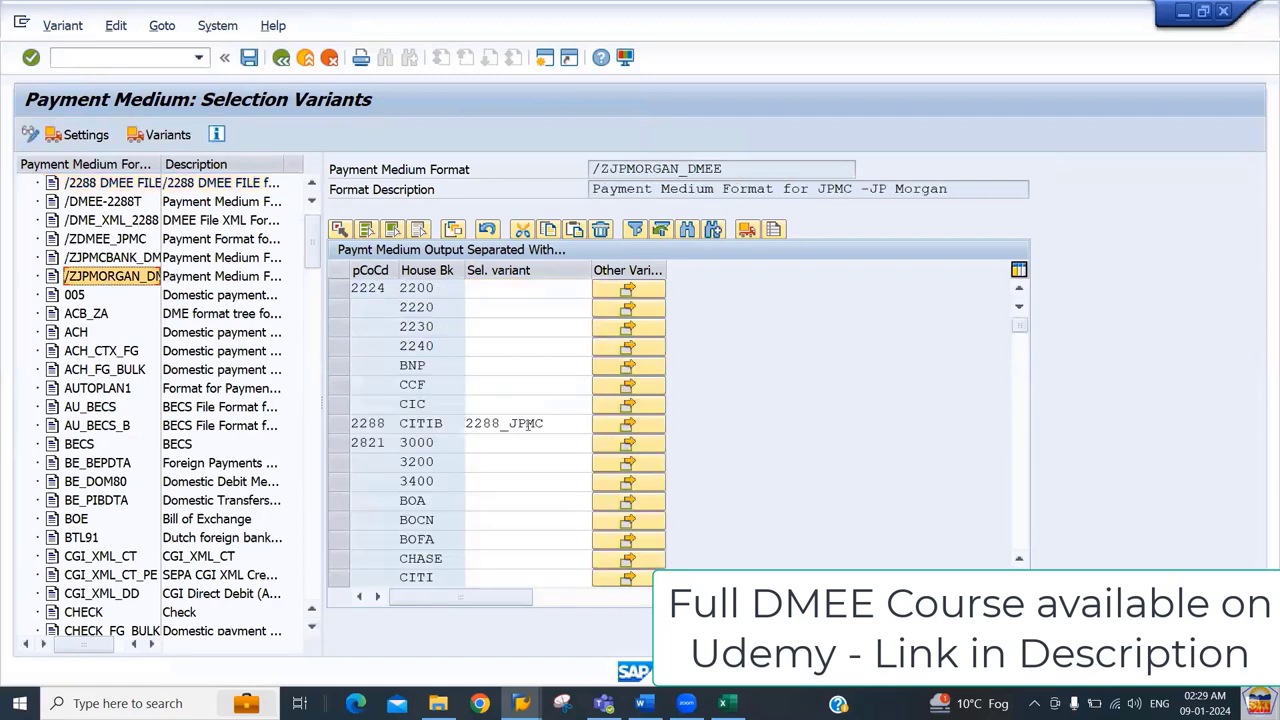
{"action": "left_click", "coordinate": [528, 424]}
{"action": "left_click", "coordinate": [453, 230]}
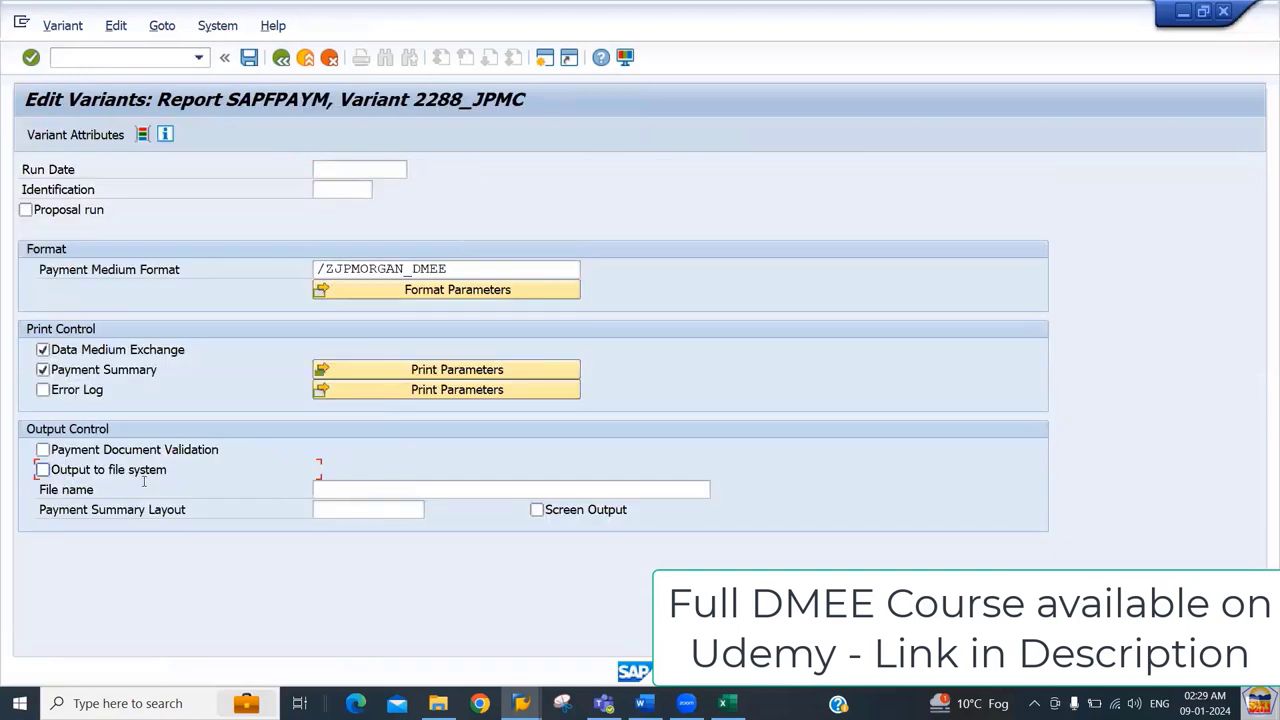
{"action": "key", "text": "ctrl+s"}
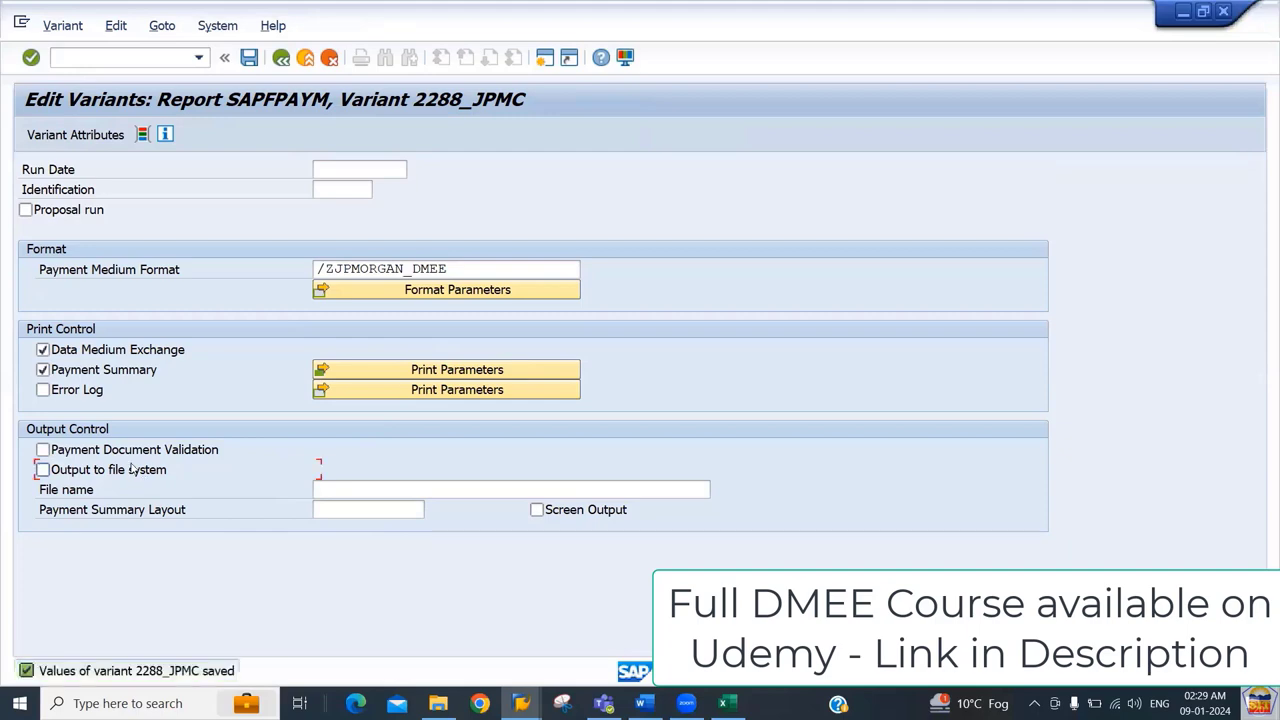
Step: Leave the job log and delete the existing payment proposal of run TEST1
{"action": "left_click", "coordinate": [281, 58]}
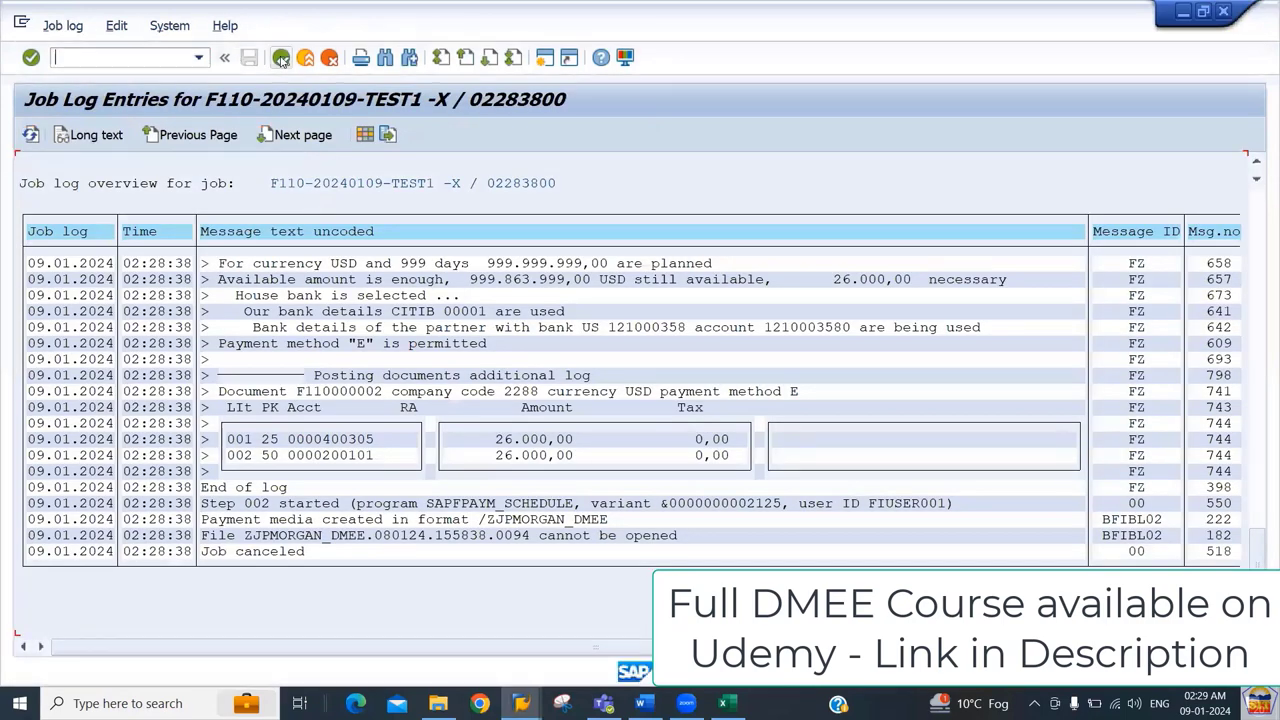
{"action": "left_click", "coordinate": [281, 58]}
{"action": "left_click", "coordinate": [151, 25]}
{"action": "mouse_move", "coordinate": [170, 74]}
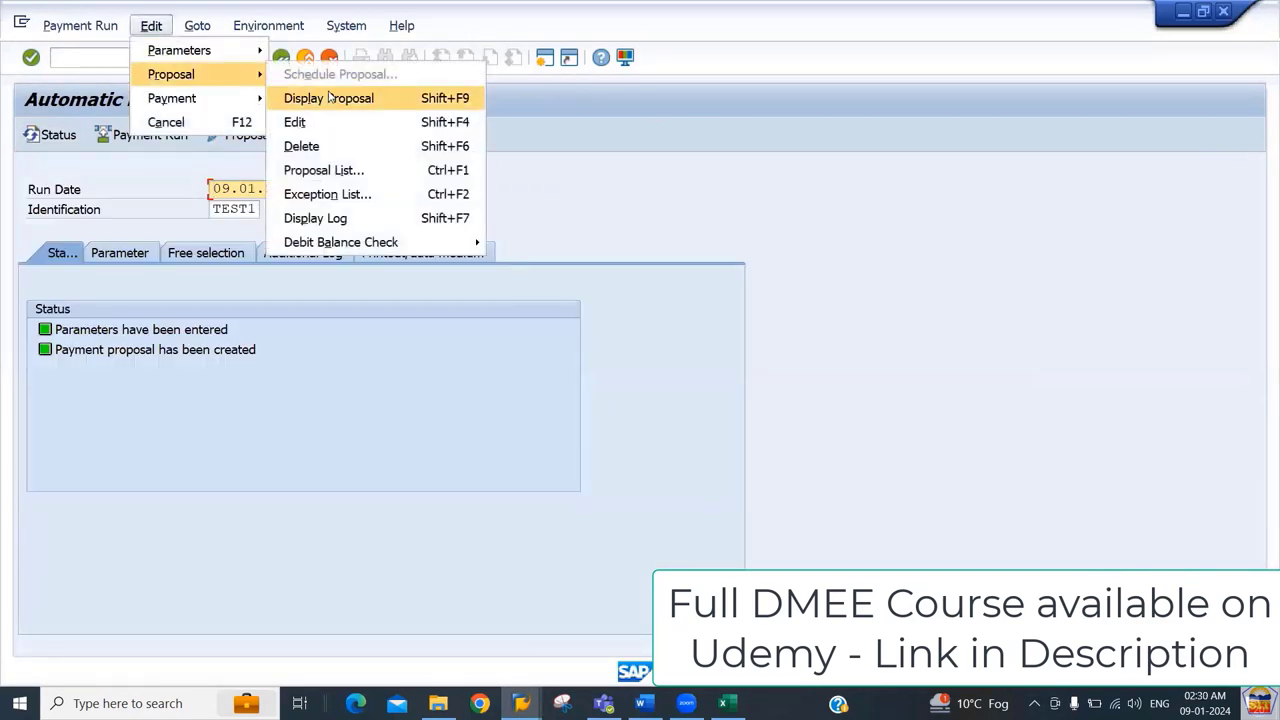
{"action": "left_click", "coordinate": [318, 148]}
{"action": "left_click", "coordinate": [331, 363]}
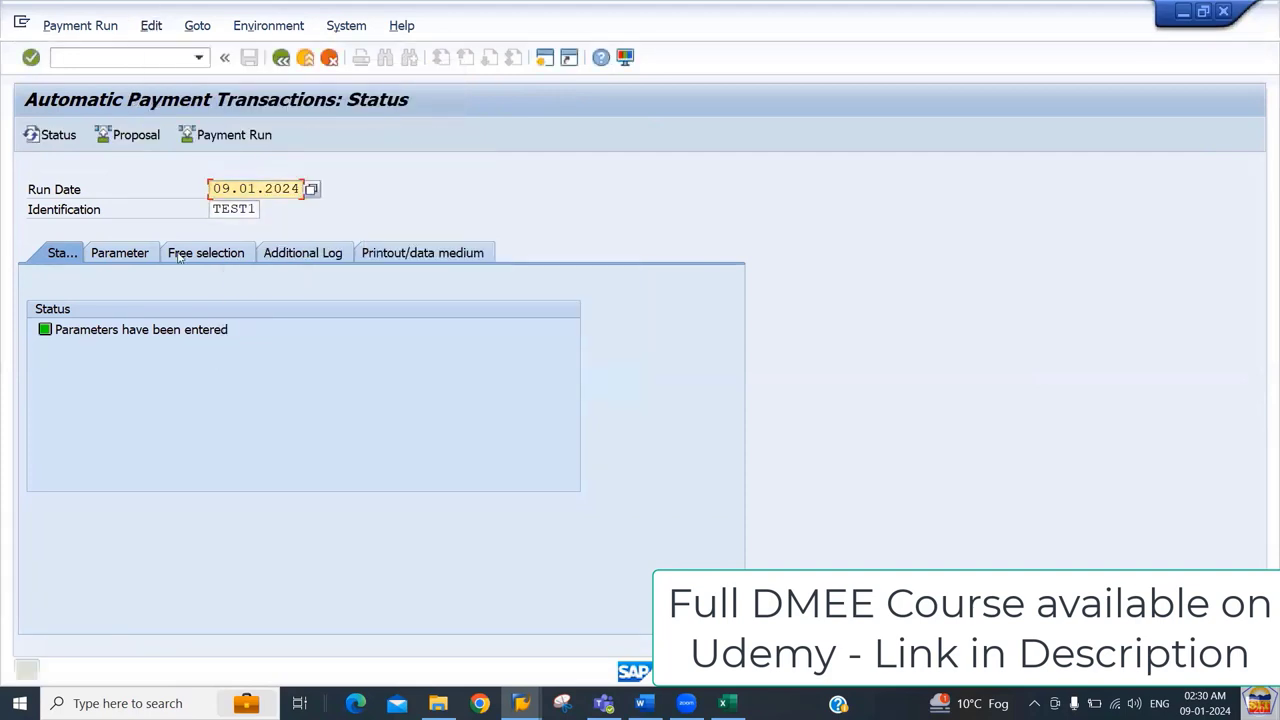
Step: Schedule a new payment proposal starting immediately with payment medium creation, and refresh the run status
{"action": "left_click", "coordinate": [136, 137]}
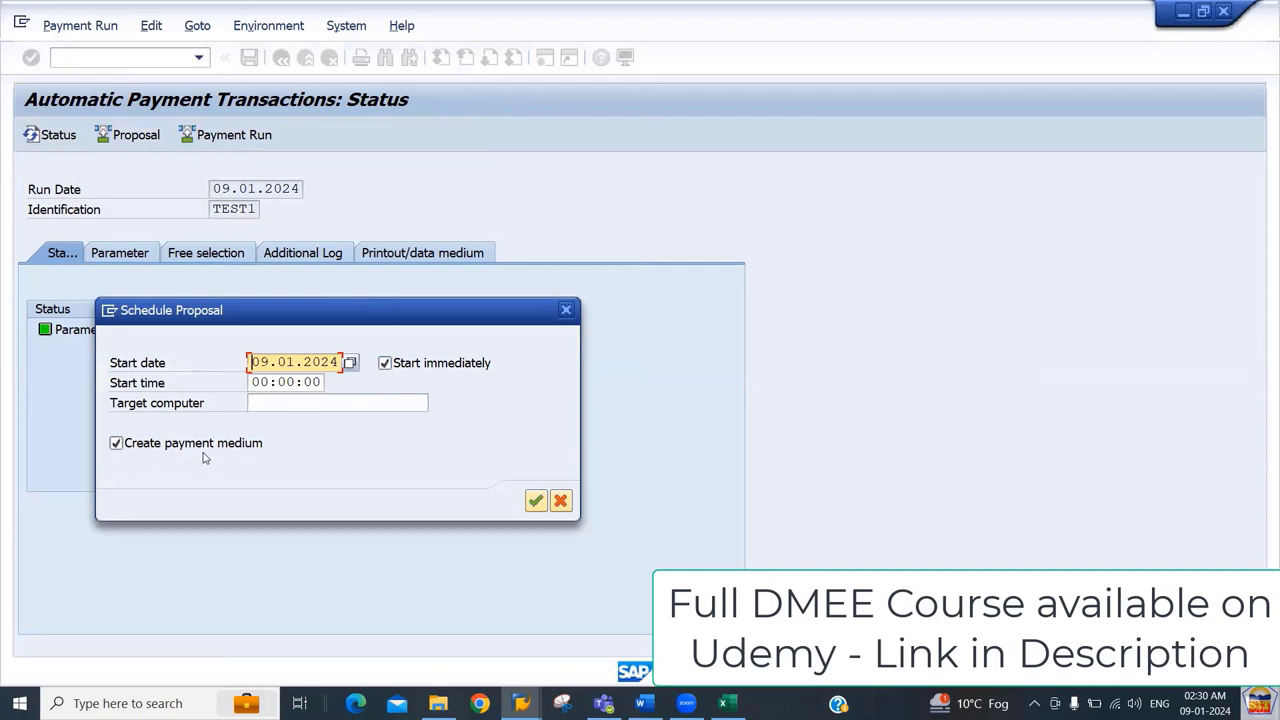
{"action": "key", "text": "Return"}
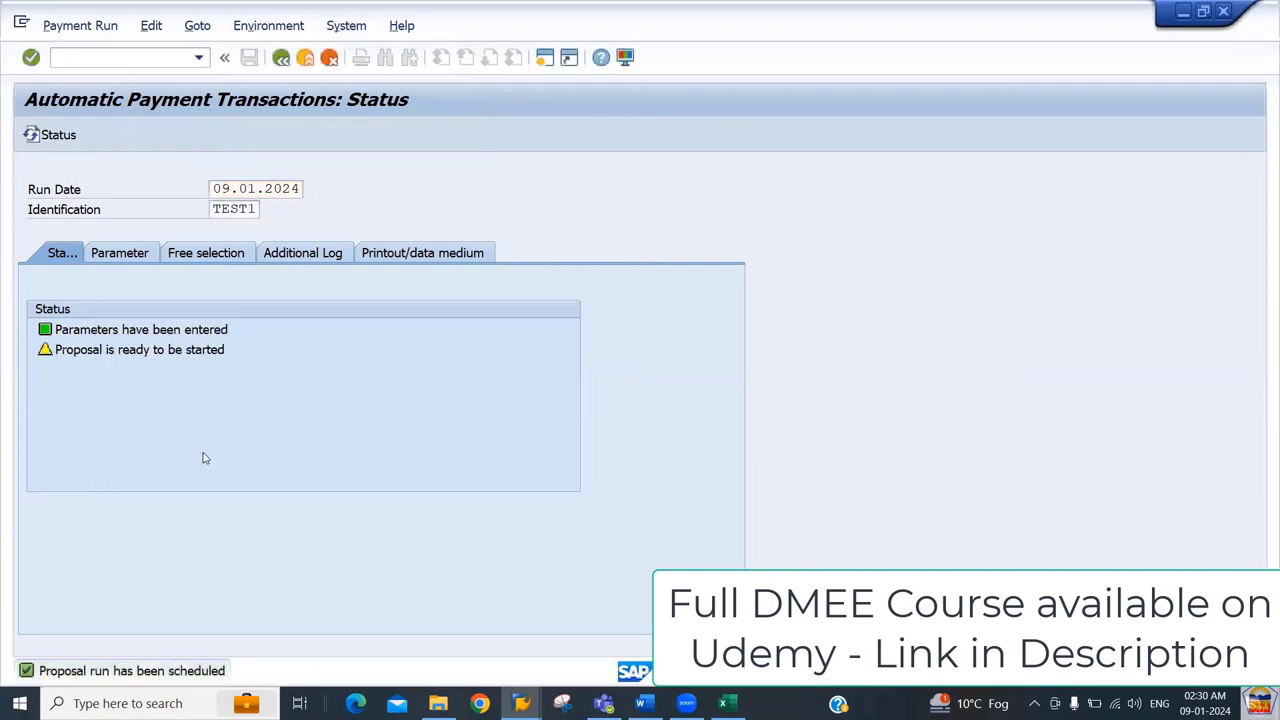
{"action": "key", "text": "Return"}
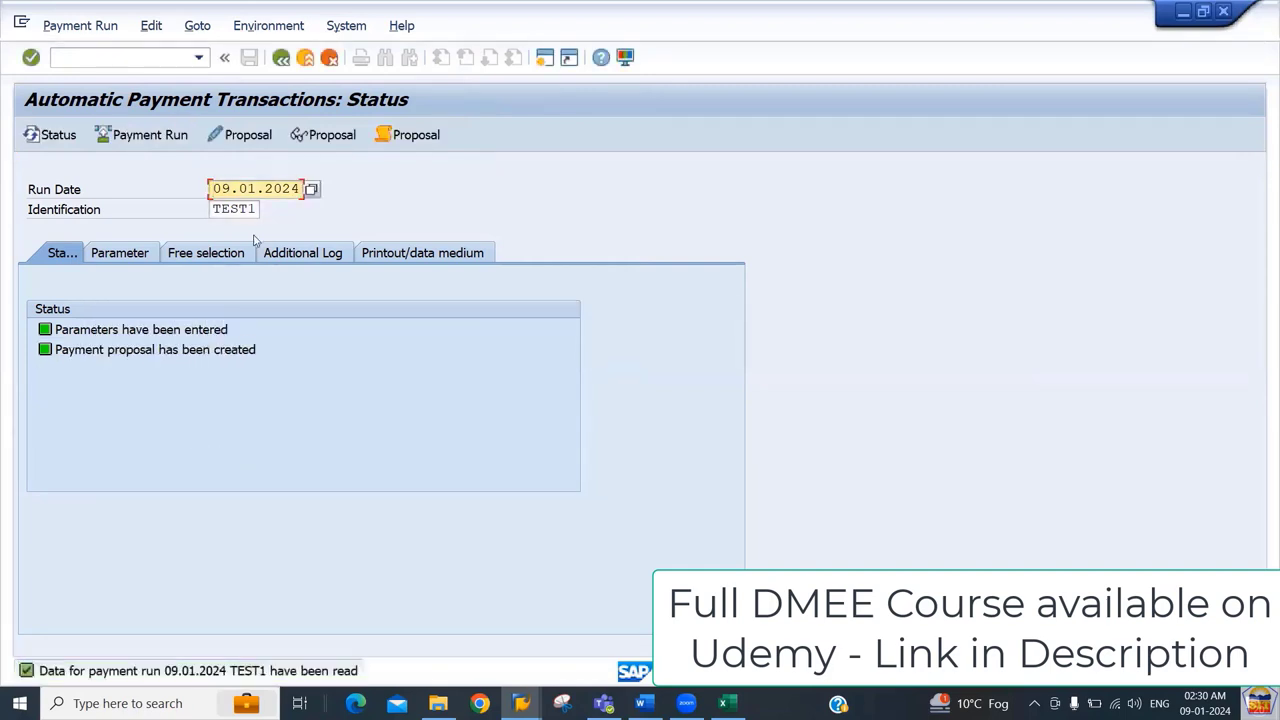
Step: Display the new proposal's job log and check the entries down to the end of the job
{"action": "left_click", "coordinate": [416, 138]}
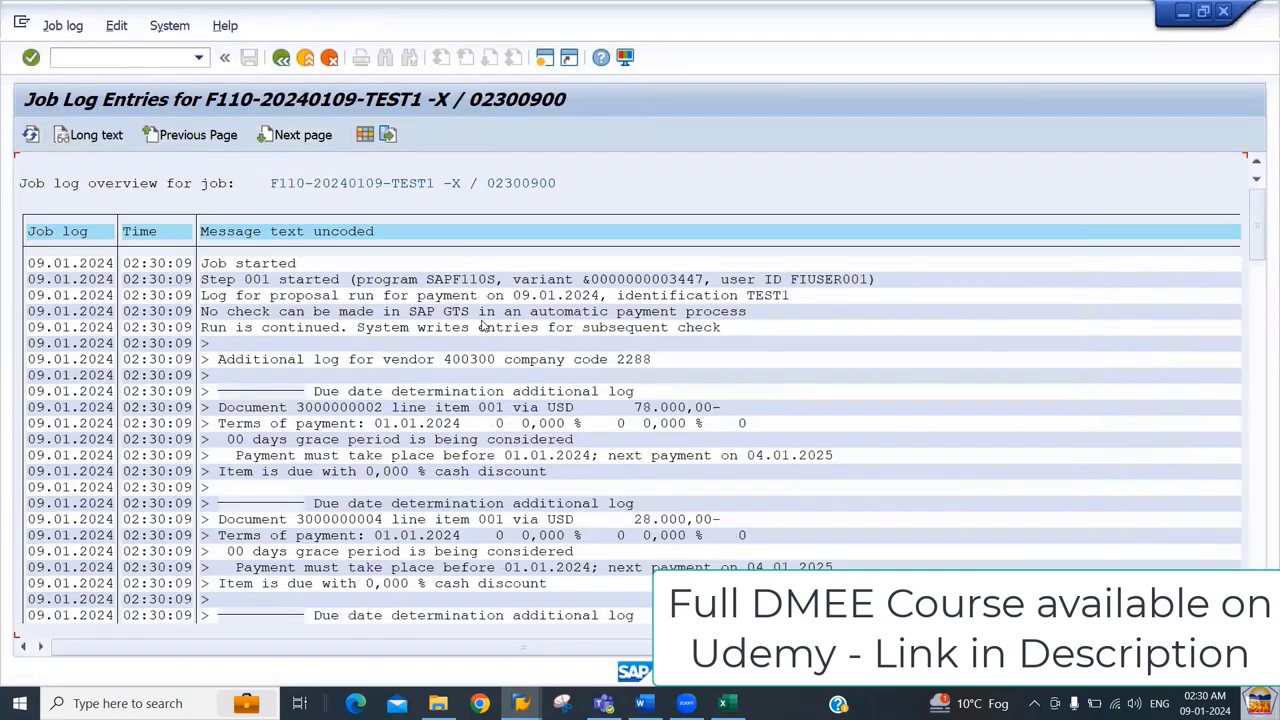
{"action": "scroll", "coordinate": [482, 327], "scroll_direction": "down", "scroll_amount": 10}
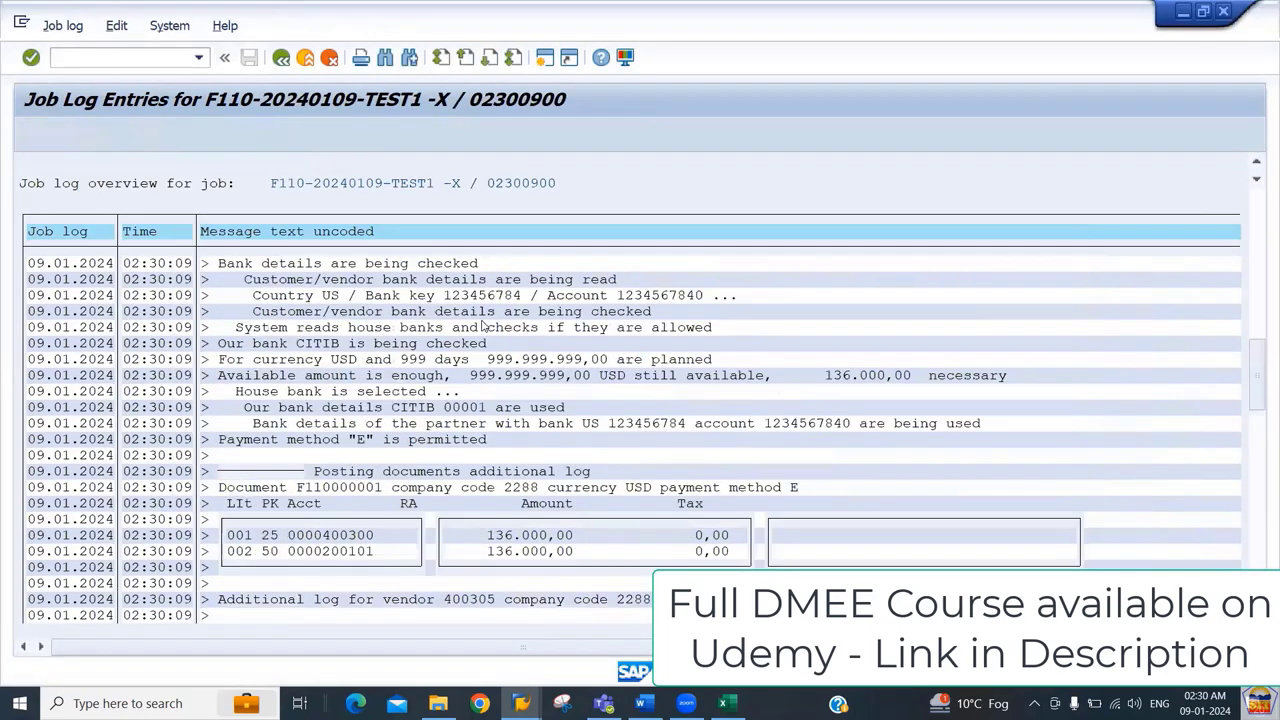
{"action": "scroll", "coordinate": [482, 327], "scroll_direction": "down", "scroll_amount": 10}
{"action": "scroll", "coordinate": [482, 327], "scroll_direction": "down", "scroll_amount": 5}
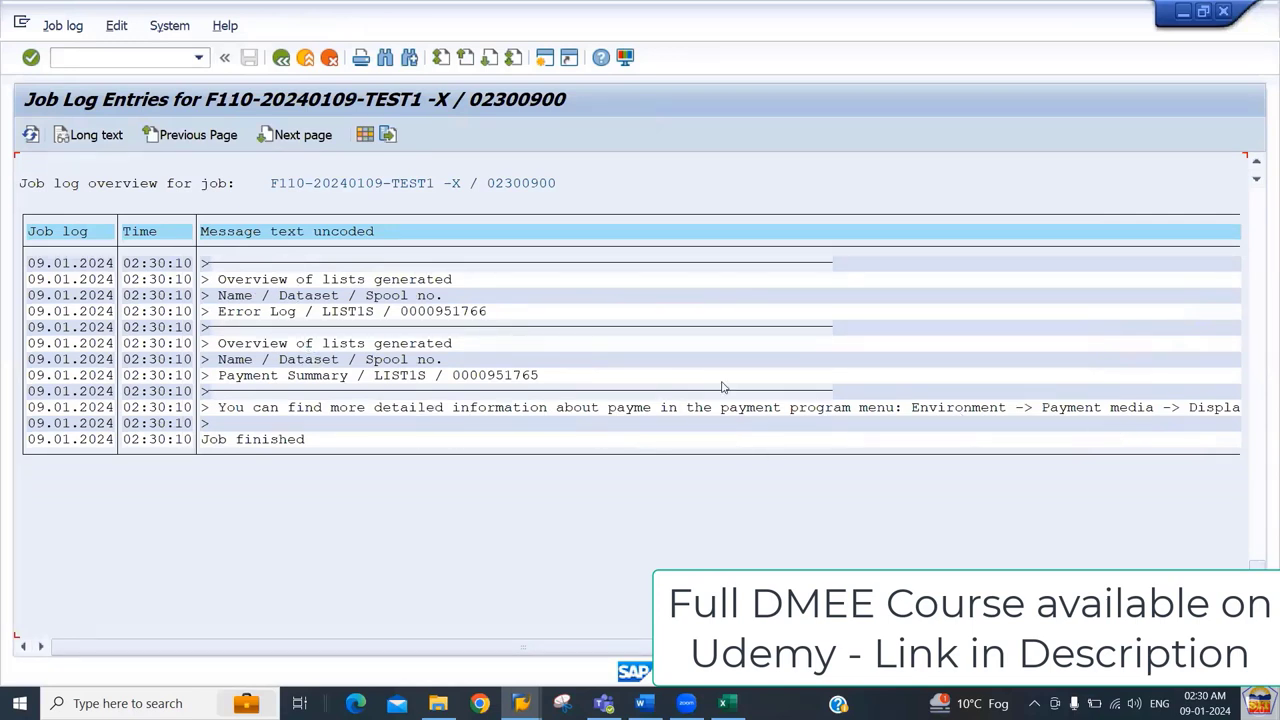
Step: Return from the job log to the payment run and open the DME administration for its payment medium
{"action": "left_click", "coordinate": [281, 58]}
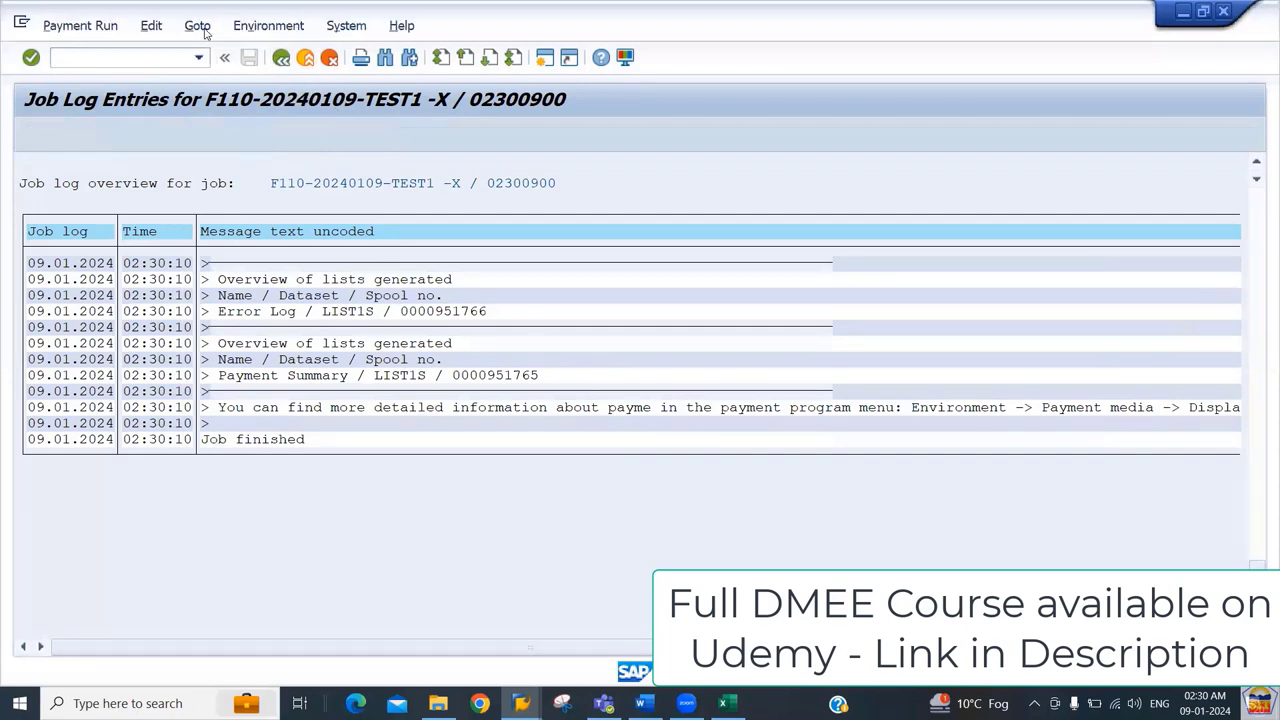
{"action": "left_click", "coordinate": [262, 27]}
{"action": "mouse_move", "coordinate": [340, 194]}
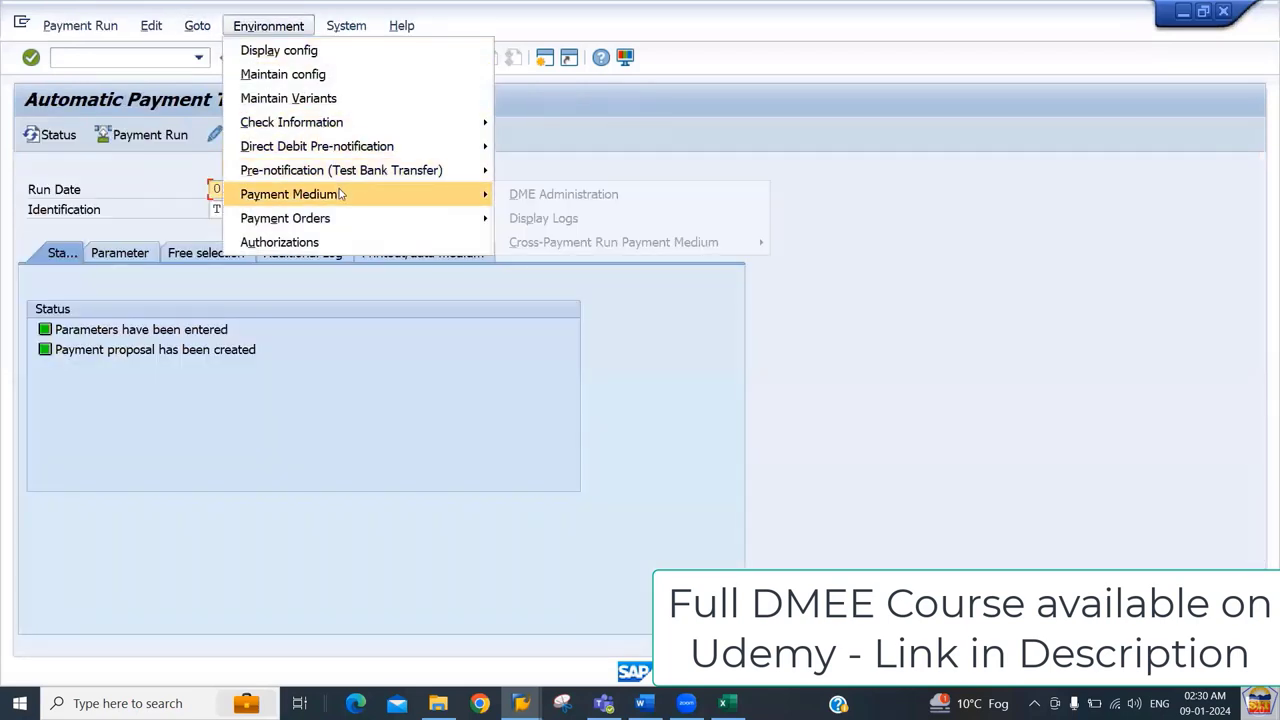
{"action": "left_click", "coordinate": [582, 198]}
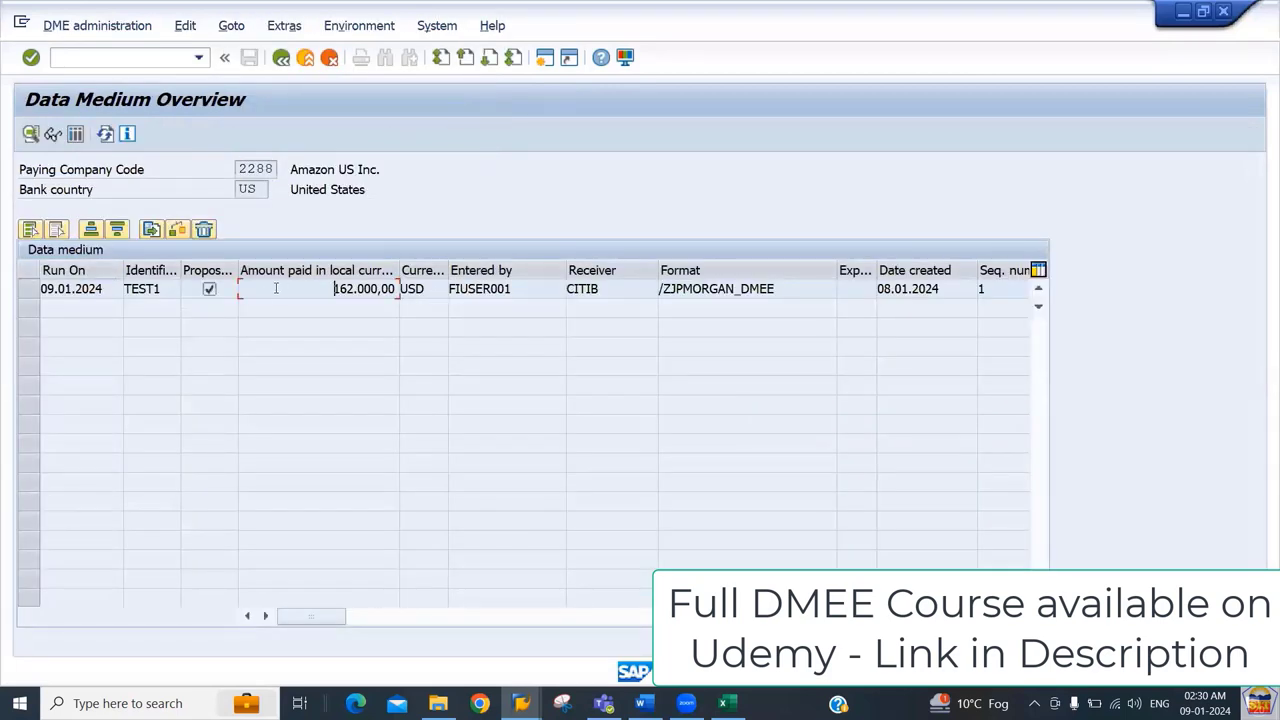
Step: Check the paid amount and format of the TEST1 data medium, and display its payment file
{"action": "left_click_drag", "start_coordinate": [276, 289], "coordinate": [404, 289]}
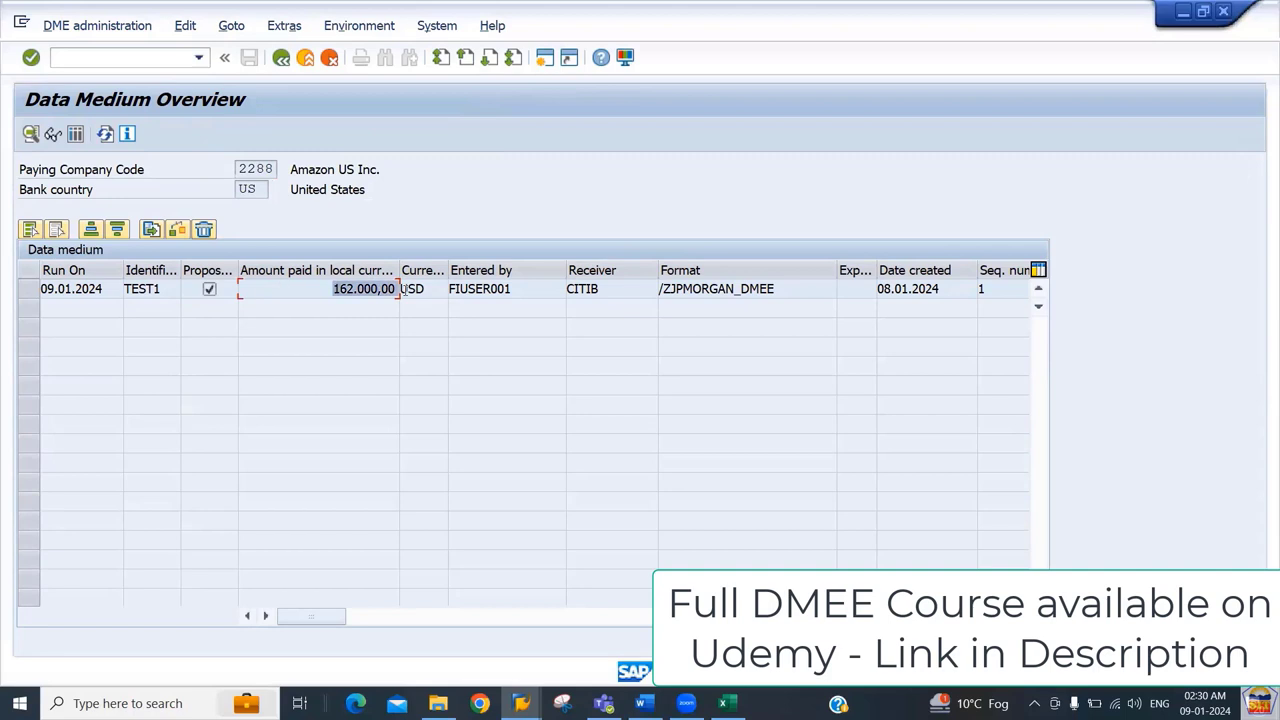
{"action": "left_click", "coordinate": [30, 290]}
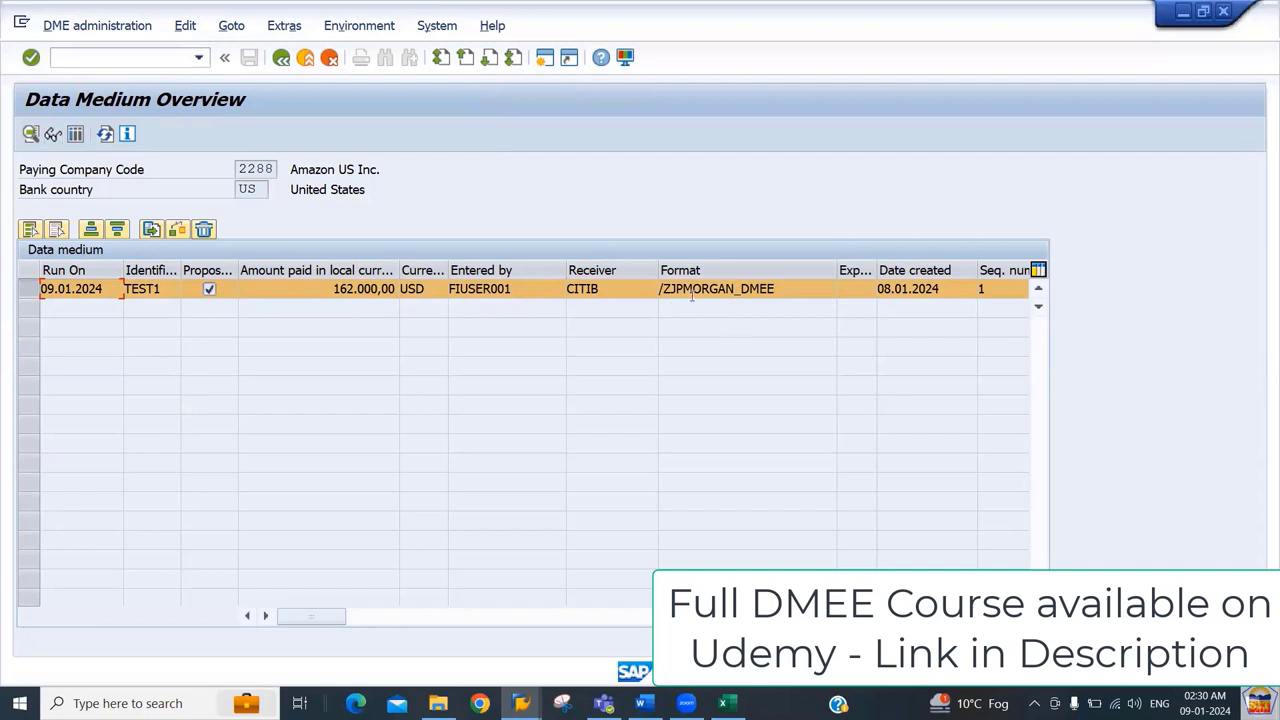
{"action": "left_click_drag", "start_coordinate": [677, 289], "coordinate": [809, 309]}
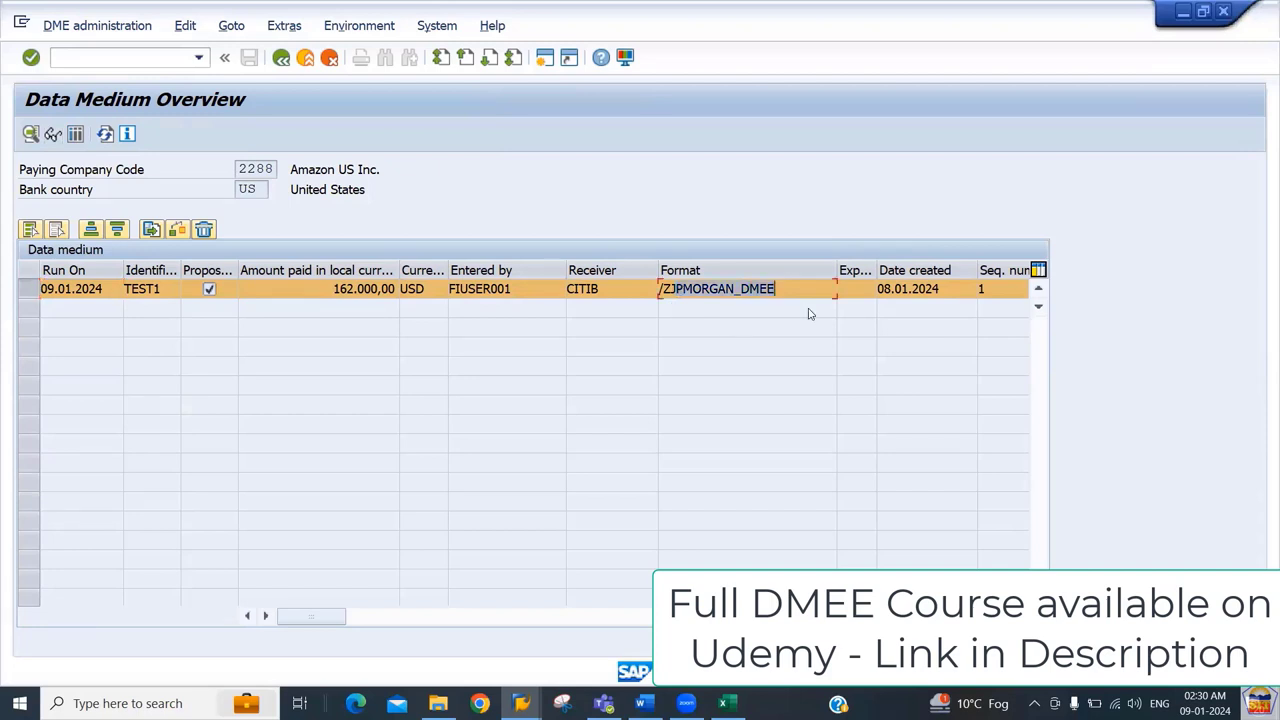
{"action": "left_click", "coordinate": [53, 135]}
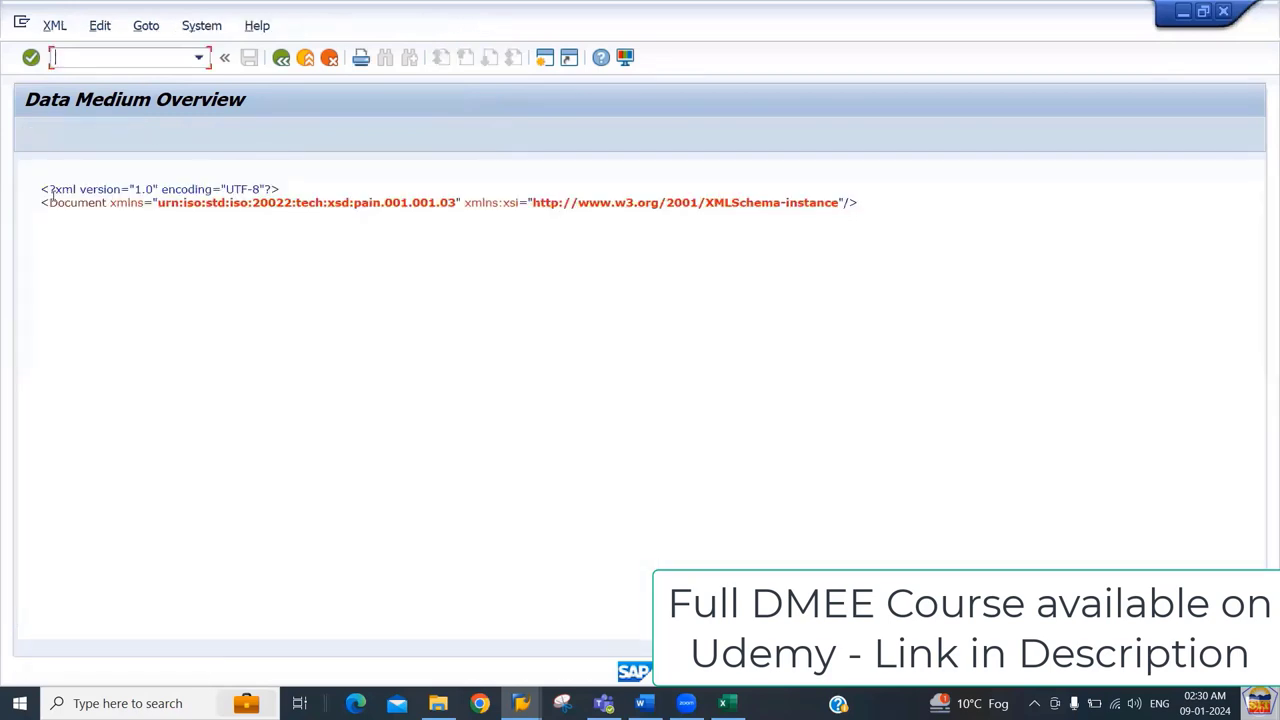
Step: Examine the XML declaration and the Document element's namespace attributes in the generated payment file
{"action": "left_click_drag", "start_coordinate": [55, 192], "coordinate": [500, 227]}
{"action": "left_click", "coordinate": [160, 292]}
{"action": "left_click_drag", "start_coordinate": [42, 189], "coordinate": [320, 194]}
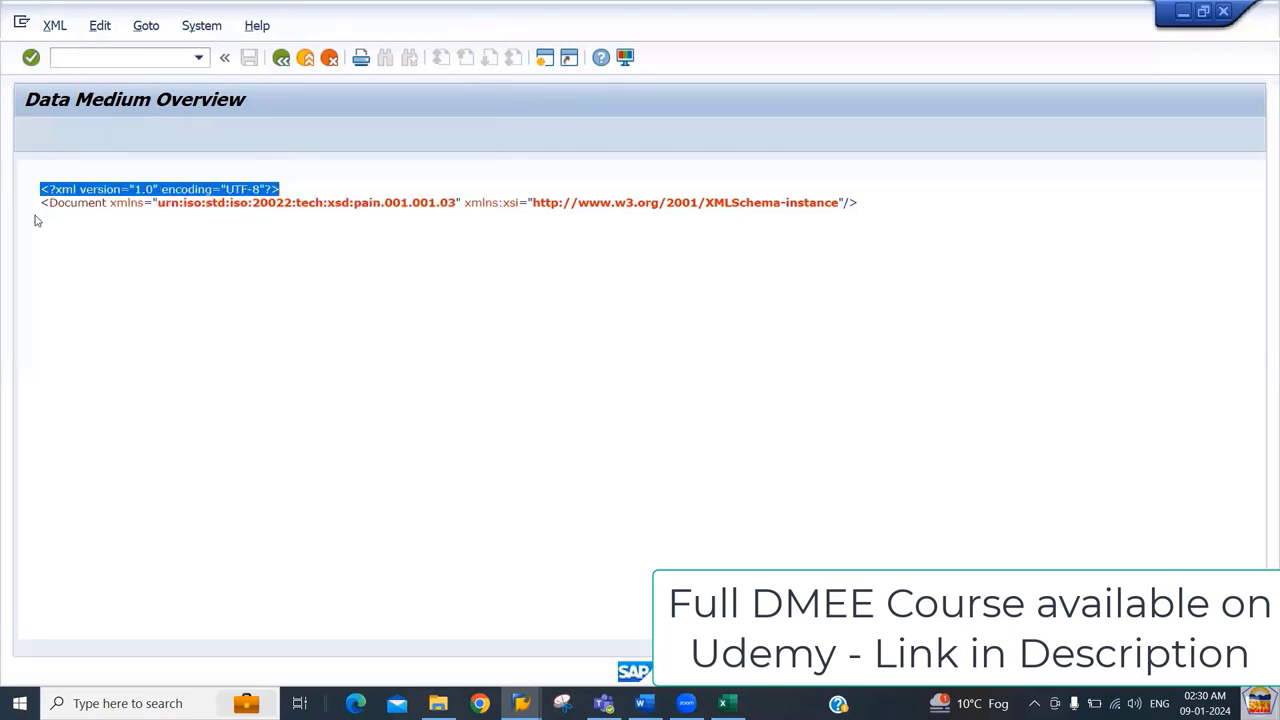
{"action": "left_click_drag", "start_coordinate": [43, 203], "coordinate": [811, 206]}
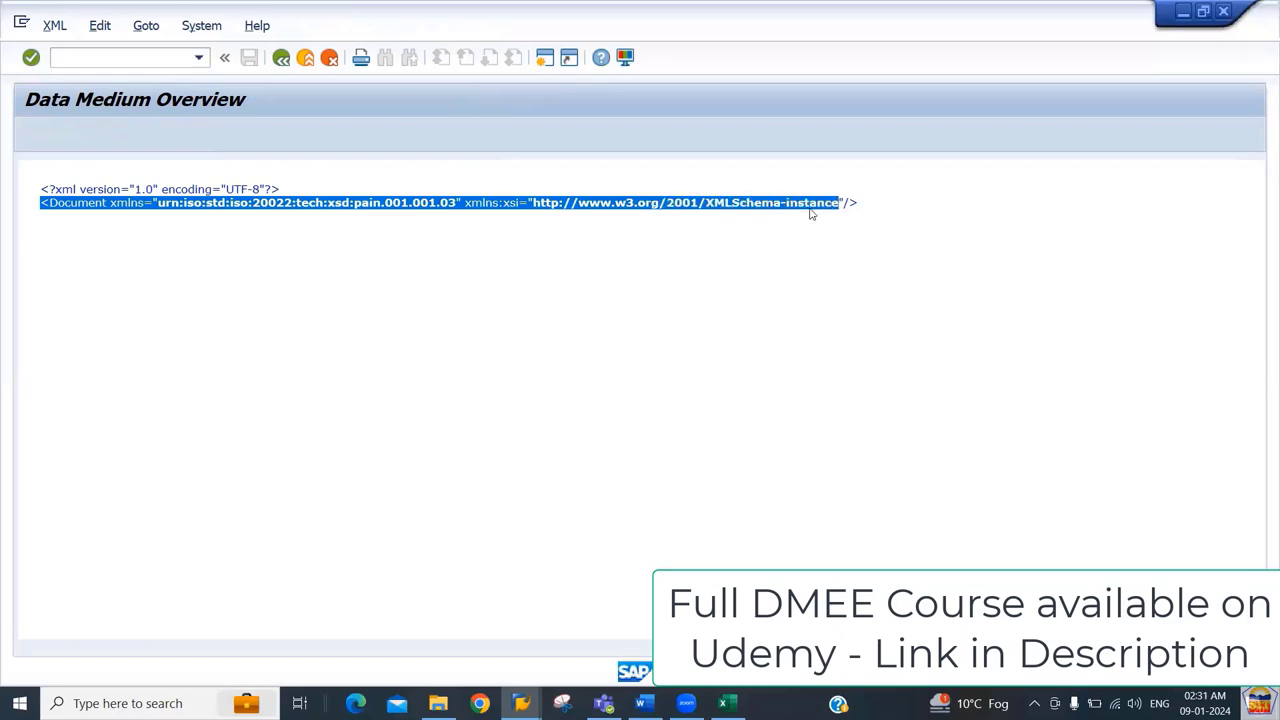
{"action": "left_click", "coordinate": [647, 290]}
Step: Compare the Document element's xmlns and xmlns:xsi values in the payment file with the ISO V3 XML sample in Word
{"action": "key", "text": "alt+Tab"}
{"action": "key", "text": "alt+Tab"}
{"action": "key", "text": "alt+Tab"}
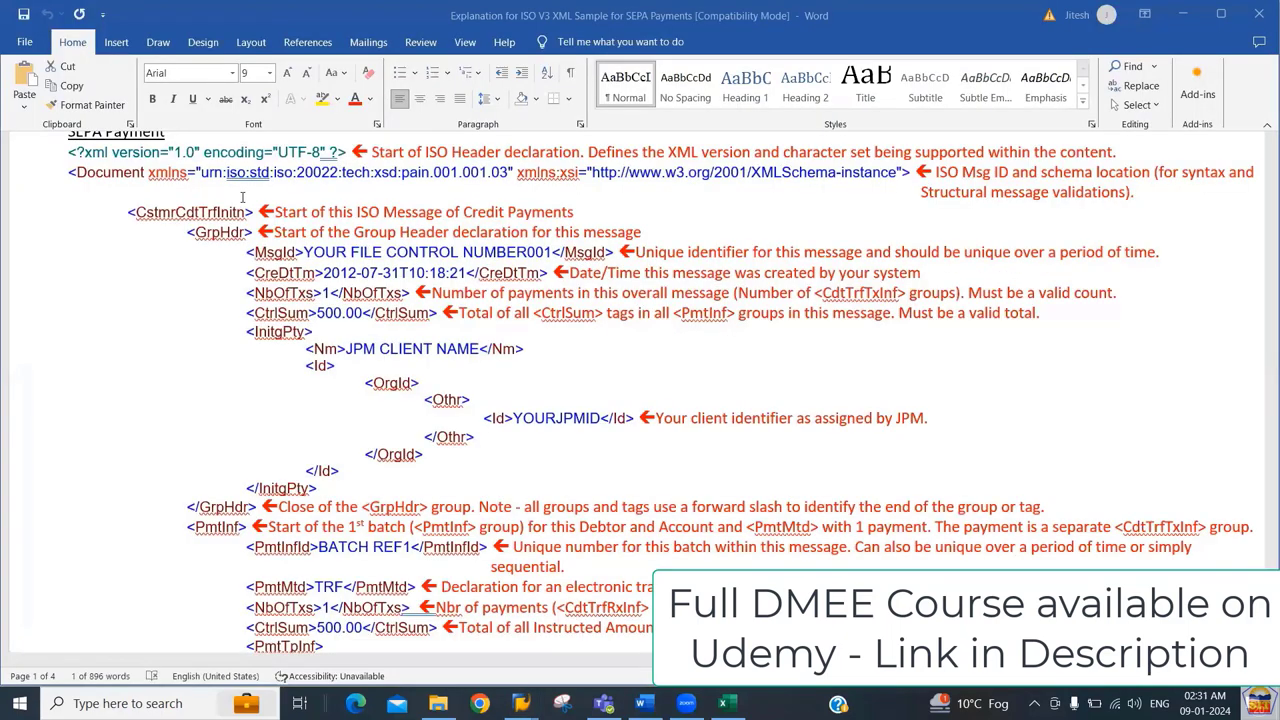
{"action": "left_click_drag", "start_coordinate": [242, 197], "coordinate": [420, 205]}
{"action": "key", "text": "alt+Tab"}
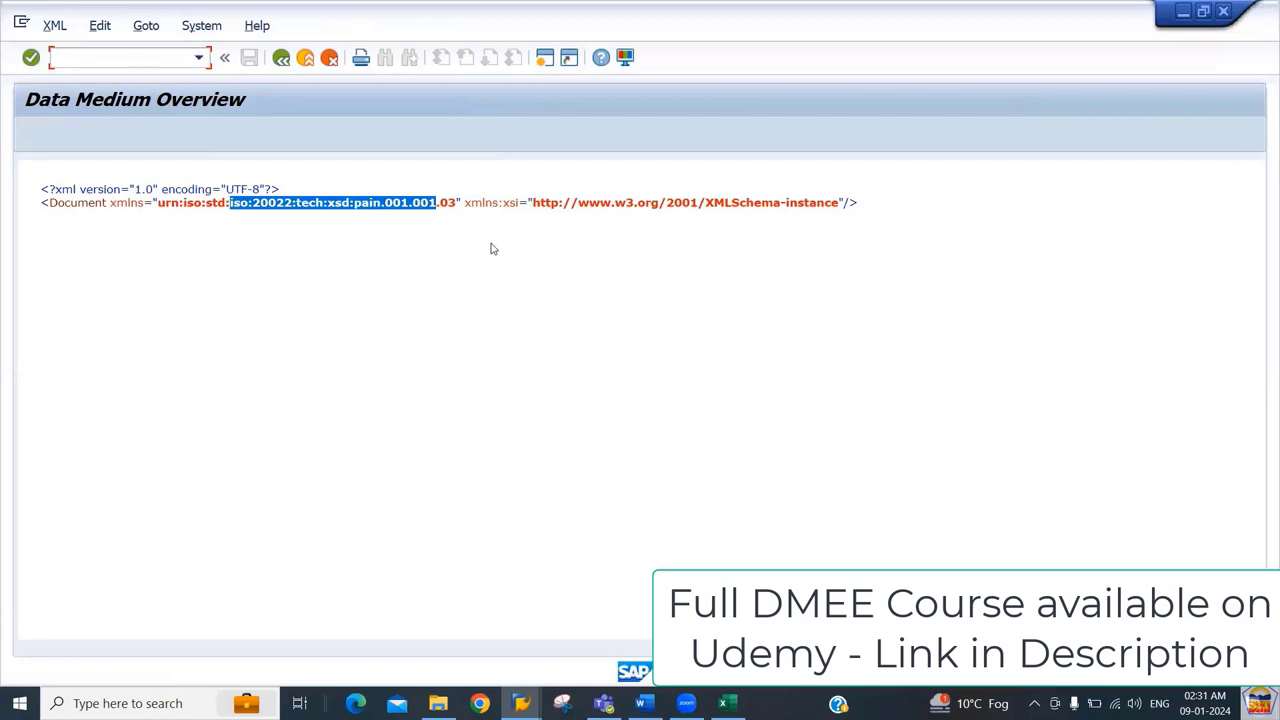
{"action": "key", "text": "alt+Tab"}
{"action": "left_click_drag", "start_coordinate": [516, 174], "coordinate": [855, 176]}
{"action": "left_click", "coordinate": [563, 185]}
{"action": "key", "text": "alt+Tab"}
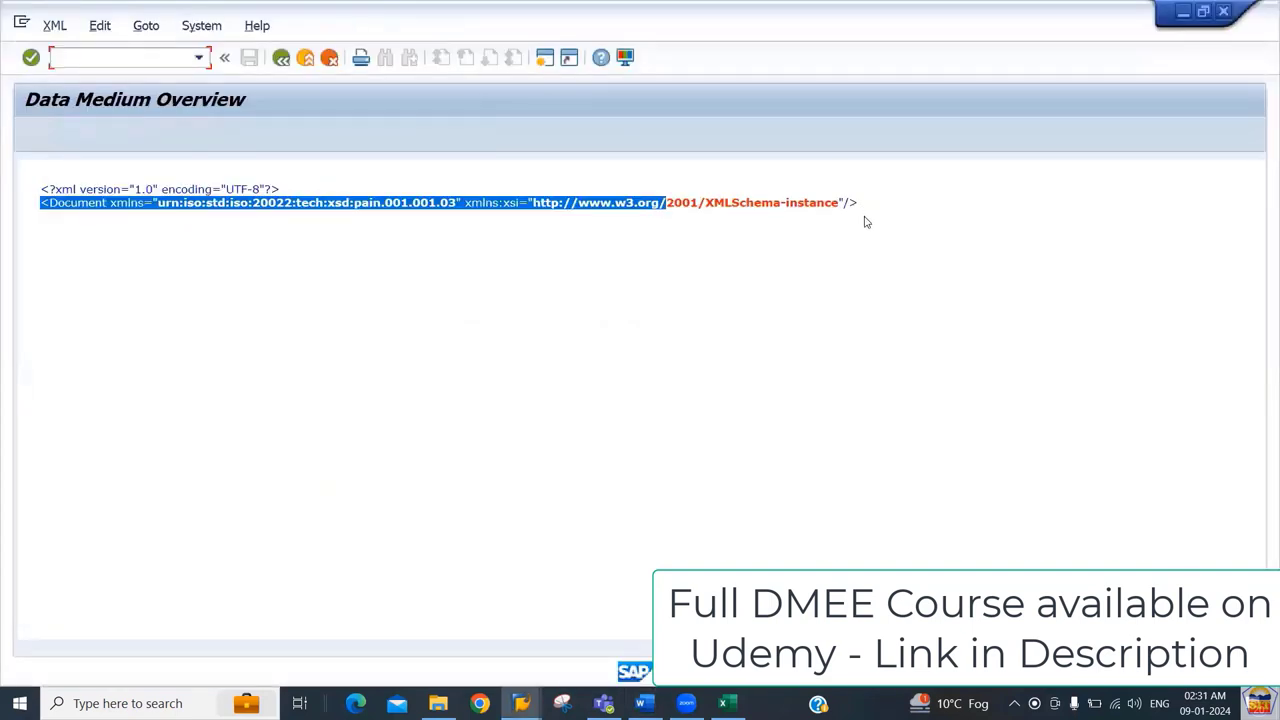
Step: In the Word sample, review the XML header and Document lines and the CstmrCdtTrfInitn and GrpHdr elements below them
{"action": "key", "text": "alt+Tab"}
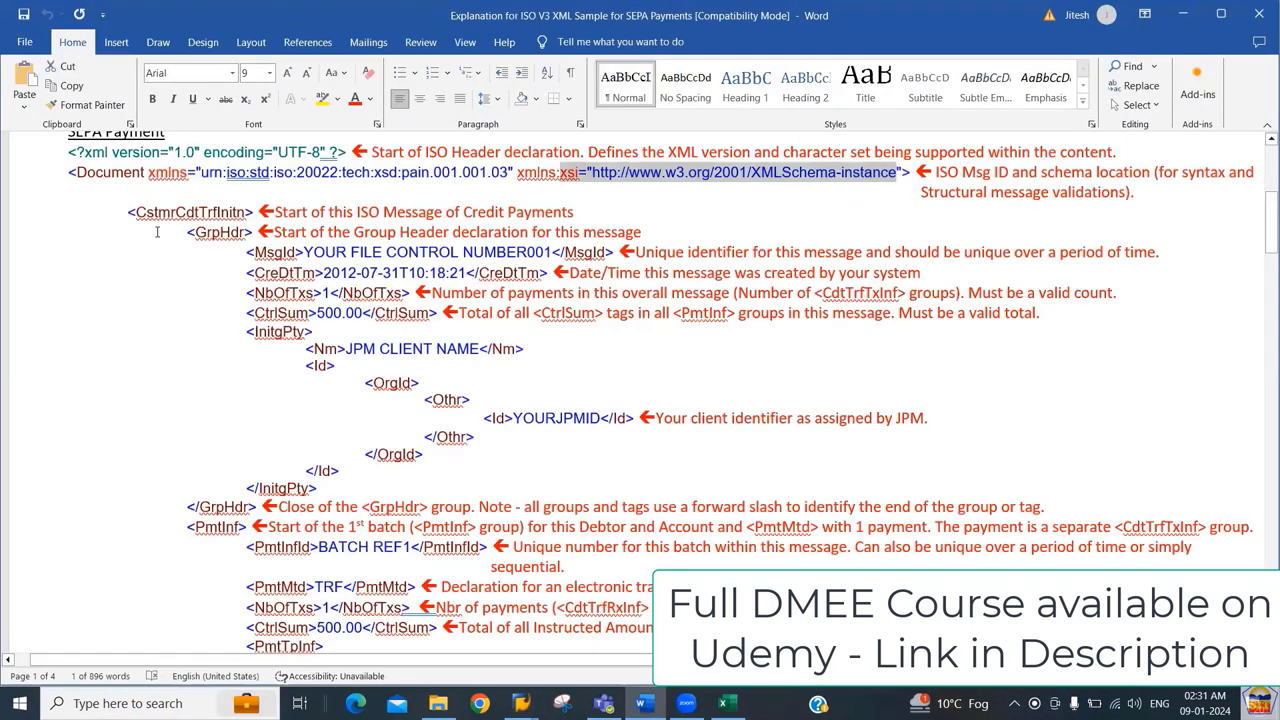
{"action": "left_click", "coordinate": [46, 150]}
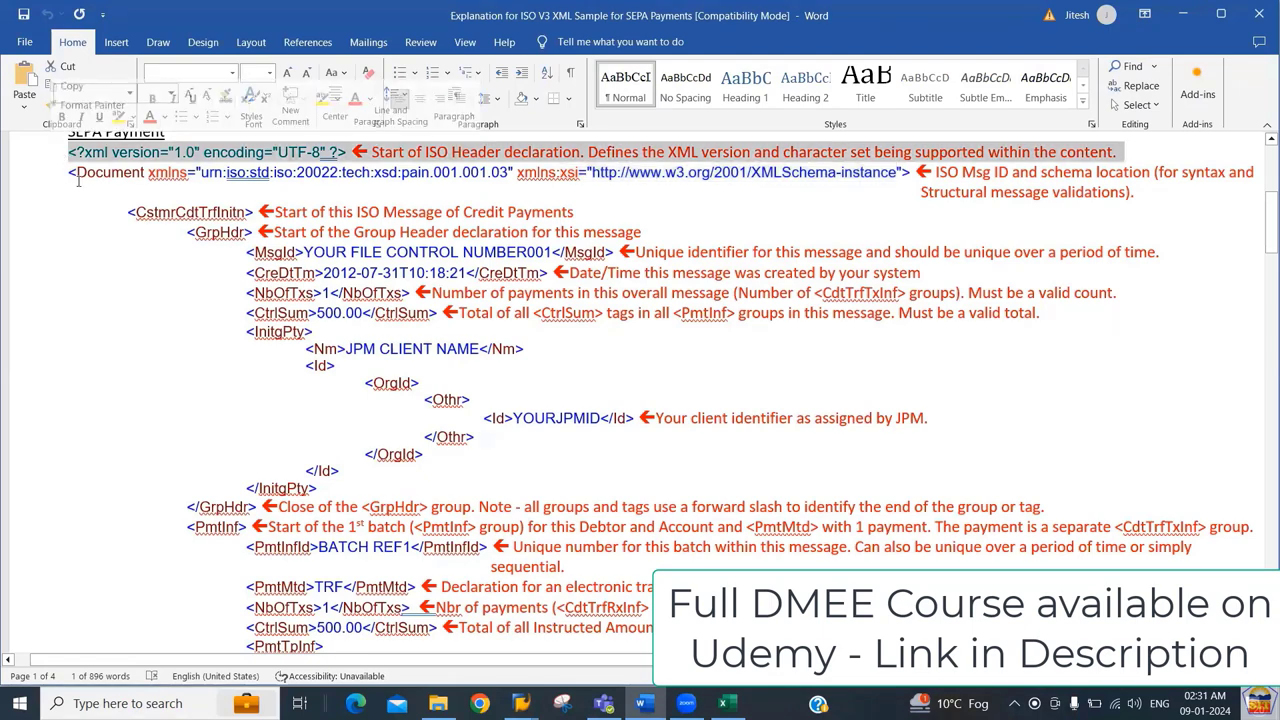
{"action": "left_click", "coordinate": [78, 180]}
{"action": "left_click_drag", "start_coordinate": [64, 152], "coordinate": [245, 174]}
{"action": "left_click", "coordinate": [90, 200]}
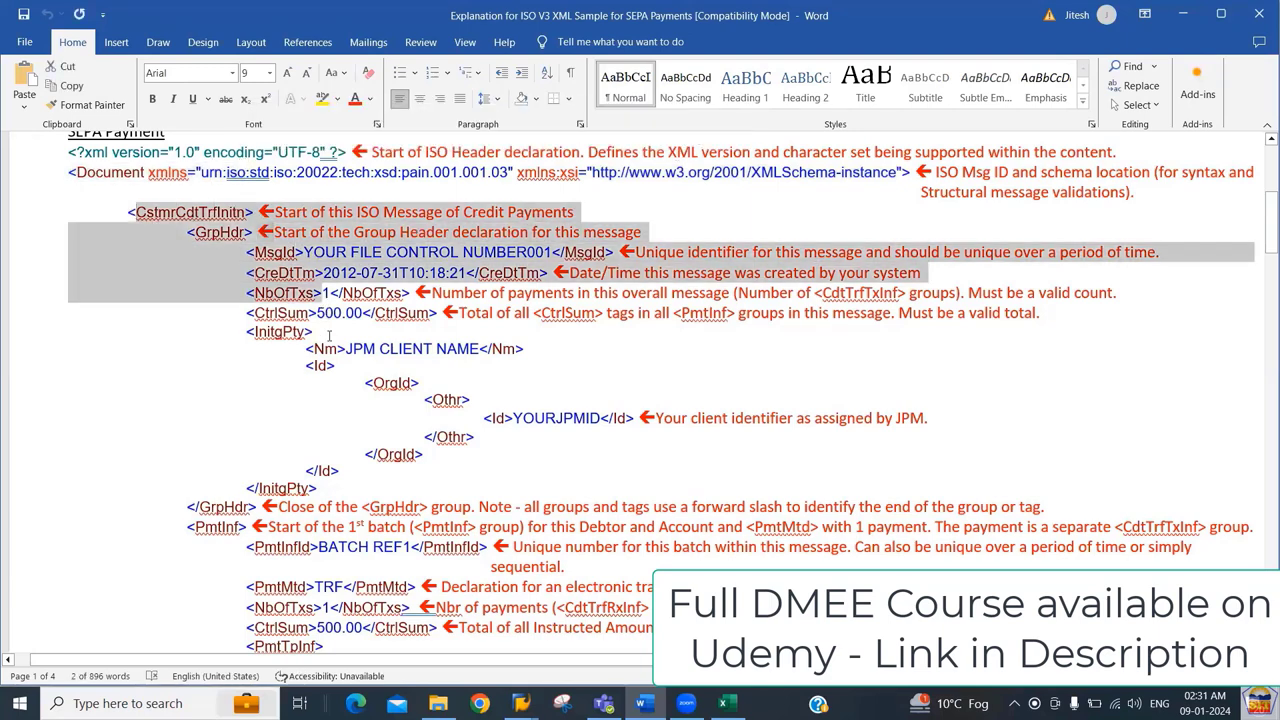